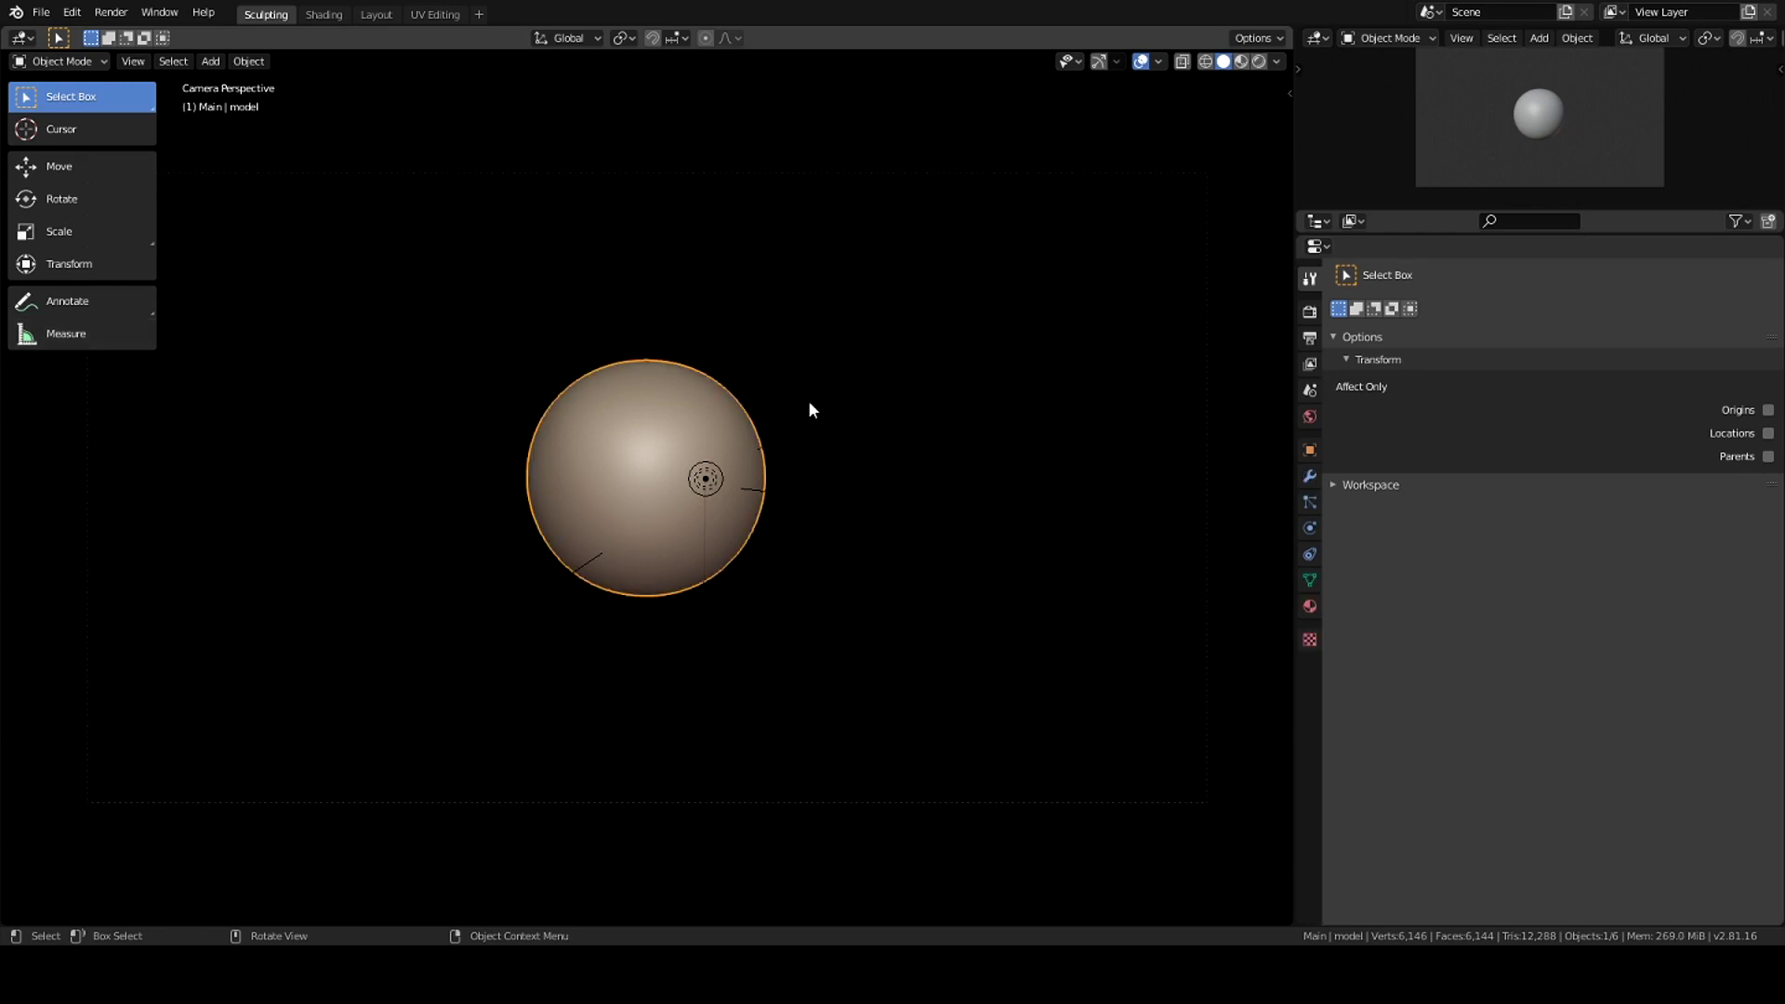
Step: In Sculpt Mode, use the Snake Hook brush to pull the sphere into a cup-shaped hollow shell
key(ctrl+Tab)
key(k)
key(KP_1)
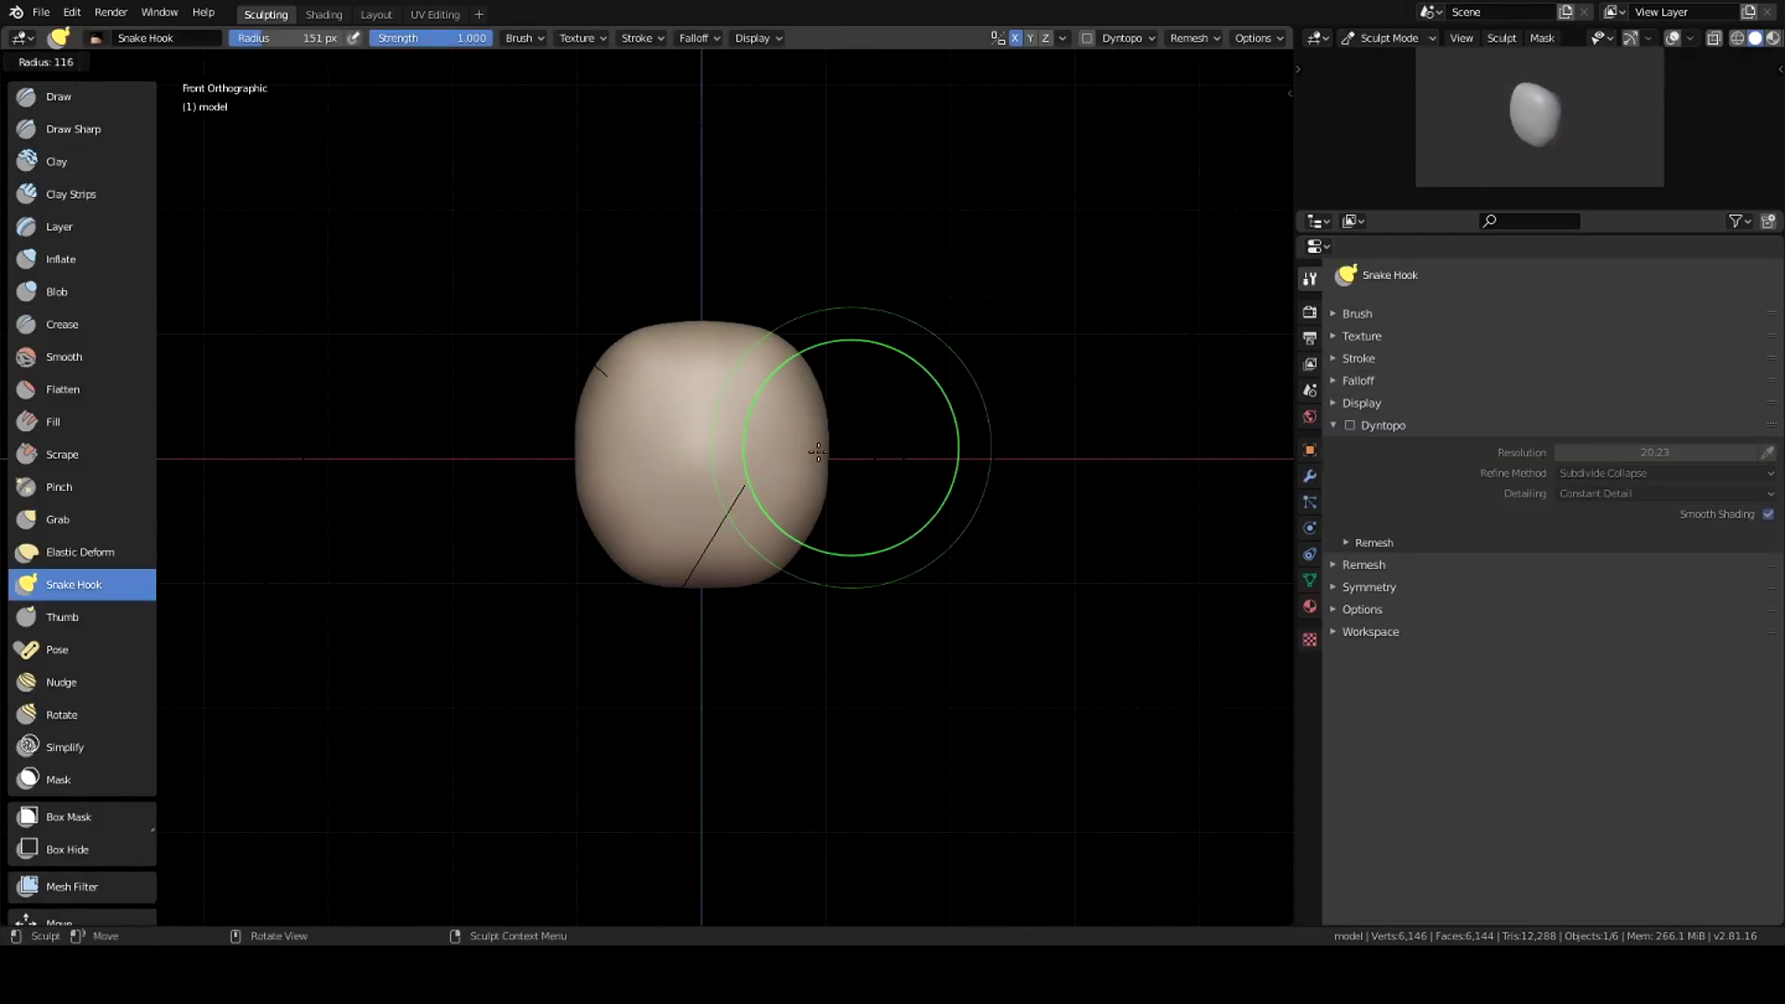
mouse_move(707, 419)
middle_down()
mouse_move(857, 411)
mouse_move(617, 423)
mouse_move(717, 426)
middle_up()
middle_drag(700, 538, 709, 563)
scroll(710, 567, up, 2)
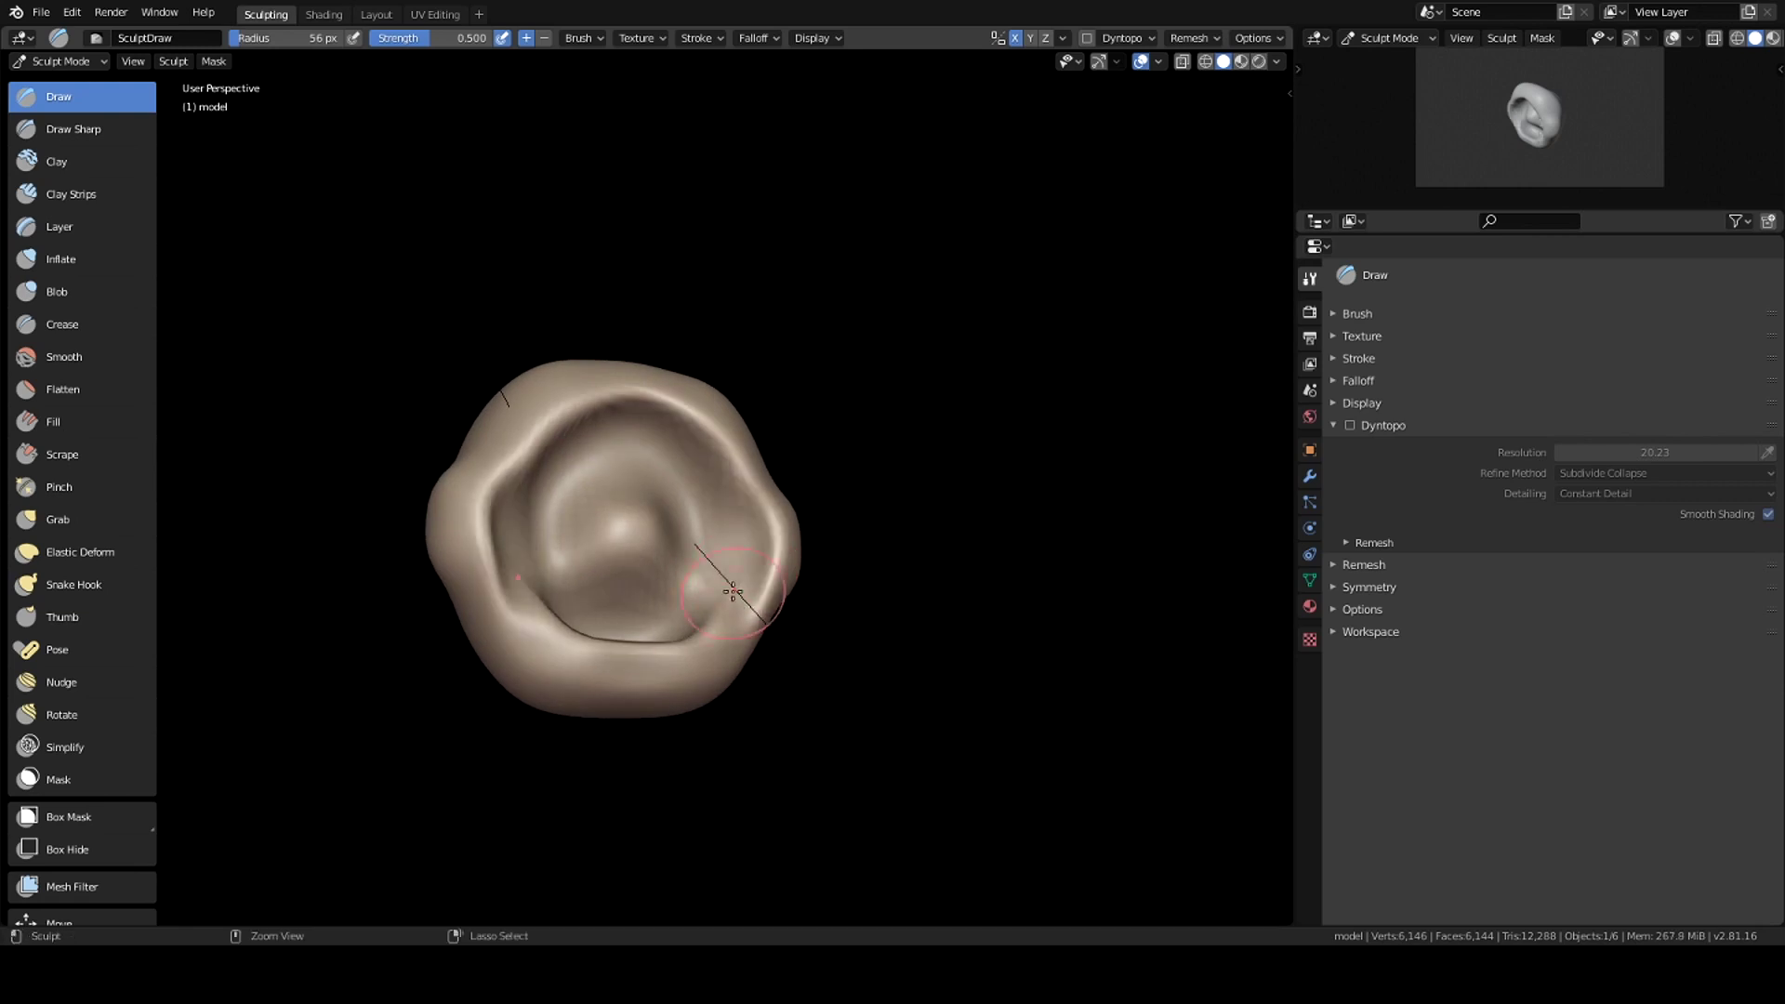
middle_drag(612, 406, 588, 608)
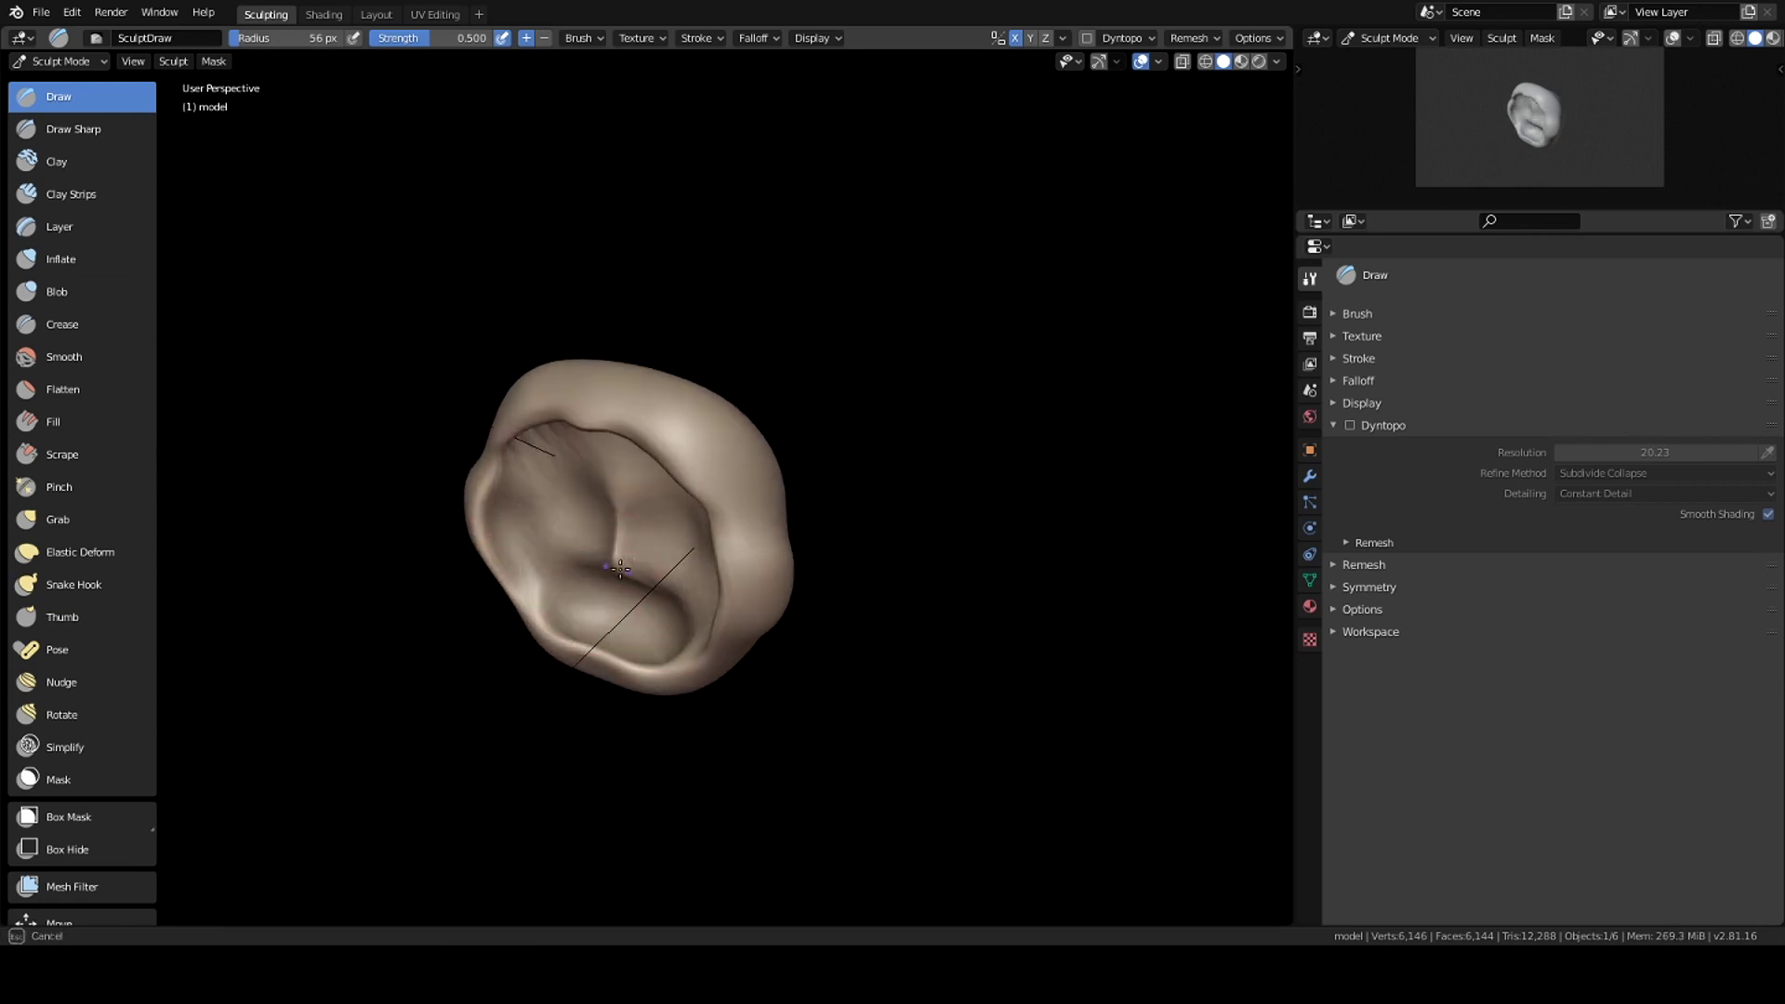
Step: Grab-brush the shell's upper-right area outward into a rounded helmet, then check the top rim
key(g)
key(KP_3)
drag(763, 419, 770, 409)
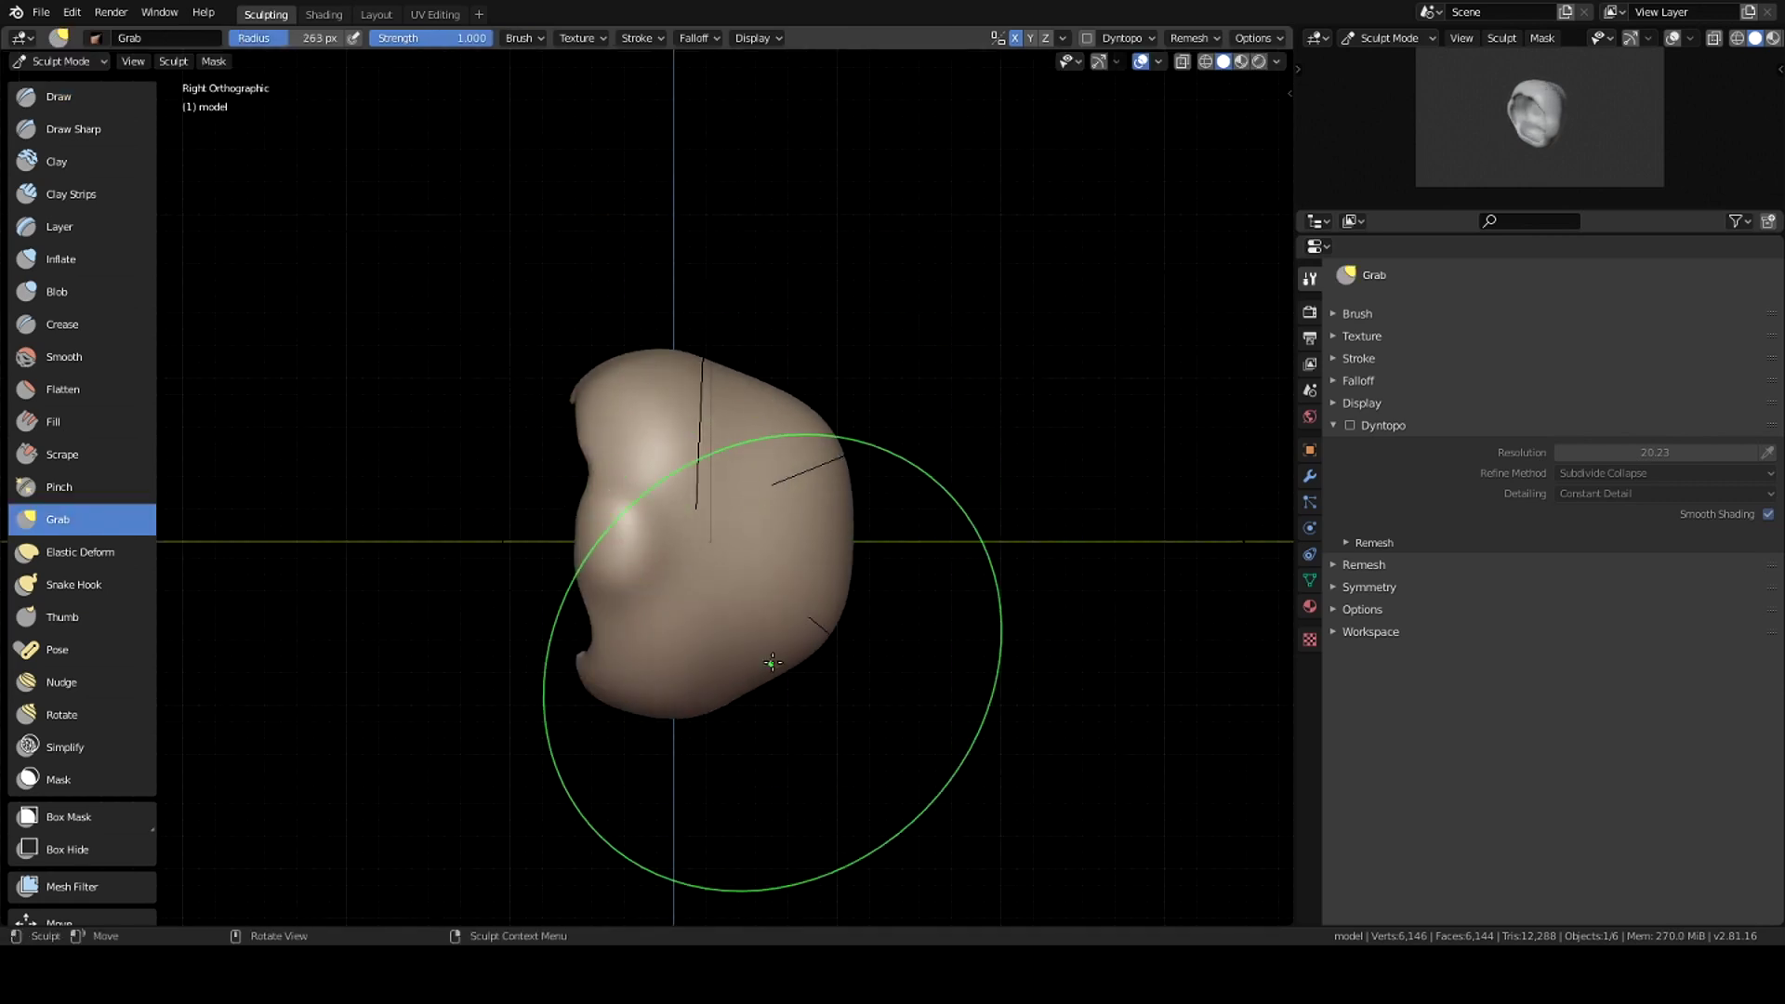
middle_drag(795, 681, 777, 717)
scroll(660, 475, down, 5)
key(x)
scroll(662, 461, up, 5)
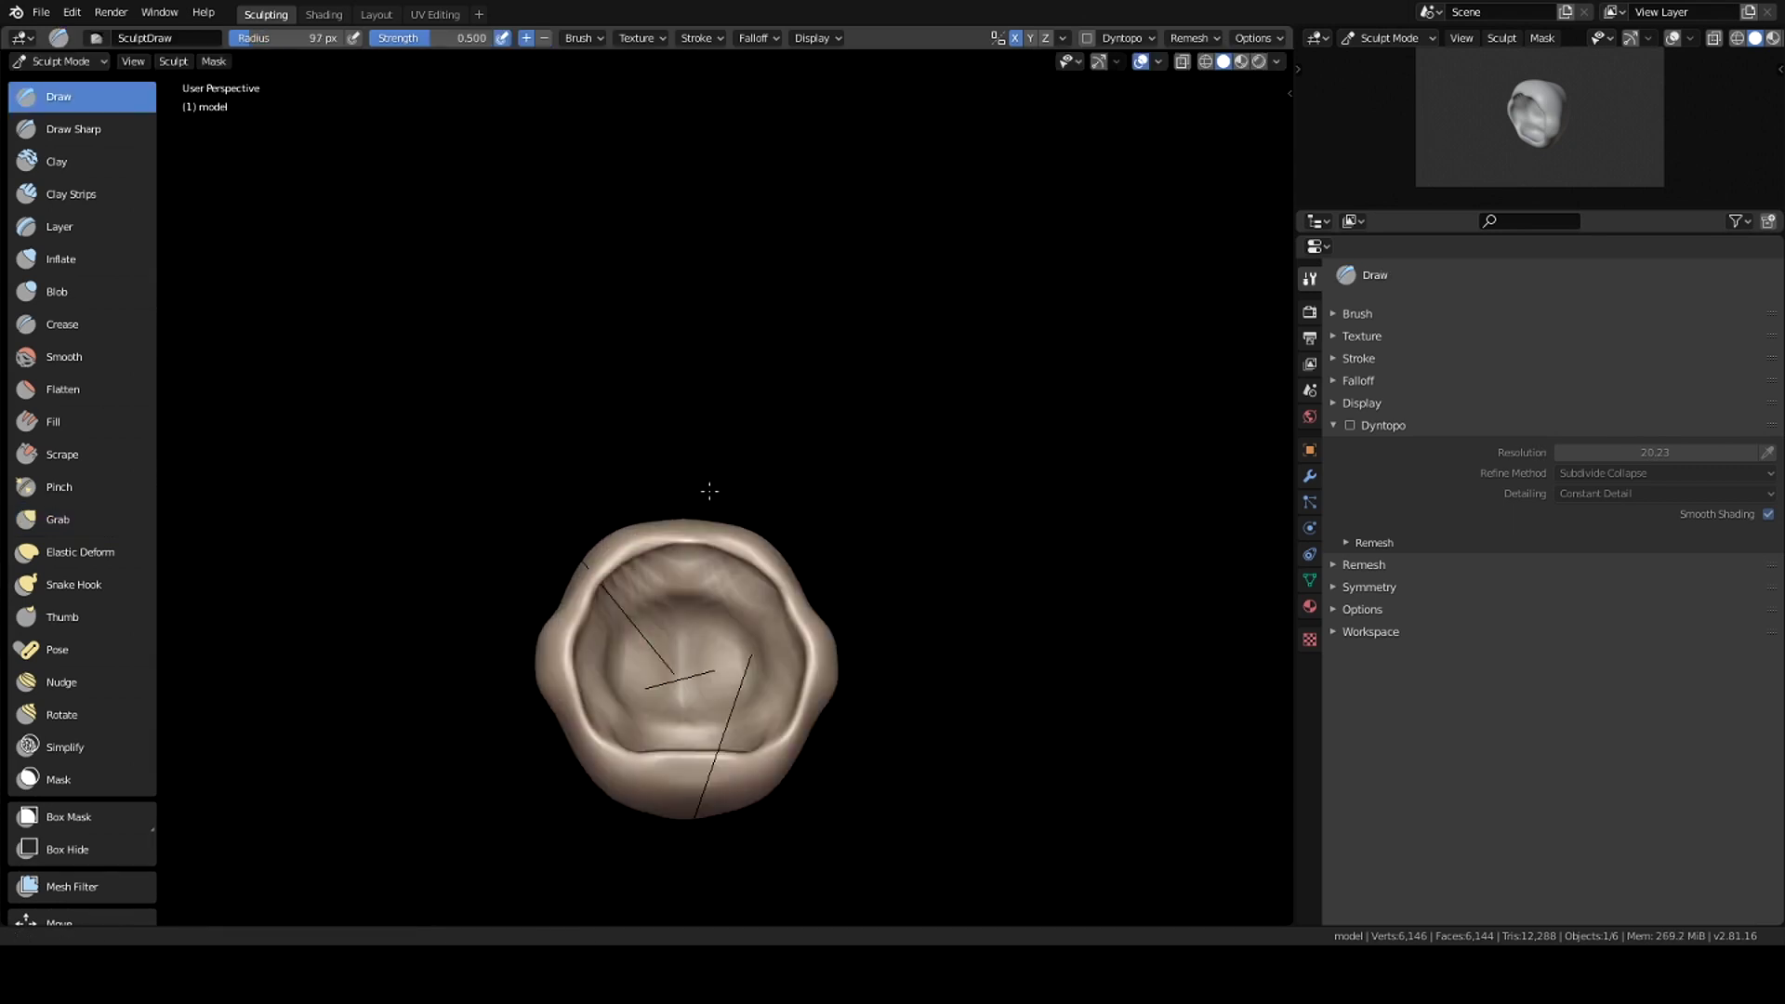
middle_drag(707, 455, 714, 493)
mouse_move(775, 396)
middle_down()
mouse_move(651, 429)
mouse_move(892, 366)
mouse_move(742, 366)
mouse_move(686, 465)
middle_up()
Step: In Object Mode, add a UV sphere and scale it down inside the helmet
key(ctrl+Tab)
key(shift+a)
click(757, 538)
key(s)
click(751, 485)
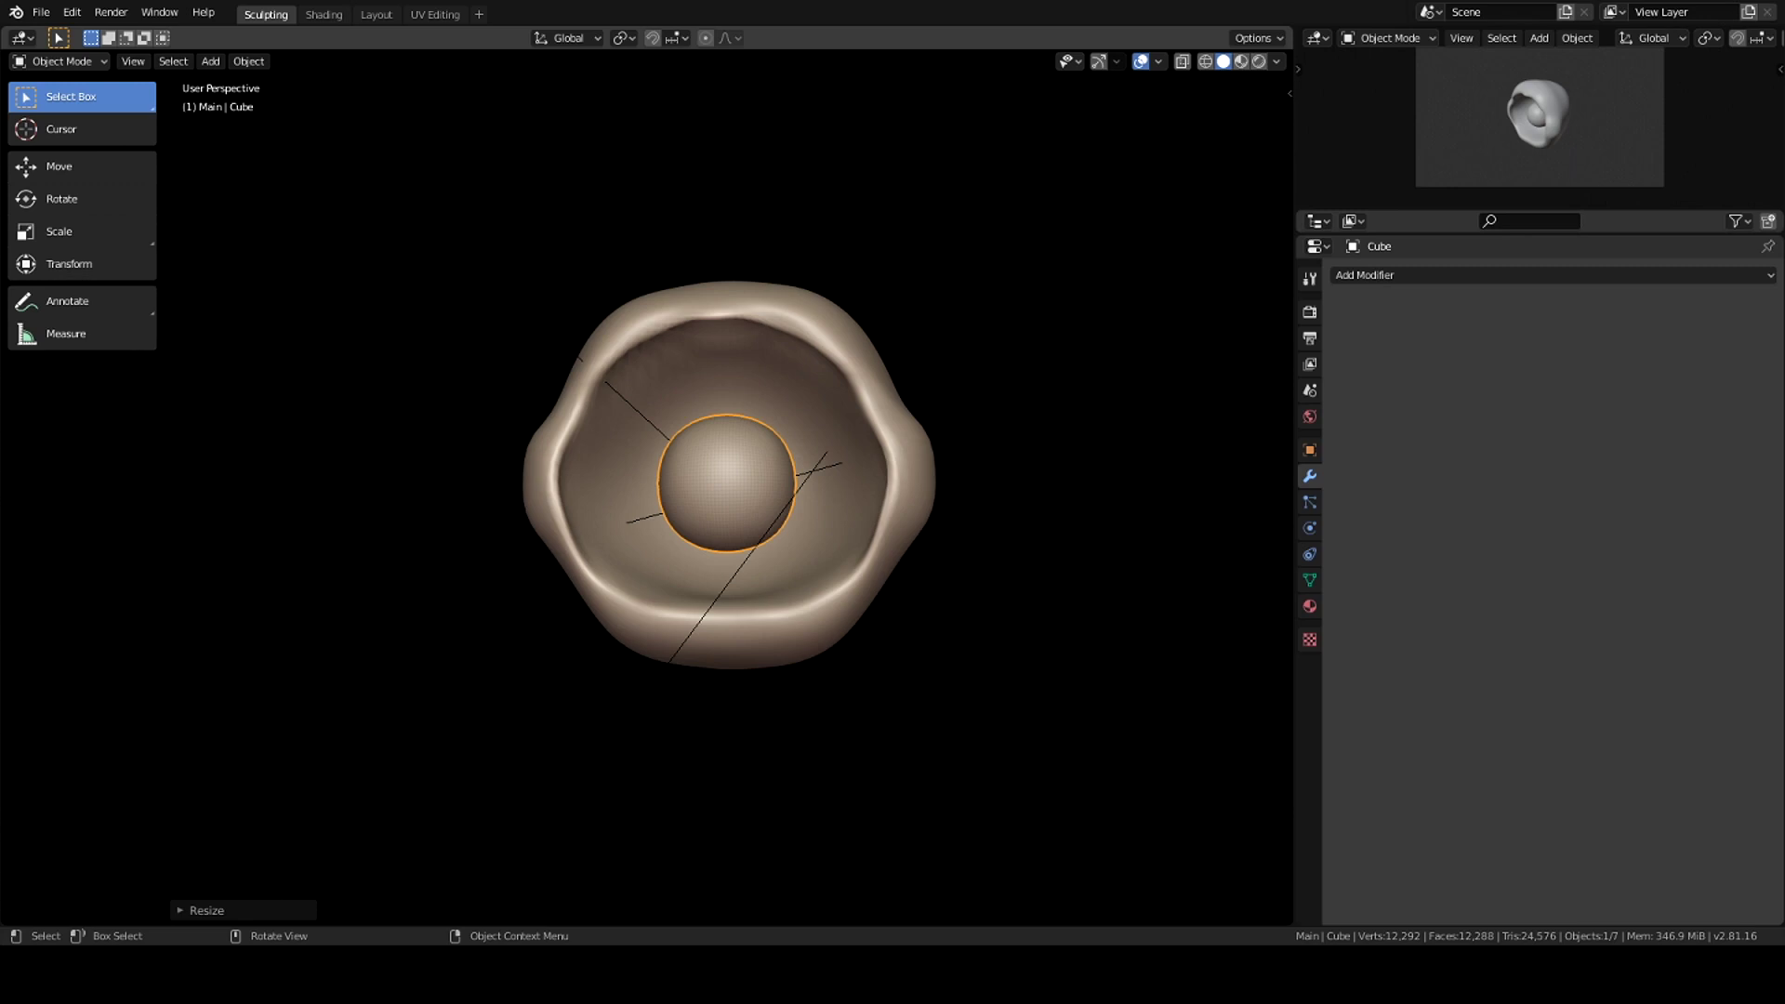
Step: Sculpt the inner sphere with Snake Hook into a wider egg-shaped face
key(ctrl+Tab)
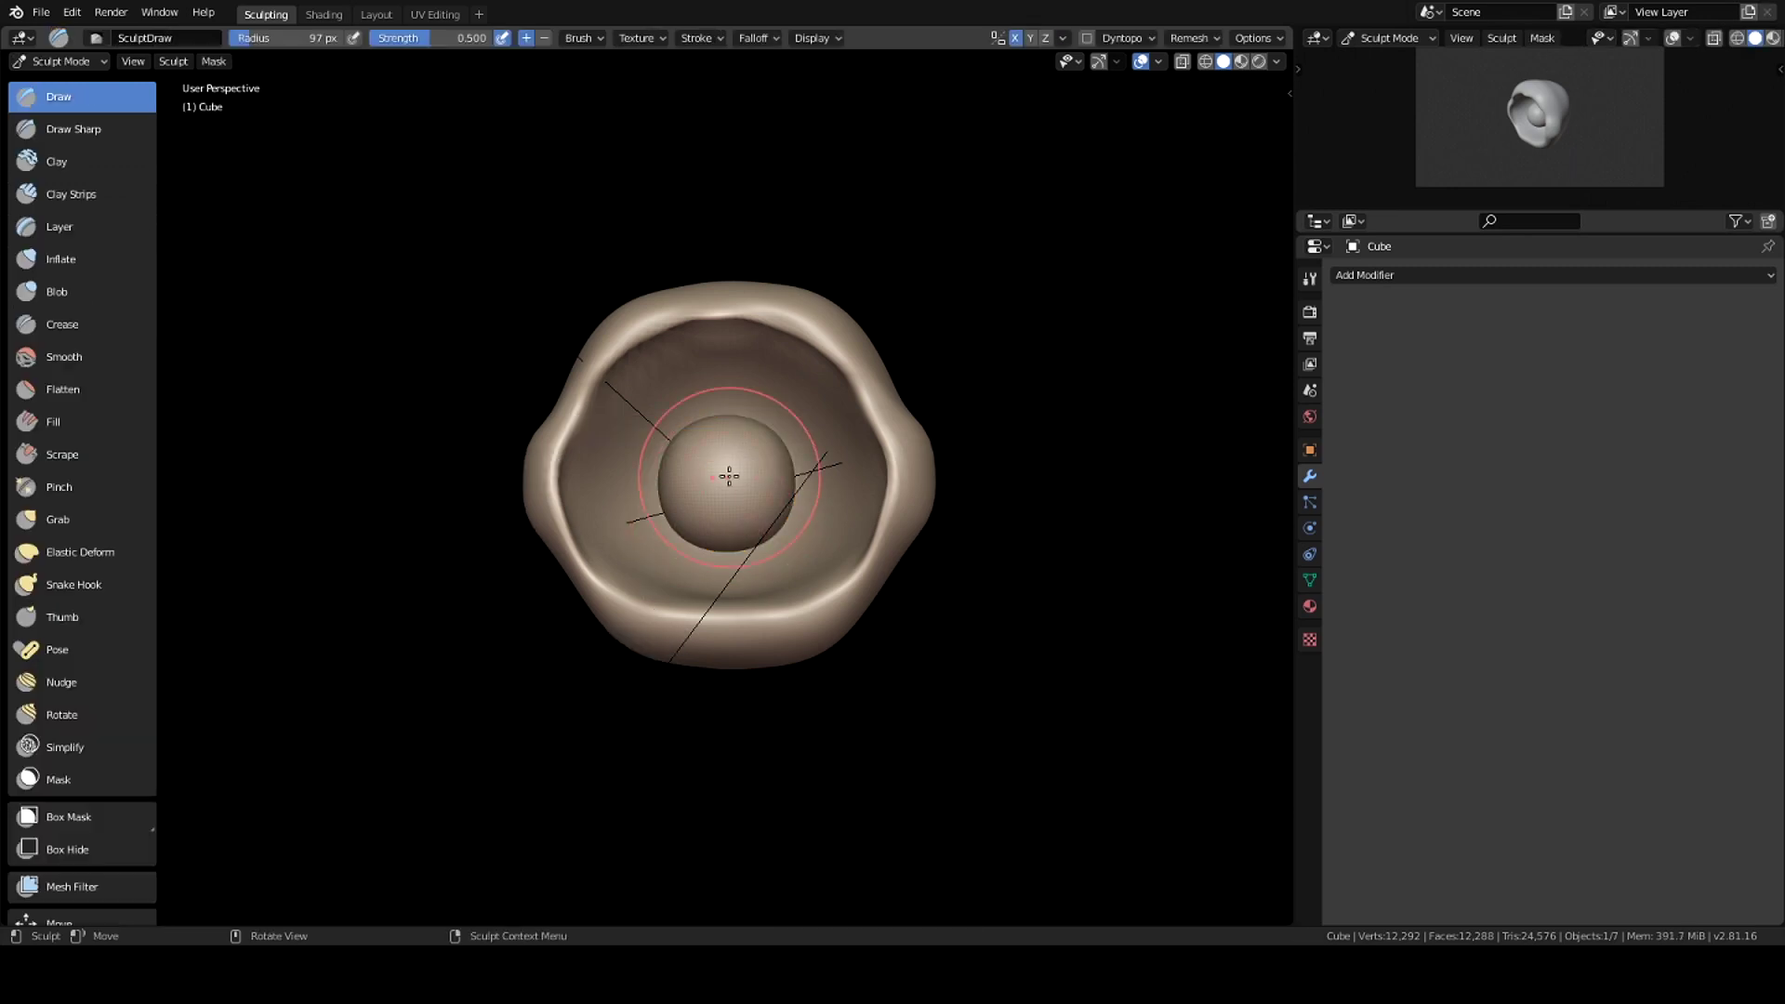
key(KP_1)
key(k)
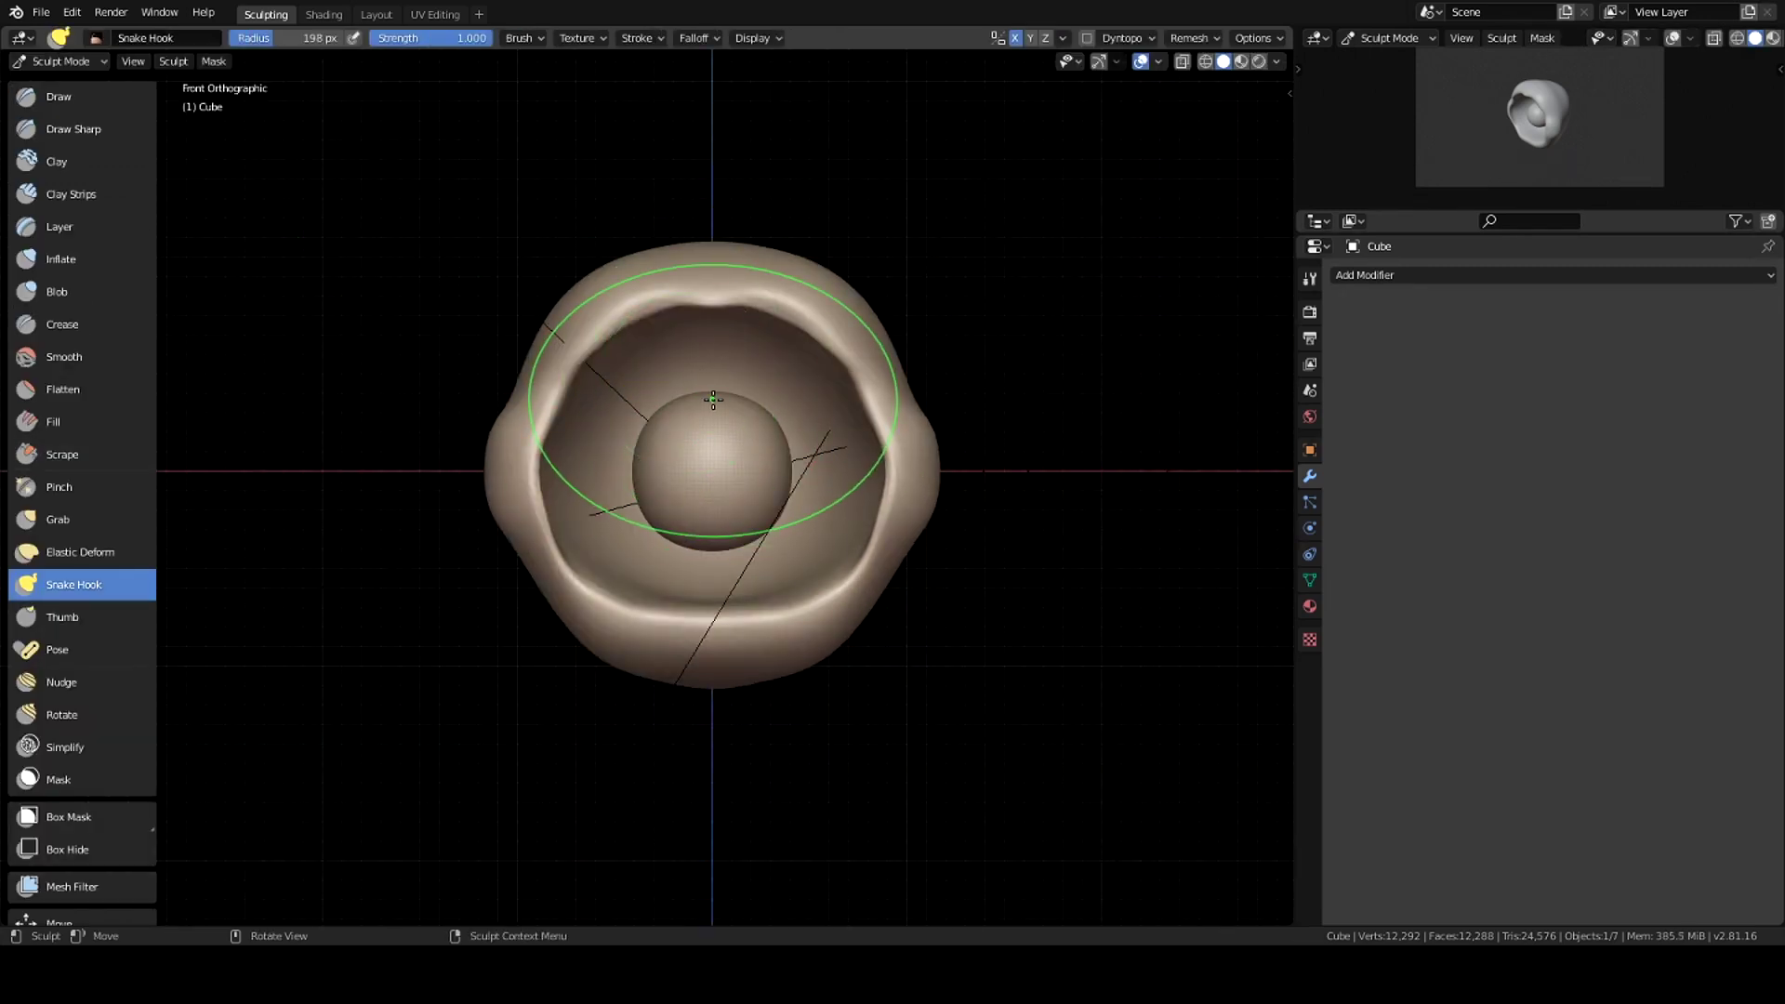
drag(712, 532, 786, 476)
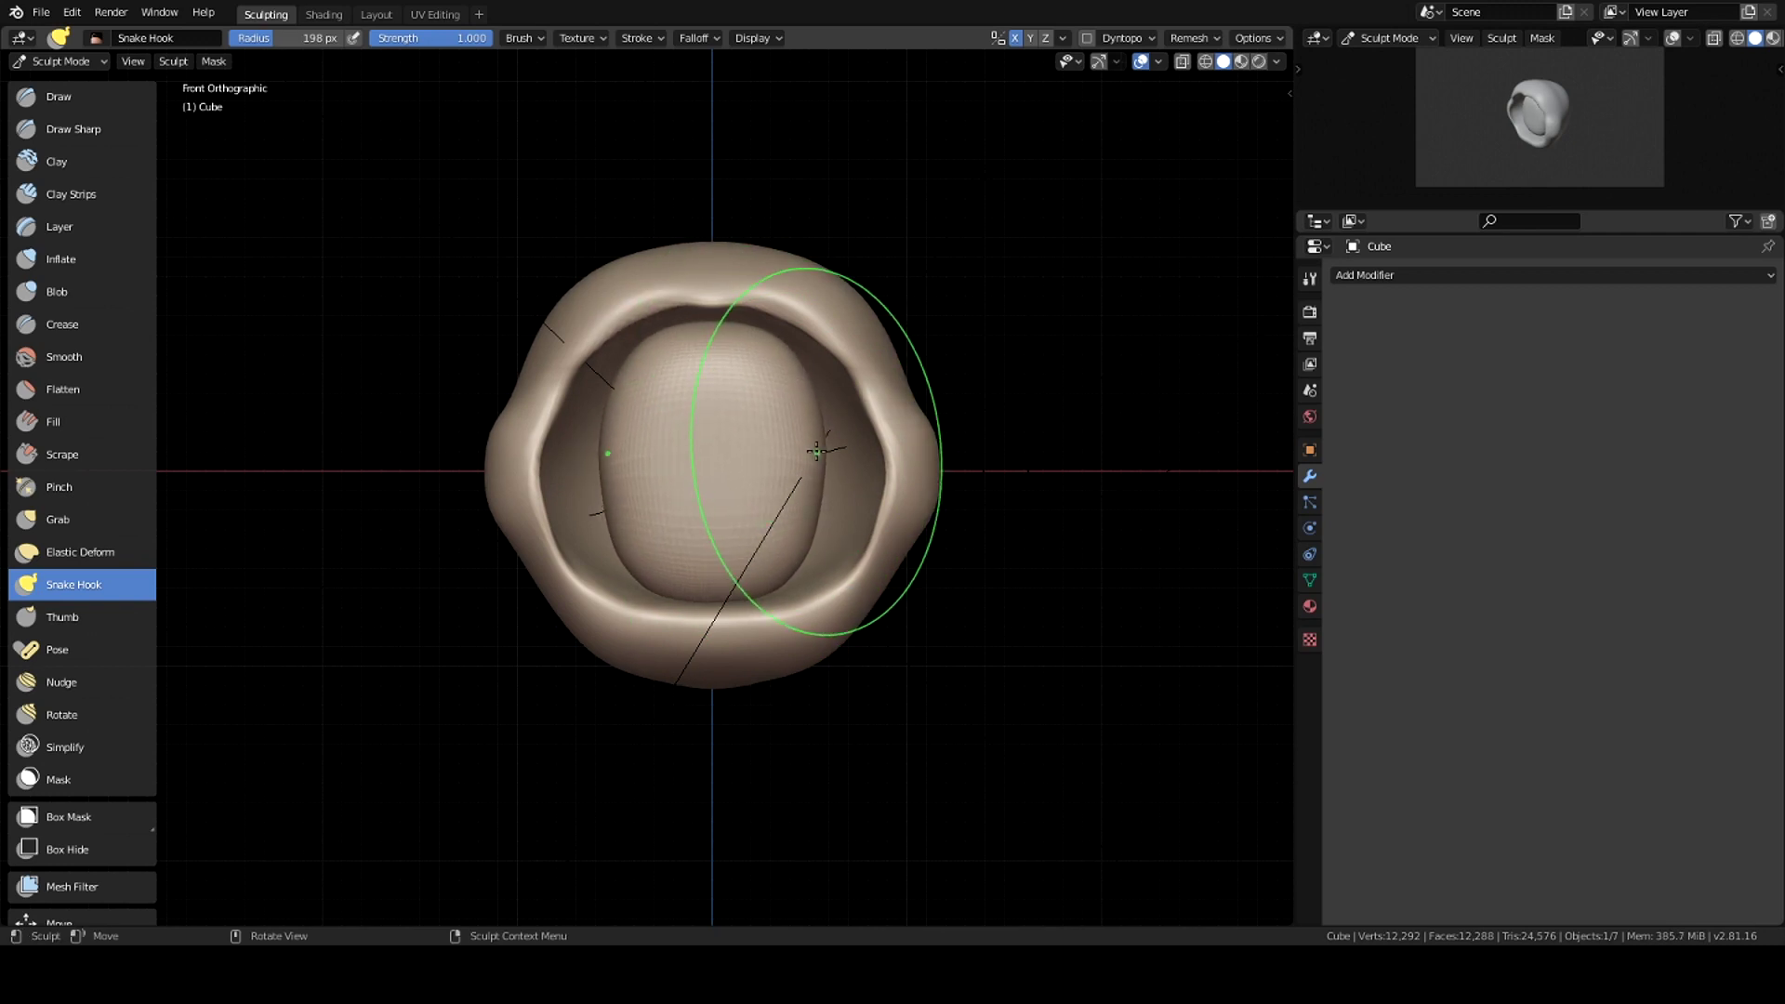
Step: Unhide the eyeball object, scale it down and place it on the face
key(ctrl+Tab)
drag(1440, 235, 1441, 335)
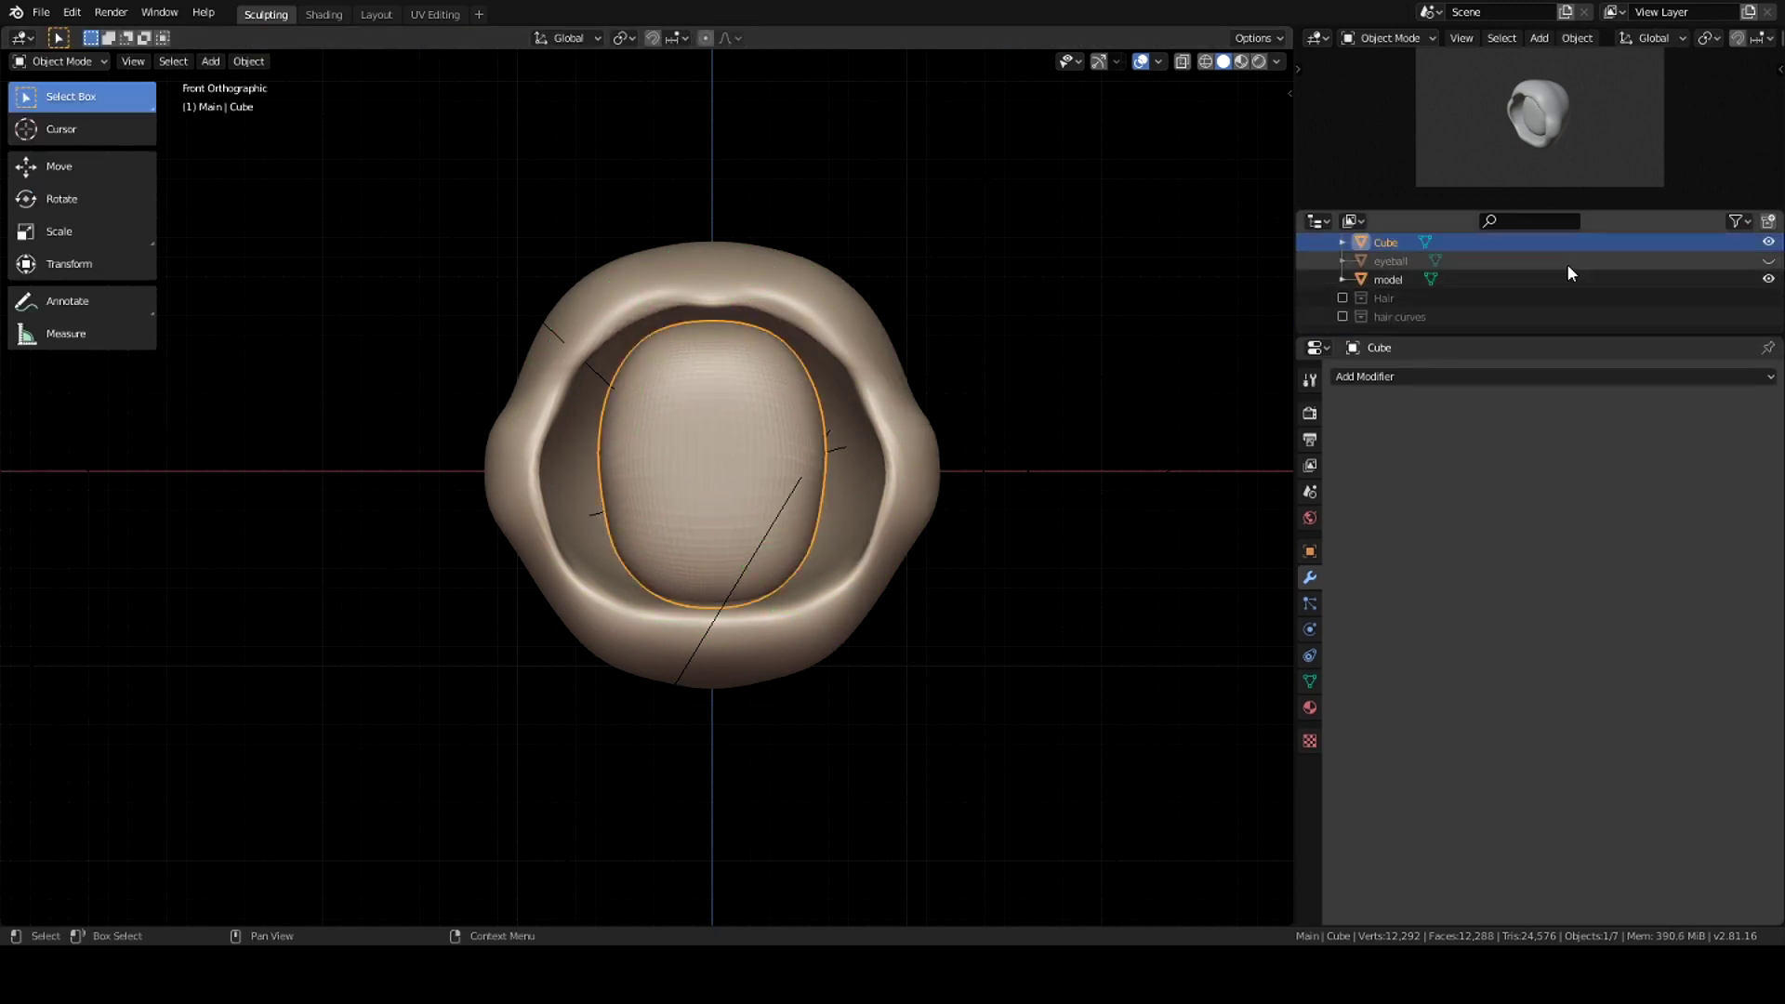
click(1768, 260)
click(1390, 260)
key(s)
click(817, 444)
key(g)
mouse_move(818, 445)
middle_down()
mouse_move(697, 443)
mouse_move(714, 498)
middle_up()
click(696, 443)
key(KP_1)
scroll(712, 459, up, 3)
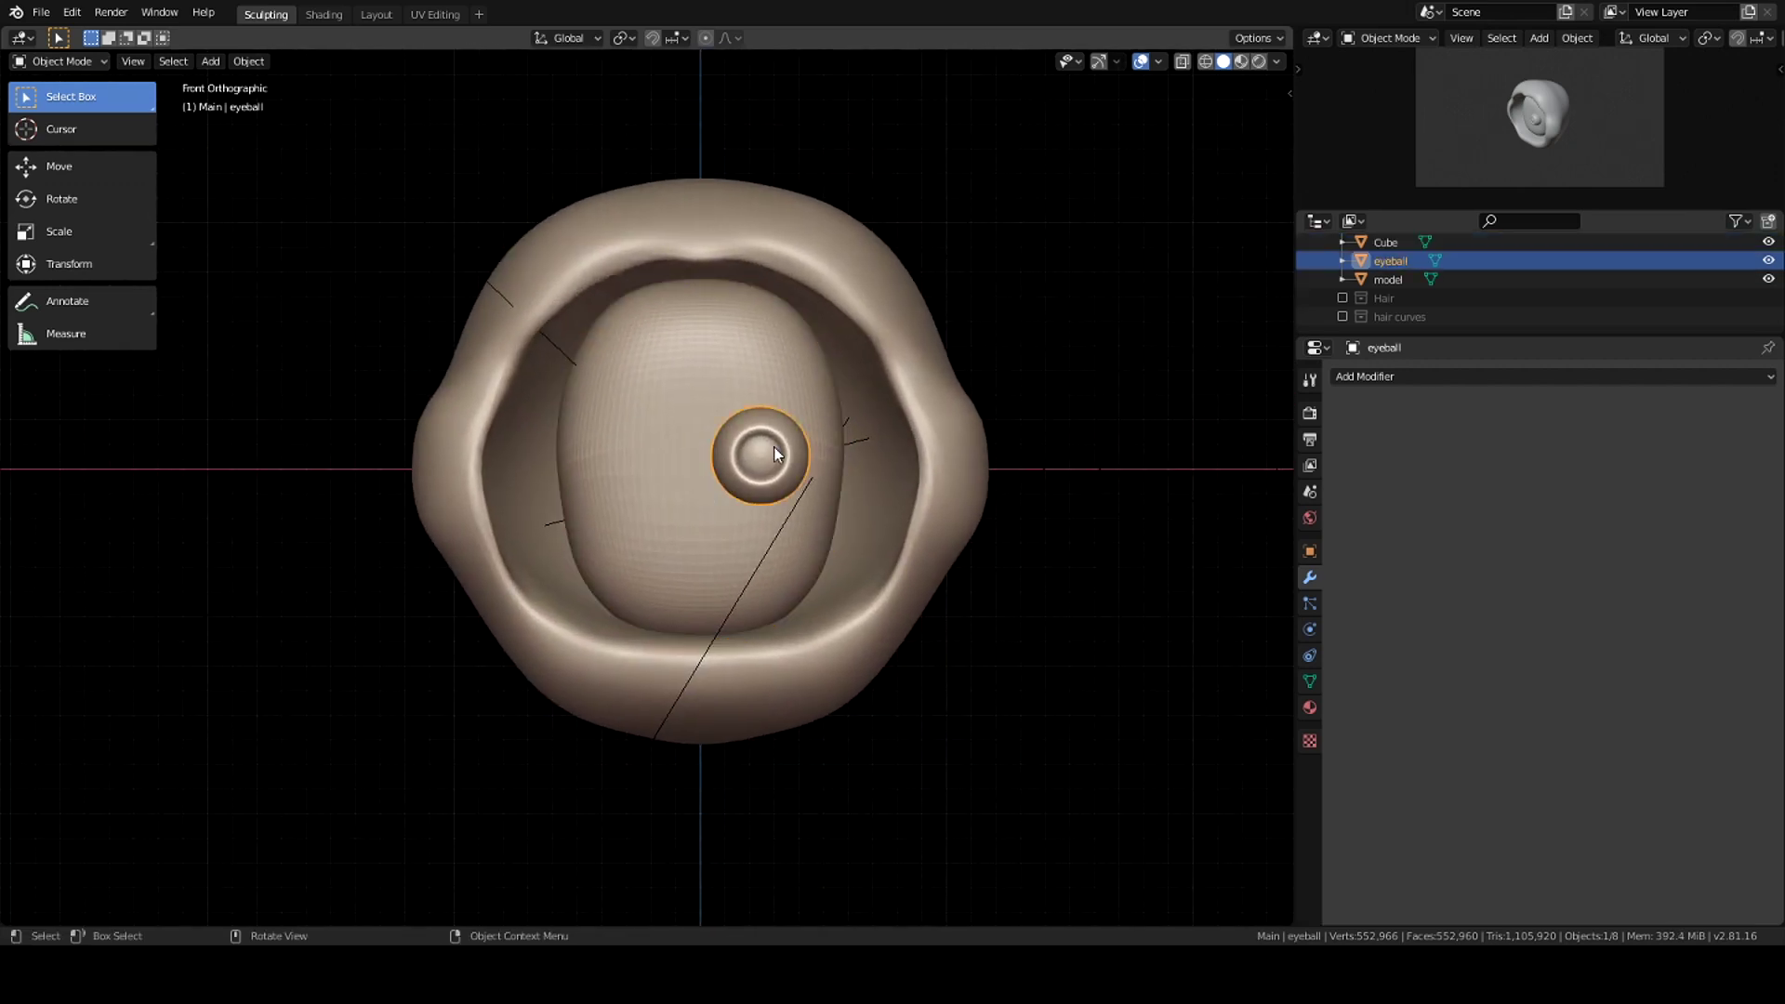
Step: Sculpt a wide mouth into the face with the Draw and Grab brushes
click(807, 537)
key(ctrl+Tab)
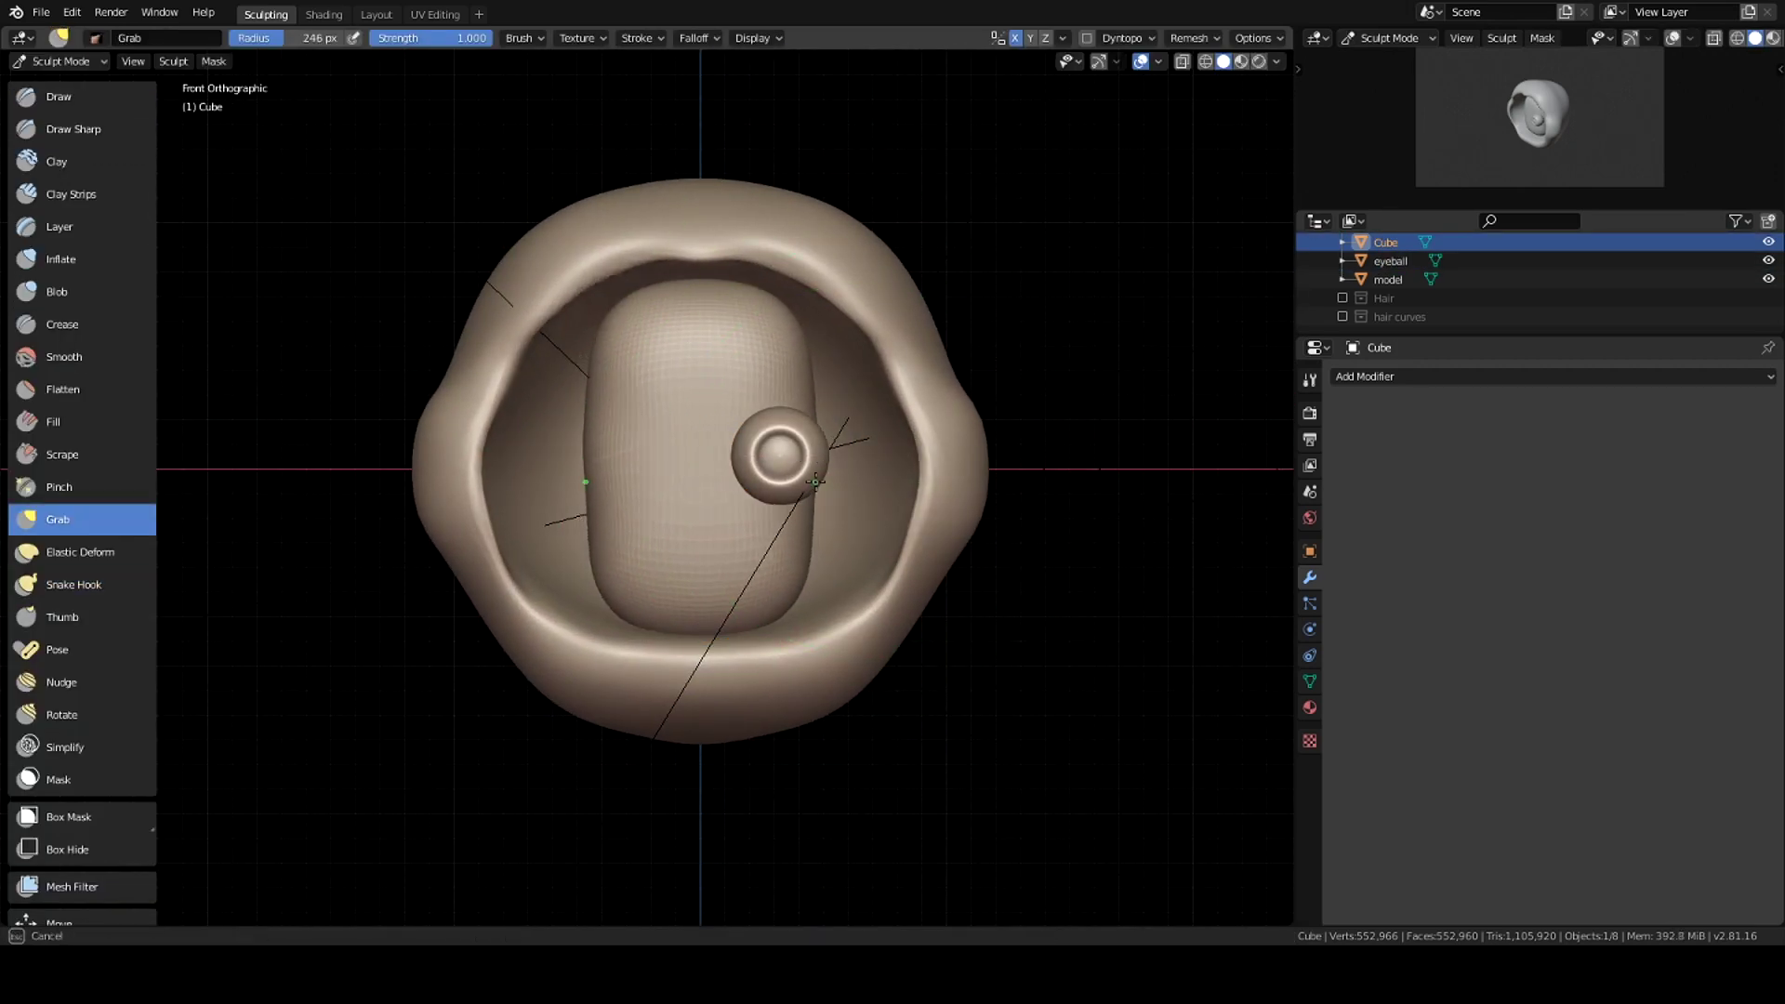
key(x)
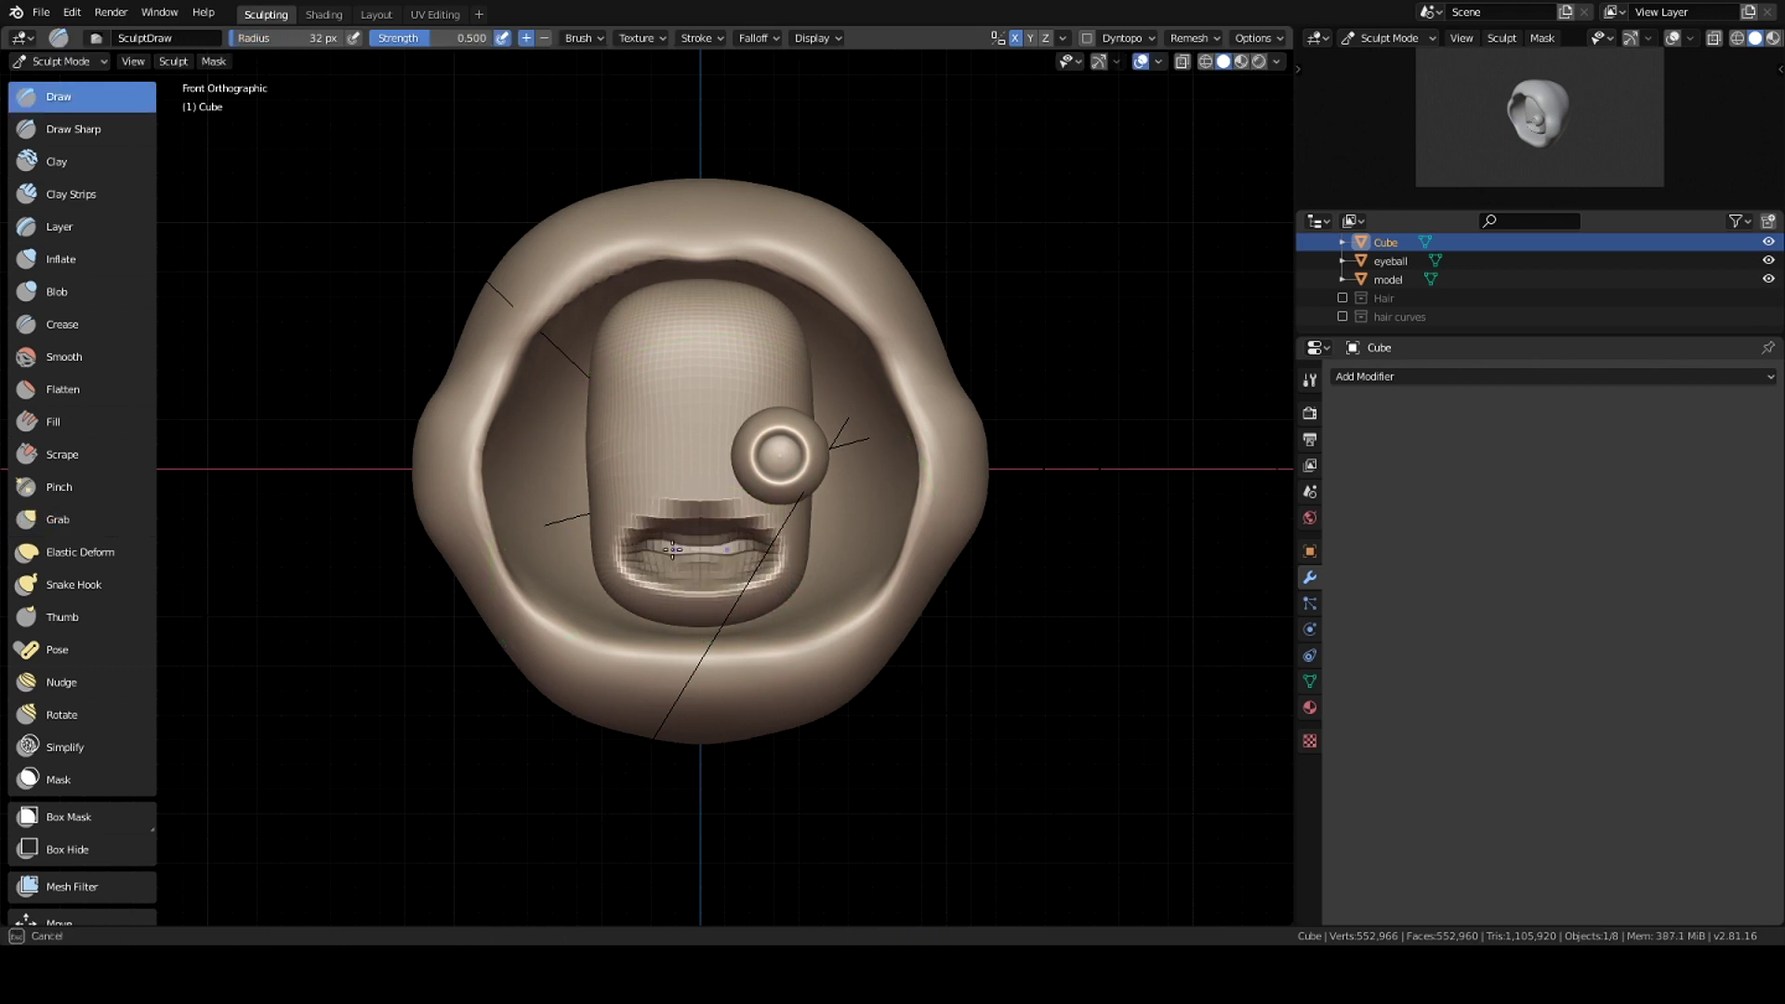
middle_drag(735, 563, 823, 530)
key(g)
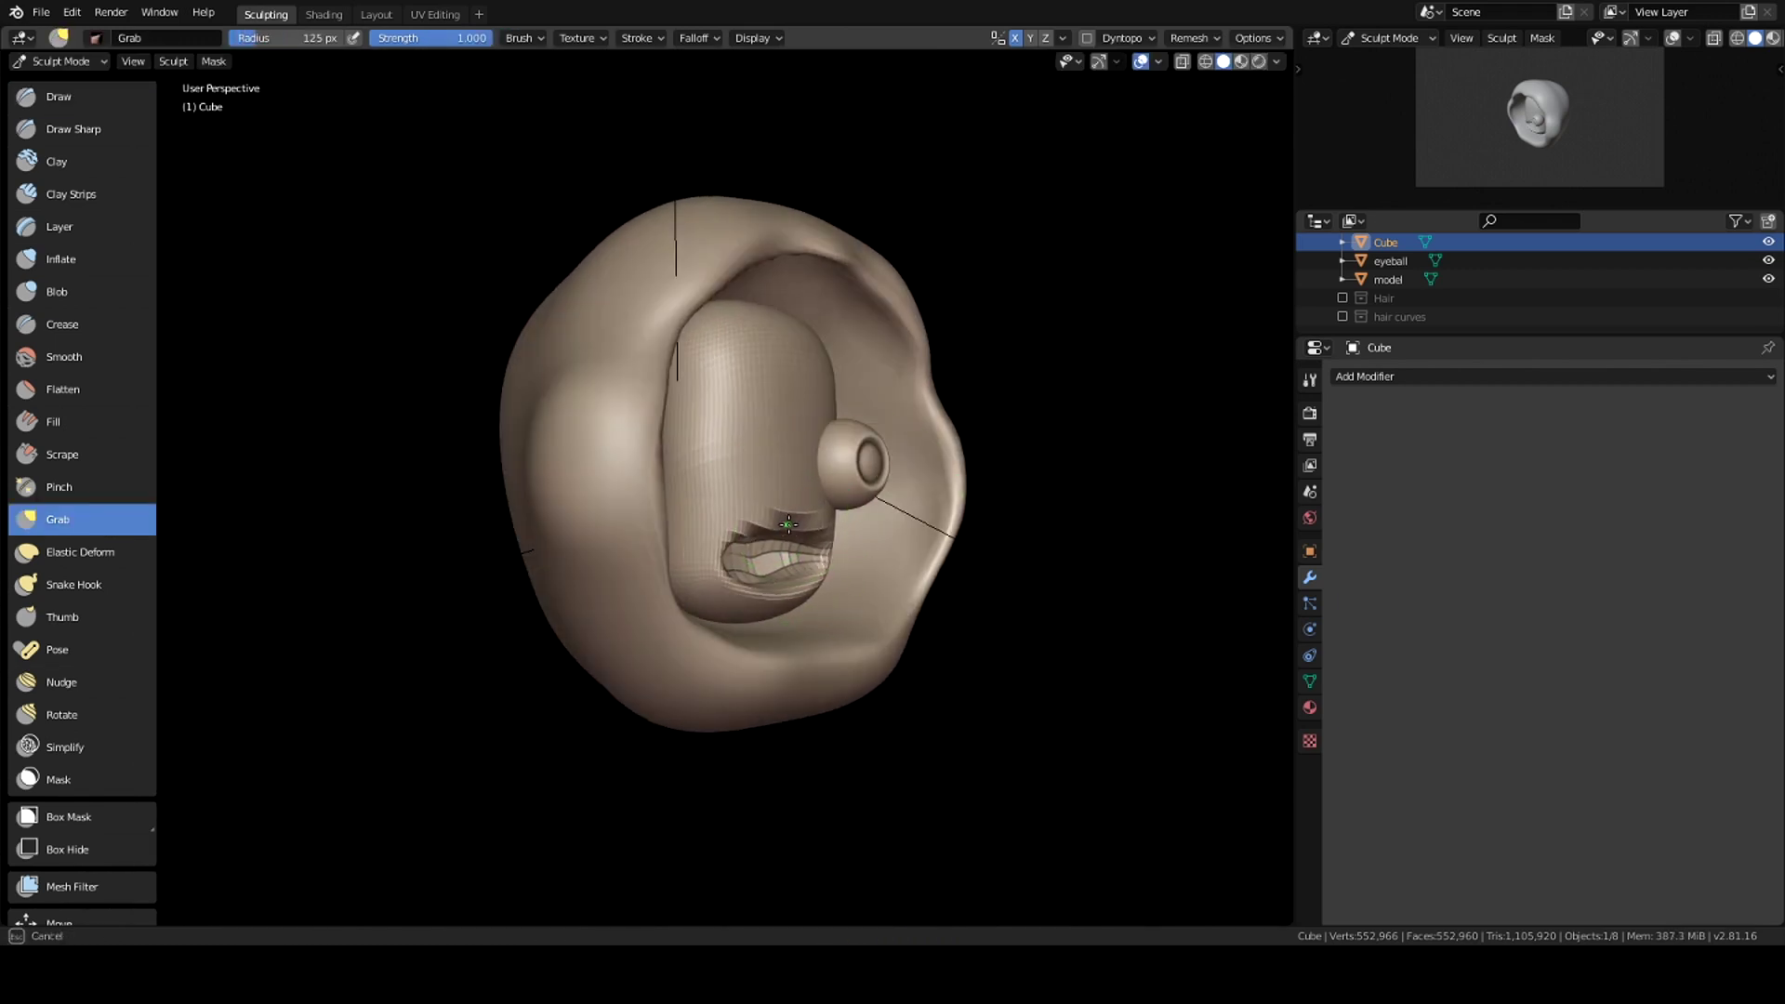
middle_drag(793, 589, 828, 483)
key(ctrl+Tab)
Step: Resize the eyeball and give it a Mirror modifier using the face, Cube, as mirror object
click(834, 461)
key(s)
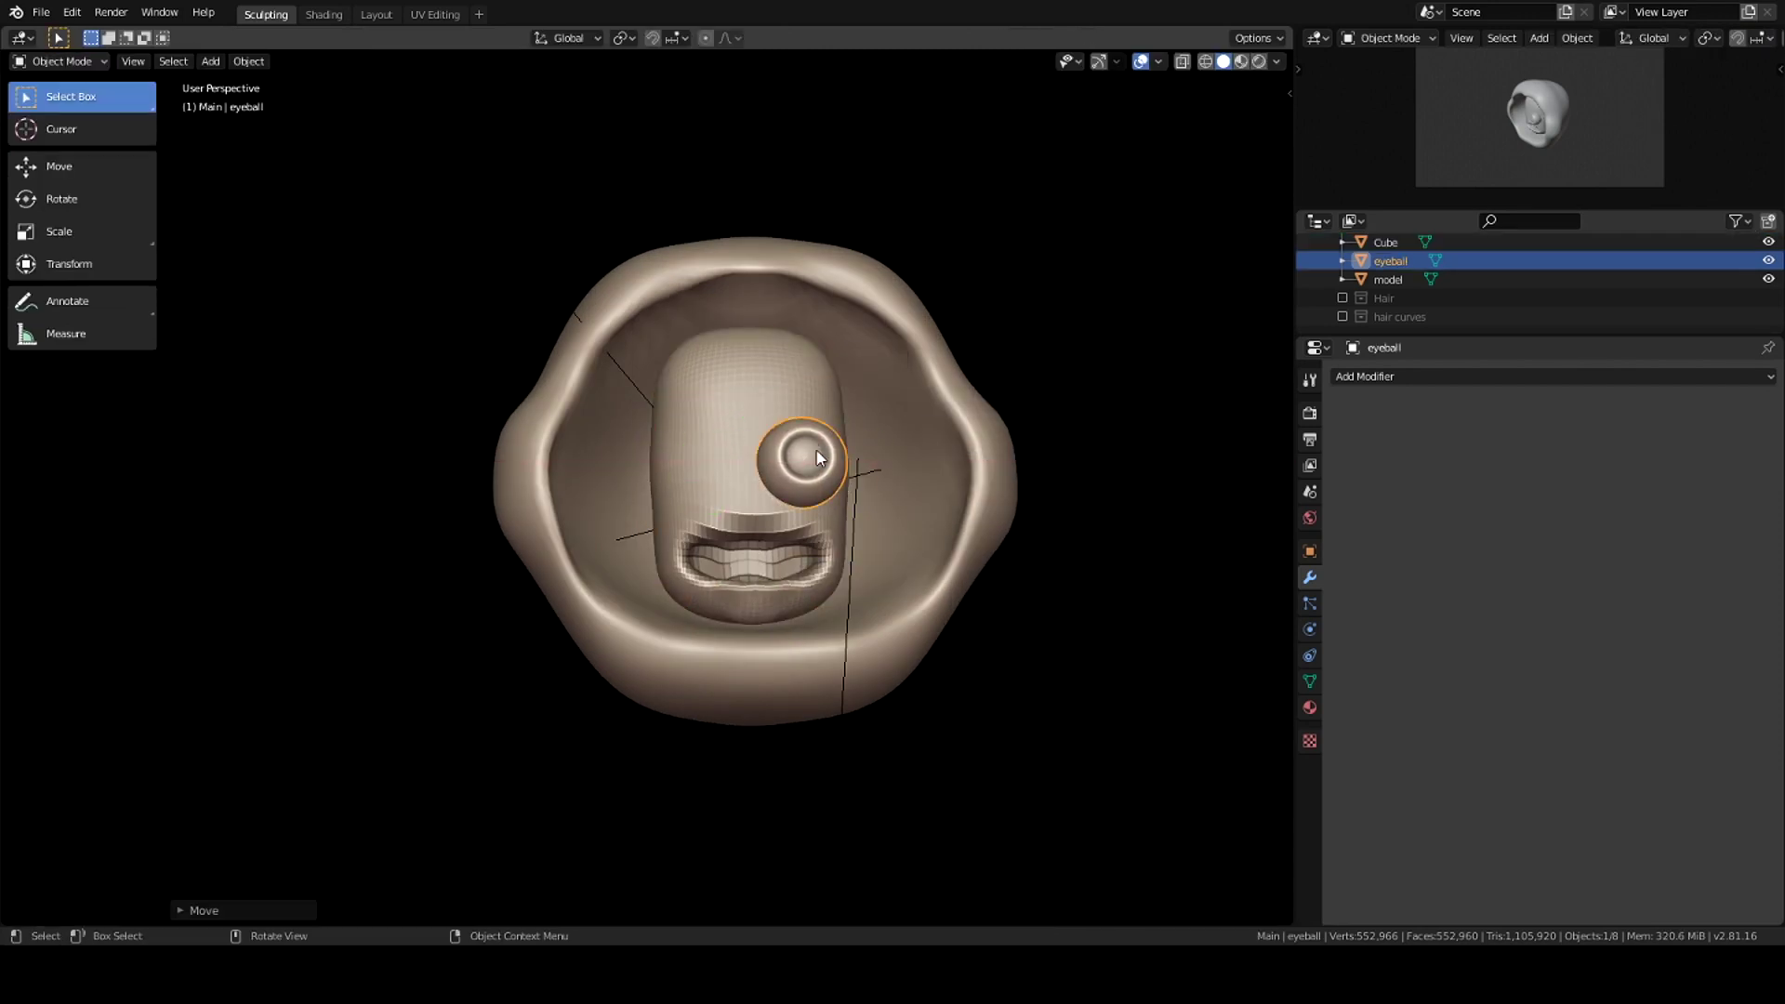
click(841, 458)
click(1487, 376)
click(1367, 534)
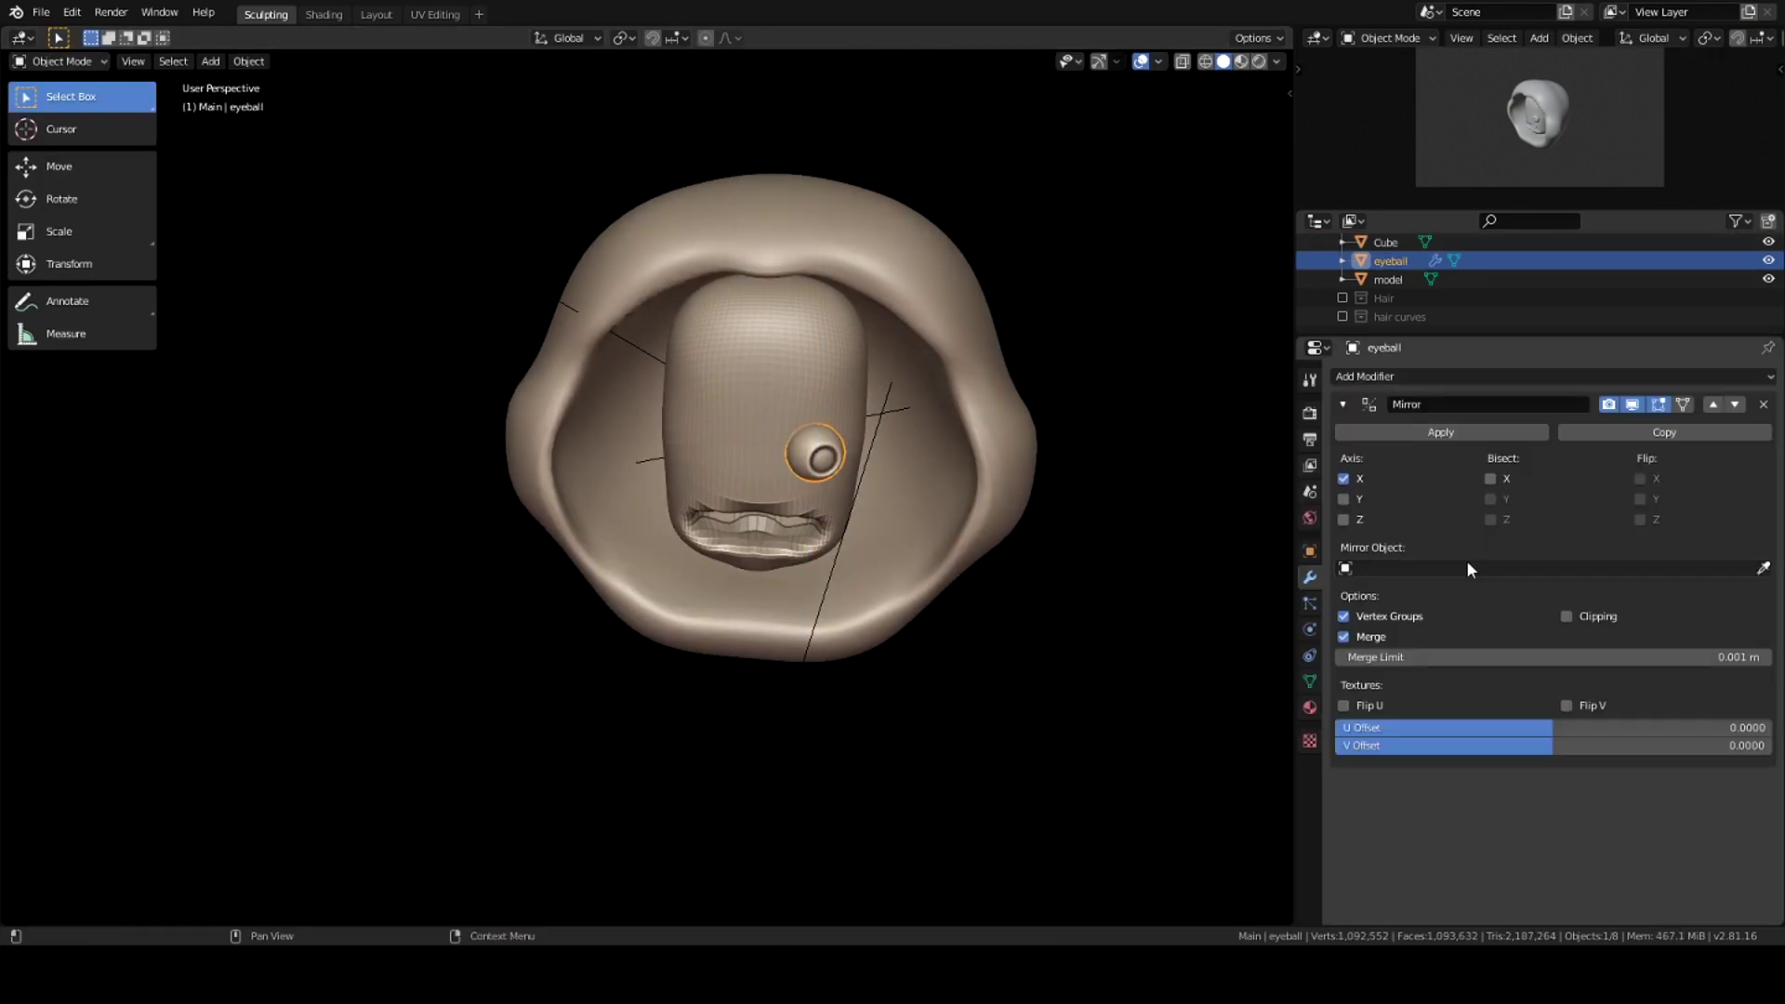
click(735, 373)
middle_drag(759, 348, 761, 440)
click(760, 441)
Step: Remesh the face in Sculpt Mode to smooth the mouth, then save the file
key(ctrl+Tab)
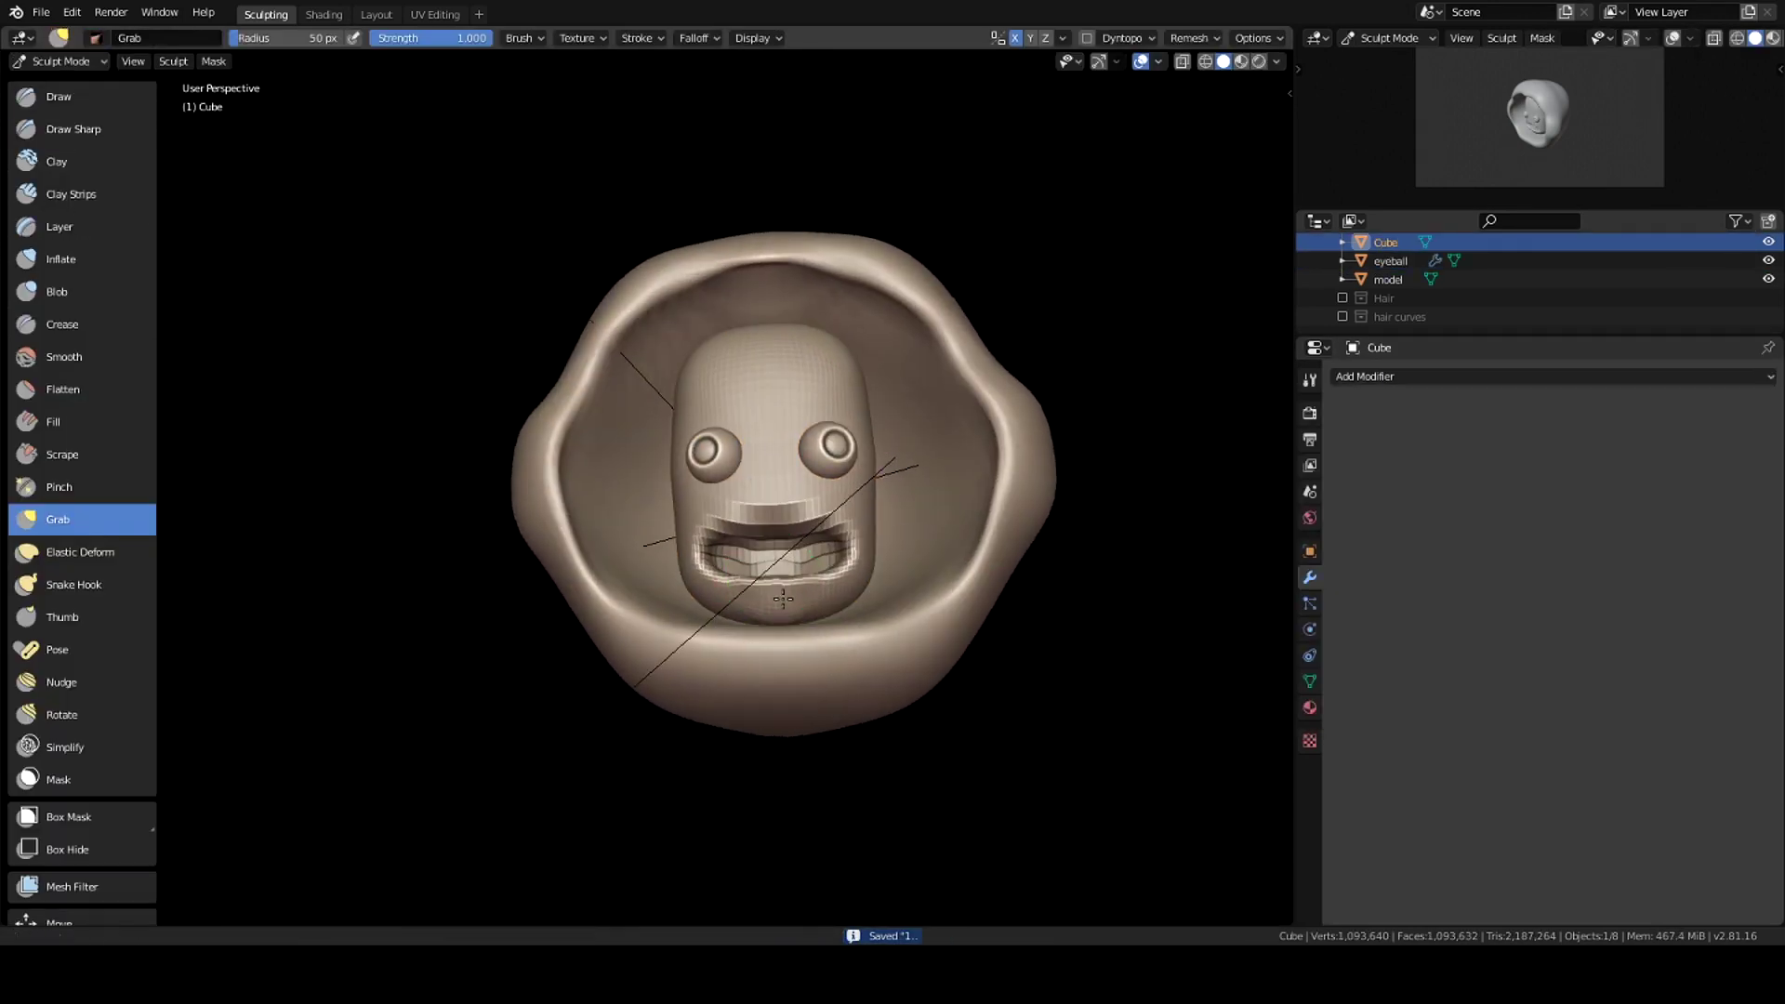
click(1190, 37)
click(1270, 196)
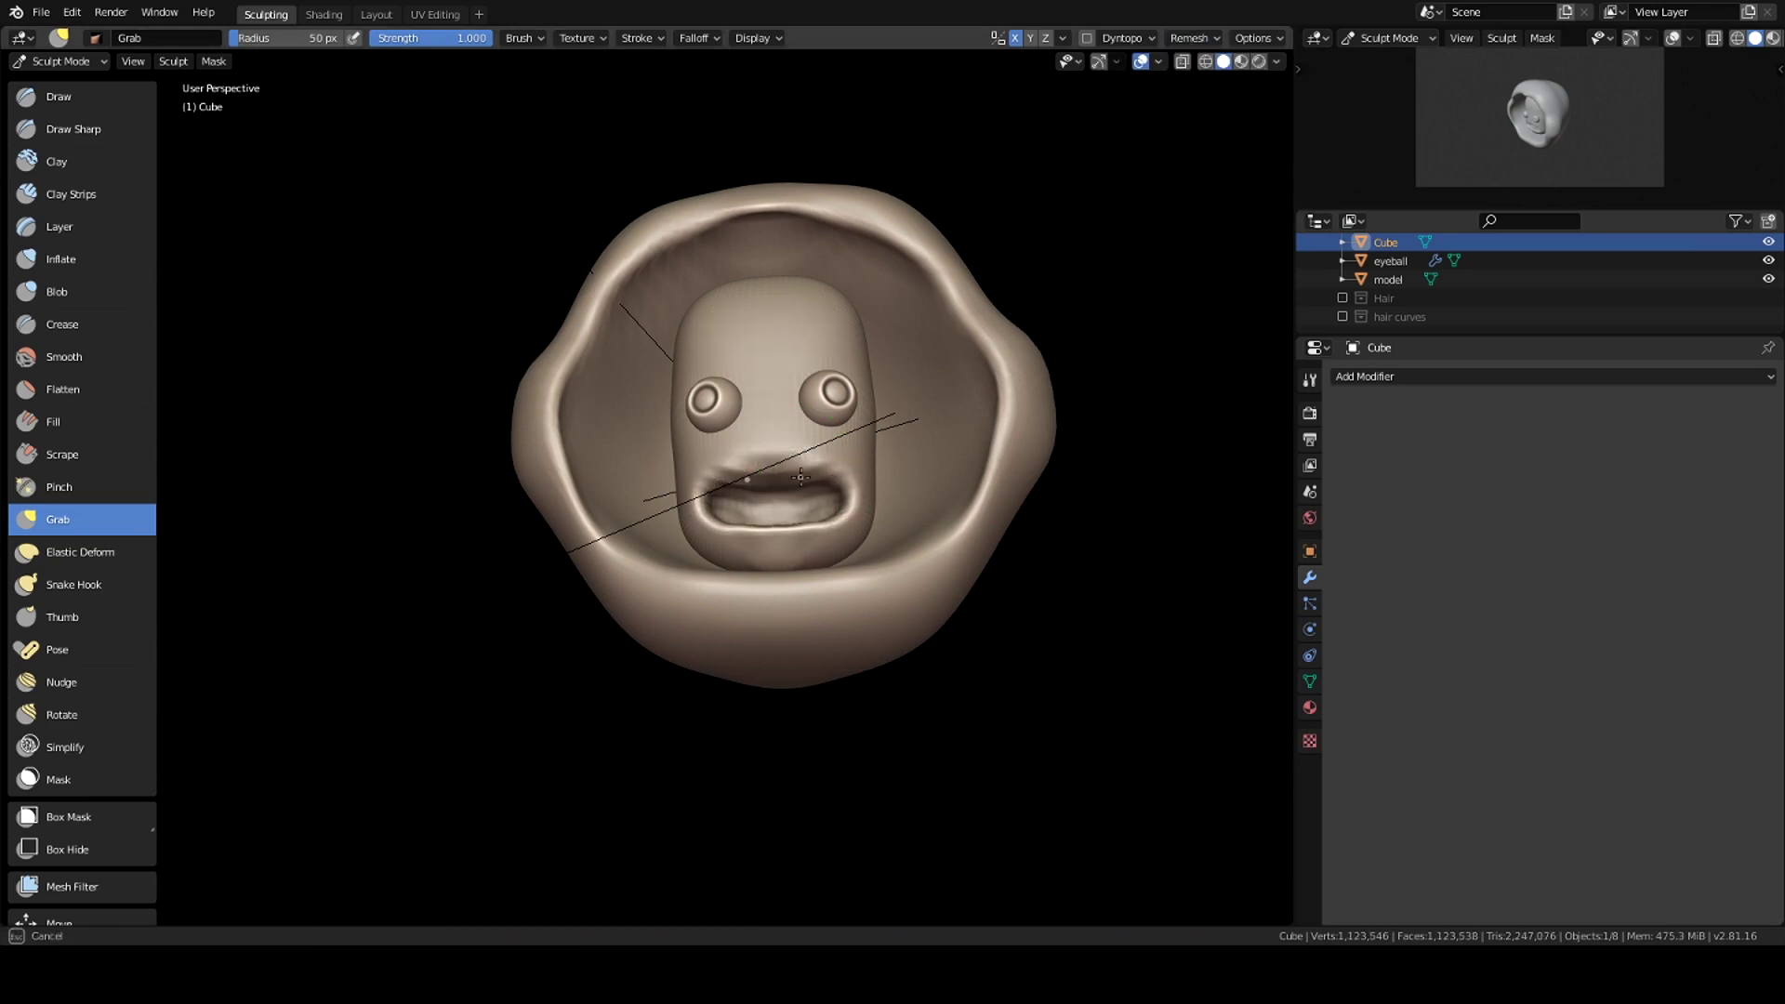
middle_drag(695, 418, 828, 382)
scroll(832, 398, up, 3)
key(ctrl+s)
Step: Return to Object Mode and add a new cube, Cube.001
key(ctrl+Tab)
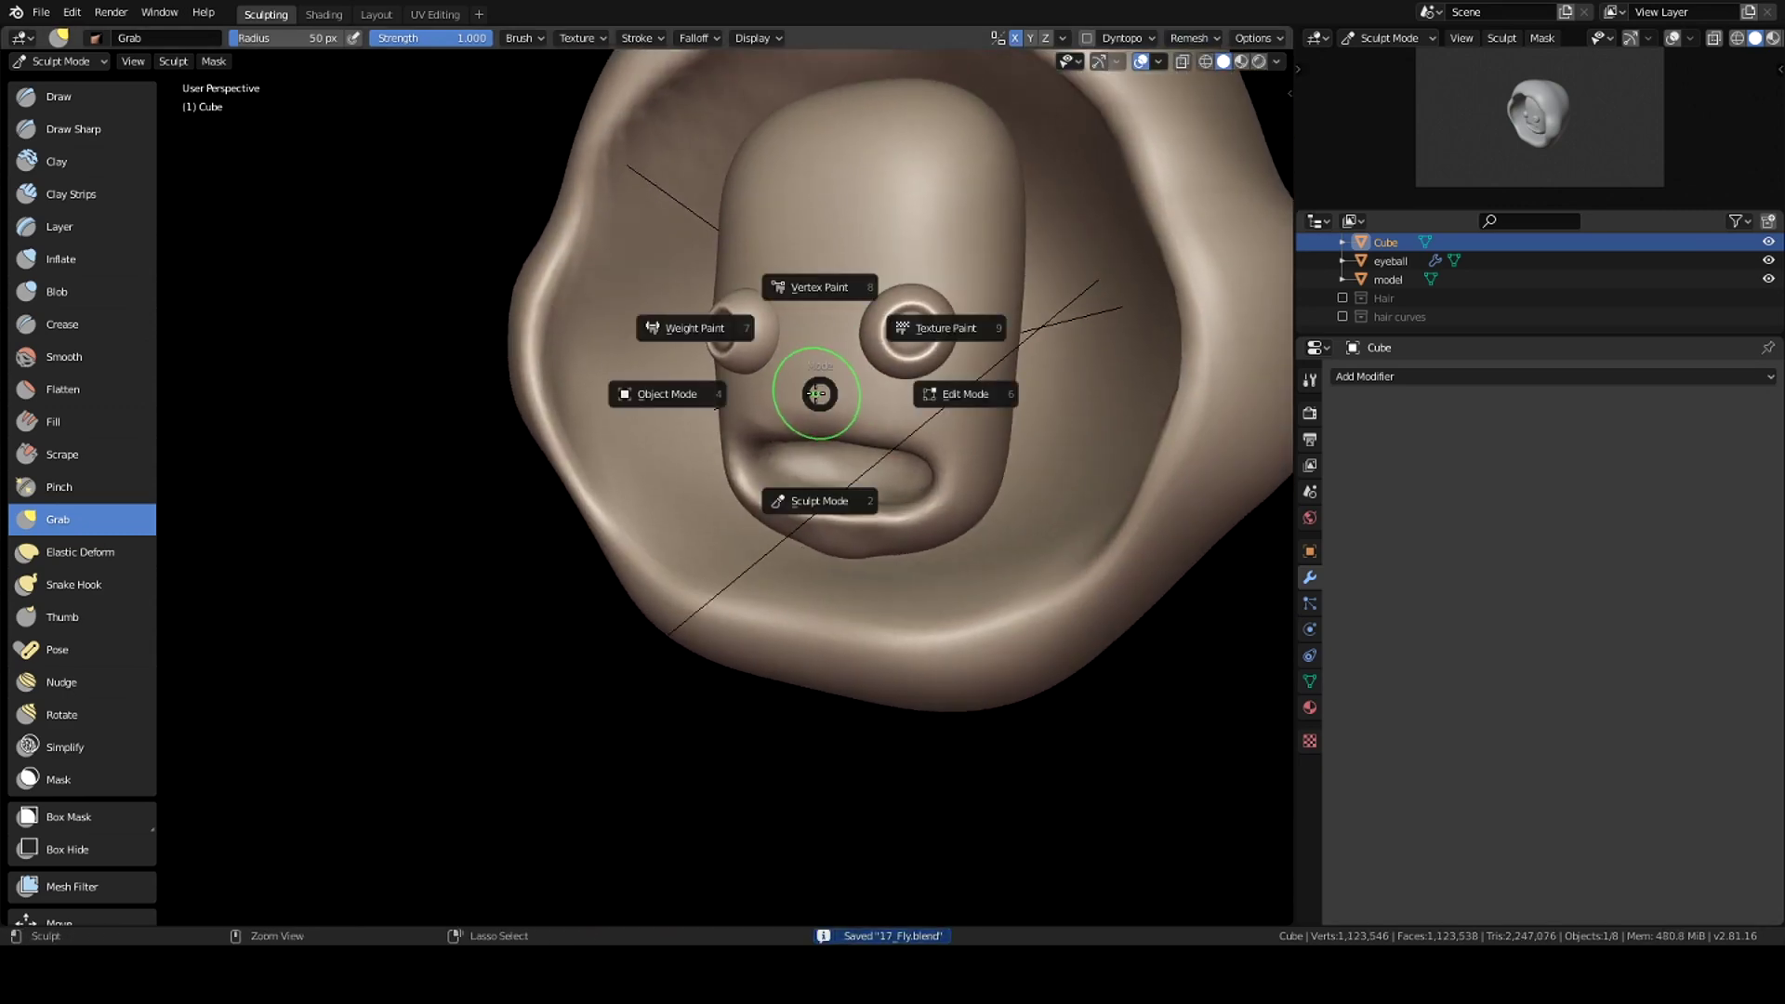
click(781, 431)
key(shift+a)
click(874, 438)
key(KP_3)
Step: Flatten the new cube along Y and shrink it into a small teeth block
key(s)
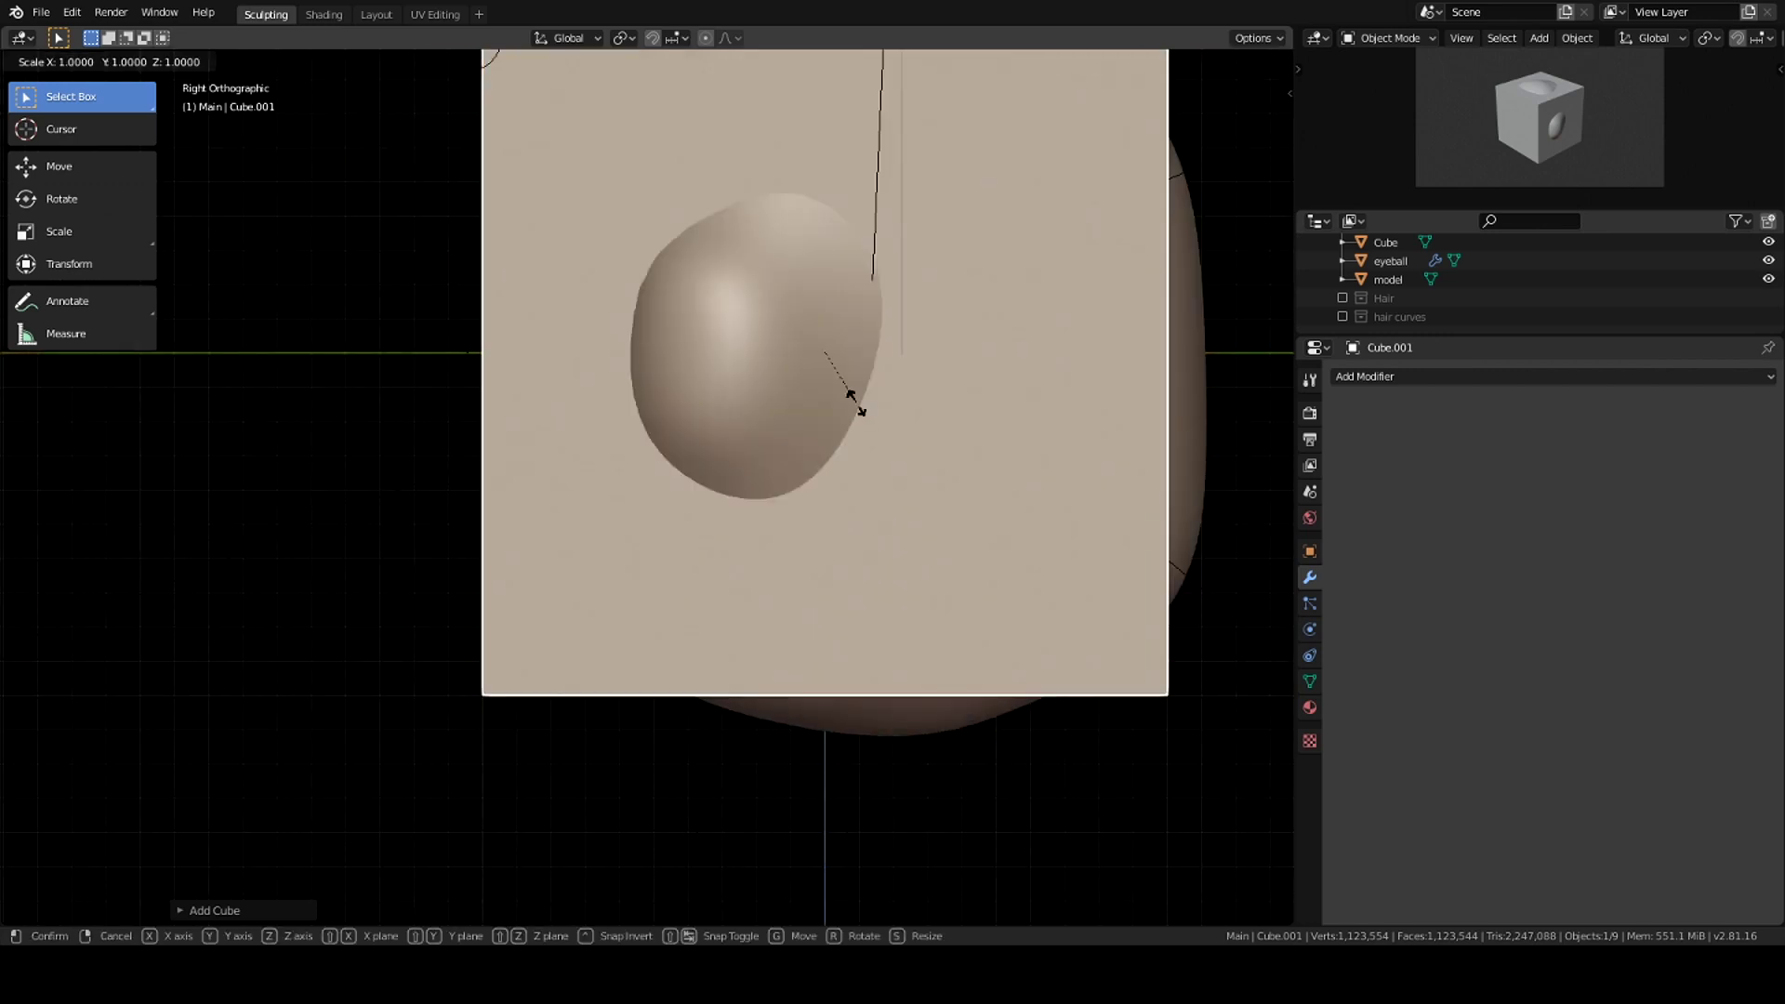
key(y)
click(827, 354)
key(s)
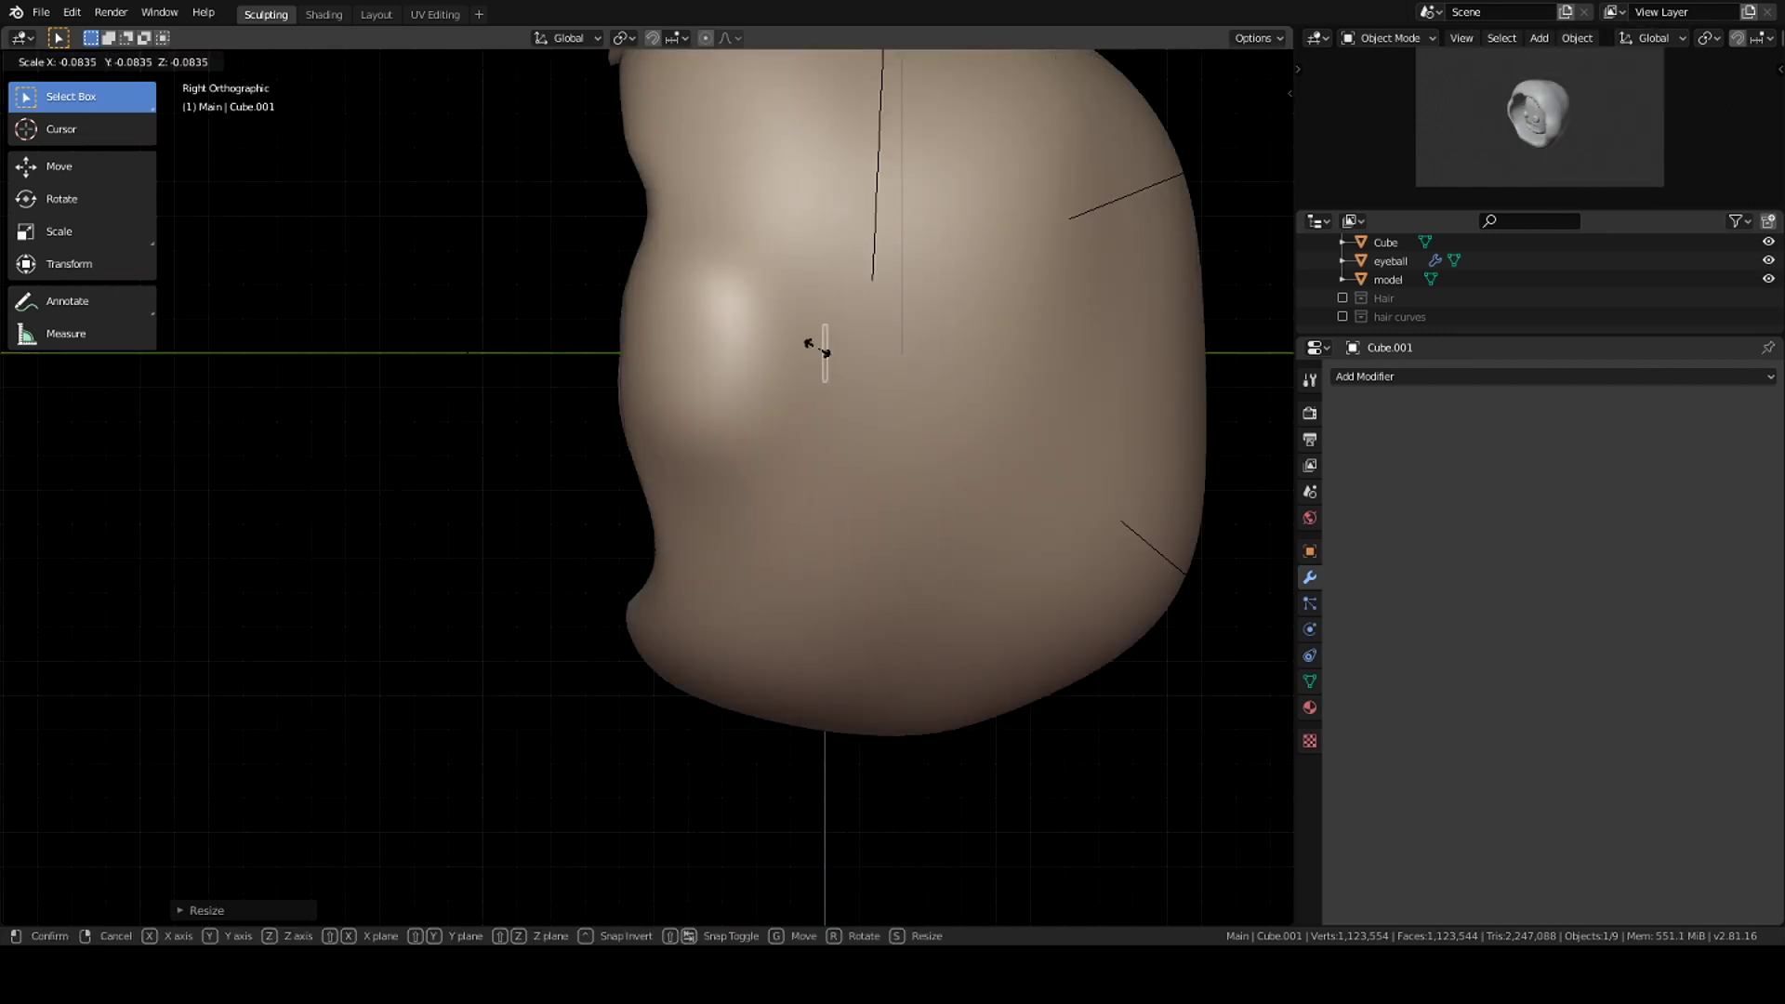
click(825, 353)
scroll(621, 556, down, 3)
key(KP_1)
scroll(1041, 587, up, 3)
scroll(963, 595, up, 3)
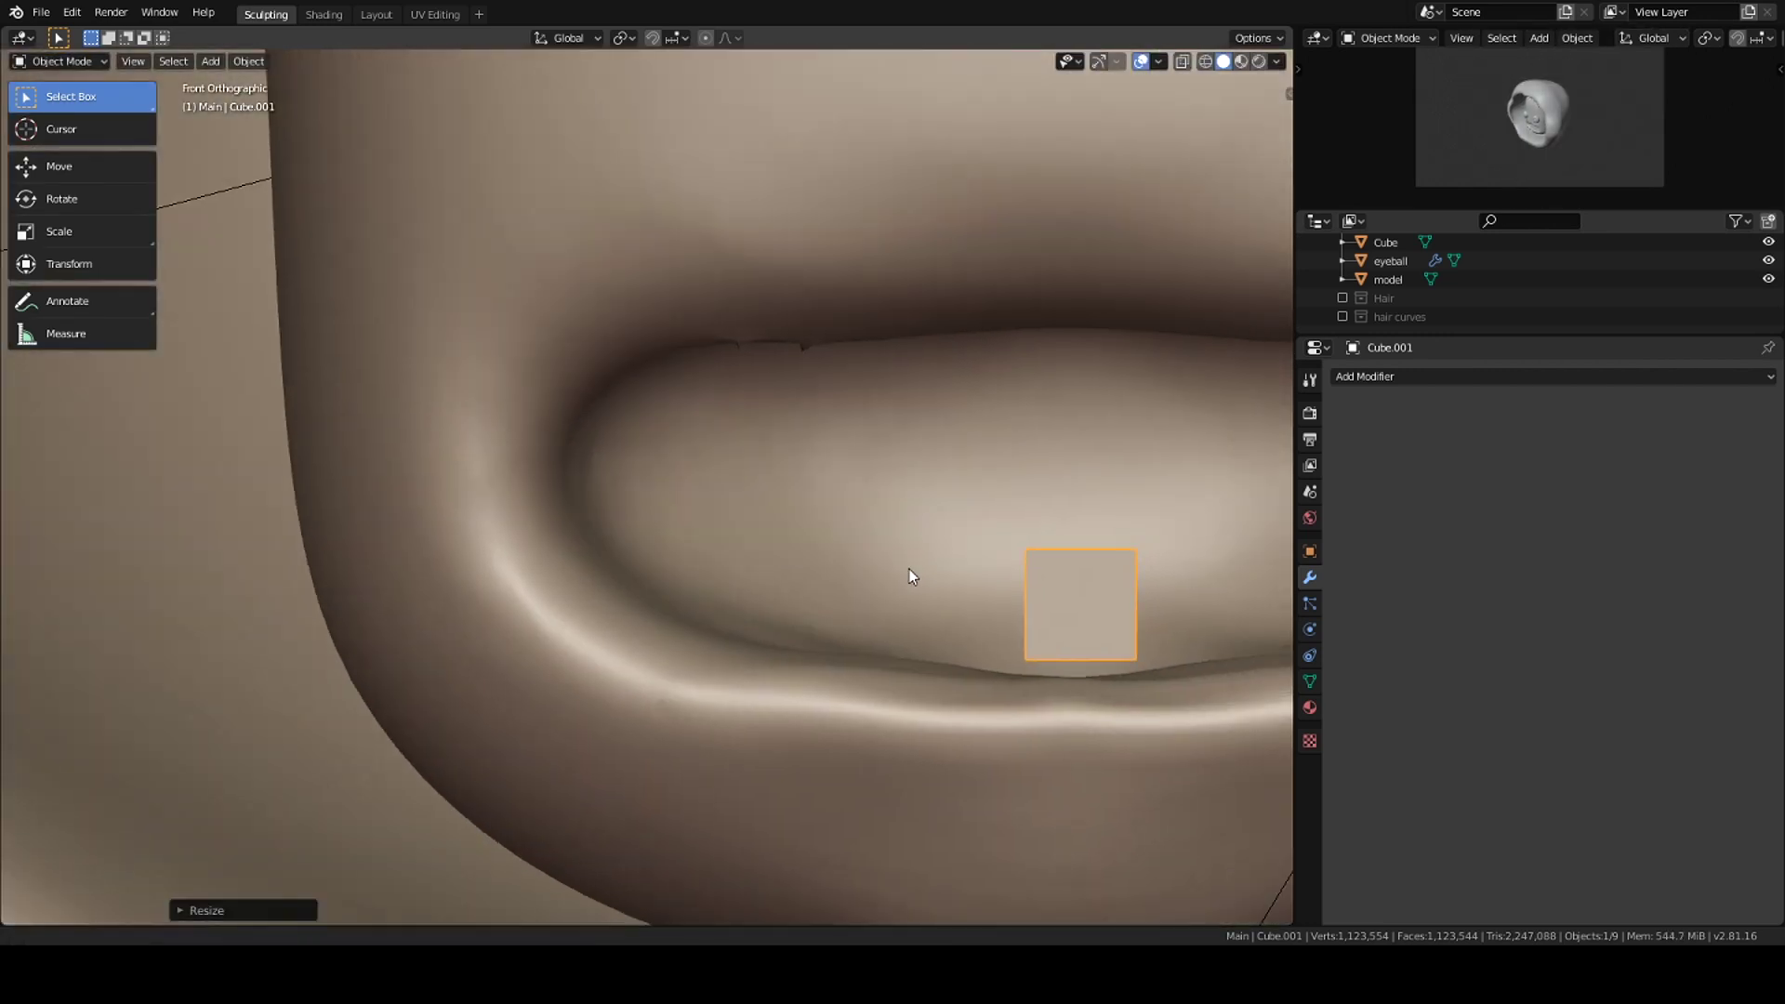
middle_drag(963, 590, 908, 361)
scroll(907, 361, down, 3)
scroll(979, 433, up, 3)
Step: Move the small box into the mouth and enter Edit Mode on it
key(g)
click(790, 444)
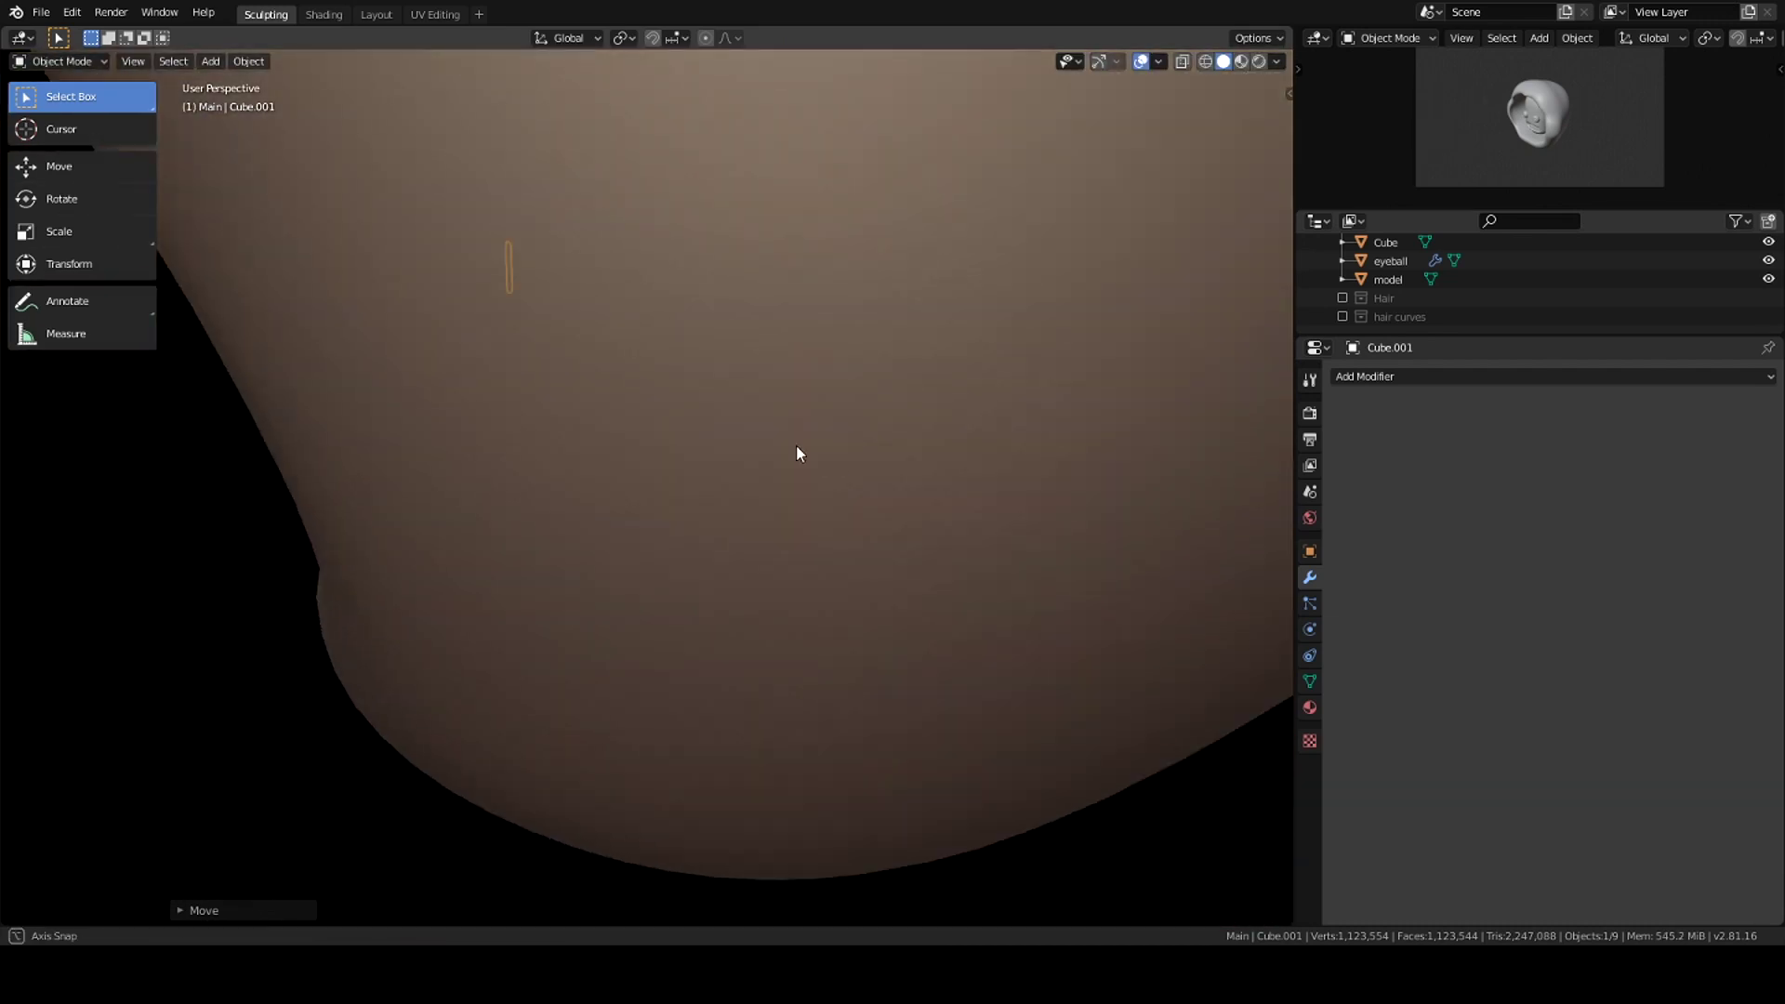
scroll(790, 453, down, 5)
scroll(486, 470, up, 4)
key(g)
scroll(428, 598, up, 1)
key(Tab)
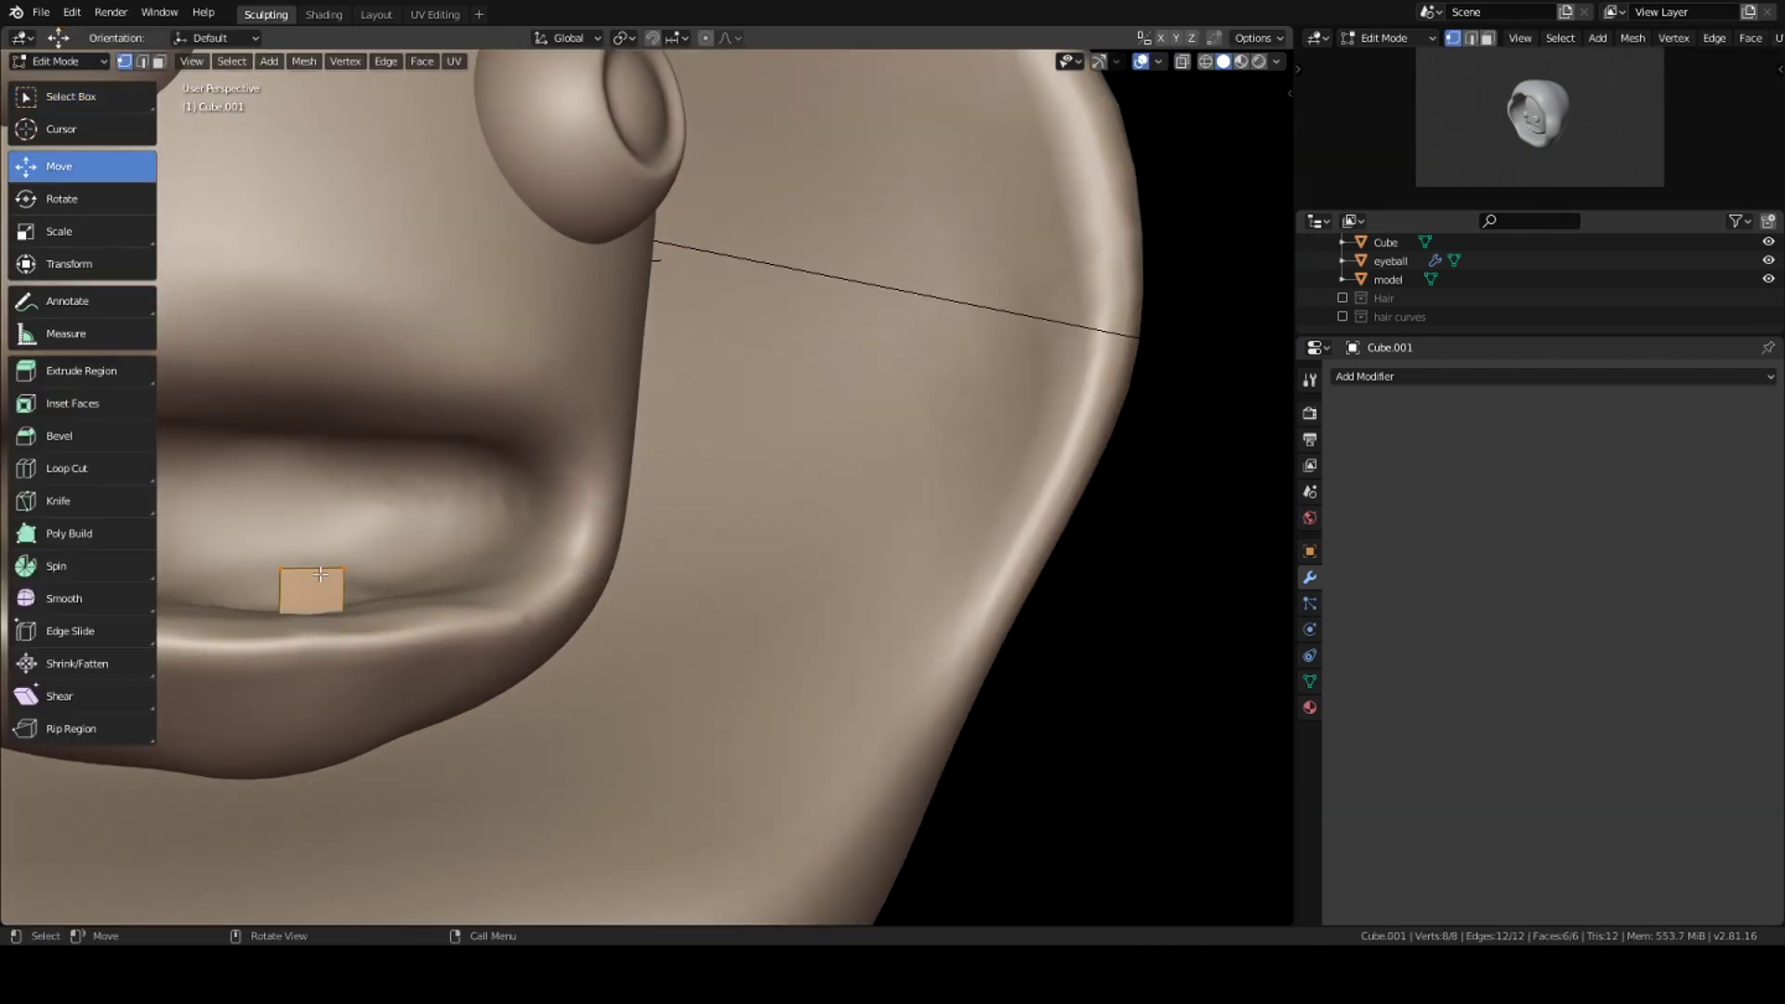
right_click(414, 577)
middle_drag(415, 578, 440, 587)
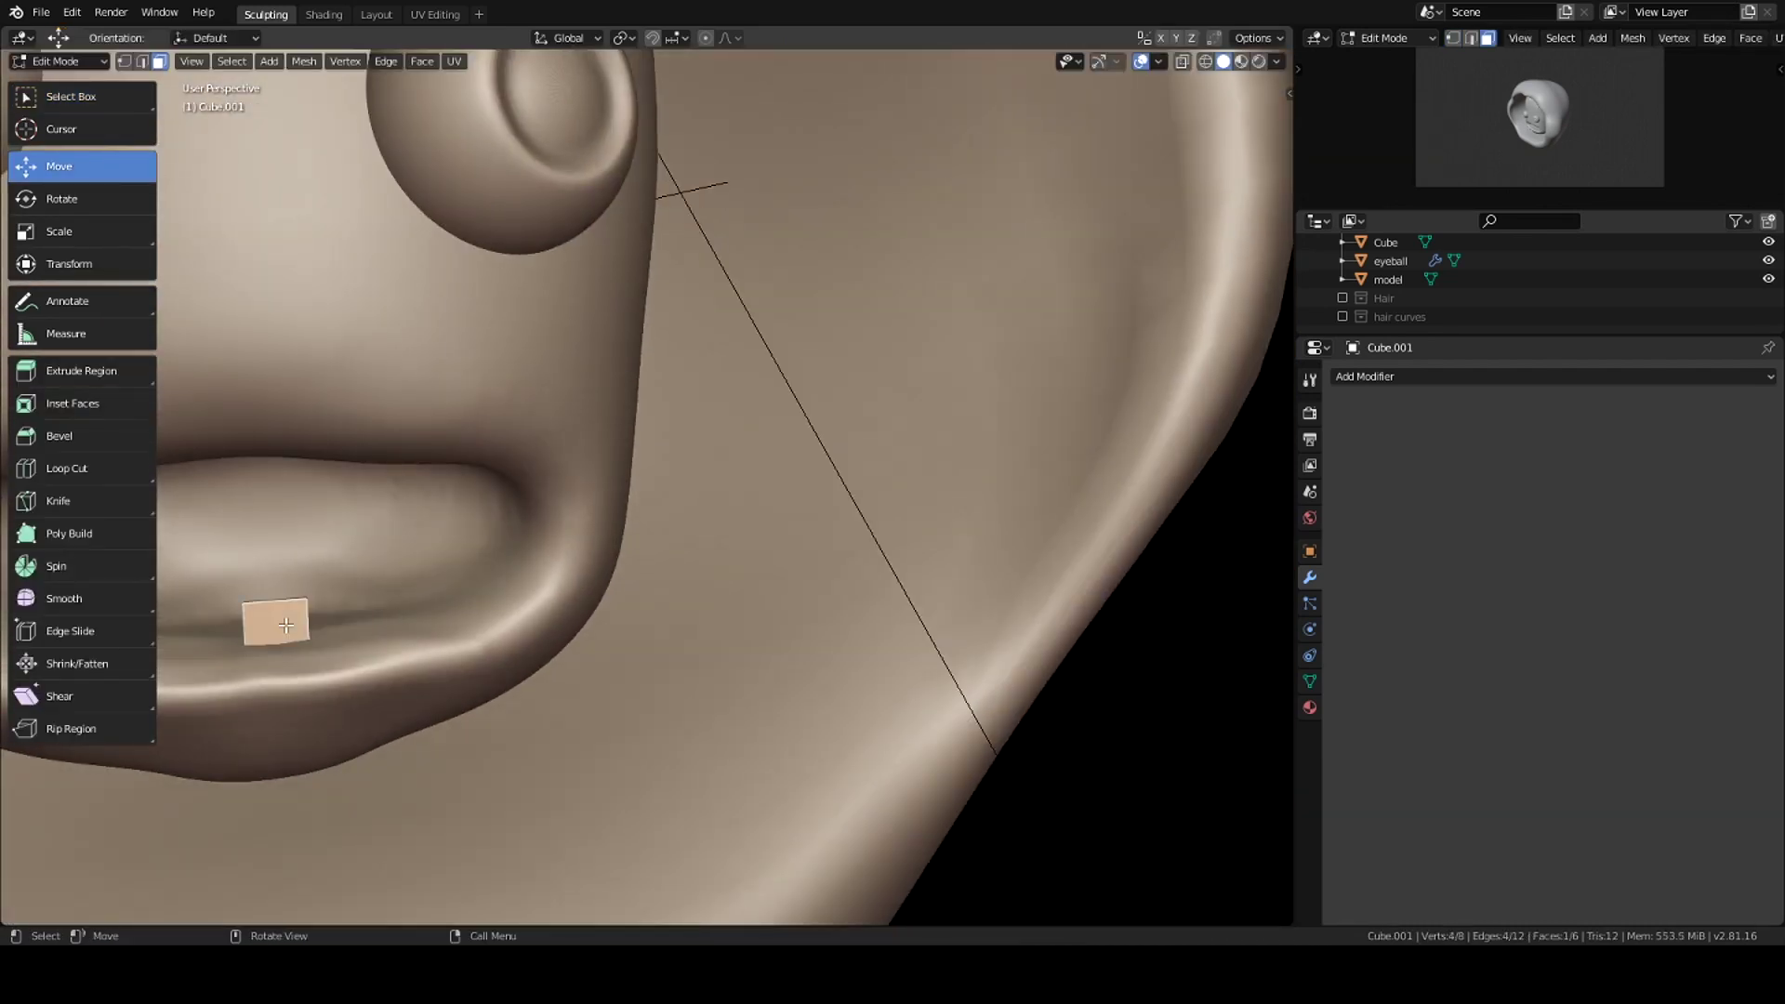
middle_drag(285, 625, 265, 621)
Step: Add an edge loop across the box and extrude its face along the mouth in X-ray view
key(ctrl+r)
click(259, 618)
key(alt+z)
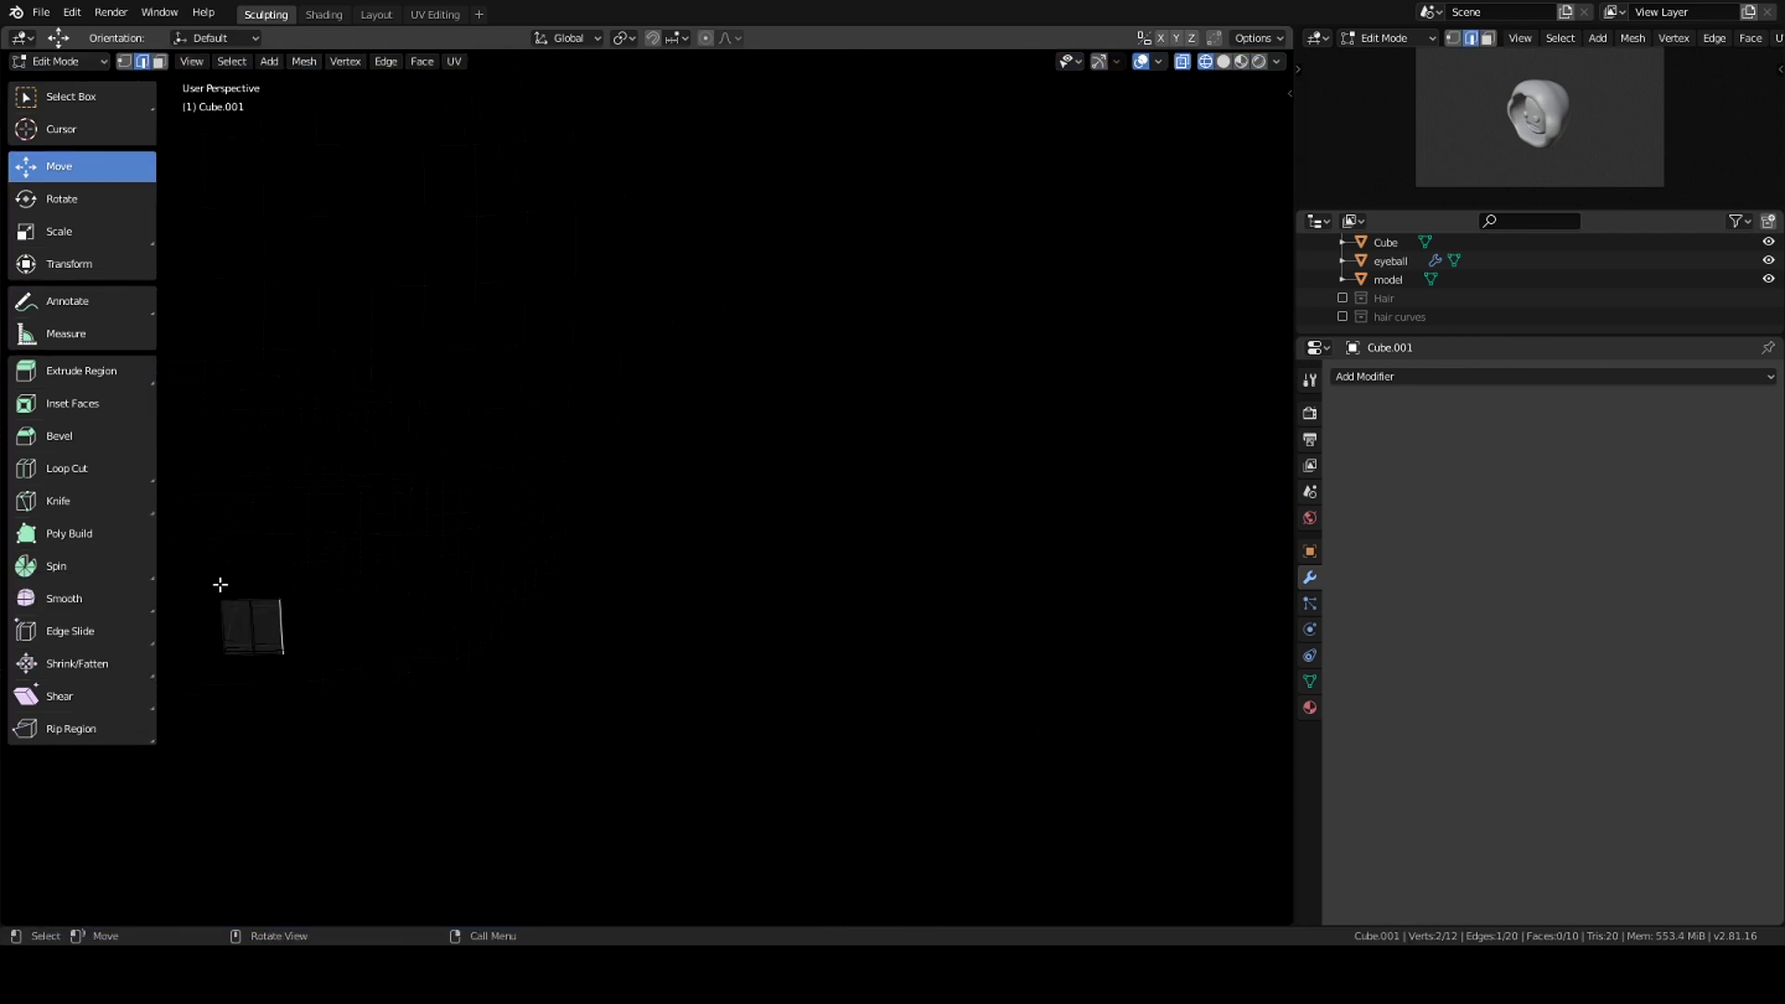
right_click(258, 697)
key(Escape)
key(Tab)
key(ctrl+Tab)
key(alt+z)
middle_drag(305, 611, 372, 655)
key(e)
click(392, 666)
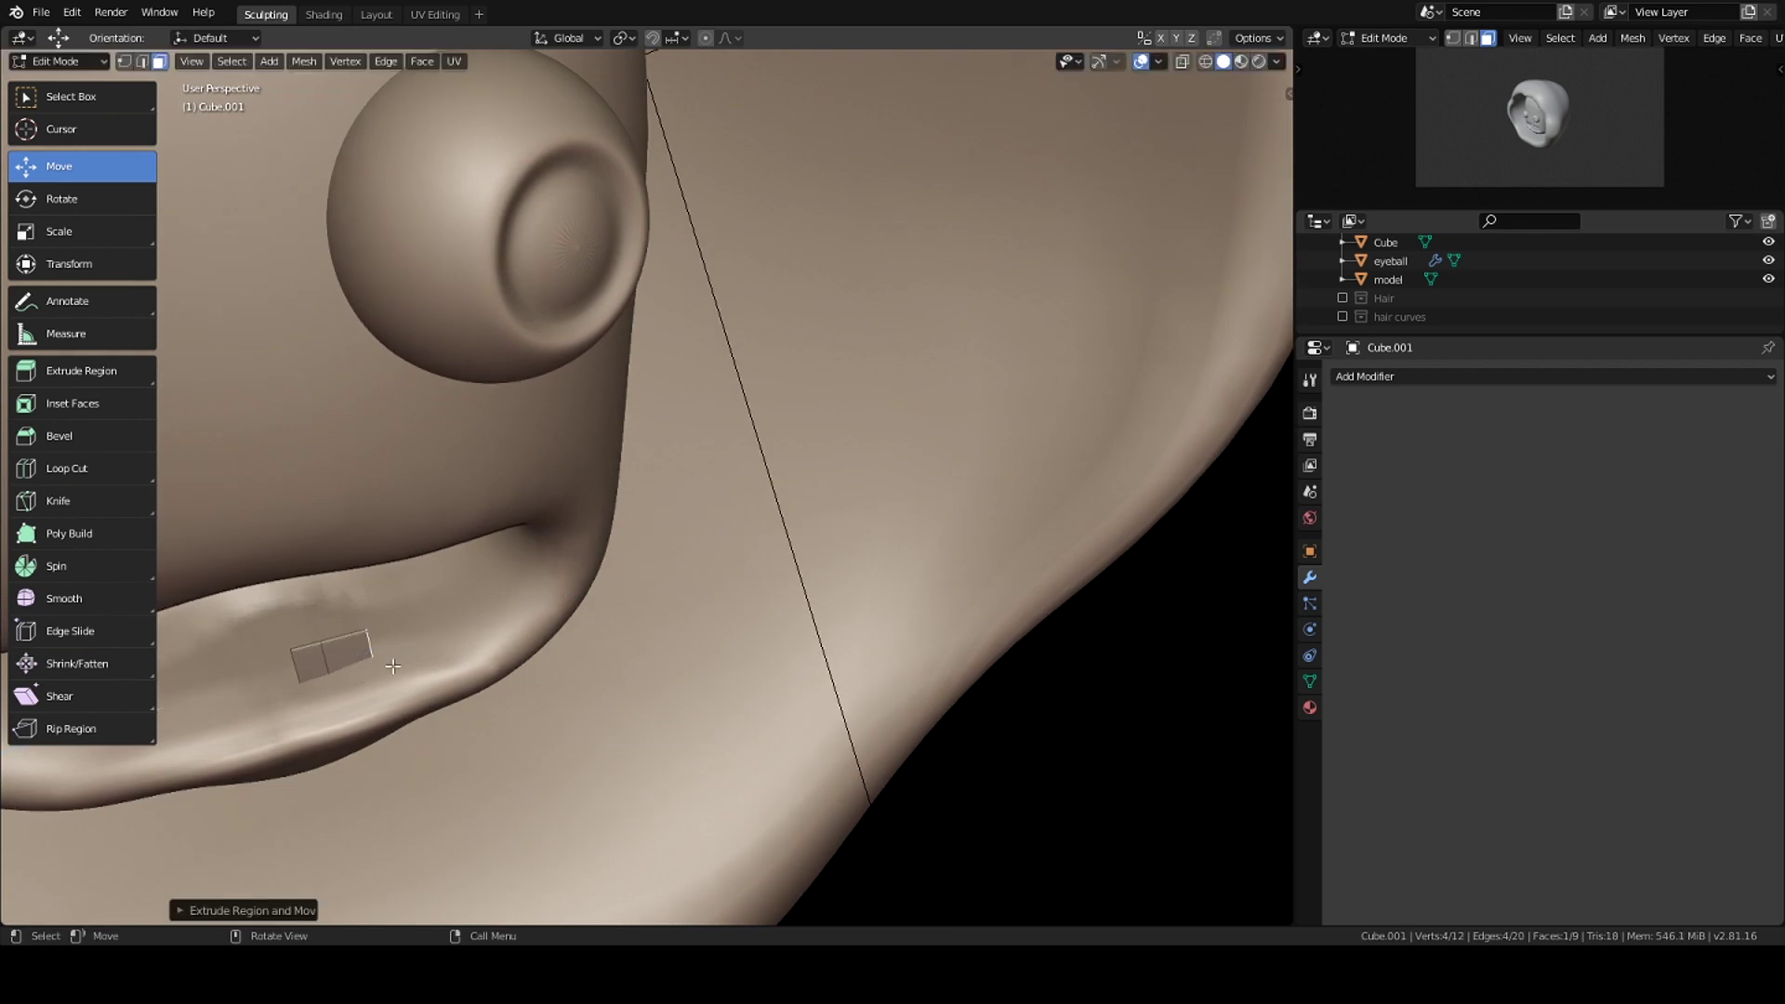
scroll(525, 528, down, 3)
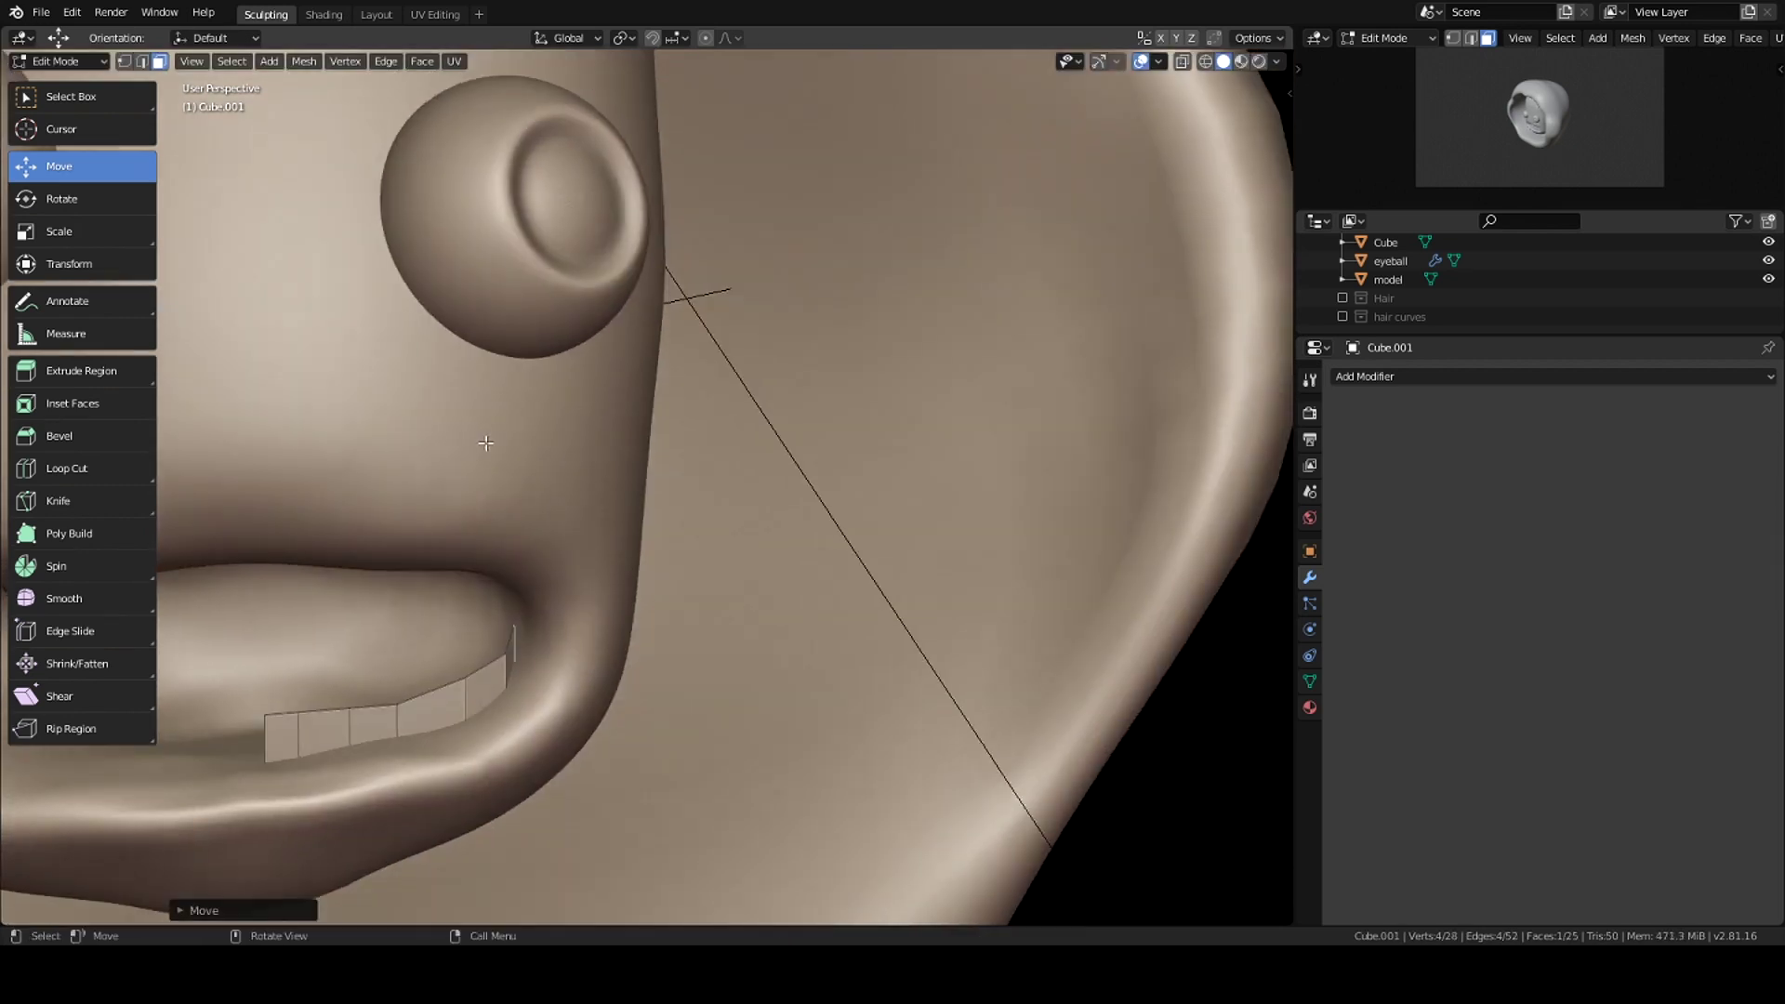
Step: Give the teeth a Mirror modifier and flatten them along Z in Object Mode
click(1549, 375)
click(1426, 559)
middle_drag(651, 557, 397, 685)
scroll(397, 685, up, 3)
key(ctrl+Tab)
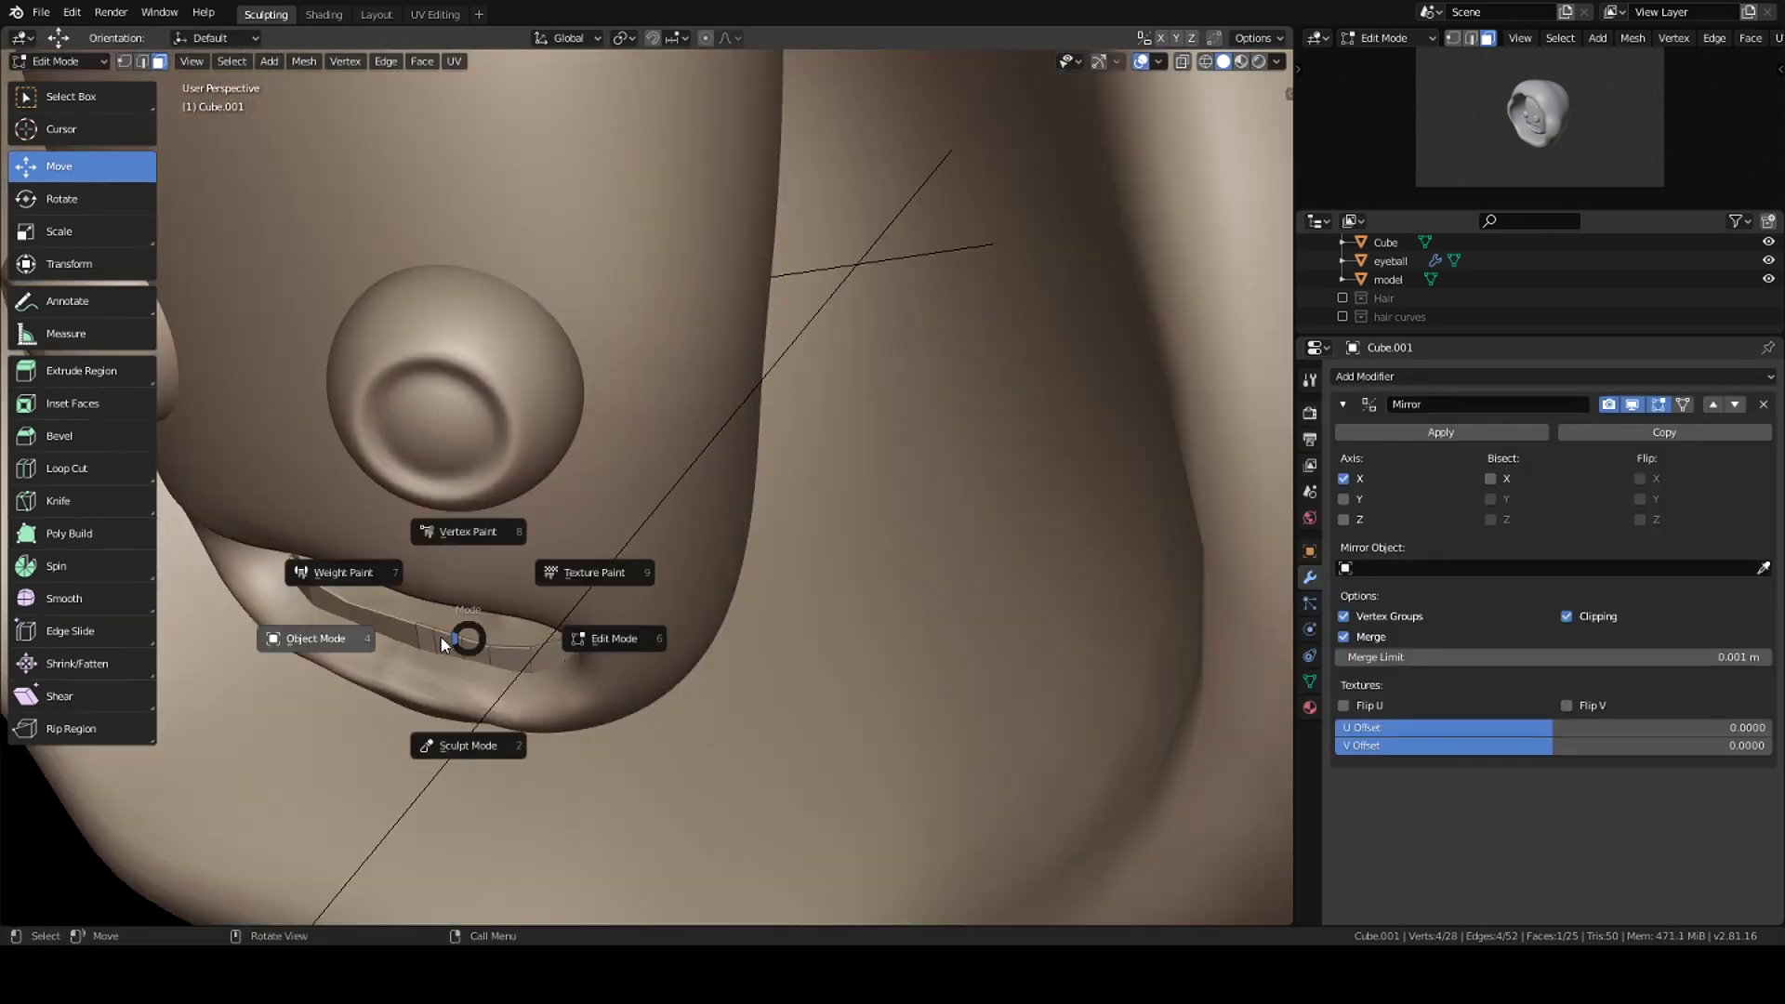
click(311, 638)
key(s)
key(z)
click(494, 624)
Step: Flip the copied teeth 180° into an upper row above the lower teeth, then save
middle_drag(531, 588, 533, 548)
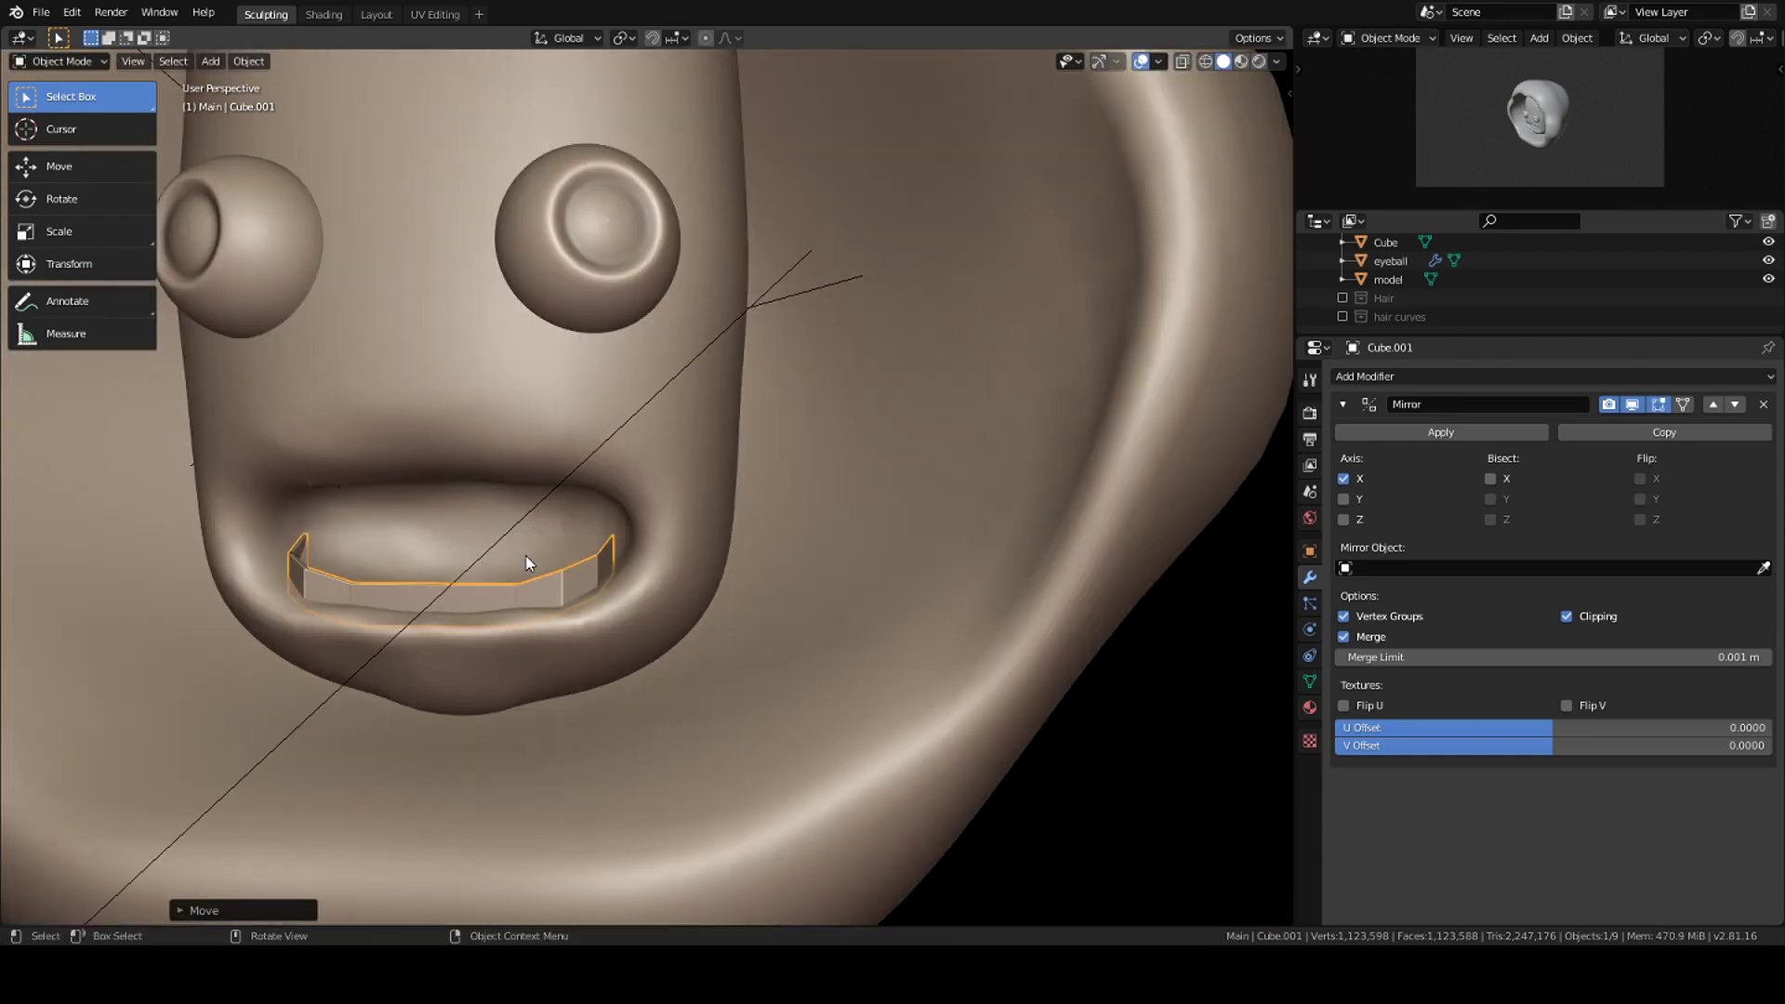
key(r)
mouse_move(542, 455)
middle_down()
mouse_move(558, 420)
mouse_move(634, 435)
mouse_move(451, 463)
middle_up()
click(557, 420)
click(634, 428)
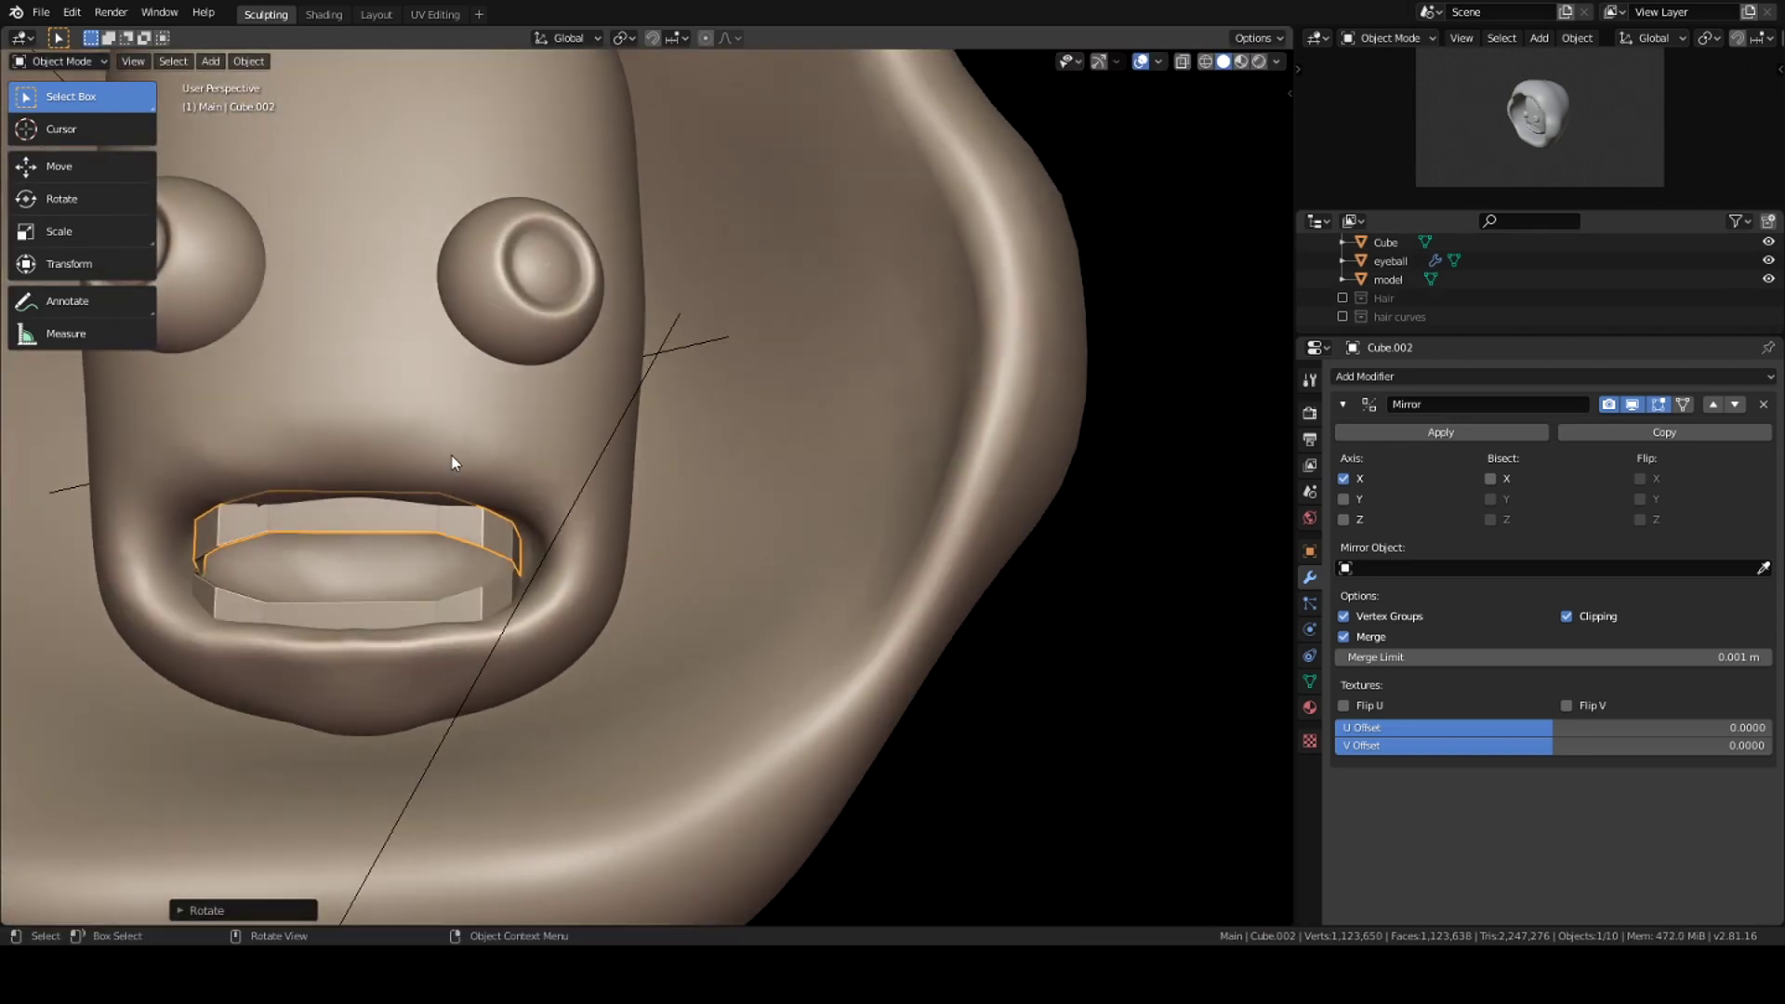
click(331, 528)
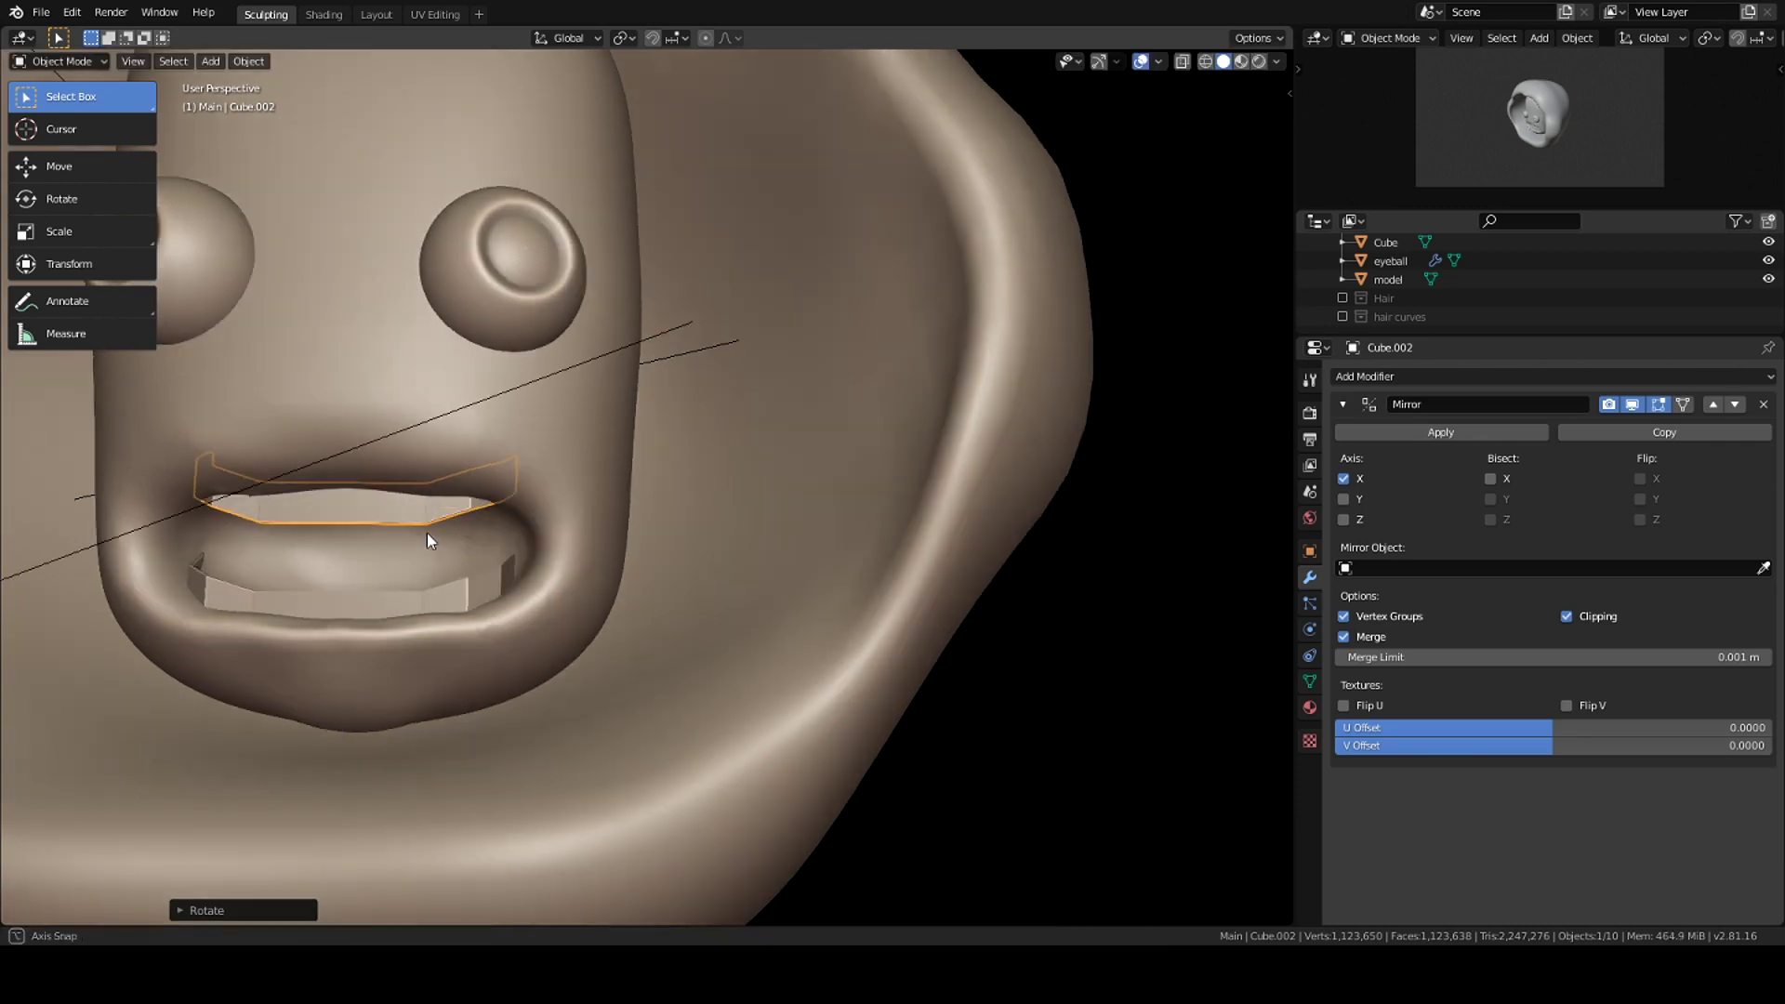
middle_drag(331, 527, 363, 532)
key(r)
click(1014, 712)
mouse_move(558, 465)
middle_down()
mouse_move(1013, 712)
mouse_move(558, 558)
middle_up()
key(ctrl+s)
Step: Add a cube with subdivision level 5, flatten it on Z and shrink it into the mouth as a tongue
key(shift+a)
click(651, 592)
key(ctrl+5)
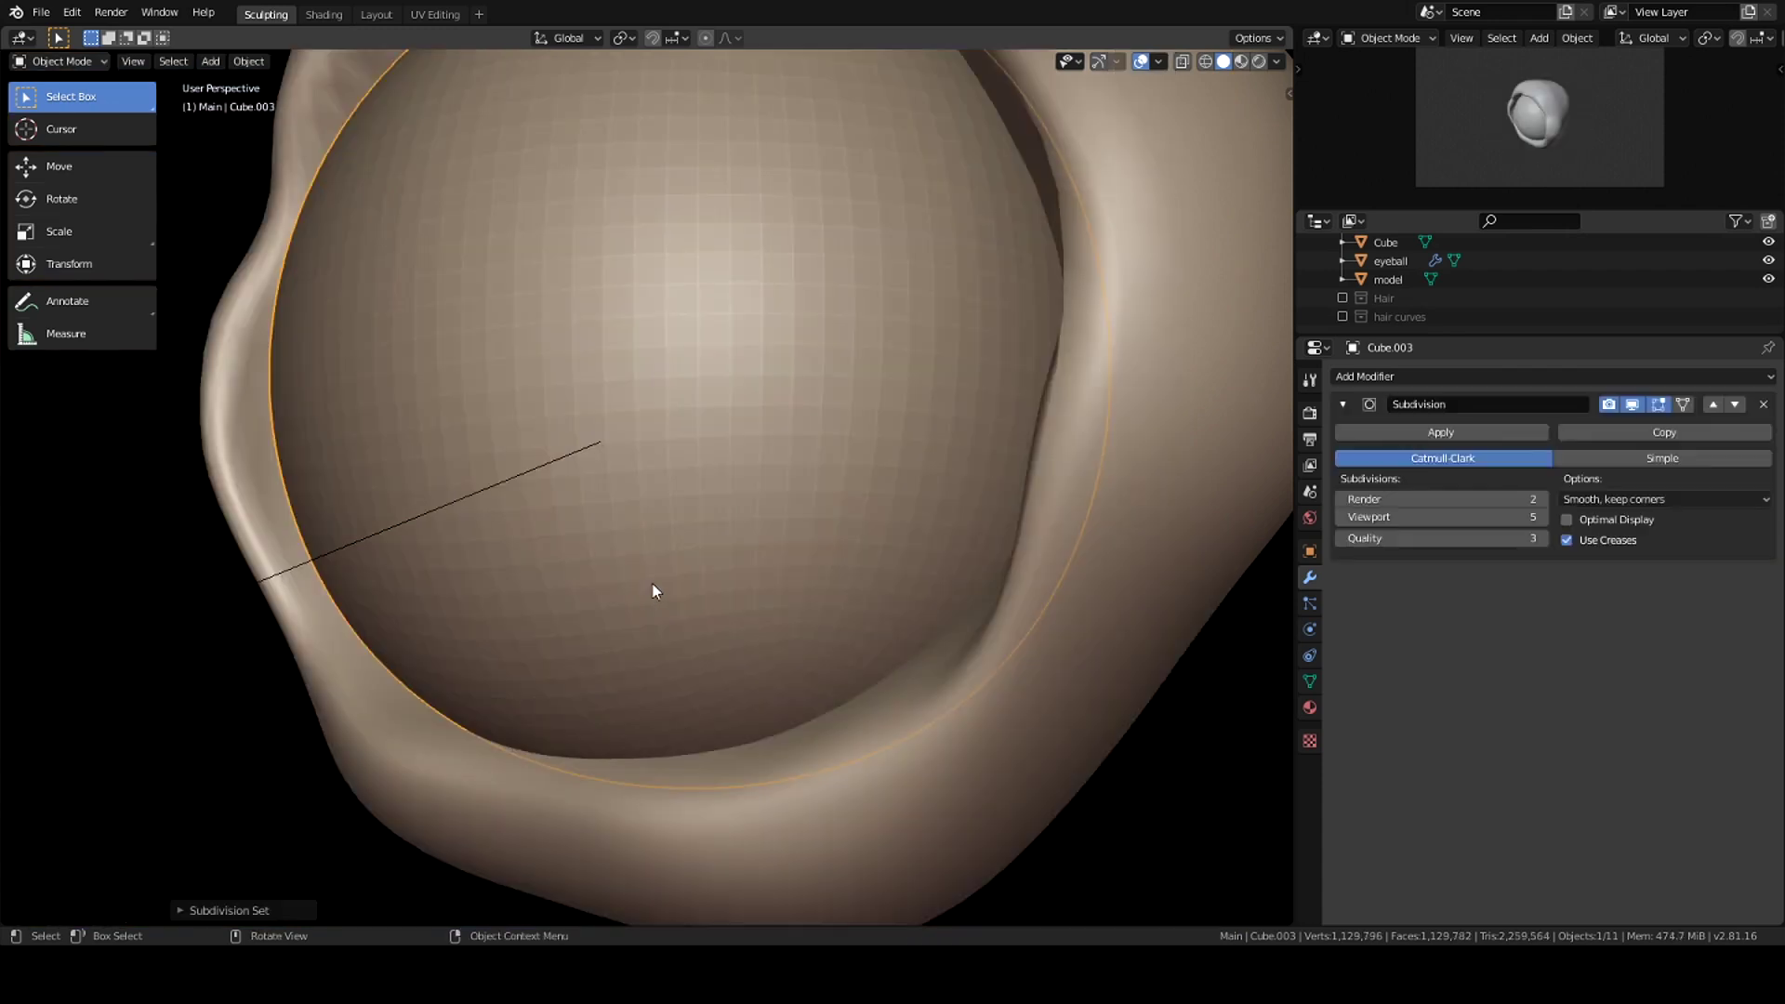
key(s)
key(z)
key(g)
key(z)
key(s)
click(631, 541)
middle_drag(631, 541, 763, 521)
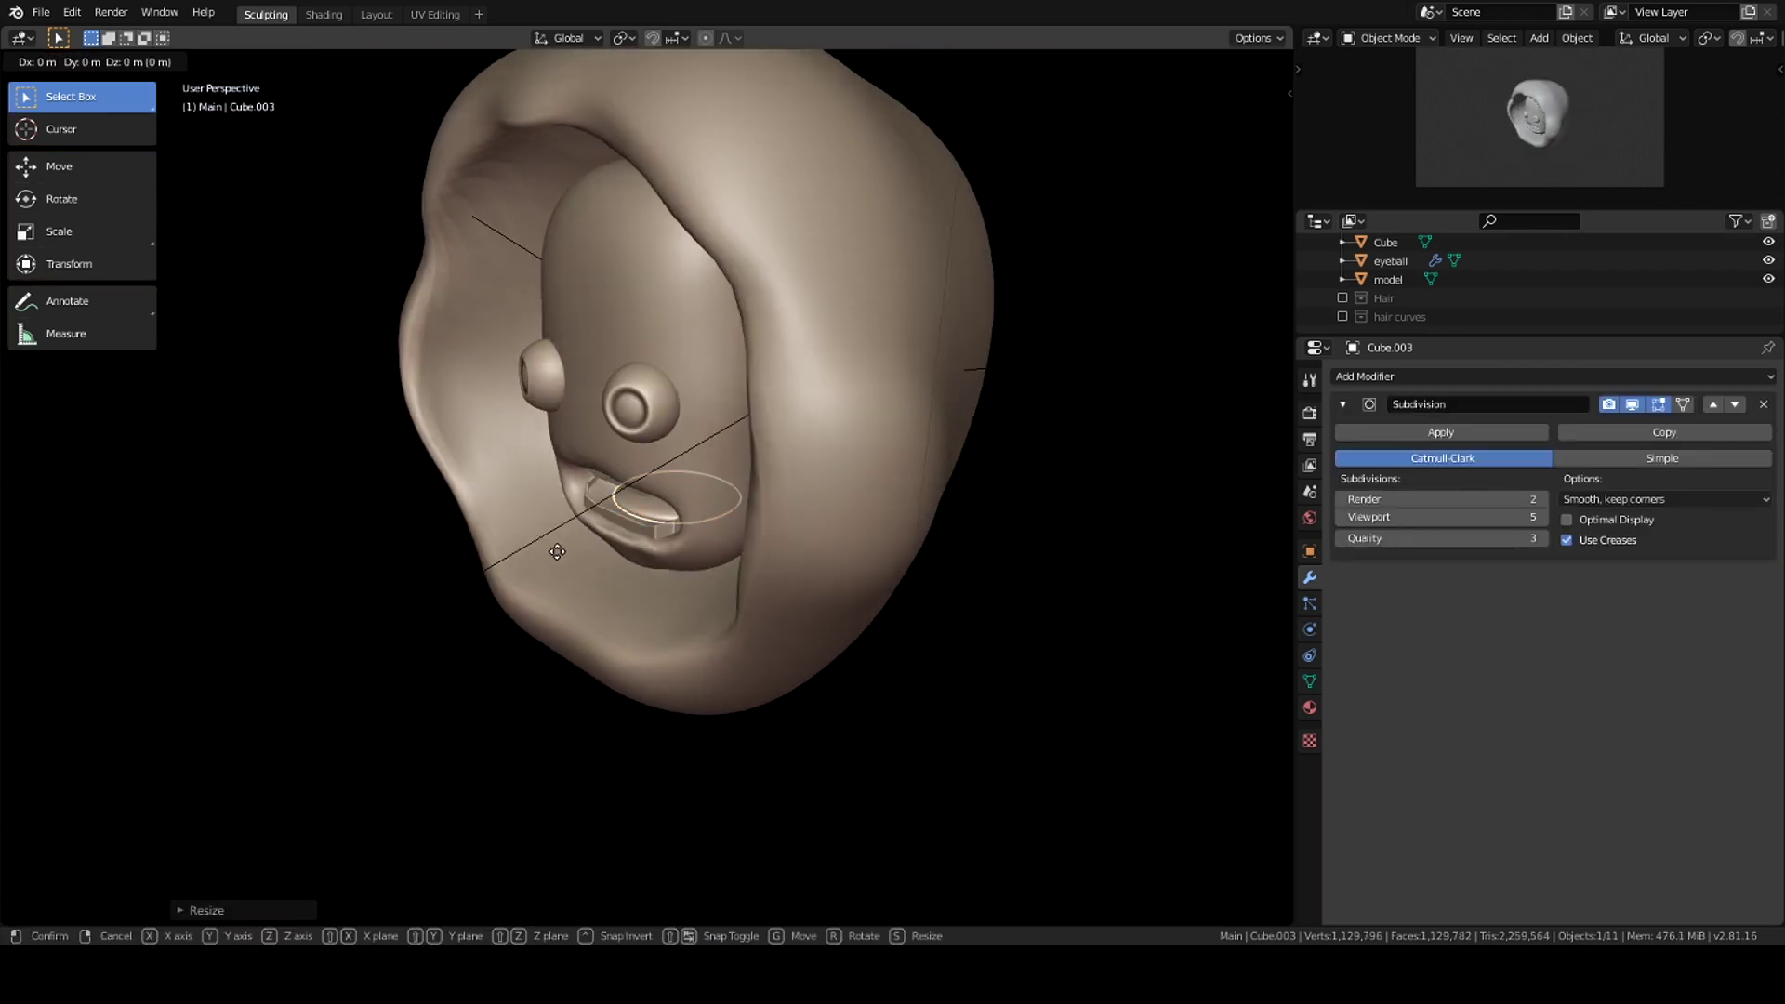
Step: Give the tongue a new dark red material, then add the teeth to the selection
click(1310, 708)
click(1438, 461)
click(1657, 643)
click(1719, 390)
middle_drag(989, 558, 744, 492)
shift+click(651, 488)
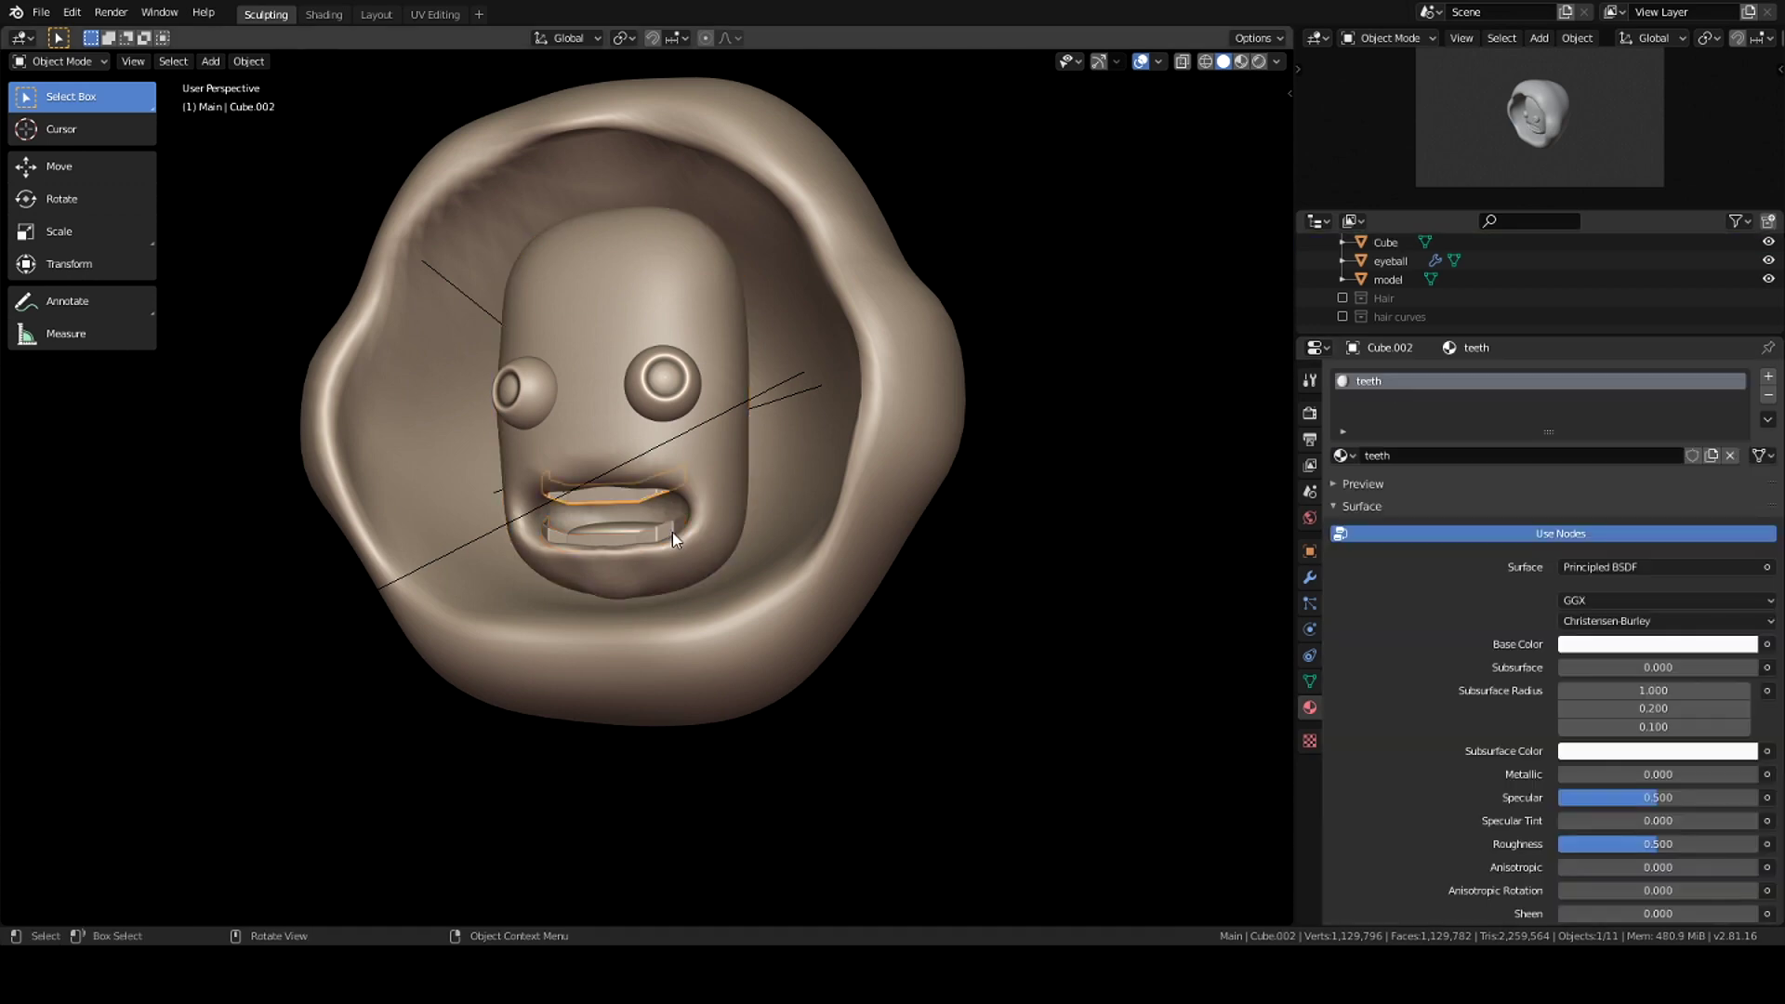
Step: Save the scene as 17_Fly.blend and switch to Material Preview with the helmet in Edit Mode
key(ctrl+s)
key(ctrl+z)
key(z)
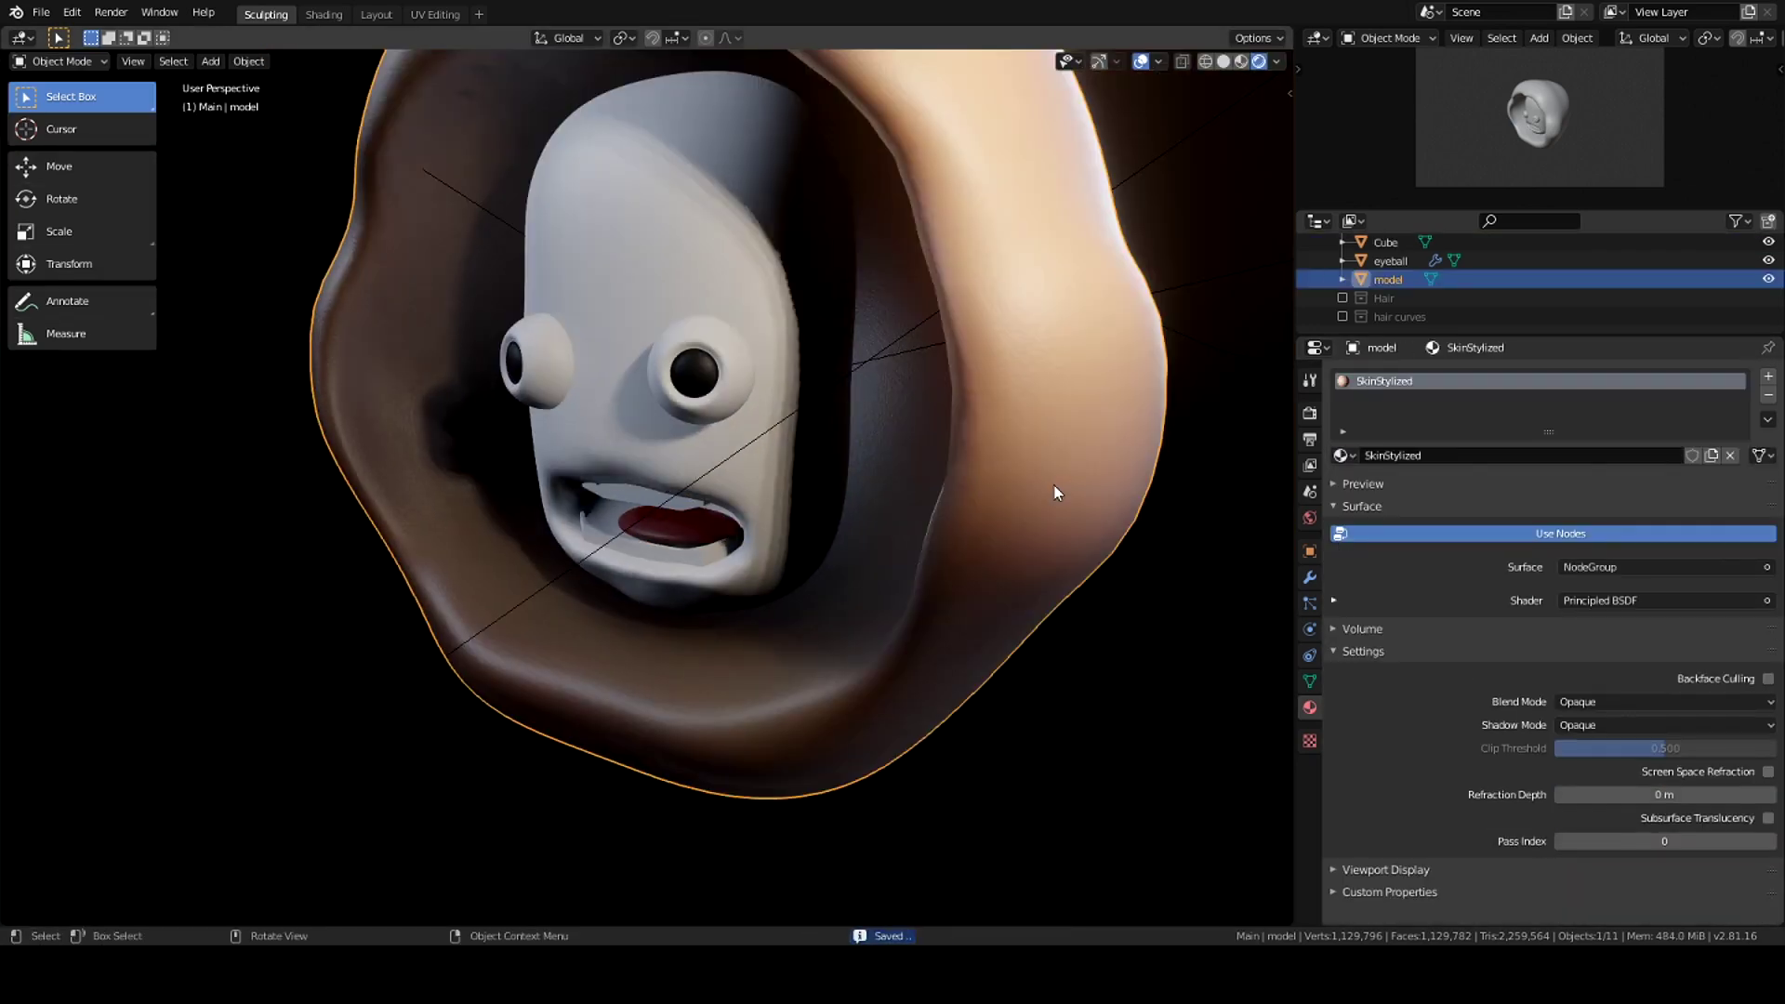
key(Tab)
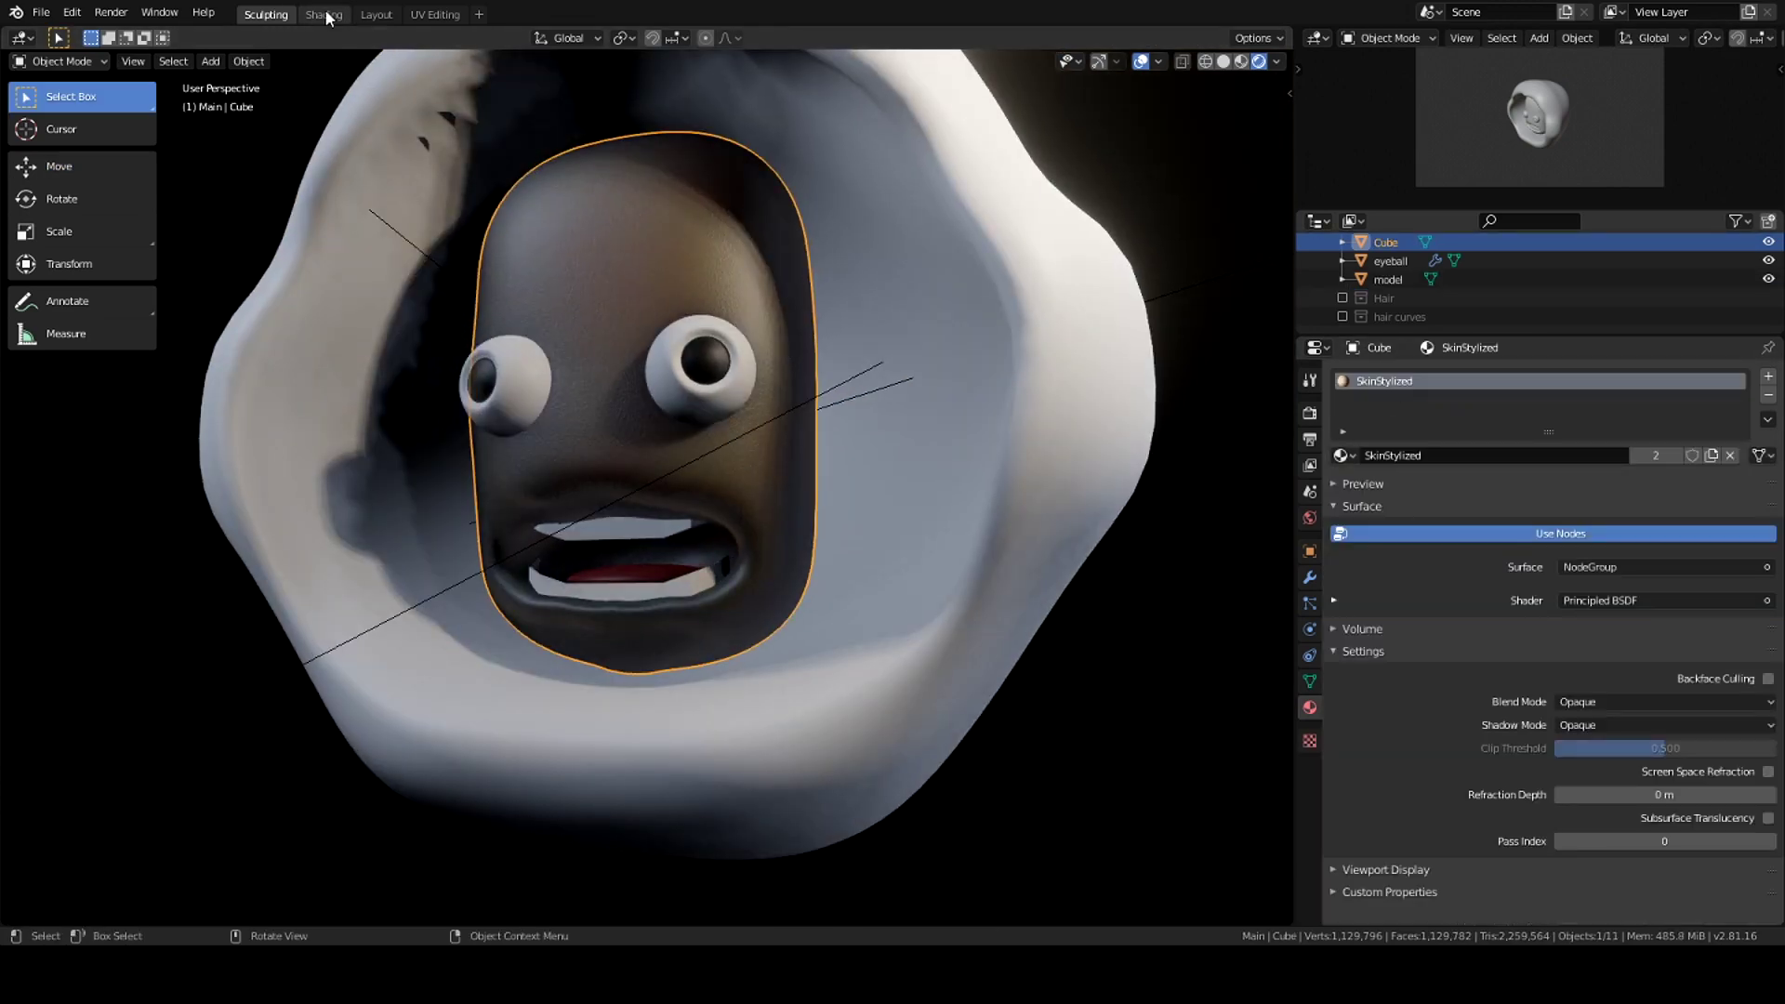
Step: In the Shading workspace, set the face skin's Diffuse BSDF colour to green
click(324, 15)
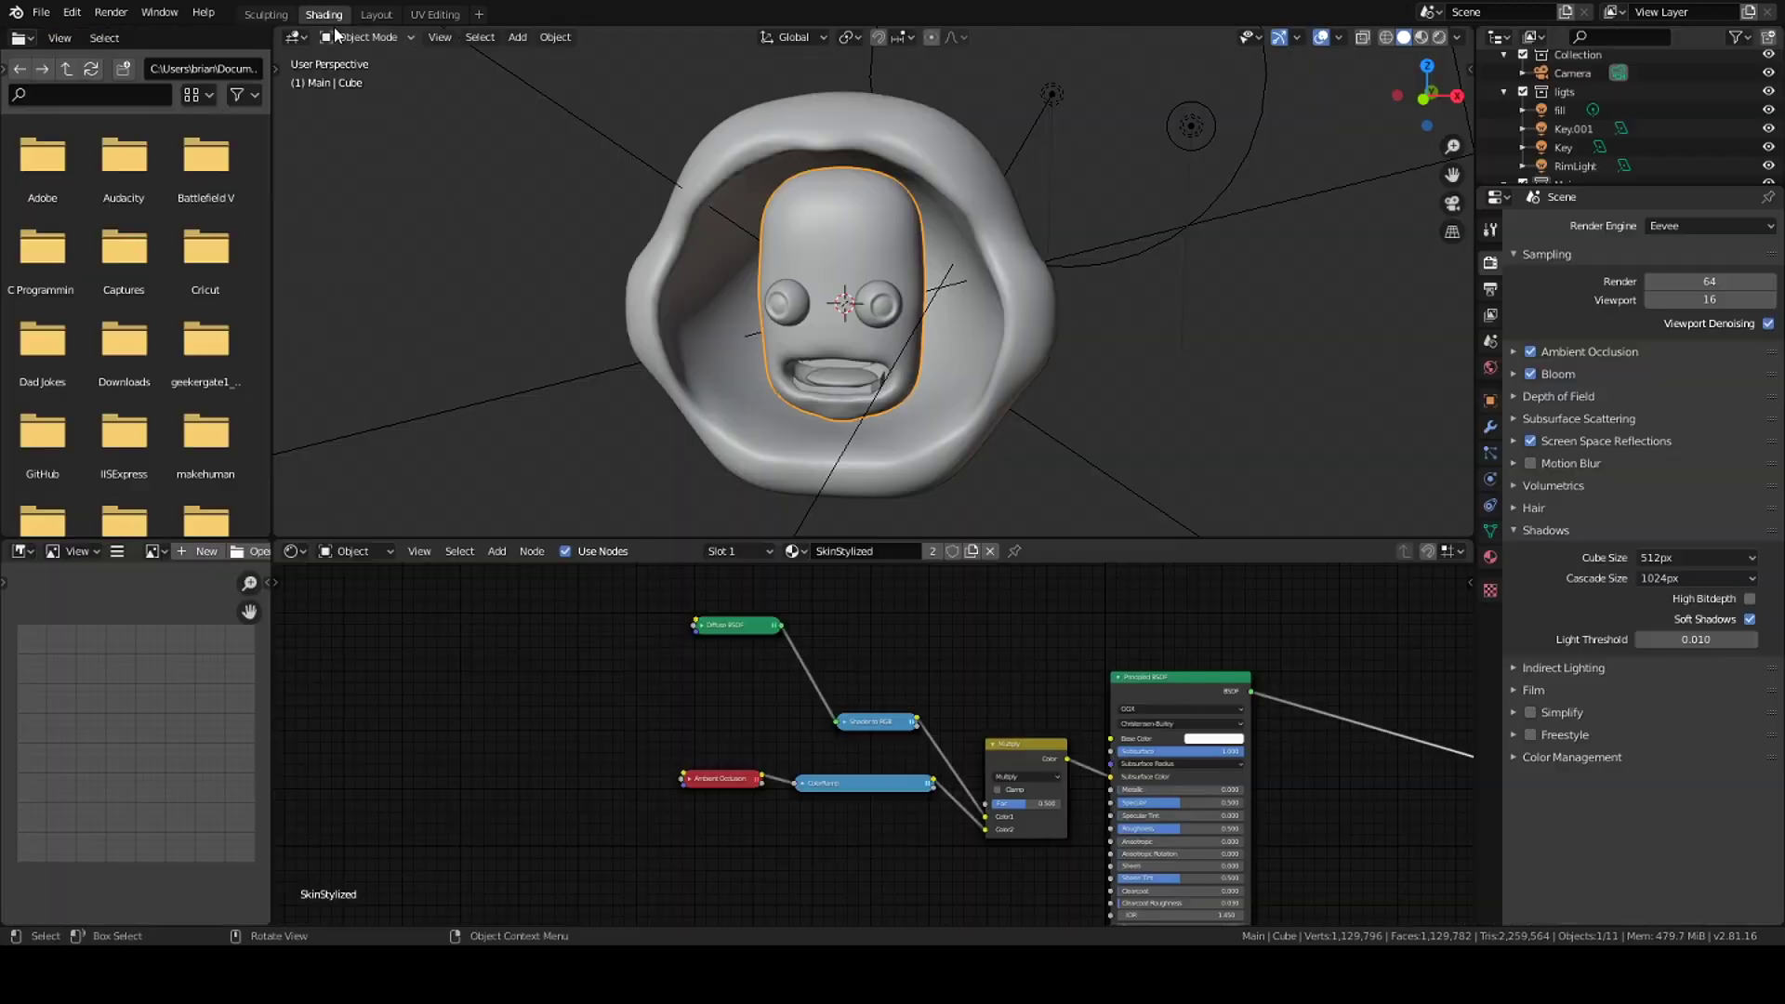
click(771, 568)
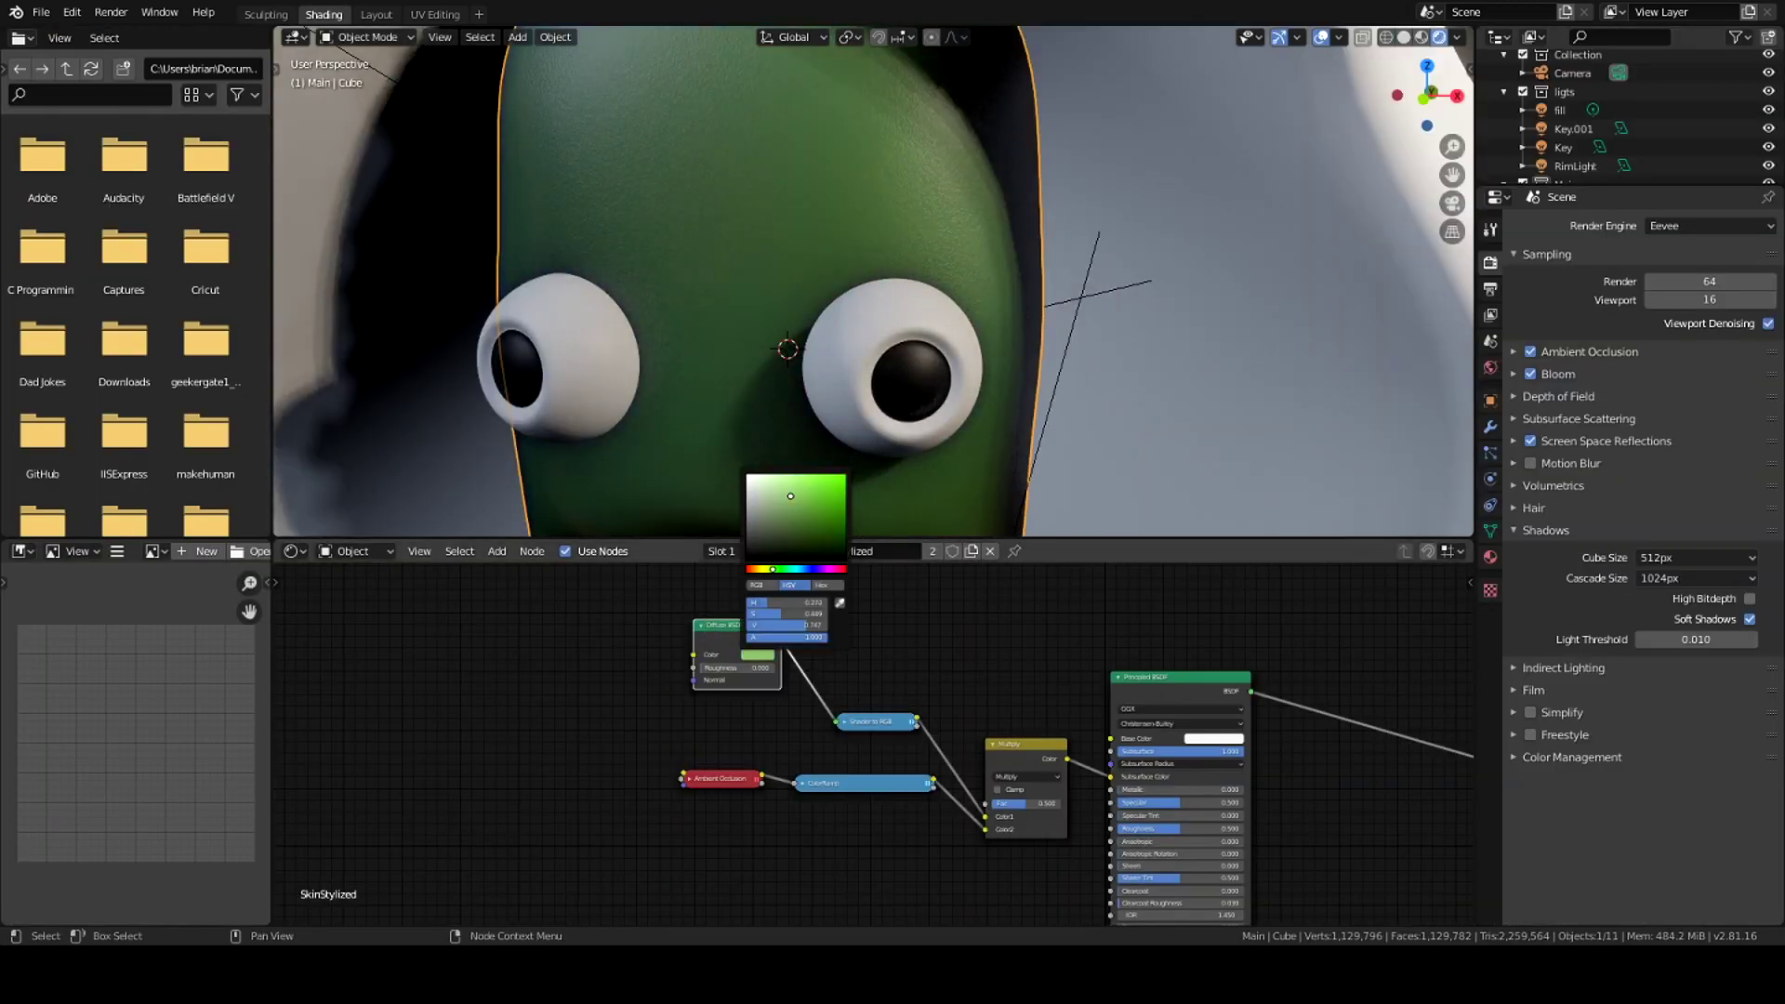
click(811, 502)
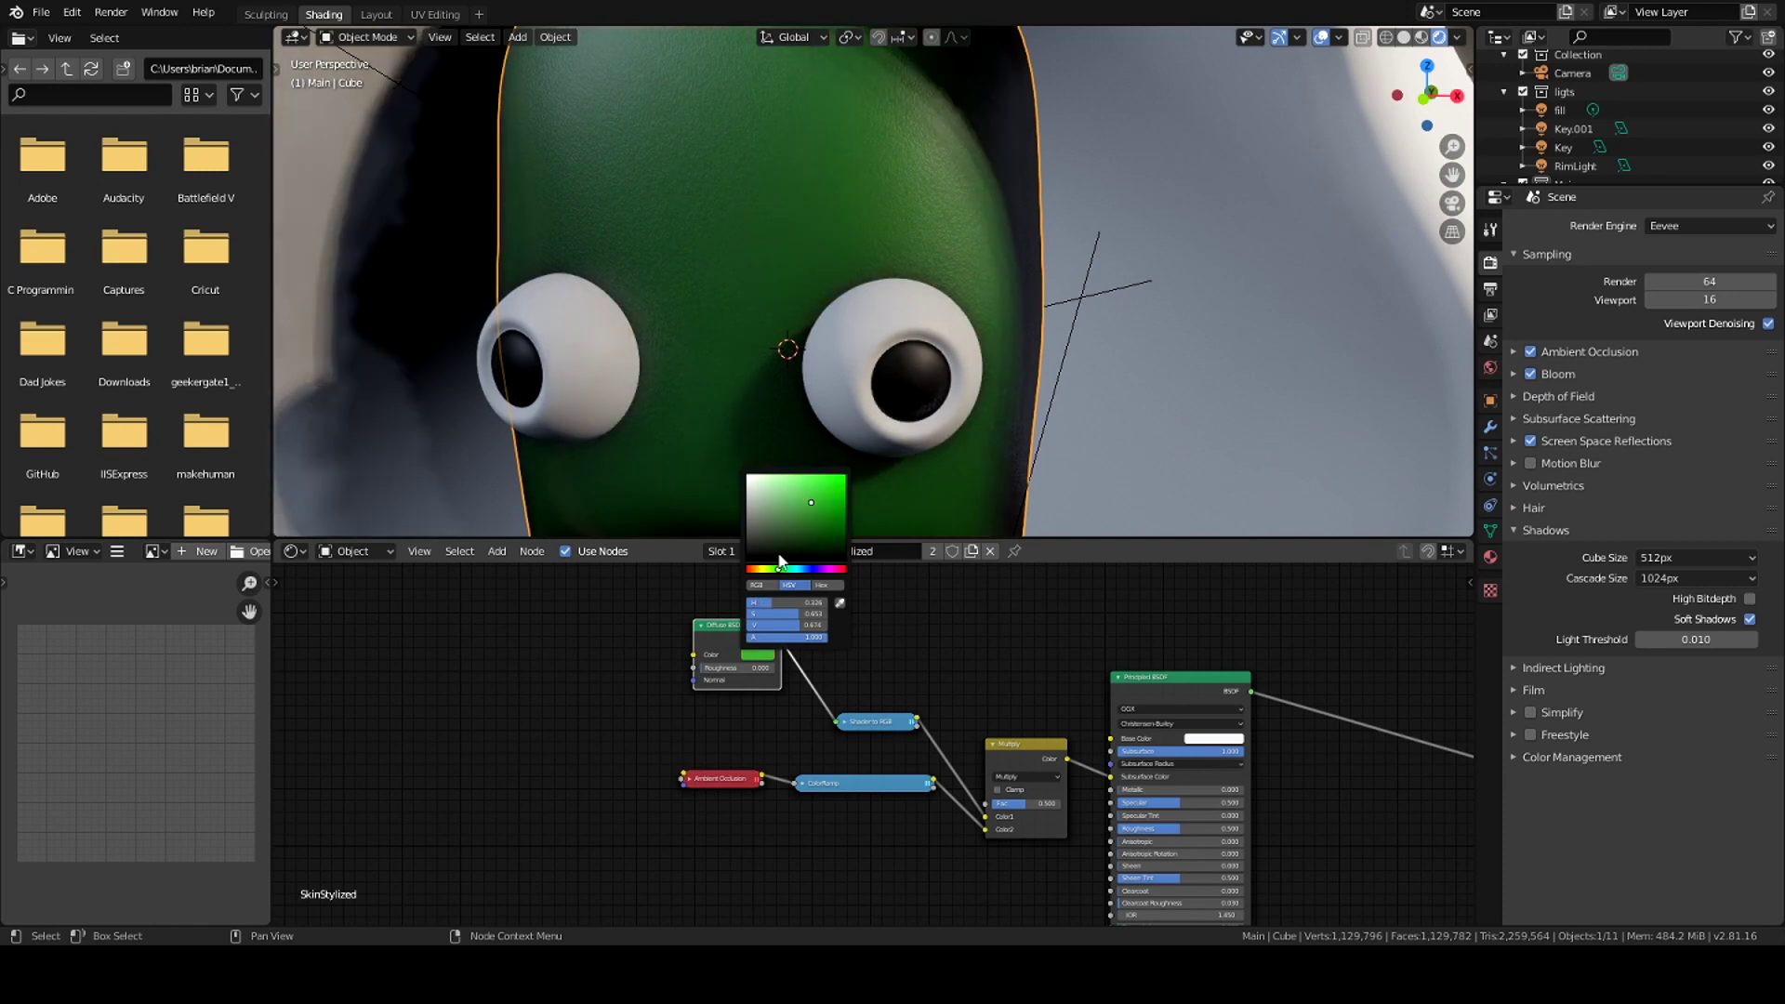
scroll(834, 621, up, 4)
click(691, 650)
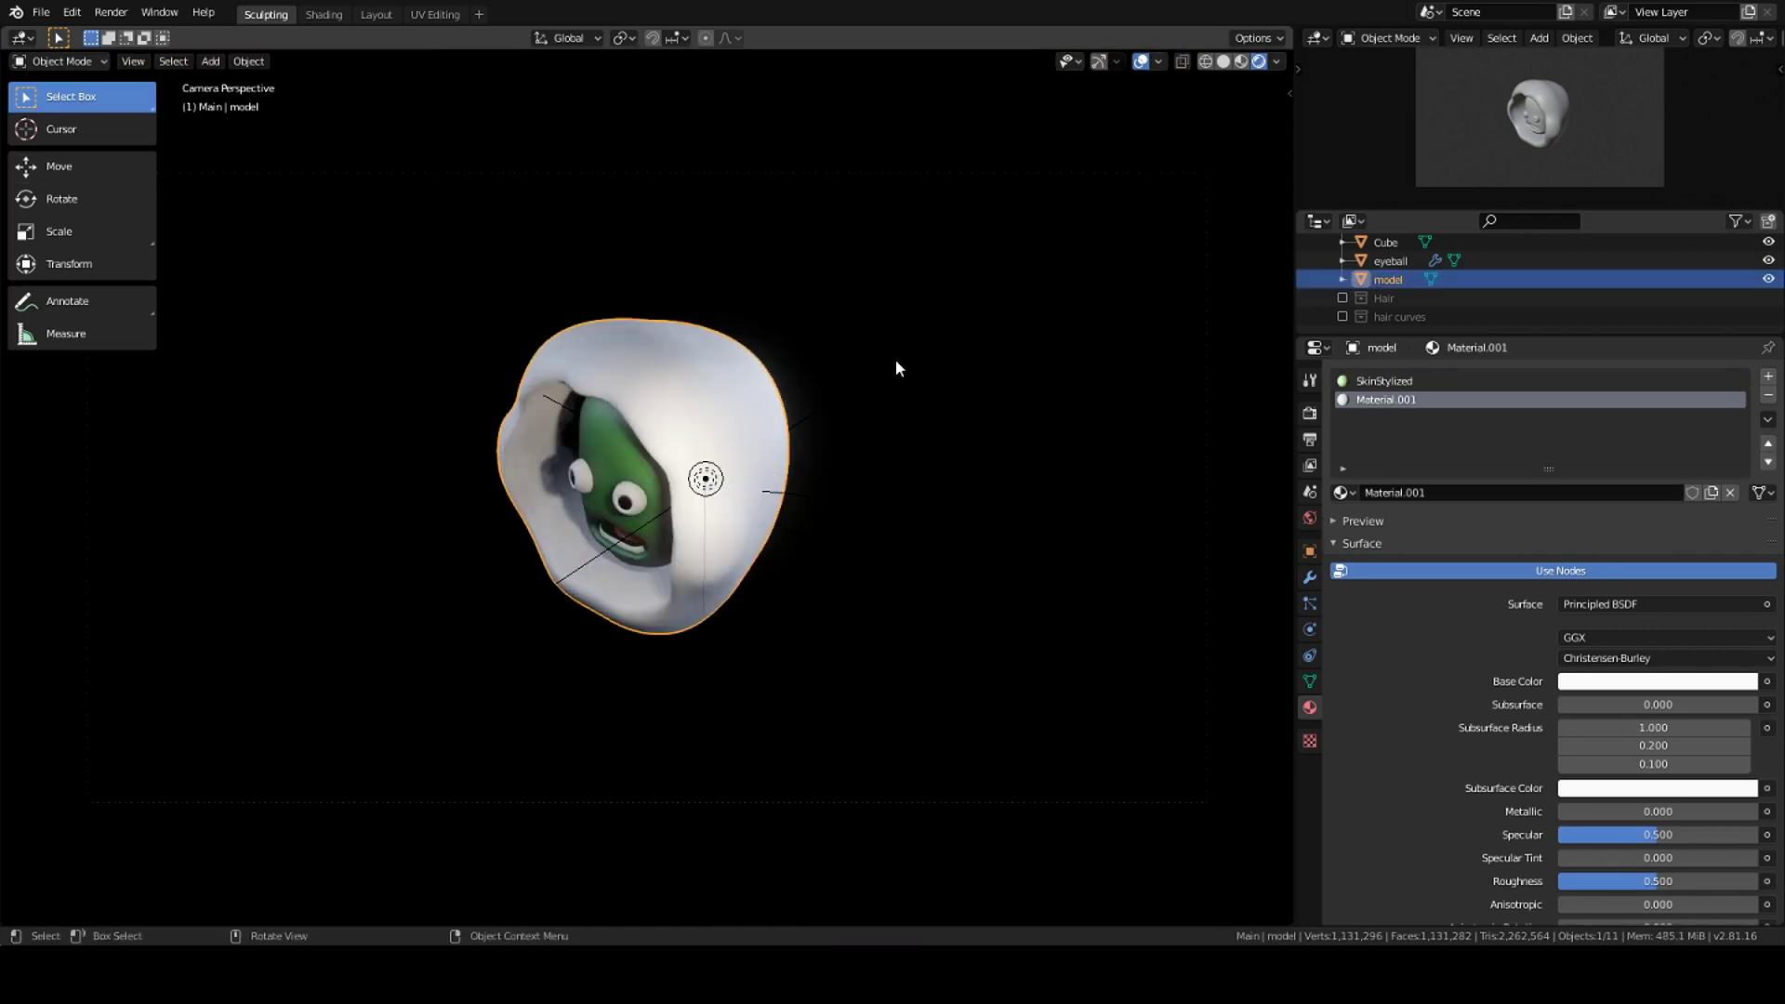
mouse_move(896, 359)
middle_down()
mouse_move(837, 441)
mouse_move(777, 449)
middle_up()
Step: Add a cube for the body, scale it up and move it under the head
key(shift+a)
click(756, 539)
scroll(758, 549, down, 10)
key(g)
click(888, 606)
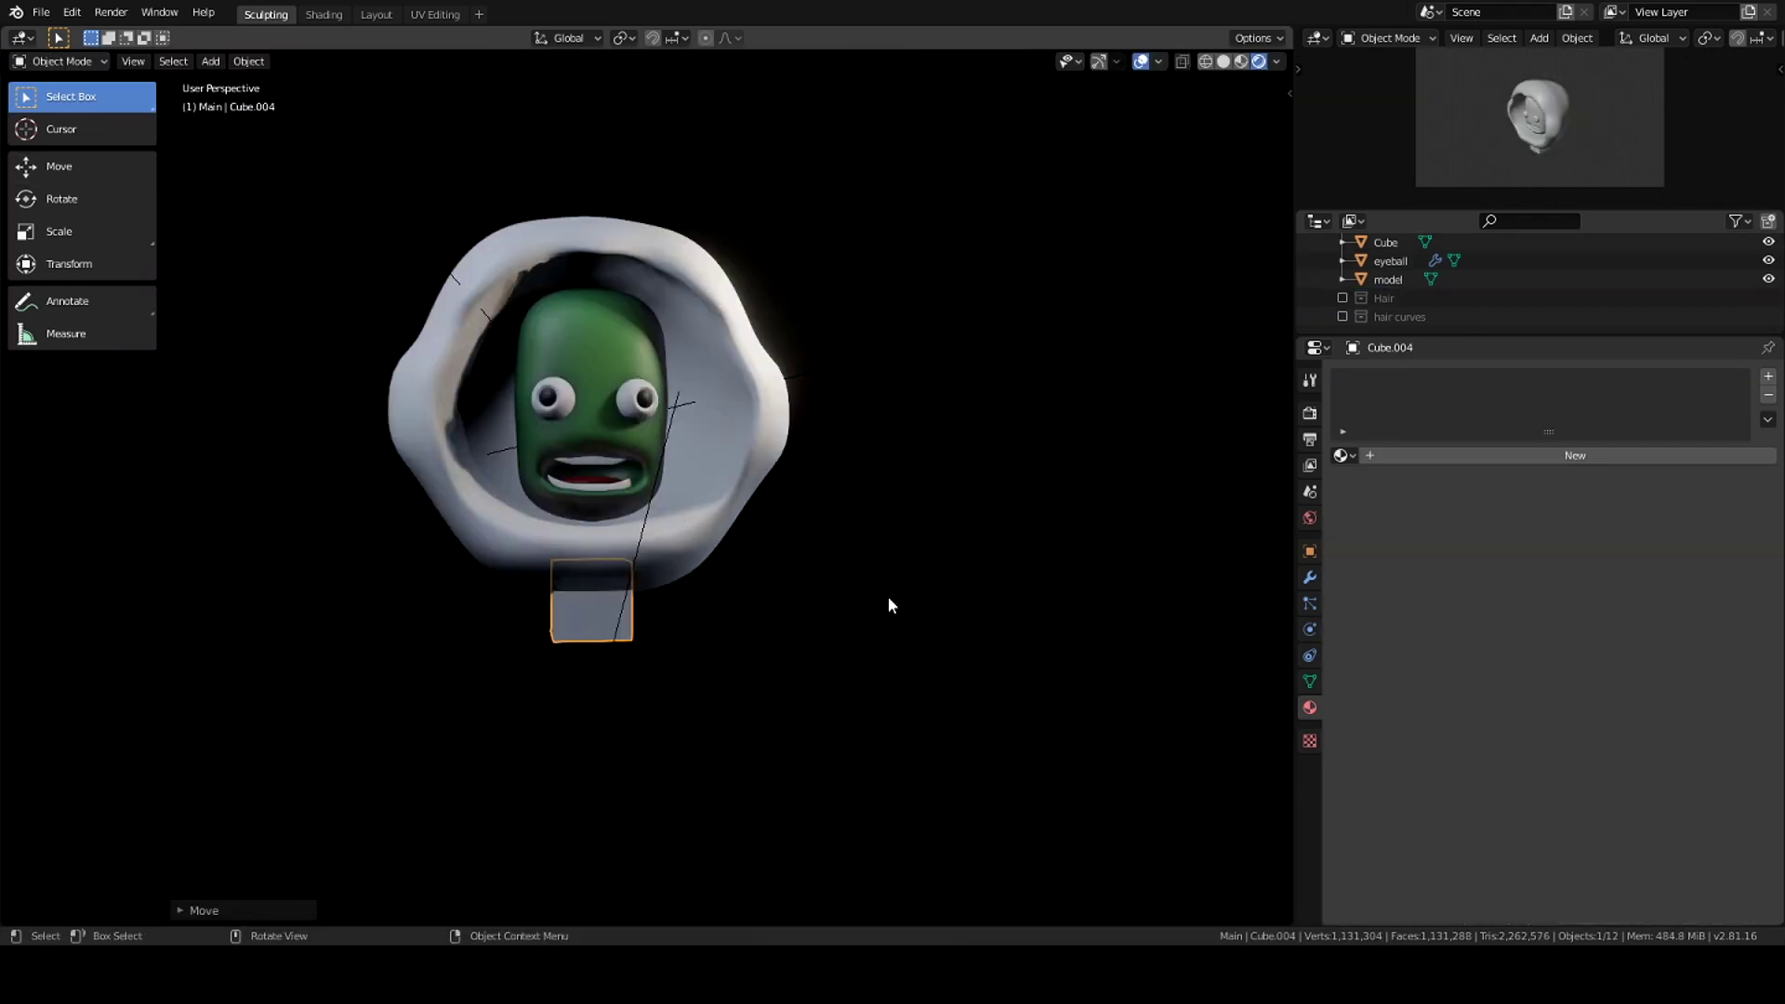
key(s)
click(757, 648)
key(g)
key(z)
key(KP_1)
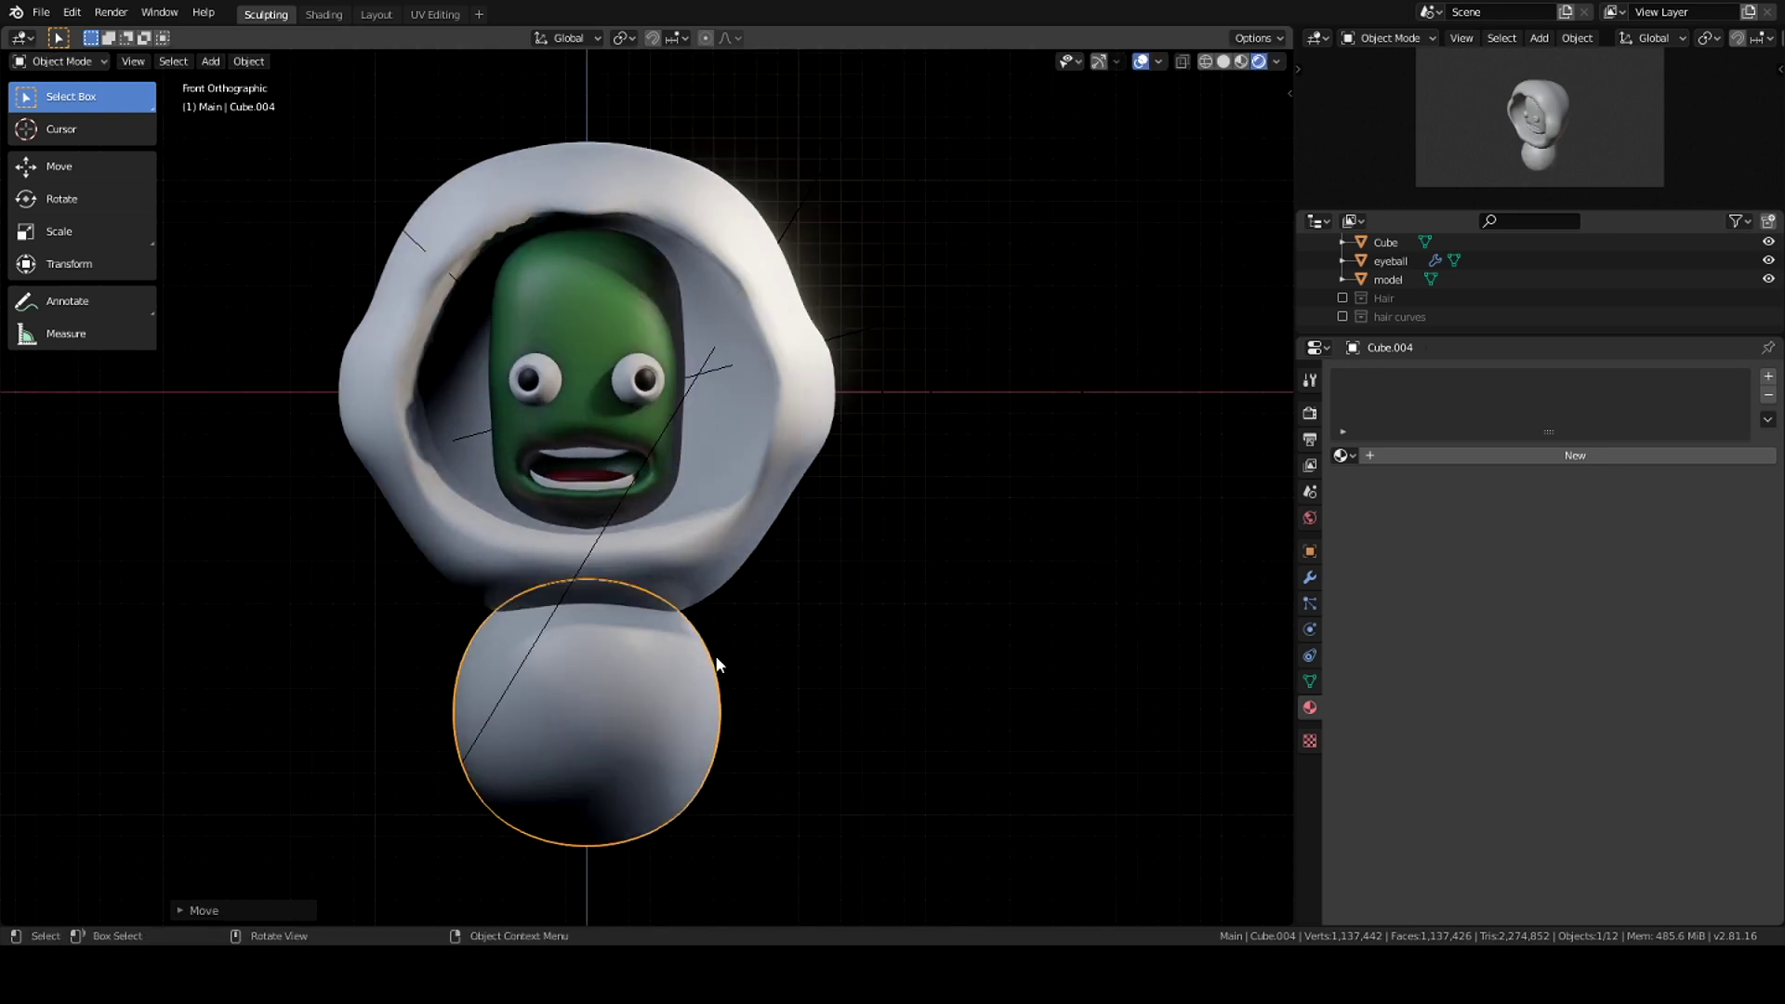
key(z)
Step: Sculpt the body with an enlarged Snake Hook brush, stretching it downward into a tapered torso
key(ctrl+Tab)
shift+middle_drag(689, 817, 712, 565)
key(k)
key(f)
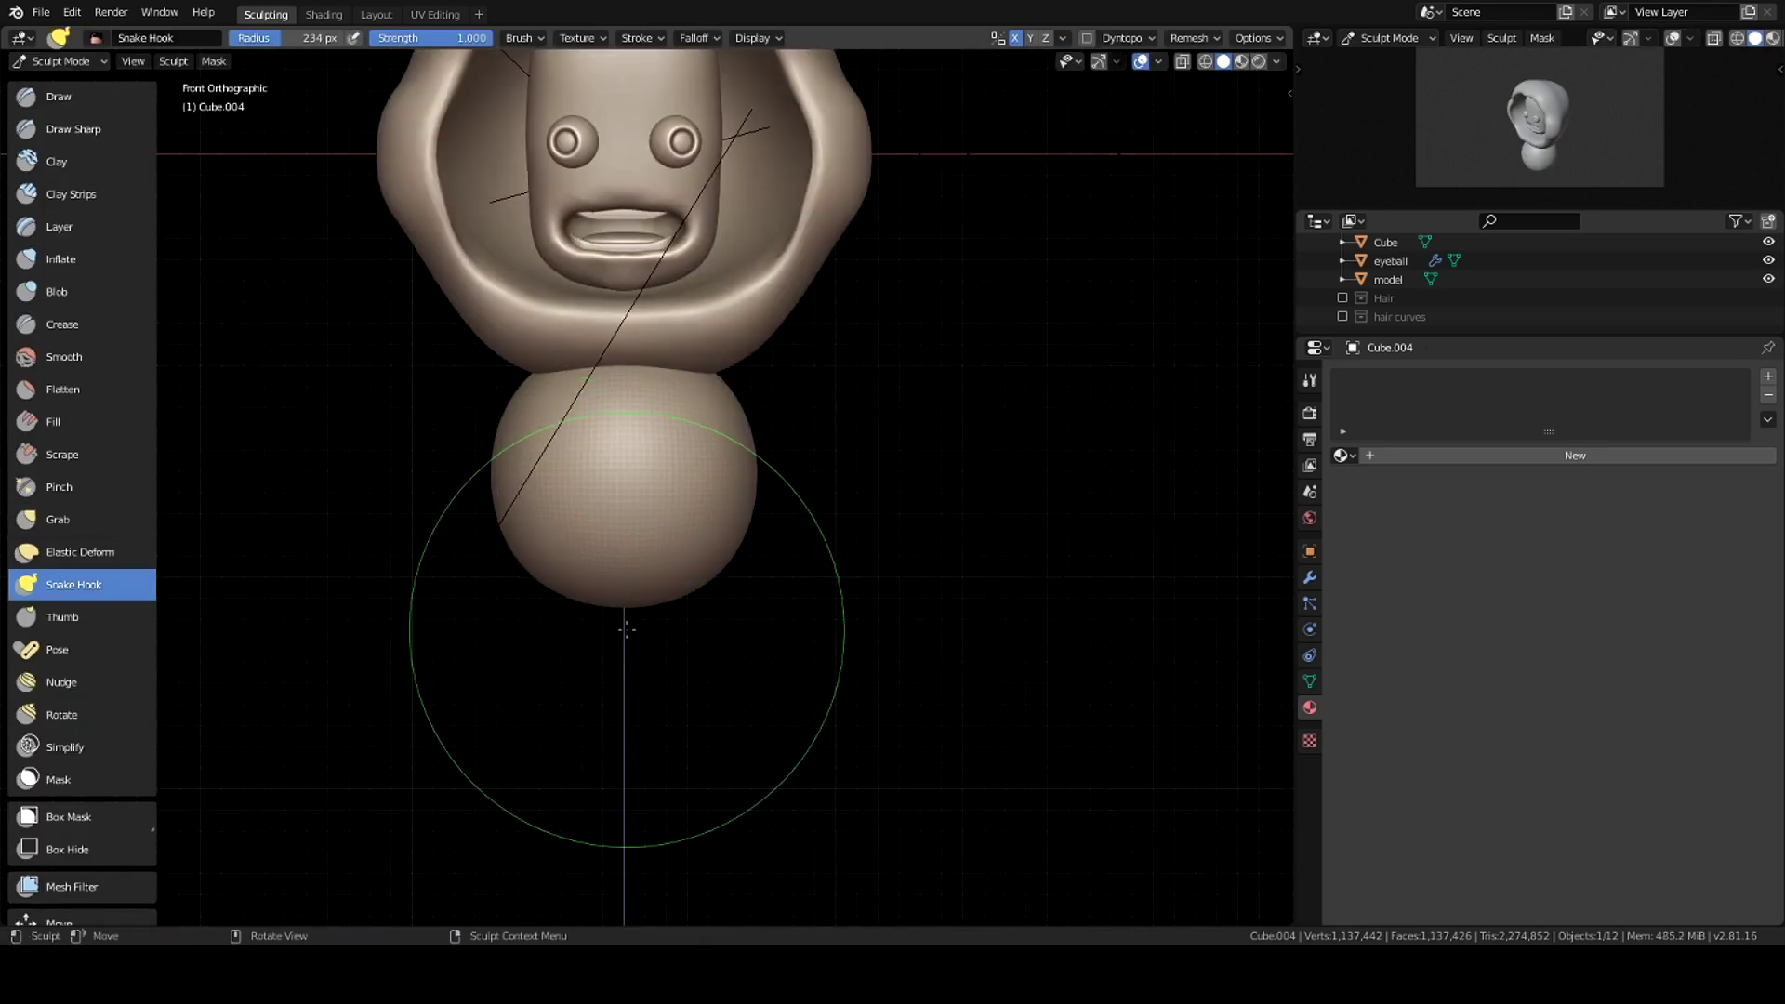
click(1309, 578)
drag(621, 603, 632, 692)
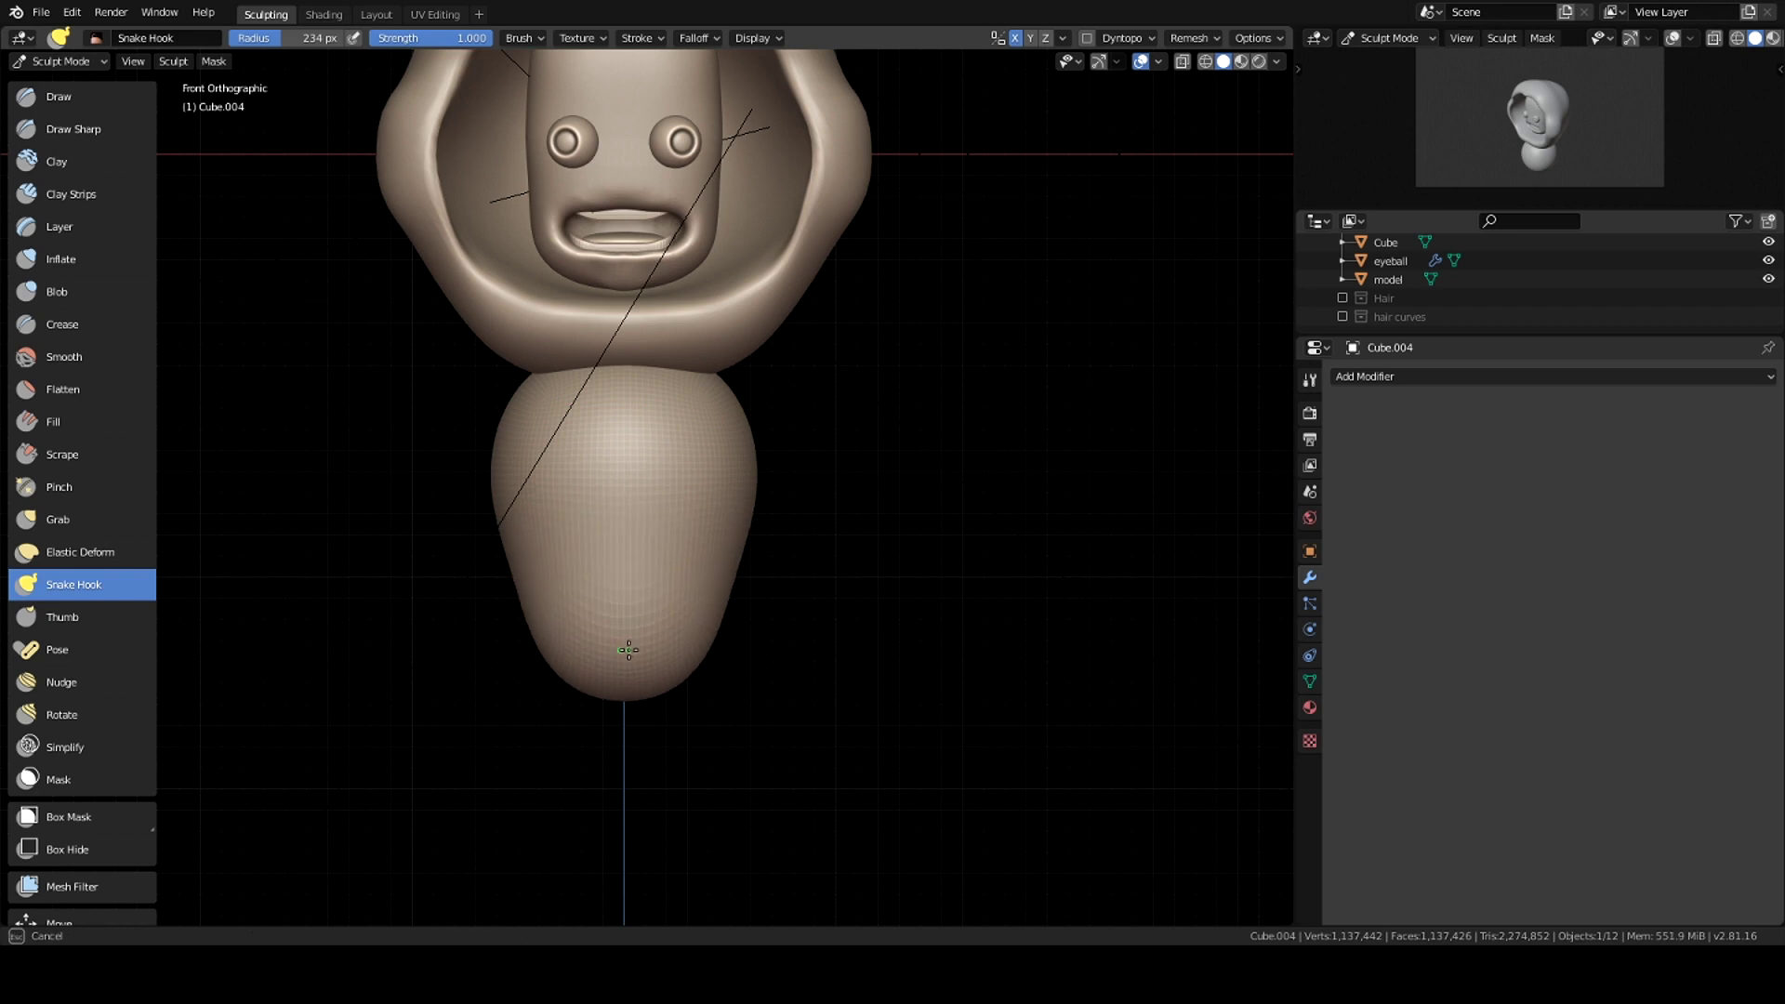
key(ctrl+Tab)
click(578, 563)
middle_drag(651, 576, 727, 601)
Step: Add a small rounded shape and place it below the body
key(shift+a)
click(818, 602)
key(ctrl+5)
key(g)
click(732, 785)
mouse_move(733, 784)
middle_down()
mouse_move(714, 654)
mouse_move(678, 678)
mouse_move(628, 627)
middle_up()
Step: Replace the unwanted rounded shape with a scaled-down metaball for the leg
key(ctrl+Tab)
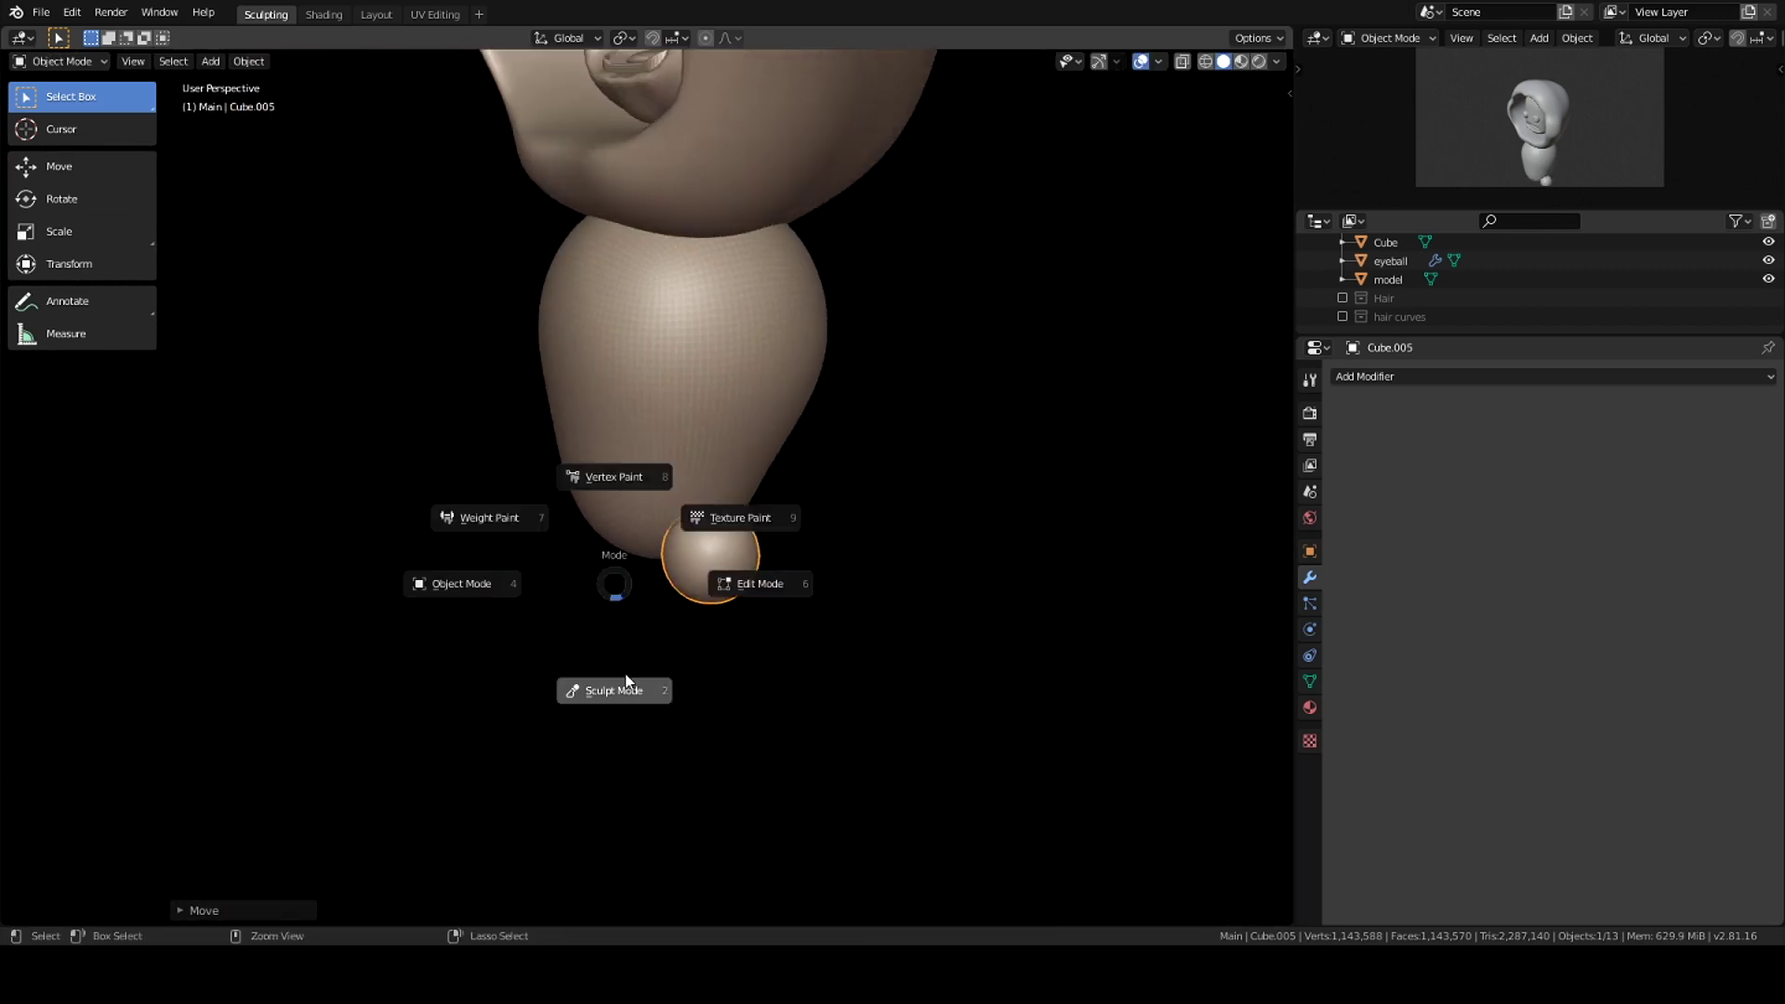
click(613, 689)
key(ctrl+Tab)
key(Delete)
key(shift+a)
click(734, 602)
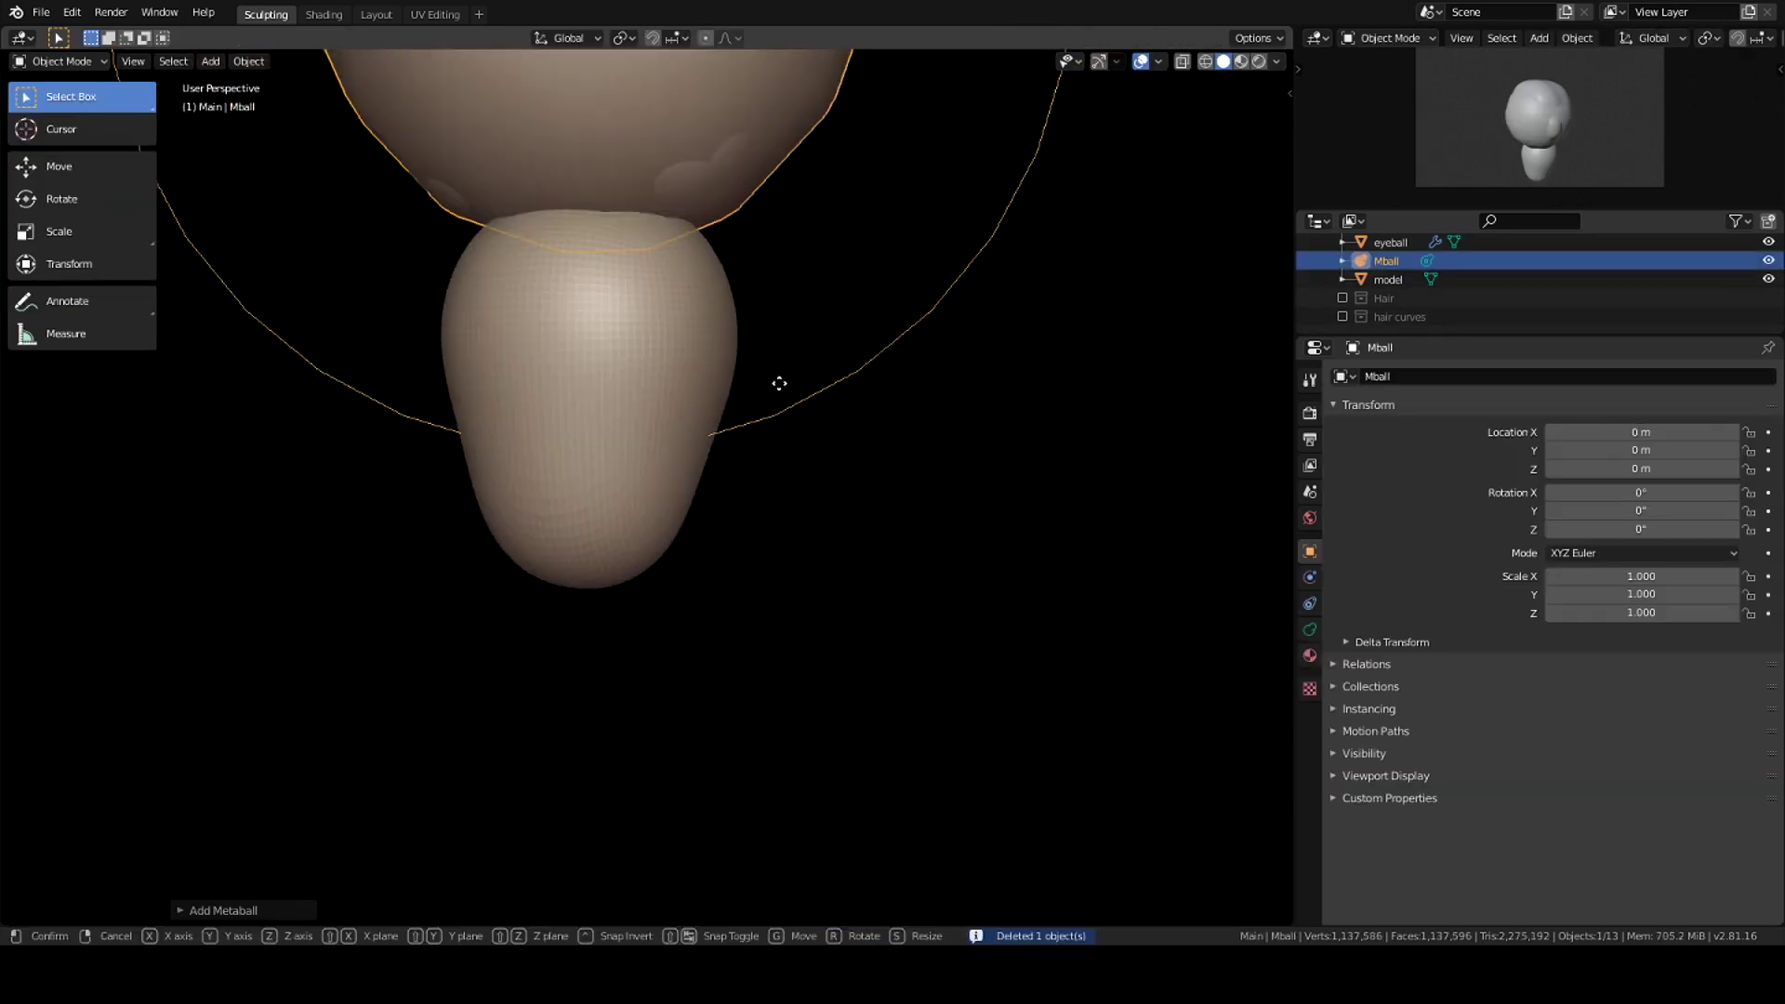
key(s)
key(KP_3)
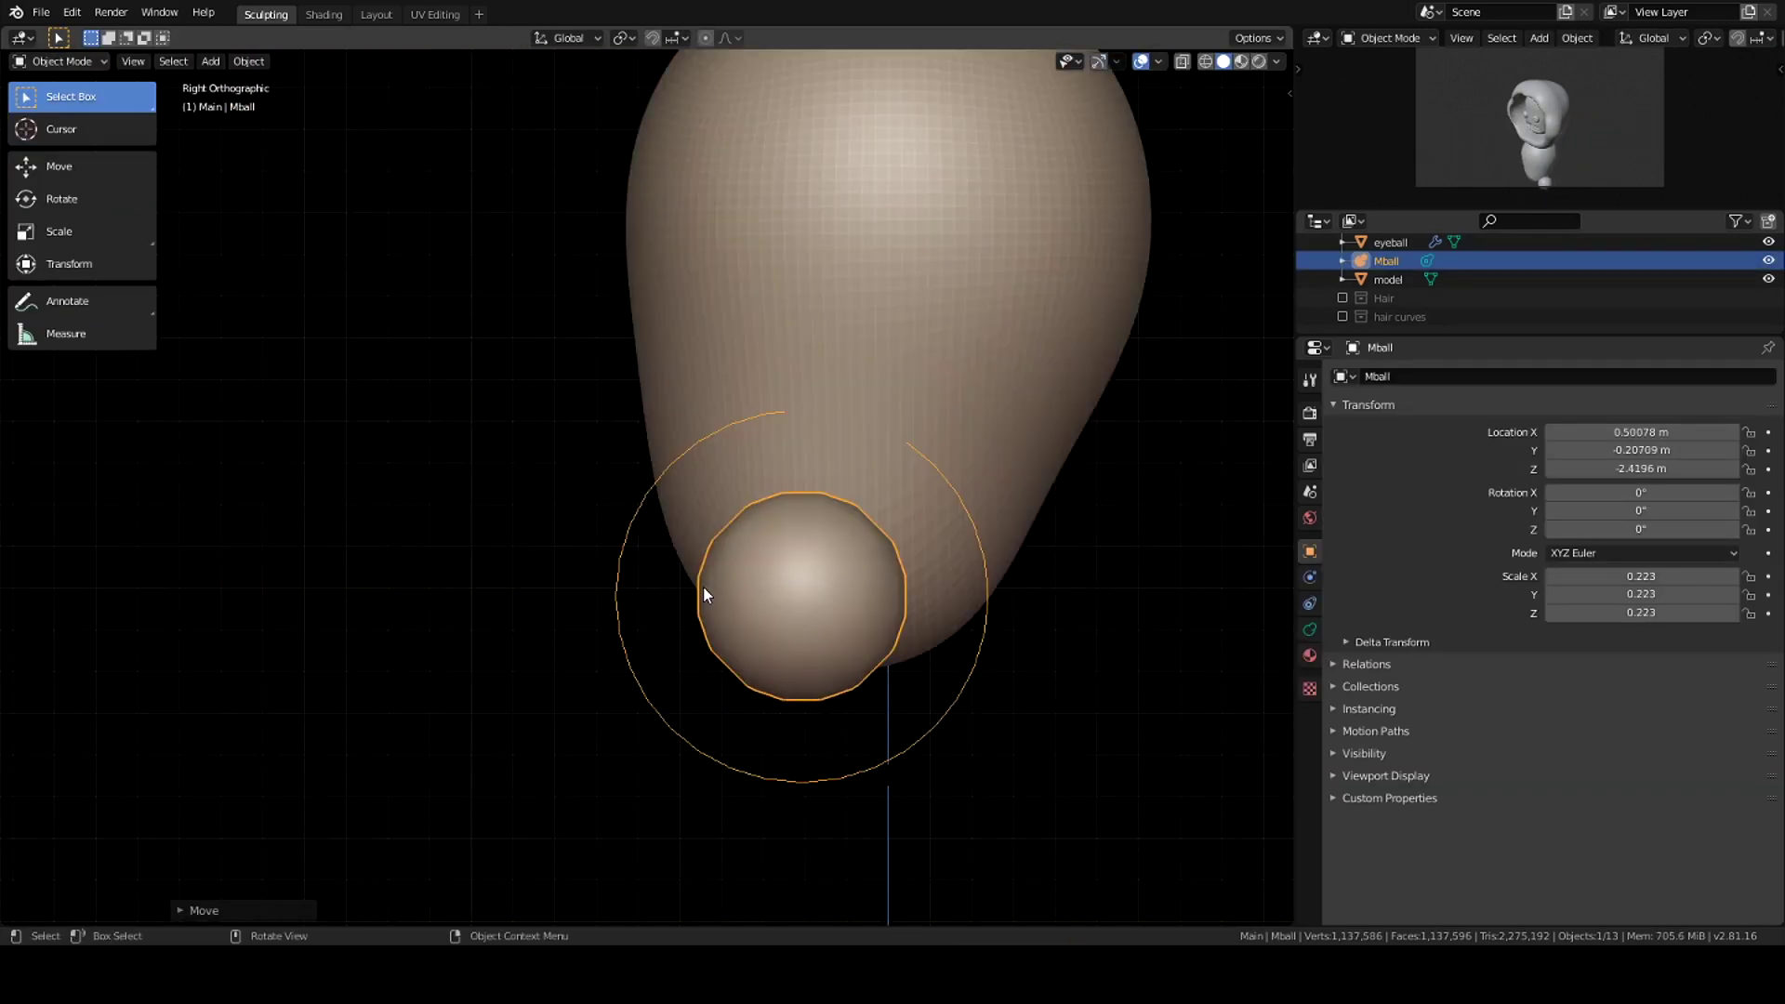
click(832, 632)
middle_drag(832, 632, 889, 589)
Step: Duplicate the metaball downward along the leg path, undoing the extra copies
key(shift+d)
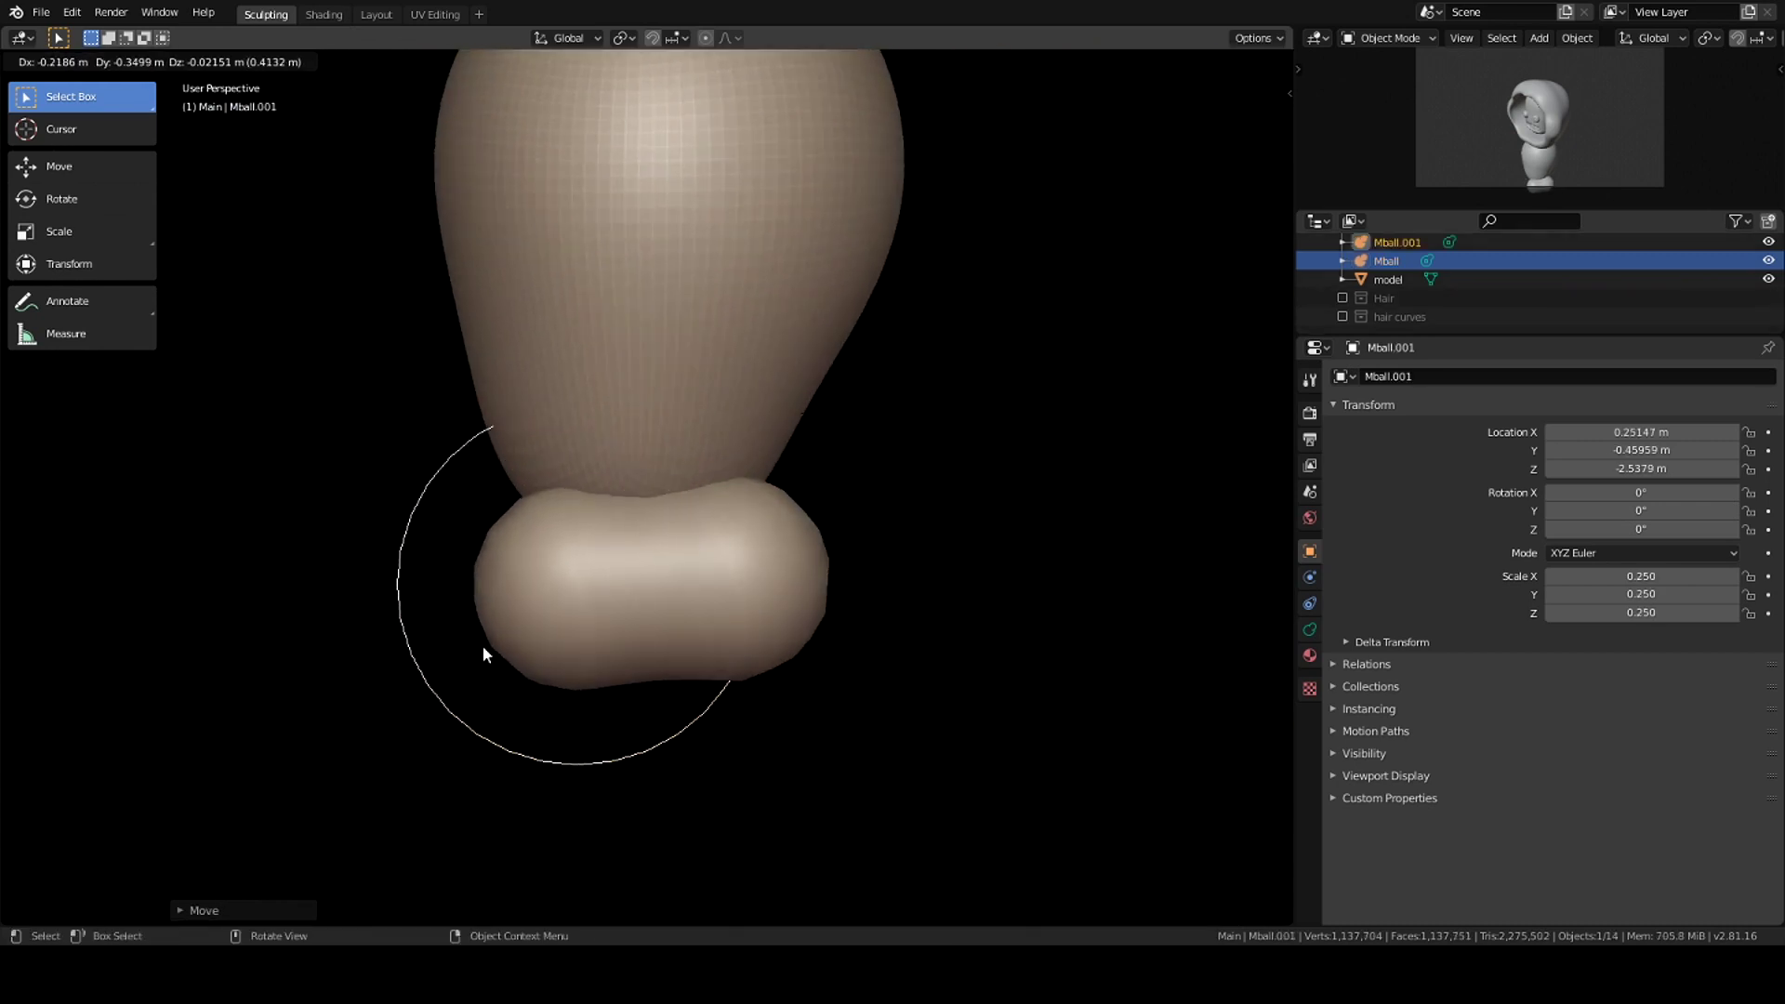
click(220, 753)
scroll(221, 753, down, 5)
scroll(521, 483, up, 3)
key(shift+d)
click(520, 484)
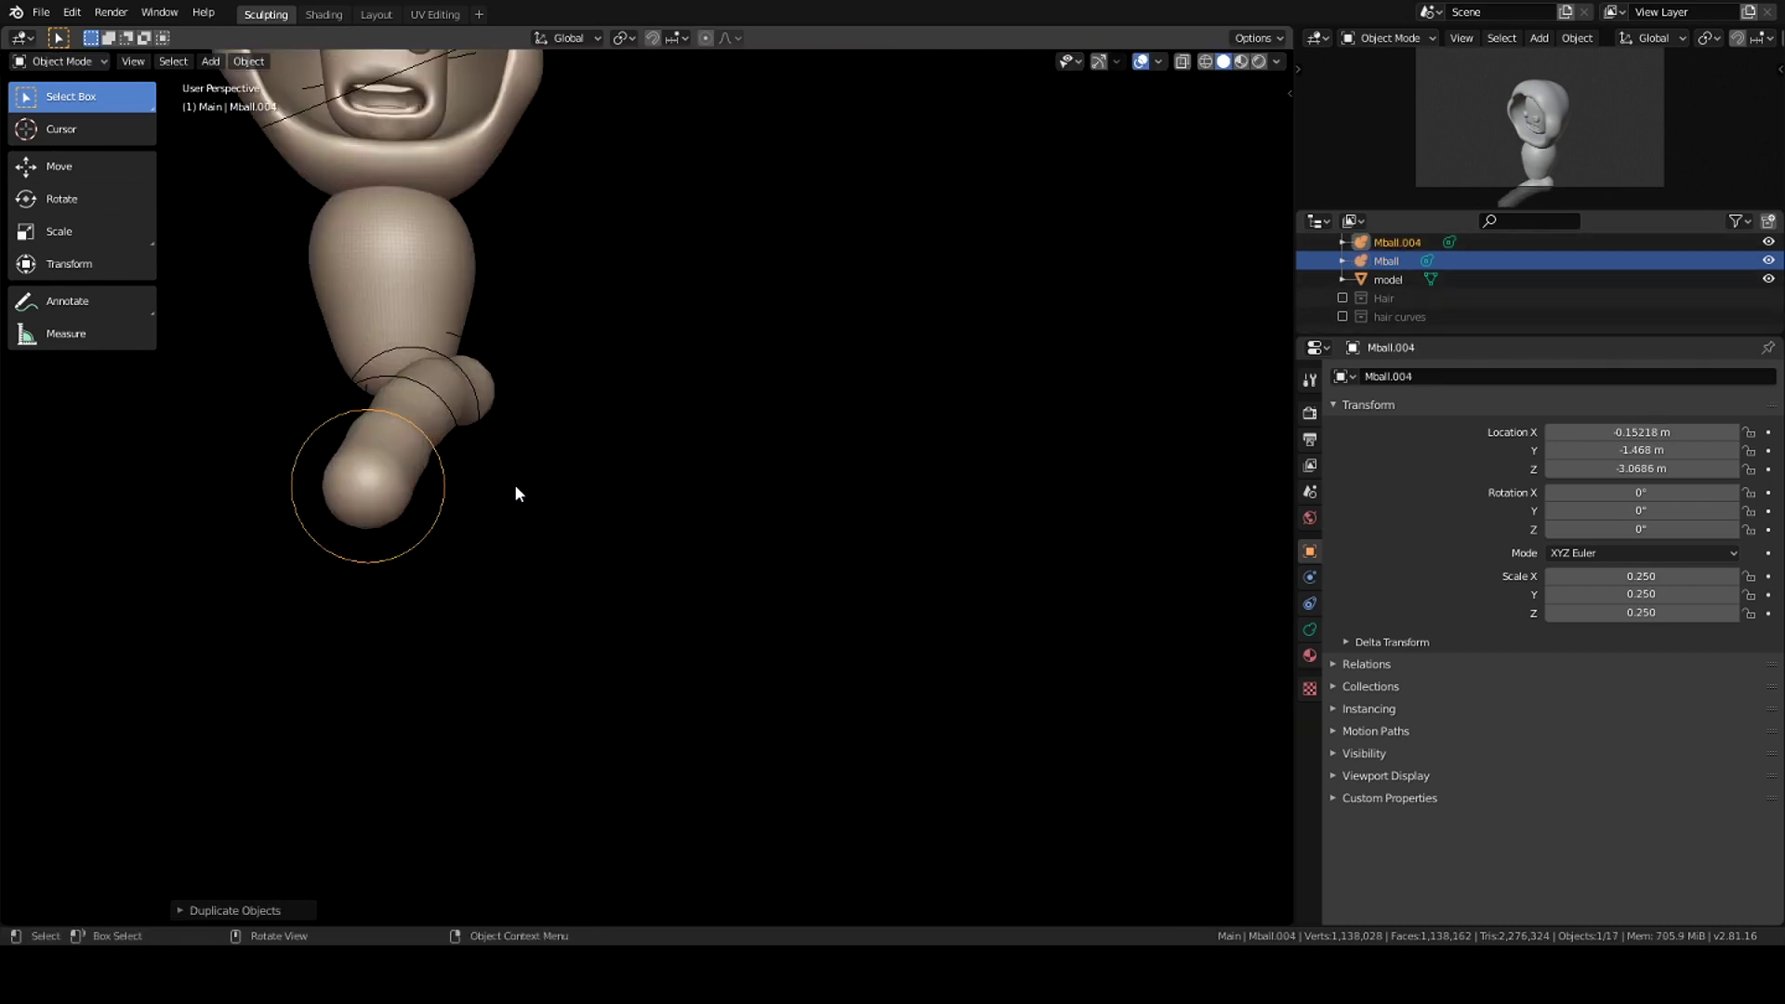
click(499, 438)
key(ctrl+z)
key(ctrl+z)
key(ctrl+z)
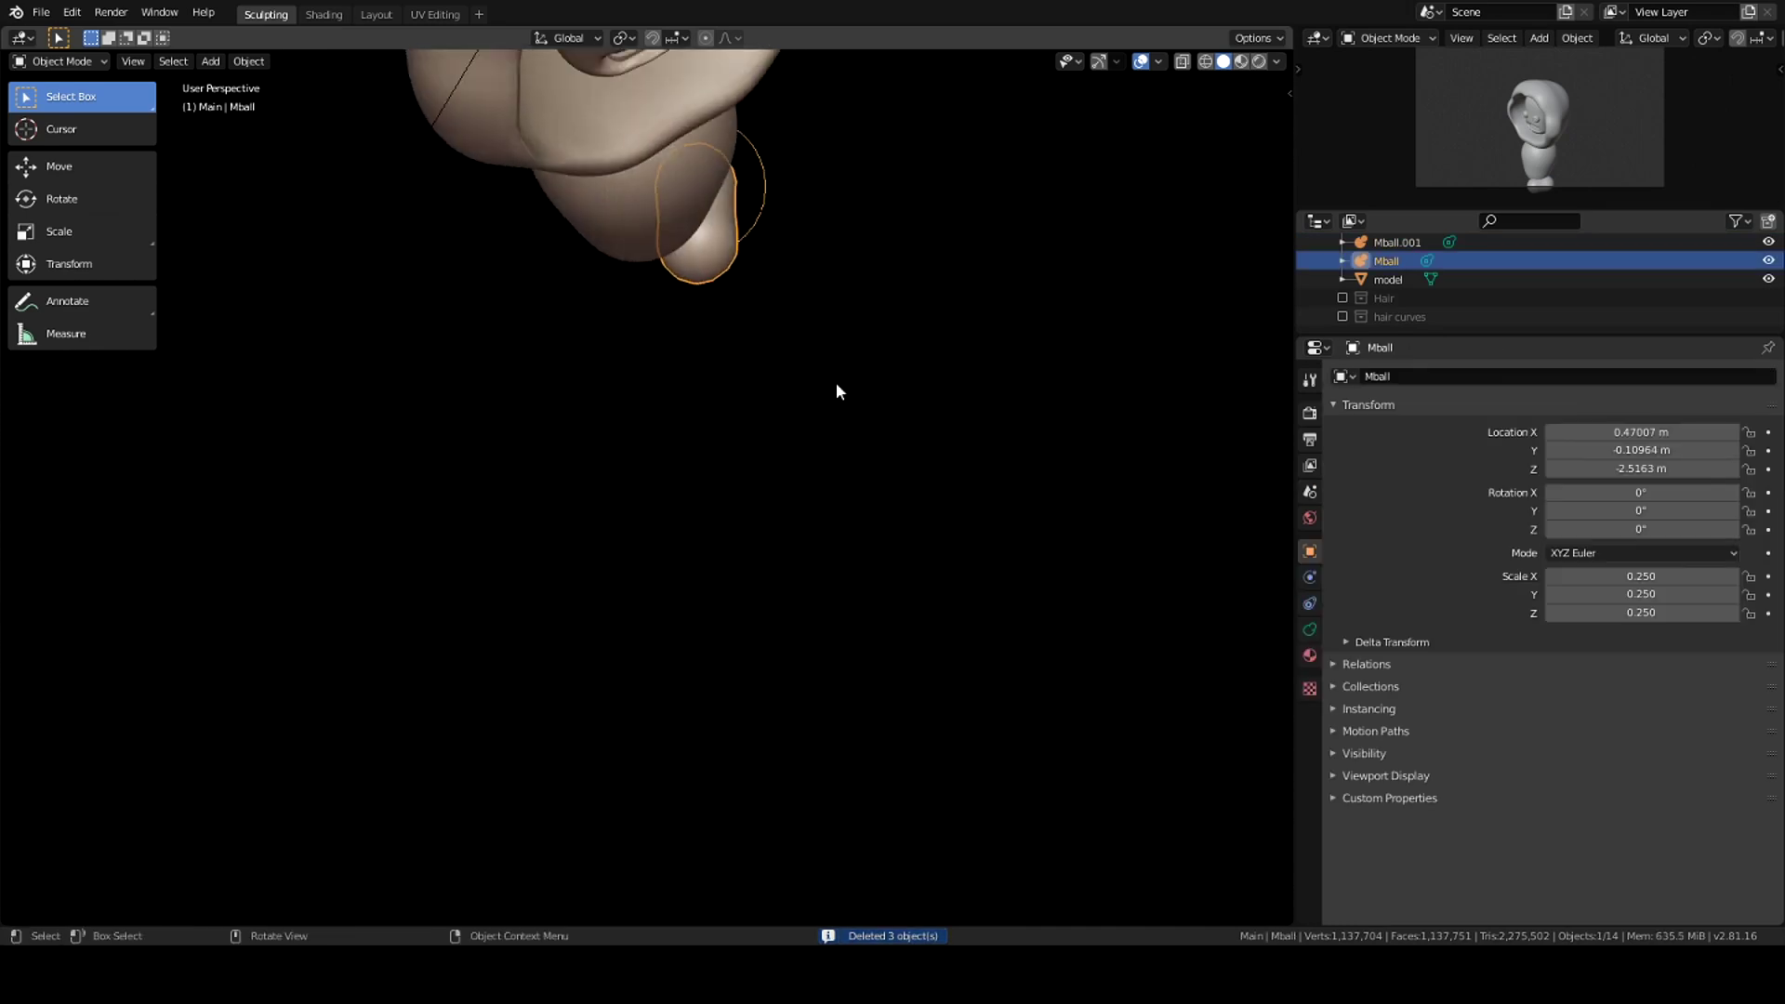
Step: From the front view, add and reposition more metaballs to form the bent leg
key(KP_1)
key(shift+d)
click(613, 354)
scroll(613, 355, down, 3)
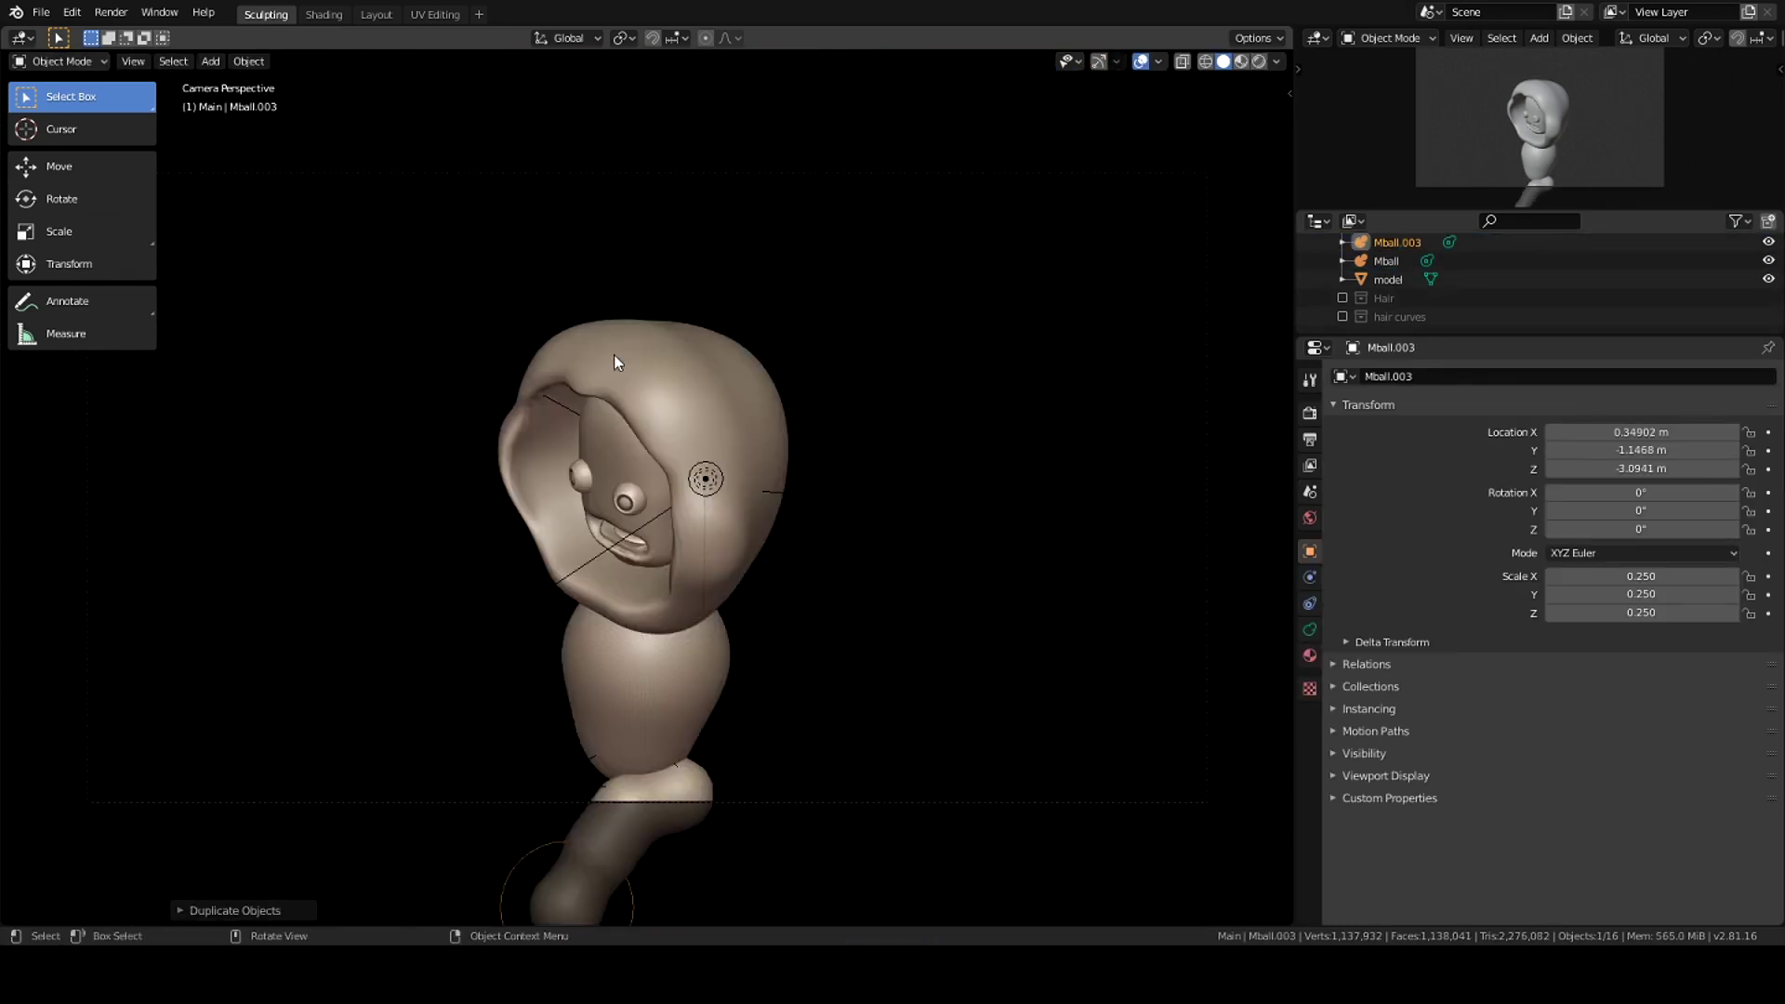
scroll(825, 349, up, 3)
key(g)
click(844, 207)
mouse_move(844, 207)
middle_down()
mouse_move(981, 297)
mouse_move(927, 296)
middle_up()
Step: Select all the leg metaballs and convert them into a mesh
shift+click(981, 298)
key(alt+c)
click(930, 429)
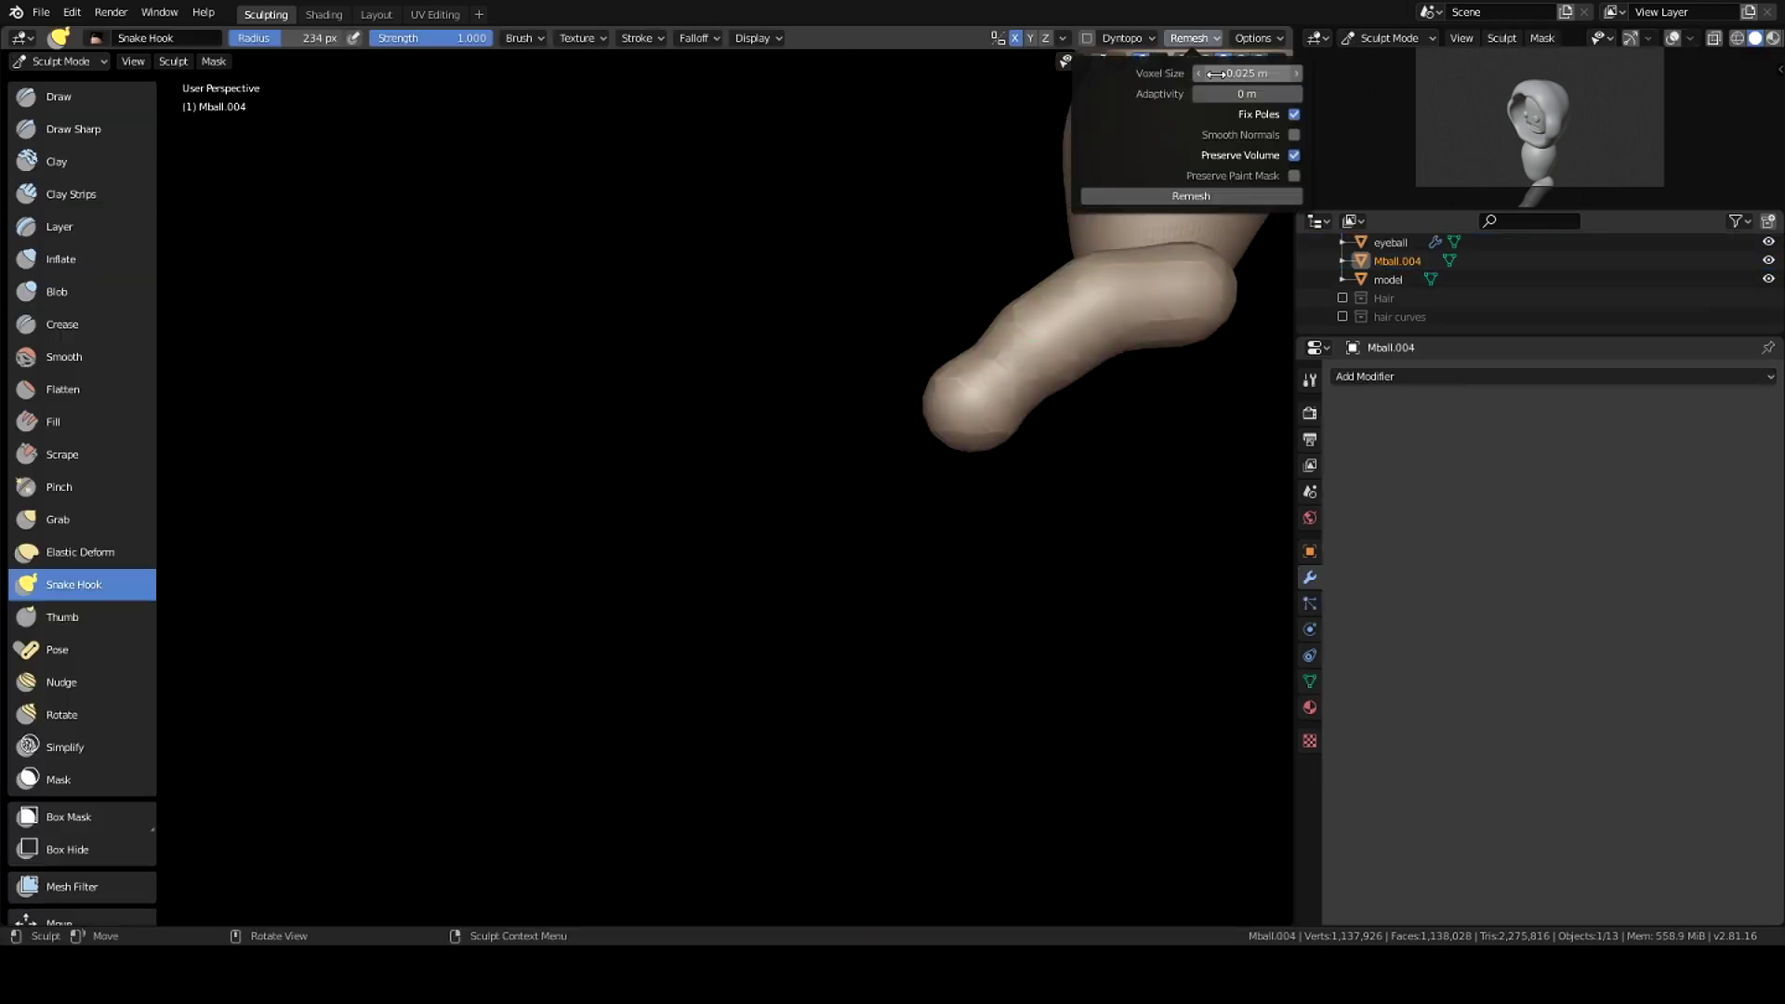
Step: Remesh the leg into even geometry and return to Object Mode
key(ctrl+r)
middle_drag(726, 319, 690, 509)
key(ctrl+Tab)
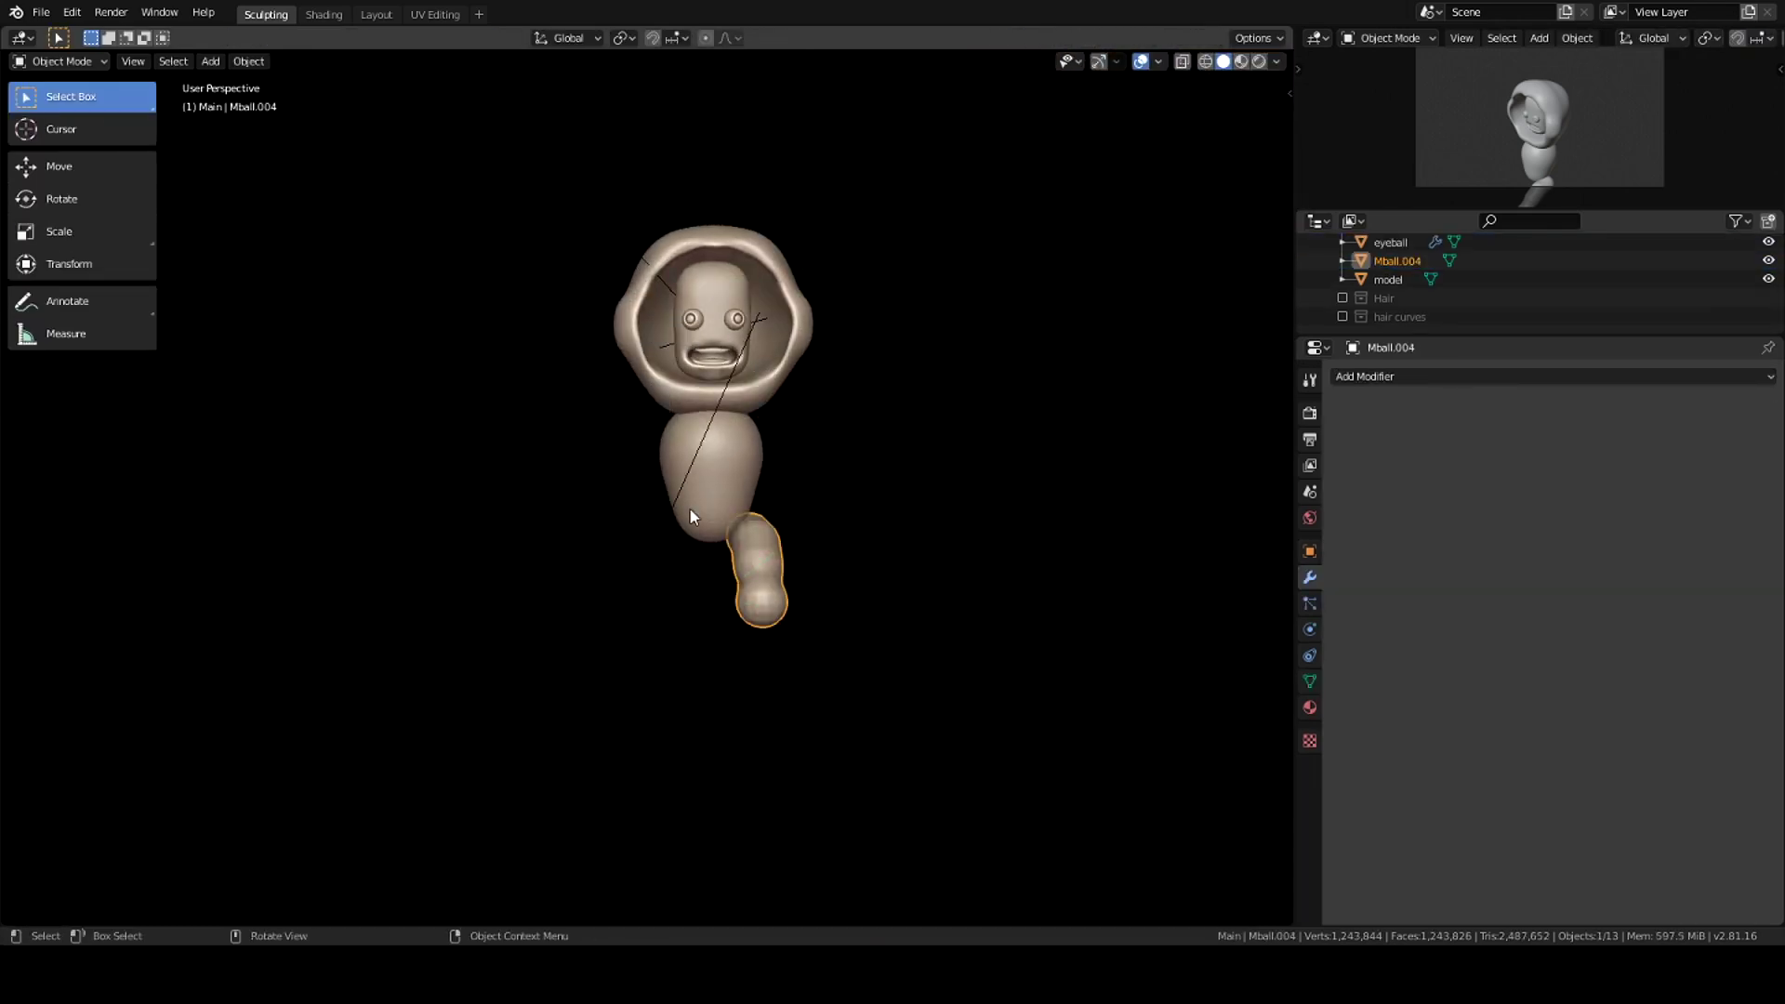
scroll(690, 516, up, 2)
Step: Give the leg a Mirror modifier using Cube.004 as the mirror object
click(1367, 375)
click(1394, 601)
click(1763, 568)
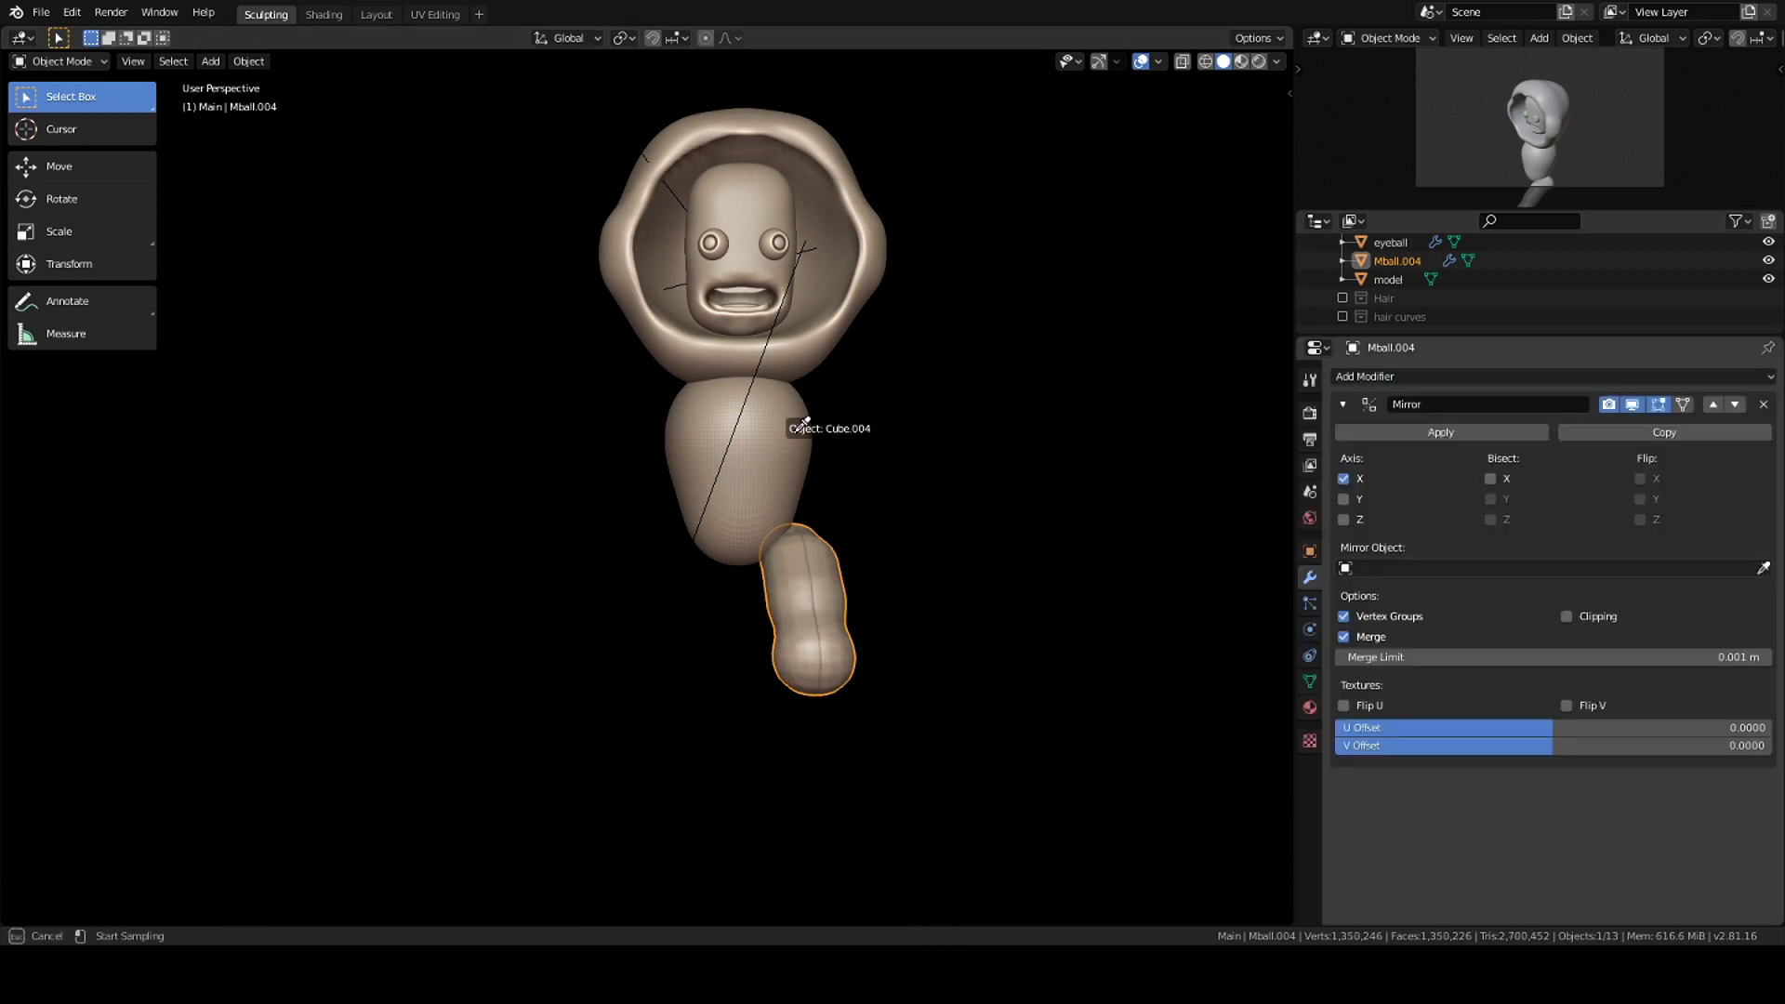
click(801, 425)
click(828, 593)
Step: Duplicate the leg up to arm height, remove its mirror, and rotate it into an arm
key(shift+d)
click(861, 444)
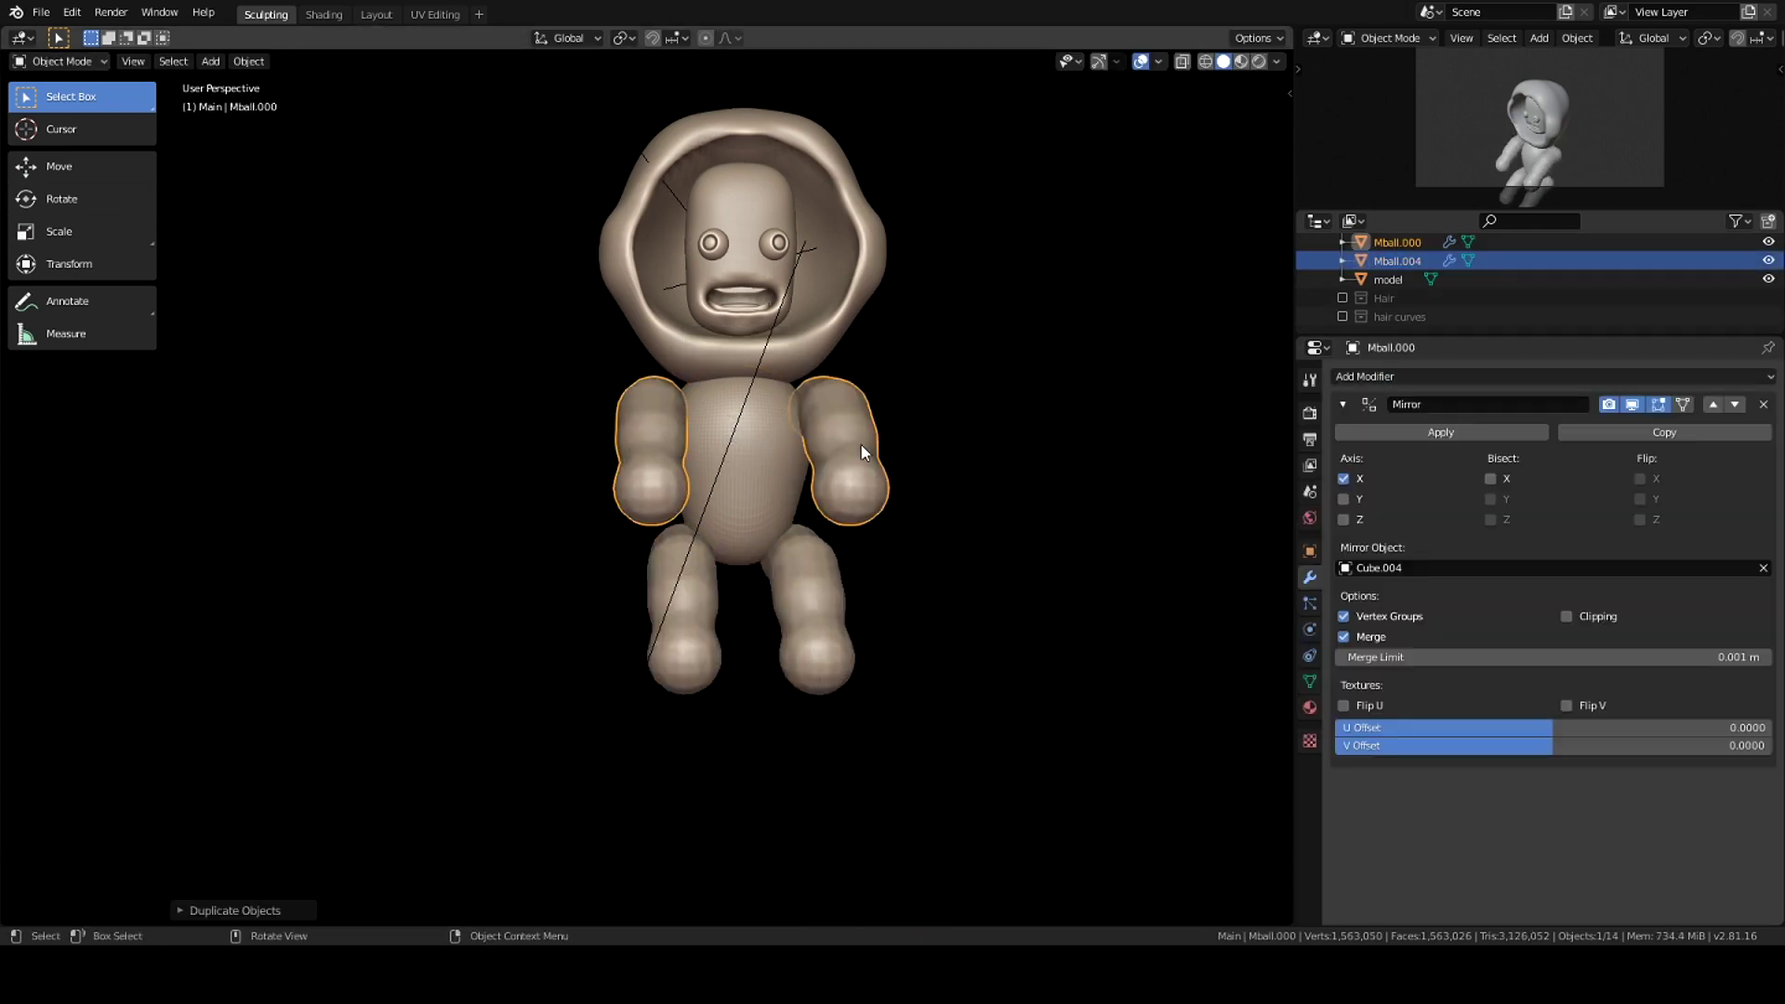
middle_drag(861, 445, 837, 437)
click(1763, 403)
key(r)
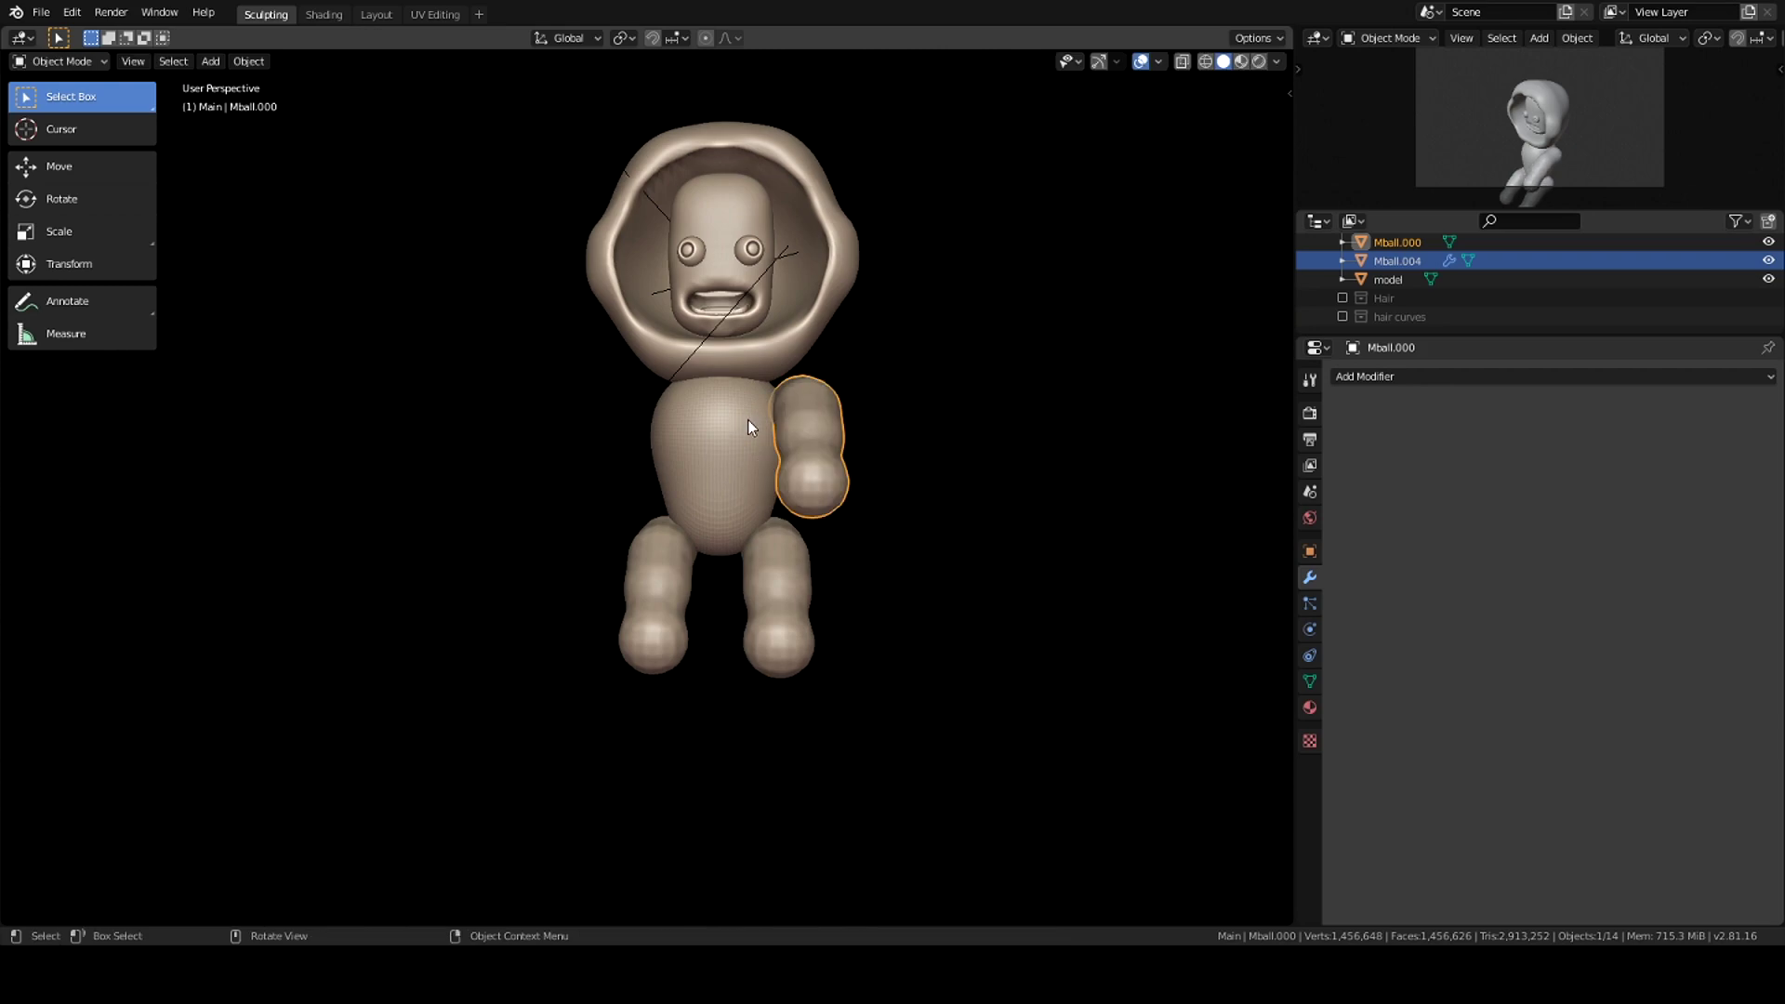
click(864, 397)
middle_drag(865, 398, 836, 502)
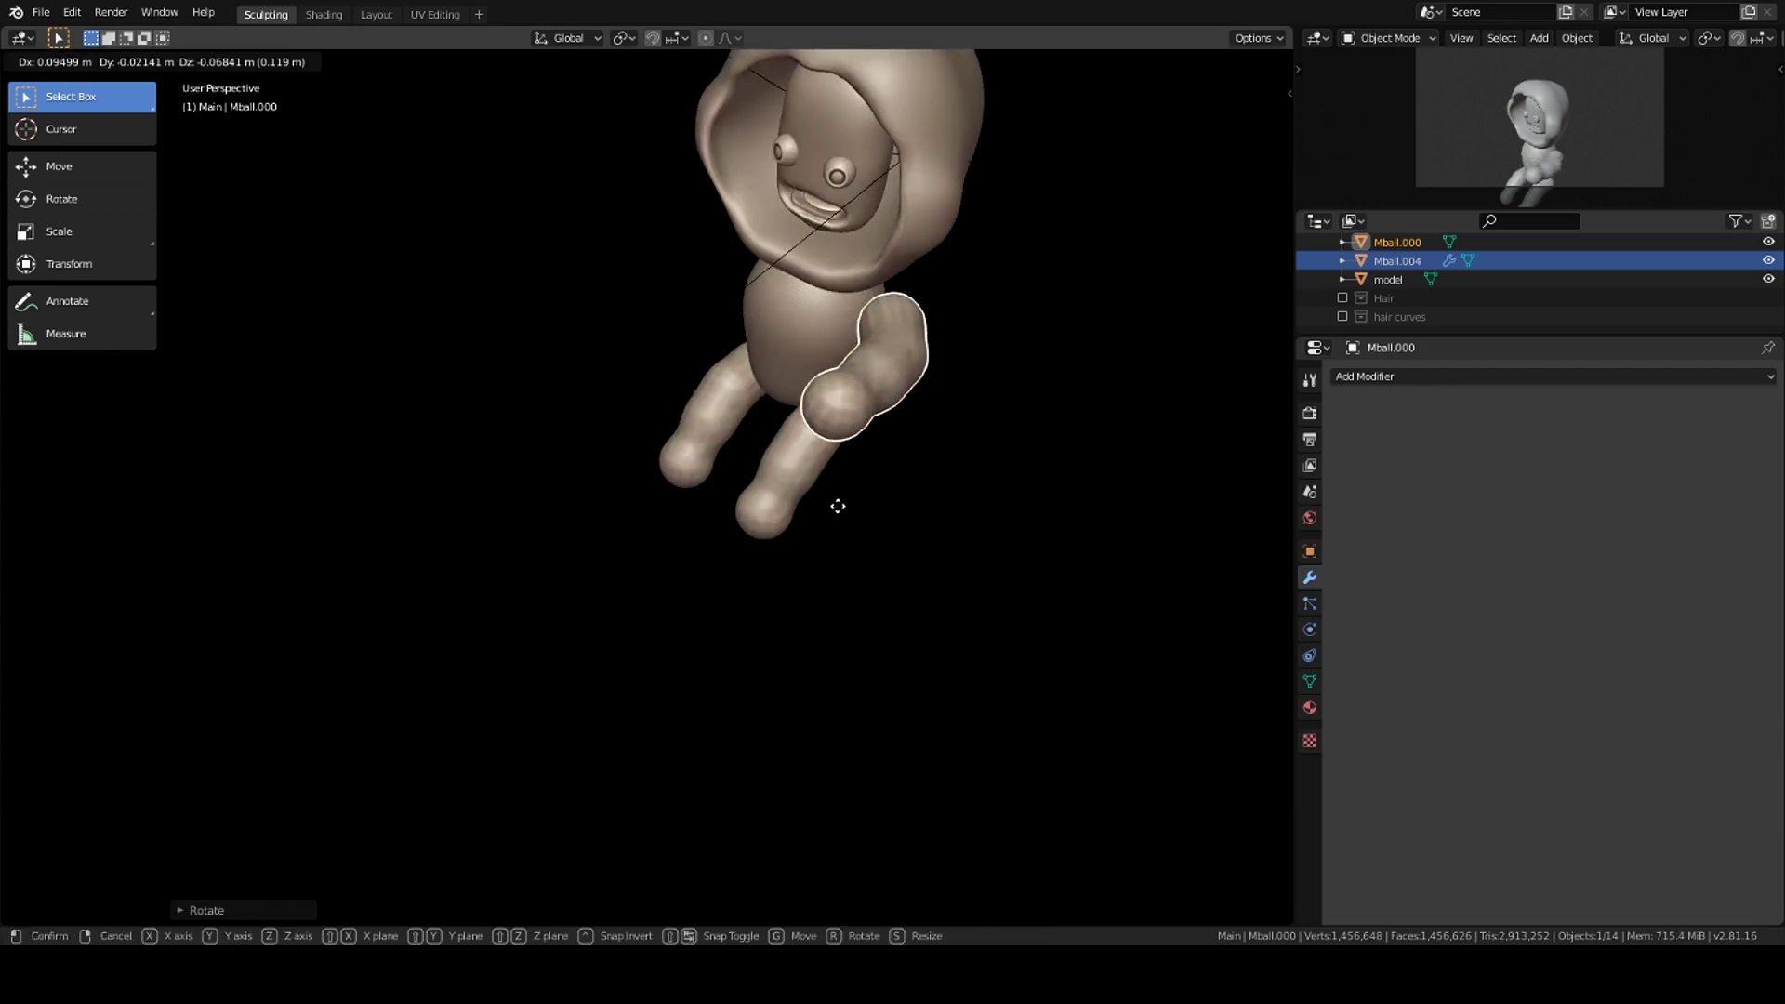
Step: Add a Mirror modifier to the arm, re-angle it, and save the file
click(1367, 376)
click(1283, 562)
key(r)
mouse_move(1034, 277)
middle_down()
mouse_move(815, 360)
mouse_move(965, 488)
mouse_move(939, 468)
middle_up()
click(816, 360)
key(ctrl+s)
Step: Select the hood model and orbit around the character
scroll(945, 422, up, 3)
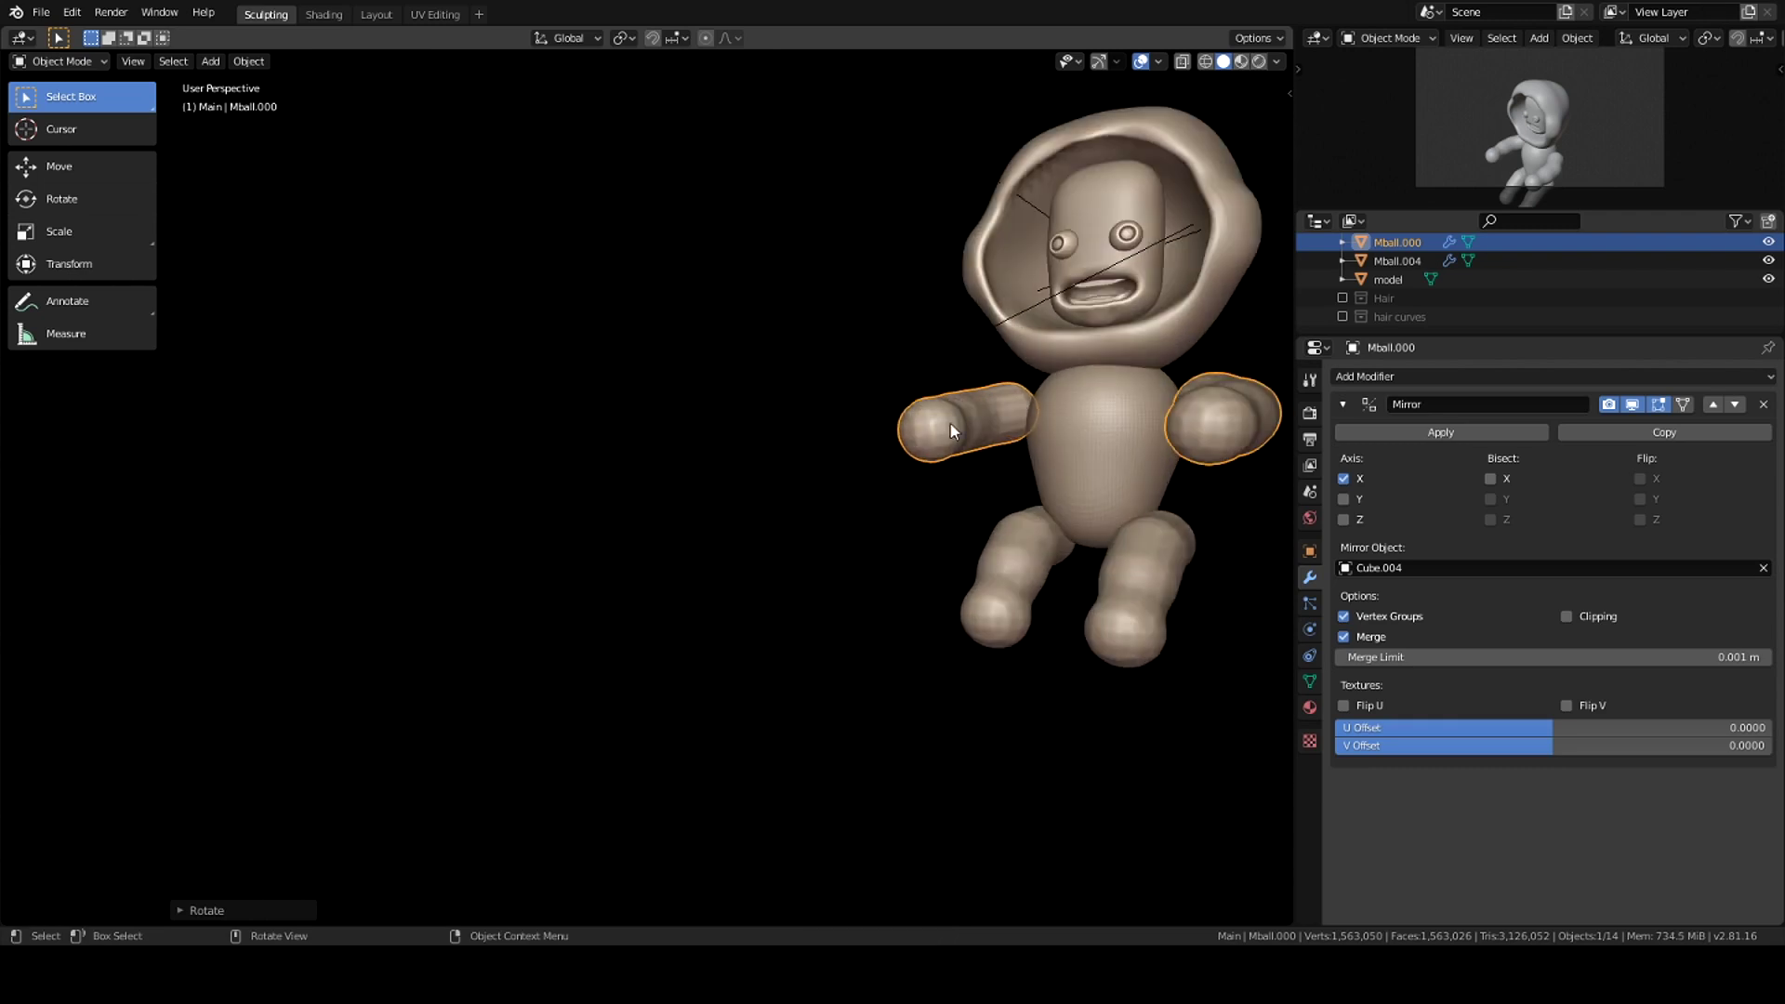
click(1195, 288)
middle_drag(1195, 288, 1202, 310)
scroll(1170, 307, up, 2)
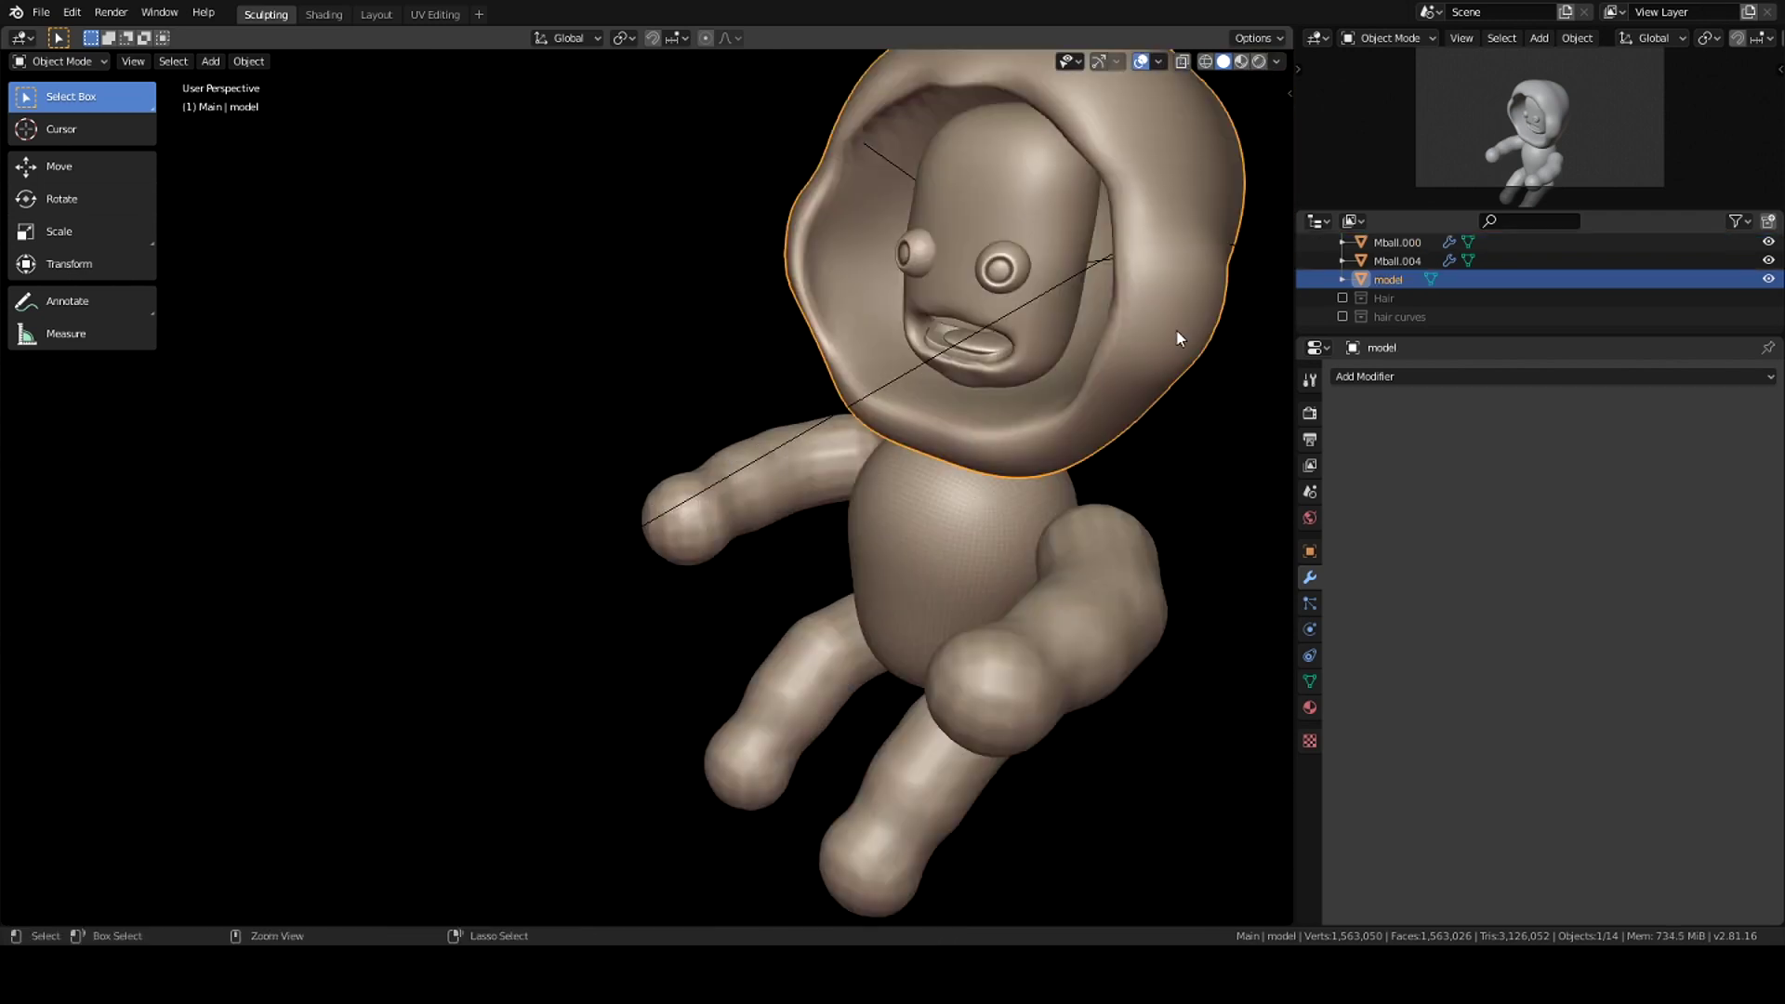
Step: In Sculpt Mode, carve a first crease line along the back of the hood
key(ctrl+Tab)
scroll(1135, 356, up, 2)
middle_drag(1027, 275, 964, 390)
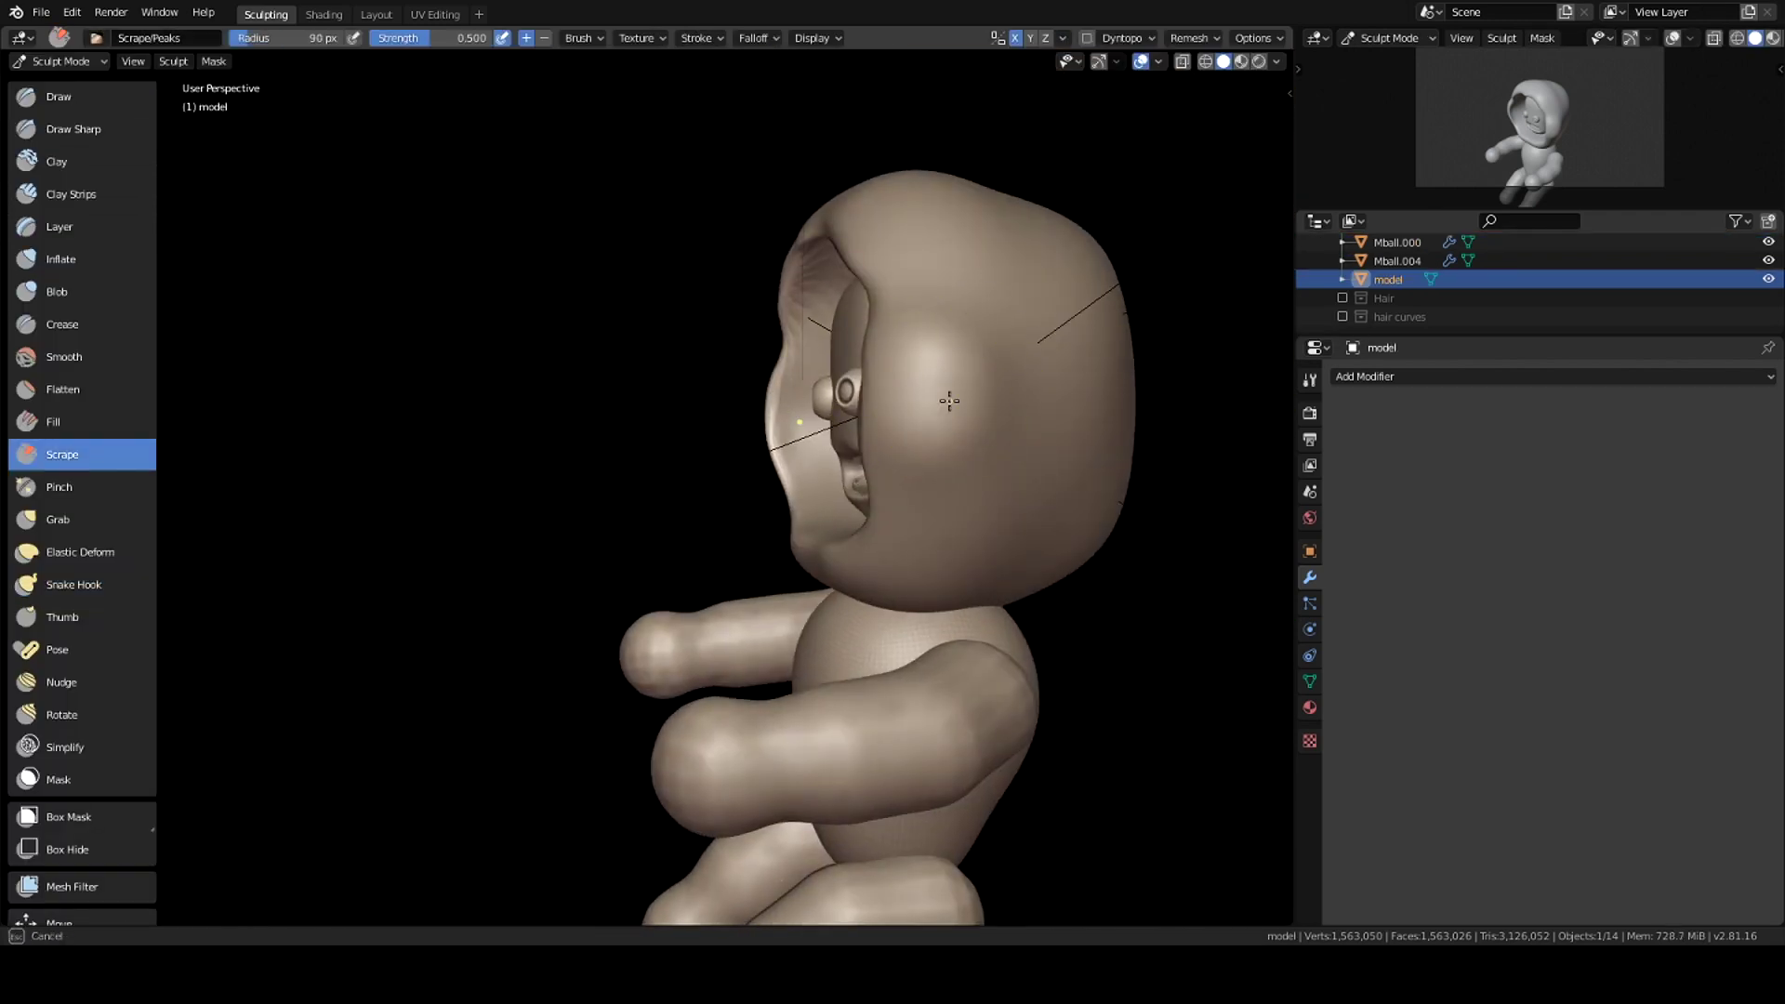
mouse_move(1078, 383)
middle_down()
mouse_move(1015, 390)
mouse_move(1247, 442)
mouse_move(912, 299)
mouse_move(1146, 335)
middle_up()
key(shift+c)
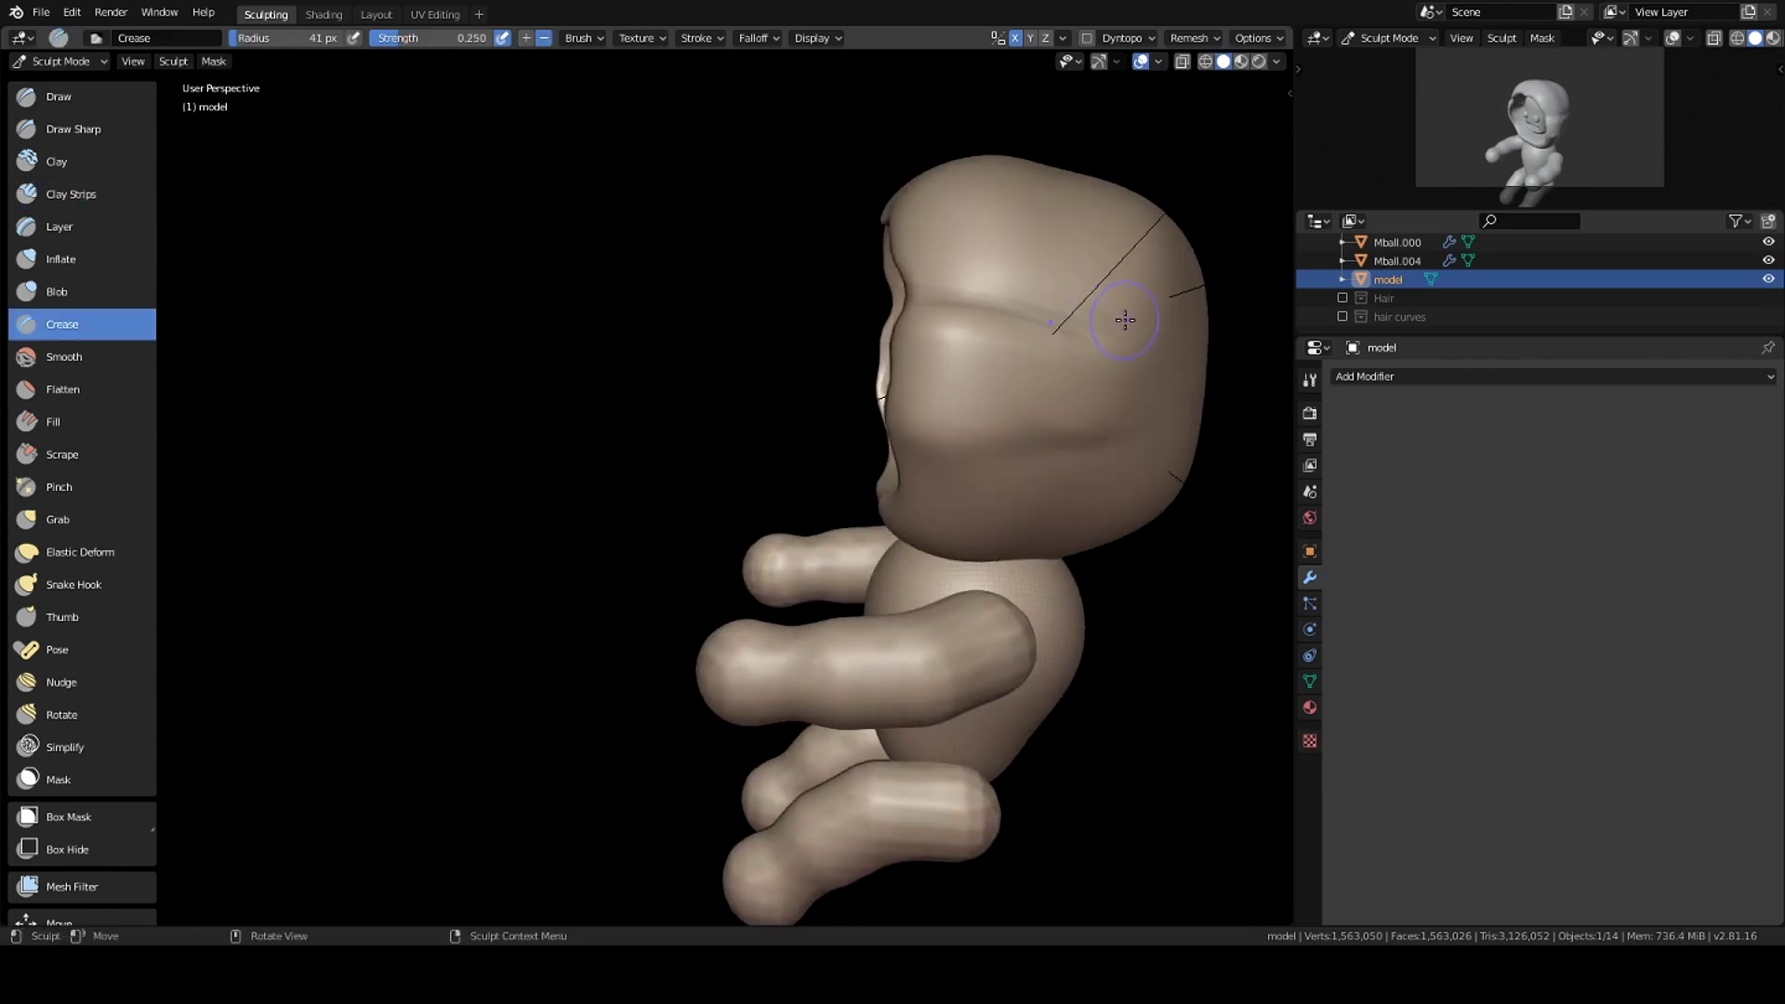
mouse_move(1025, 313)
middle_down()
mouse_move(980, 267)
mouse_move(817, 219)
mouse_move(782, 439)
middle_up()
Step: Smooth the hood with Clay Strips, carve a second crease, and save
key(c)
mouse_move(848, 381)
middle_down()
mouse_move(939, 409)
mouse_move(1068, 351)
mouse_move(1043, 464)
mouse_move(1070, 430)
middle_up()
key(shift+c)
mouse_move(1186, 410)
middle_down()
mouse_move(1231, 474)
mouse_move(999, 307)
mouse_move(949, 407)
mouse_move(956, 378)
mouse_move(930, 400)
mouse_move(917, 378)
mouse_move(906, 421)
middle_up()
key(ctrl+s)
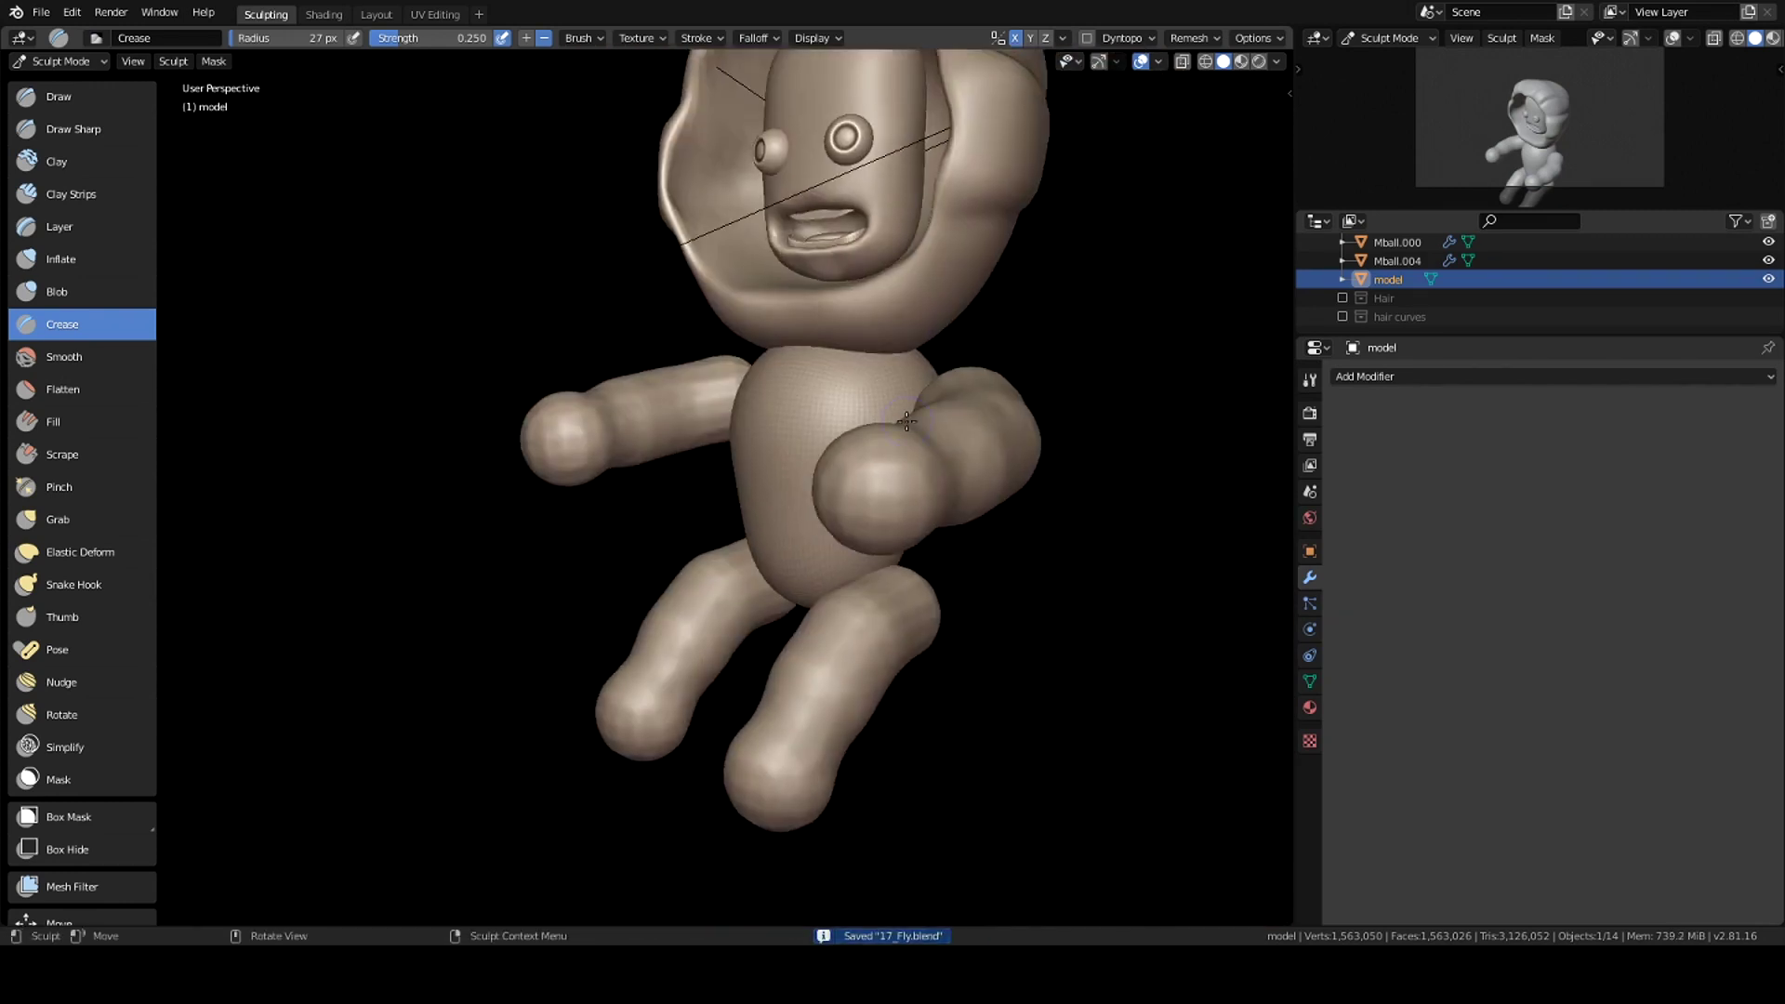
Step: Sculpt the mirrored arms, bending an arm end with a 93 px Snake Hook brush
key(ctrl+Tab)
click(872, 537)
key(f)
middle_drag(860, 509, 869, 495)
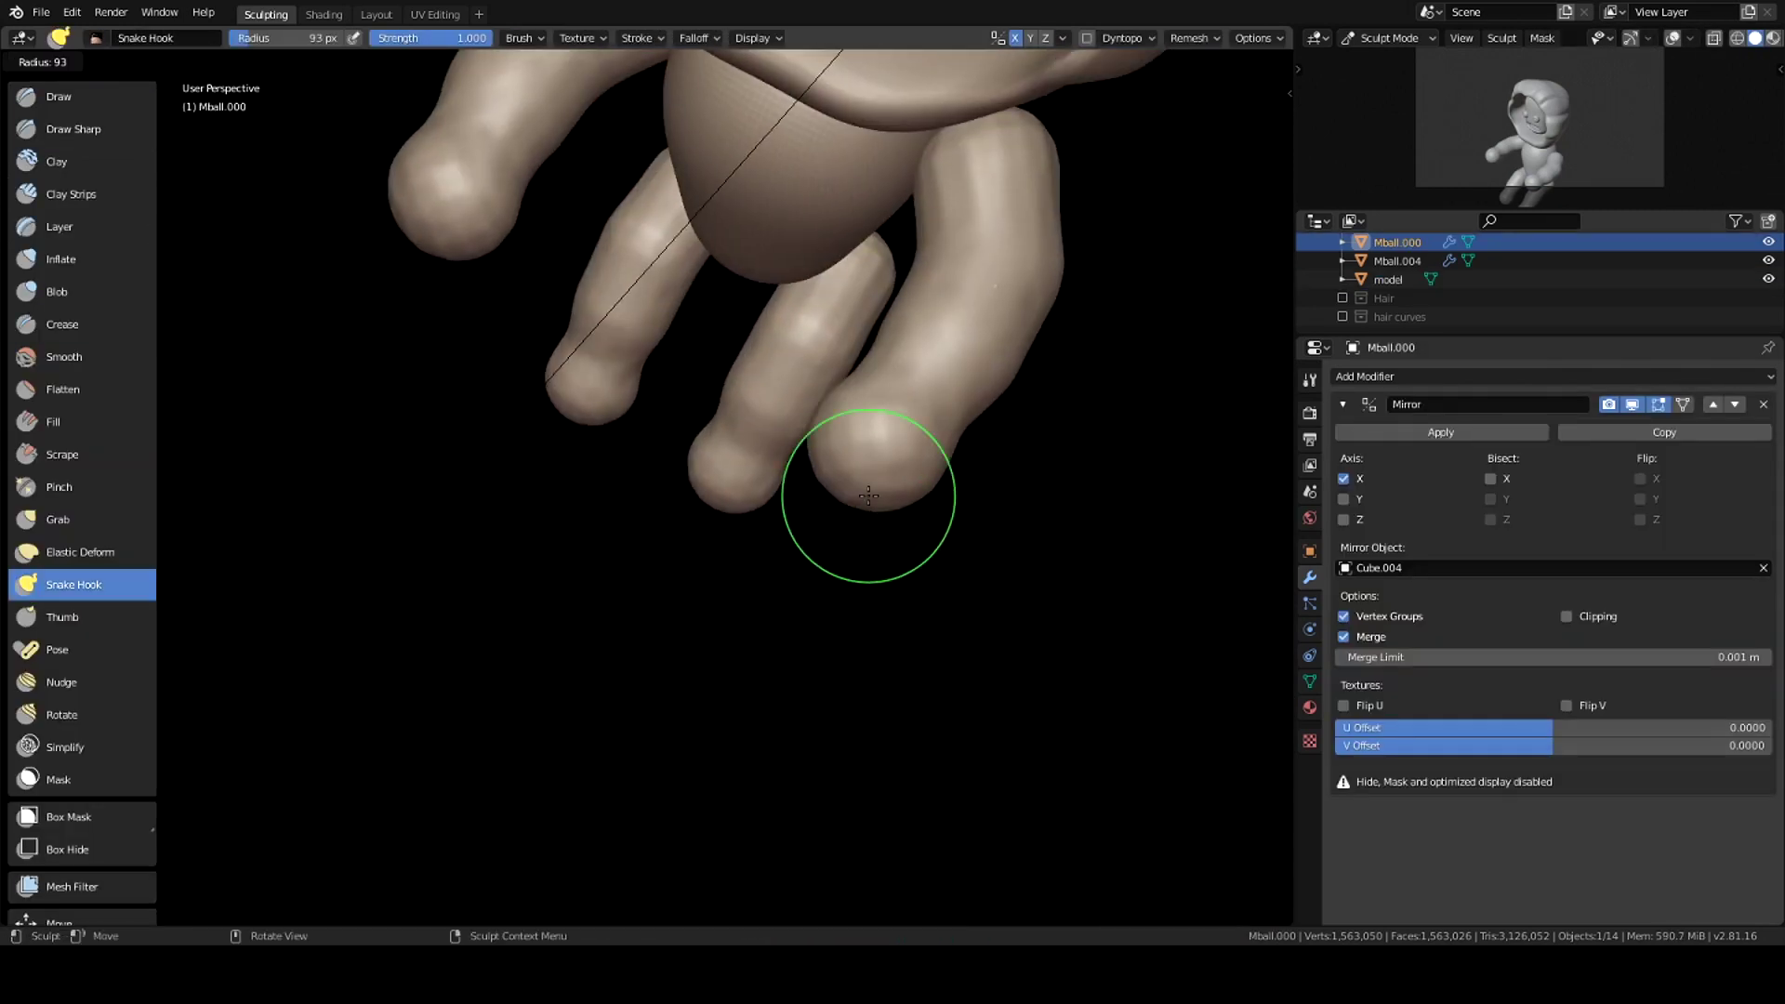
mouse_move(819, 462)
middle_down()
mouse_move(921, 406)
mouse_move(876, 329)
middle_up()
key(g)
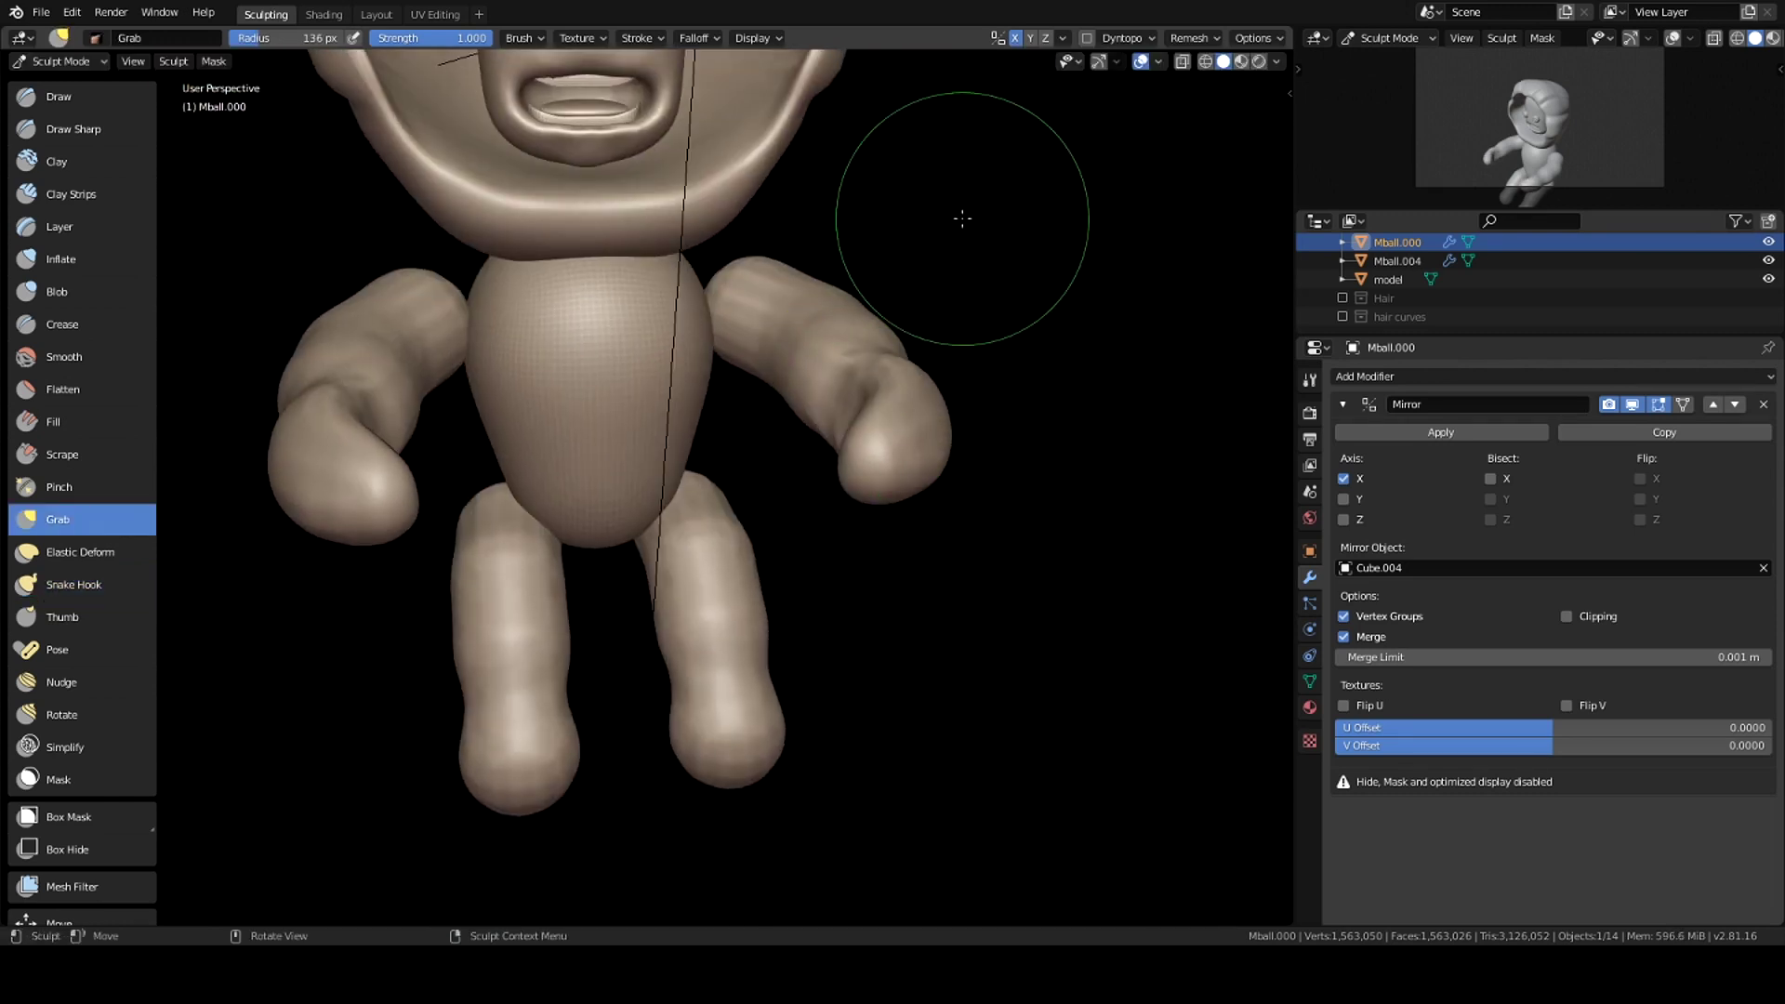
Step: Reselect the arms, curl their ends into fists with a 160 px brush, and save
key(ctrl+Tab)
key(ctrl+a)
click(876, 343)
click(809, 605)
key(ctrl+Tab)
mouse_move(861, 400)
middle_down()
mouse_move(985, 344)
mouse_move(1064, 351)
mouse_move(1008, 277)
middle_up()
key(ctrl+s)
key(f)
click(1045, 398)
key(ctrl+Tab)
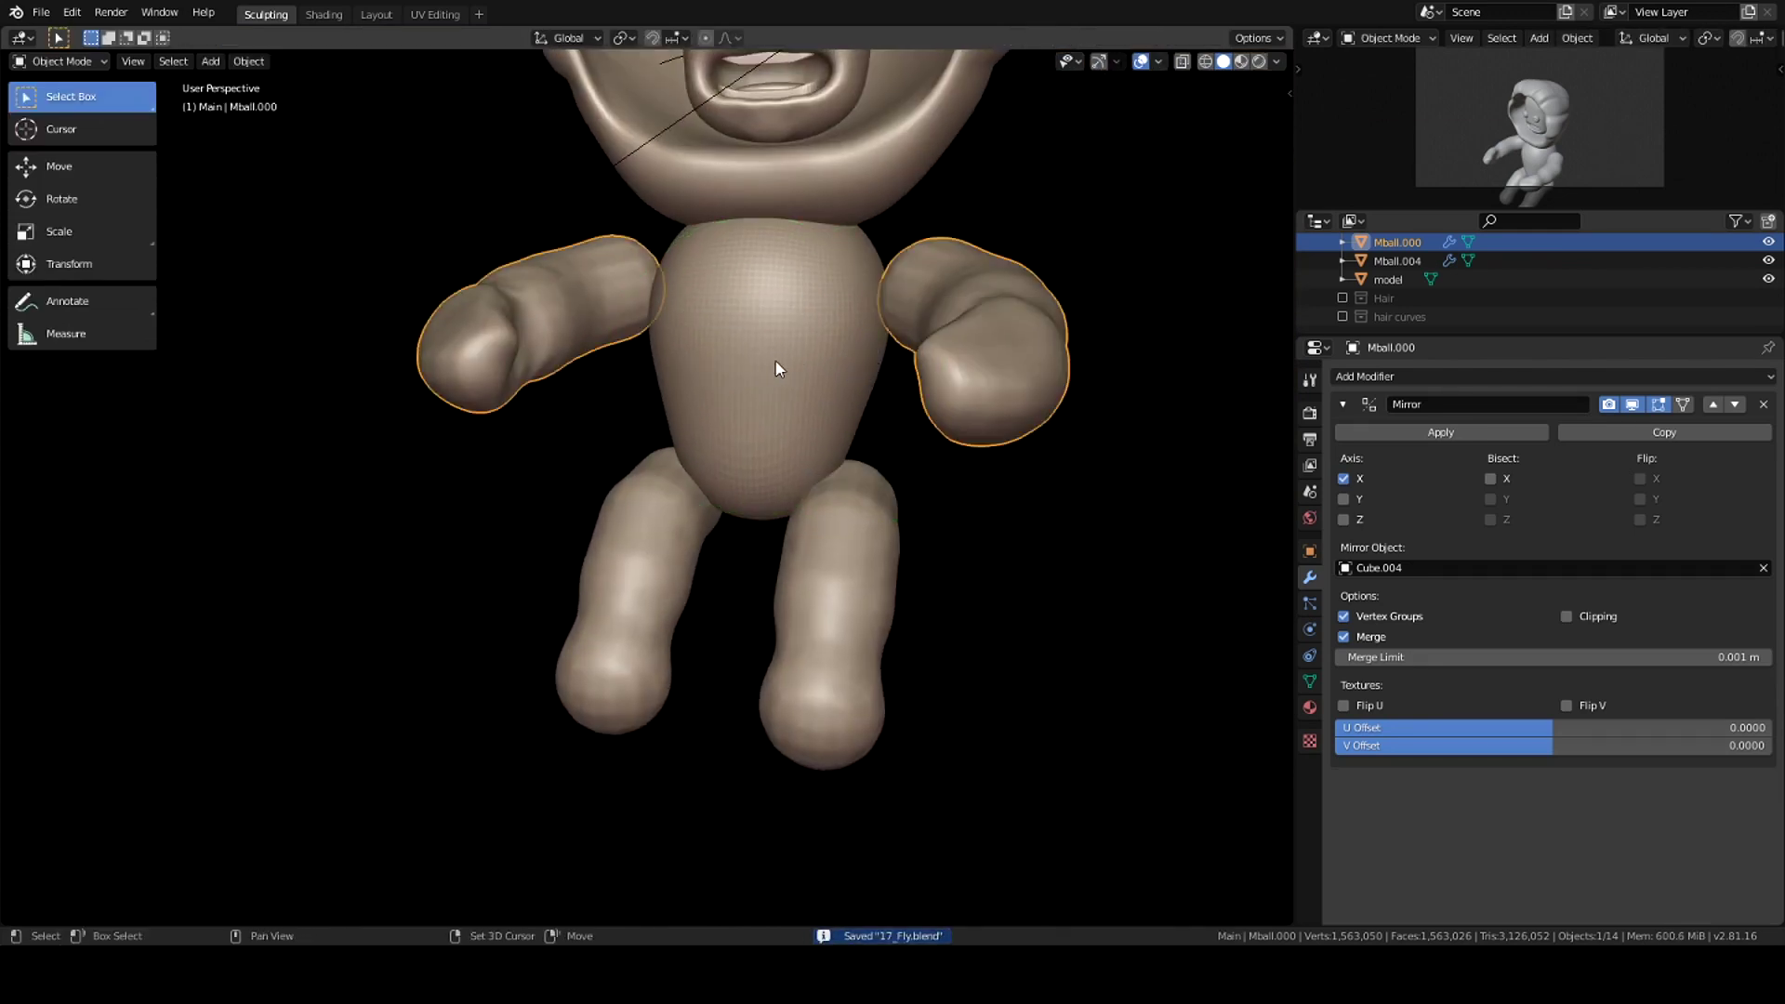
Step: Add a plane, shrink it to a small square and move it onto the chest
key(shift+a)
click(832, 332)
click(833, 706)
key(KP_1)
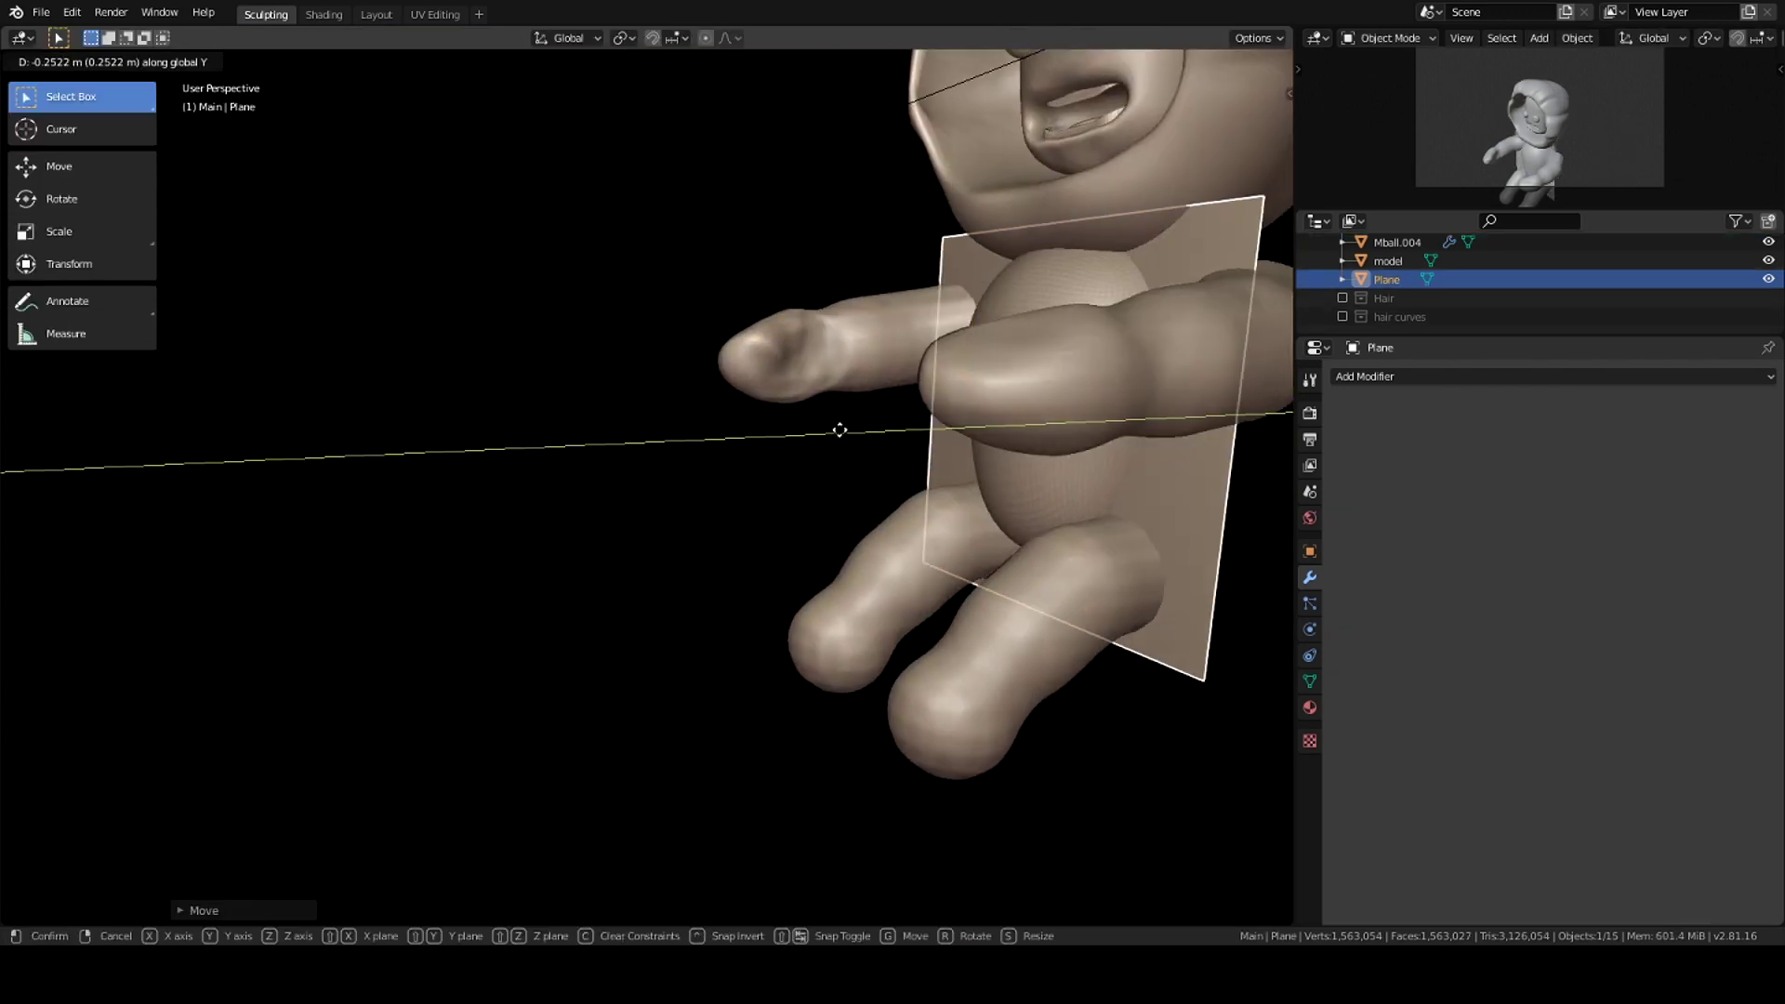
key(s)
click(495, 462)
key(g)
click(487, 271)
middle_drag(487, 271, 651, 307)
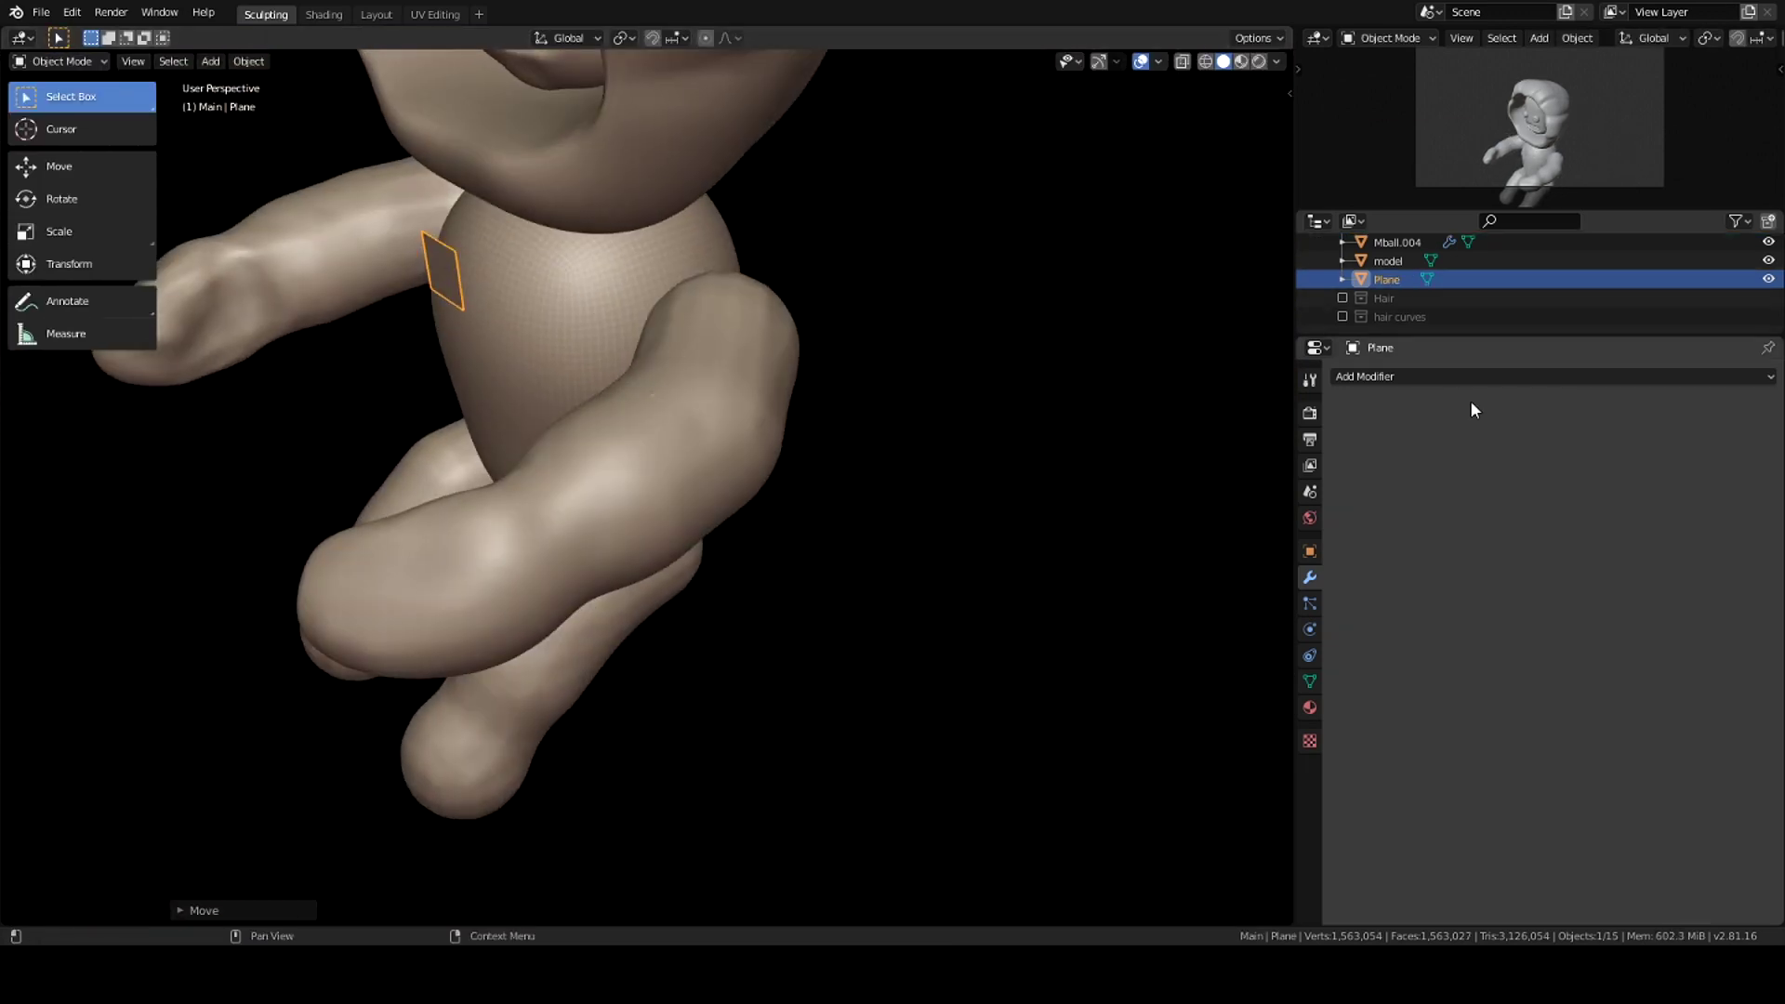
Step: Shrinkwrap the plane to Cube.004 using Nearest Surface Point with a 0.03 m offset
click(1553, 376)
click(1534, 609)
click(1436, 477)
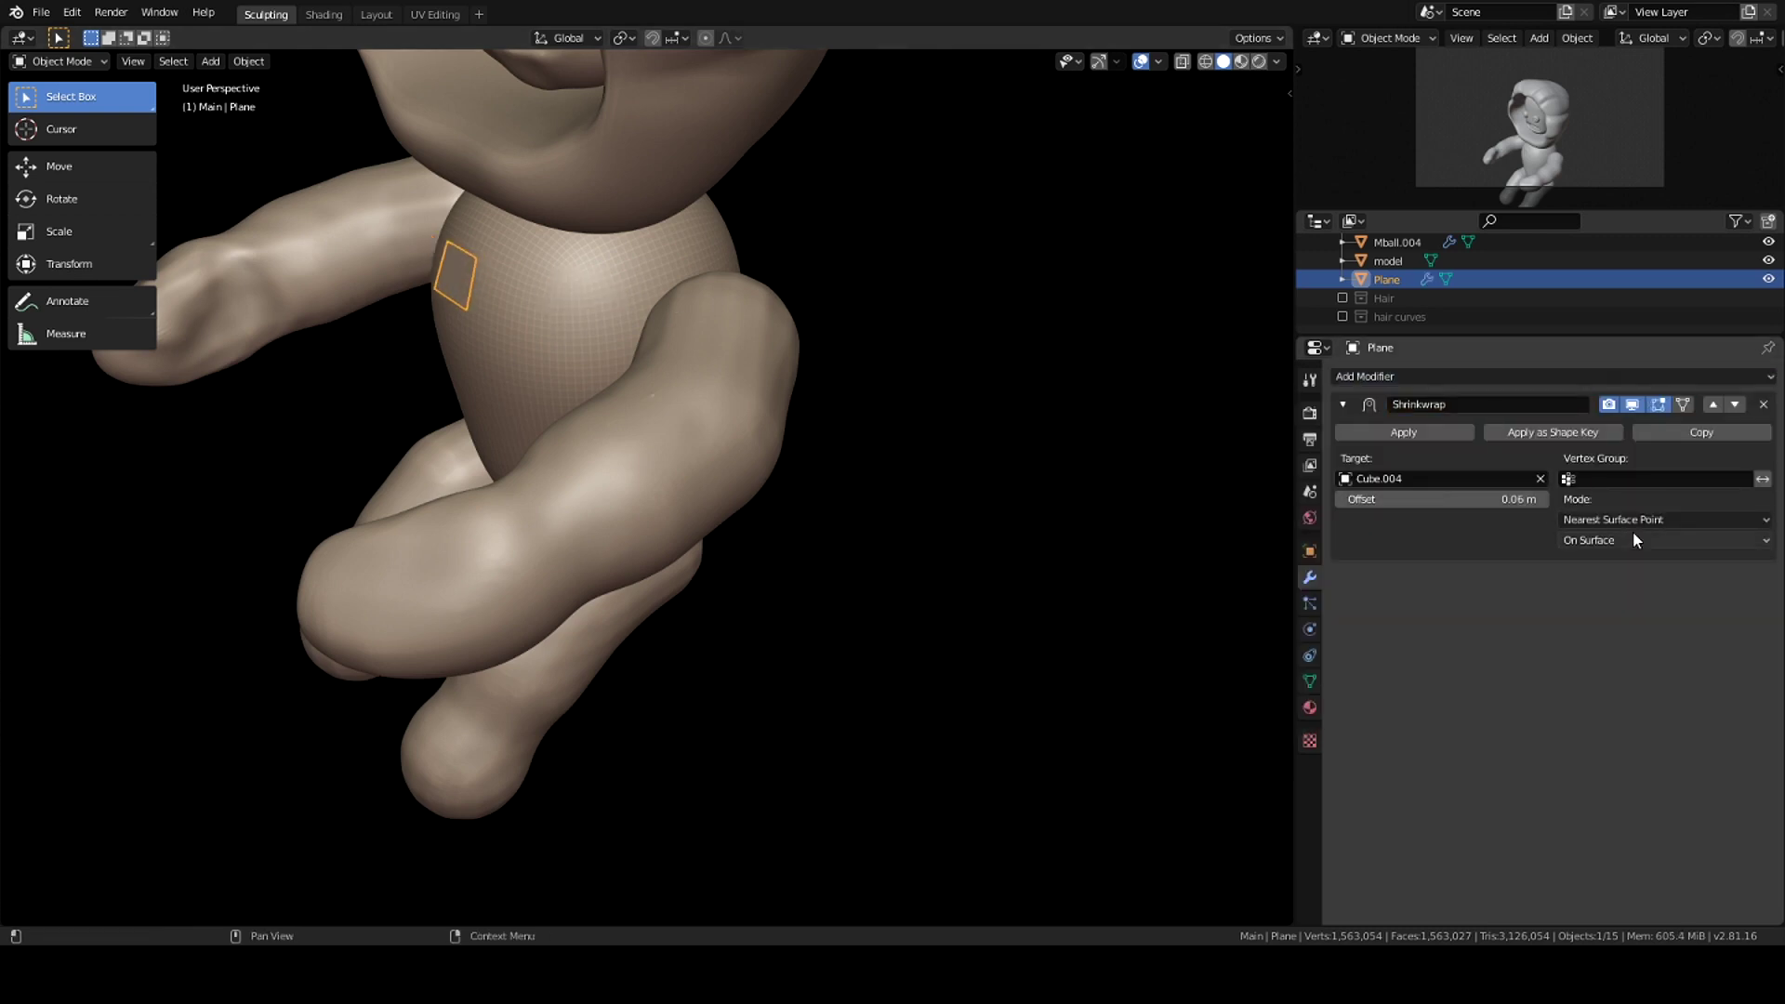
middle_drag(1022, 418, 1124, 455)
click(1664, 519)
click(1580, 560)
click(1636, 518)
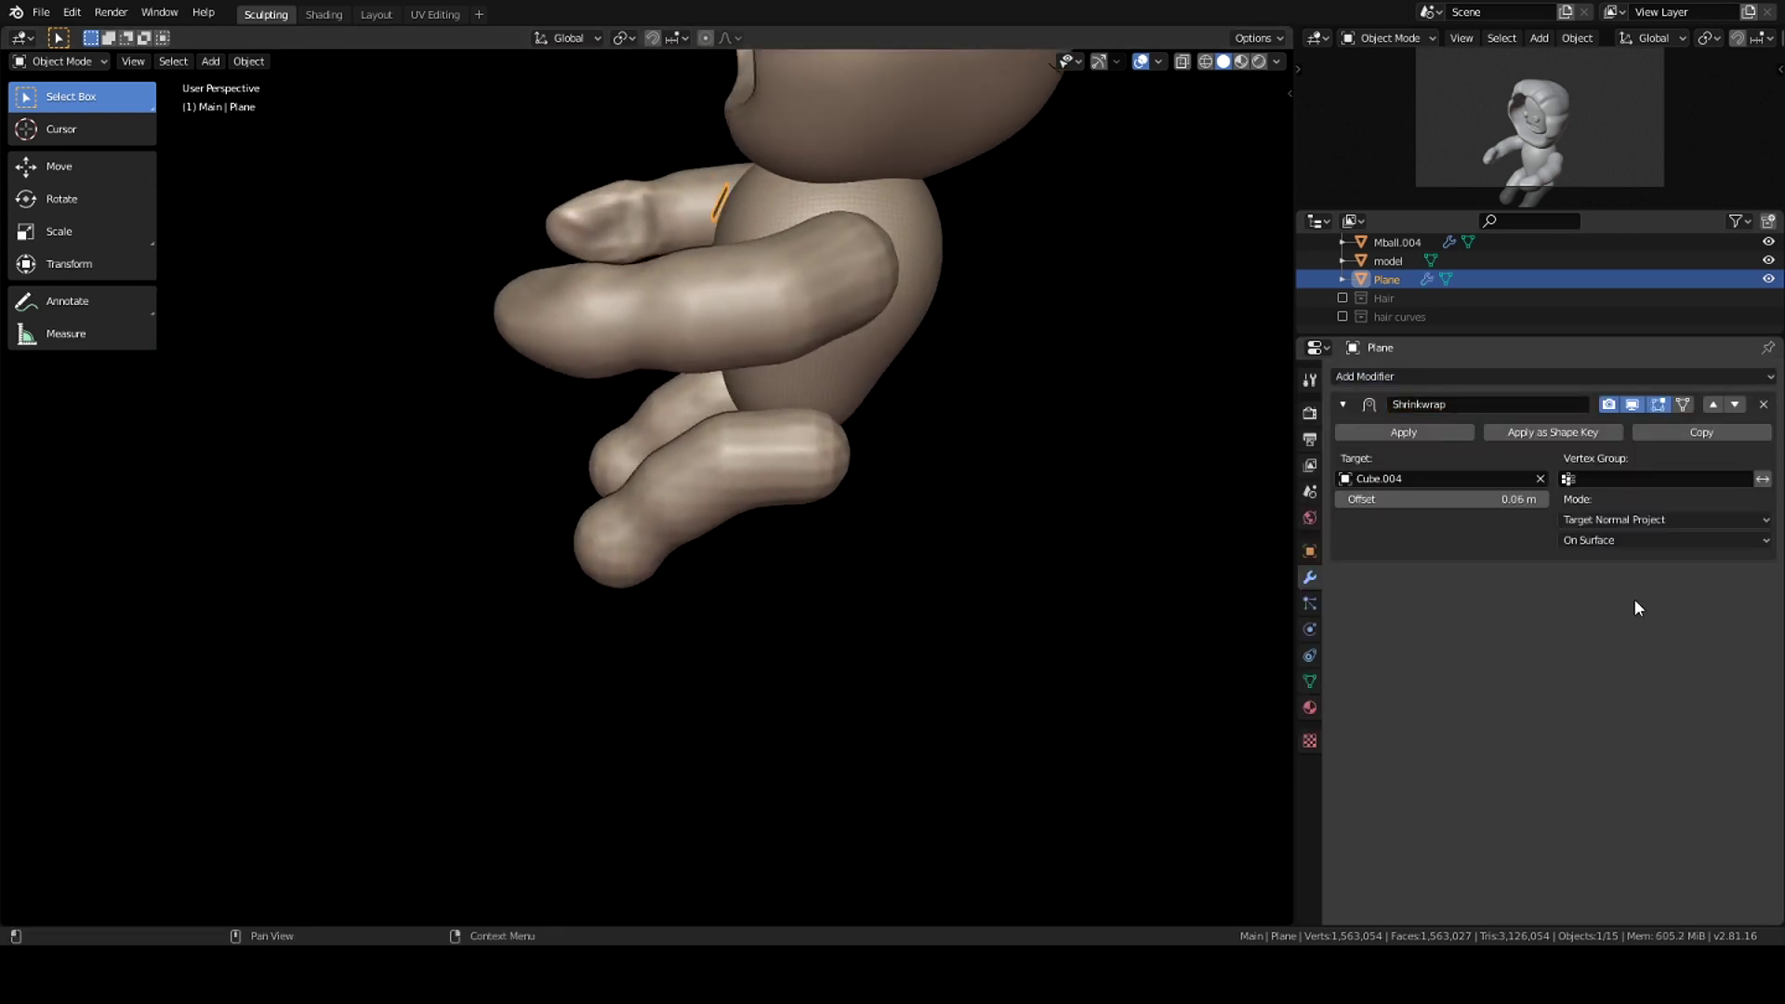
click(1613, 540)
drag(1441, 499, 1394, 499)
middle_drag(1116, 418, 1034, 388)
scroll(509, 360, up, 3)
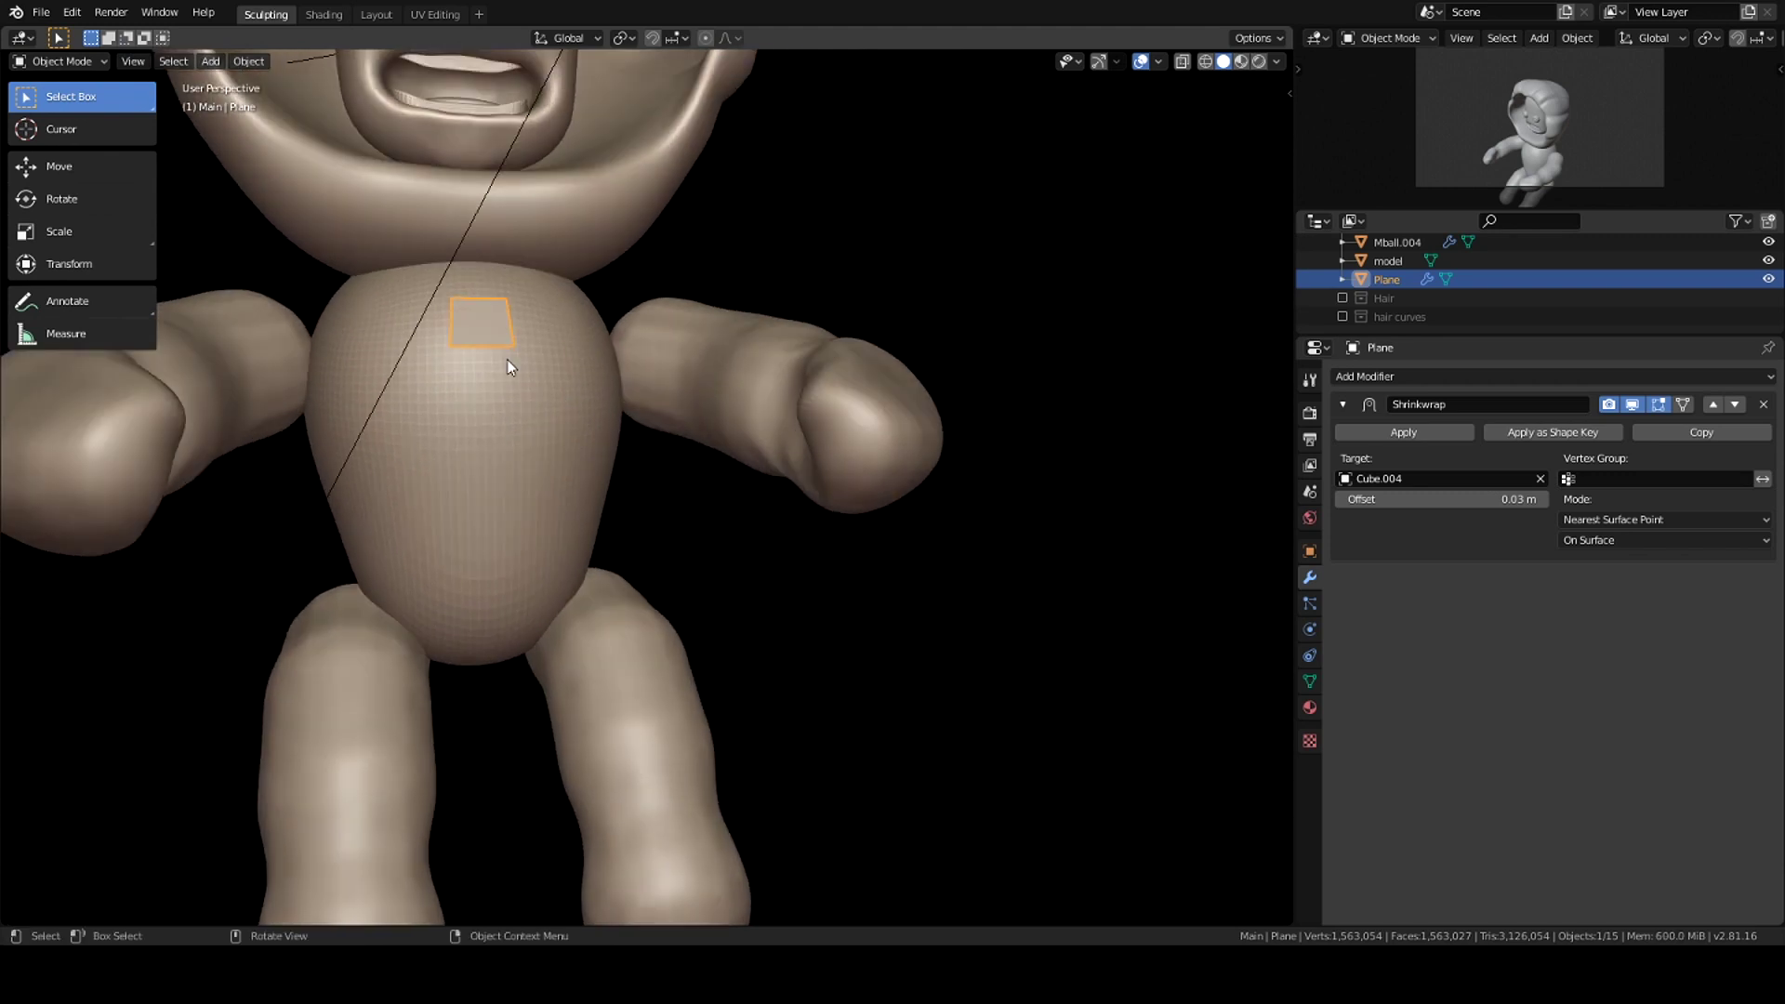
Step: Switch the viewport to Material Preview and save the file
key(2)
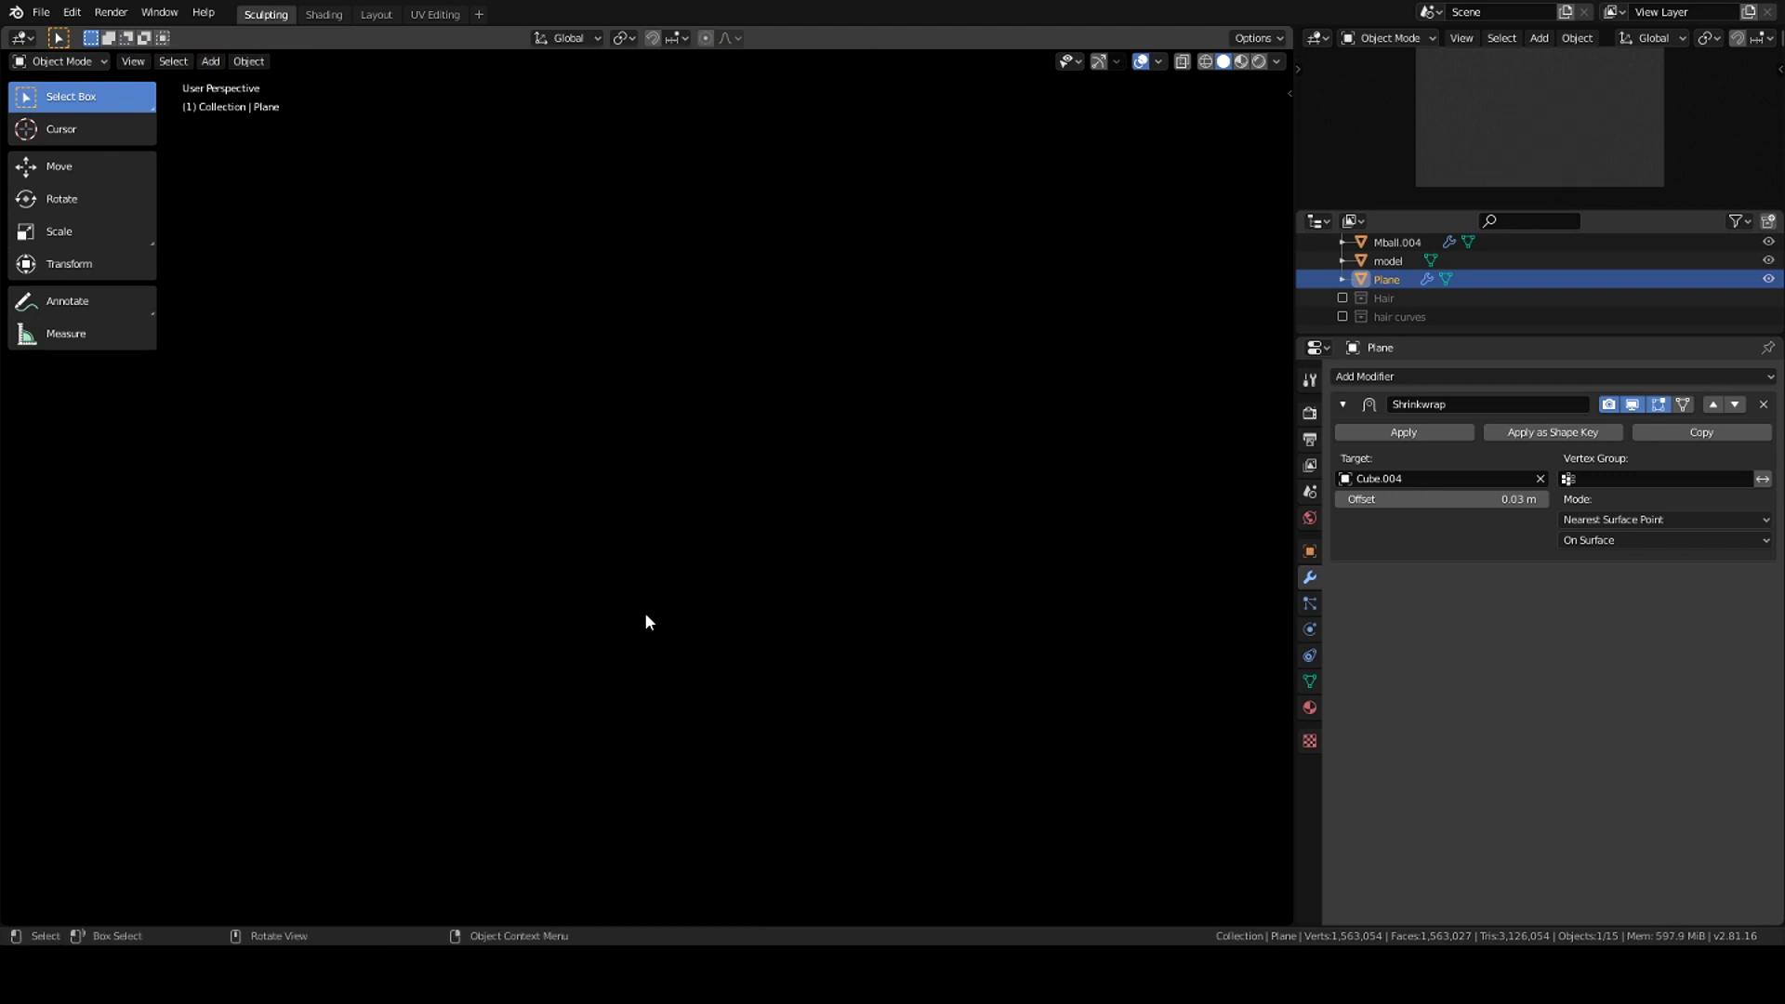
click(654, 725)
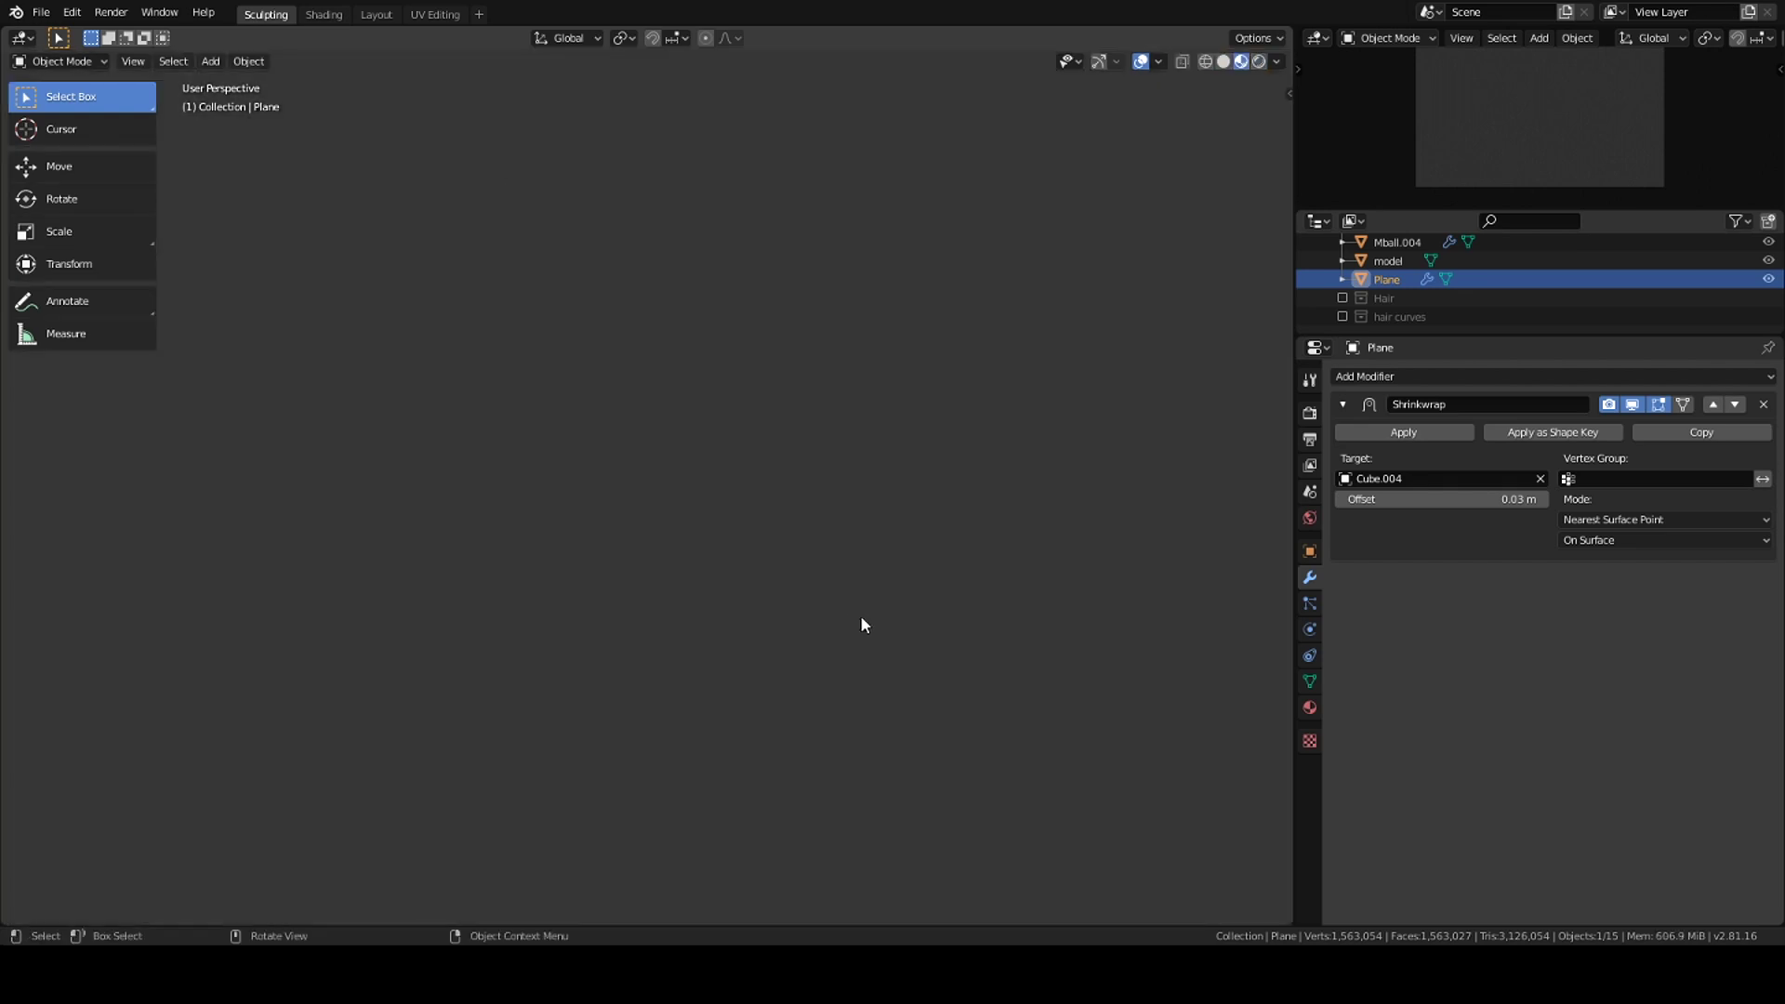
key(ctrl+Page_Down)
key(ctrl+Page_Down)
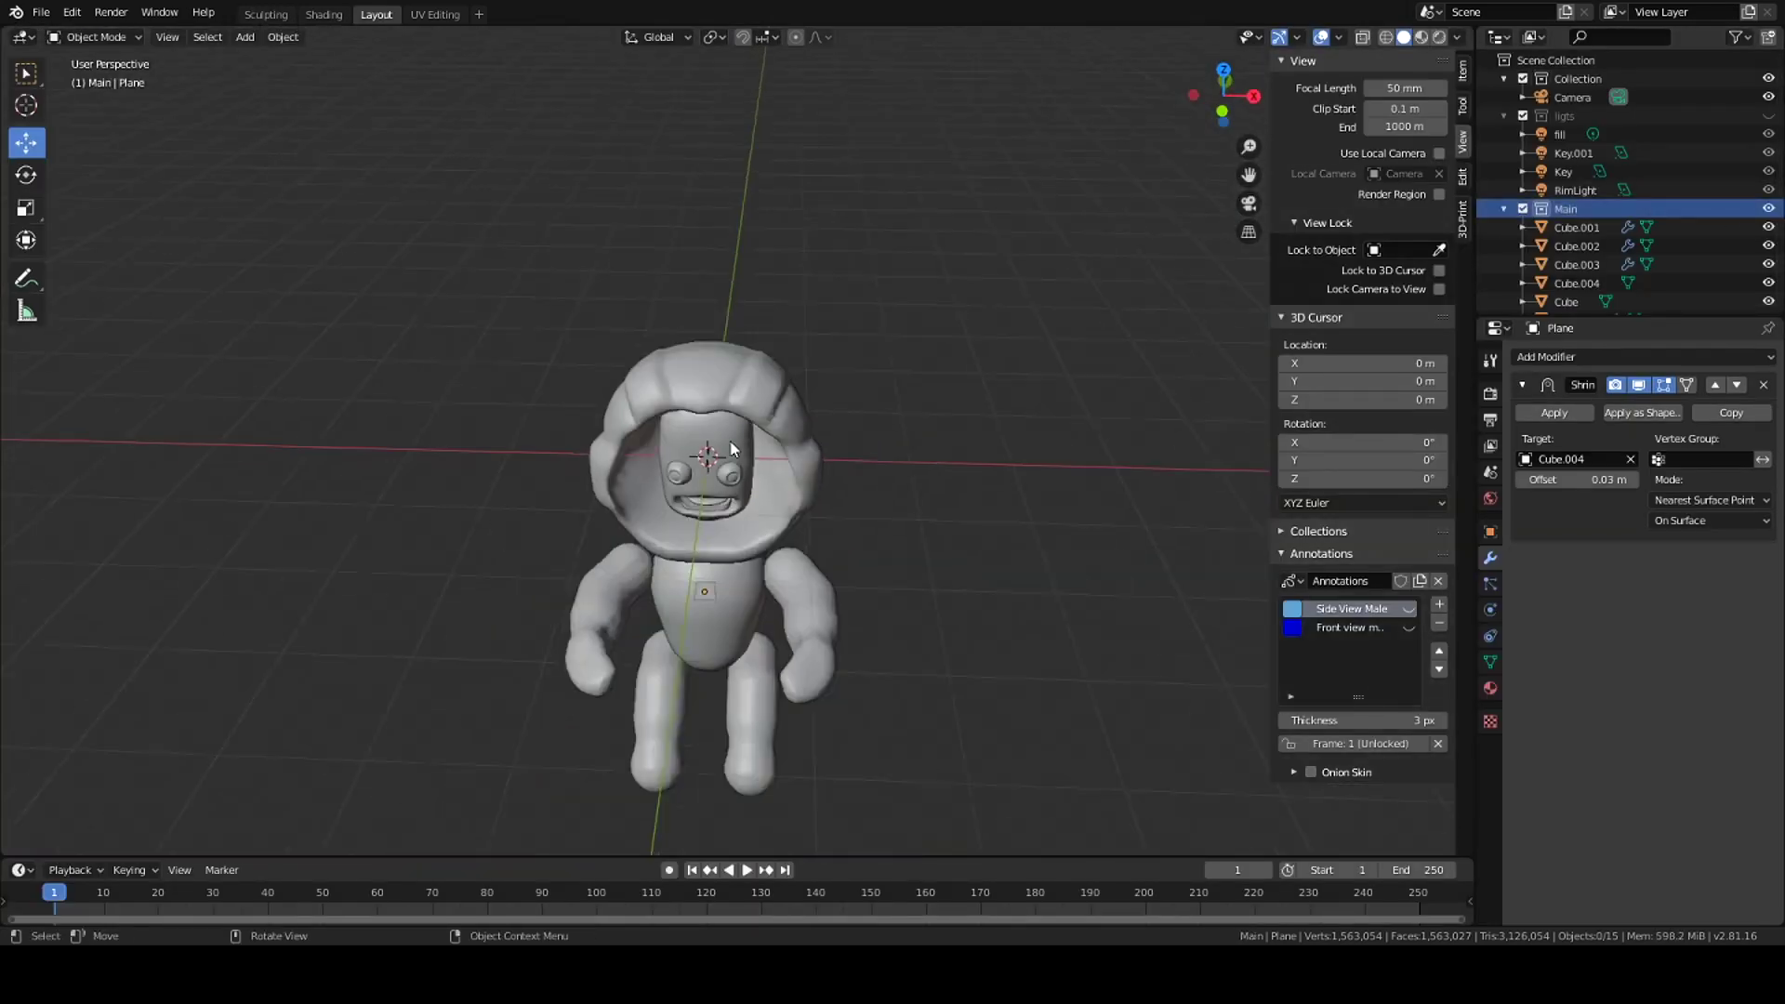
key(ctrl+s)
click(265, 14)
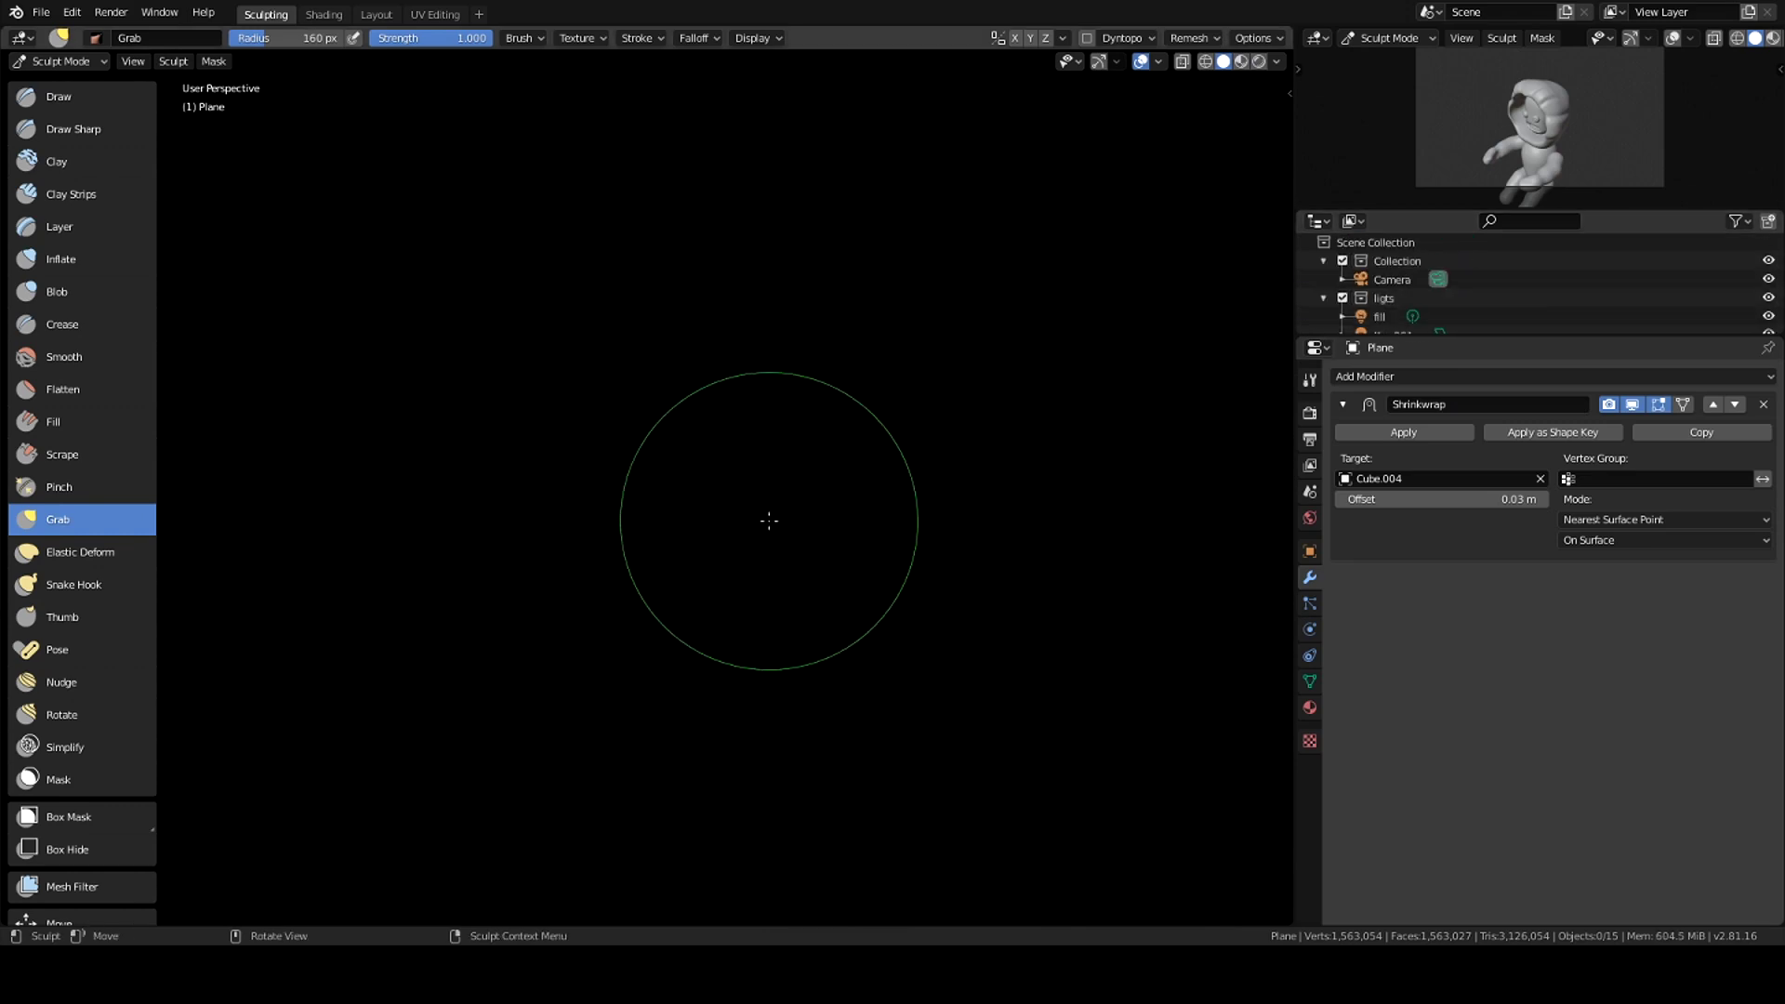
key(ctrl+Tab)
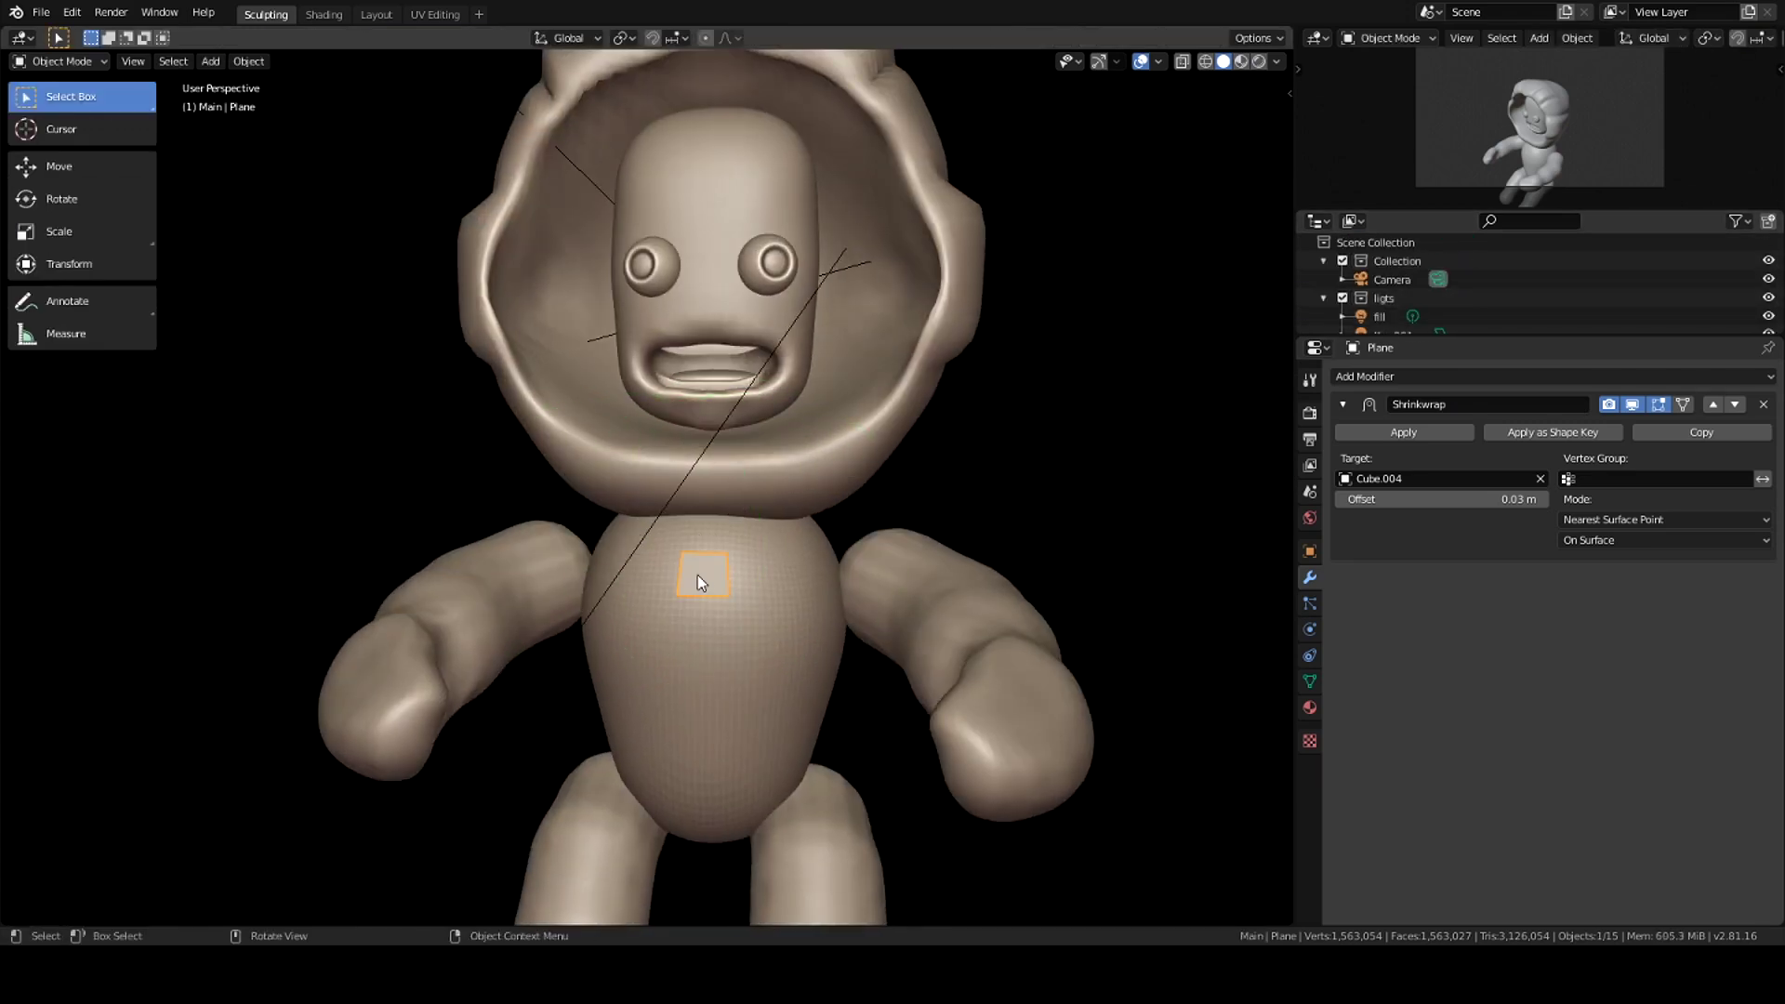
Step: Extrude the plane's bottom edge down the torso into a vertical strap
key(Tab)
click(701, 595)
middle_drag(702, 595, 717, 682)
key(e)
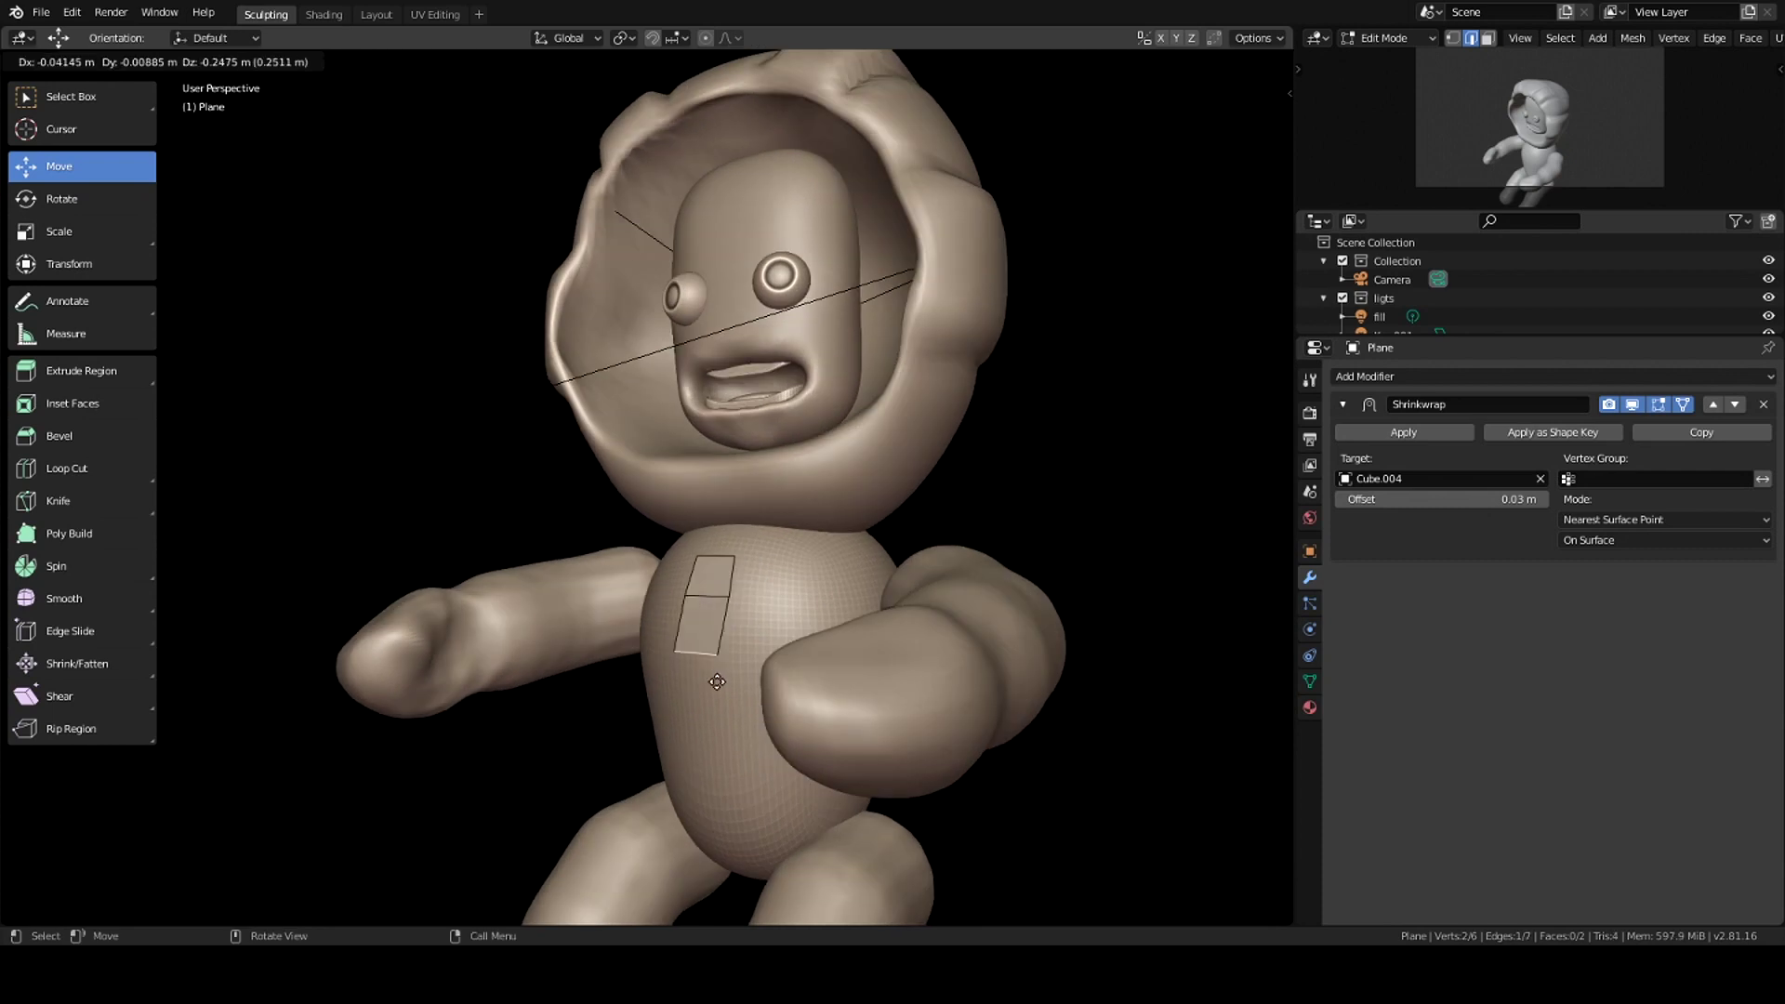
key(ctrl+z)
key(KP_1)
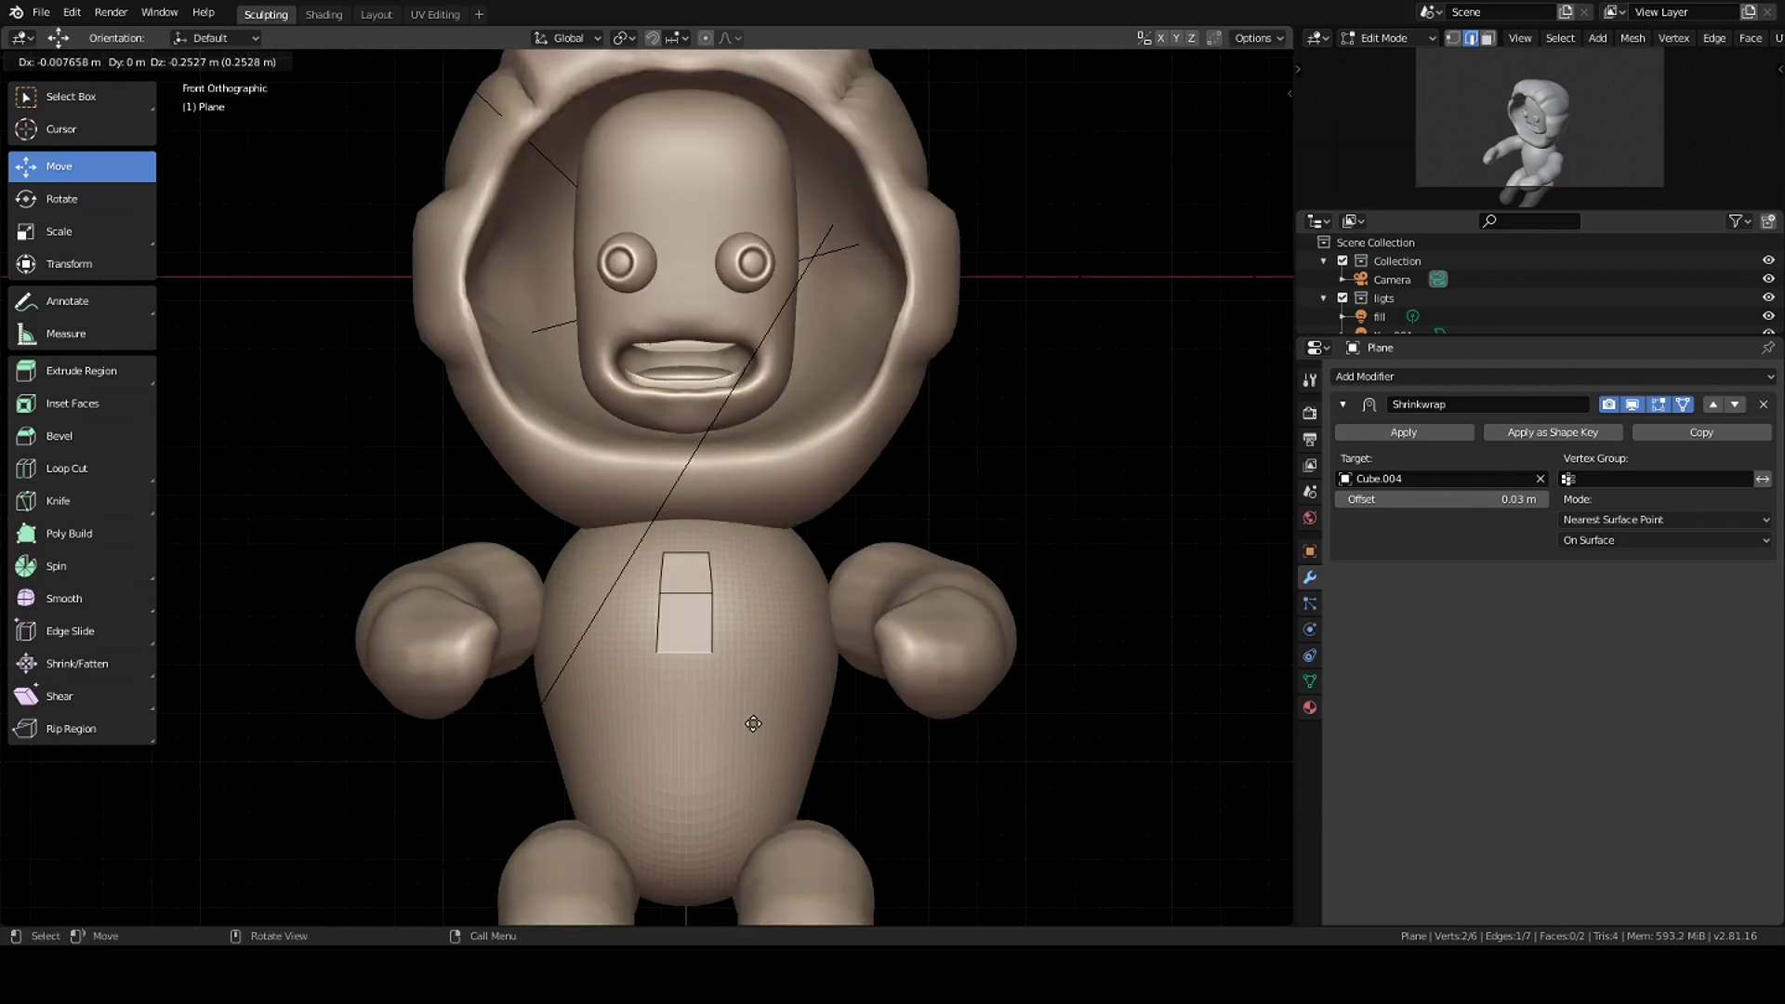
middle_drag(760, 790, 570, 802)
click(570, 801)
key(e)
click(671, 814)
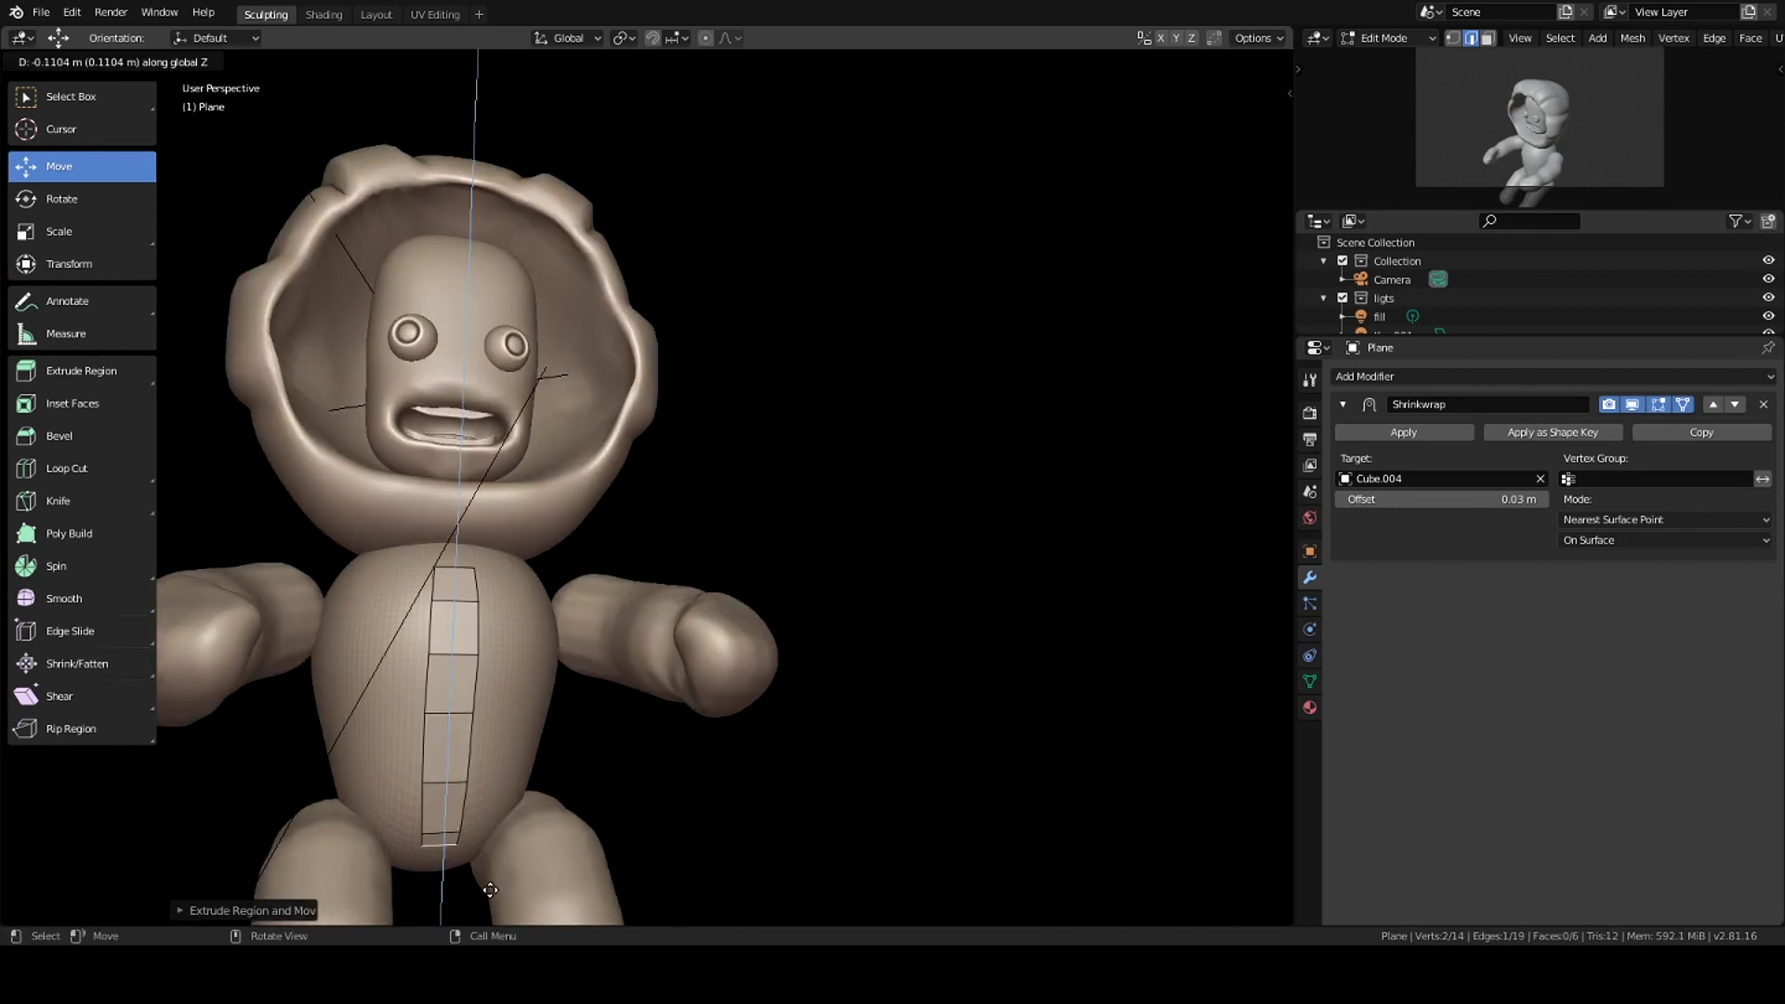
scroll(519, 549, up, 2)
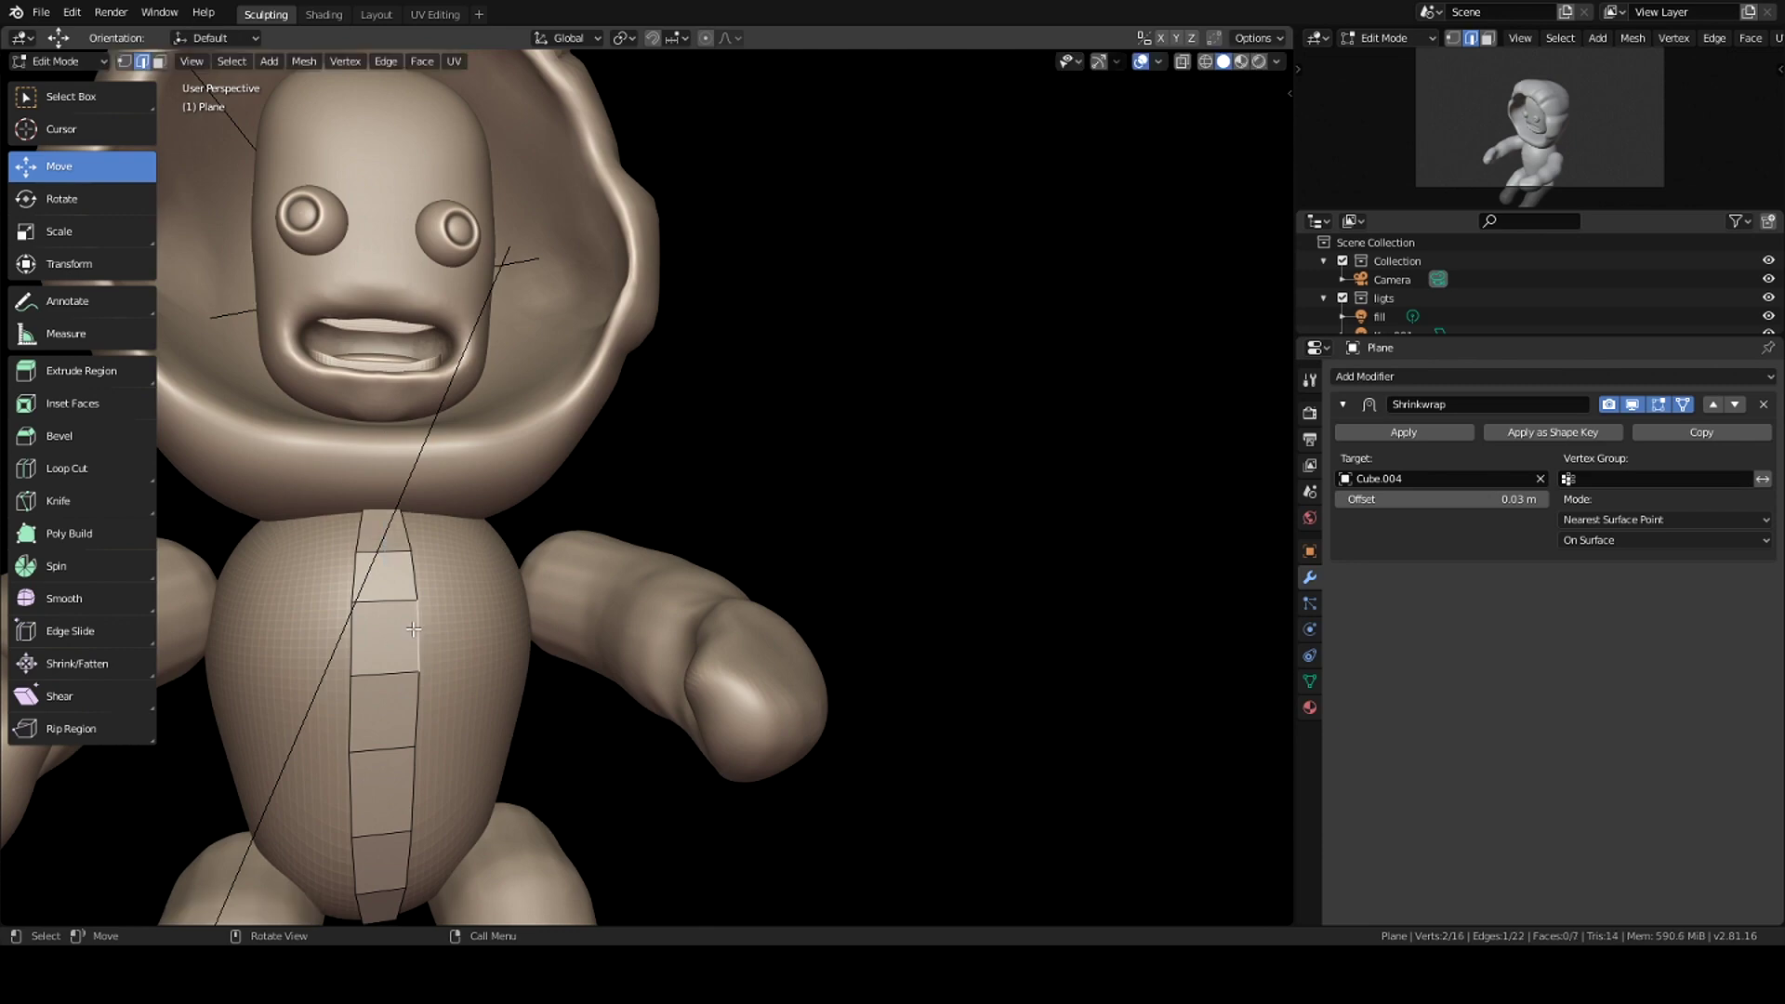
Step: Extrude a side edge into a belt around the belly, then add a Solidify modifier
click(713, 620)
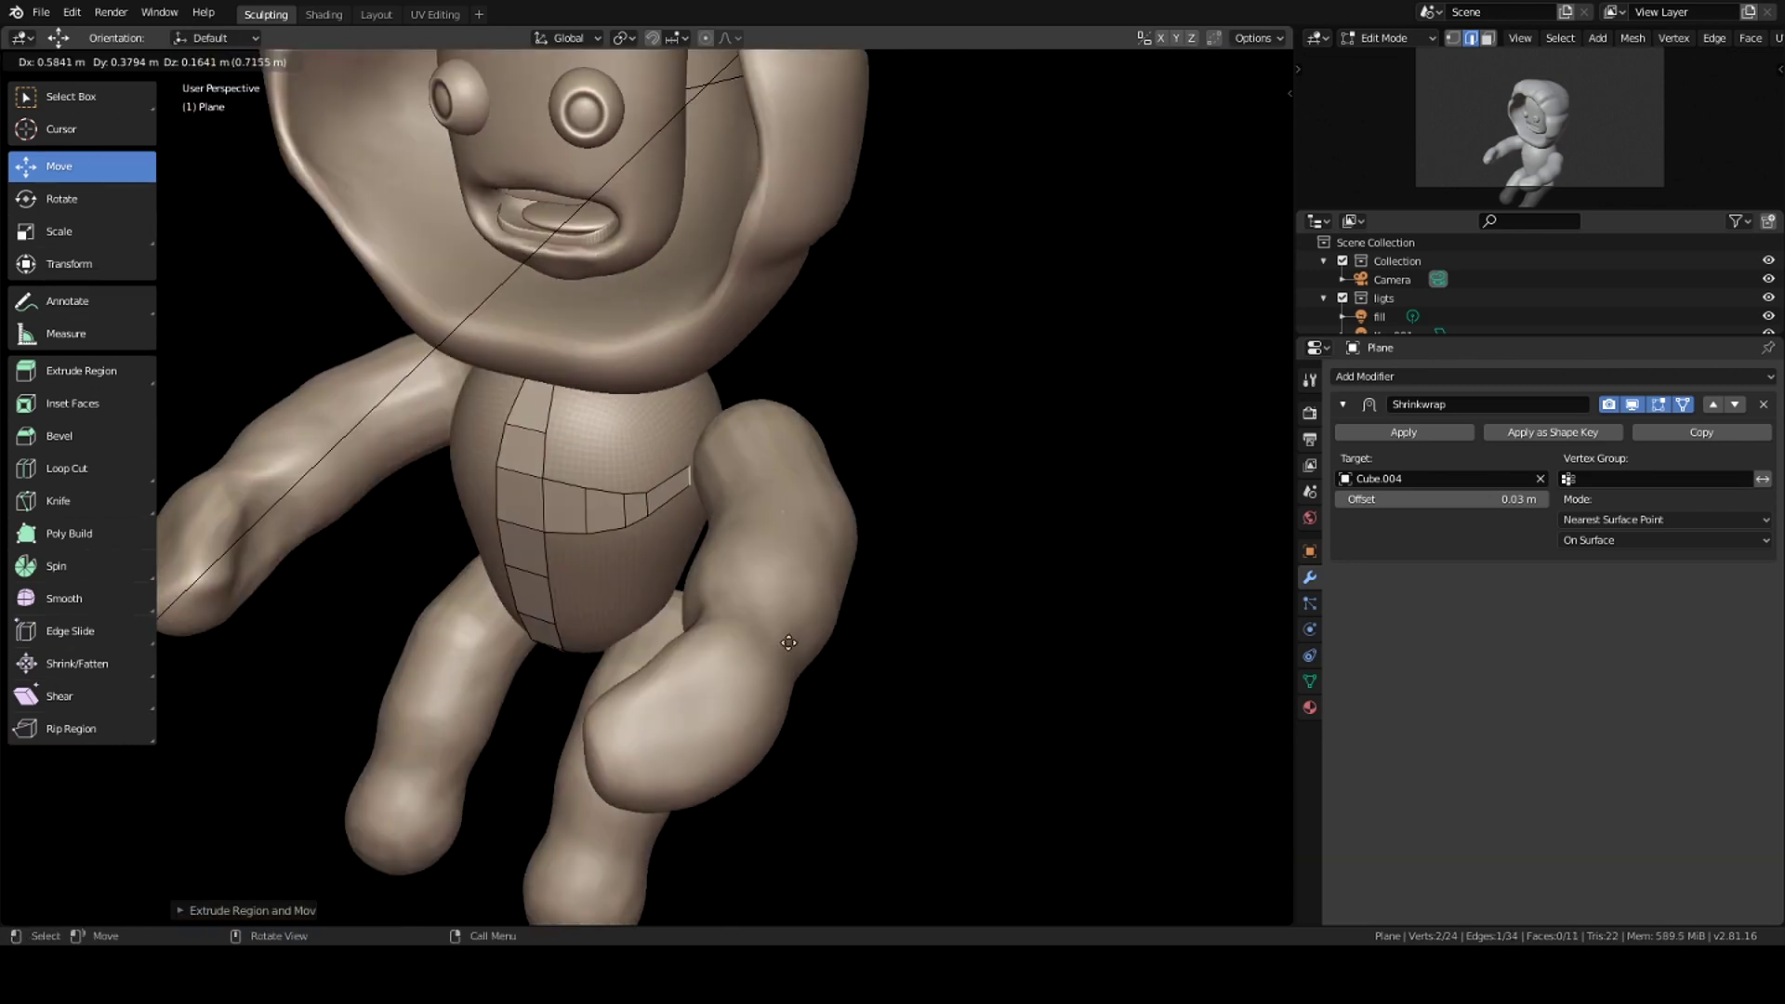
middle_drag(713, 620, 521, 595)
click(431, 595)
key(e)
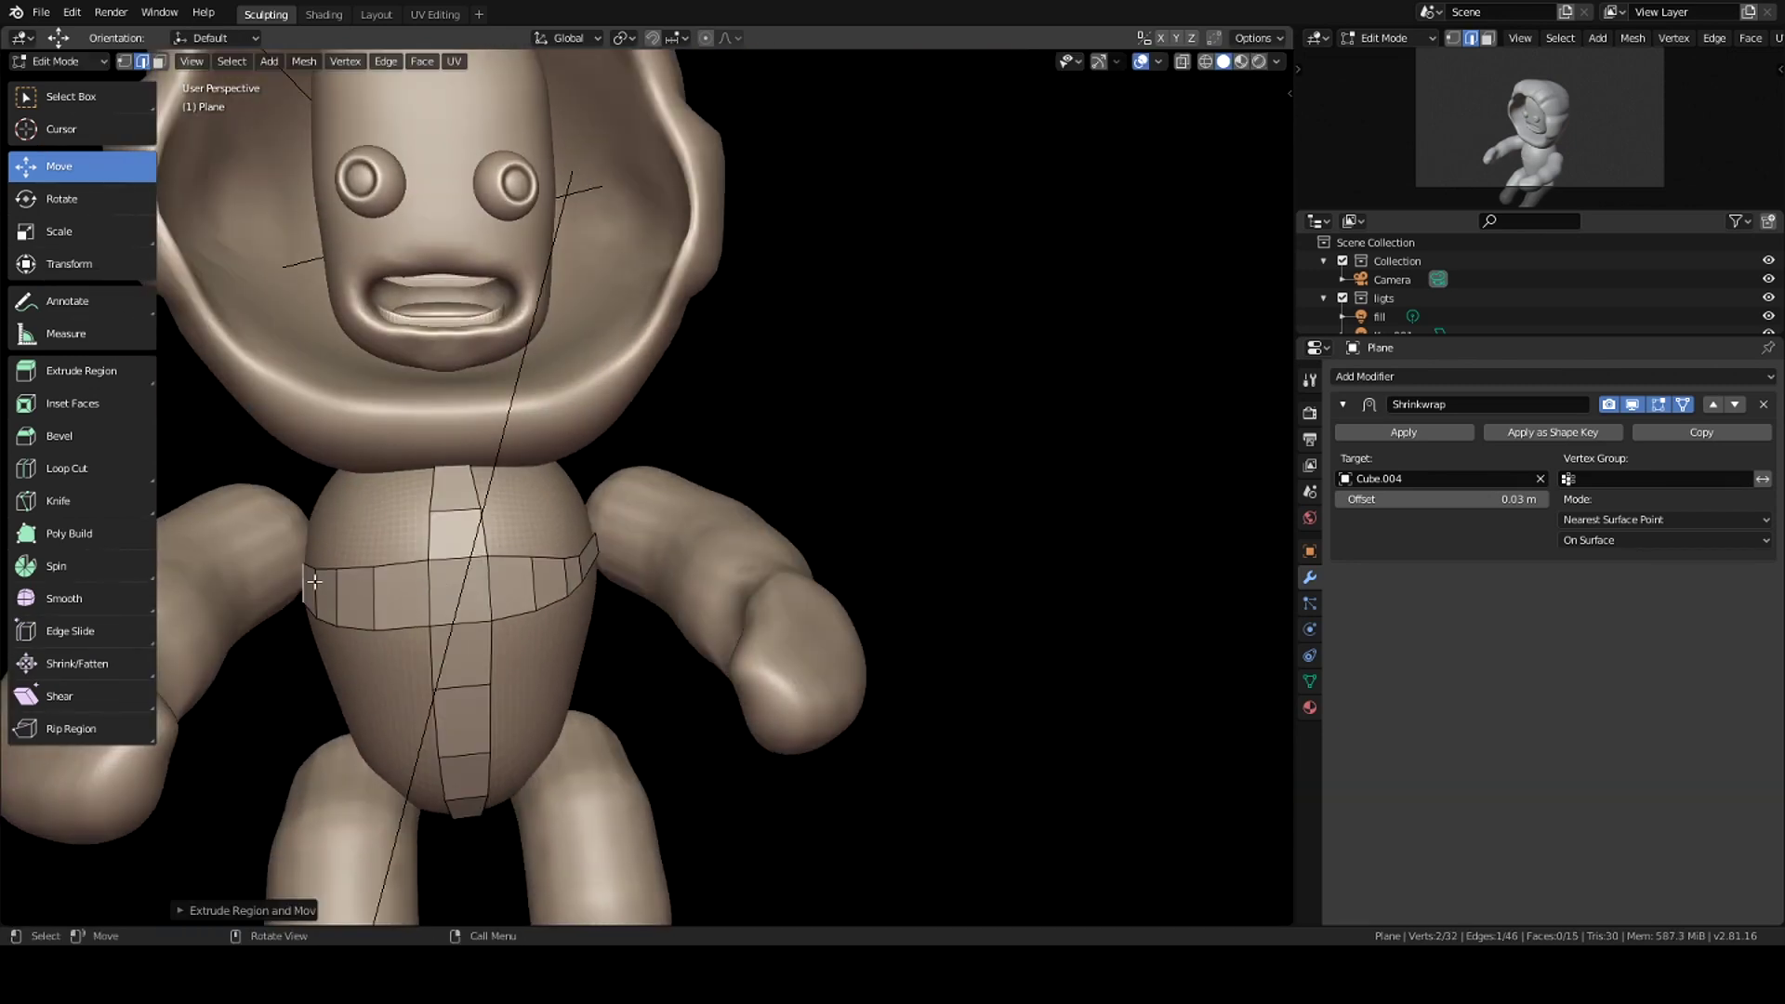
scroll(464, 592, down, 3)
mouse_move(470, 570)
middle_down()
mouse_move(784, 642)
mouse_move(893, 614)
middle_up()
click(1404, 432)
key(g)
key(Escape)
key(Tab)
click(1395, 376)
click(1421, 660)
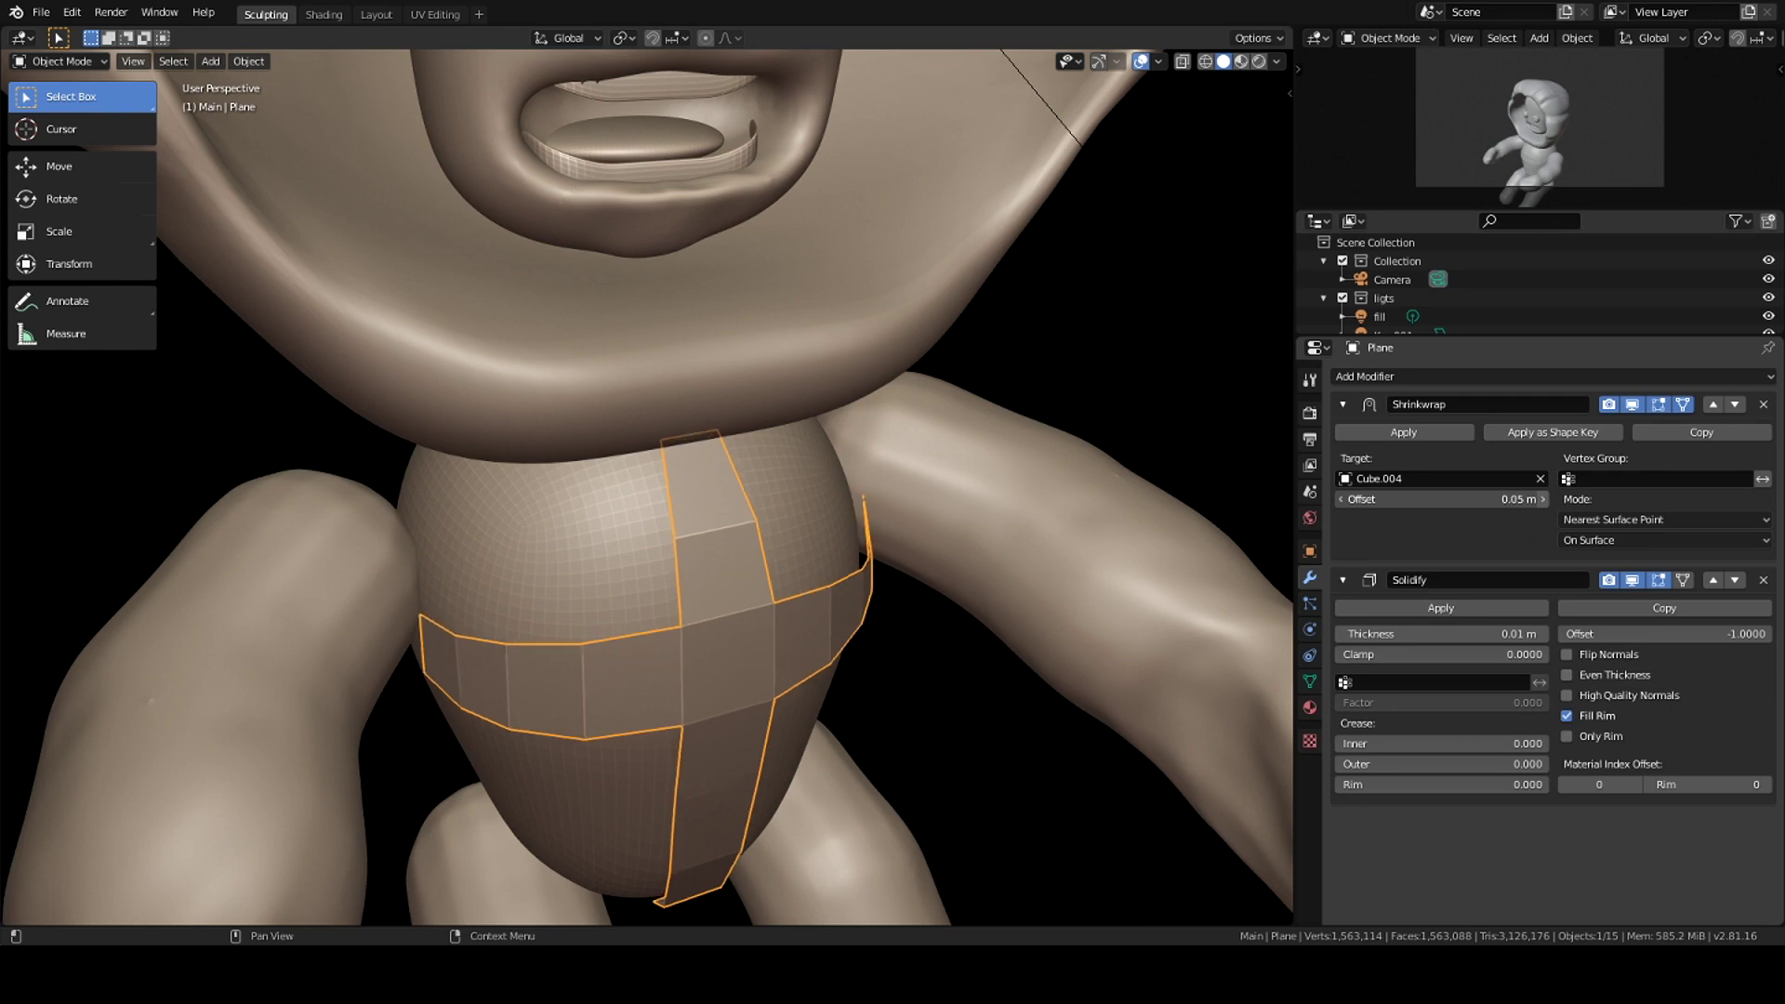
Step: Raise the wrap offset and give the straps an even 0.25 m Solidify thickness
middle_drag(707, 651, 836, 786)
drag(1431, 499, 1443, 539)
click(1343, 404)
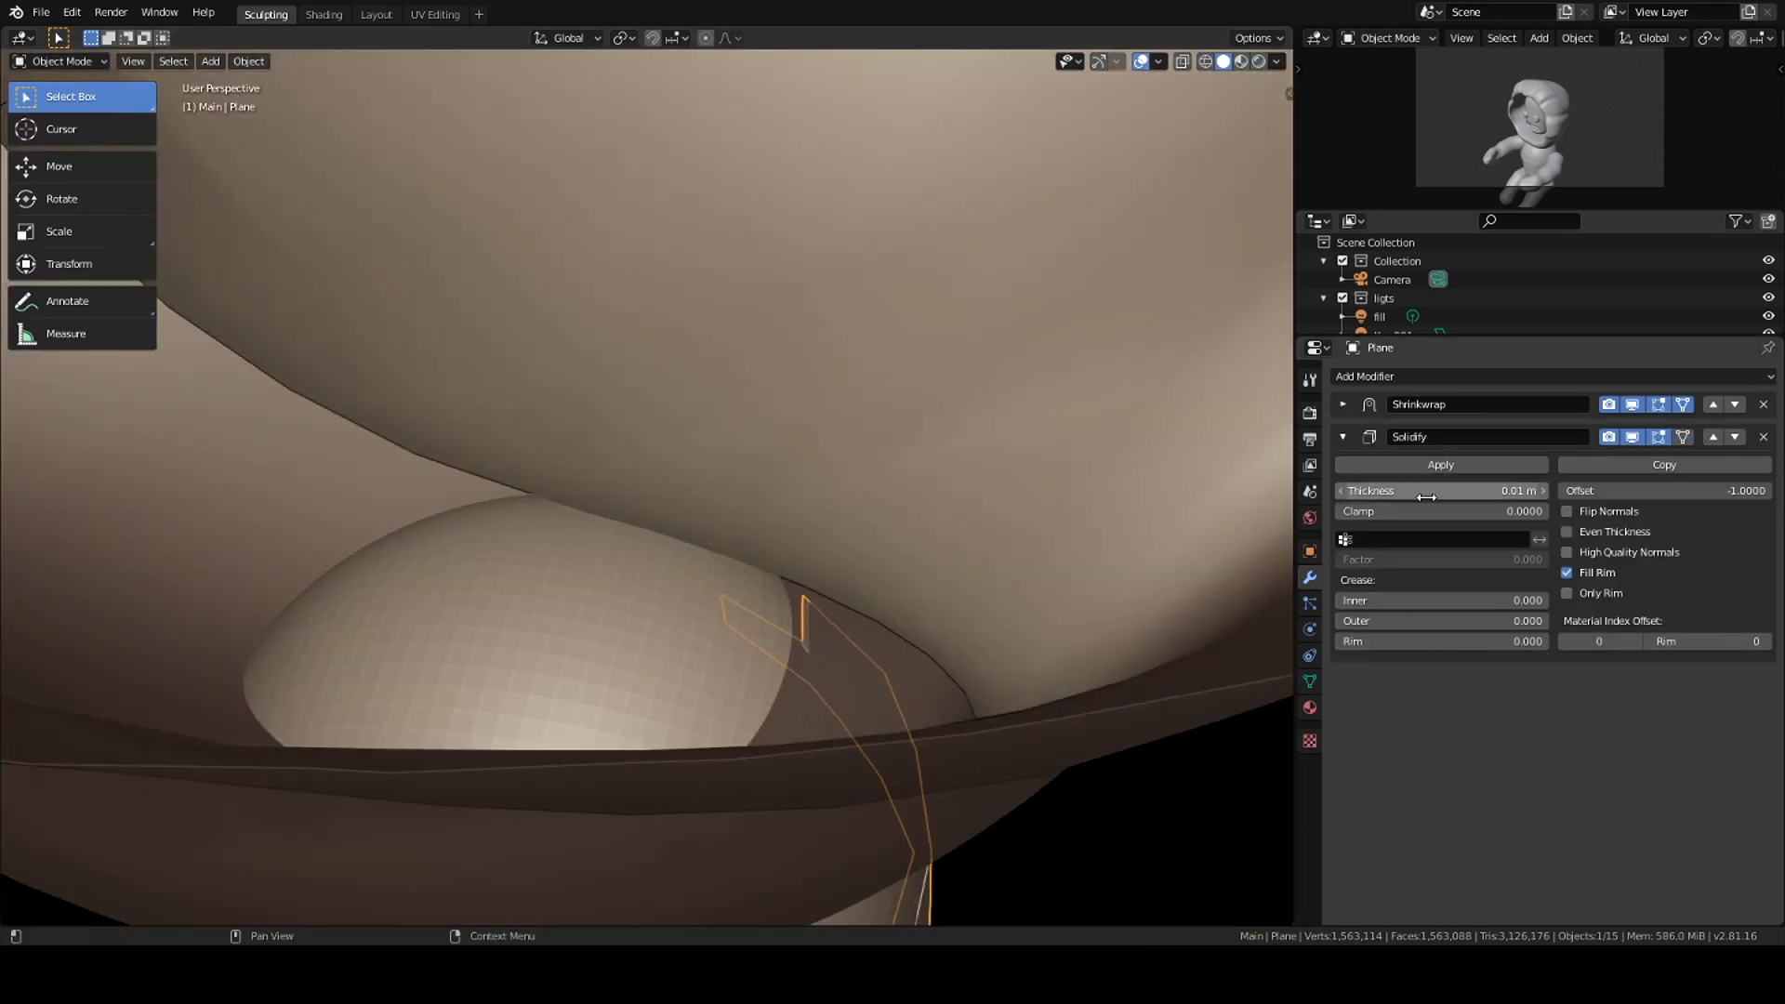
scroll(1058, 722, down, 5)
middle_drag(1058, 722, 856, 556)
scroll(857, 556, up, 3)
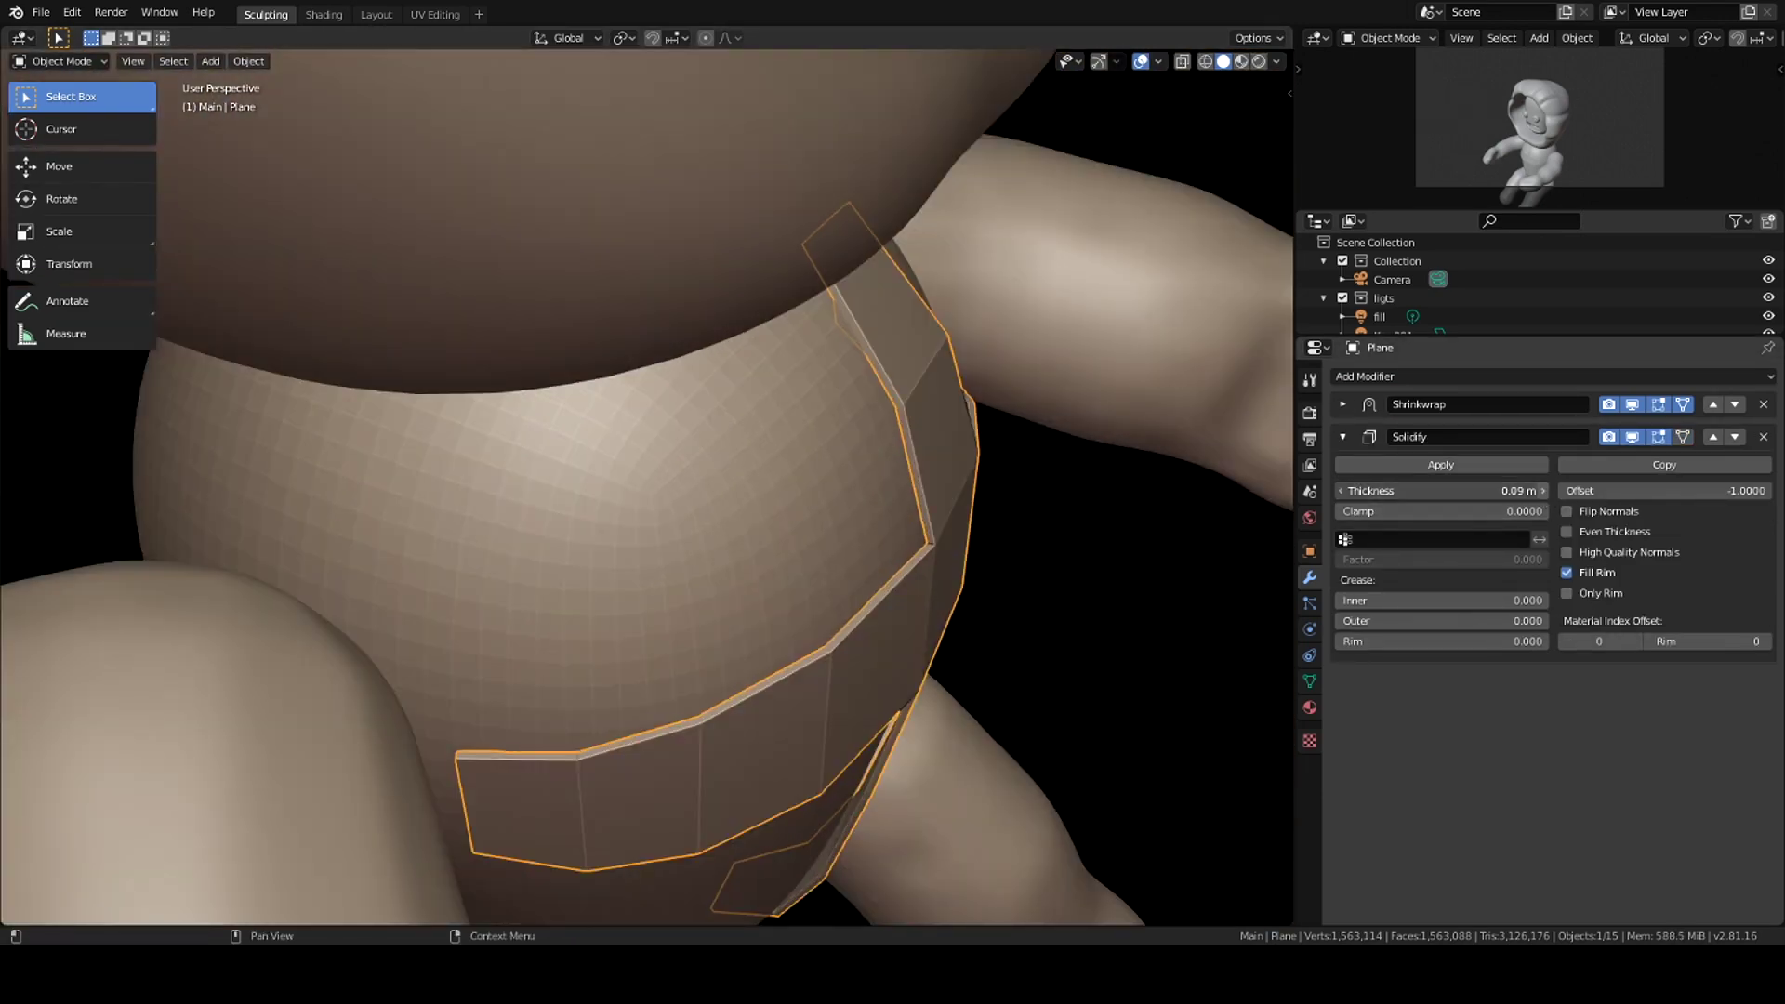
drag(1351, 493, 1343, 493)
key(ctrl+s)
mouse_move(837, 521)
middle_down()
mouse_move(946, 521)
mouse_move(1067, 623)
mouse_move(1134, 725)
middle_up()
click(1566, 531)
scroll(1004, 660, down, 3)
Step: Add a loop cut through the strap and delete the left half of the mesh
key(Tab)
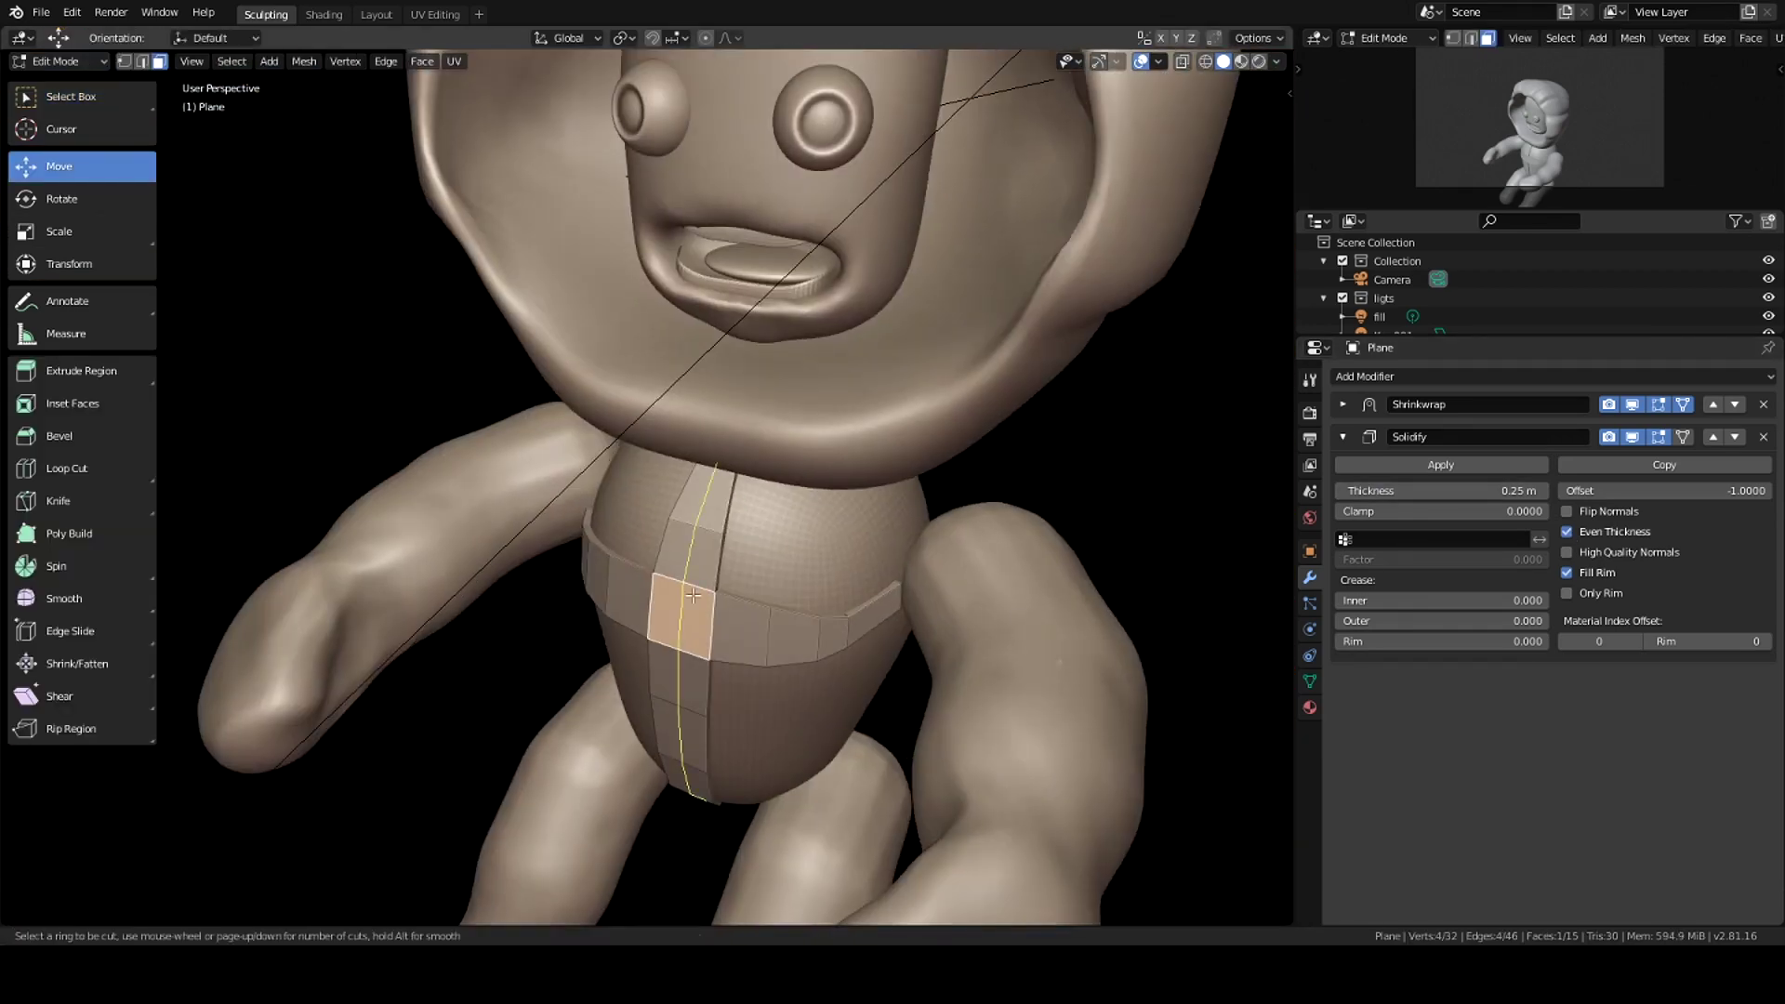
key(grave)
click(716, 530)
key(1)
key(a)
drag(450, 521, 684, 874)
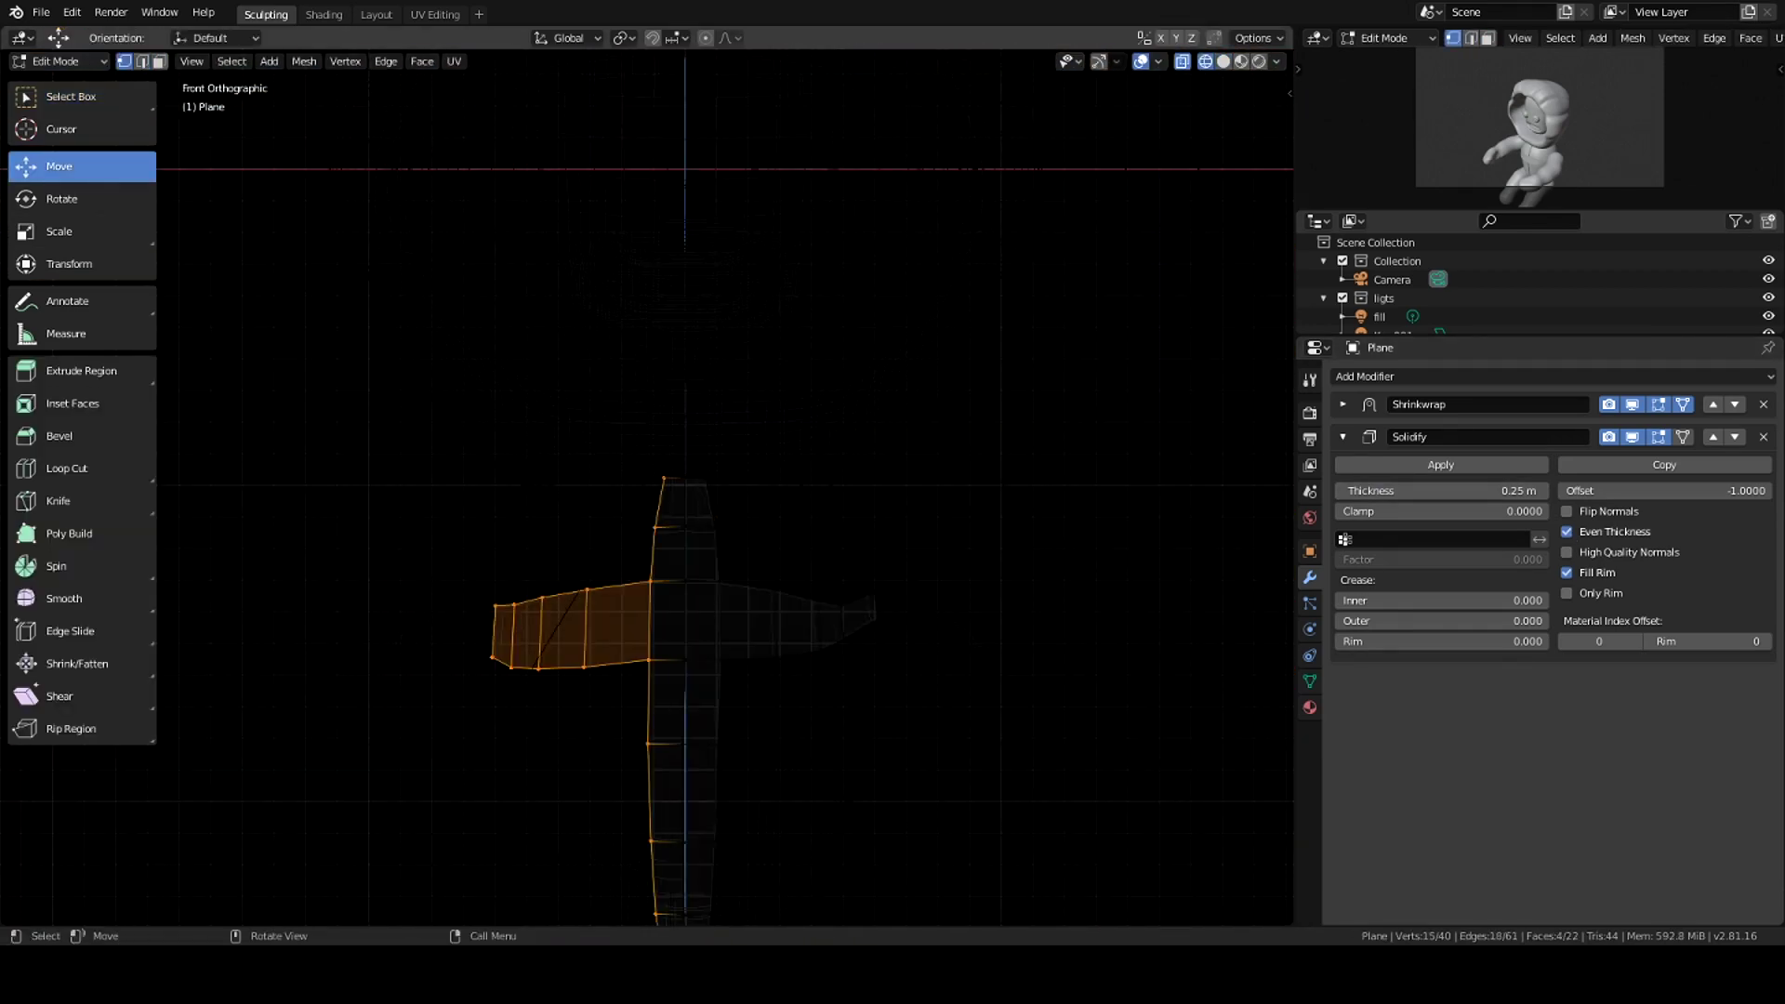
drag(427, 227, 657, 868)
key(x)
click(841, 785)
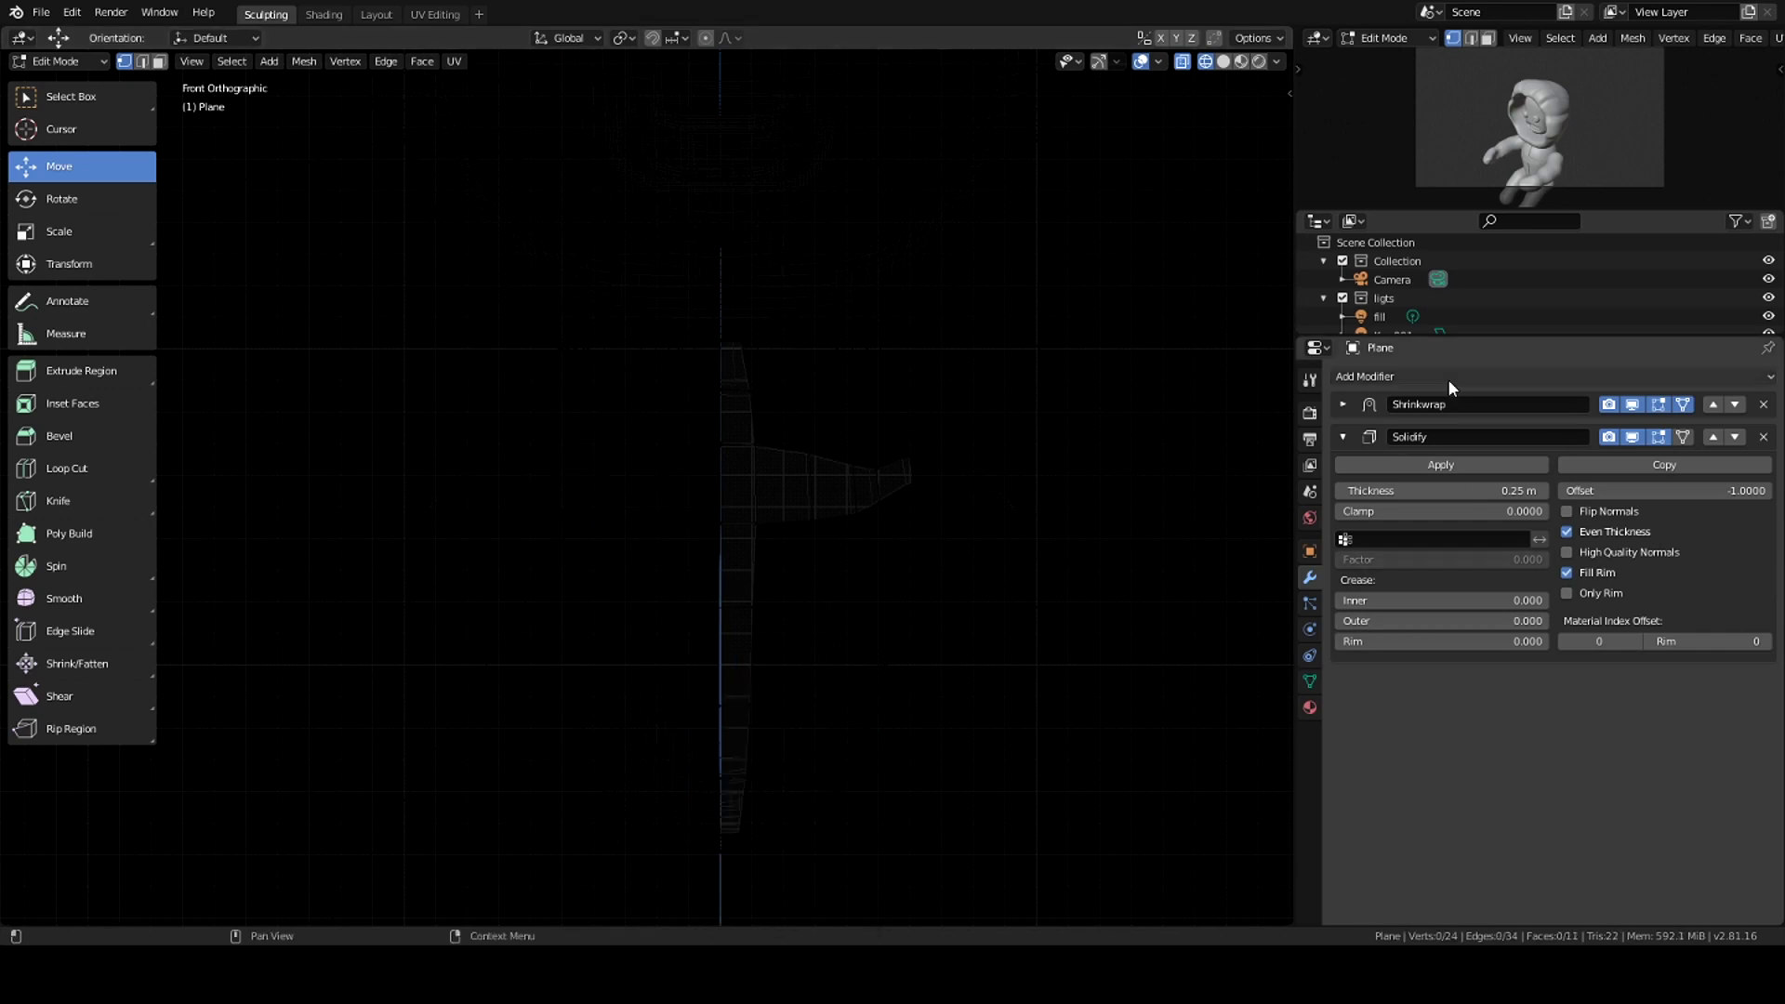
Step: Add a Mirror modifier with Clipping and extrude the strap's end edge
click(1365, 375)
click(1395, 538)
key(shift+z)
mouse_move(836, 558)
middle_down()
mouse_move(927, 563)
mouse_move(944, 449)
mouse_move(836, 478)
middle_up()
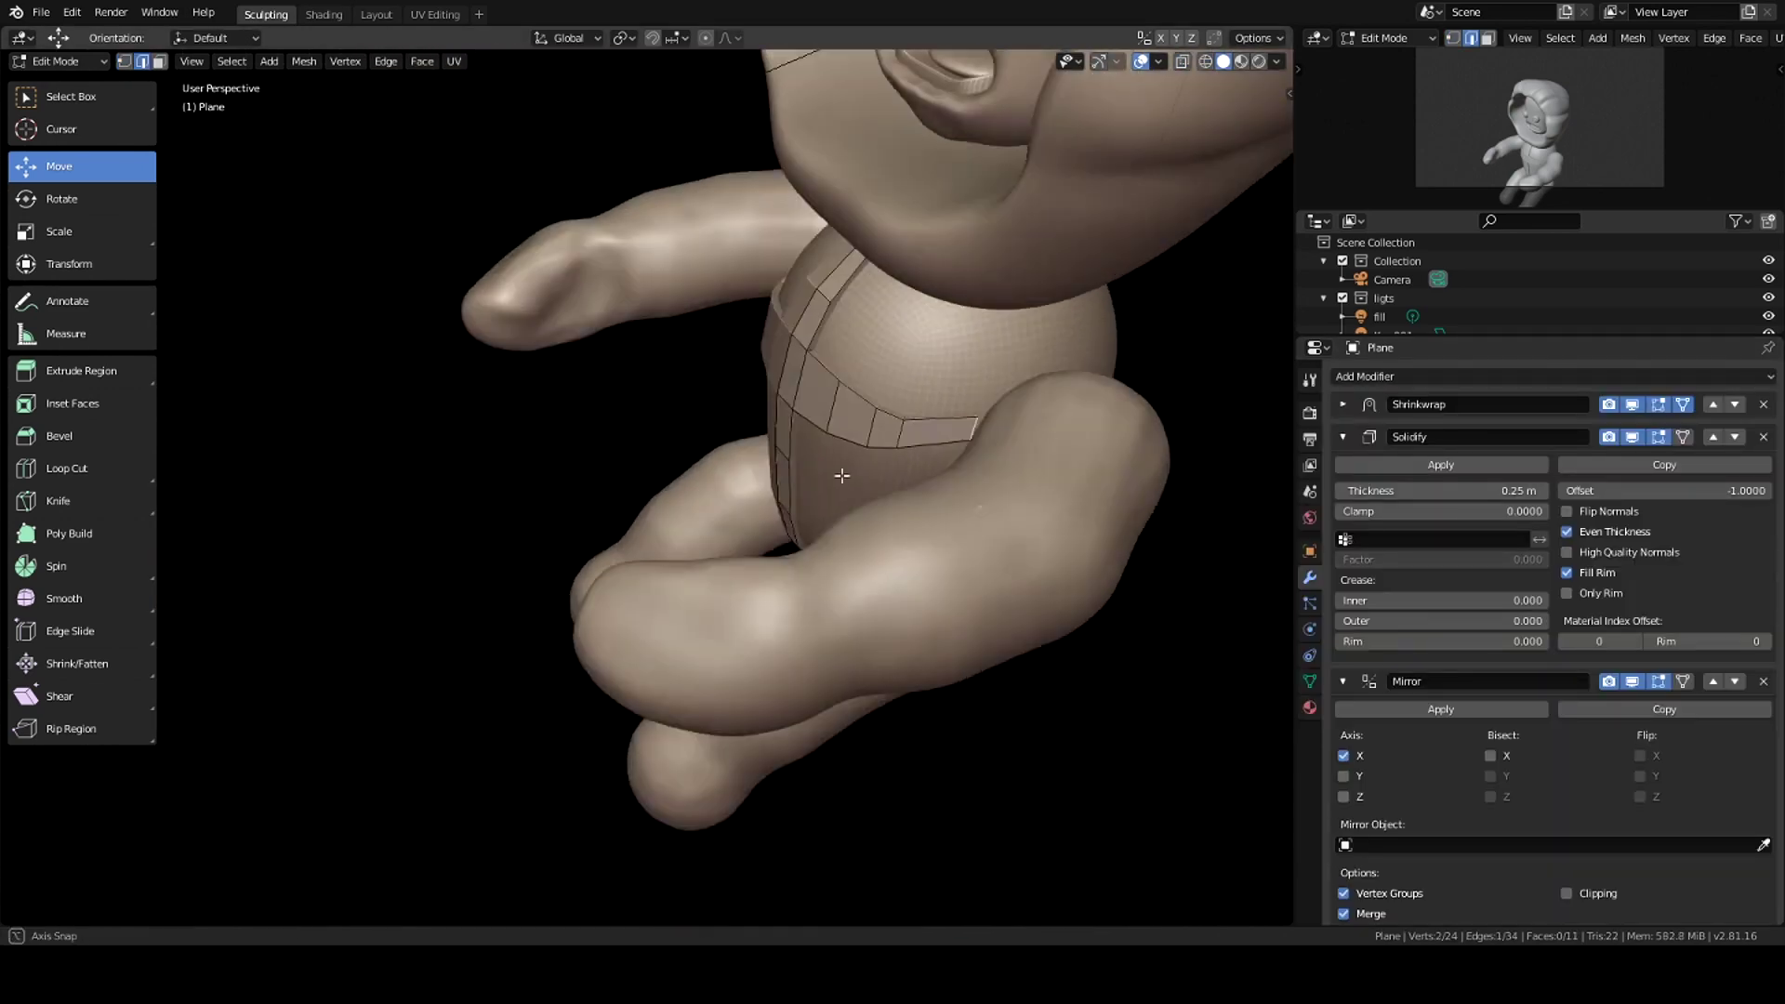
click(1022, 558)
key(e)
middle_drag(1132, 613, 1251, 529)
ctrl+click(1104, 554)
scroll(1601, 771, down, 2)
click(1566, 818)
scroll(1215, 558, up, 2)
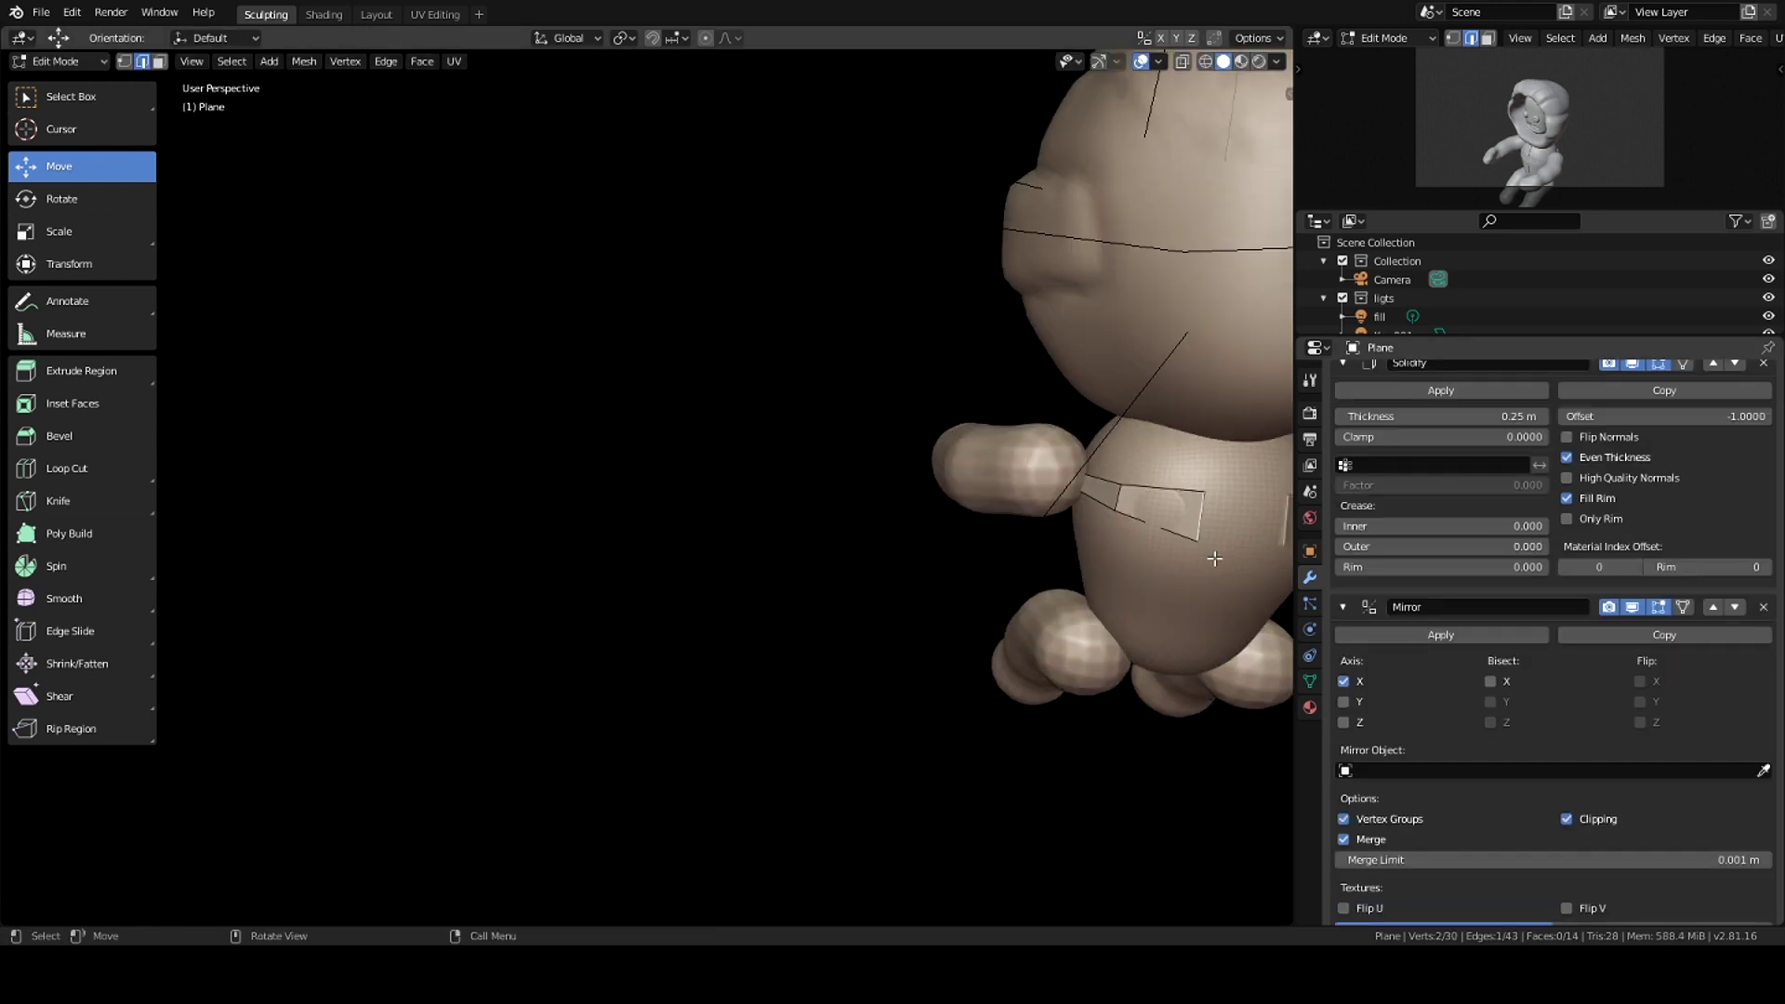
Step: Move the strap vertices around the torso and save the project
click(46, 564)
scroll(1002, 558, down, 2)
mouse_move(911, 558)
middle_down()
mouse_move(1001, 559)
mouse_move(1082, 518)
middle_up()
right_click(1076, 567)
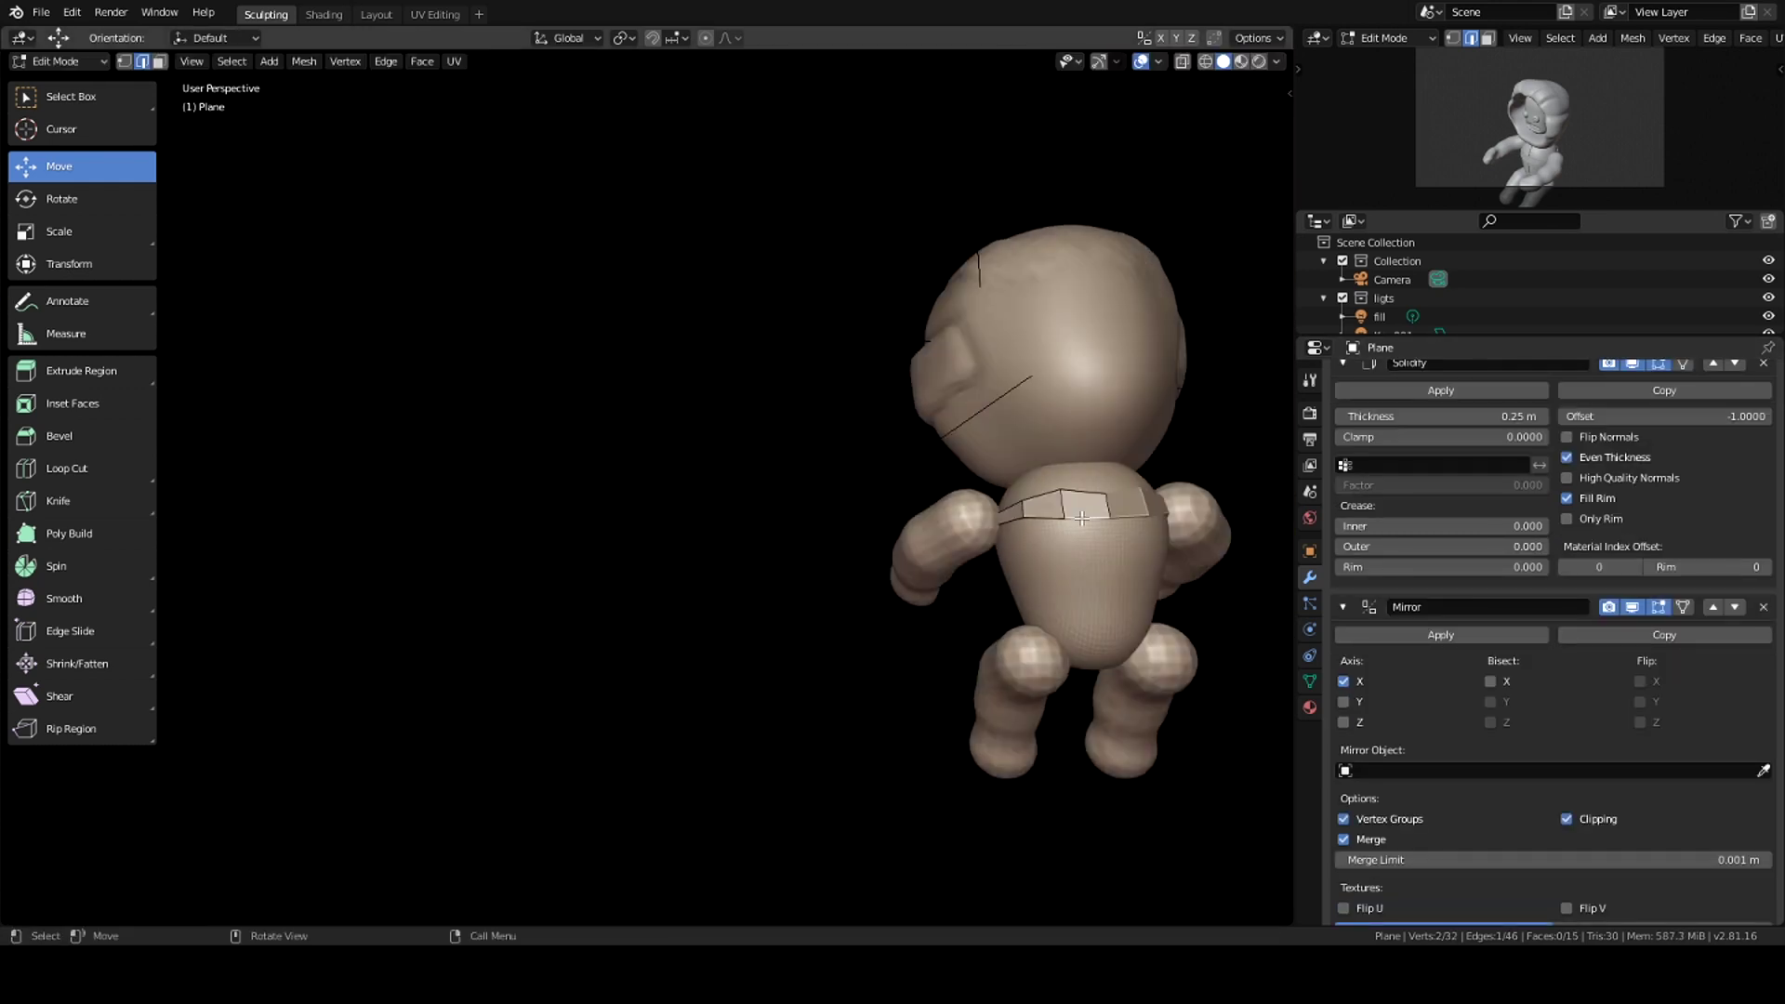
mouse_move(1088, 731)
middle_down()
mouse_move(996, 598)
mouse_move(827, 641)
mouse_move(1091, 657)
mouse_move(1068, 585)
mouse_move(879, 619)
mouse_move(1092, 610)
mouse_move(959, 452)
mouse_move(882, 589)
middle_up()
ctrl+right_click(823, 641)
click(820, 626)
key(ctrl+s)
key(Tab)
Step: Add a cube, raise it and flatten it along Z into a base plate
key(shift+a)
click(1121, 604)
key(g)
key(z)
click(909, 796)
middle_drag(909, 796, 949, 236)
key(KP_1)
key(s)
key(z)
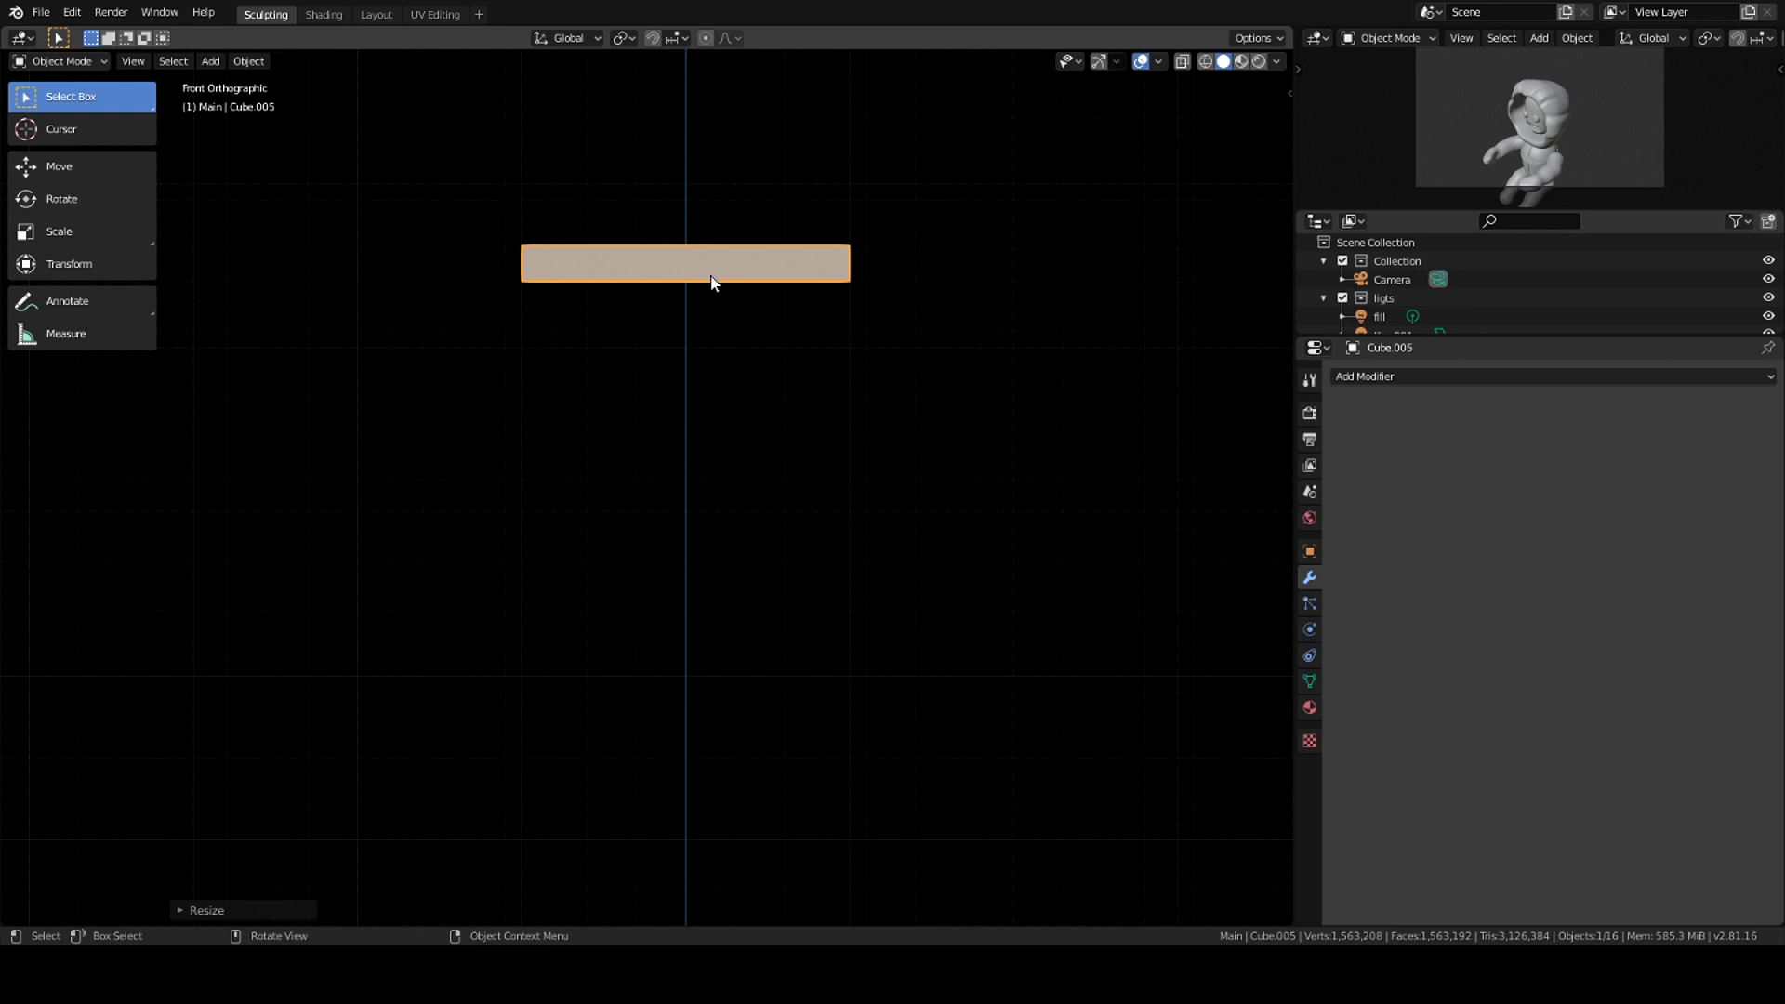
Step: Slide the flat plate along X from the top view and frame it
middle_drag(797, 346, 761, 569)
key(g)
key(x)
key(Escape)
key(KP_7)
key(g)
key(x)
click(1187, 603)
key(KP_Decimal)
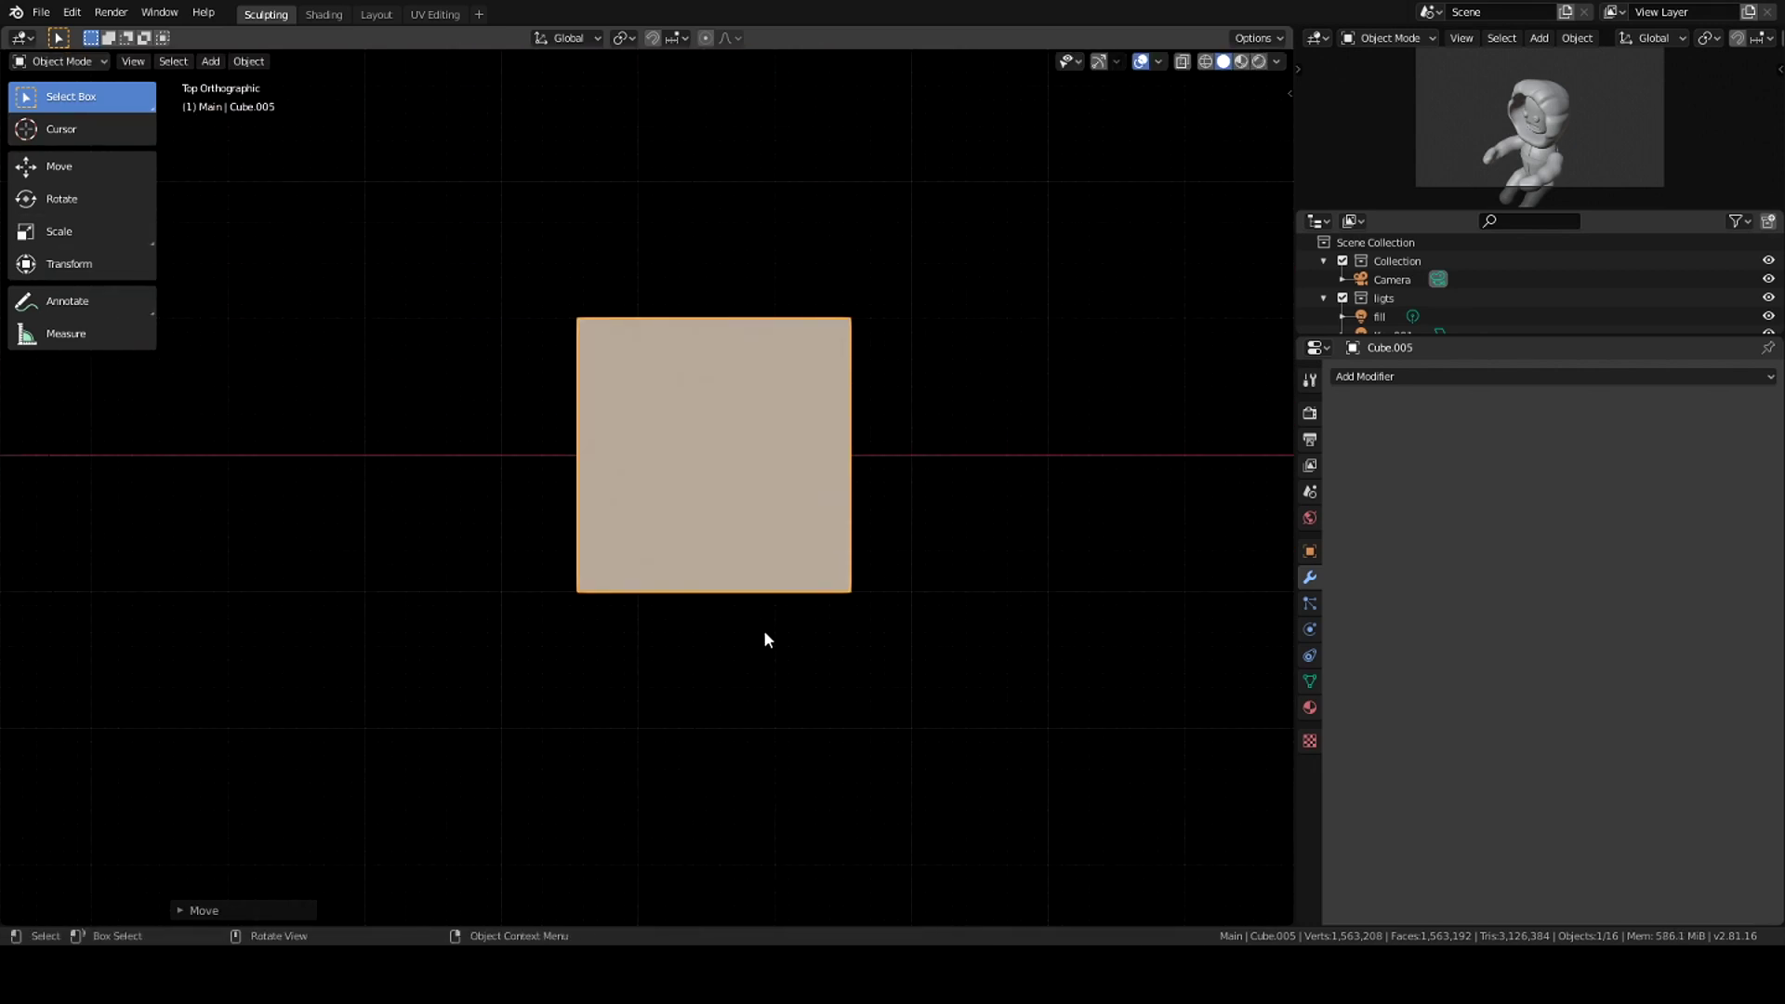
middle_drag(762, 629, 757, 589)
Step: Add a second cube, scale it into an upright block and move it aside along X
key(shift+a)
click(818, 509)
mouse_move(818, 510)
middle_down()
mouse_move(1095, 510)
mouse_move(798, 506)
middle_up()
key(KP_1)
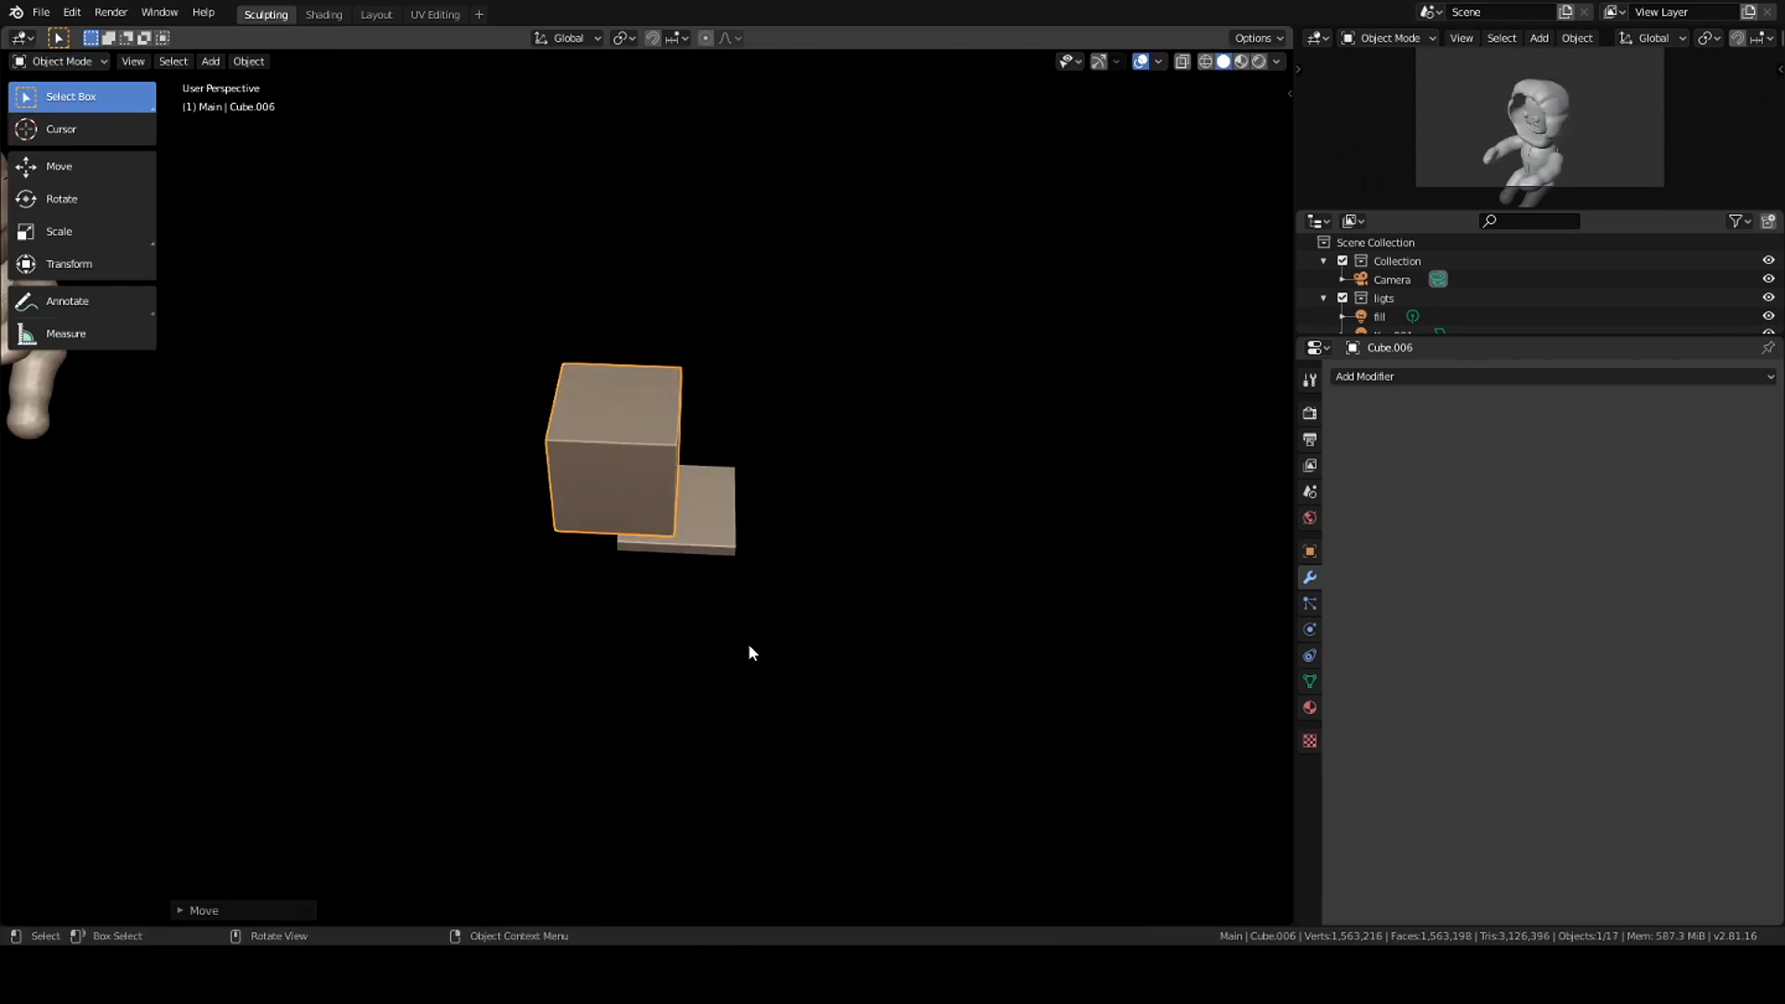
key(z)
key(Return)
key(s)
mouse_move(692, 503)
middle_down()
mouse_move(762, 482)
mouse_move(901, 570)
mouse_move(734, 581)
mouse_move(1068, 629)
mouse_move(943, 584)
mouse_move(1057, 580)
middle_up()
key(g)
key(x)
click(943, 583)
Step: Mirror the block with a Mirror modifier using Cube.005 as mirror object
click(1551, 376)
click(1414, 562)
middle_drag(766, 482, 500, 438)
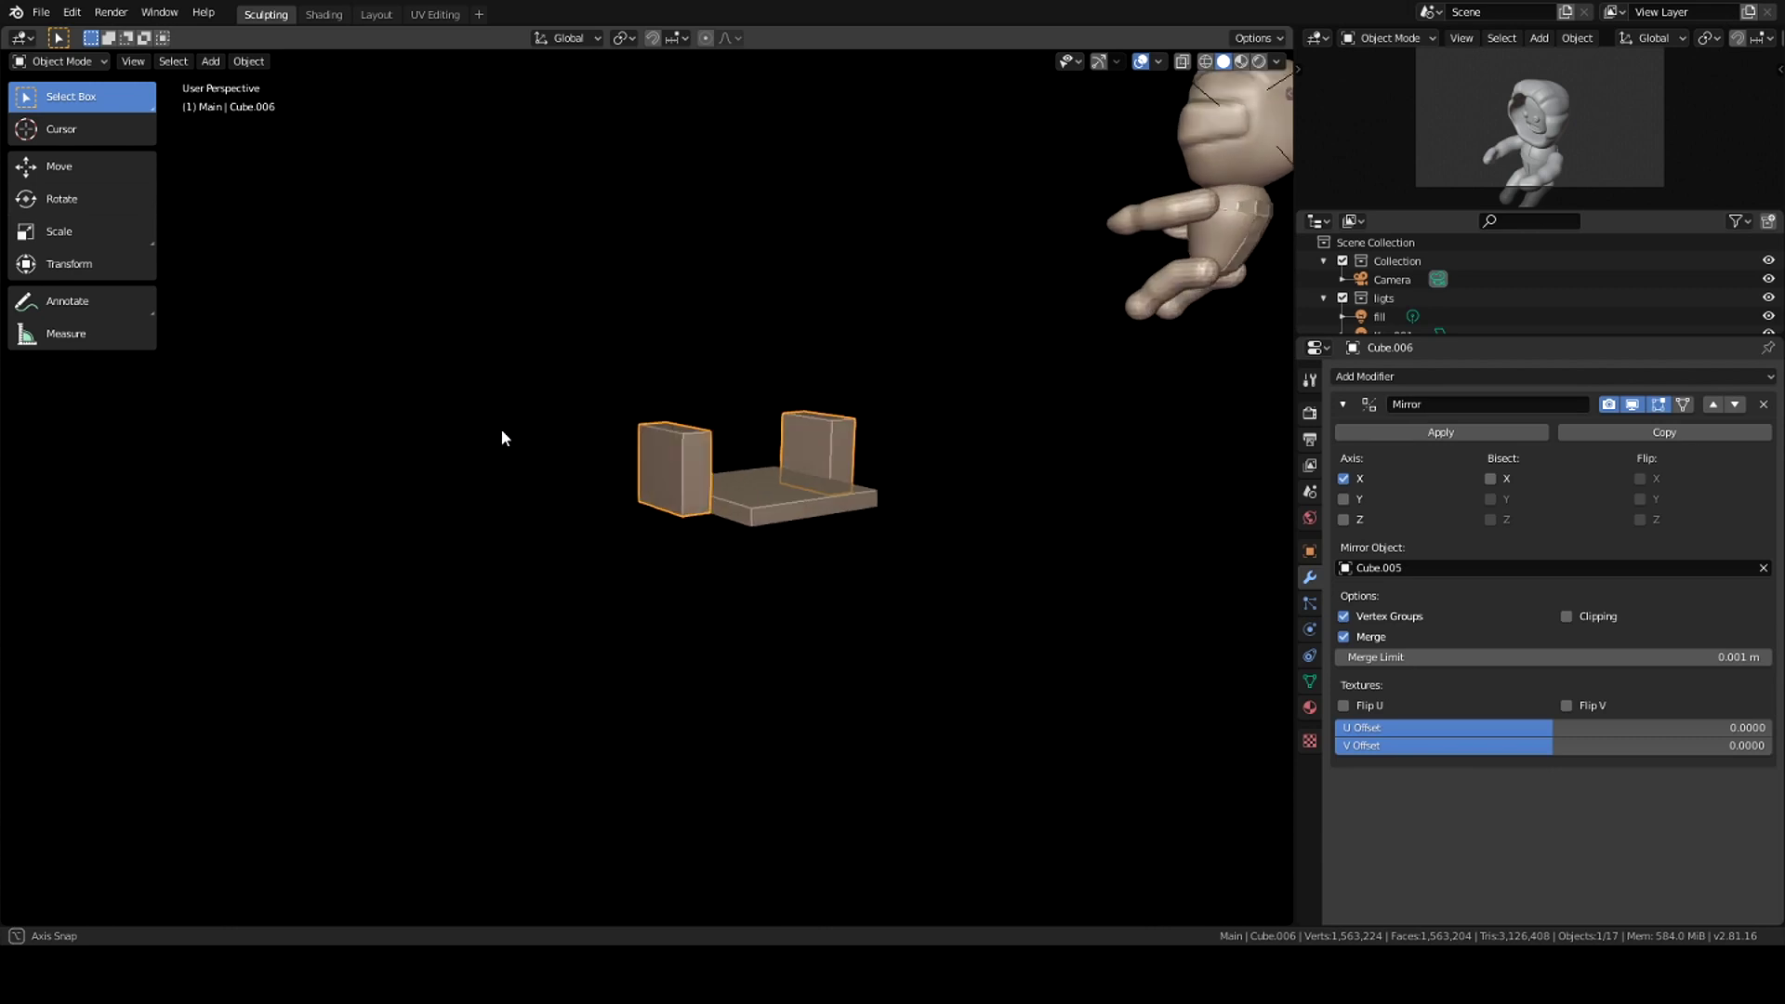
click(794, 506)
mouse_move(794, 506)
middle_down()
mouse_move(851, 553)
mouse_move(840, 699)
mouse_move(817, 711)
middle_up()
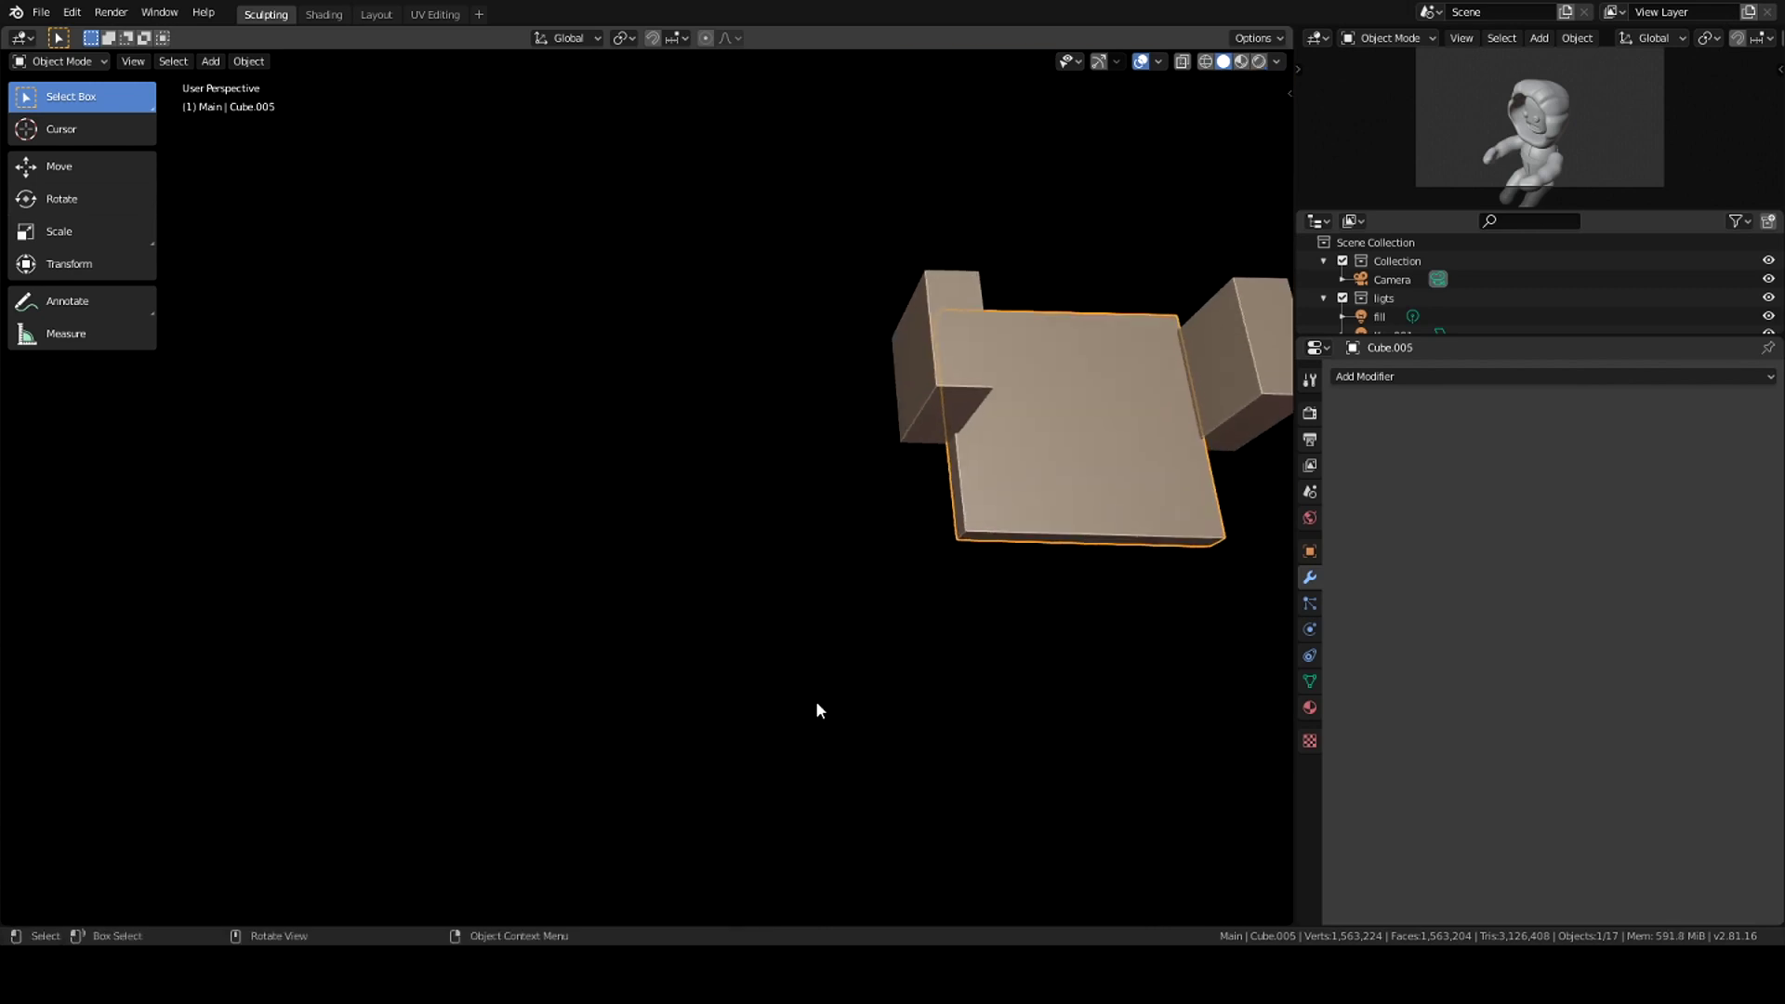
key(Tab)
Step: Select two of the plate's faces and extrude them outward in side view
click(1077, 540)
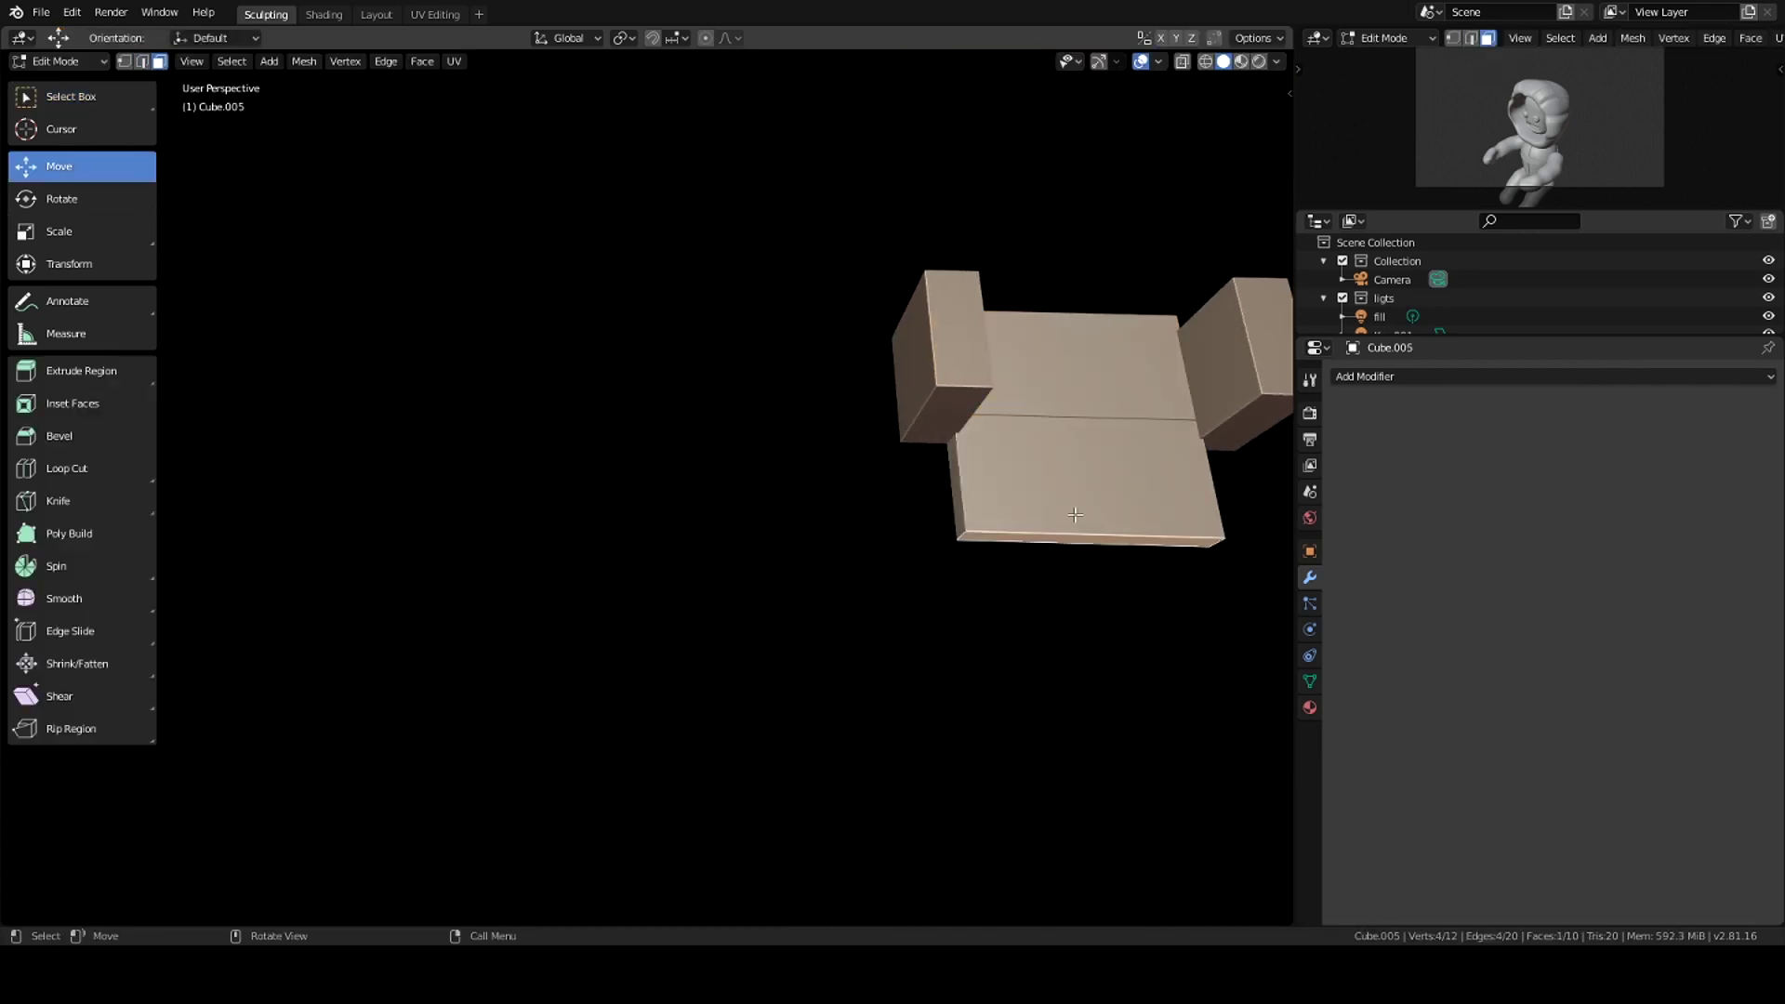
mouse_move(1171, 474)
middle_down()
mouse_move(1097, 418)
mouse_move(1108, 434)
mouse_move(976, 414)
mouse_move(876, 465)
middle_up()
shift+click(1088, 353)
key(s)
right_click(1055, 454)
key(KP_3)
key(e)
click(1007, 422)
key(KP_1)
key(KP_3)
Step: Duplicate a side block, rotate it upright, and place it as the chair's tall back panel
key(Tab)
mouse_move(817, 382)
middle_down()
mouse_move(728, 432)
mouse_move(1045, 398)
mouse_move(812, 518)
mouse_move(829, 638)
mouse_move(733, 450)
mouse_move(739, 542)
middle_up()
key(shift+d)
key(r)
click(1026, 389)
key(g)
click(813, 518)
Step: Edit the side block Cube.006's top geometry into small pointed posts on the armrests
key(Tab)
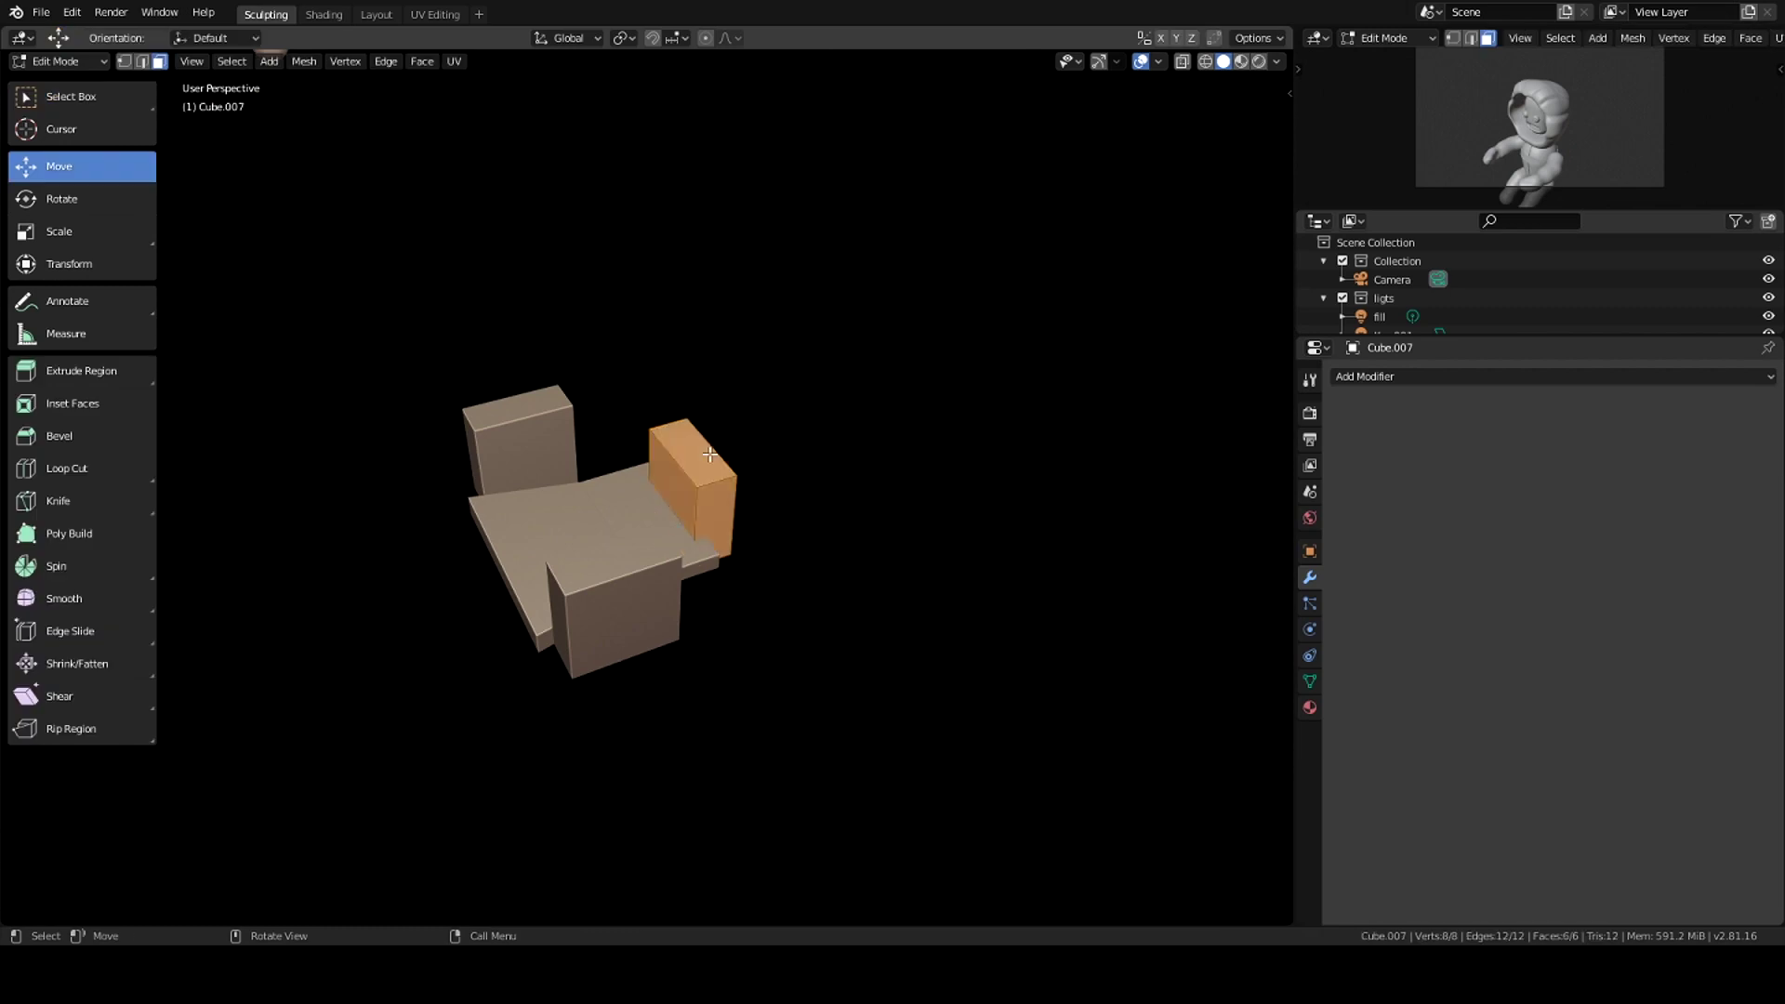
middle_drag(711, 459, 629, 528)
key(Tab)
click(646, 507)
key(Tab)
key(2)
mouse_move(677, 502)
middle_down()
mouse_move(676, 559)
mouse_move(645, 482)
mouse_move(763, 515)
middle_up()
click(618, 557)
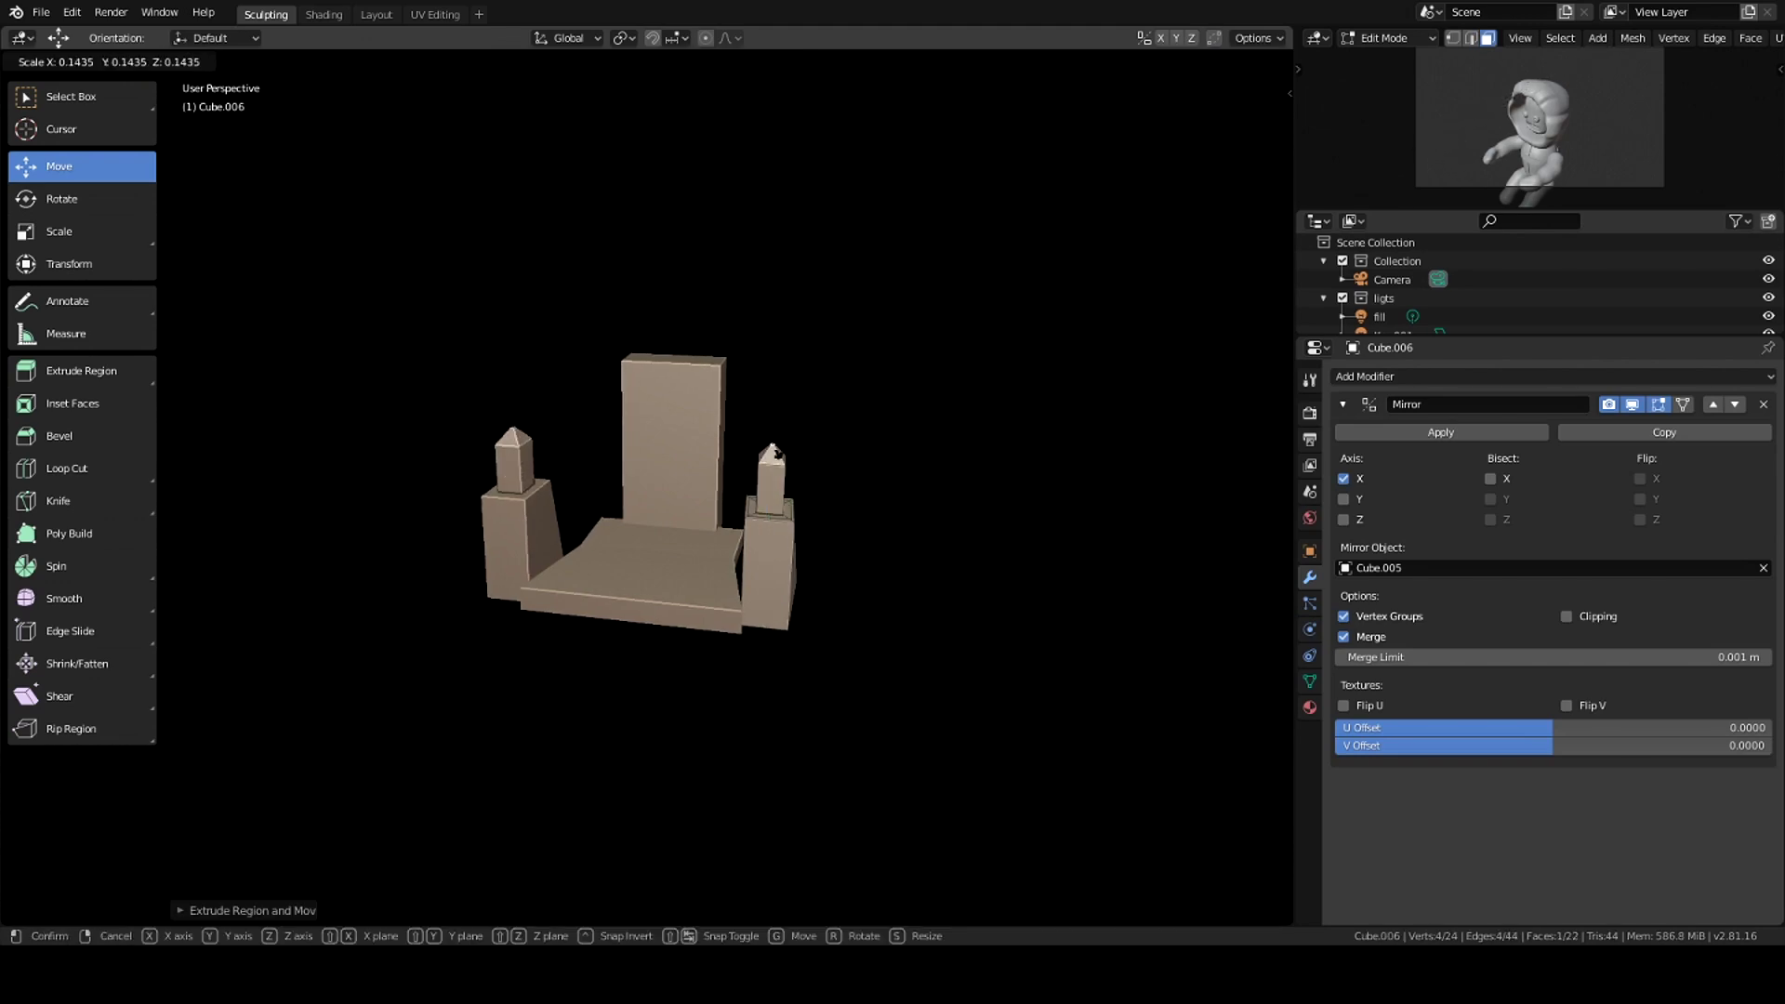
middle_drag(838, 450, 765, 450)
scroll(765, 450, down, 3)
key(Tab)
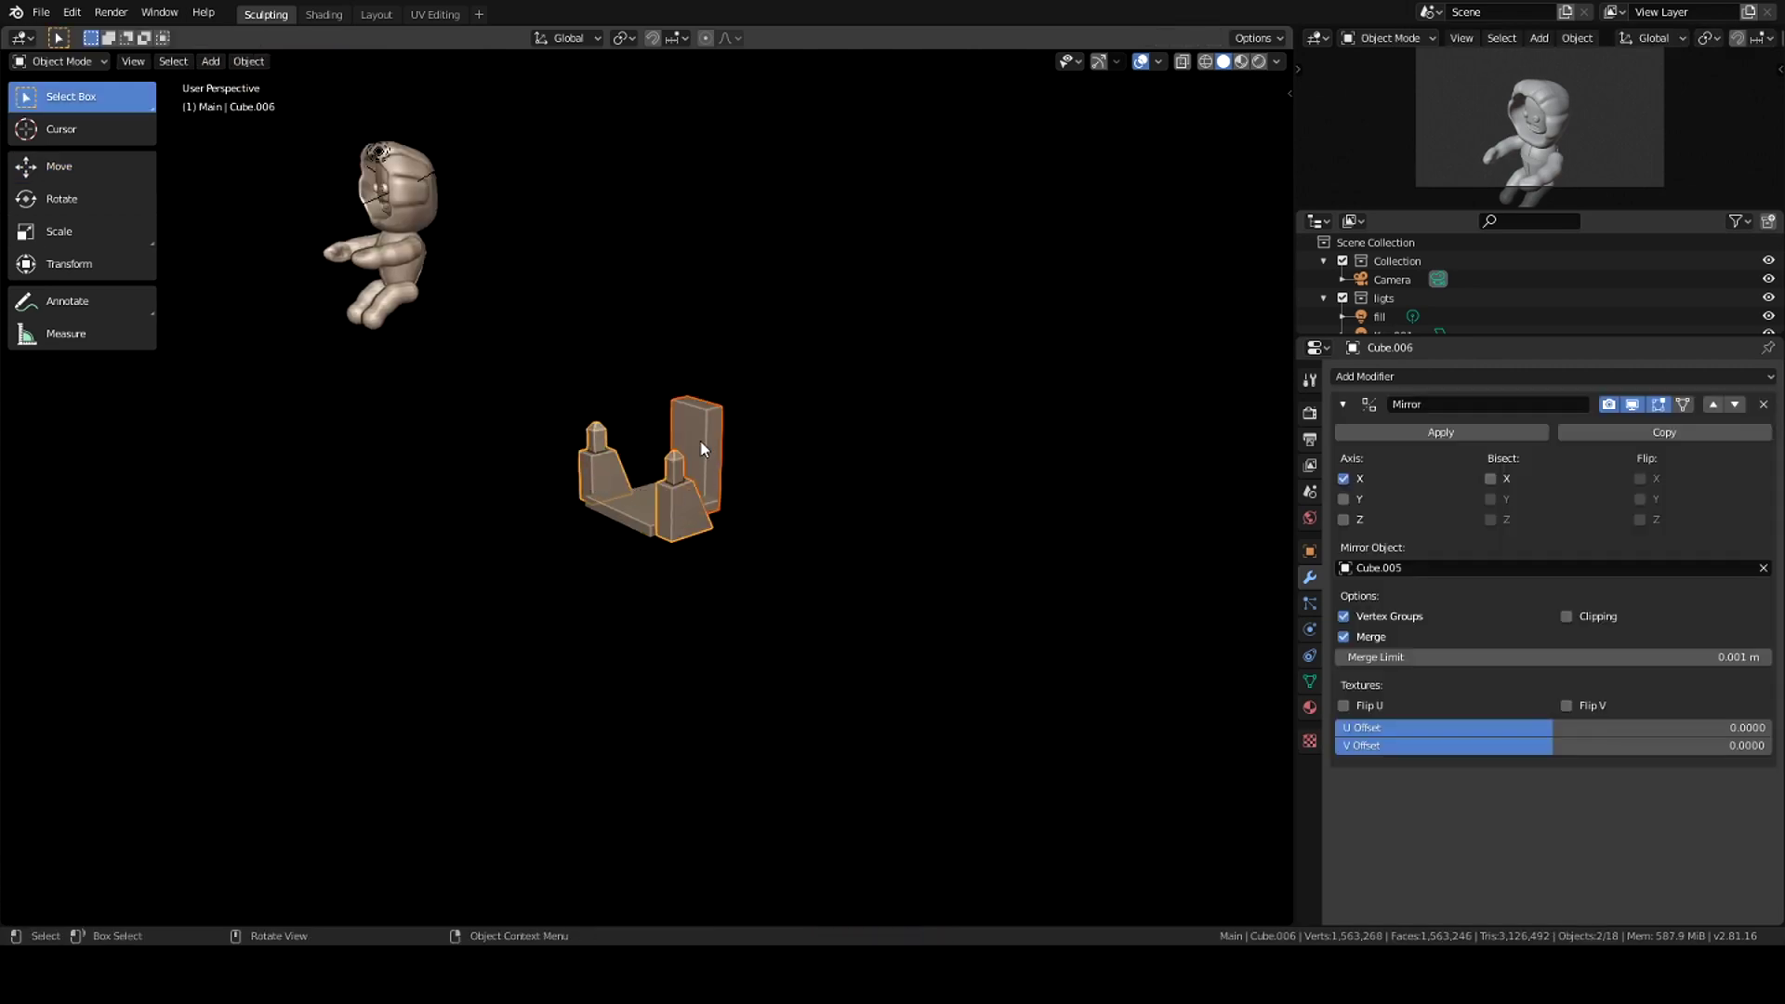
Step: Move the chair parts into a new collection named 'chair'
key(m)
click(1004, 424)
text(cg)
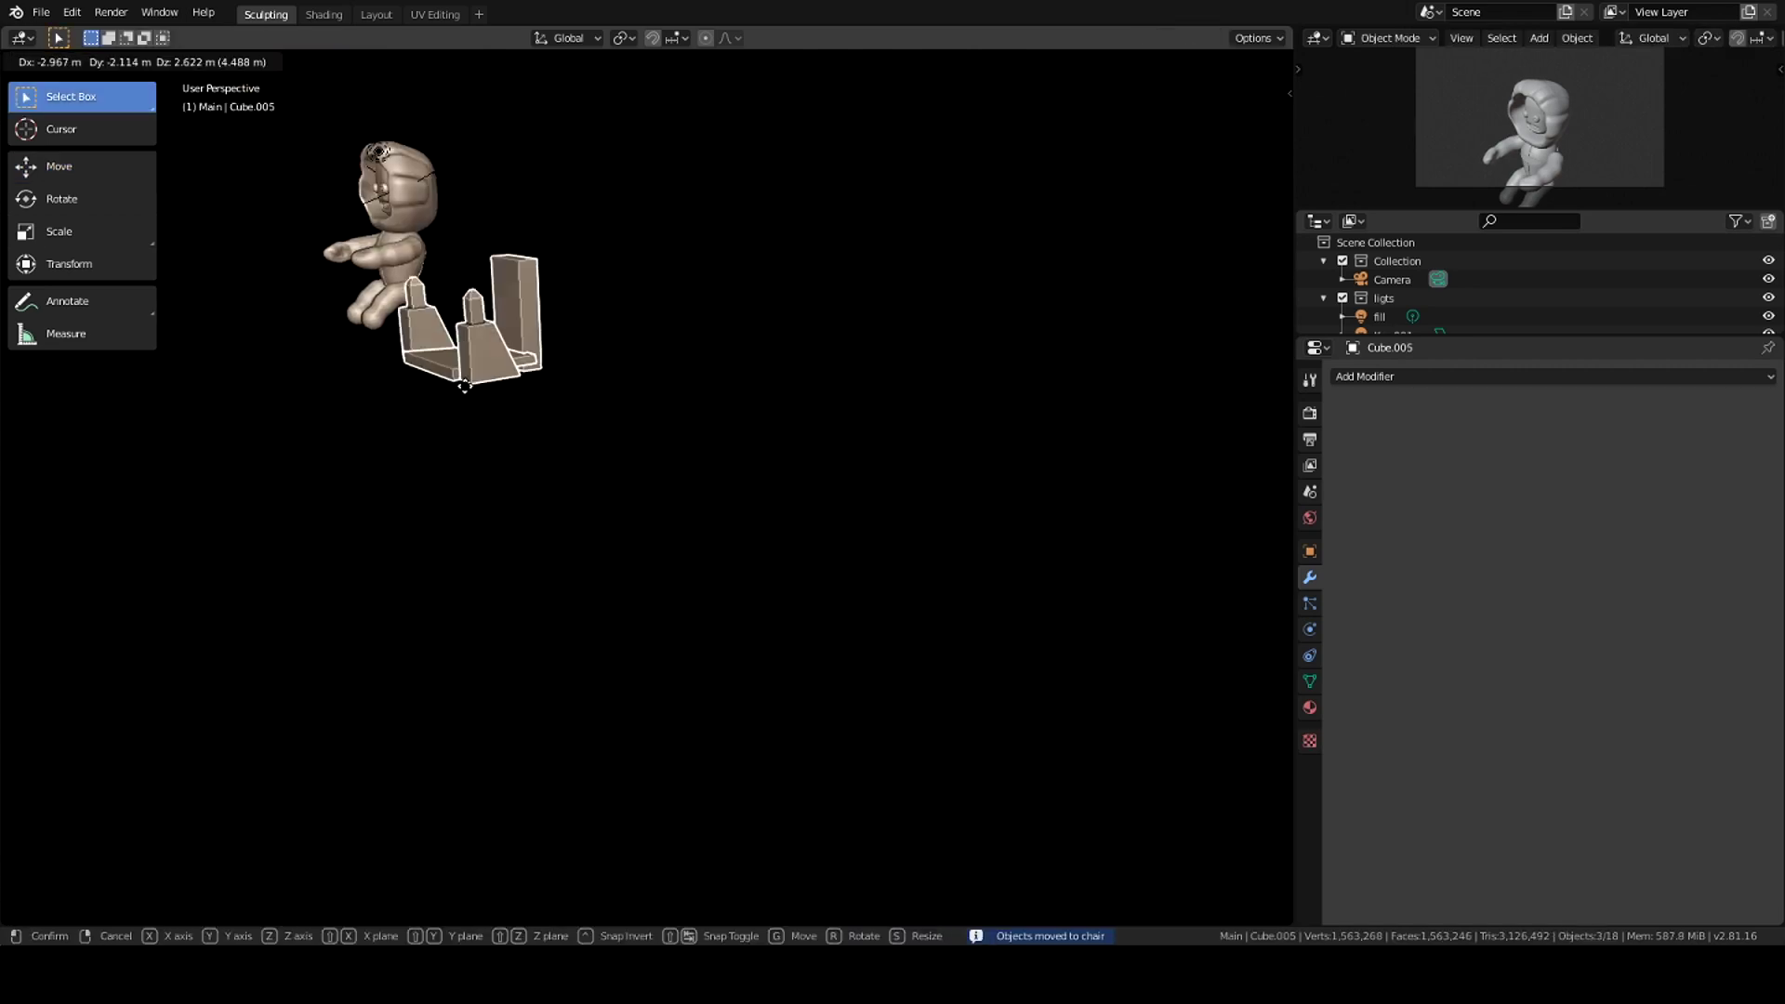
key(KP_1)
Step: Move and enlarge the chair so it sits under the seated character
key(x)
click(413, 520)
key(KP_3)
key(g)
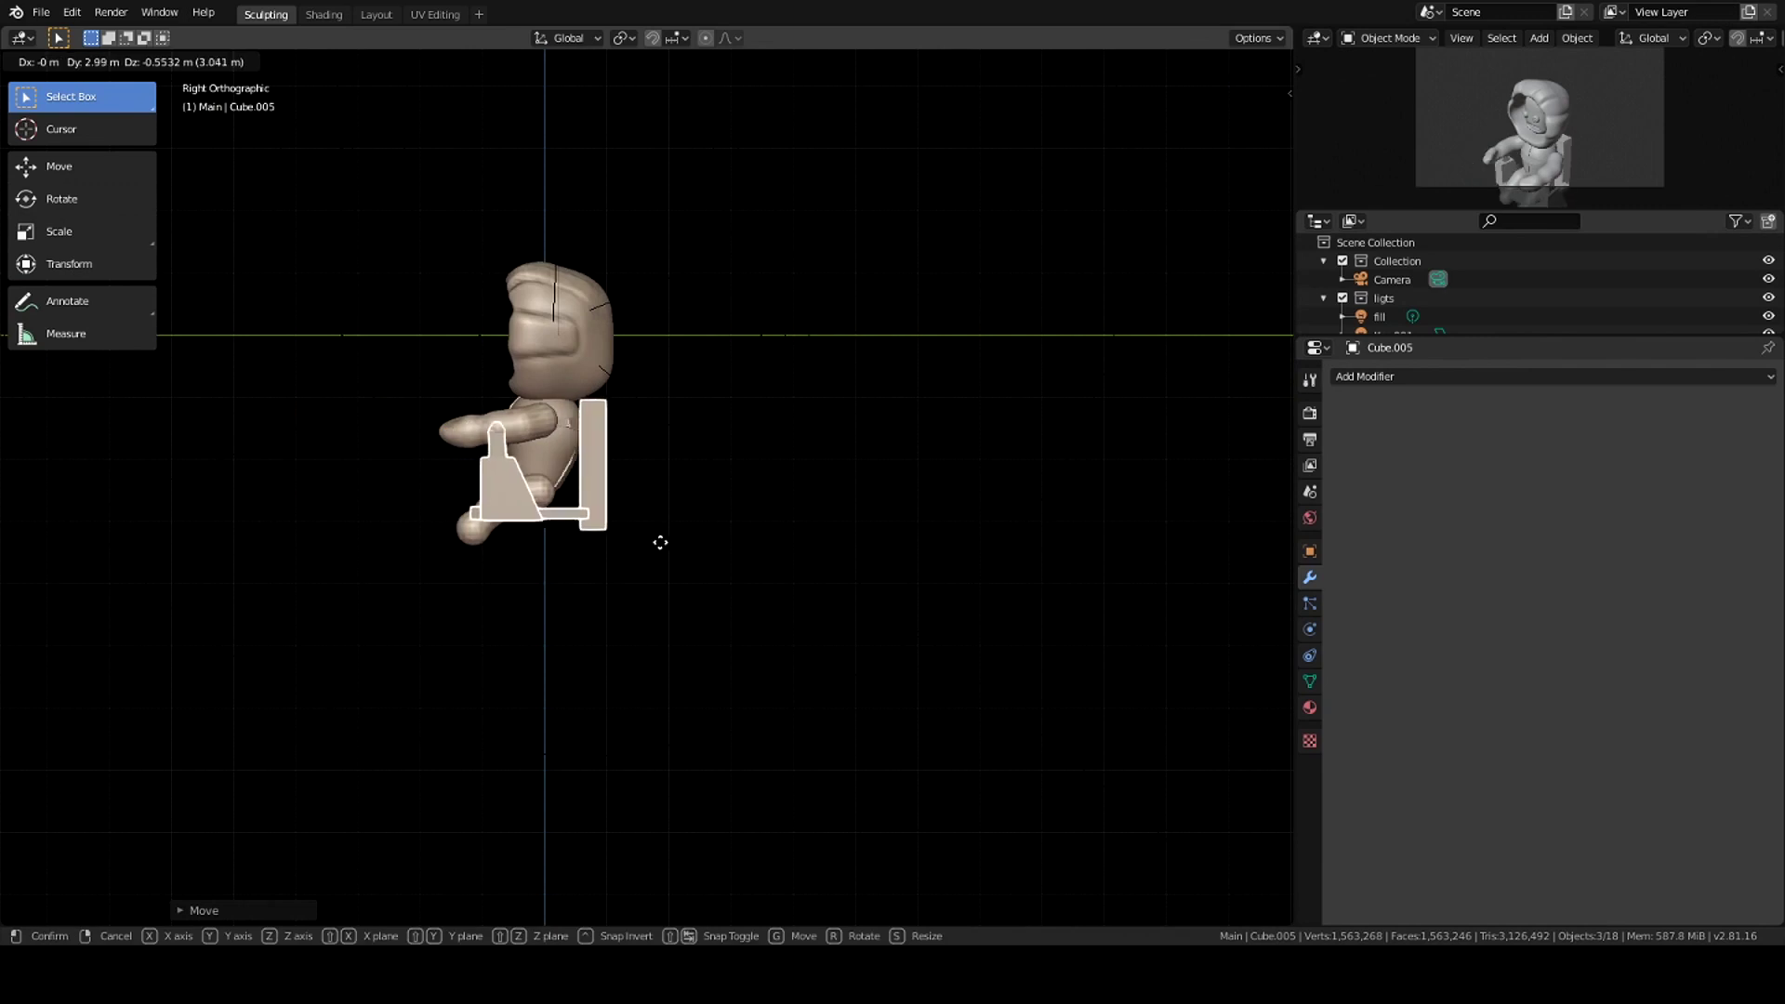
key(s)
click(546, 533)
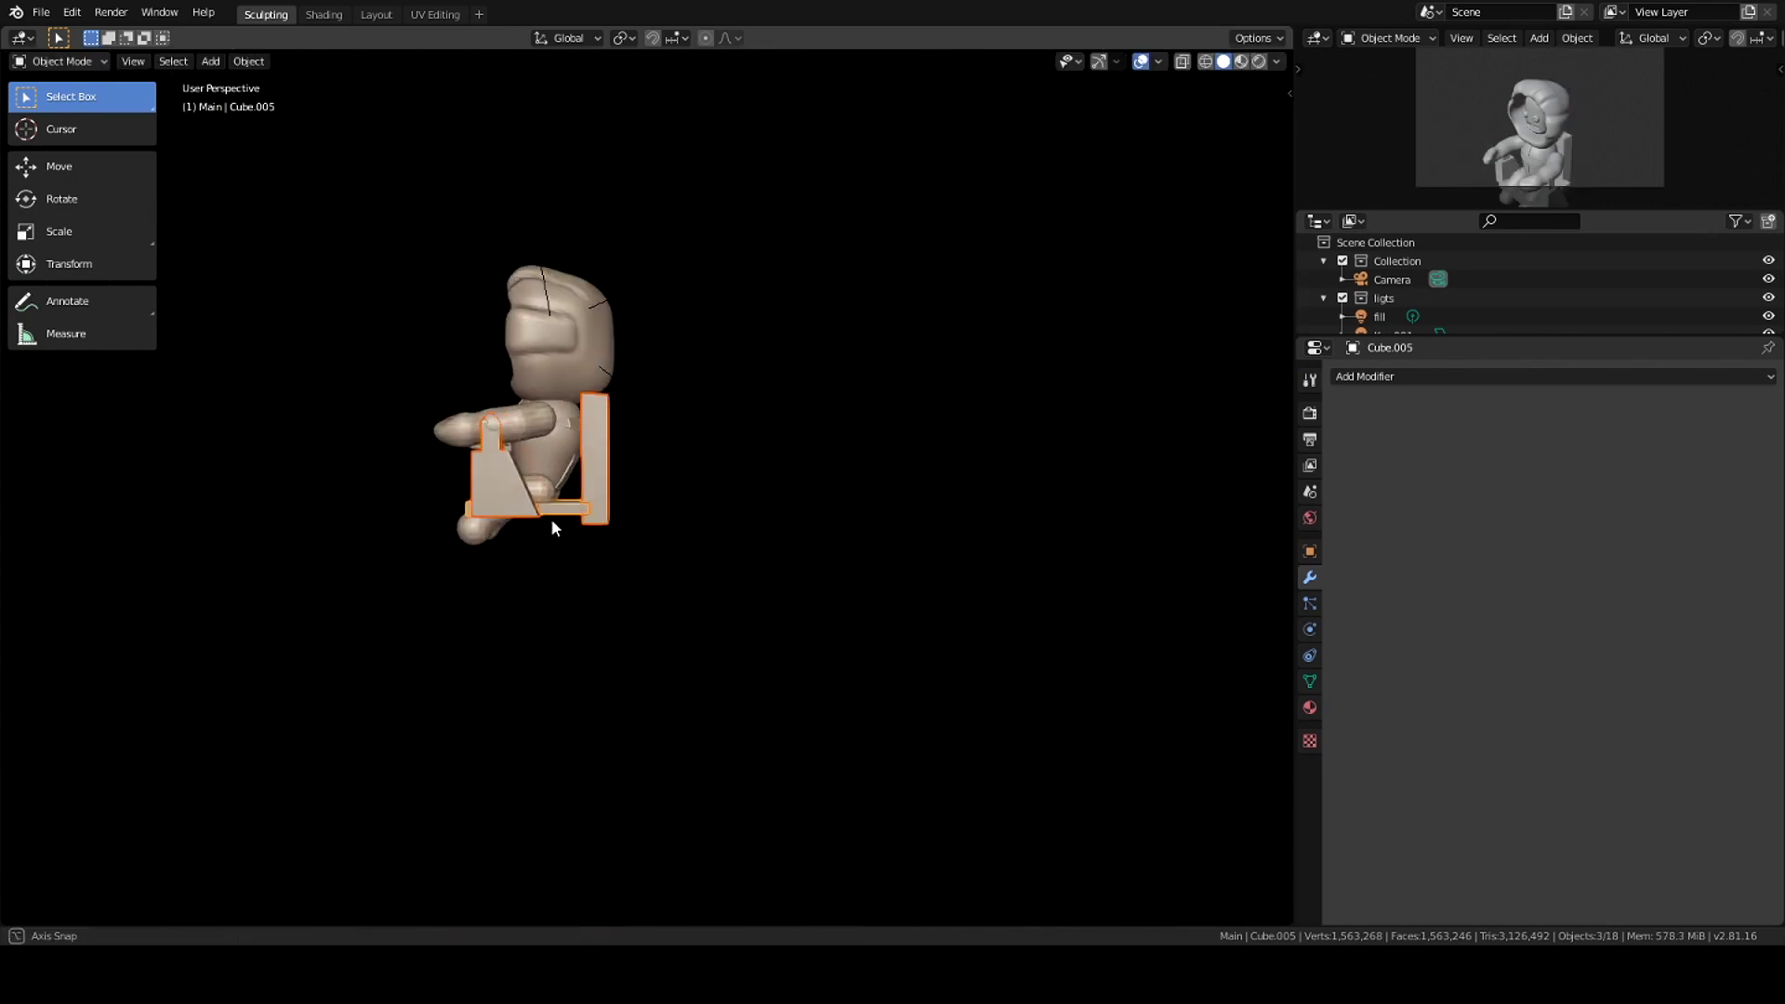
key(g)
key(KP_1)
click(647, 543)
mouse_move(654, 543)
middle_down()
mouse_move(549, 542)
mouse_move(645, 403)
mouse_move(598, 589)
mouse_move(714, 619)
mouse_move(683, 604)
mouse_move(639, 526)
middle_up()
Step: Reposition the plate and side block Cube.006 geometry, shifting base plate Cube.005 along Y
key(Tab)
key(g)
click(526, 557)
key(Tab)
click(639, 544)
key(Tab)
click(642, 598)
mouse_move(641, 598)
middle_down()
mouse_move(582, 637)
mouse_move(760, 571)
middle_up()
key(Tab)
click(586, 636)
key(Tab)
key(g)
key(y)
key(Tab)
Step: Add a cube, Cube.008, and size it on the seat in front of the chair
key(shift+a)
click(600, 618)
key(g)
click(682, 595)
key(s)
click(707, 581)
Step: Add a cylinder around the character's head
scroll(760, 571, up, 4)
middle_drag(512, 571, 498, 675)
key(shift+a)
click(540, 676)
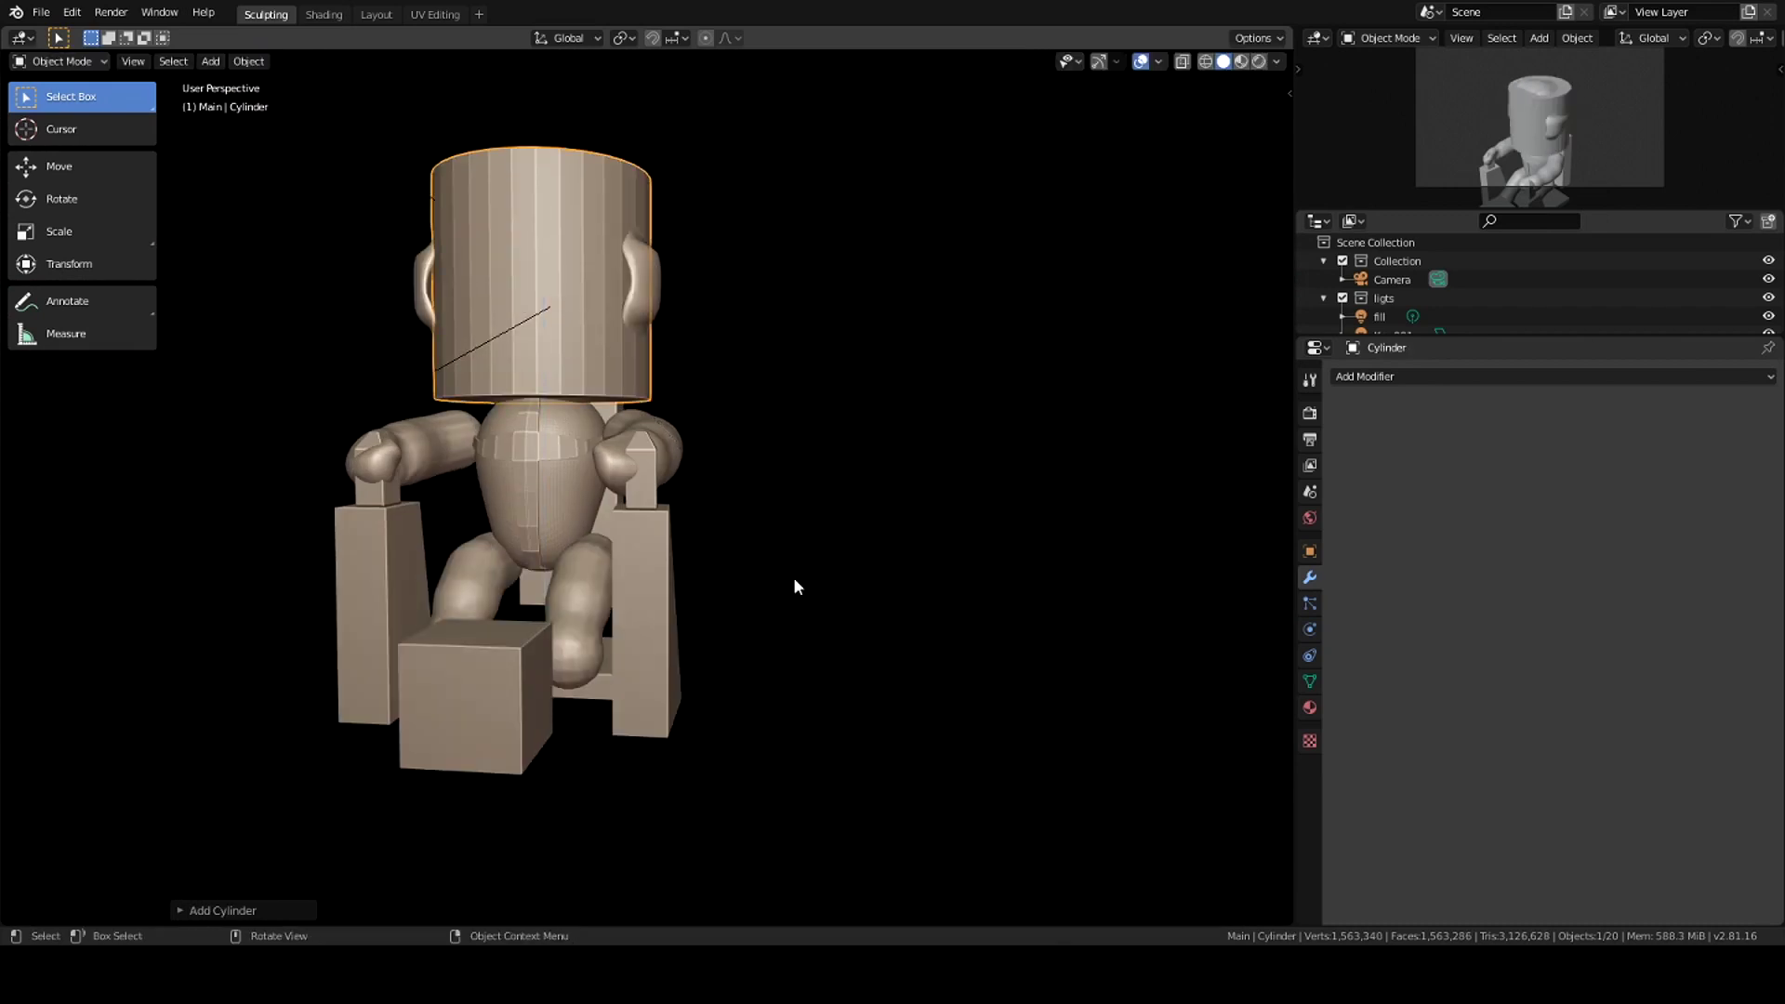
Step: Rotate and scale the cylinder into a thin lever, checking side and front views
key(r)
key(s)
key(KP_3)
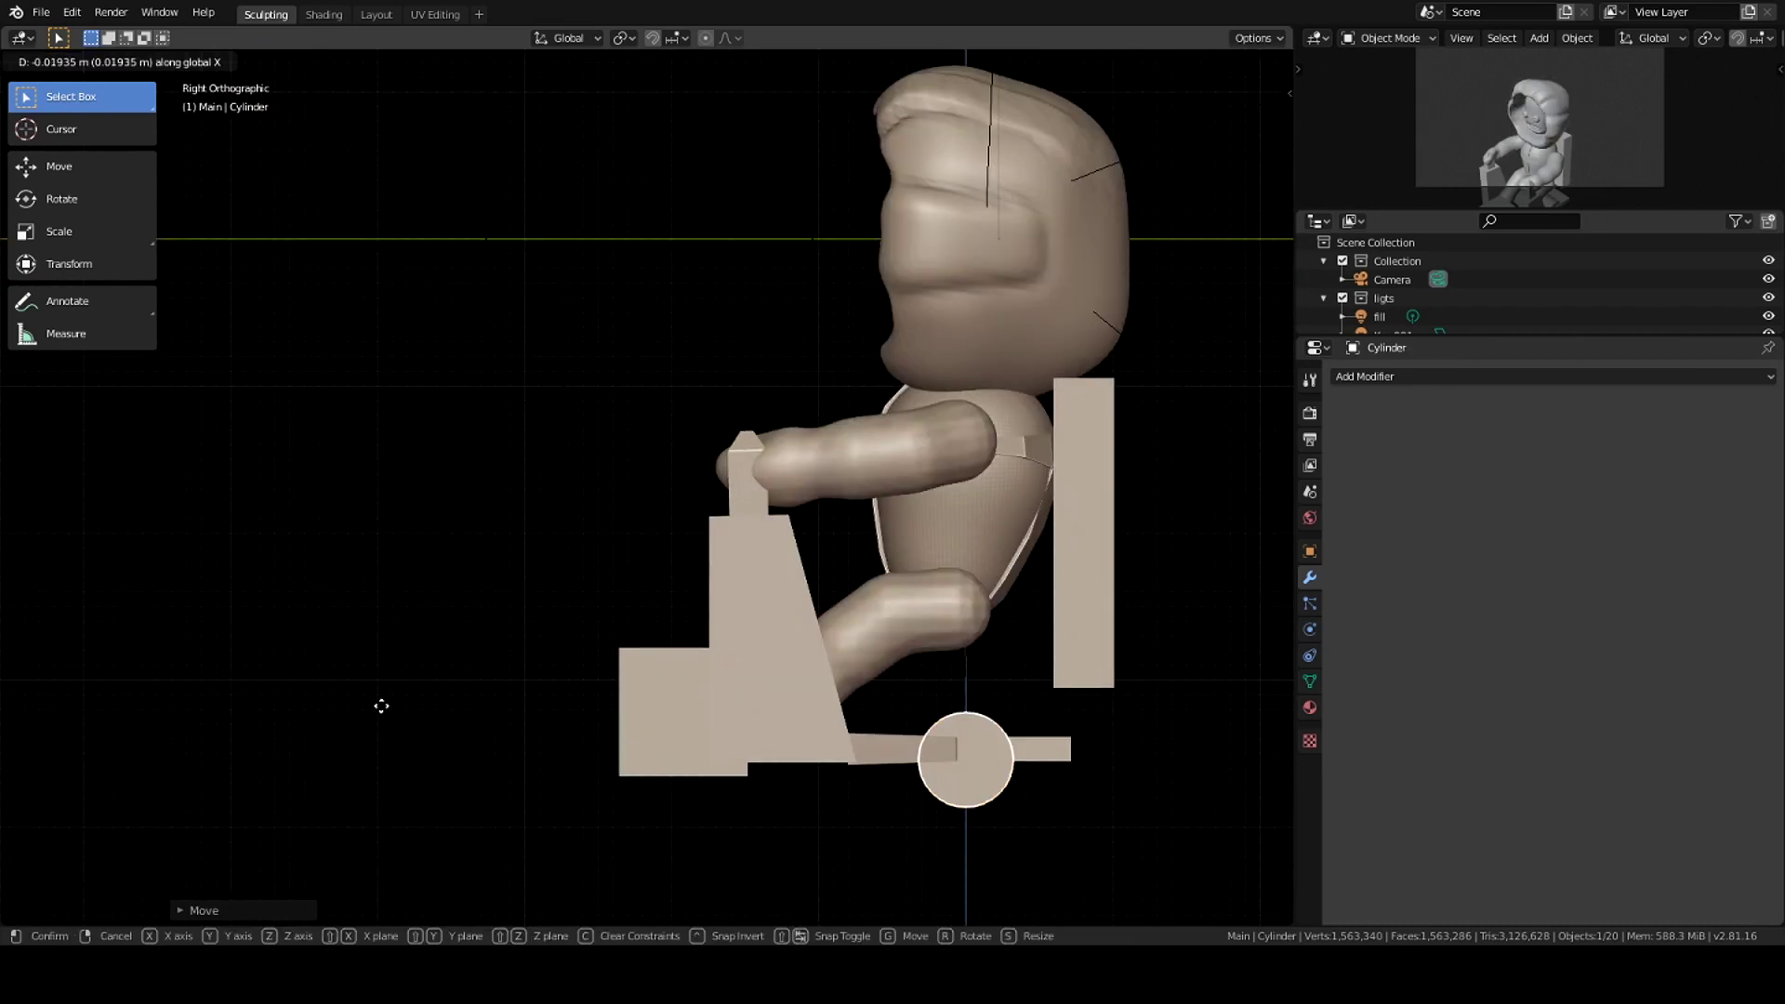
key(KP_1)
key(s)
click(543, 678)
middle_drag(544, 679, 482, 796)
Step: Extrude the cylinder's end in Edit Mode to bend the lever
key(Tab)
key(KP_1)
scroll(568, 807, up, 2)
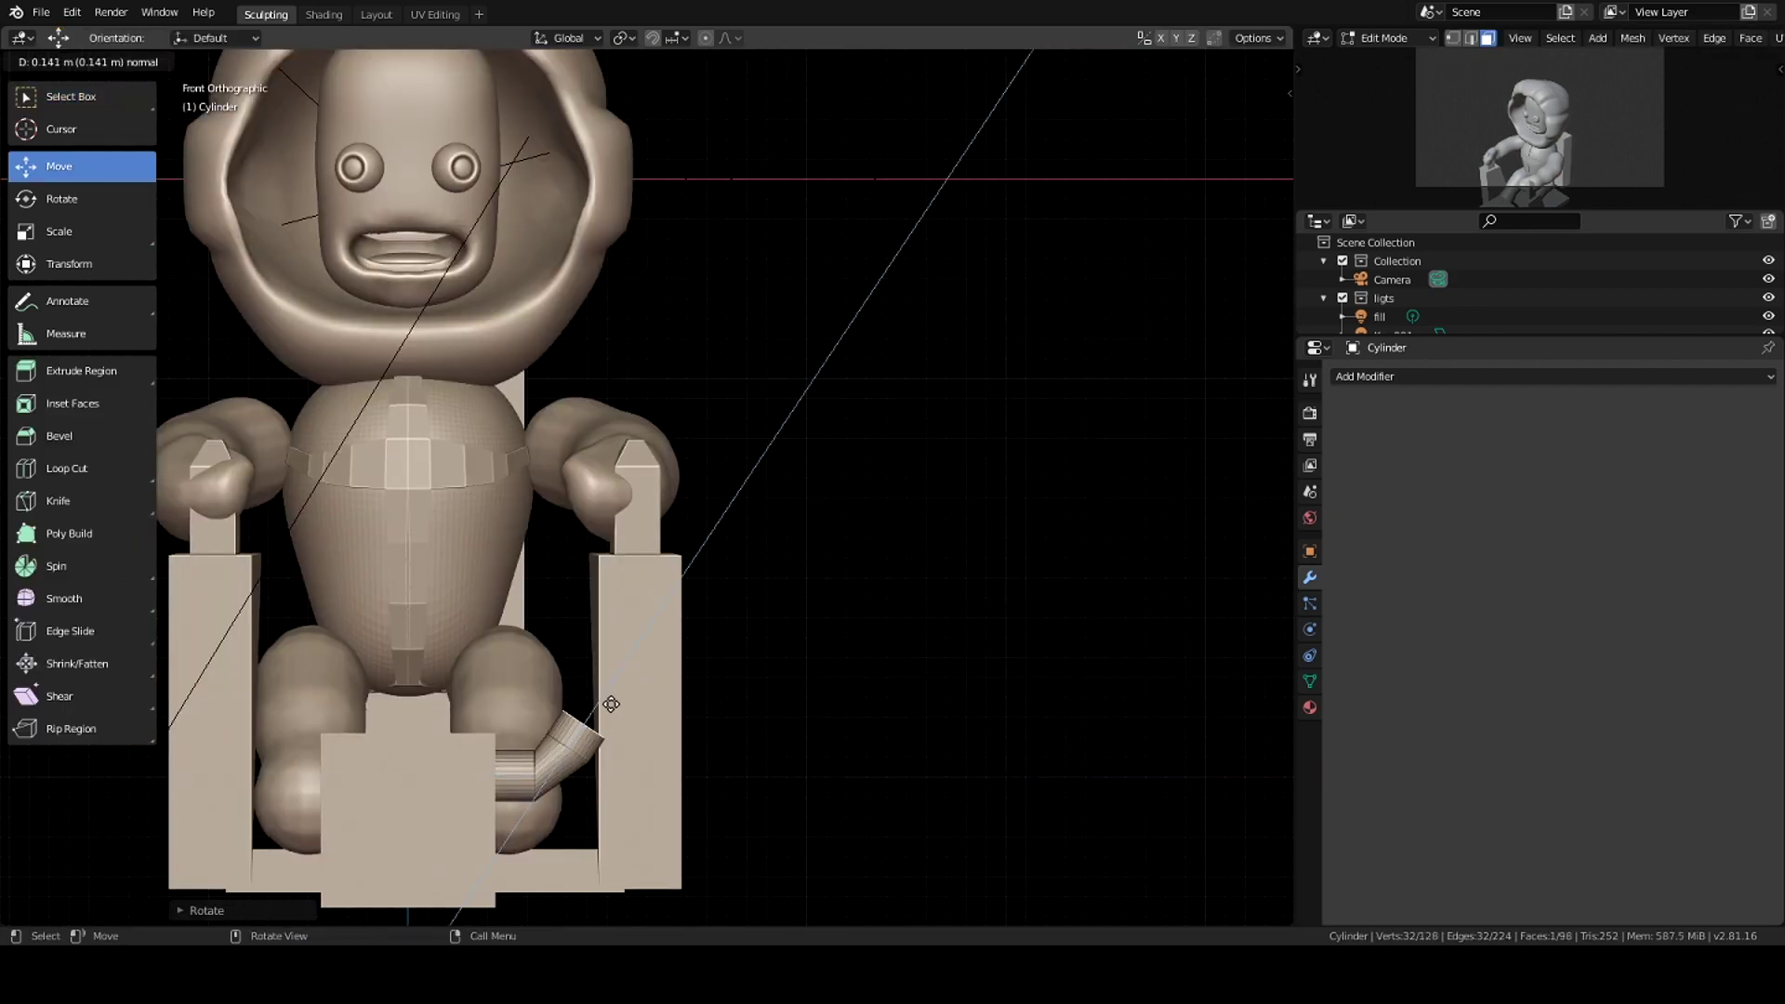
mouse_move(659, 717)
middle_down()
mouse_move(621, 713)
mouse_move(650, 768)
middle_up()
key(e)
click(651, 719)
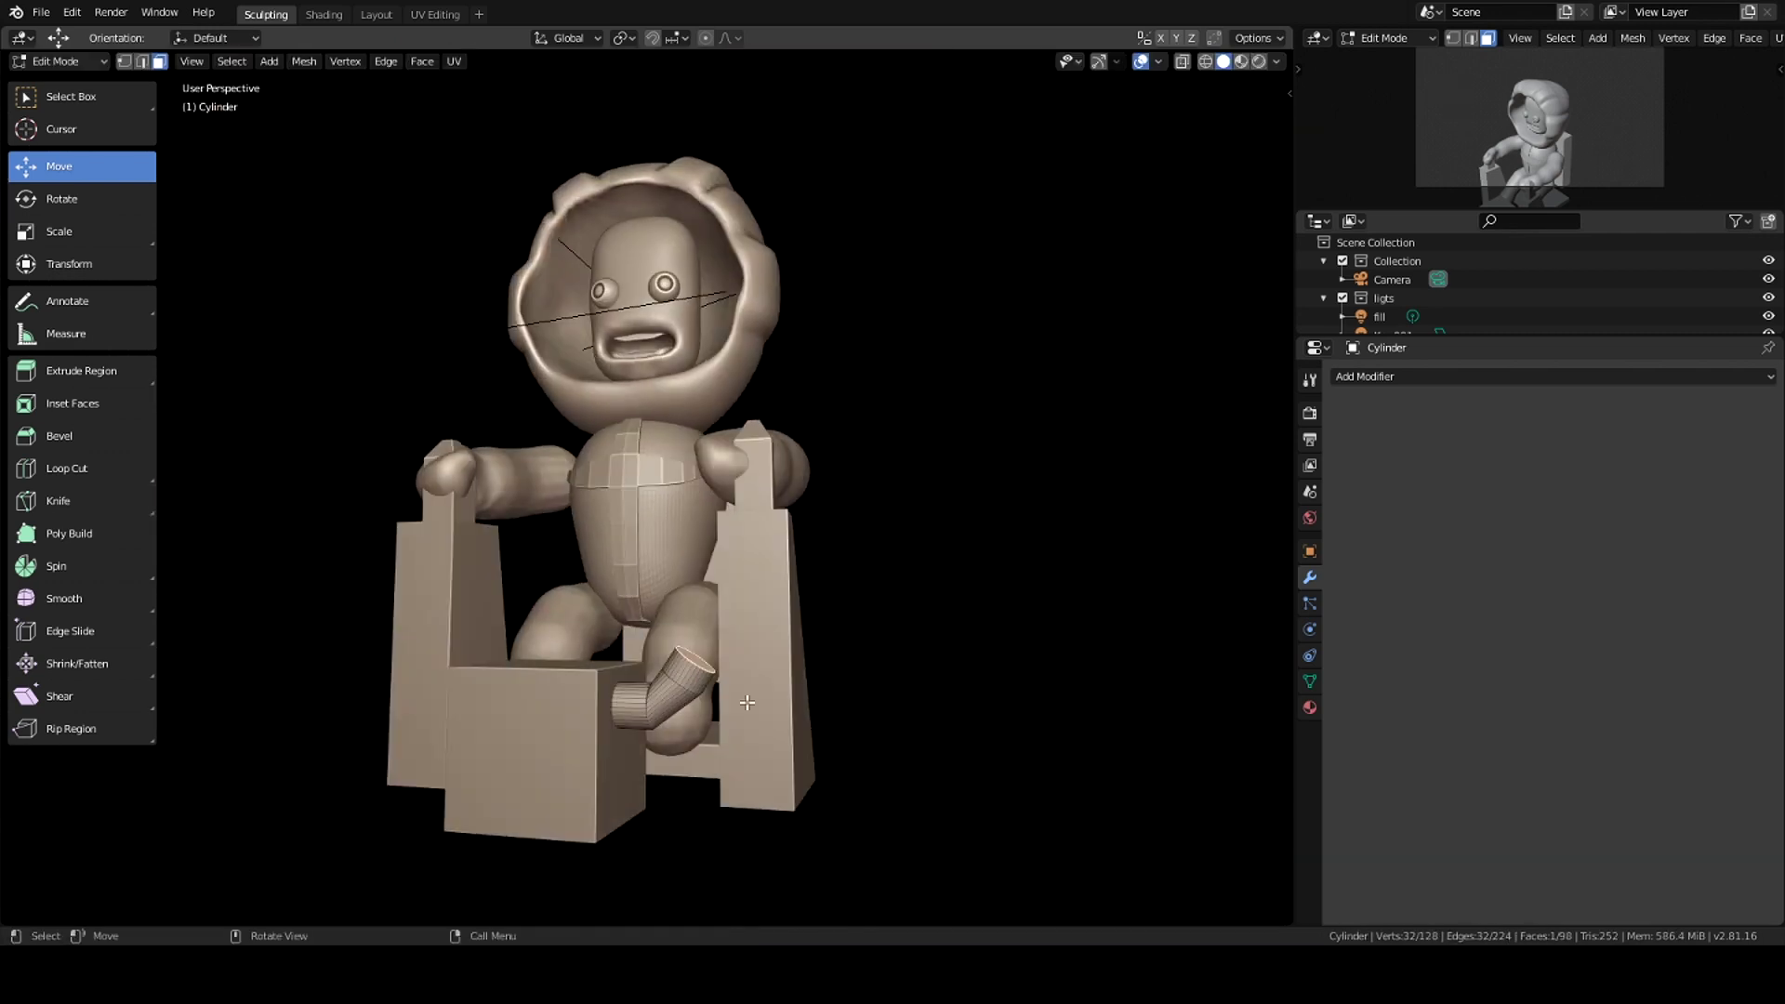
key(Tab)
Step: Add a cube, flatten it along Z into a plate, and place it on the lever
key(shift+a)
click(688, 818)
key(ctrl+z)
middle_drag(651, 772, 711, 662)
key(ctrl+shift+z)
key(s)
key(z)
click(651, 670)
key(g)
key(z)
click(491, 786)
Step: Move the pedal plate into position, checking side and front views
scroll(491, 786, down, 3)
middle_drag(491, 786, 535, 670)
key(g)
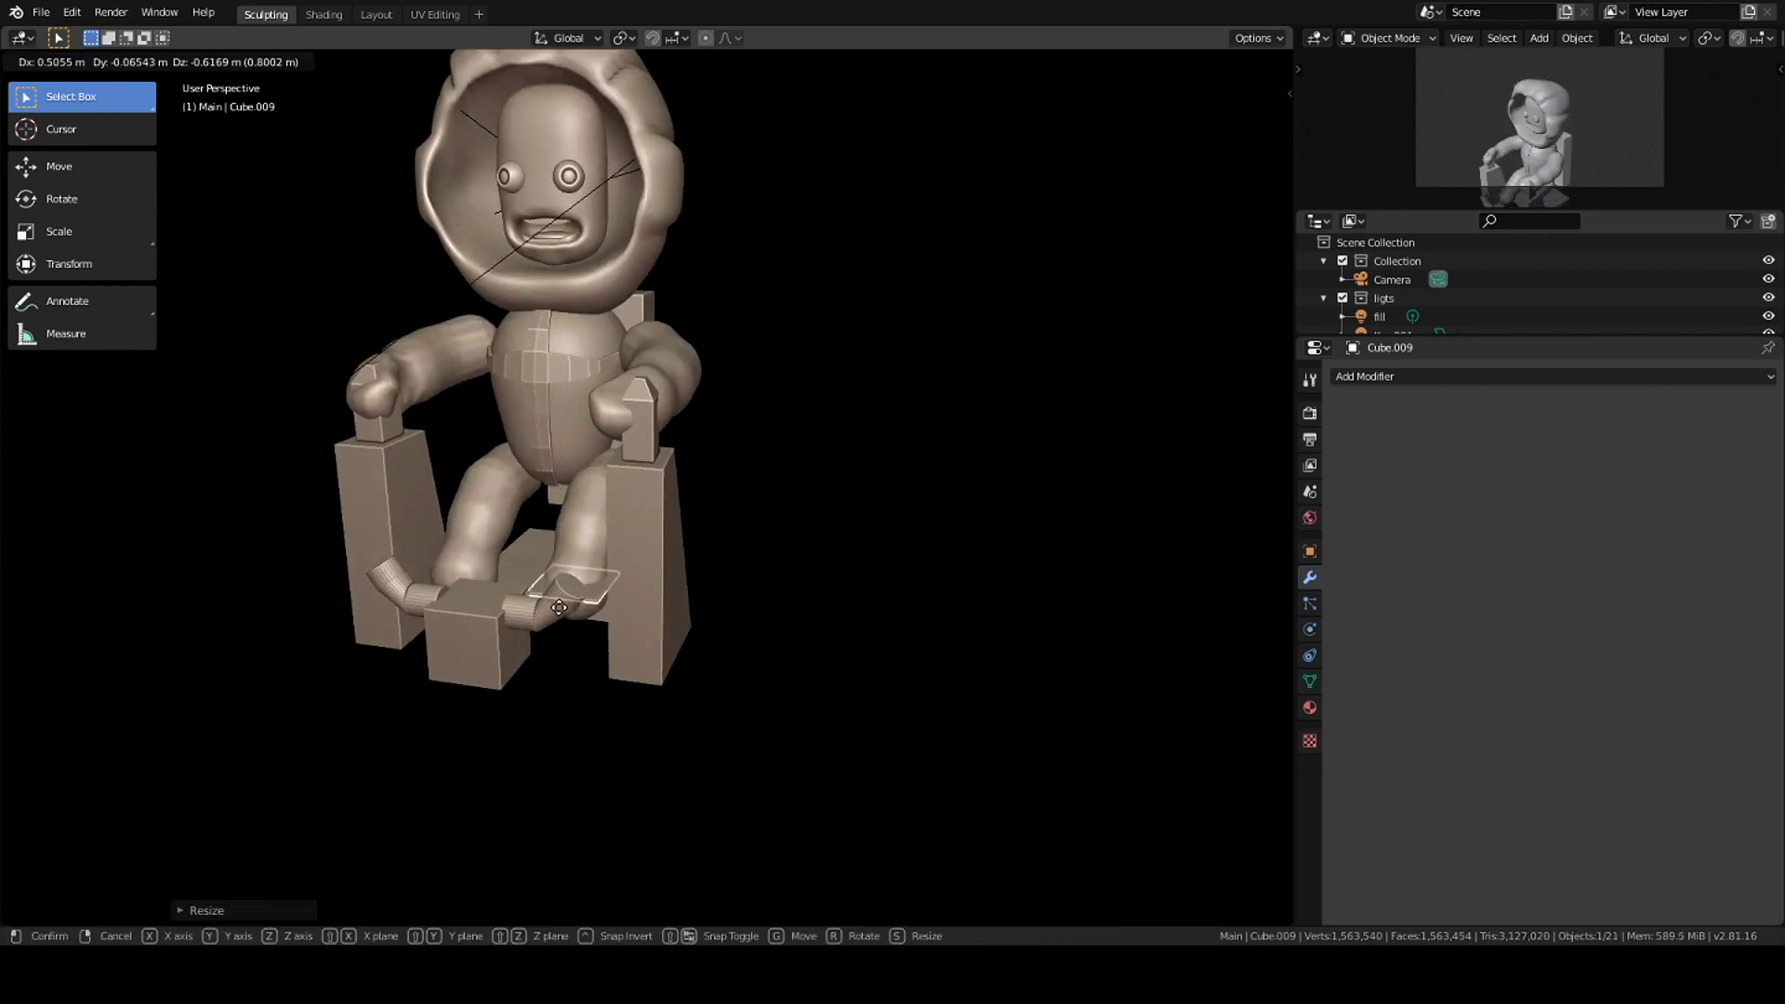
key(KP_3)
key(KP_1)
click(468, 585)
Step: Mirror the pedal plate Cube.009 across Cube.008 to form a matching pair
scroll(688, 593, up, 3)
middle_drag(688, 593, 595, 662)
key(ctrl+shift+z)
key(ctrl+z)
scroll(627, 616, down, 5)
click(596, 662)
key(ctrl+z)
key(ctrl+z)
key(ctrl+shift+z)
key(ctrl+shift+z)
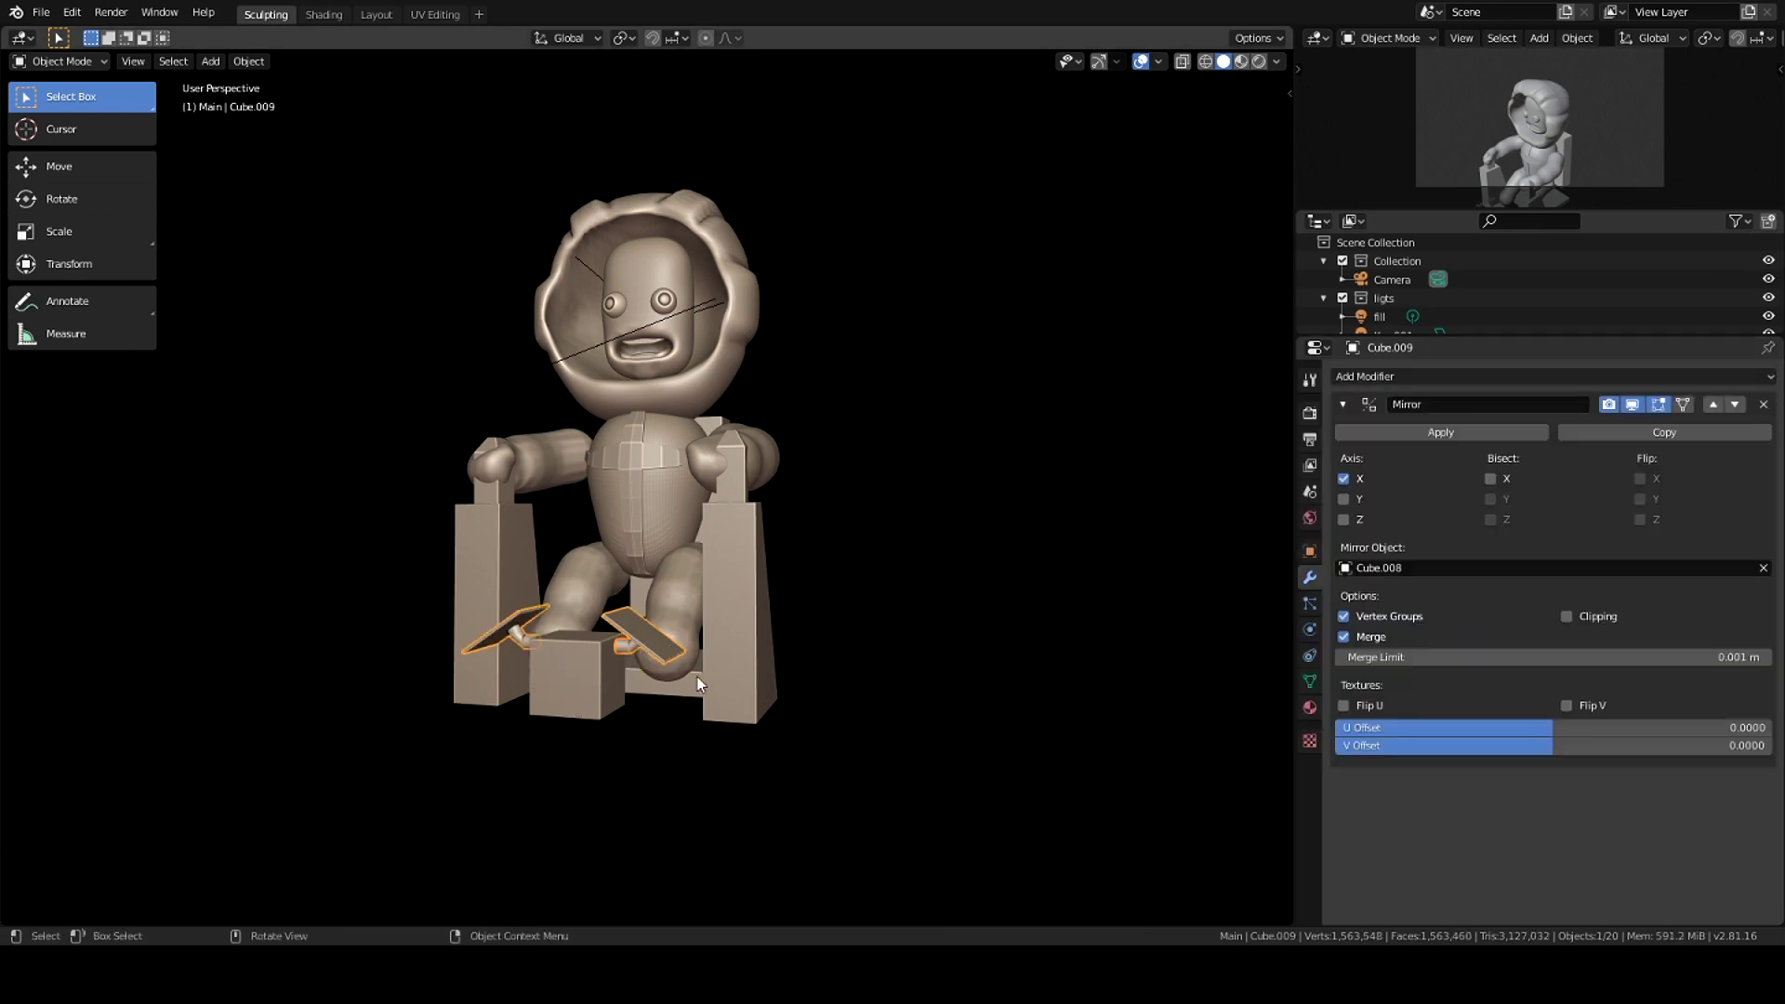
middle_drag(697, 684, 617, 727)
key(ctrl+z)
click(627, 653)
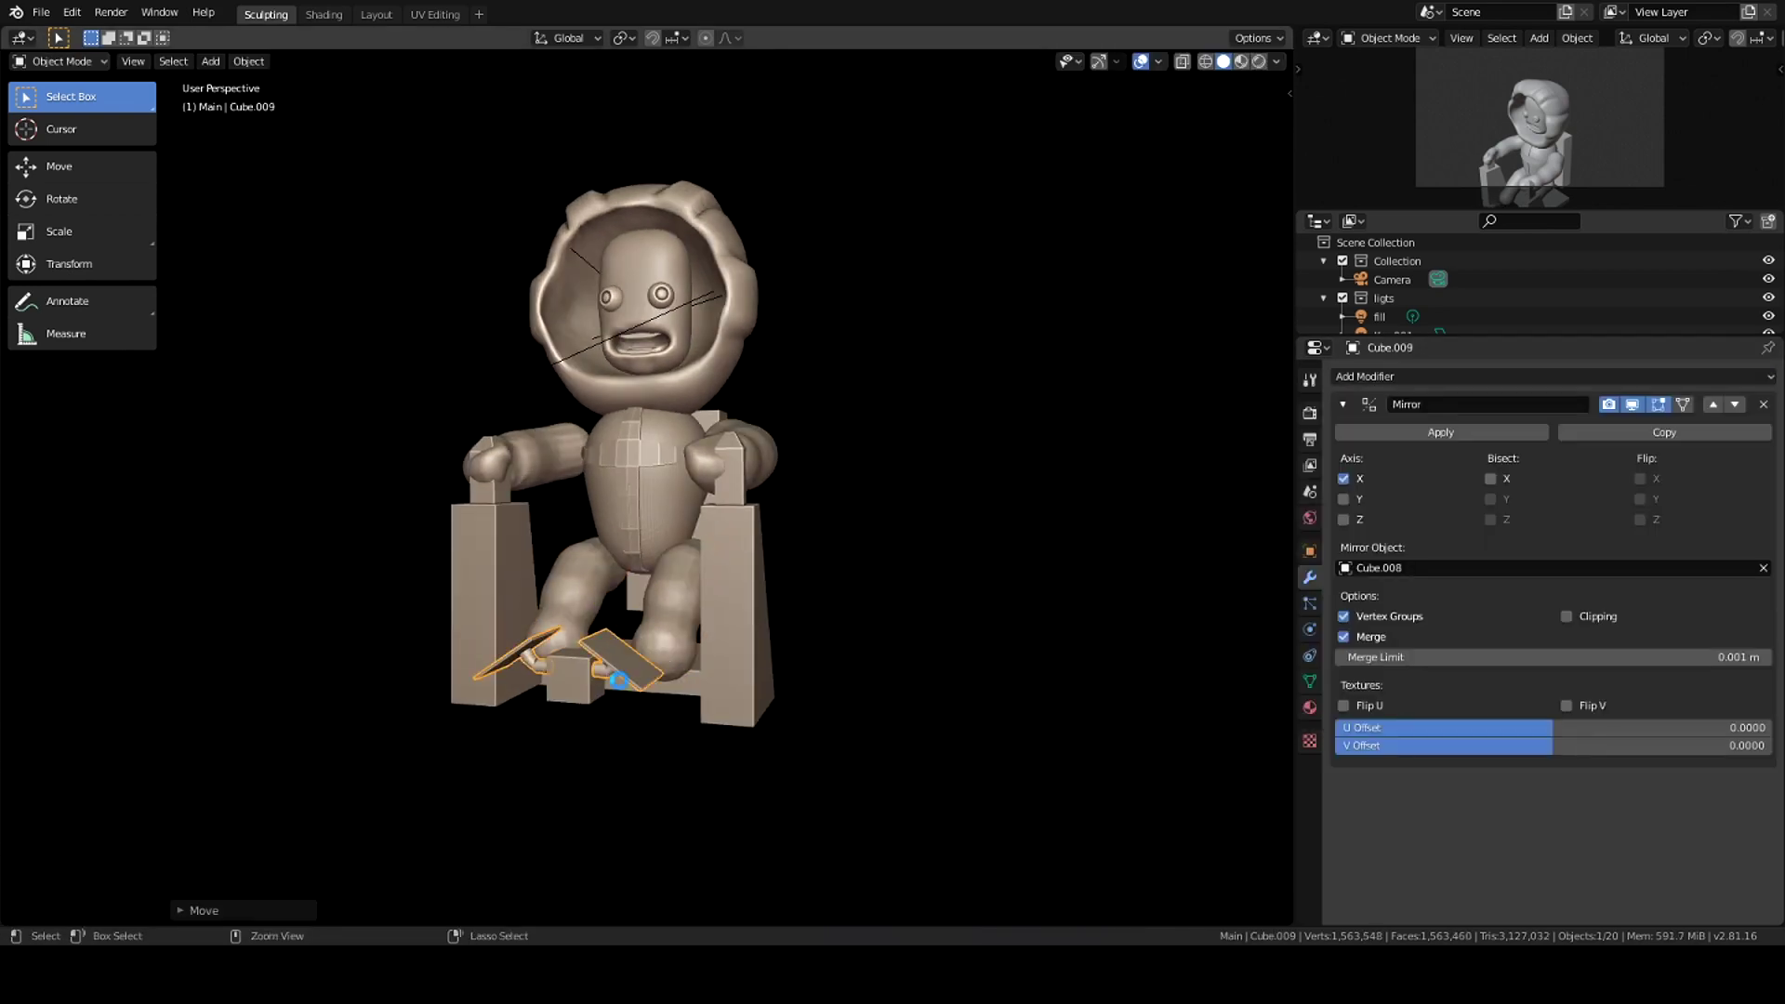
Step: Tilt the legs around X and duplicate the chair's back panel beneath the legs
key(x)
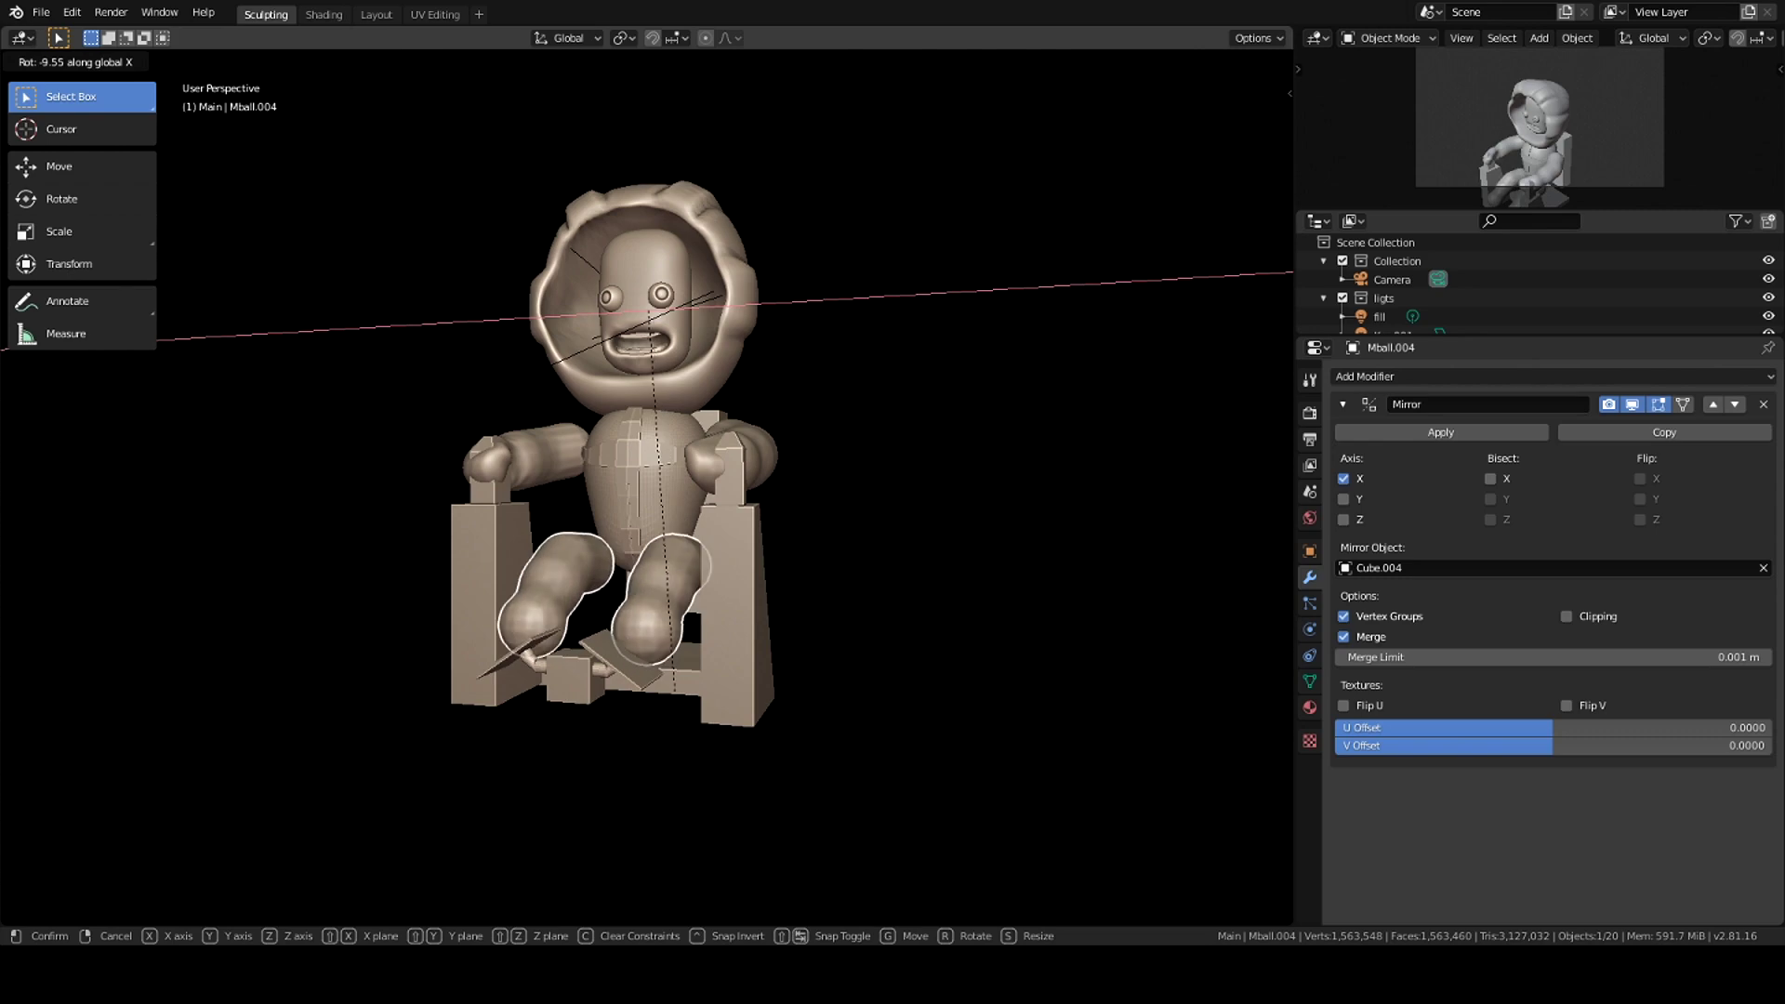
middle_drag(737, 688, 583, 688)
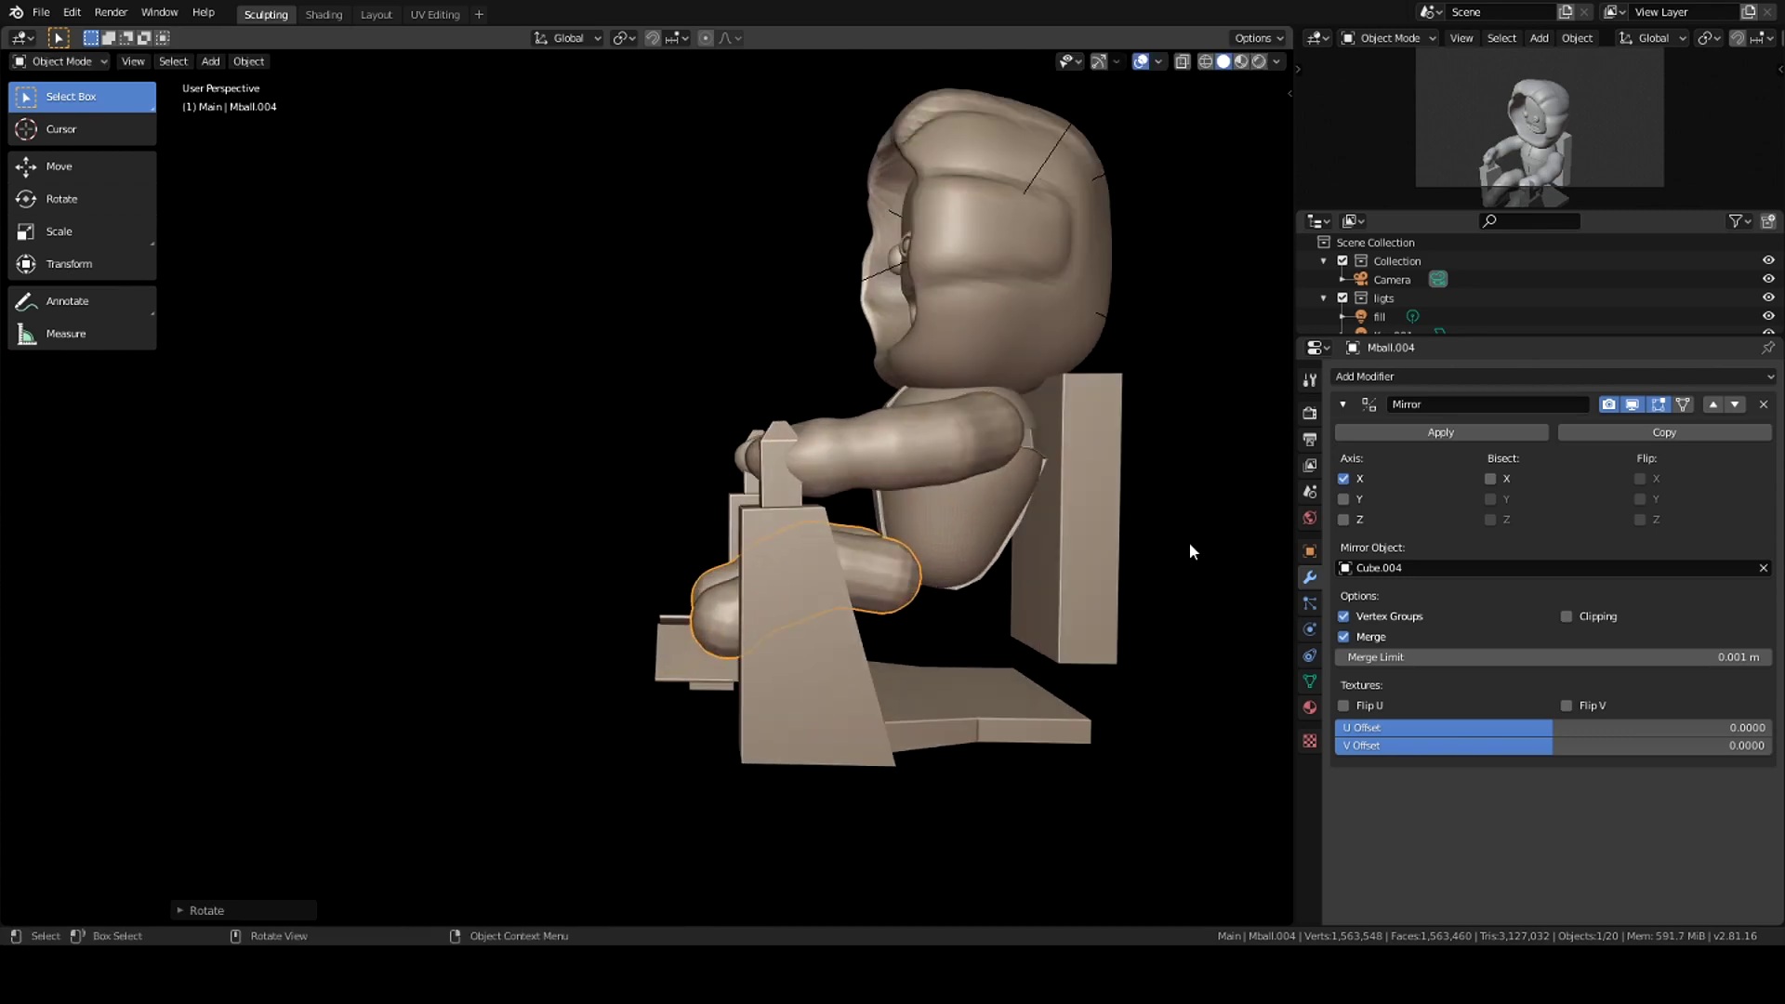
click(1106, 571)
key(shift+d)
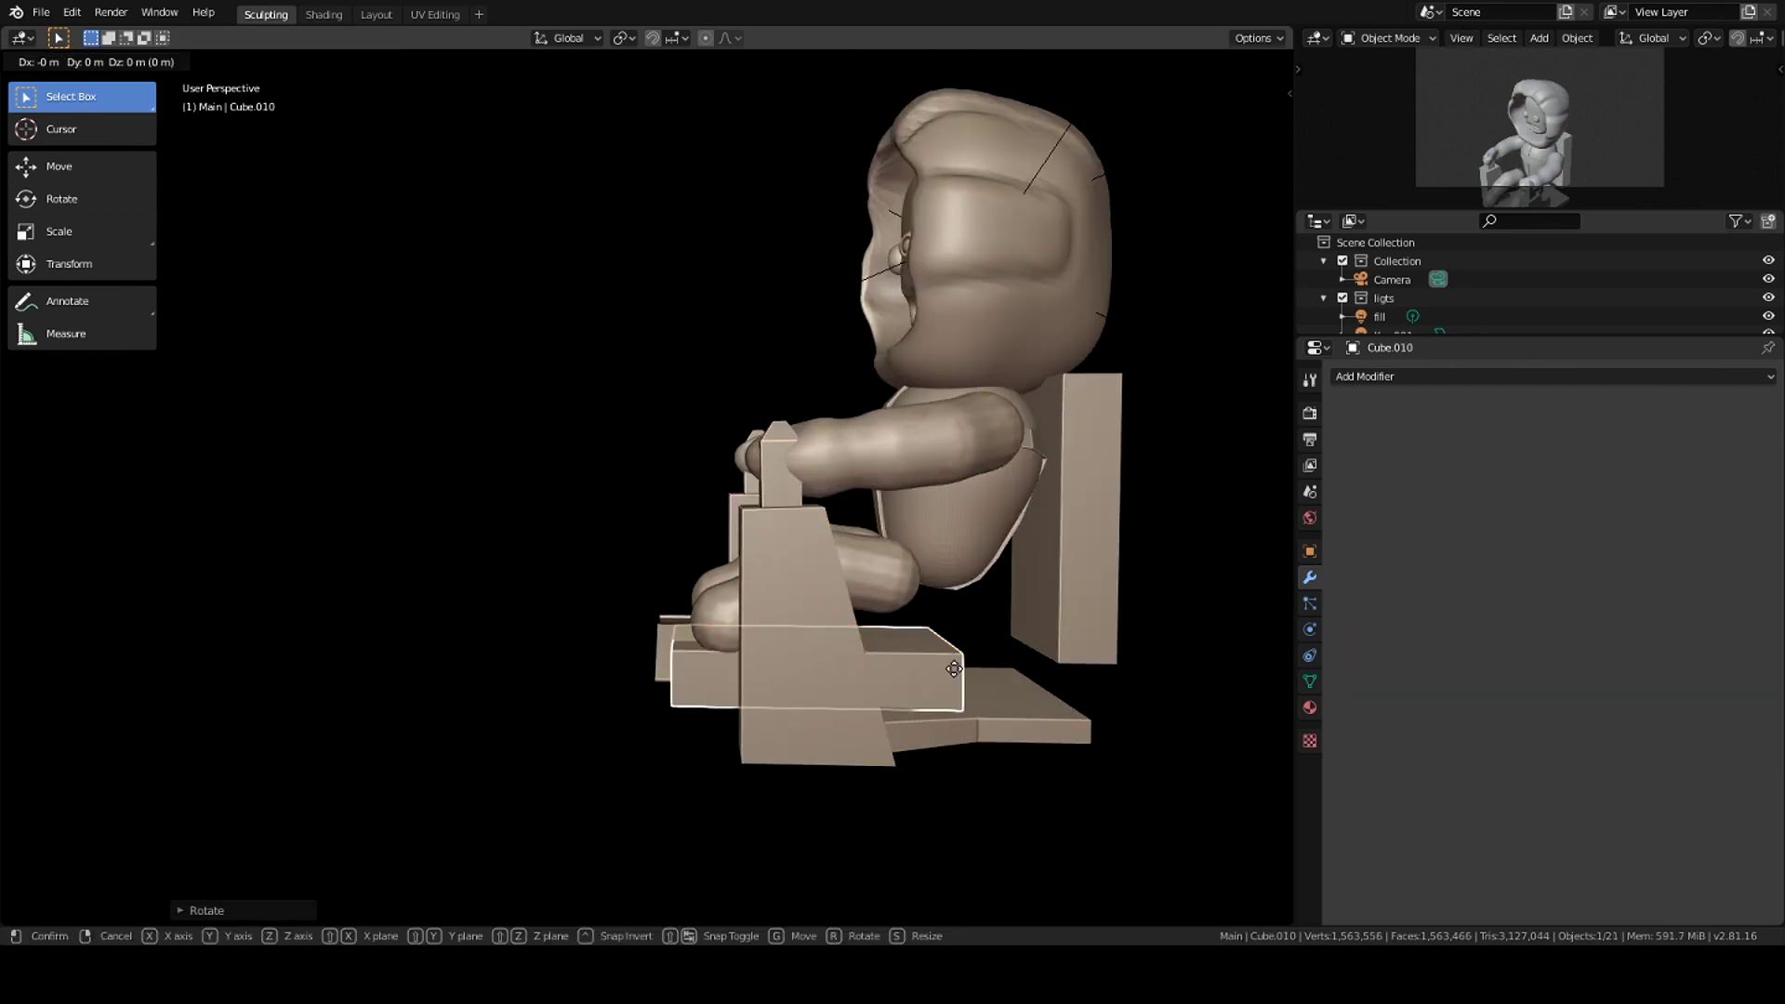
click(1141, 695)
middle_drag(1023, 687, 1140, 695)
Step: Scale the duplicated board along Z to set its height
key(s)
key(z)
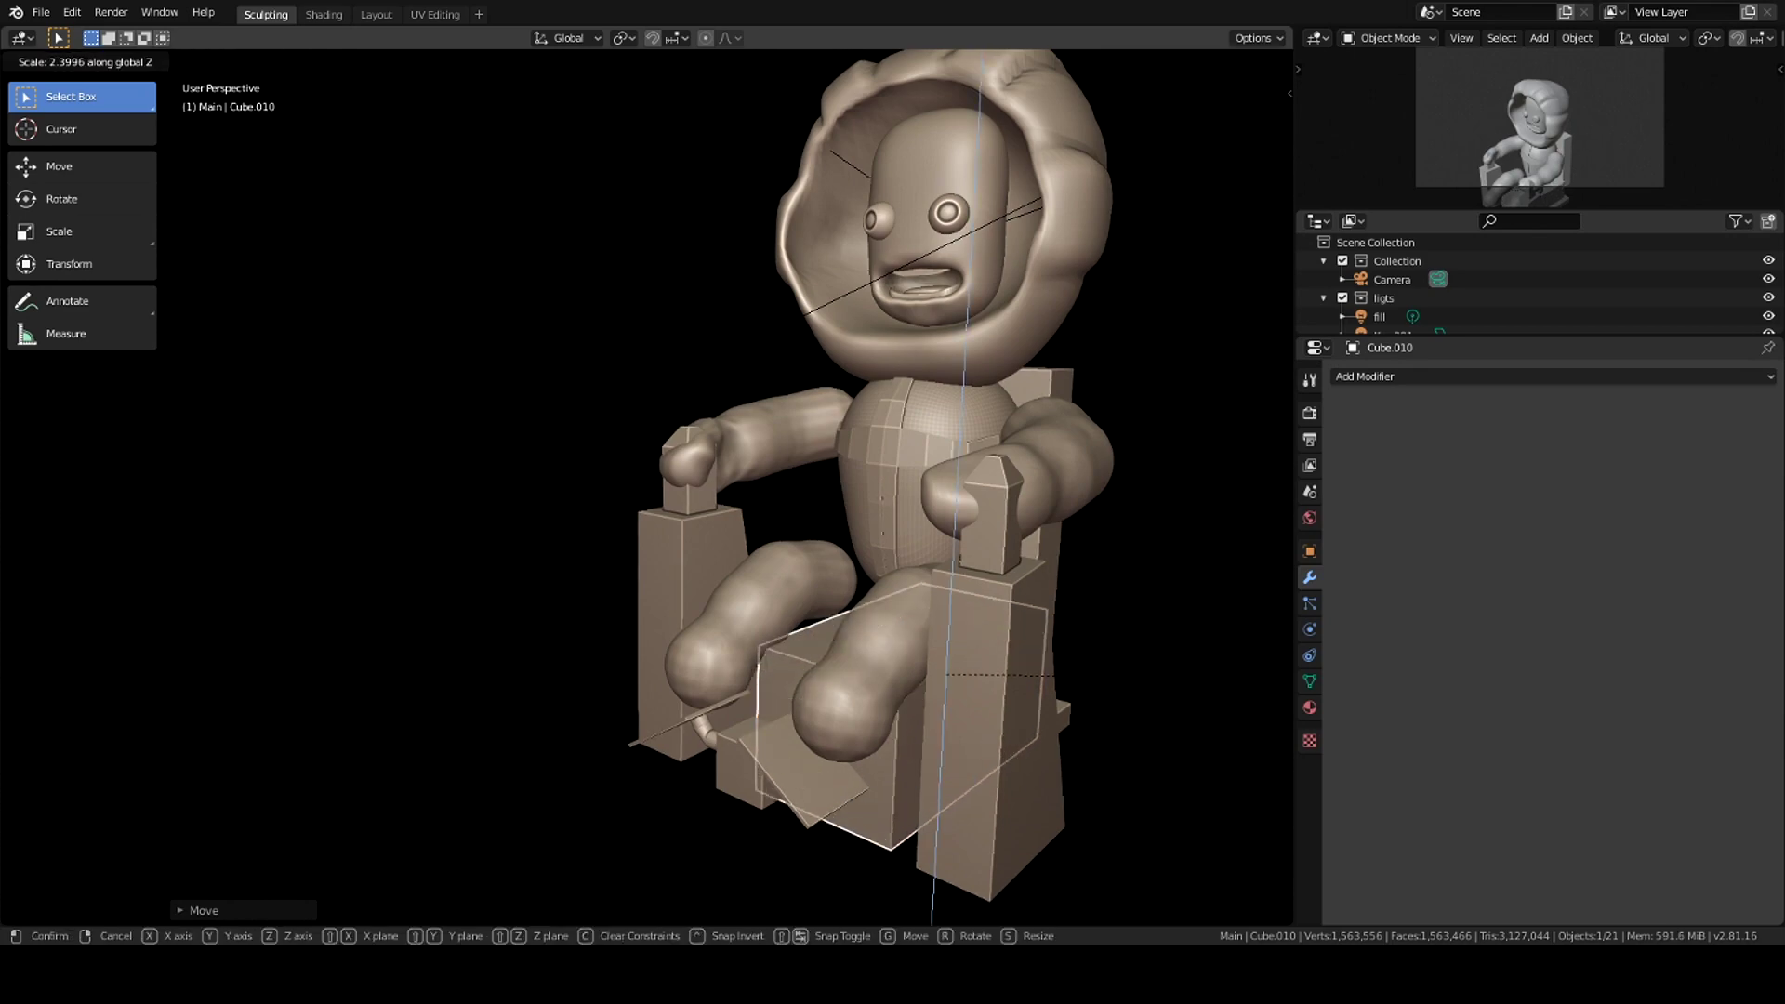
key(Escape)
click(839, 584)
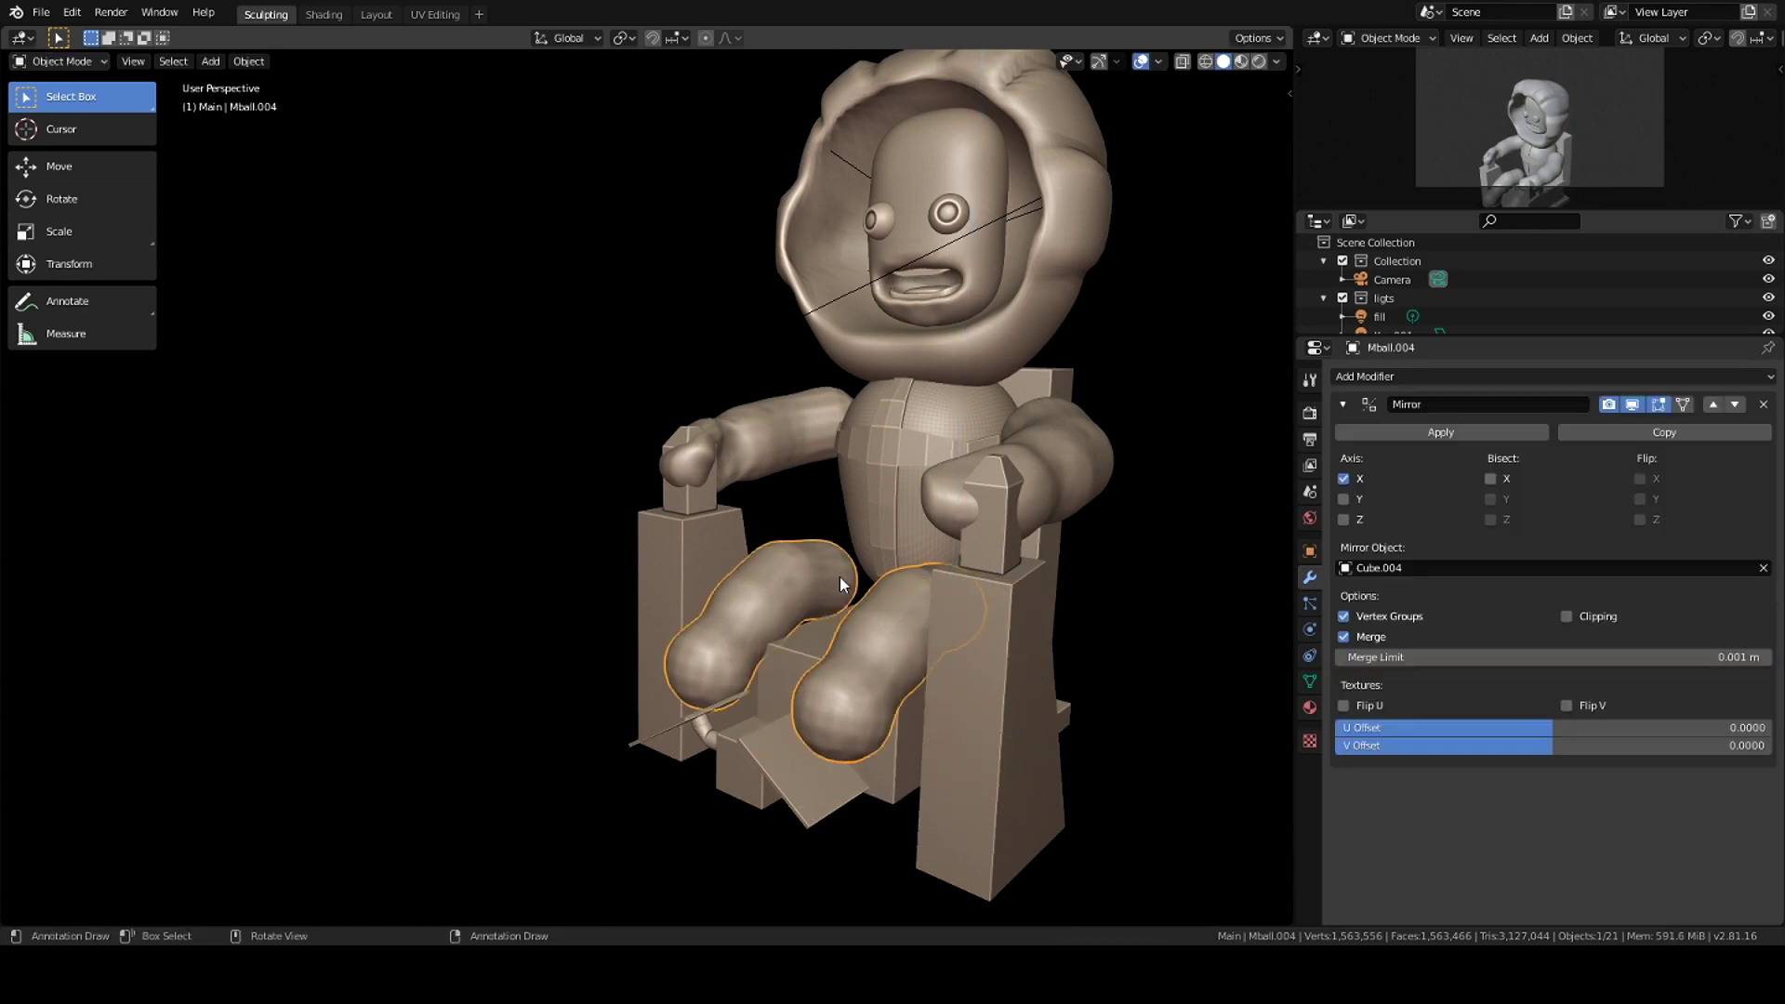
mouse_move(546, 515)
middle_down()
mouse_move(725, 589)
mouse_move(684, 555)
mouse_move(725, 527)
mouse_move(930, 557)
mouse_move(1101, 705)
mouse_move(845, 626)
mouse_move(1091, 605)
middle_up()
Step: Add a new knee sphere and switch it into Sculpt Mode
key(shift+a)
click(777, 548)
click(1179, 555)
middle_drag(1179, 556, 1116, 595)
scroll(1056, 617, up, 3)
key(ctrl+Tab)
click(1056, 728)
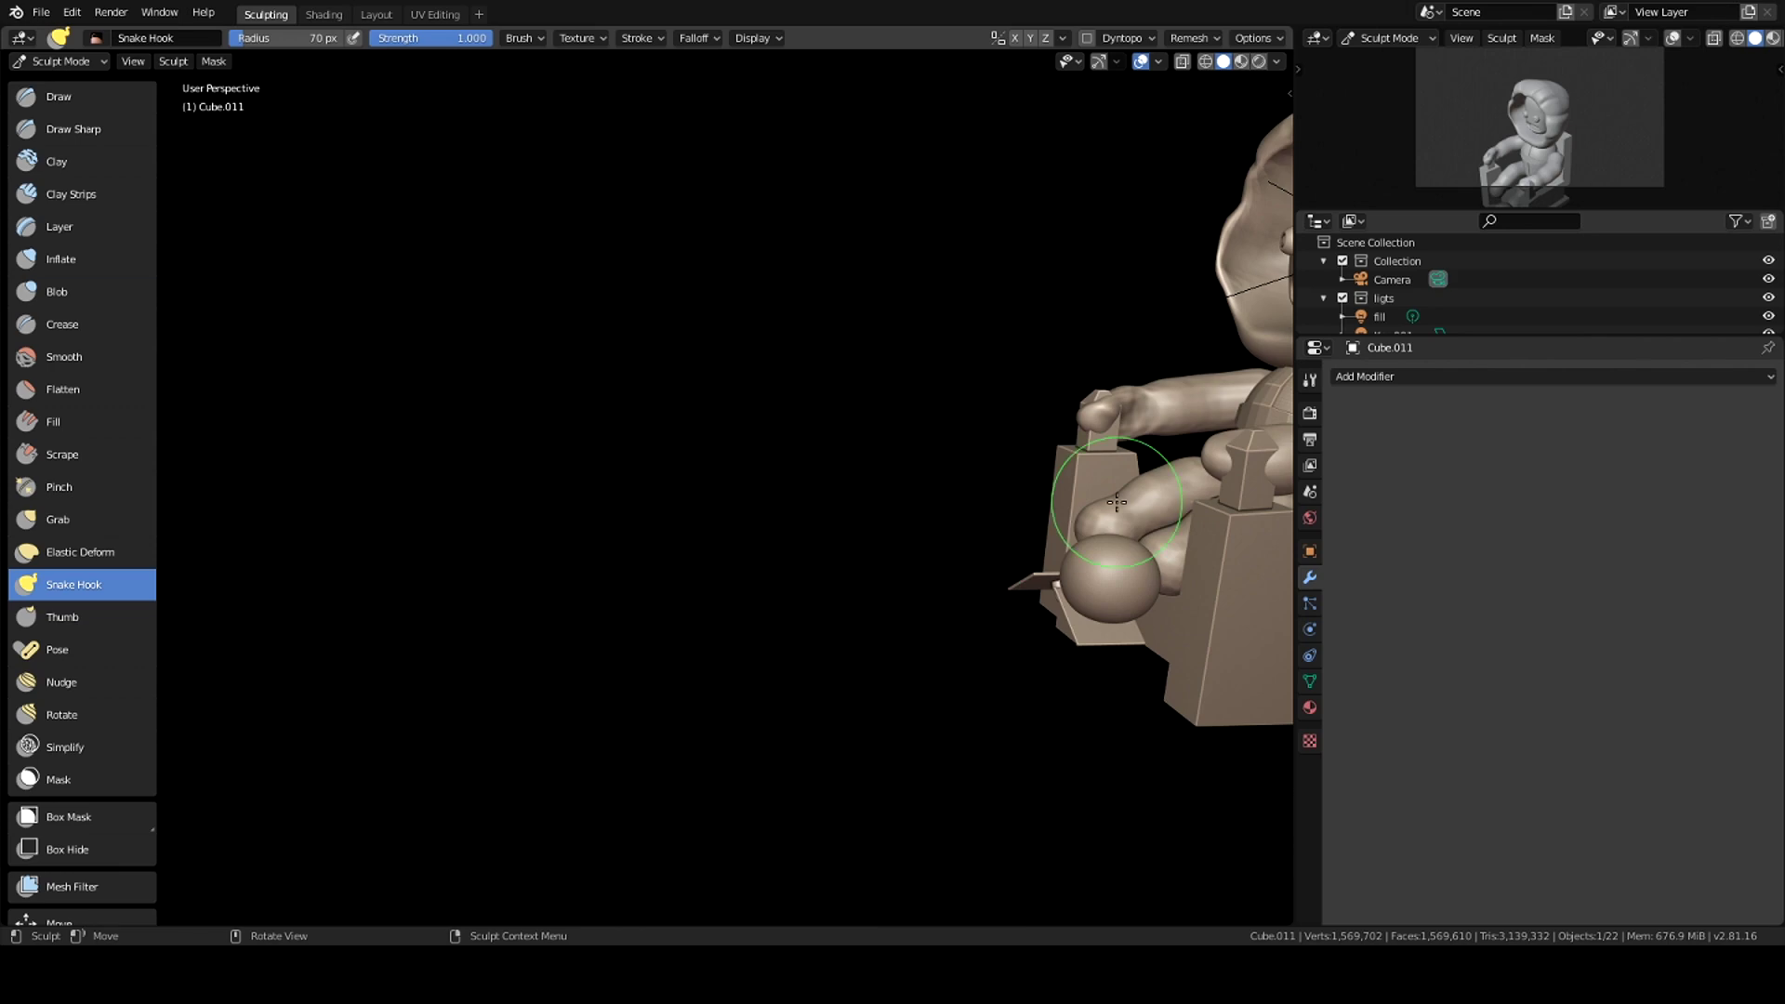
Step: Return to Object Mode, shrink the knee sphere and move it into place
mouse_move(1069, 534)
shift+middle_down()
mouse_move(976, 518)
mouse_move(717, 629)
shift+middle_up()
scroll(976, 518, up, 3)
key(ctrl+Tab)
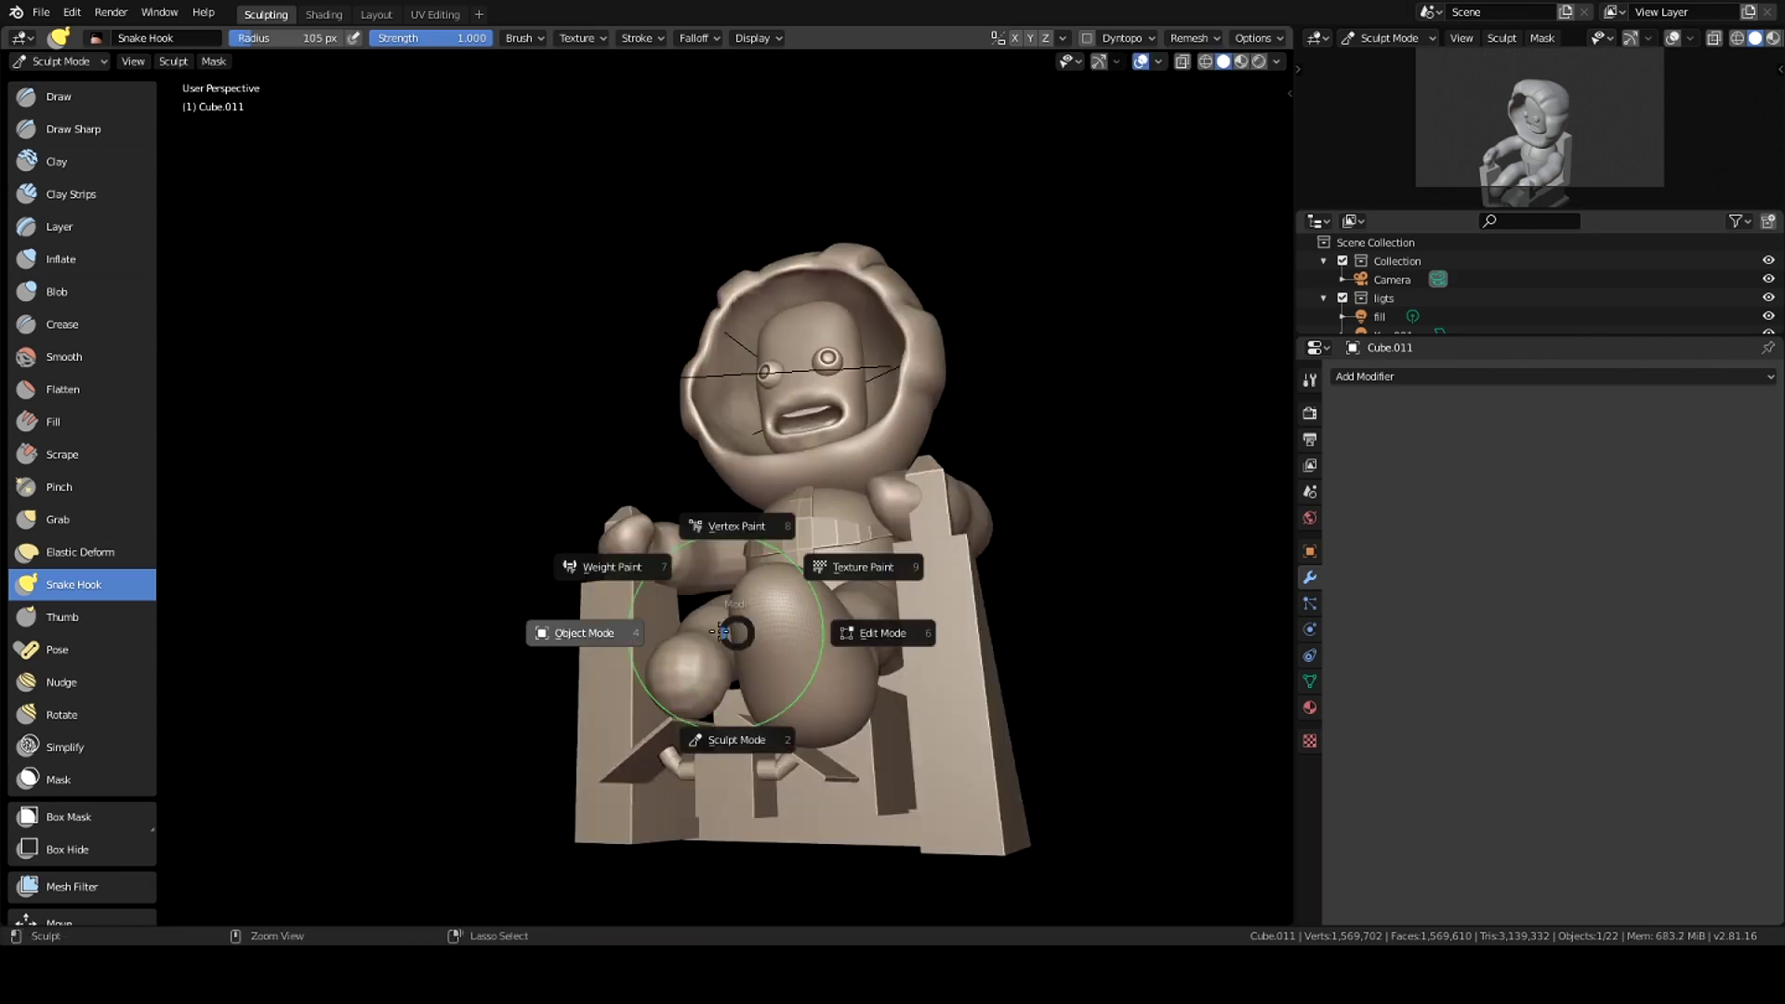
click(577, 630)
key(s)
scroll(1068, 495, up, 2)
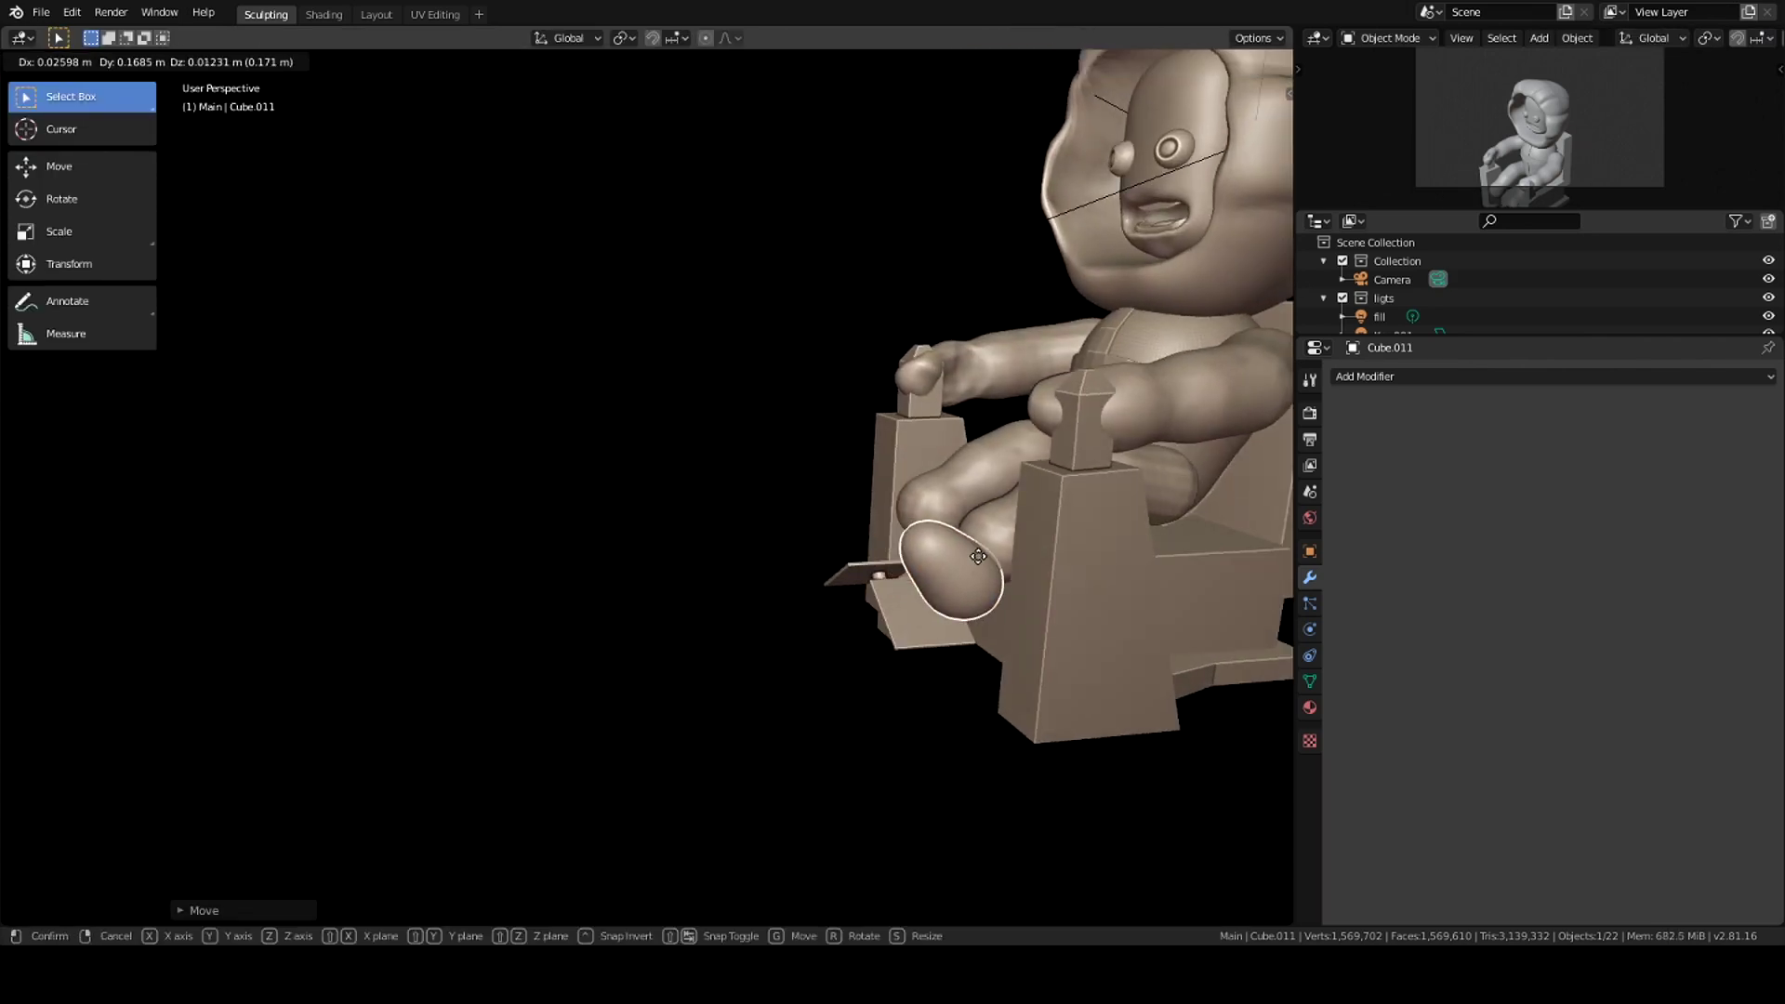
shift+middle_drag(1067, 496, 950, 618)
scroll(950, 619, down, 2)
Step: Tilt the foot plates with a free rotation
click(950, 618)
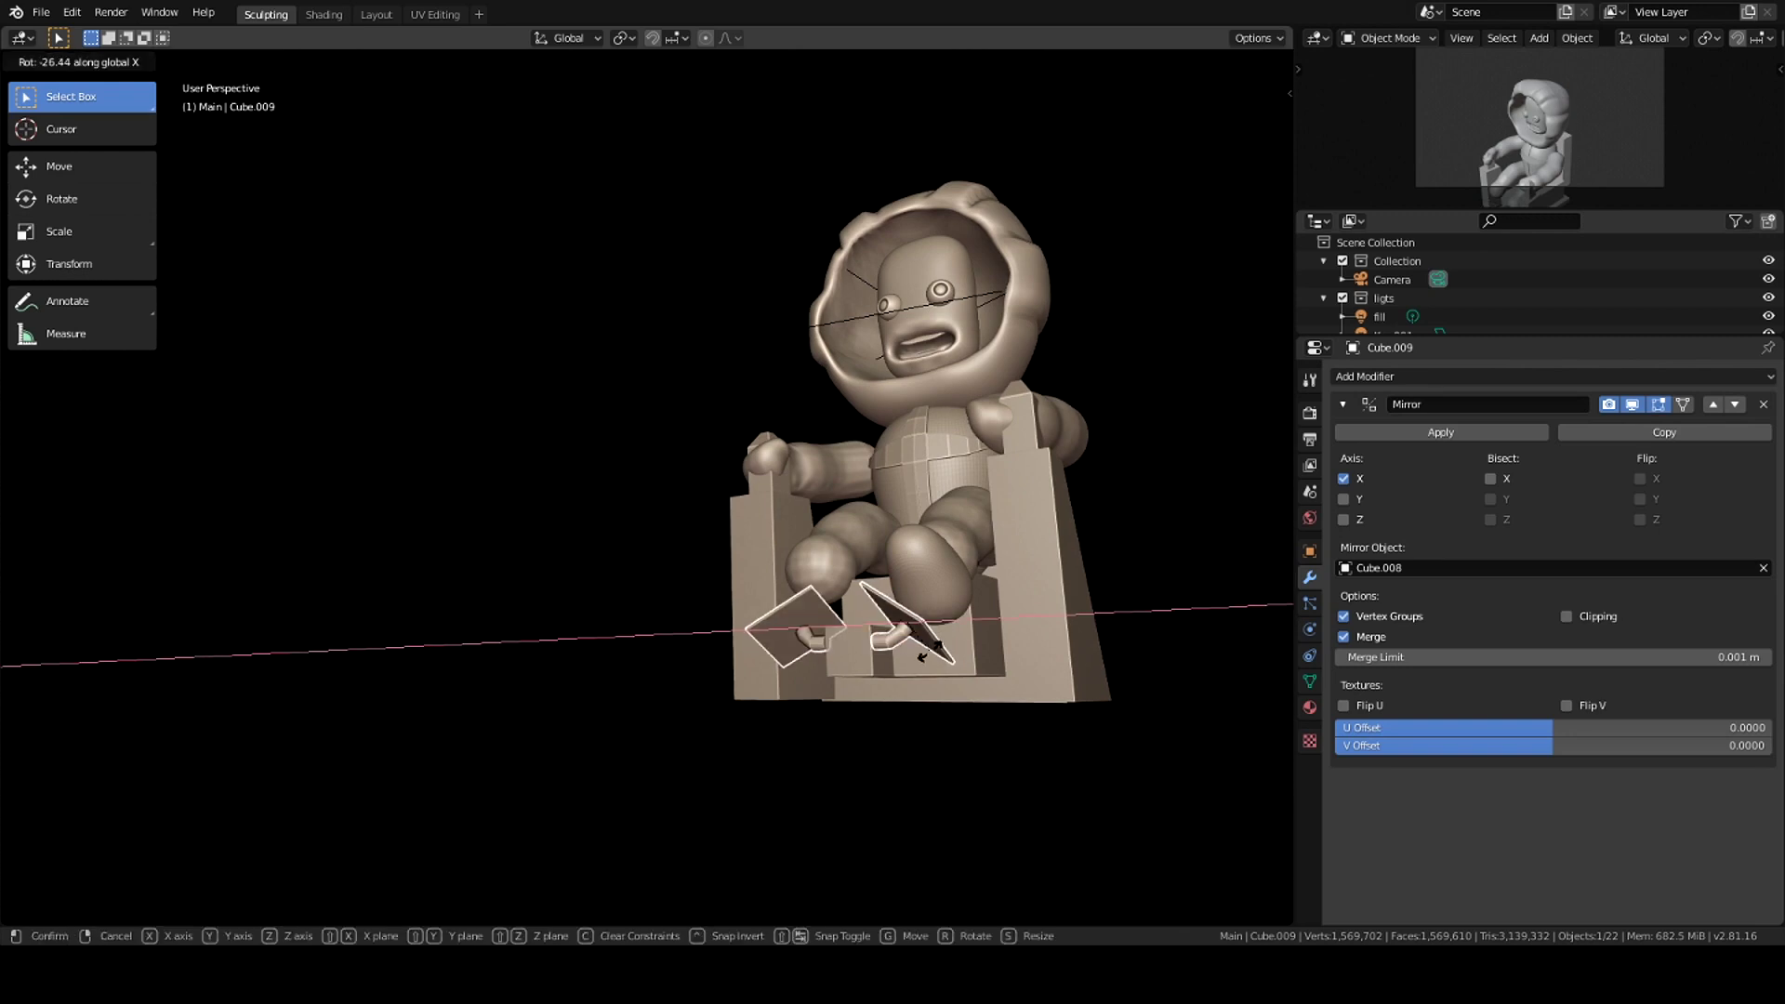
click(922, 656)
middle_drag(928, 610, 932, 637)
key(r)
key(r)
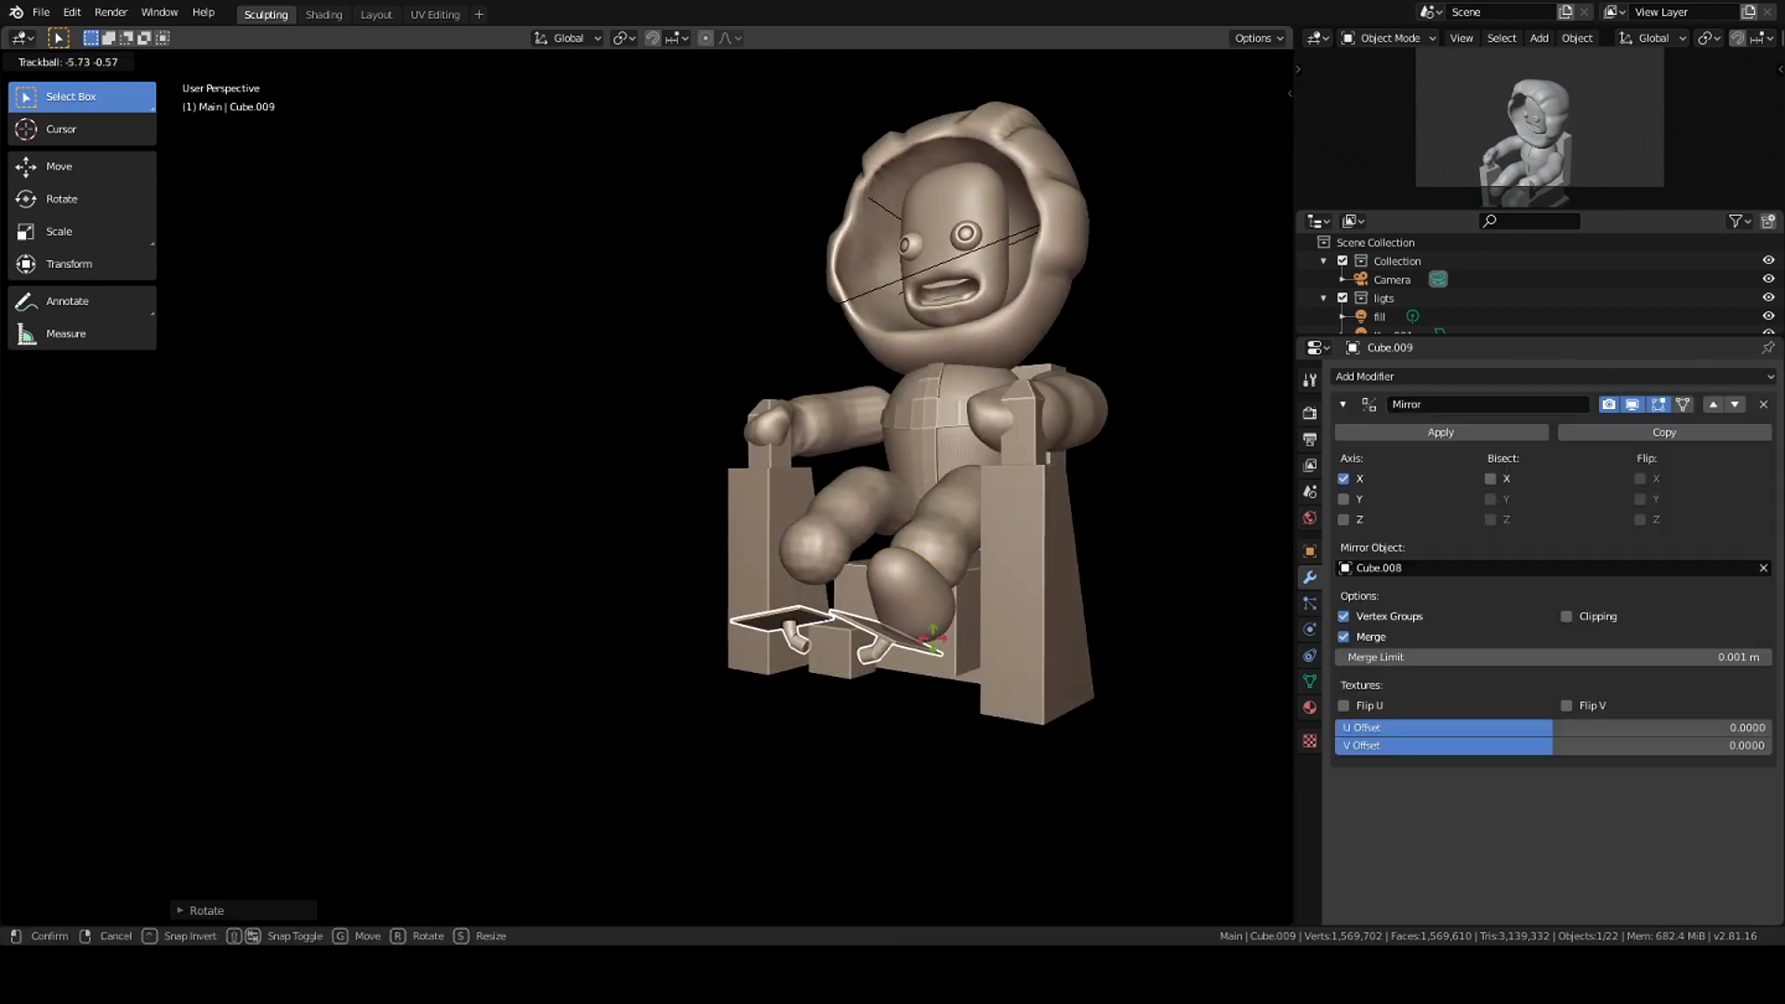
Step: Widen the small box between the foot plates along X
click(838, 657)
key(s)
key(x)
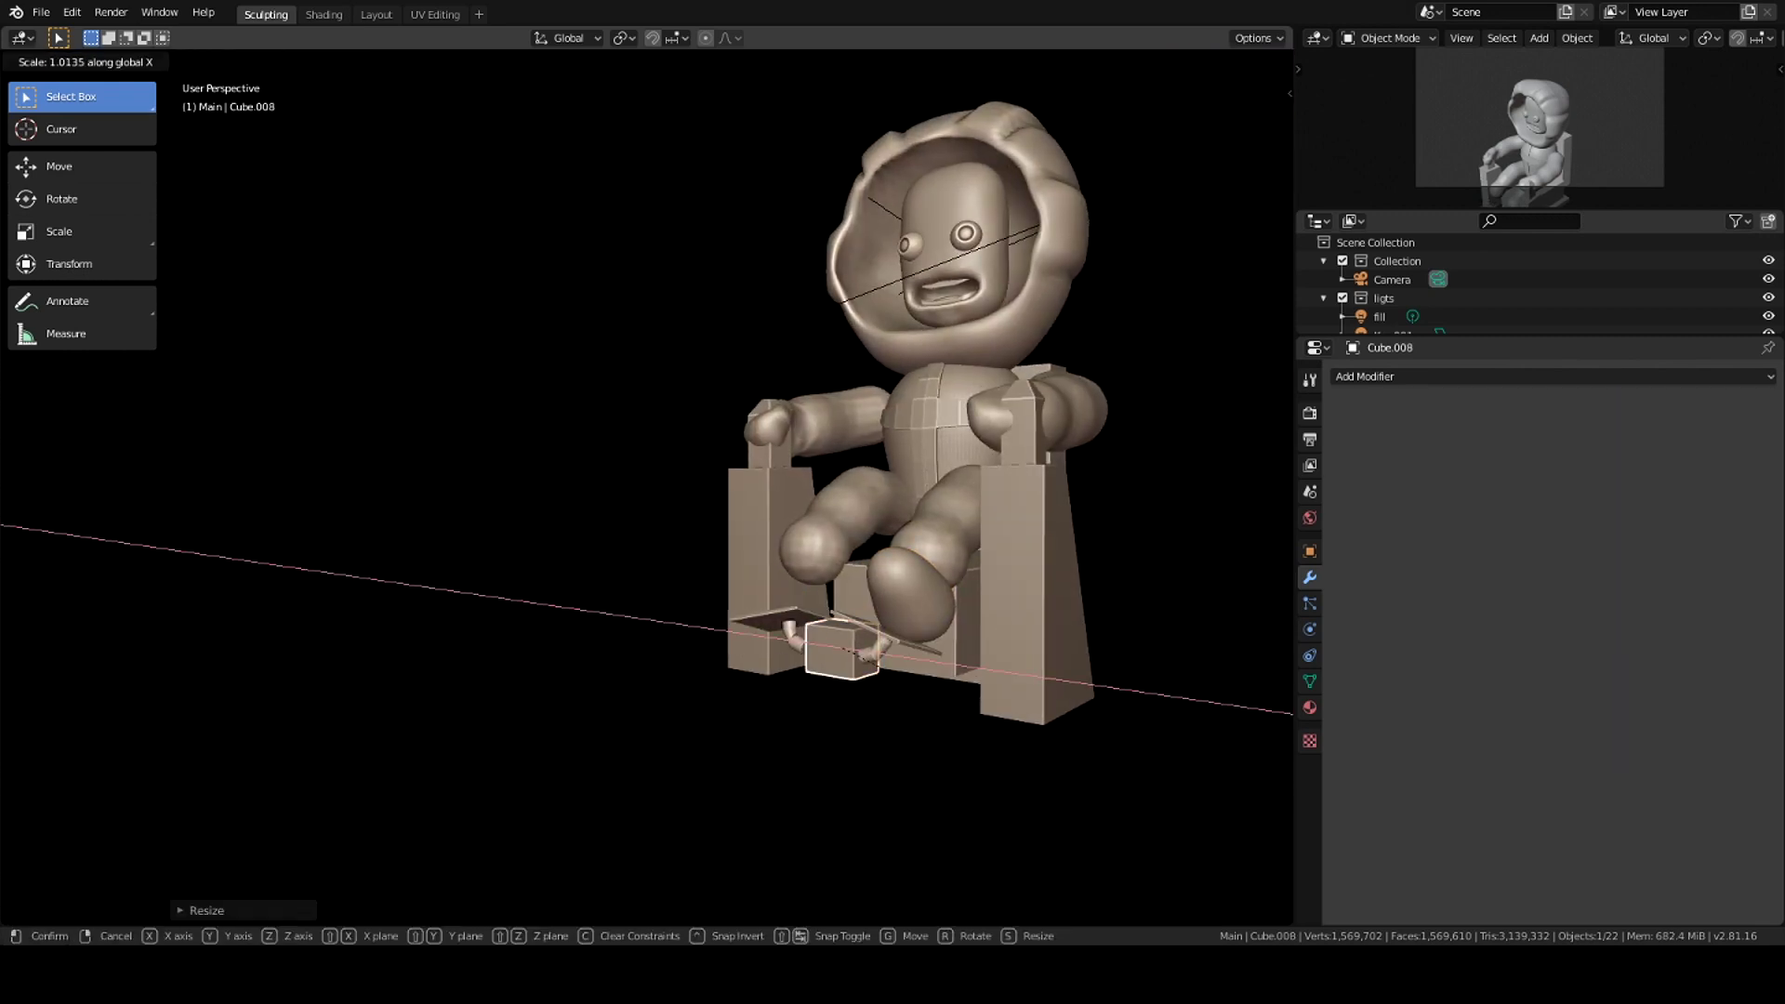
click(1001, 711)
click(1552, 376)
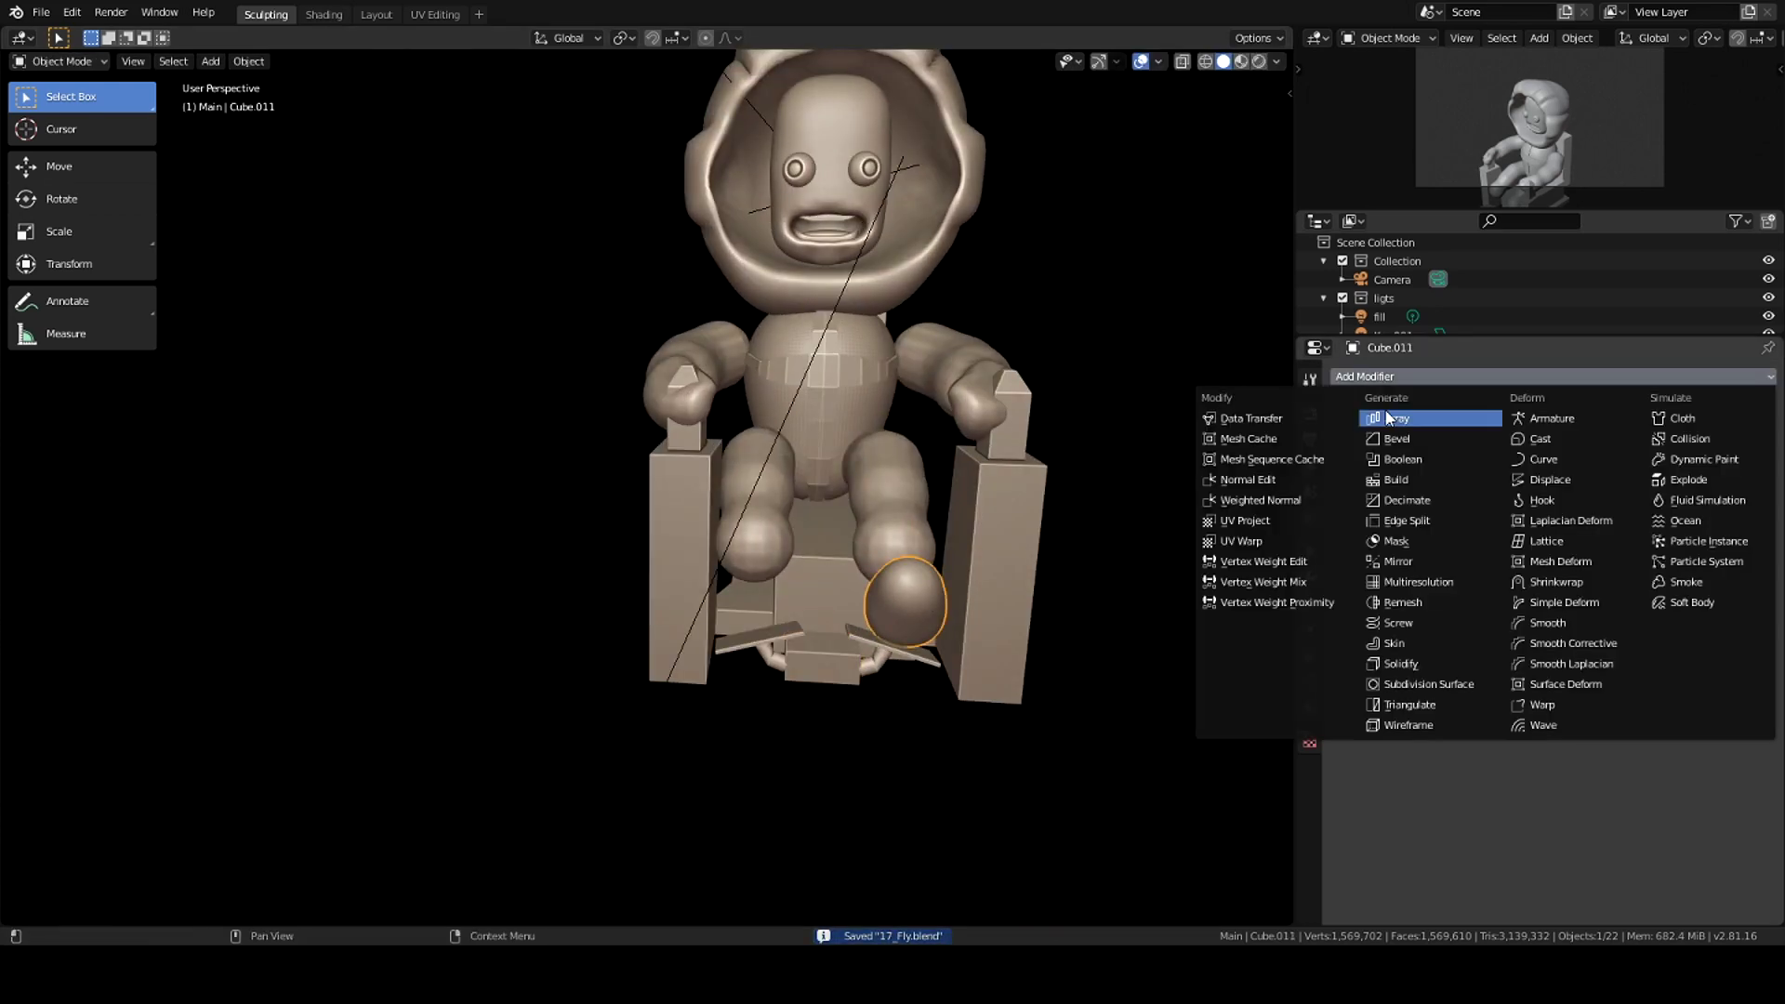
Step: Add a Mirror modifier to the knee sphere and preview it through the camera
click(907, 599)
key(KP_0)
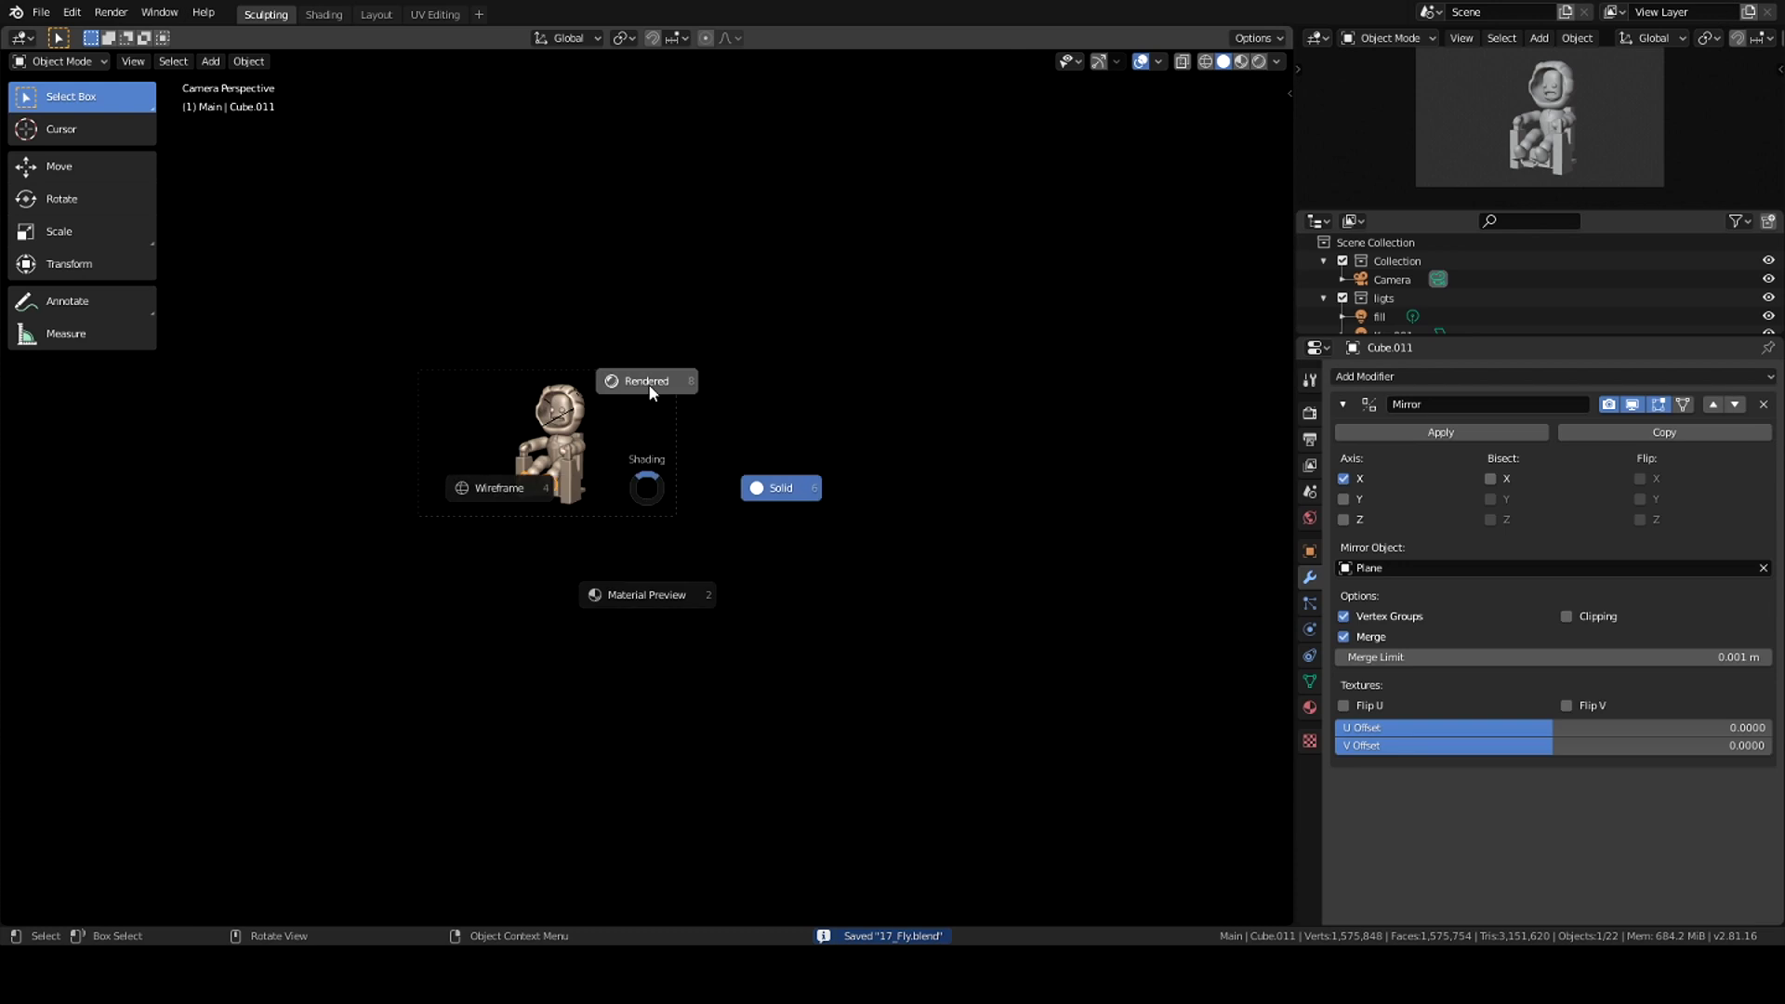
click(651, 425)
click(878, 452)
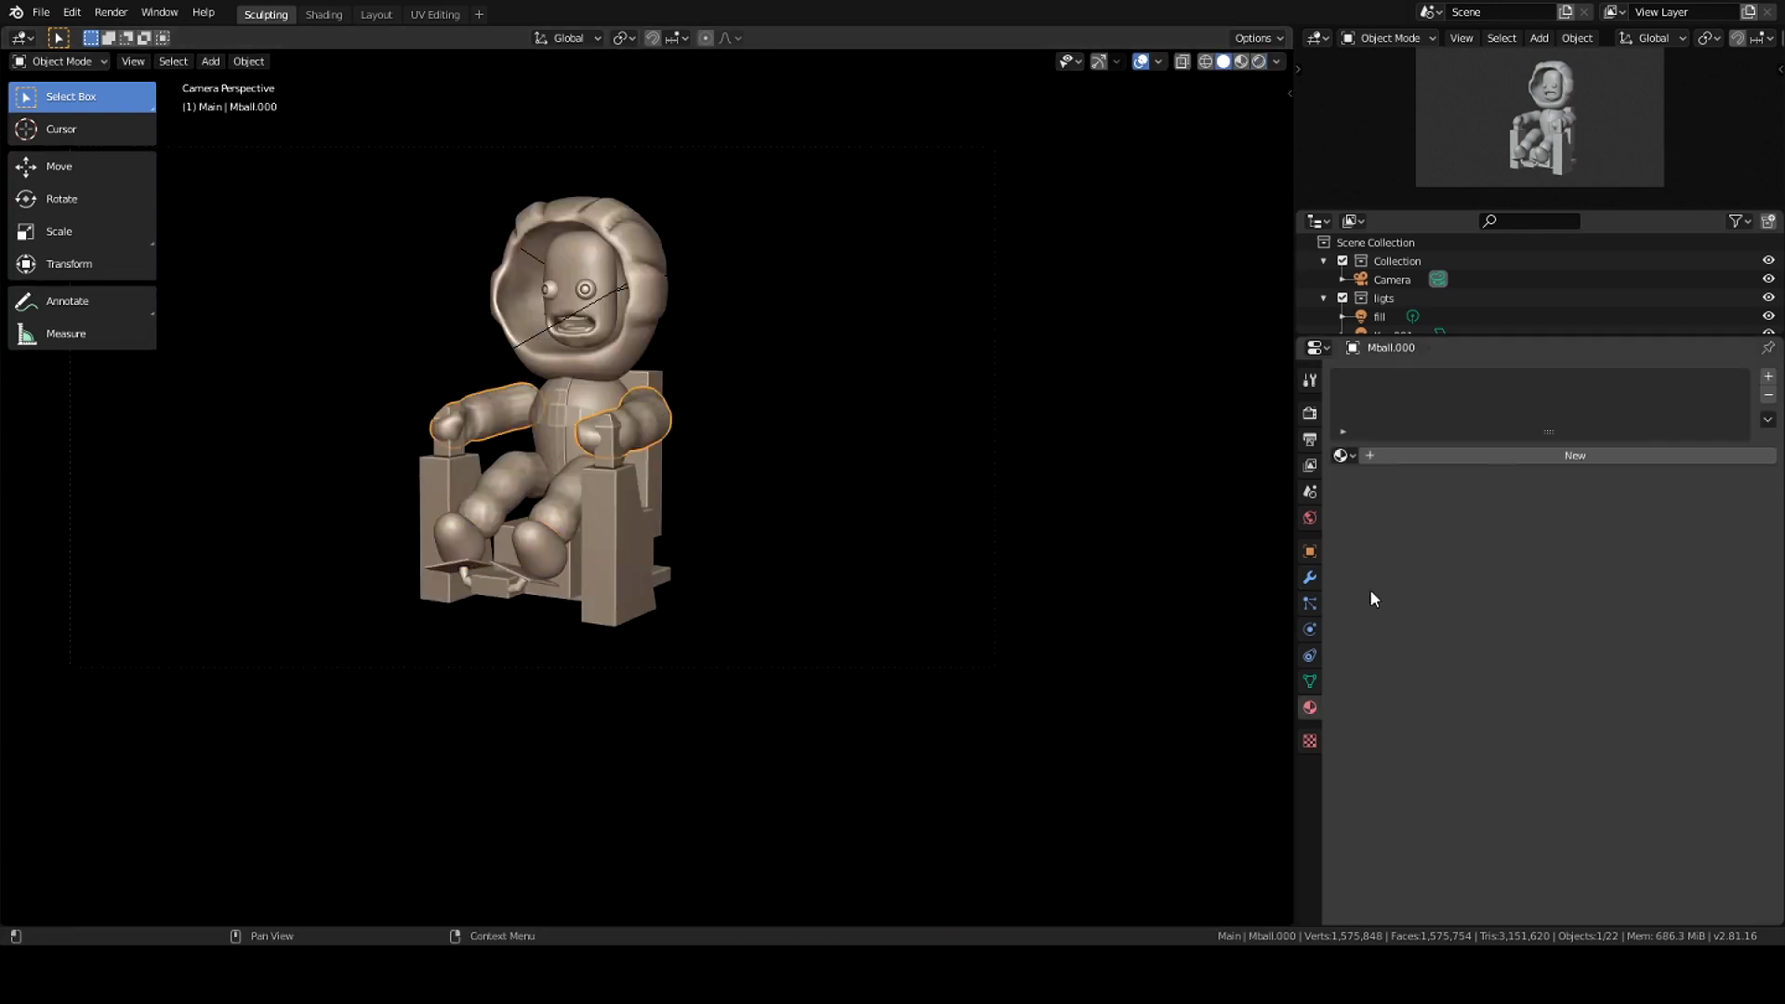
Step: Give the arms a new material with an orange-red suit Base Color
click(1309, 707)
click(1634, 647)
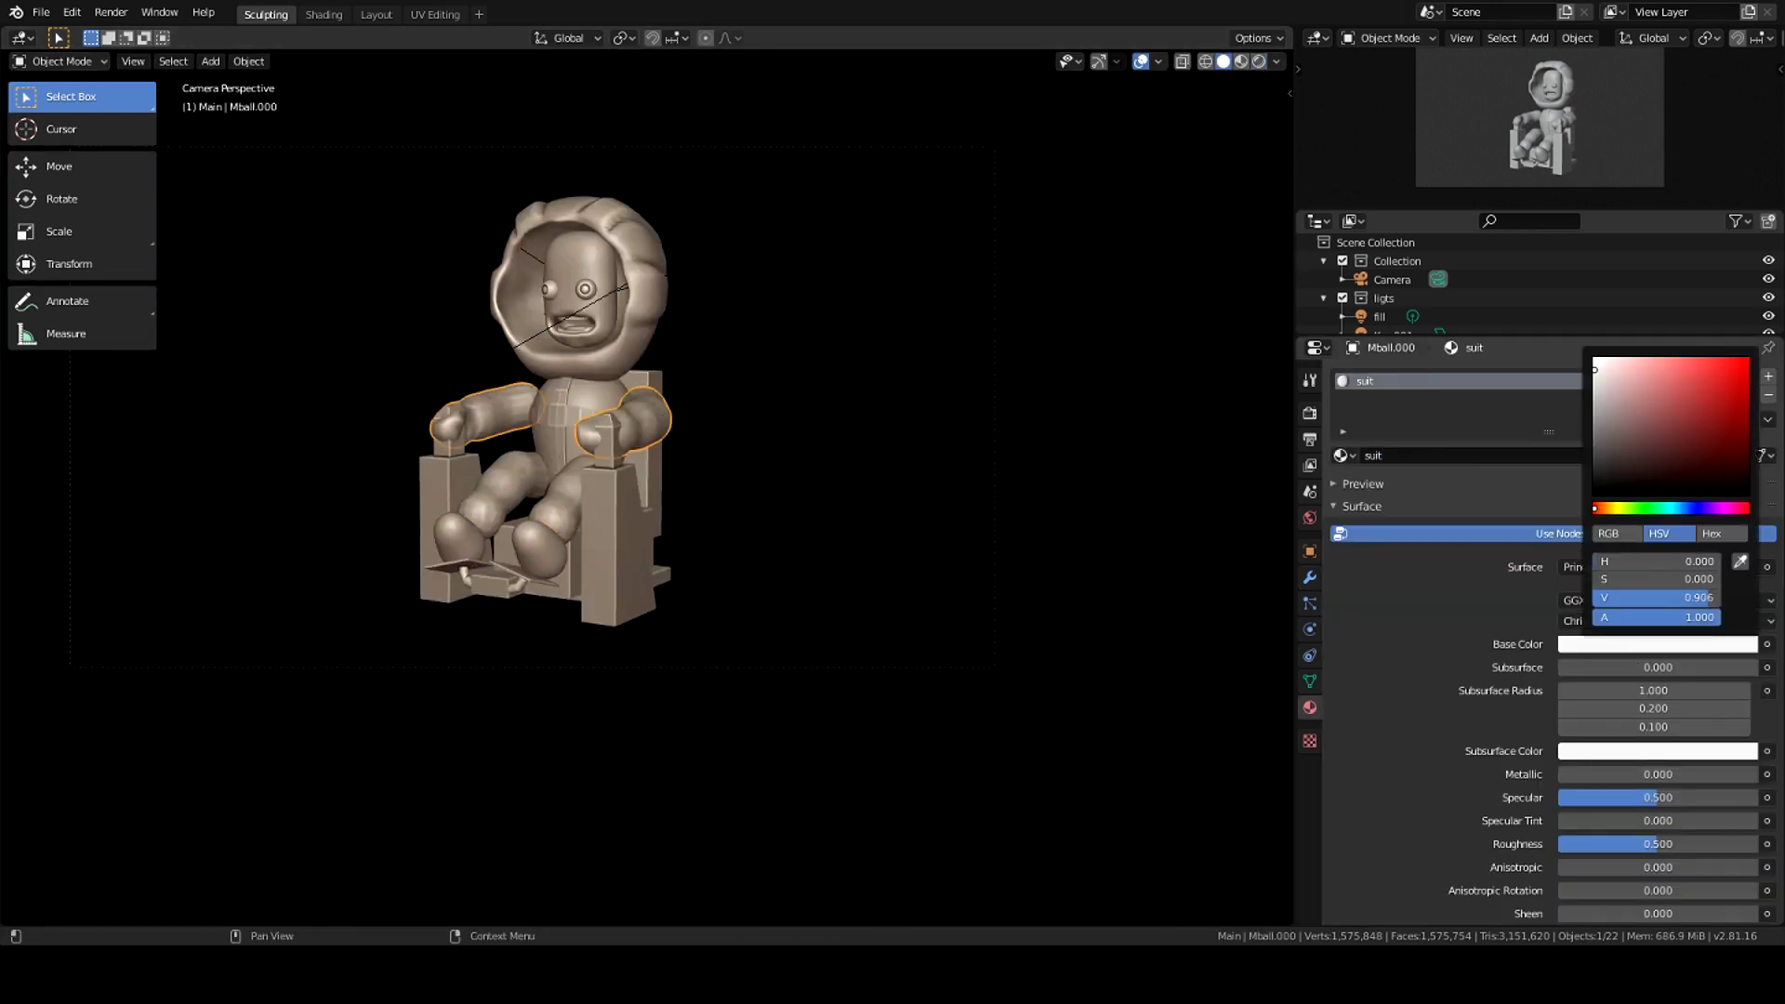
middle_drag(844, 454, 669, 557)
Step: Link the arms' suit material to knee spheres, helmet and torso, then save
click(641, 609)
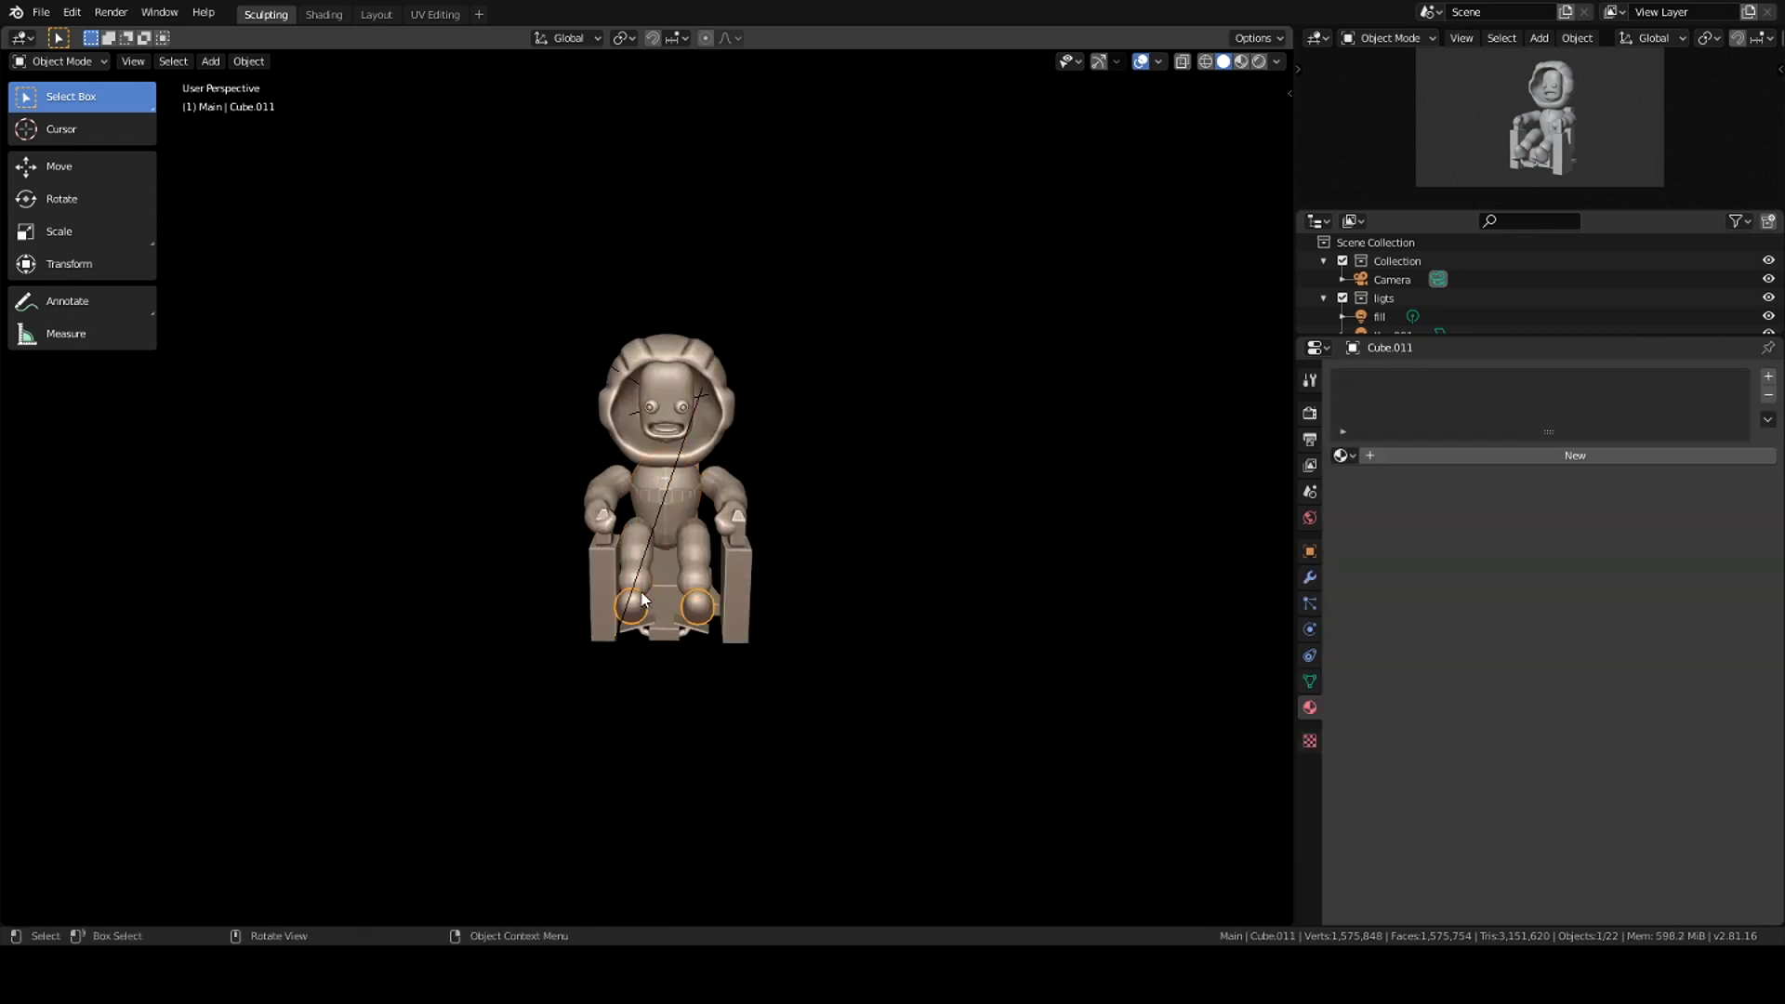
shift+click(725, 434)
key(z)
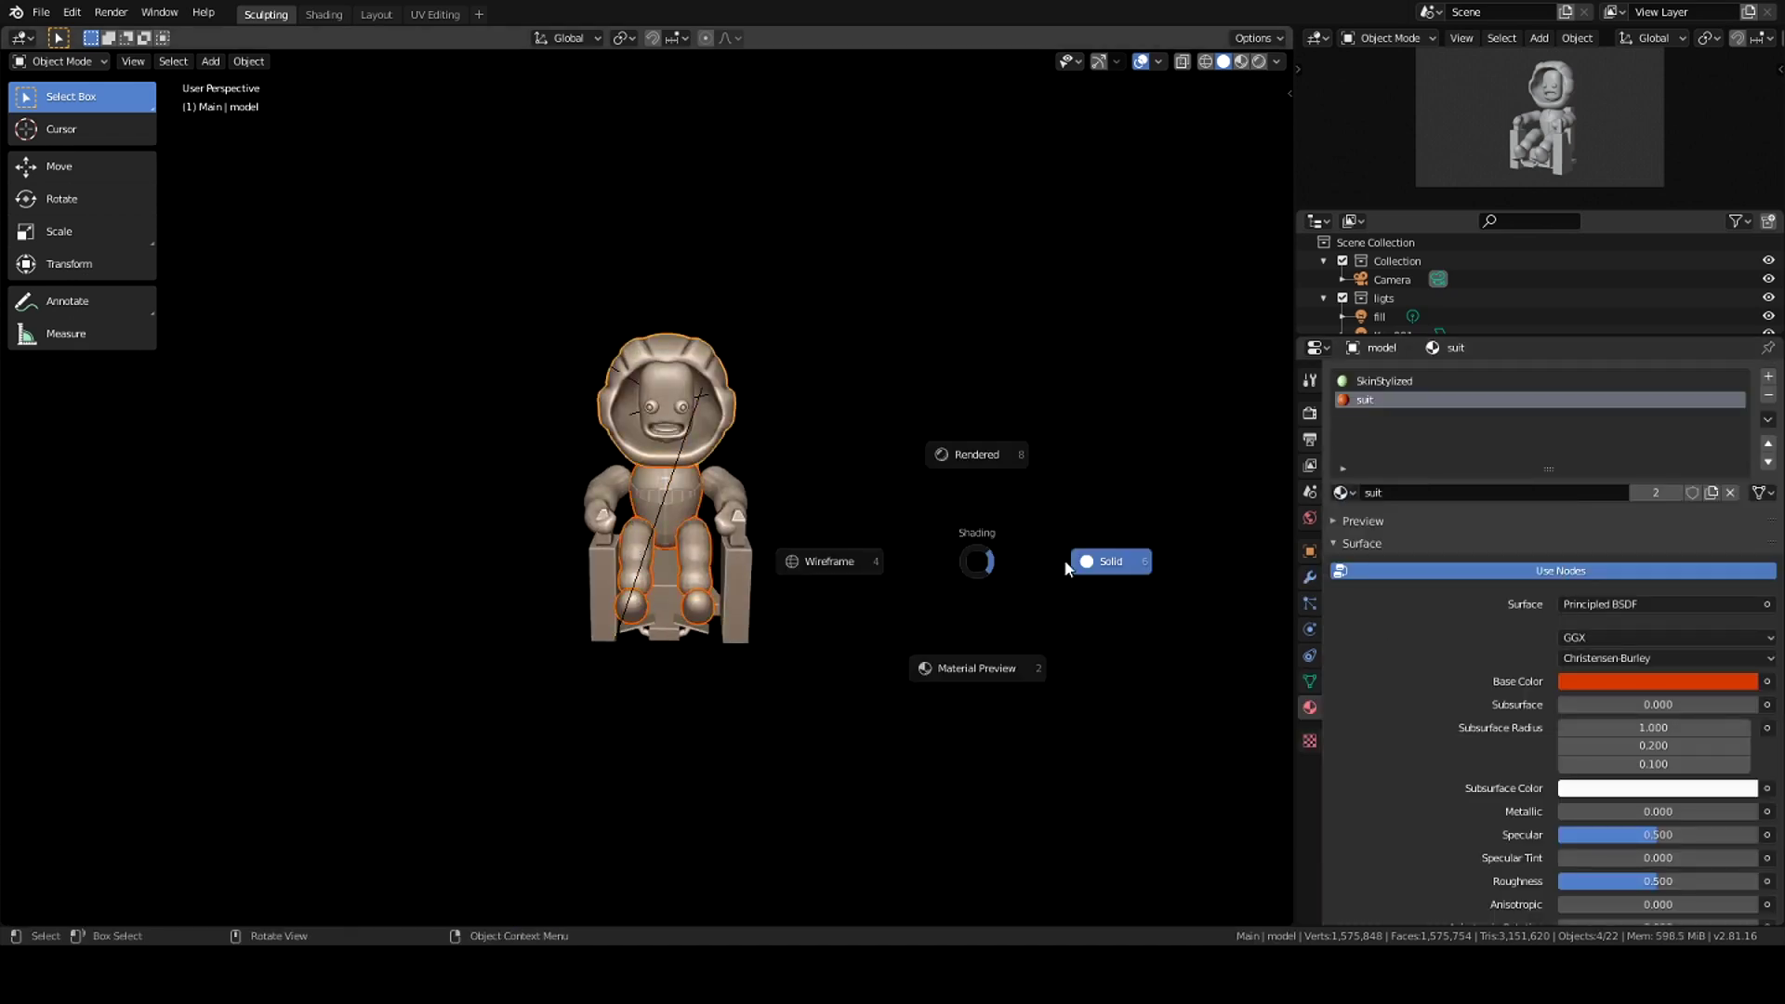
click(793, 419)
scroll(772, 493, up, 5)
click(755, 571)
shift+click(818, 483)
key(ctrl+l)
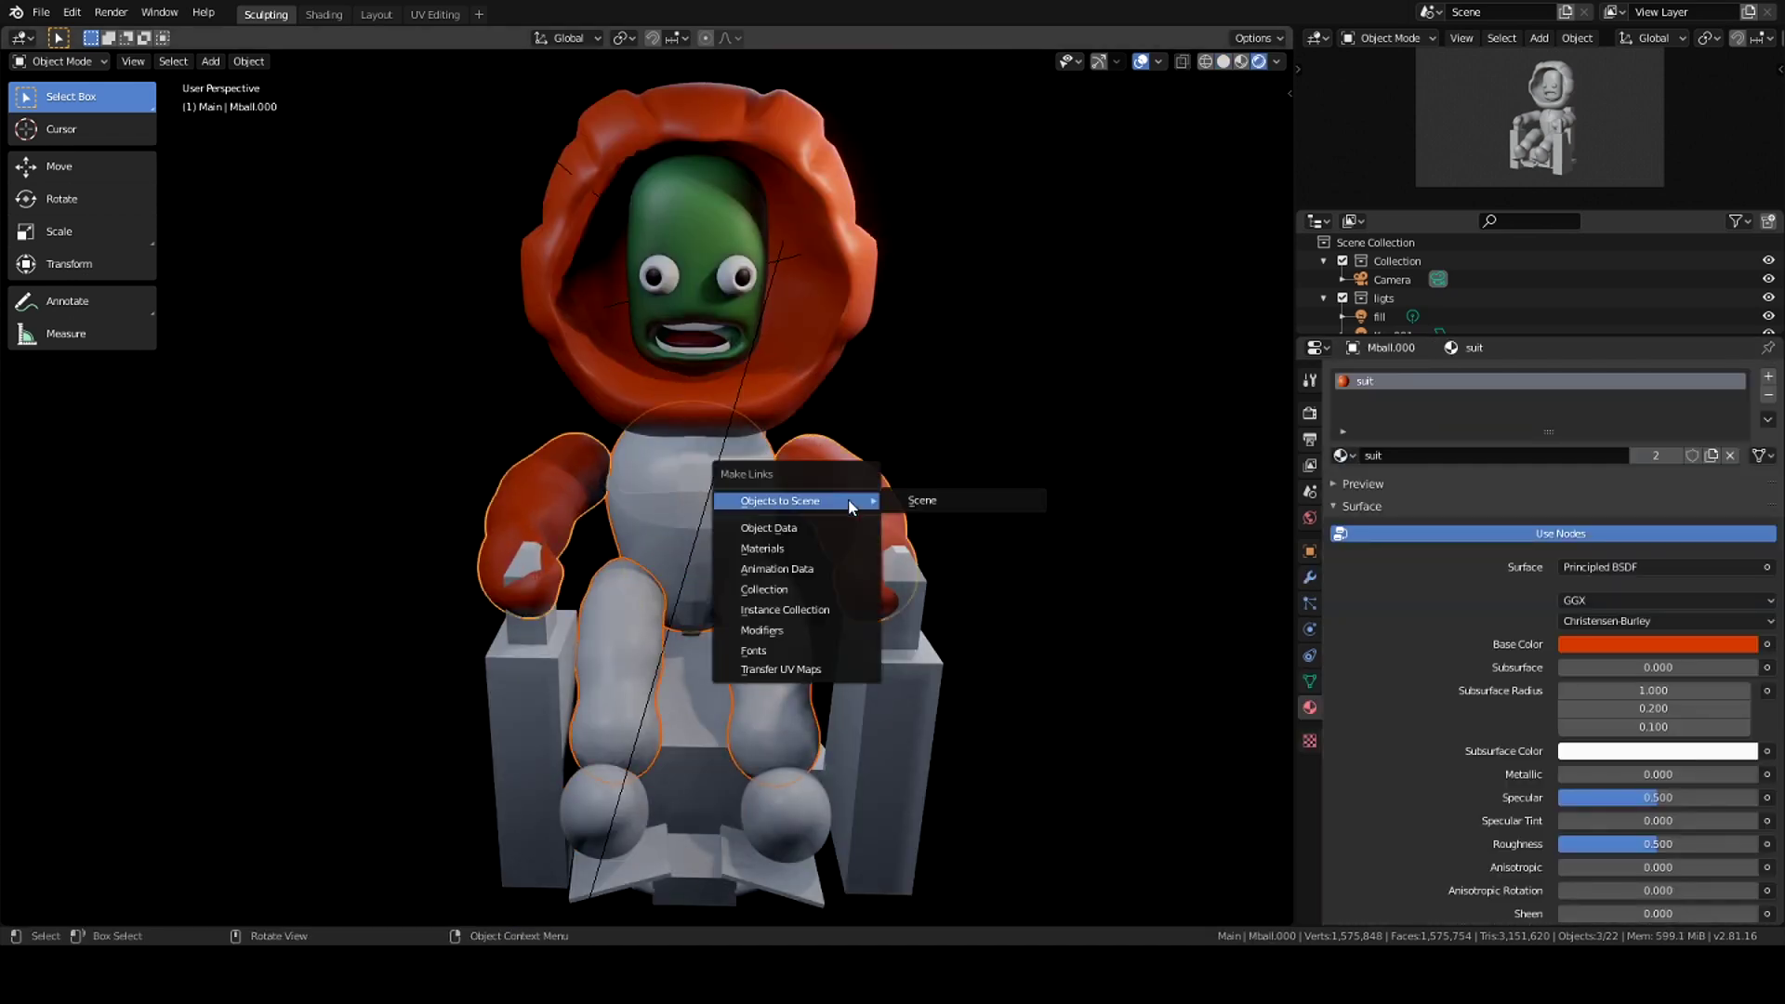
click(763, 547)
mouse_move(1007, 560)
middle_down()
mouse_move(895, 606)
mouse_move(813, 612)
mouse_move(855, 622)
mouse_move(838, 630)
middle_up()
key(ctrl+s)
Step: Make the cross-shaped chest piece's Material.002 Base Color black
click(725, 474)
click(1658, 644)
drag(1762, 391, 1761, 632)
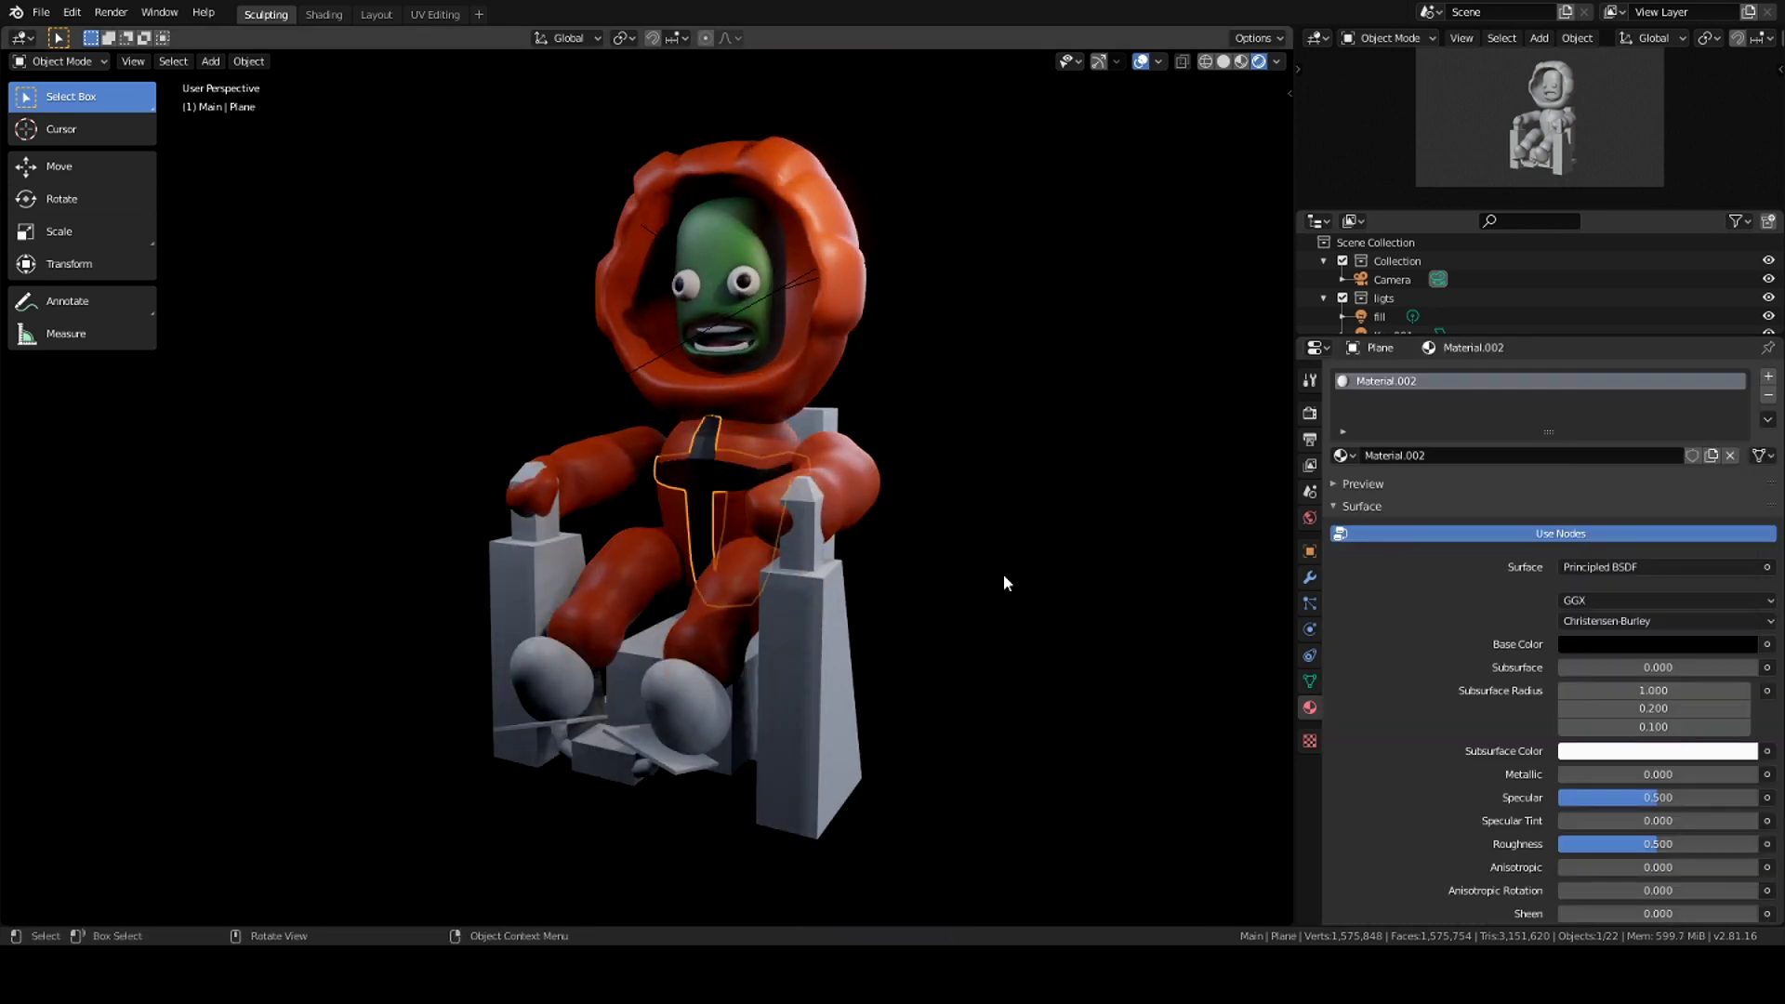
scroll(744, 478, down, 4)
scroll(762, 482, up, 5)
shift+middle_drag(762, 482, 779, 481)
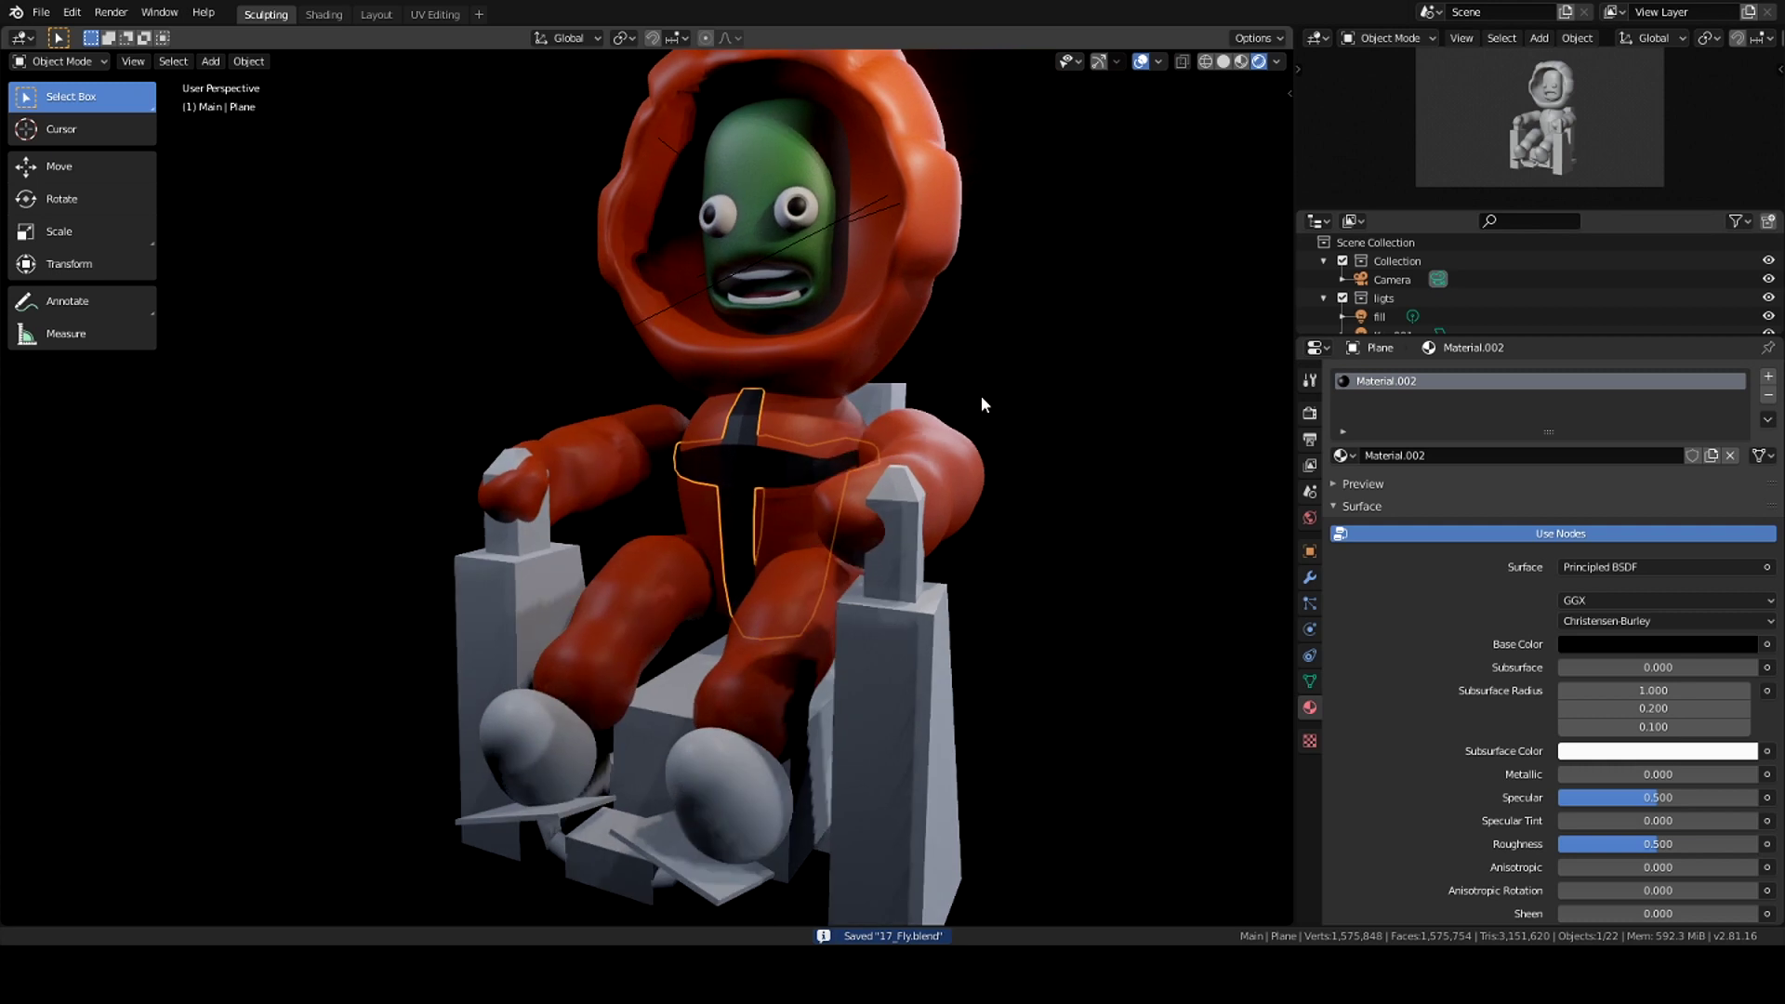
key(z)
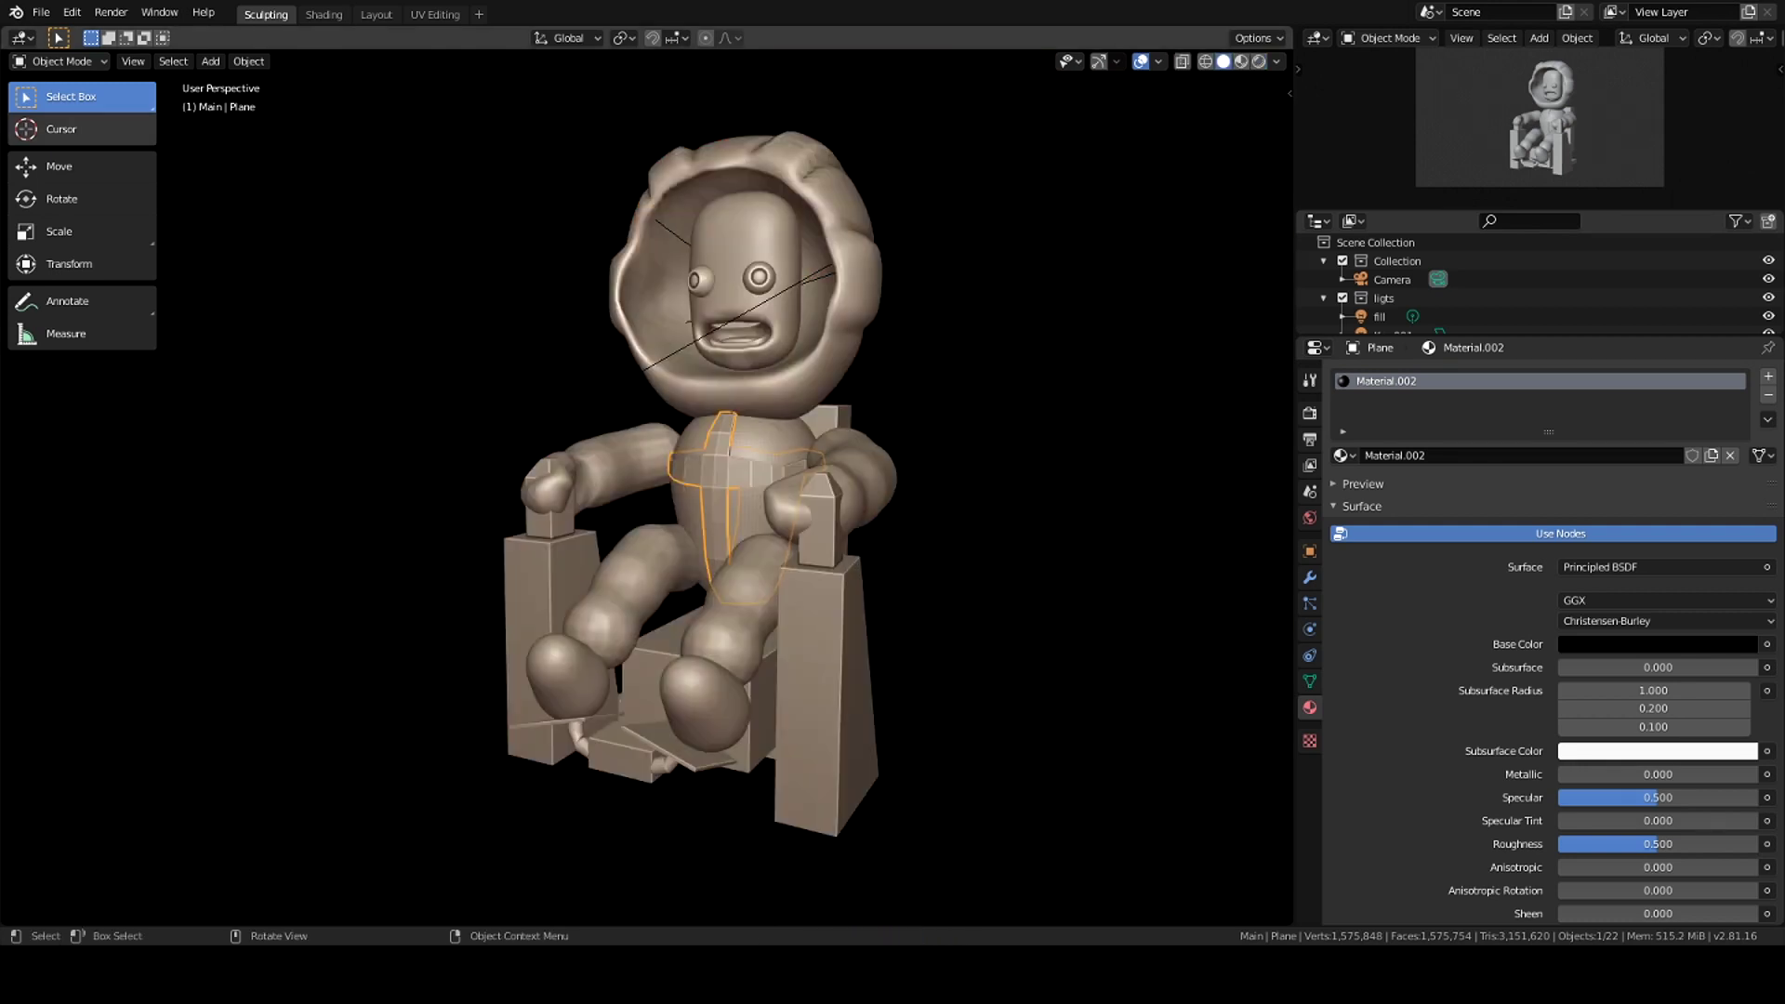
Step: Select the arms and choose an option from the Shift+S snap menu
middle_drag(1011, 537, 718, 310)
click(717, 520)
key(shift+s)
click(798, 590)
Step: Reset the arms' origin point, then cancel a trial rotation
key(r)
right_click(827, 485)
click(952, 588)
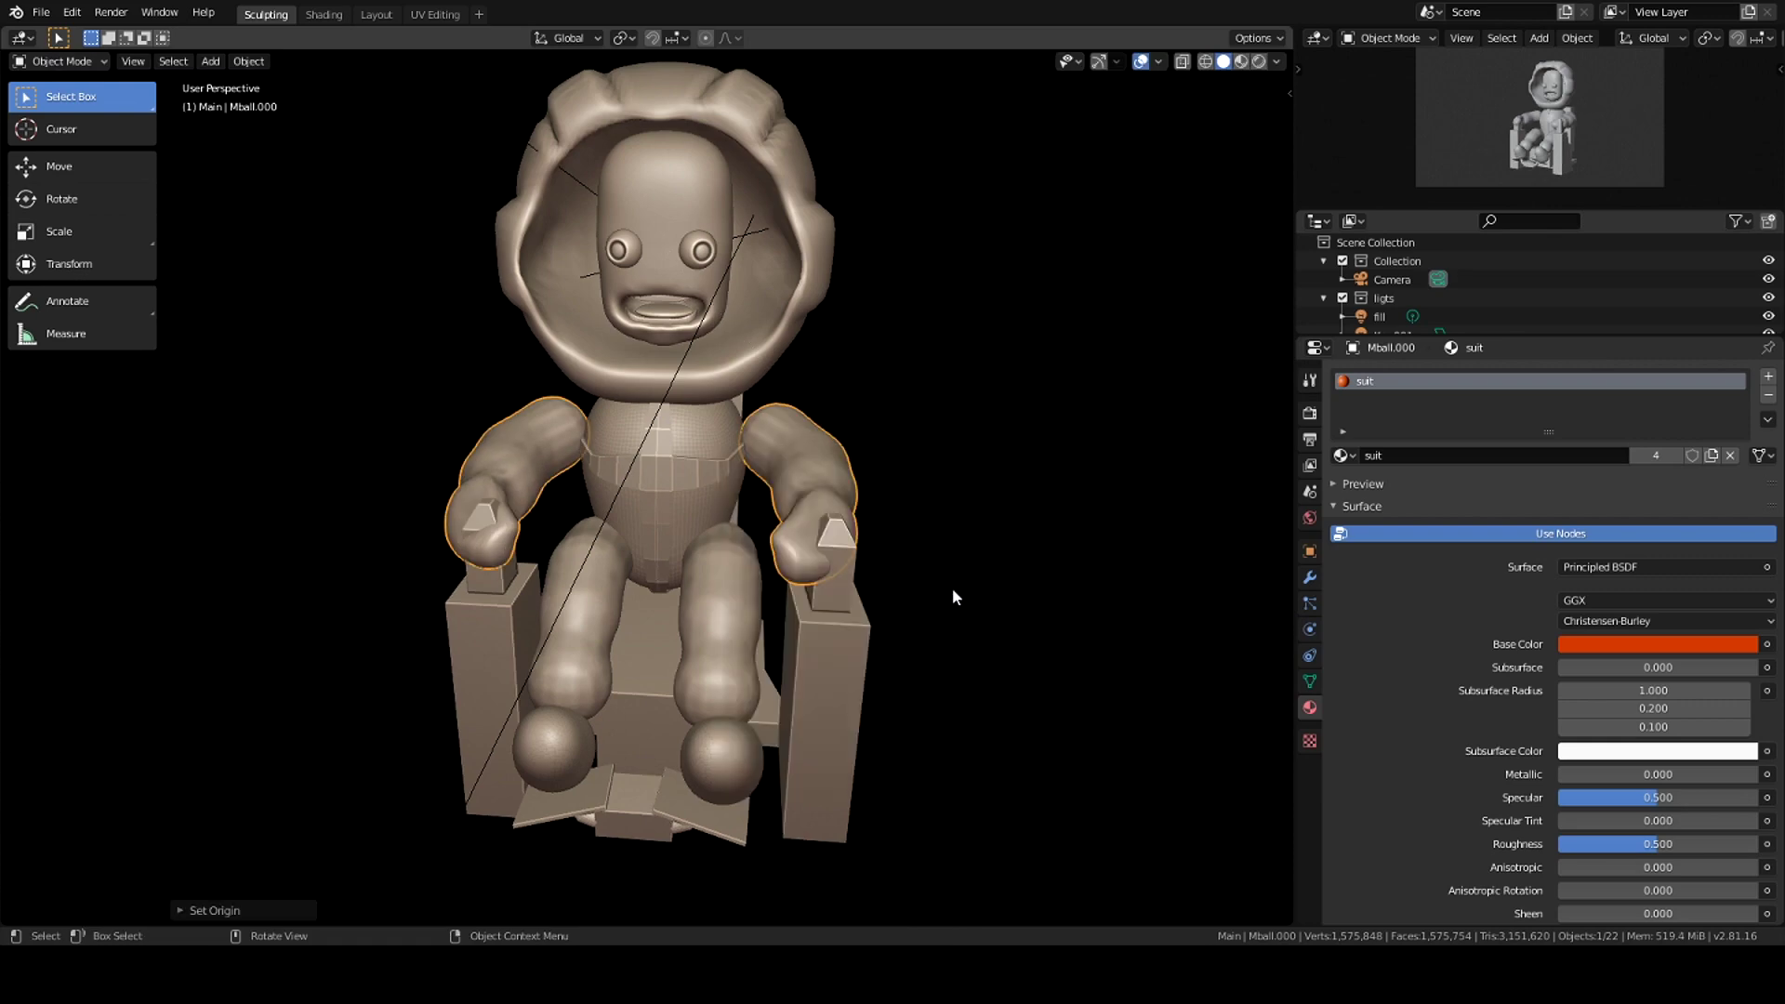
key(r)
key(x)
key(z)
key(Escape)
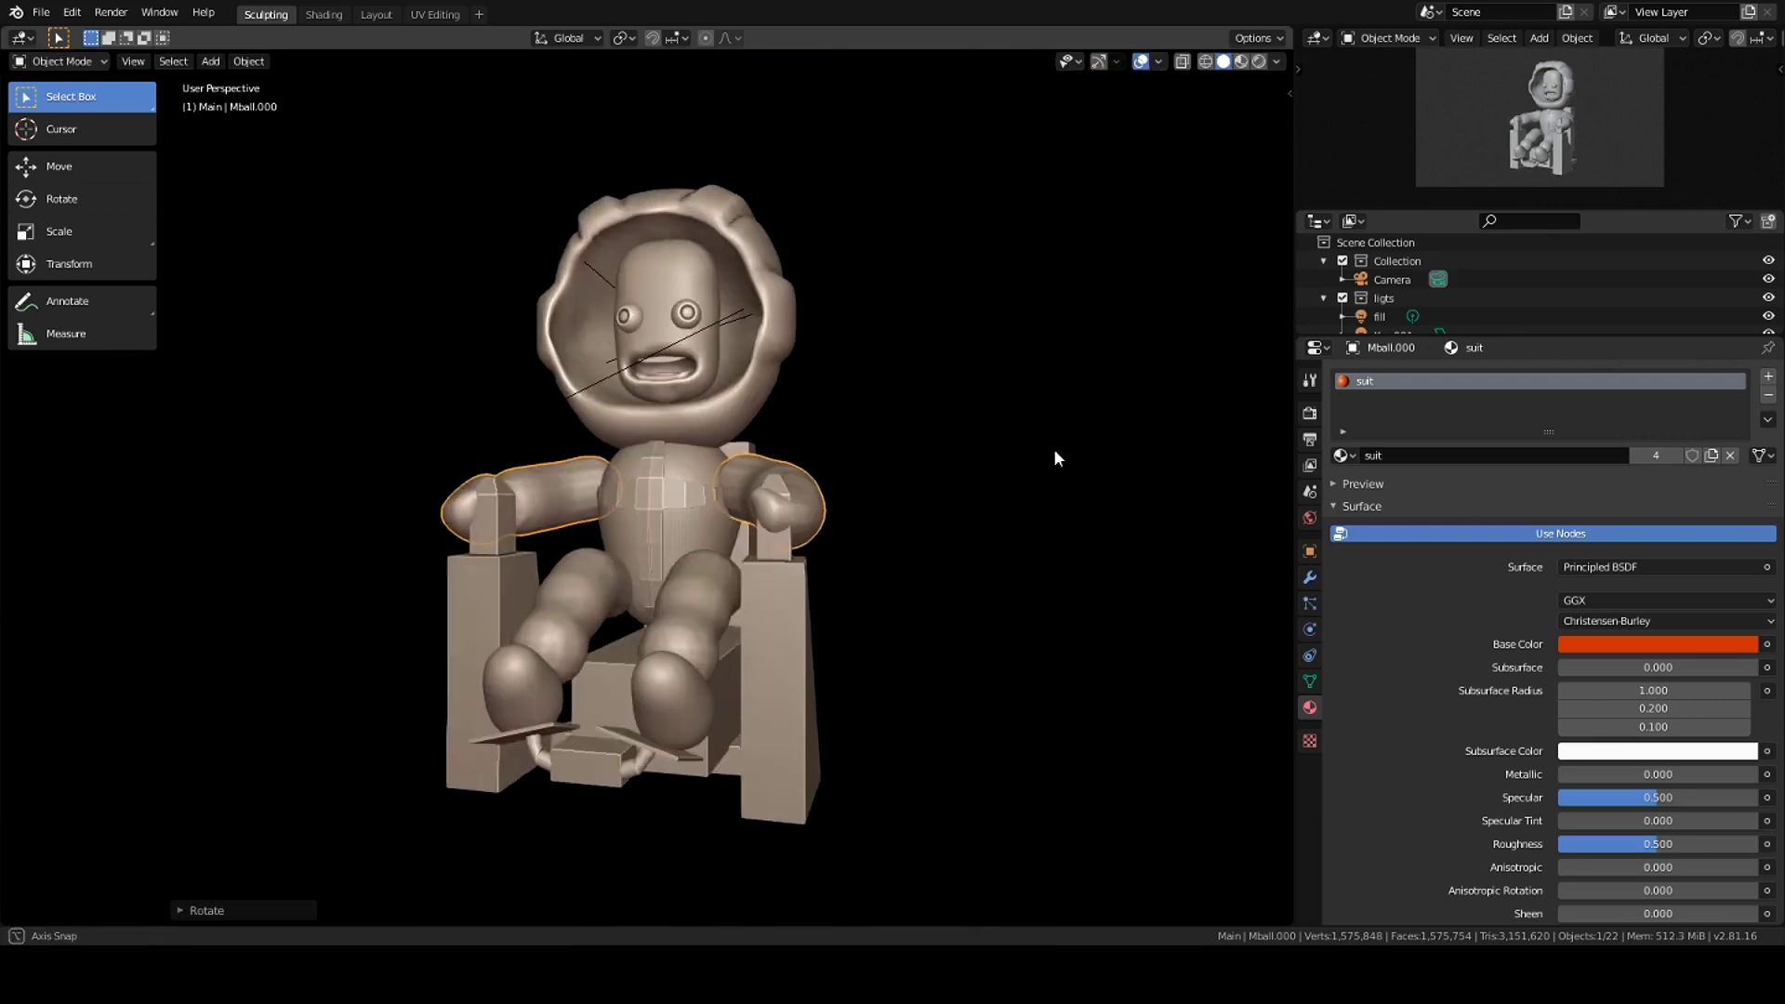
Step: Put the arms into Sculpt Mode with the Scrape brush, viewing the hand
key(ctrl+Tab)
click(840, 605)
scroll(880, 500, up, 5)
middle_drag(881, 500, 873, 520)
key(q)
click(873, 526)
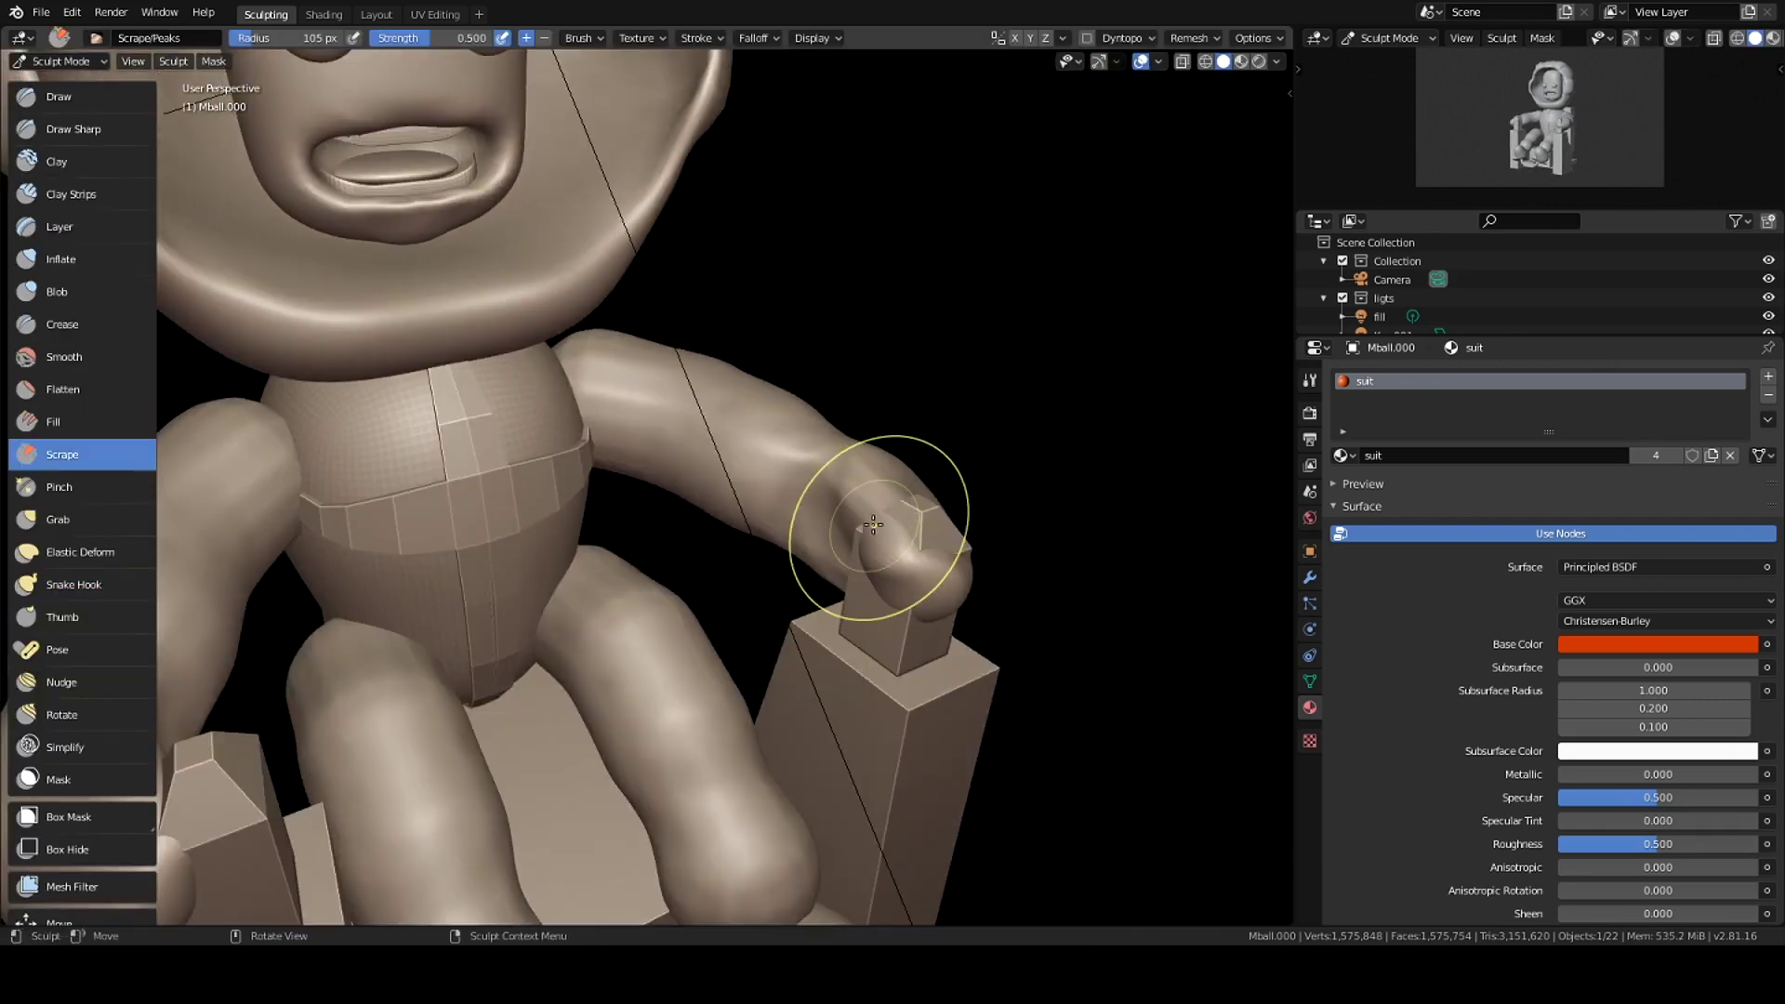
scroll(901, 552, down, 4)
Step: Pull the hand out into fingers with a smaller Snake Hook brush
key(f)
click(956, 439)
mouse_move(956, 439)
middle_down()
mouse_move(916, 557)
mouse_move(930, 595)
middle_up()
scroll(968, 558, up, 3)
key(k)
key(f)
click(893, 613)
scroll(909, 620, up, 3)
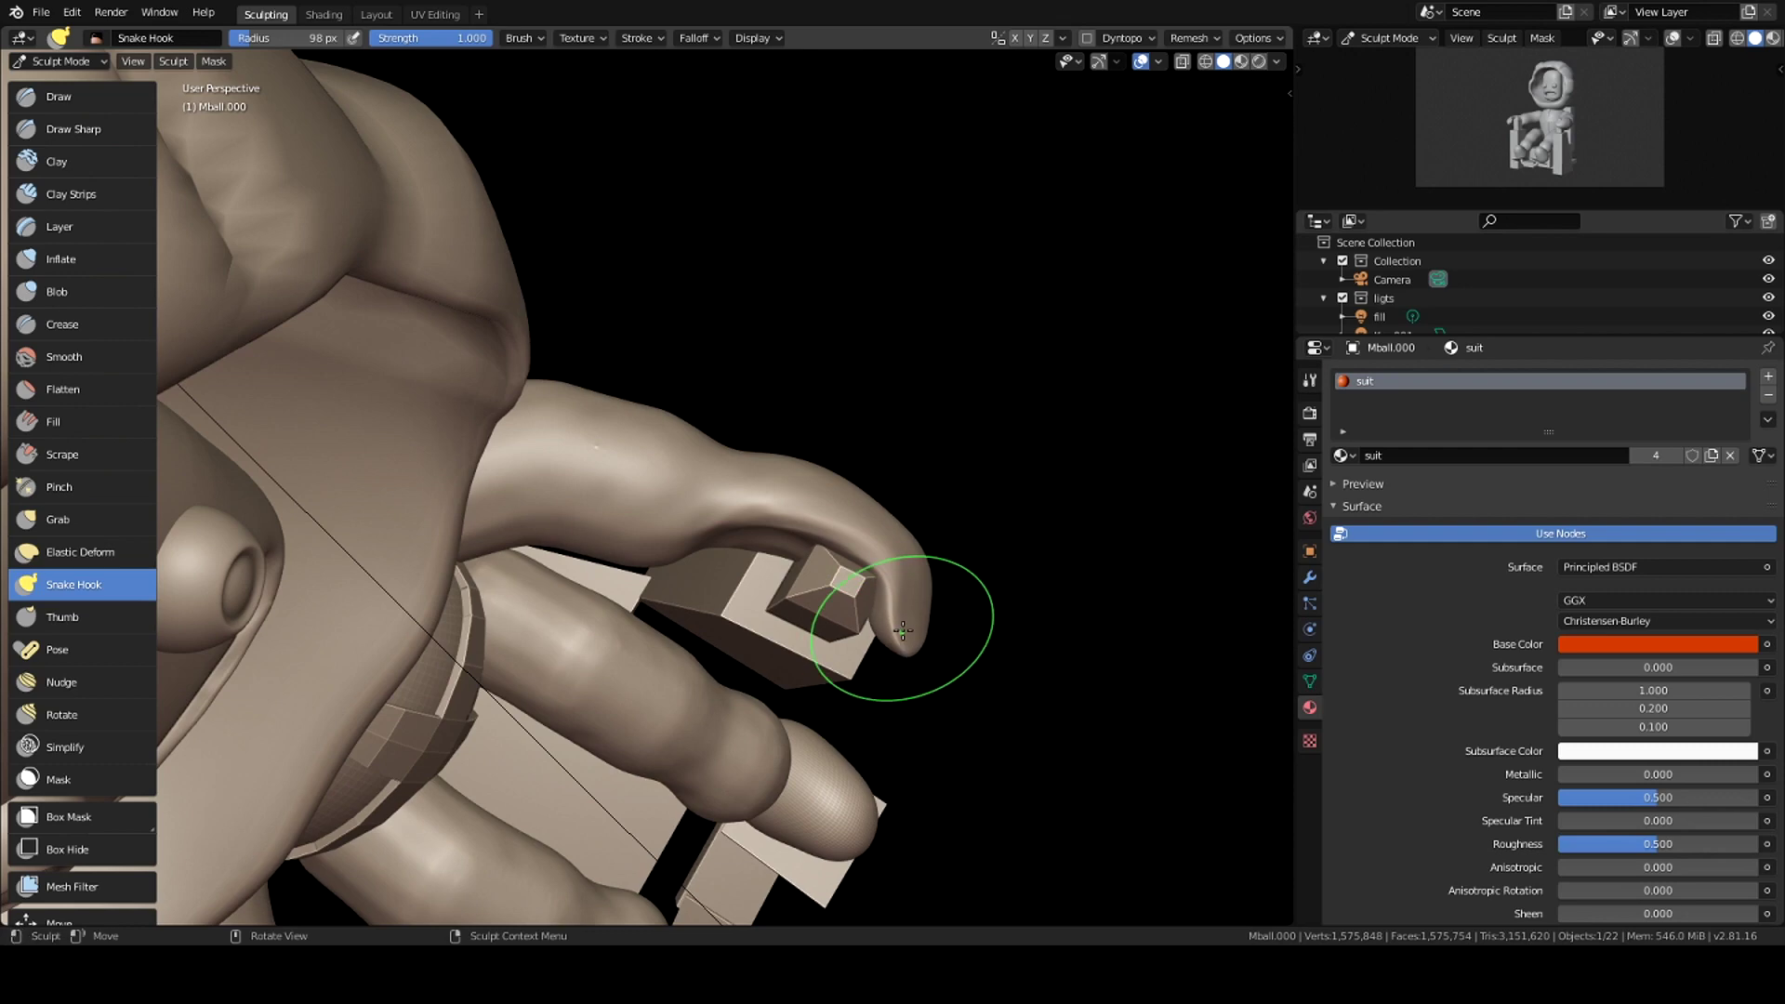
scroll(902, 631, down, 3)
middle_drag(830, 466, 798, 439)
Step: Reshape the hand over the armrest with Grab, puff it with Inflate, and save
key(g)
scroll(858, 349, up, 3)
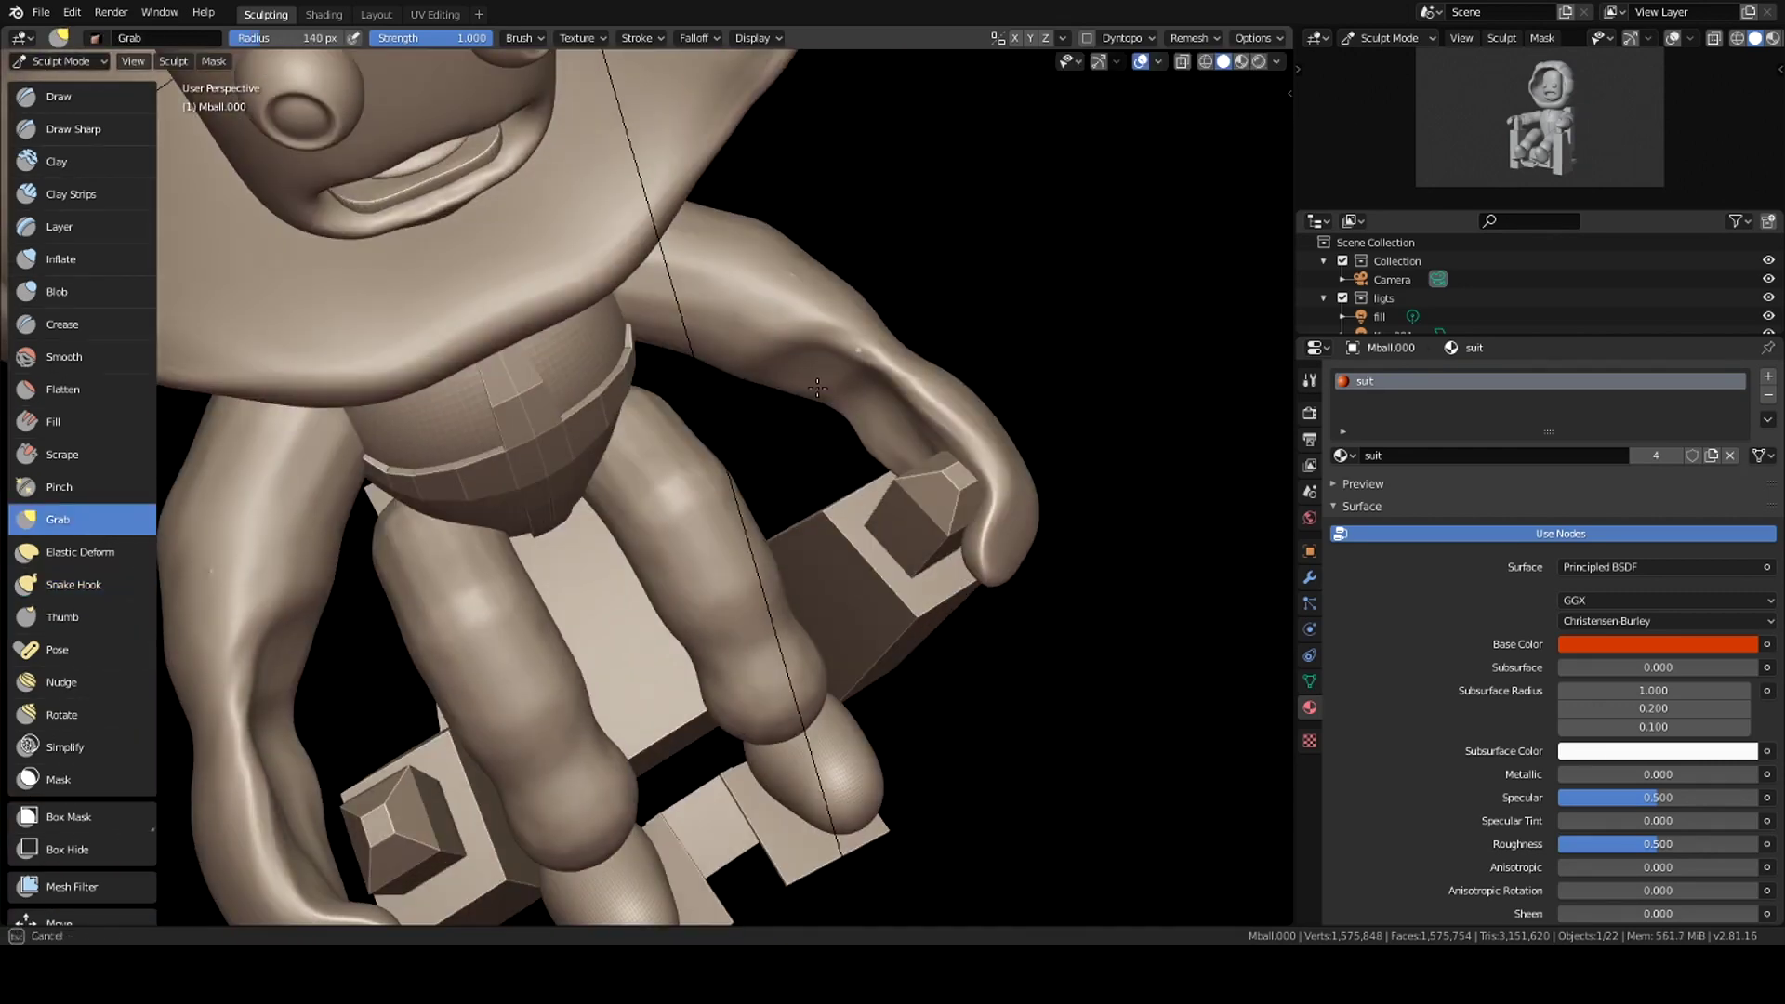
middle_drag(828, 378, 864, 391)
key(i)
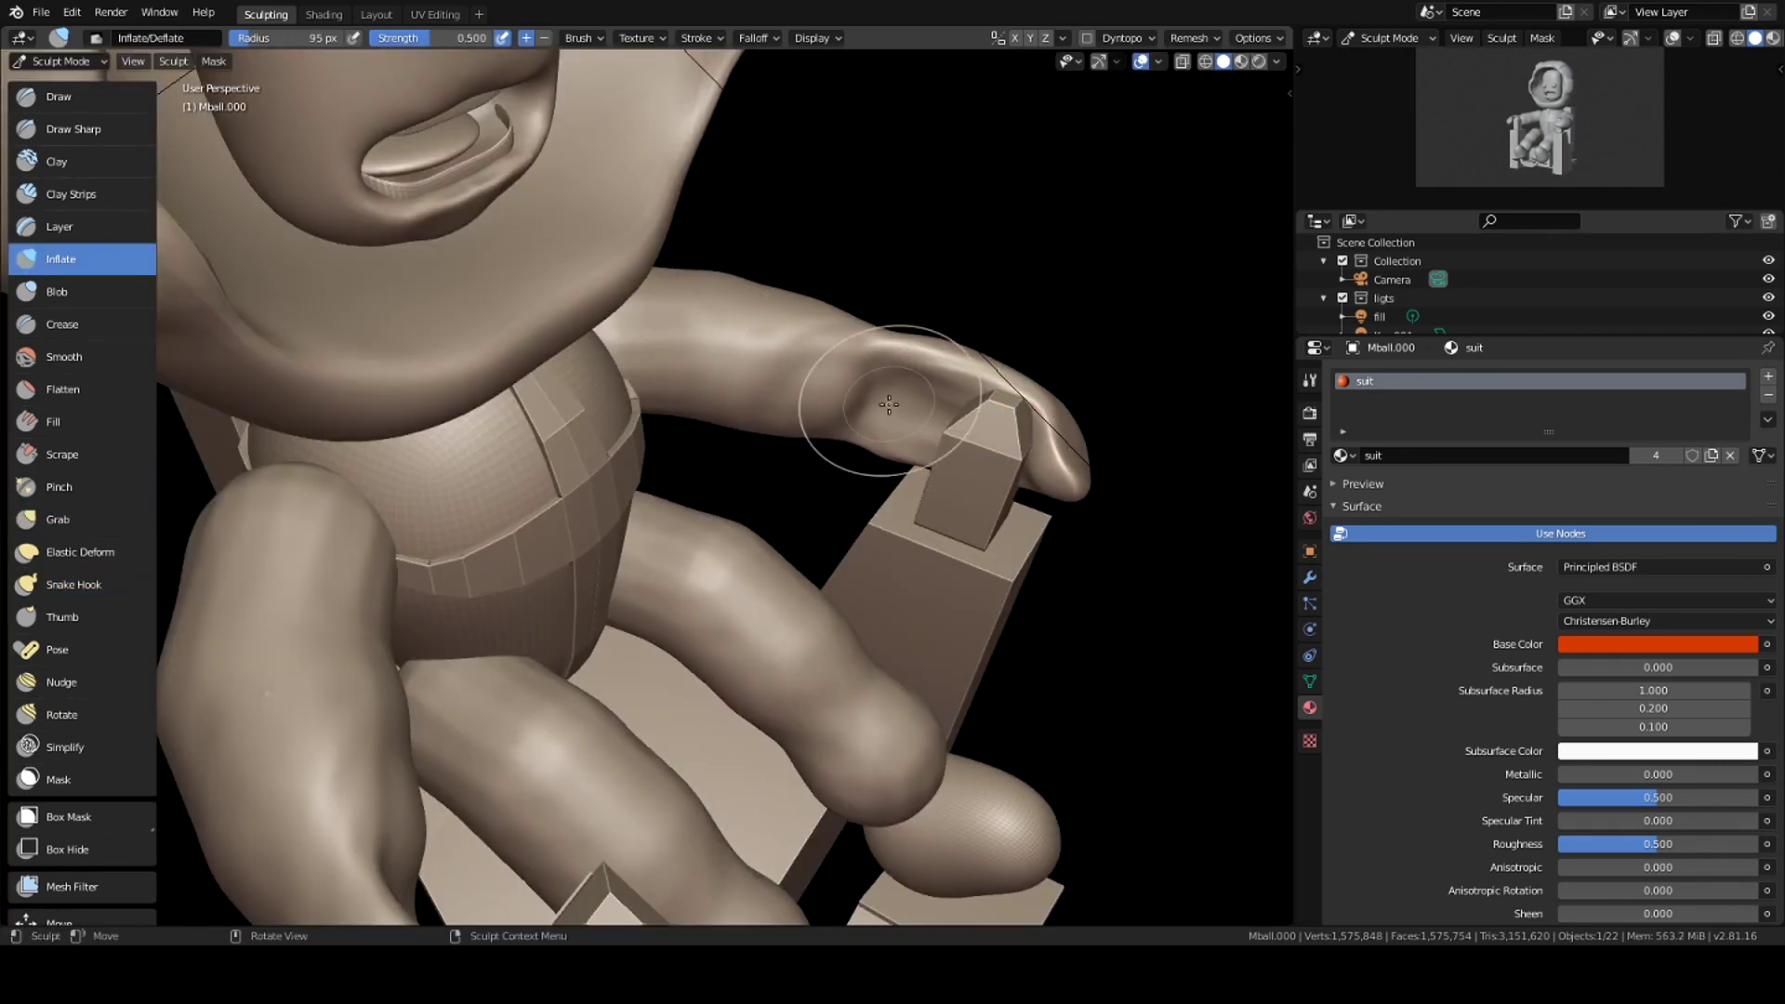
middle_drag(892, 509, 689, 401)
scroll(689, 401, down, 3)
key(ctrl+s)
mouse_move(979, 392)
middle_down()
mouse_move(1041, 362)
mouse_move(857, 319)
mouse_move(1092, 552)
mouse_move(1129, 521)
middle_up()
scroll(1067, 344, up, 2)
key(ctrl+s)
Step: Flatten the right hand's surface with the Scrape brush
key(c)
key(q)
click(1116, 649)
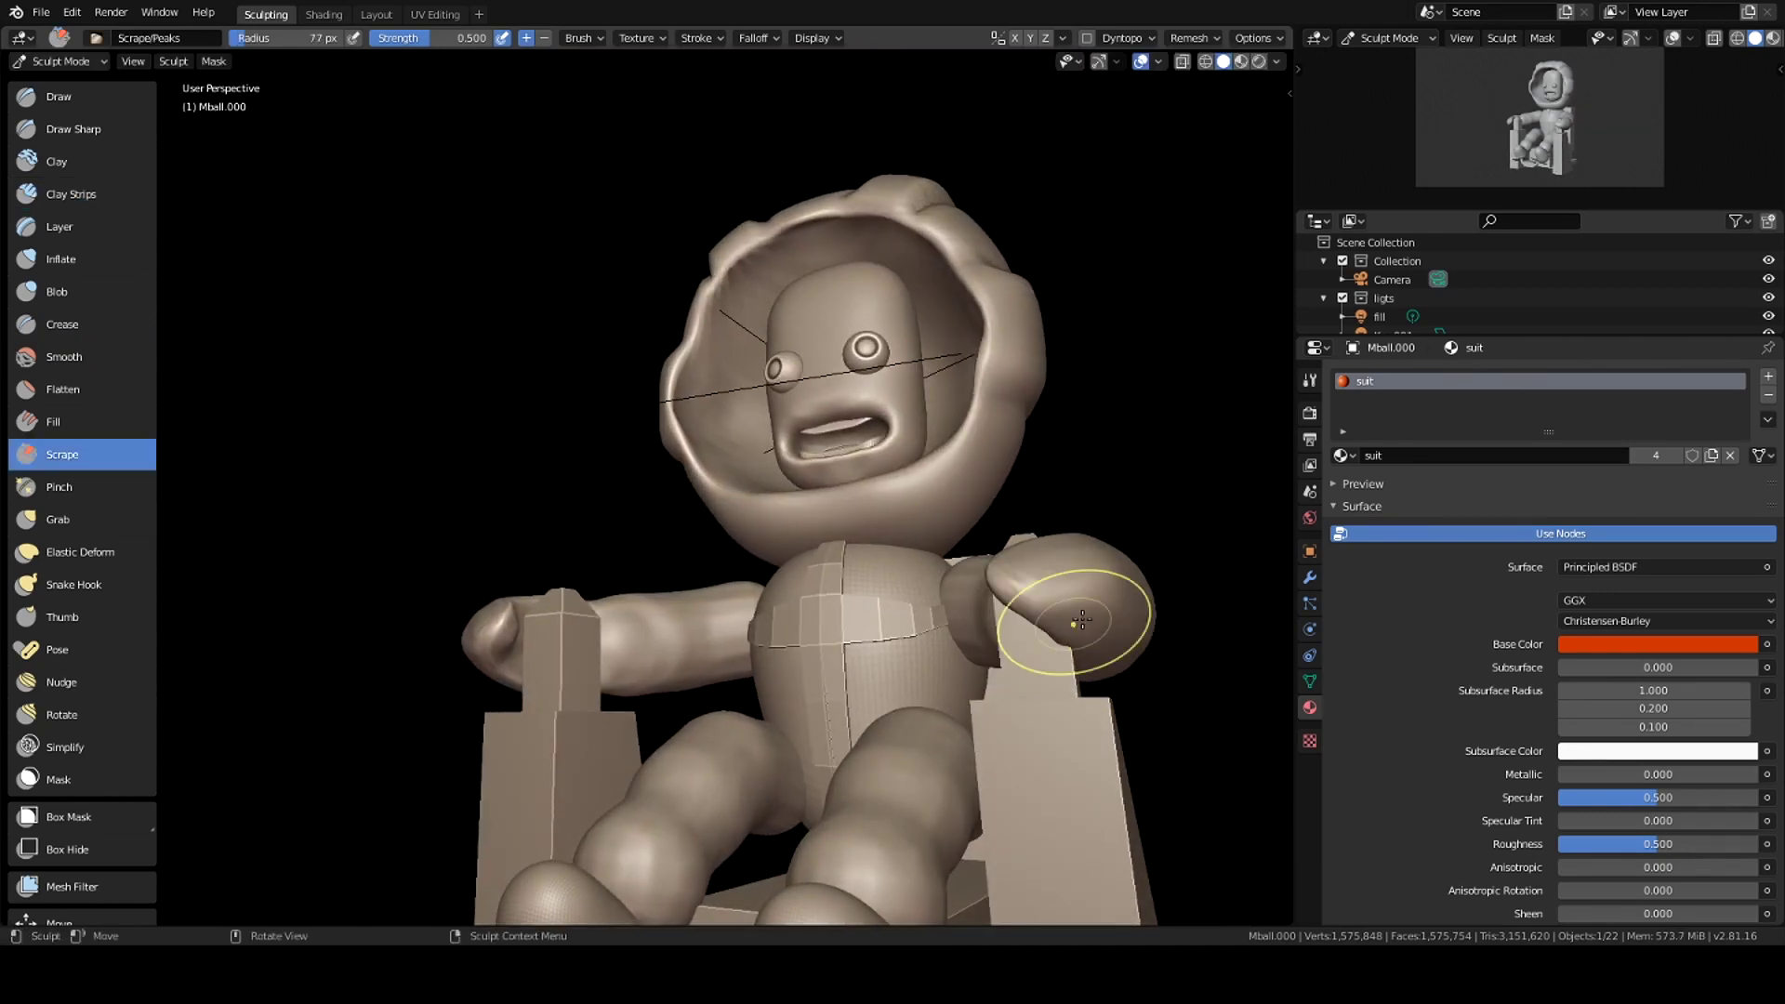
mouse_move(1060, 637)
middle_down()
mouse_move(967, 658)
mouse_move(1053, 589)
mouse_move(1260, 793)
mouse_move(1044, 485)
mouse_move(917, 546)
middle_up()
key(g)
scroll(1027, 572, down, 3)
Step: Sculpt wrinkle ridges along both legs with the Clay Strips brush
key(ctrl+Tab)
click(841, 531)
key(ctrl+Tab)
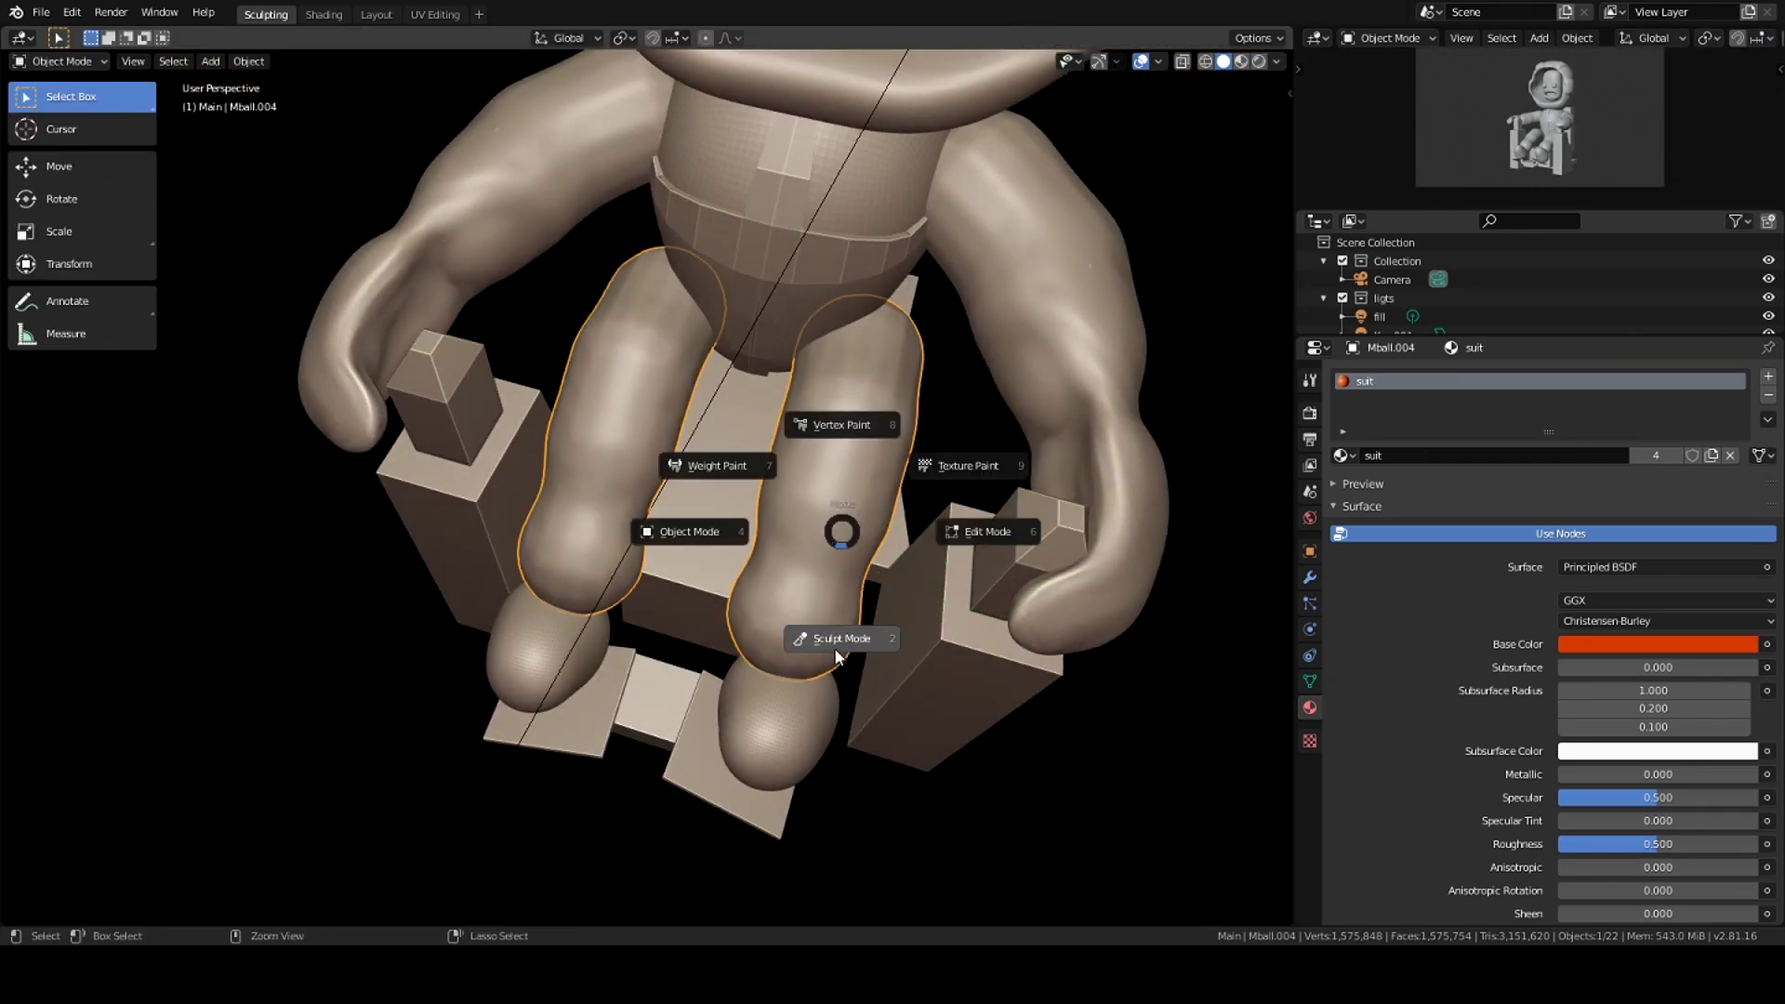
click(836, 653)
middle_drag(837, 653, 878, 502)
scroll(878, 502, up, 3)
key(c)
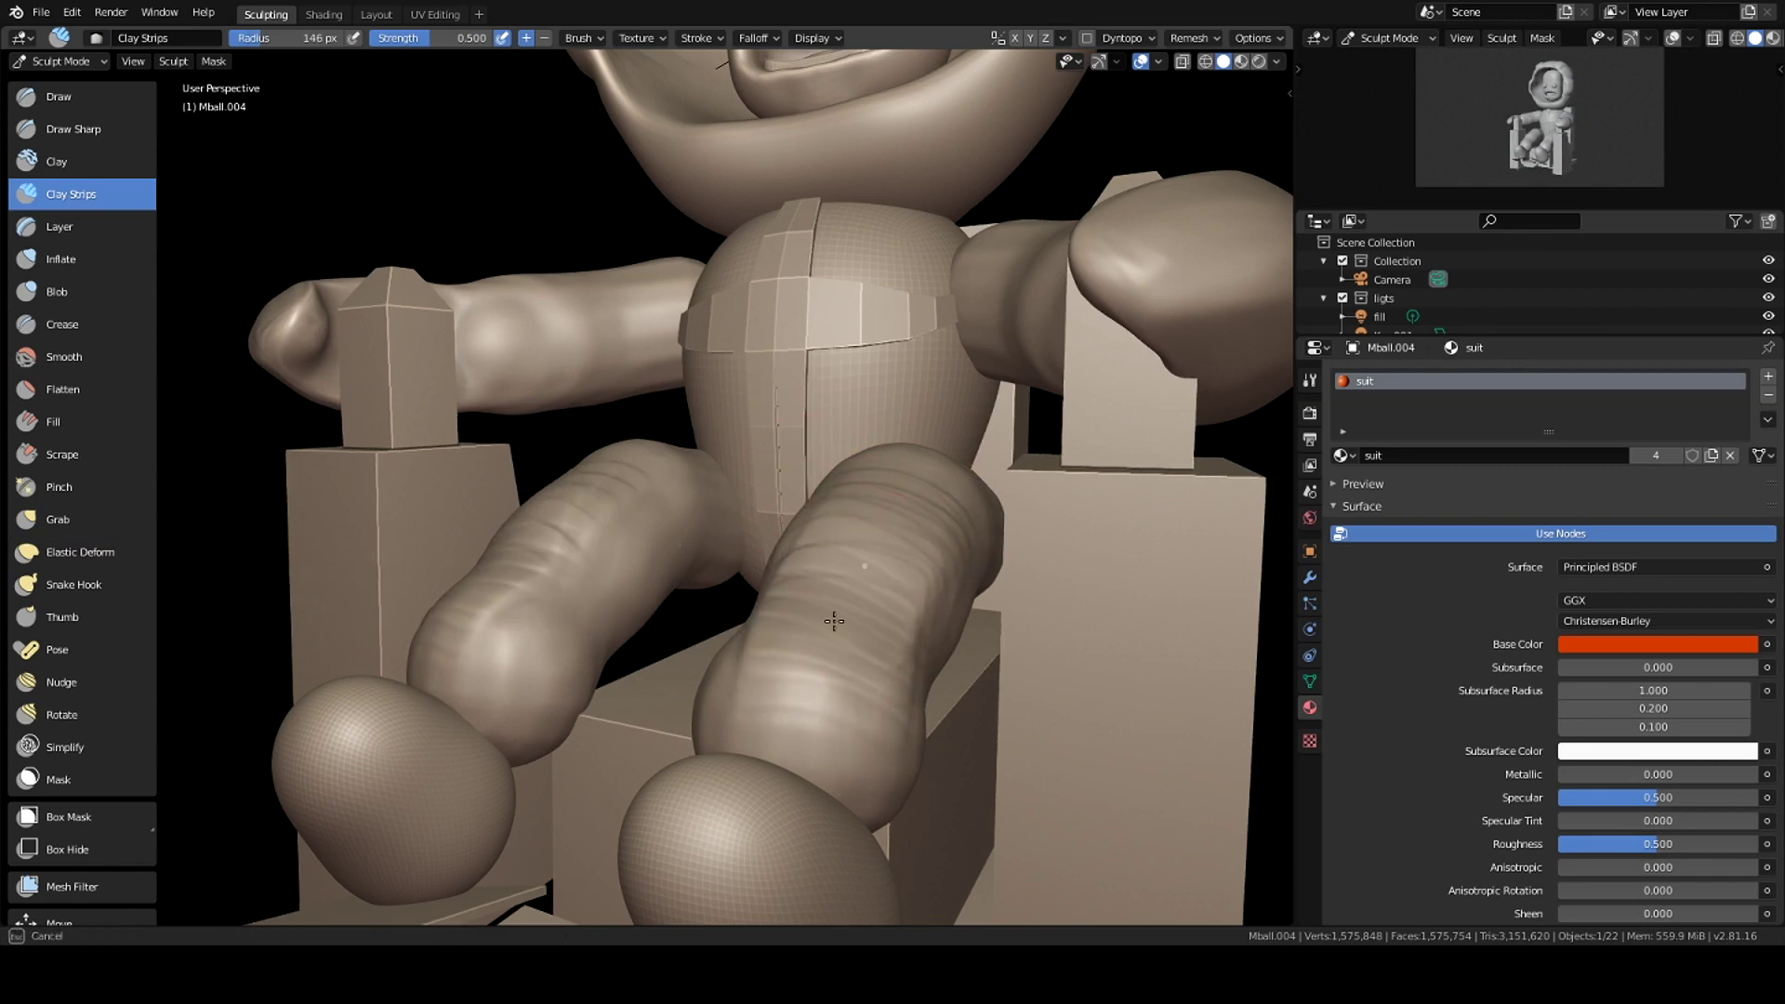
mouse_move(936, 453)
middle_down()
mouse_move(852, 756)
mouse_move(632, 665)
middle_up()
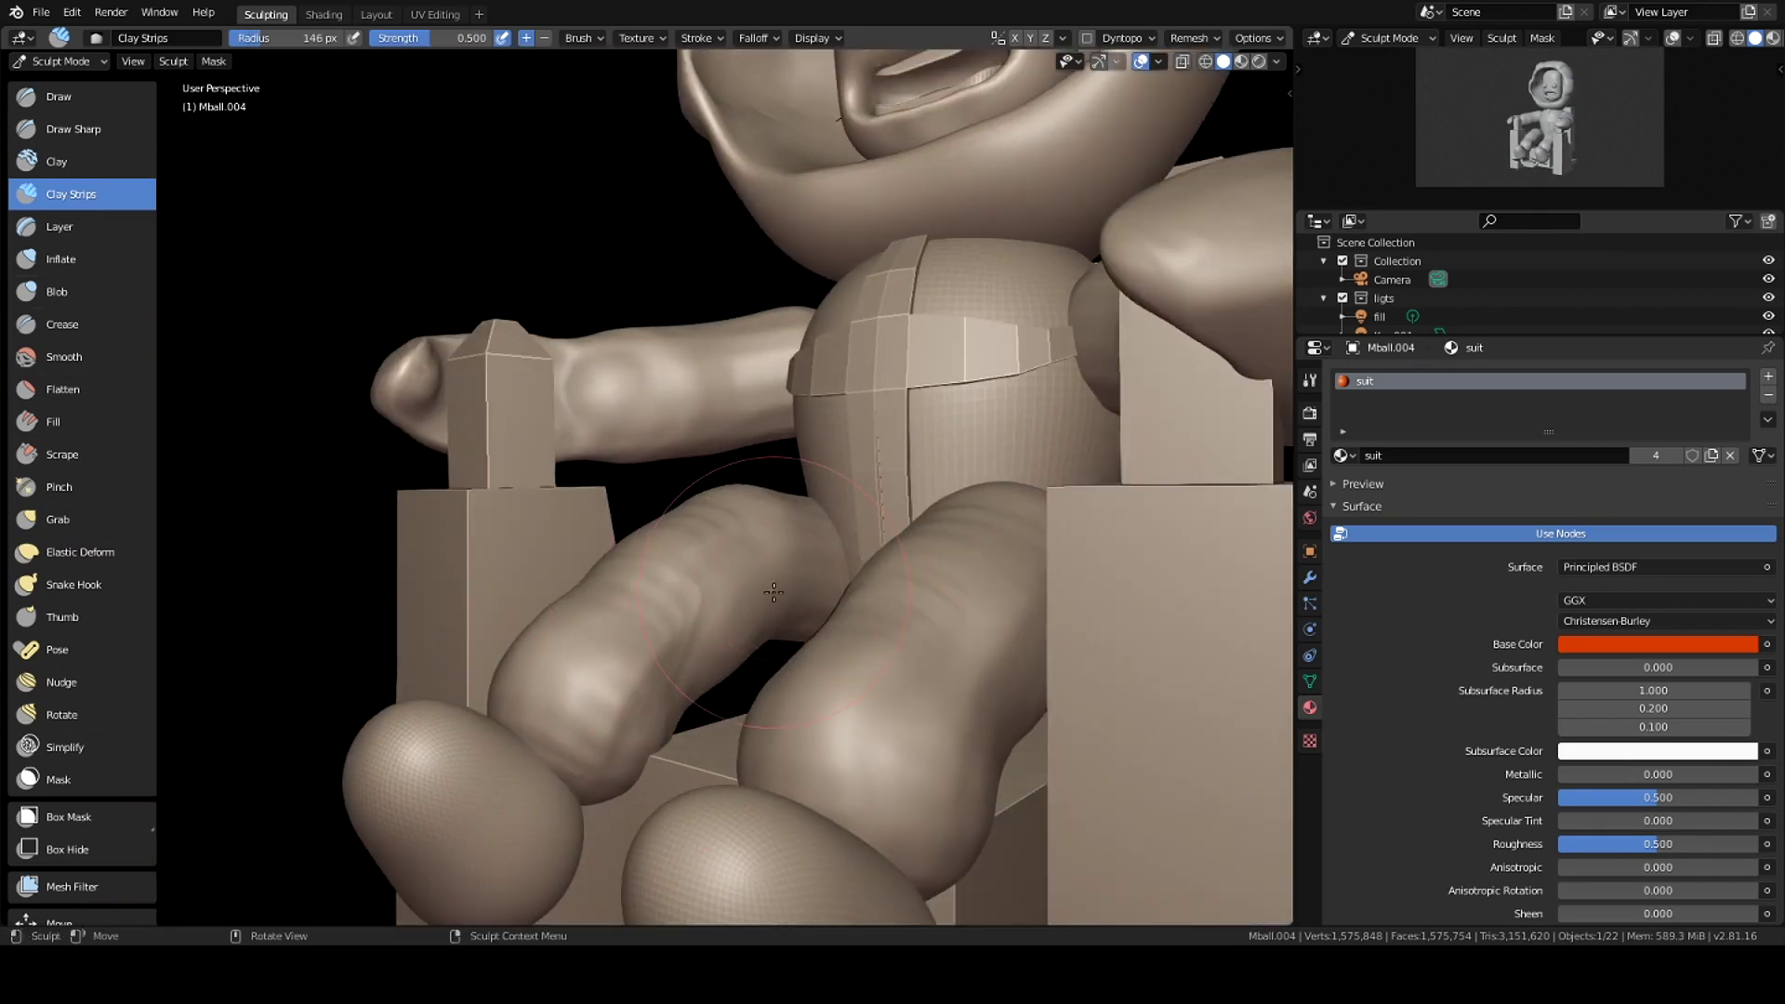
middle_drag(773, 592, 982, 631)
Step: Switch the sculpt target to the knee spheres with the Scrape brush
mouse_move(1086, 712)
middle_down()
mouse_move(912, 712)
mouse_move(947, 669)
middle_up()
key(ctrl+Tab)
click(912, 712)
key(ctrl+Tab)
key(q)
click(946, 669)
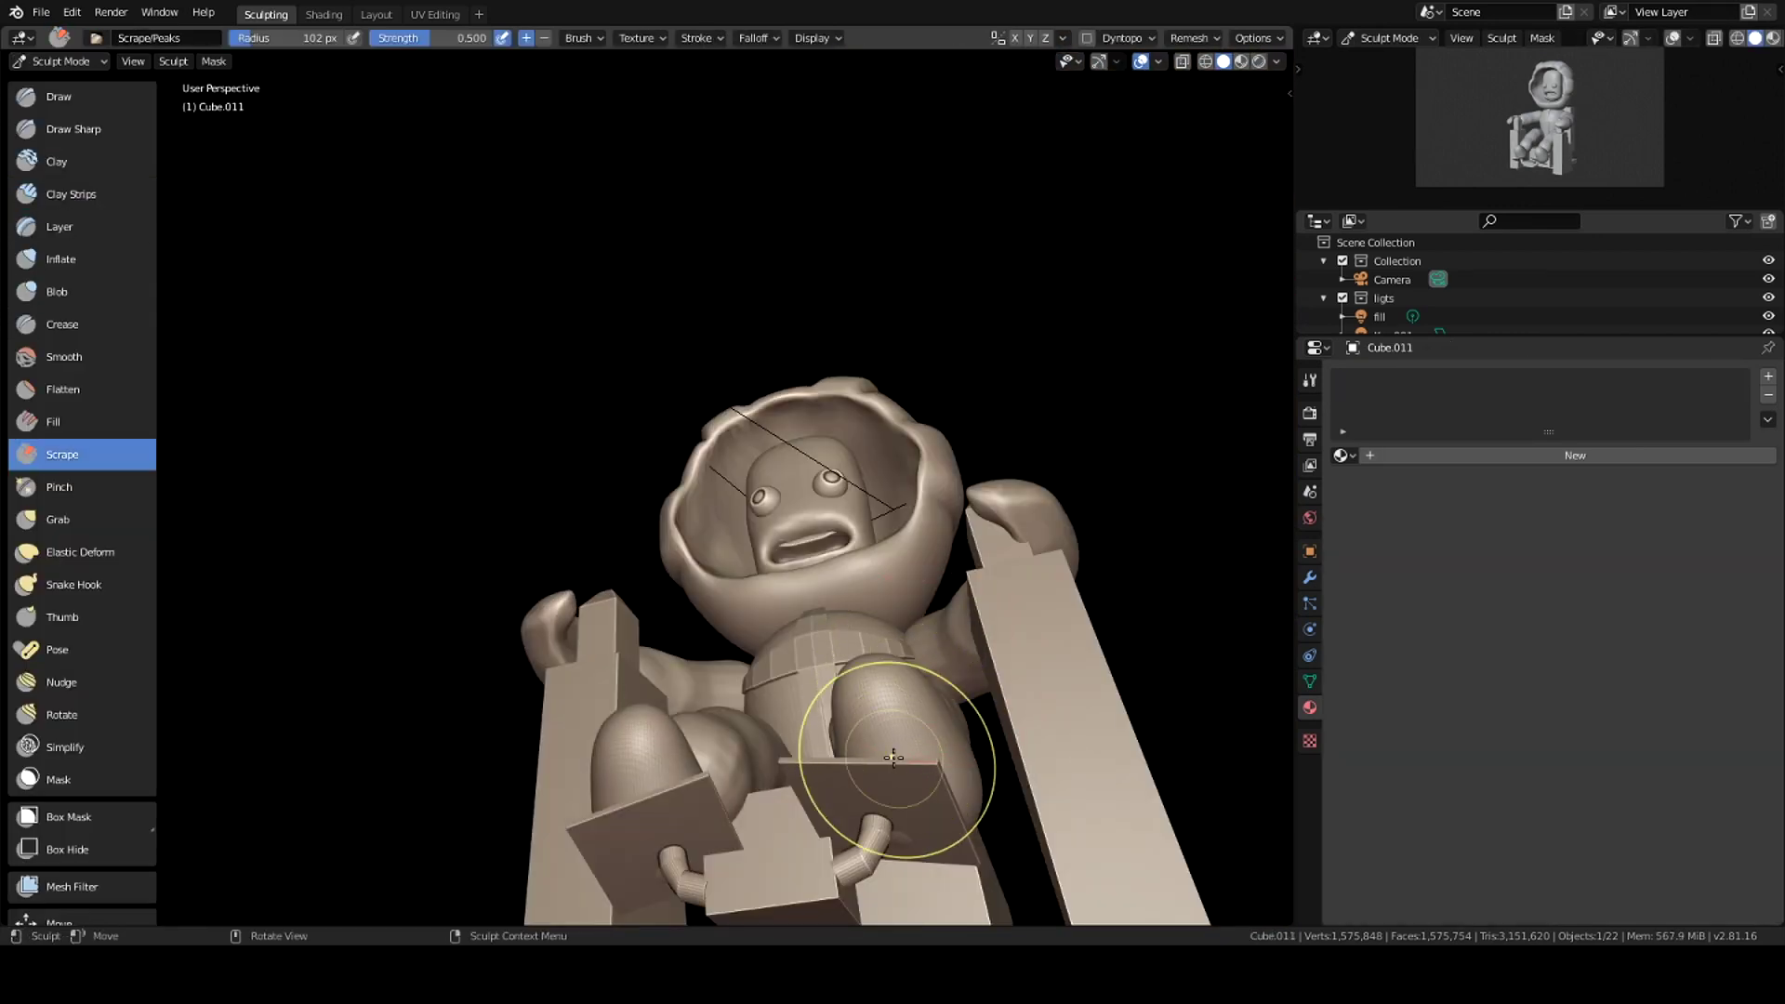
Step: Reshape the boots from the side with the Grab brush and save the file
scroll(931, 774, up, 5)
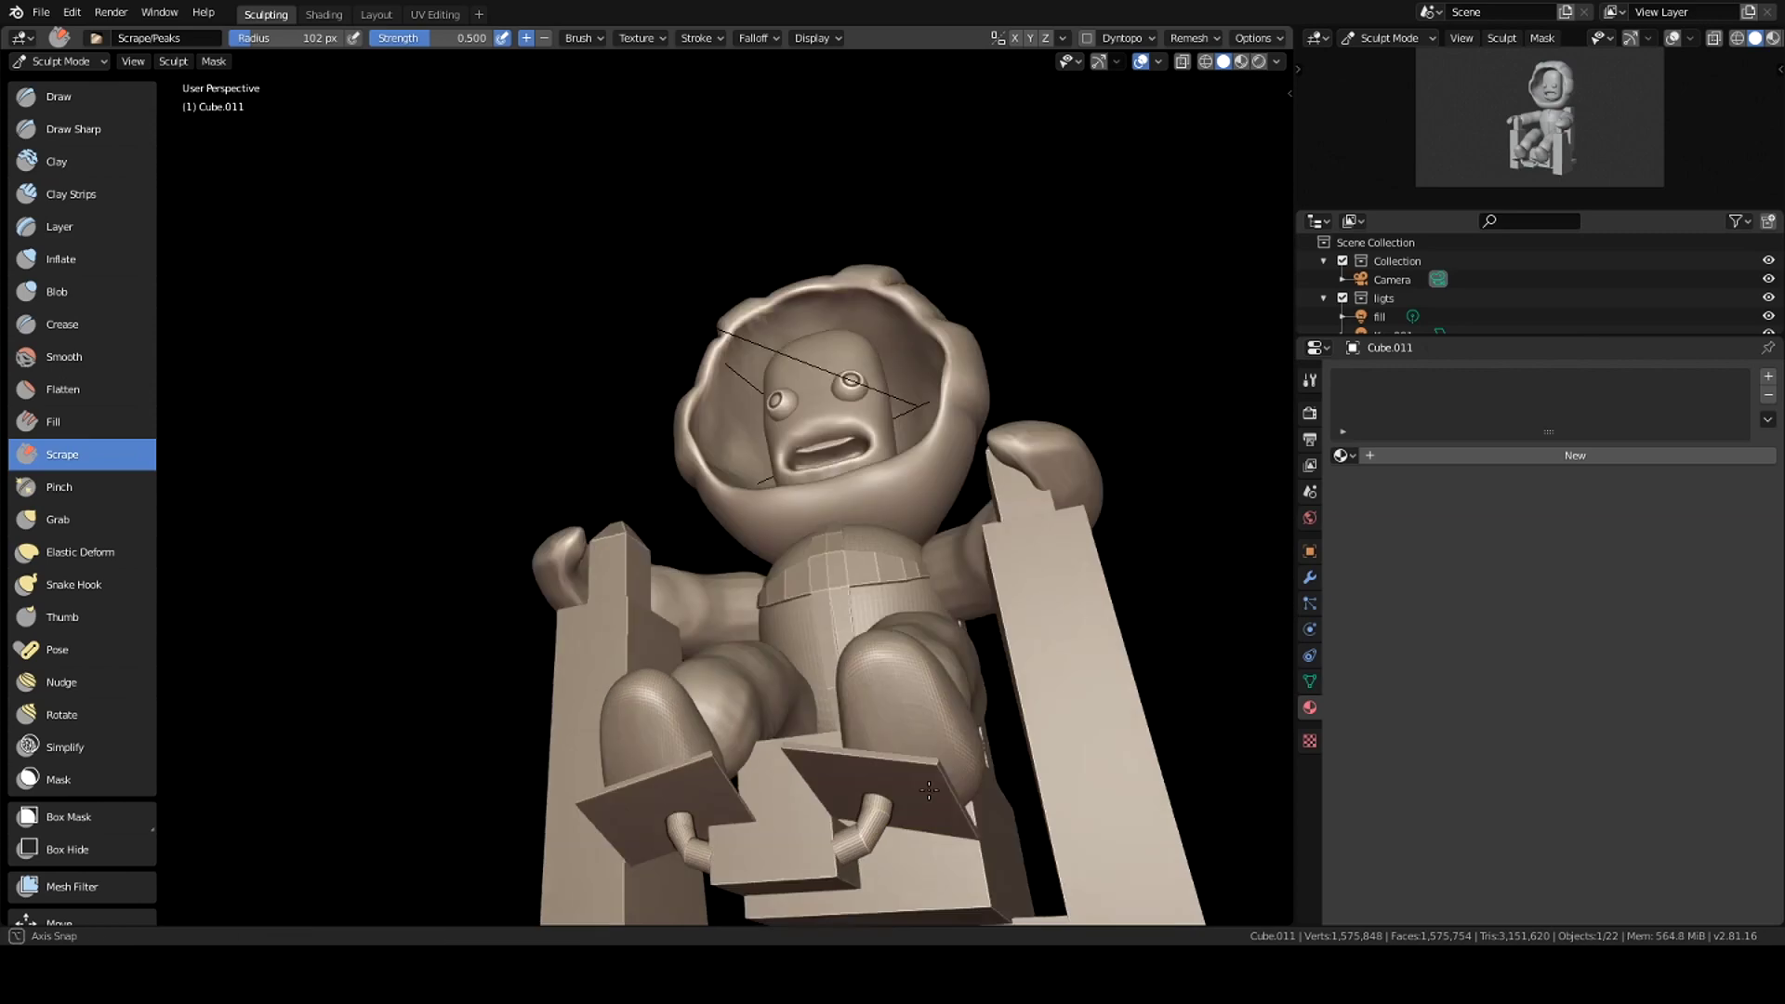
mouse_move(932, 774)
middle_down()
mouse_move(1013, 699)
mouse_move(985, 592)
middle_up()
key(g)
key(f)
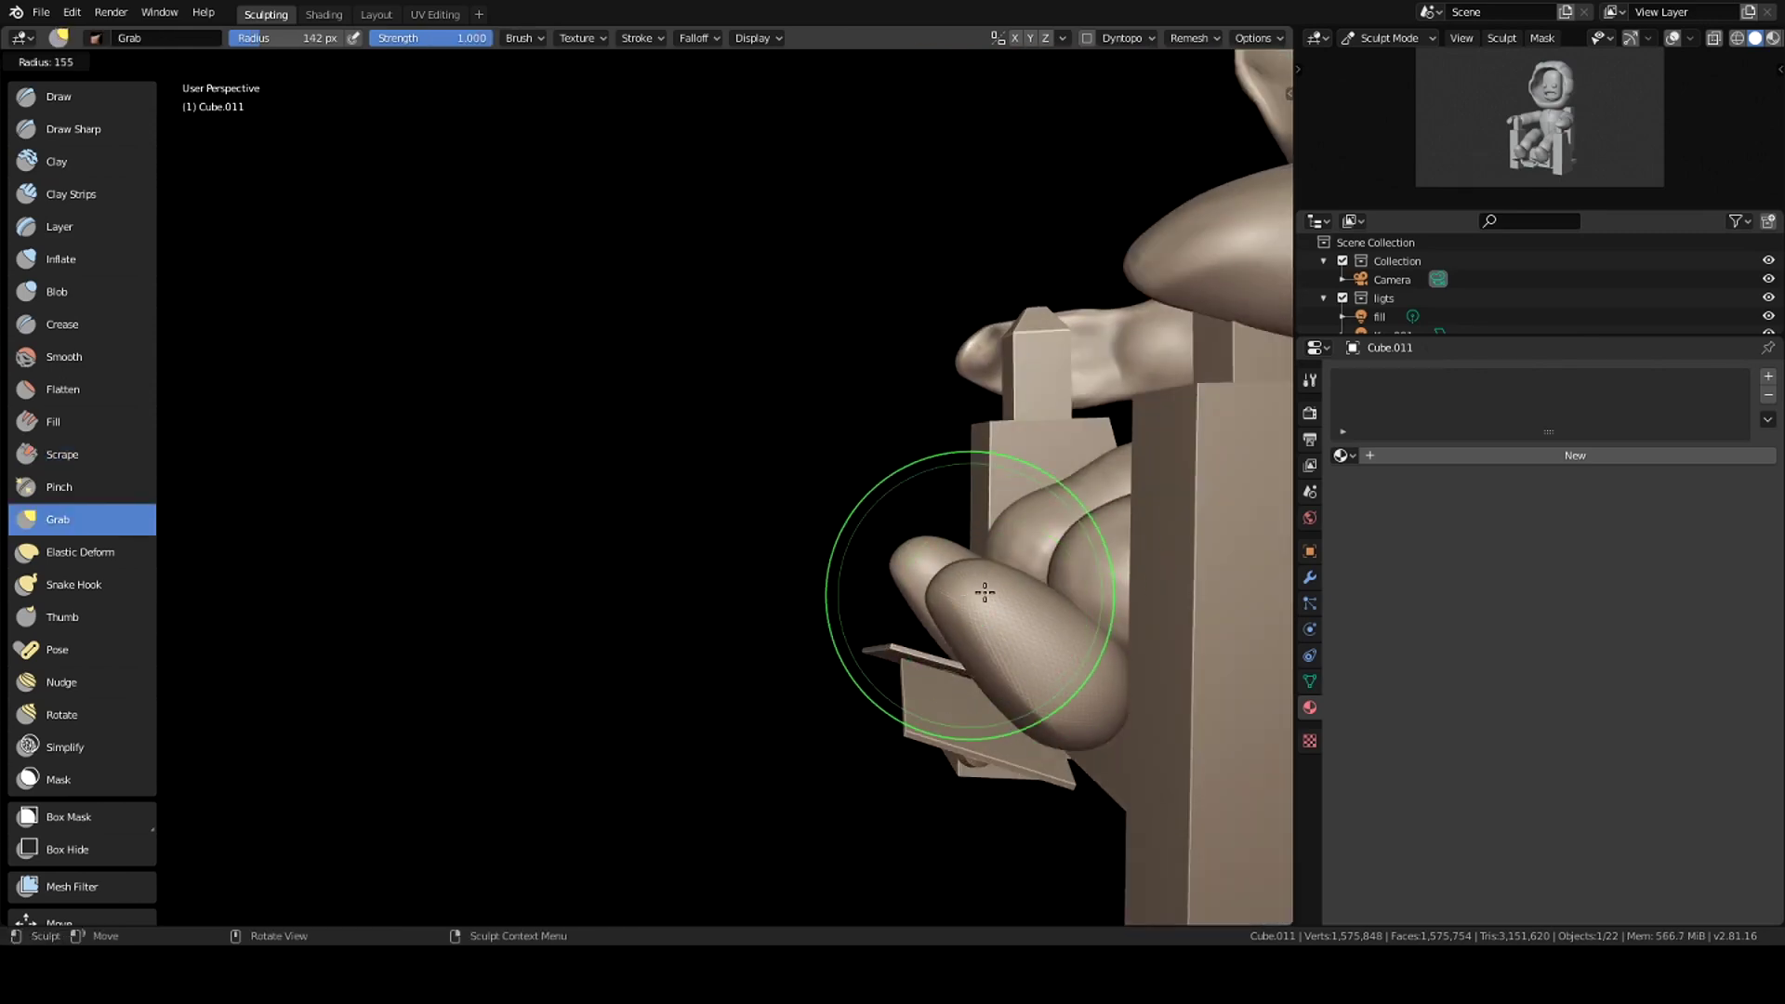
key(ctrl+s)
key(Home)
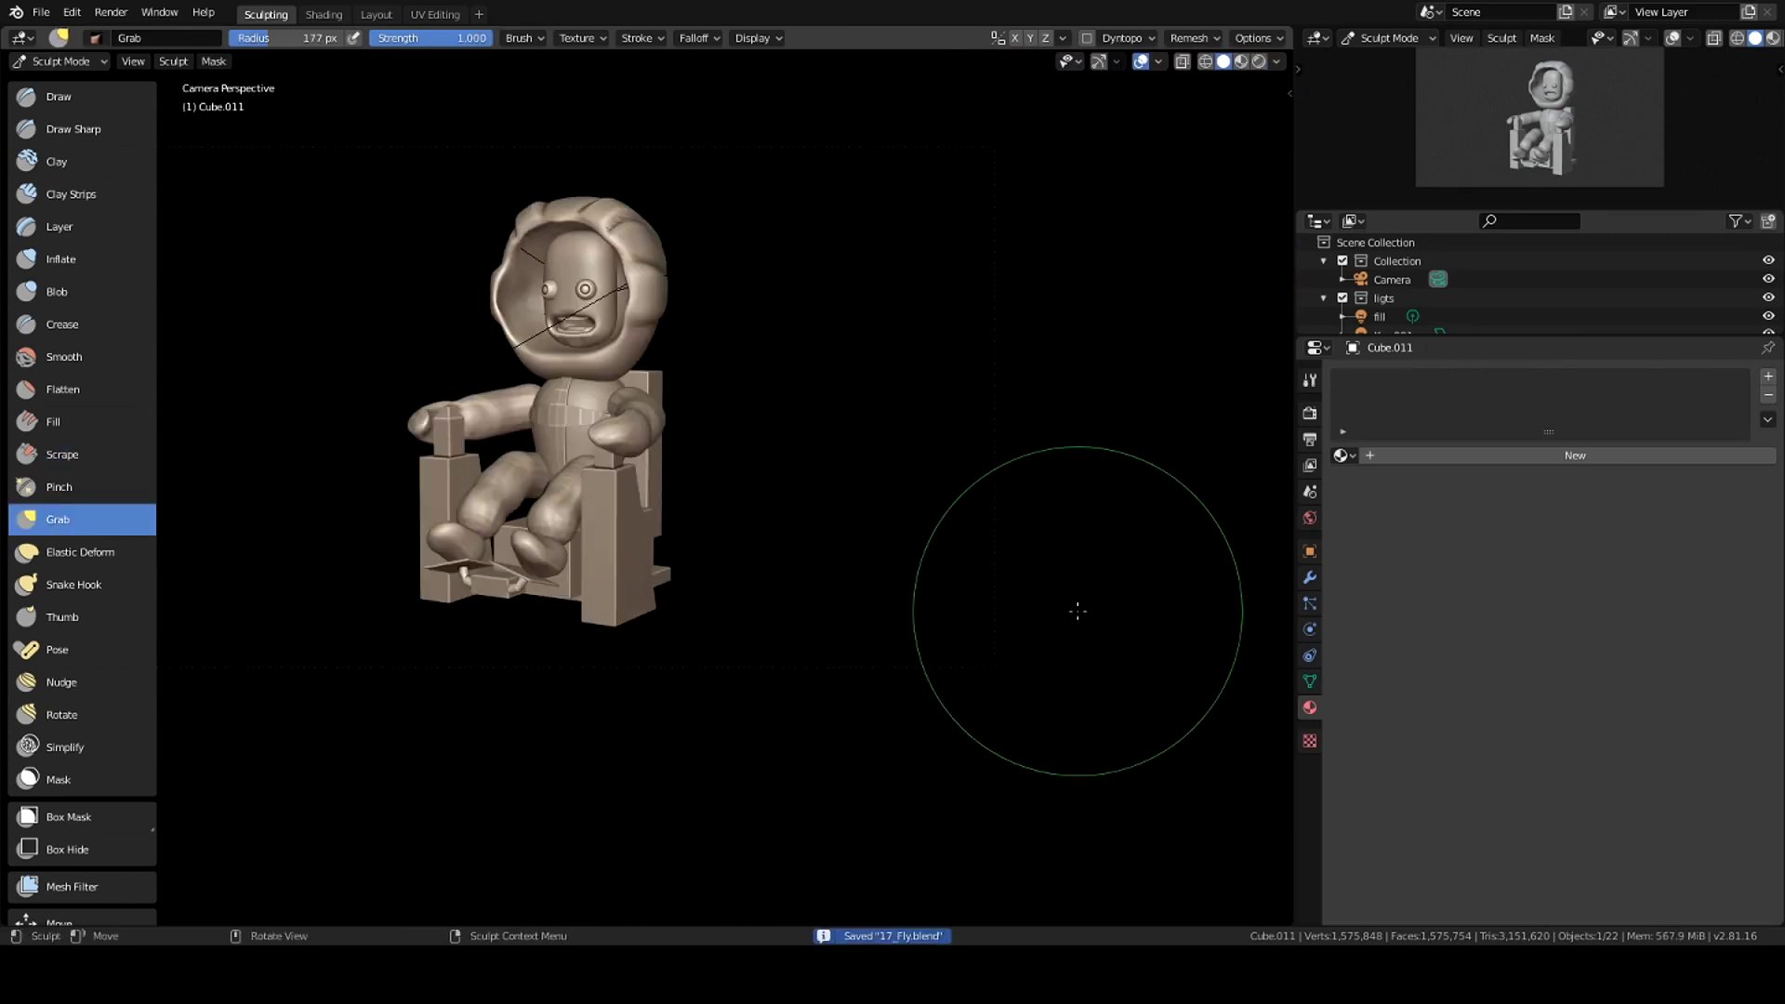
Step: Scrape the boot shapes with the Scrape brush from low side and front angles
scroll(930, 502, up, 3)
middle_drag(856, 399, 775, 486)
middle_drag(685, 775, 558, 642)
key(q)
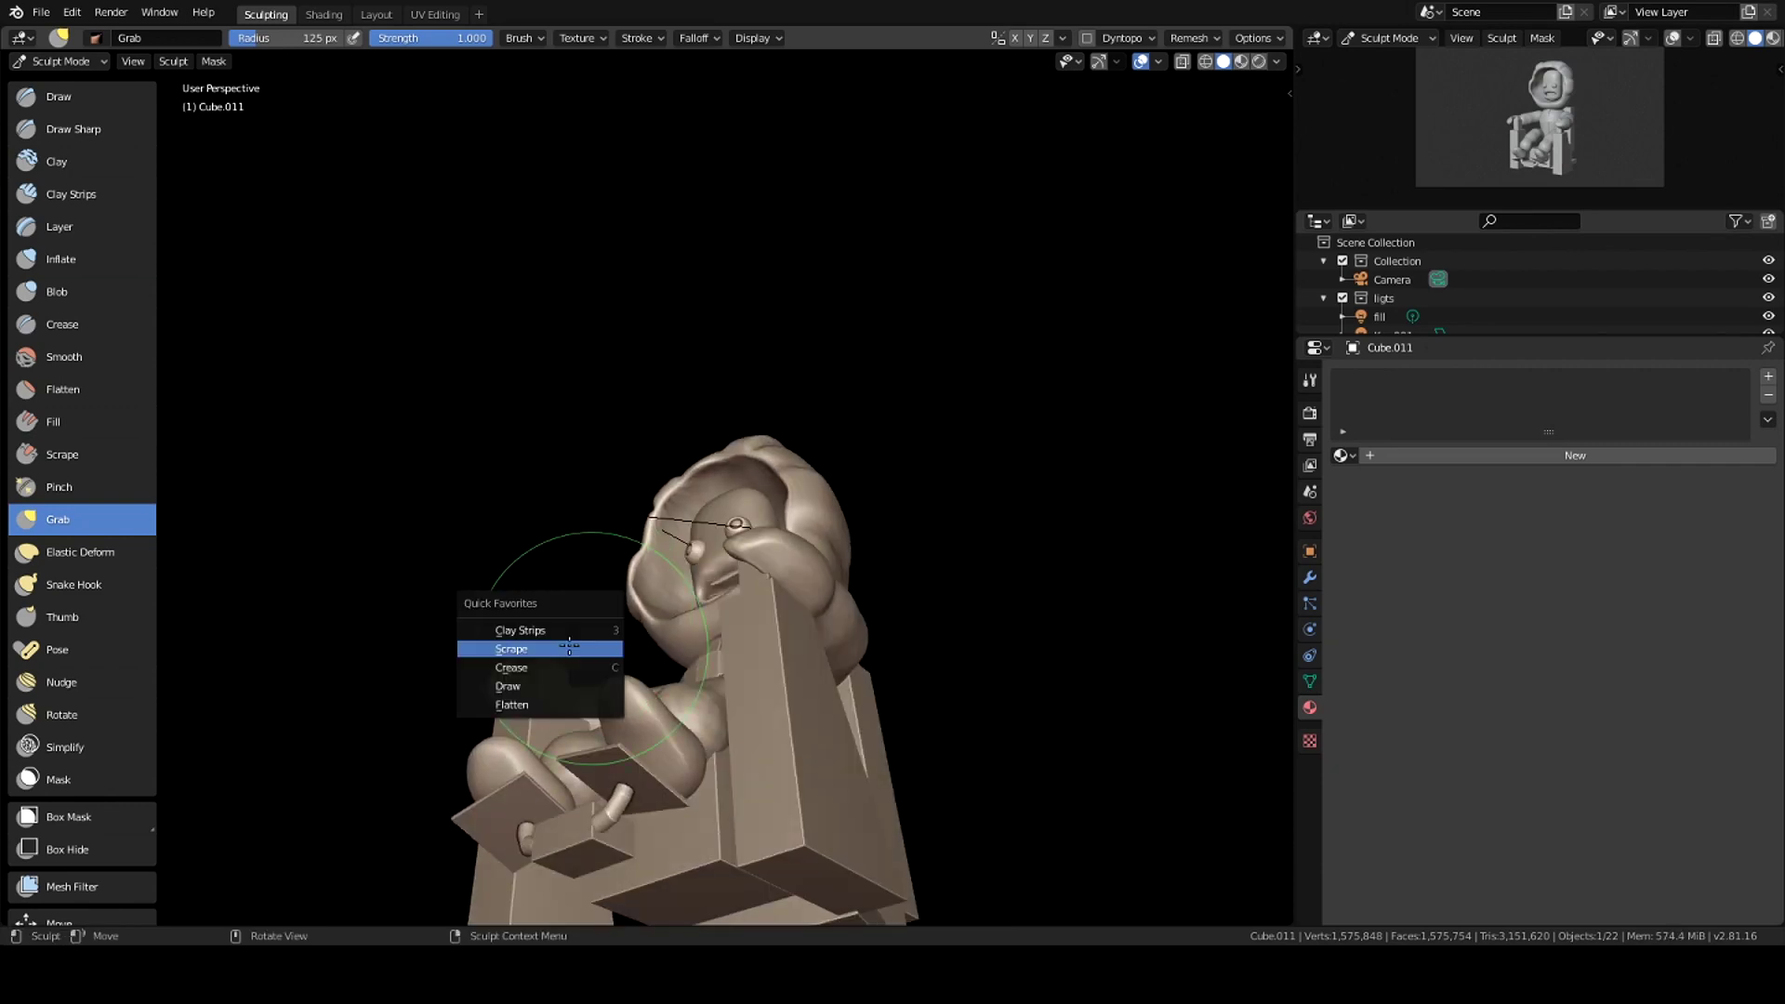
click(561, 645)
middle_drag(616, 699, 558, 777)
scroll(1155, 359, up, 3)
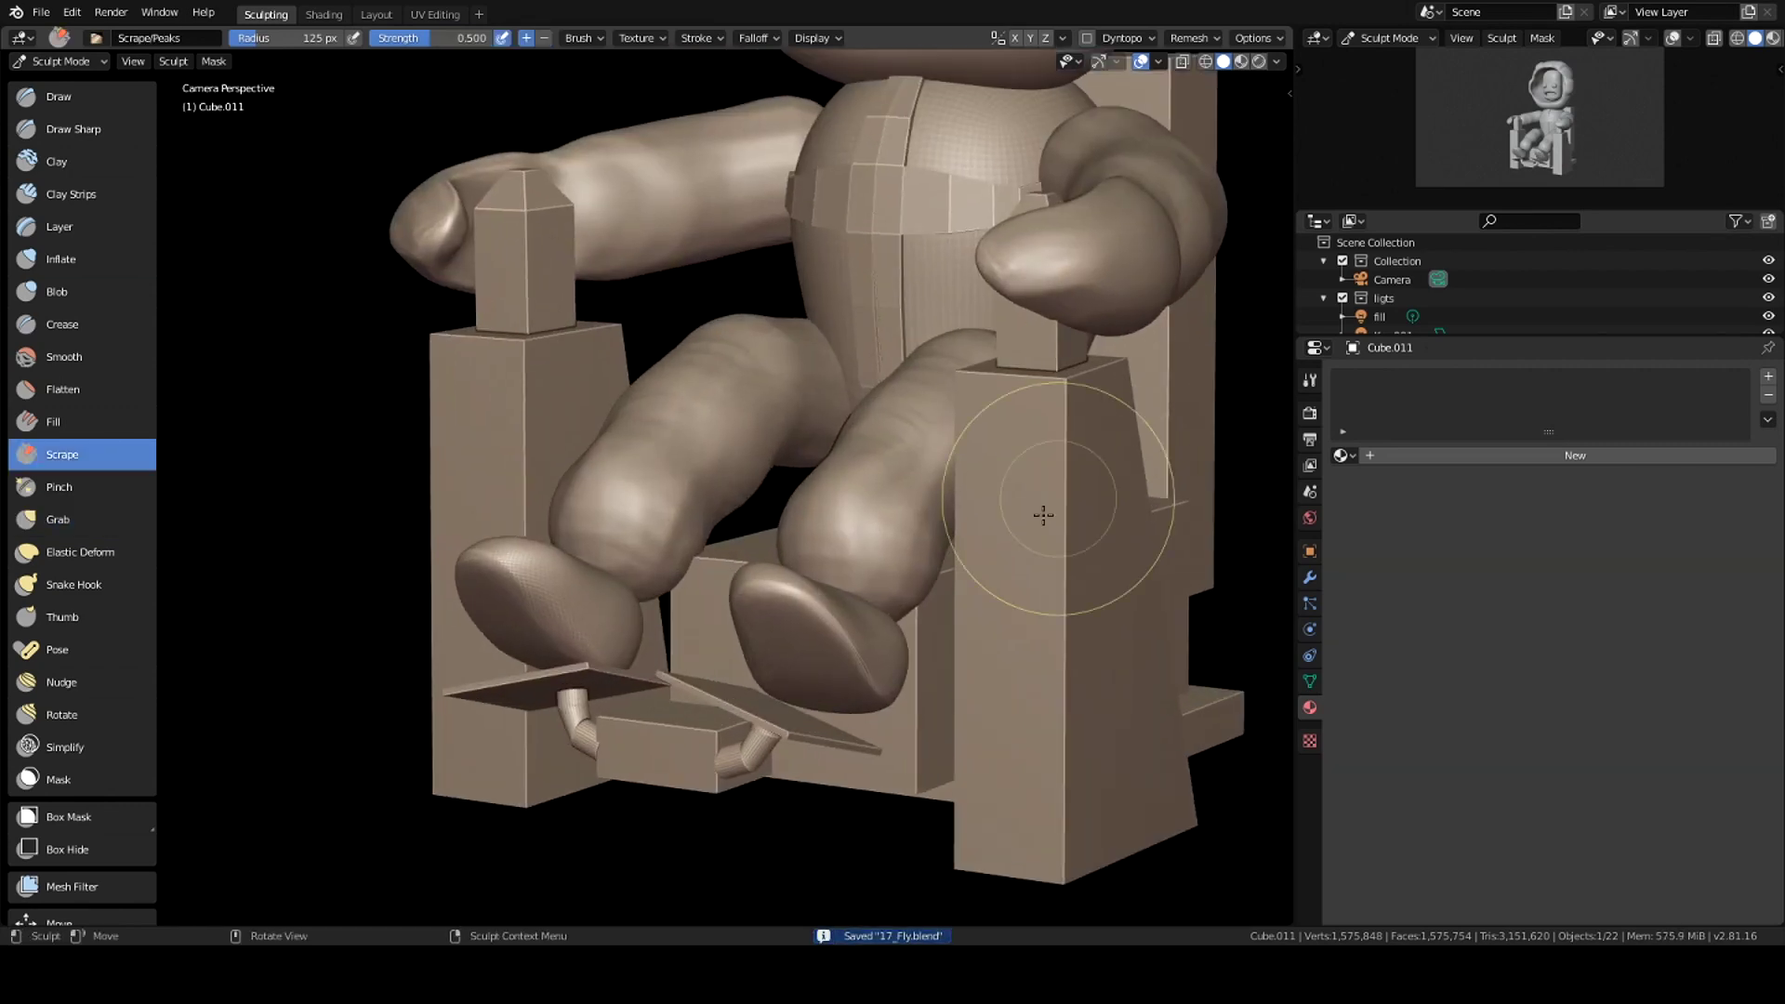
scroll(697, 577, down, 4)
middle_drag(697, 577, 703, 588)
scroll(703, 587, up, 2)
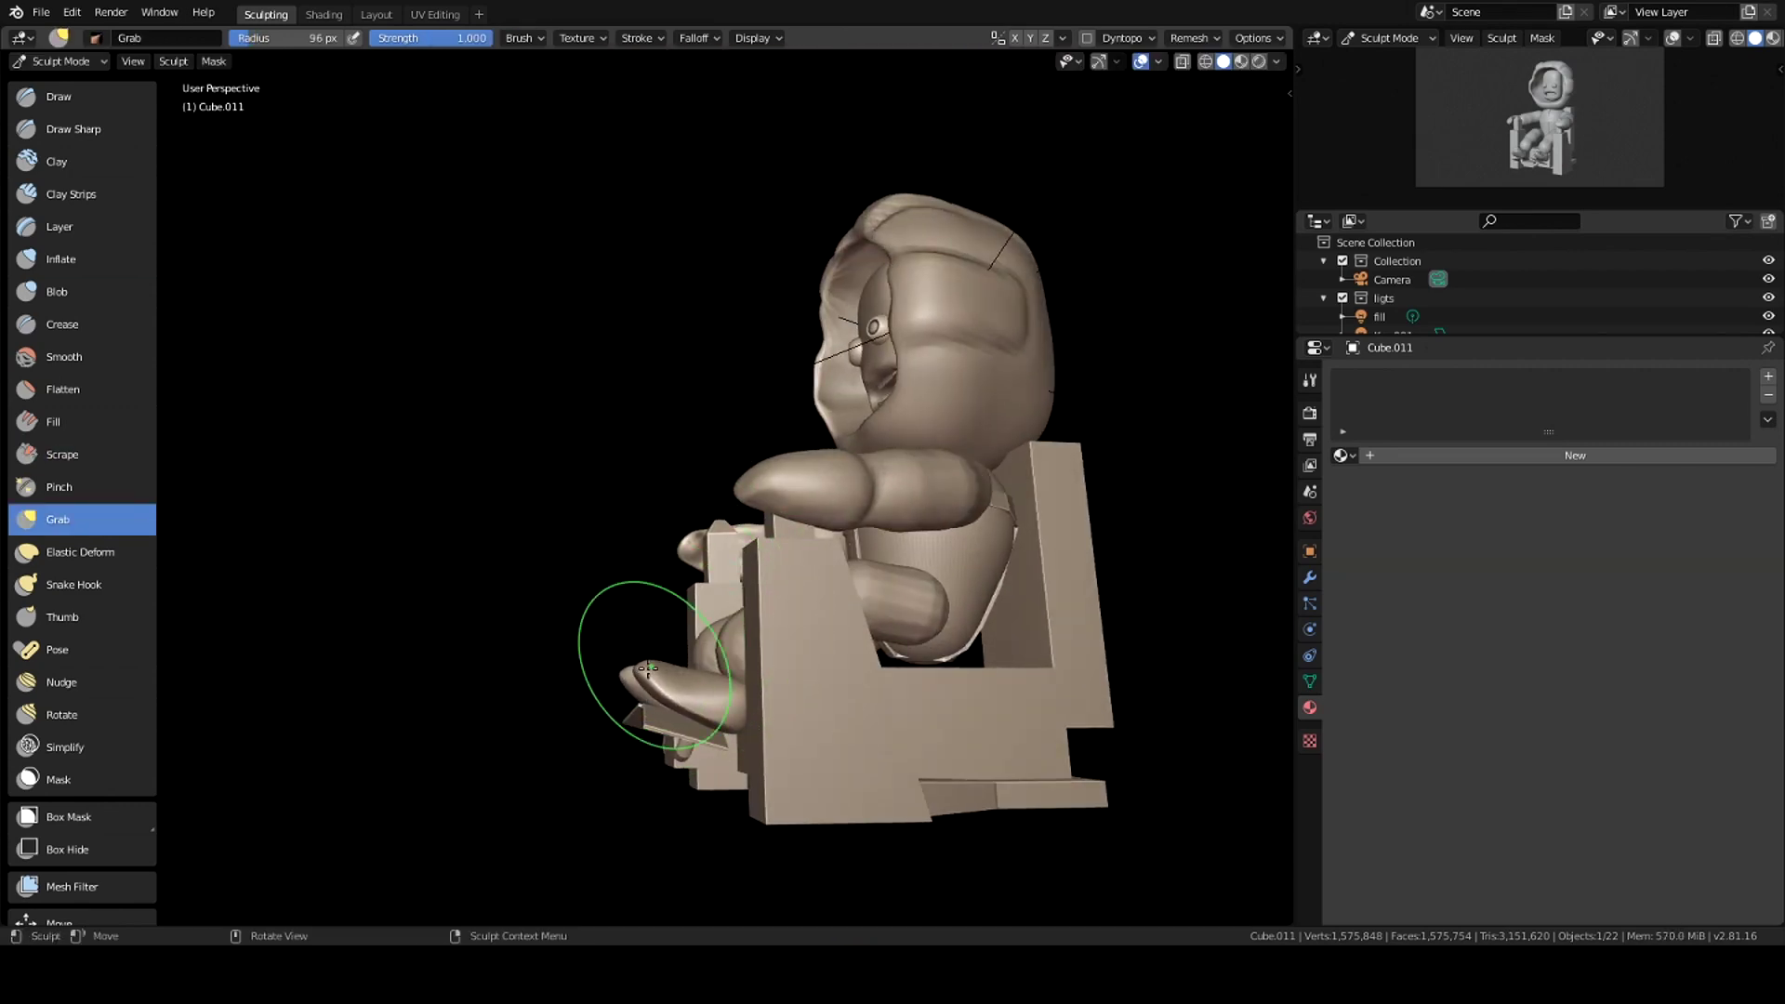
middle_drag(640, 669, 706, 595)
scroll(853, 319, up, 4)
Step: Build up the boots with Clay Strips, then refine them with Grab and save
key(c)
mouse_move(853, 319)
middle_down()
mouse_move(981, 499)
mouse_move(949, 402)
middle_up()
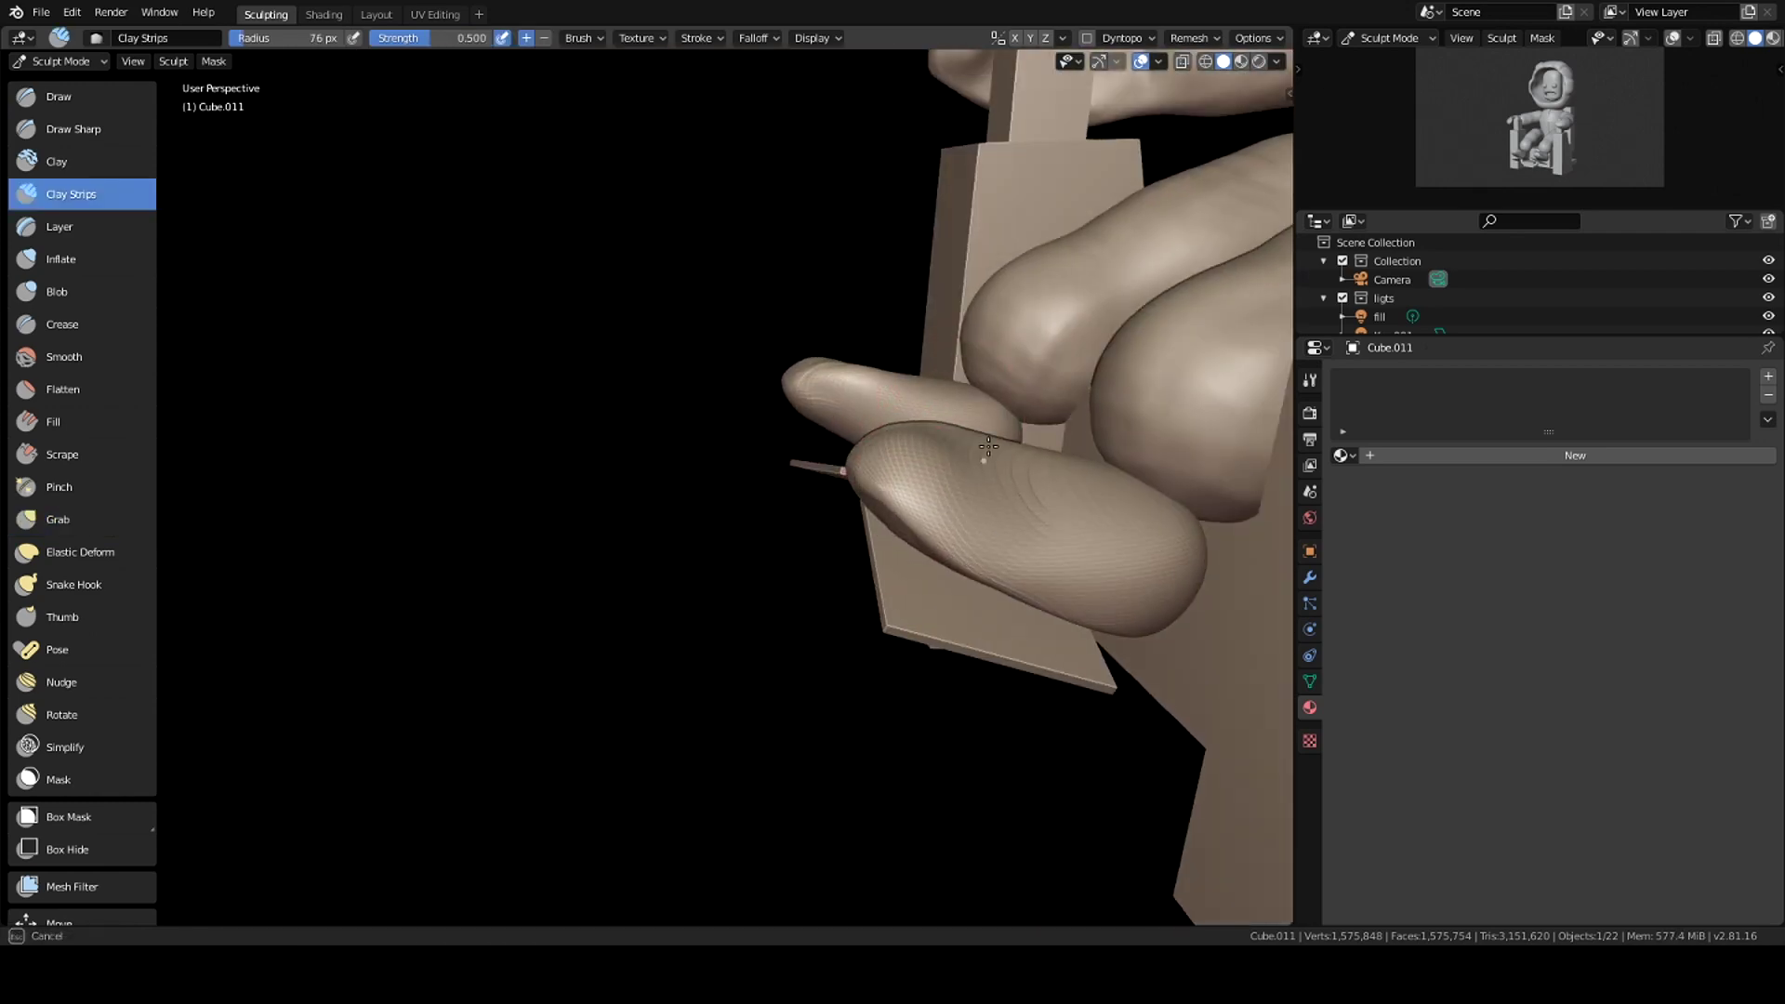
middle_drag(989, 542, 876, 436)
key(ctrl+s)
key(KP_0)
scroll(748, 584, up, 4)
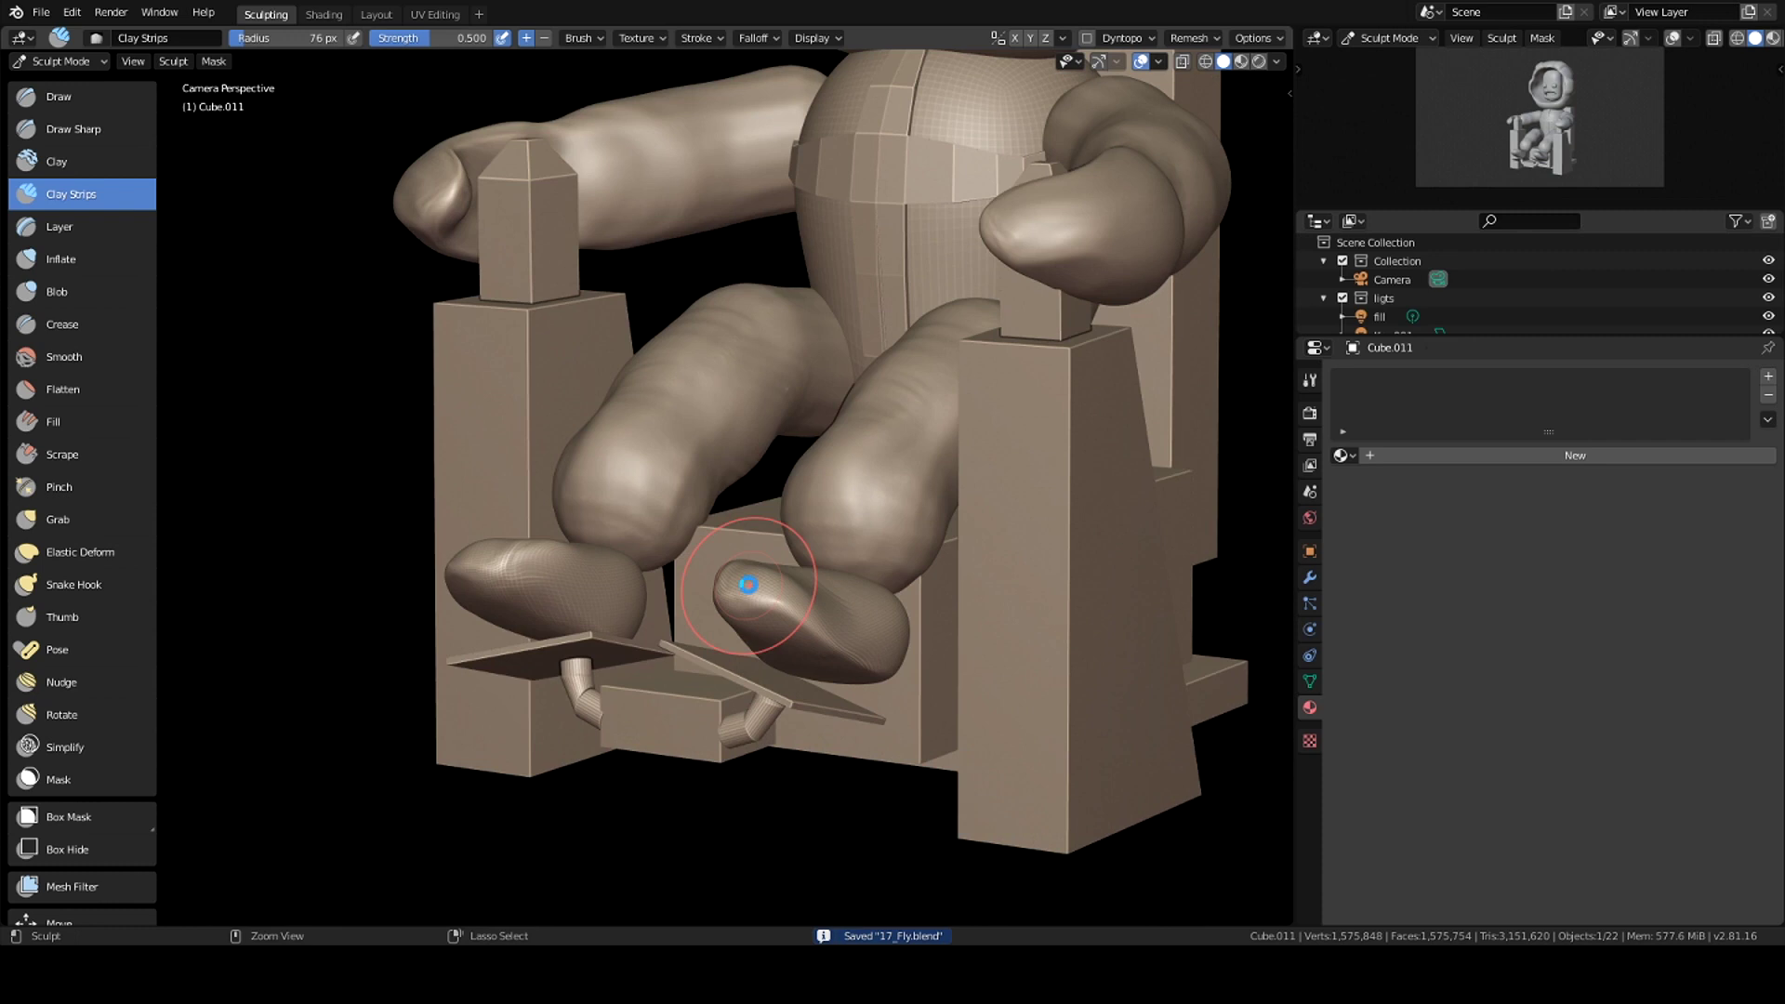
key(g)
key(f)
Step: Give the boots a new material with black Base Color and view the scene in Rendered shading
click(1409, 456)
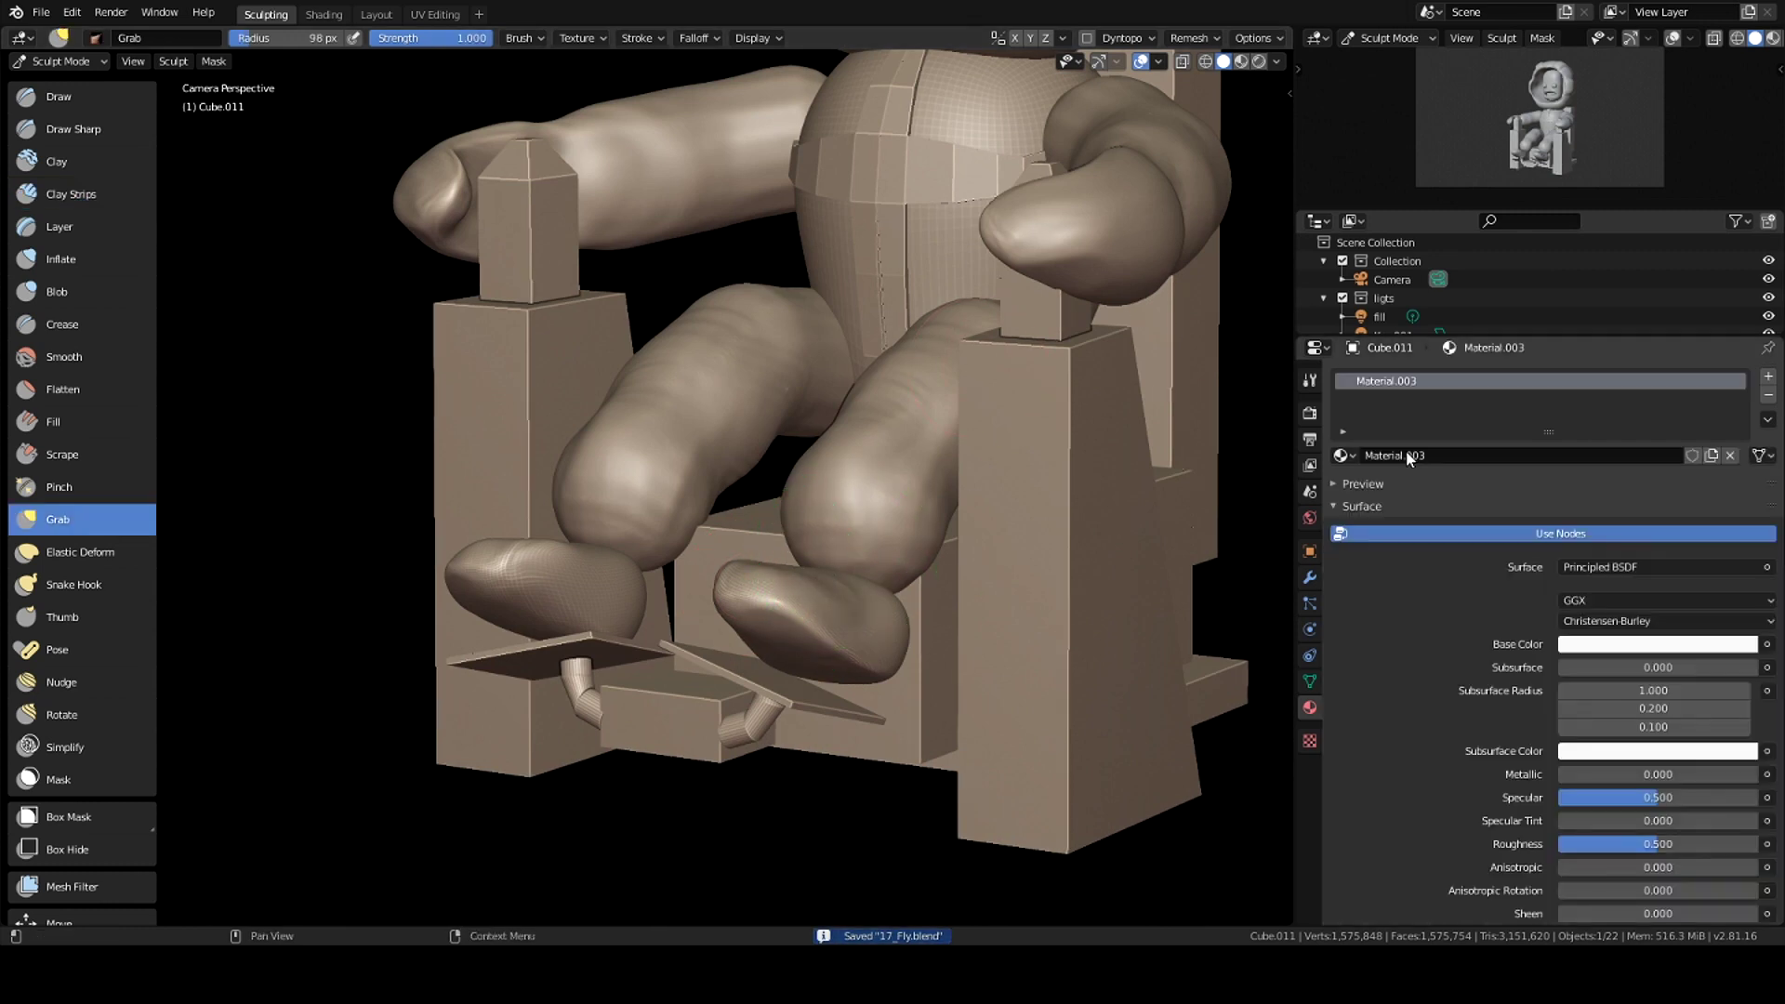
click(1622, 644)
drag(1743, 391, 1743, 488)
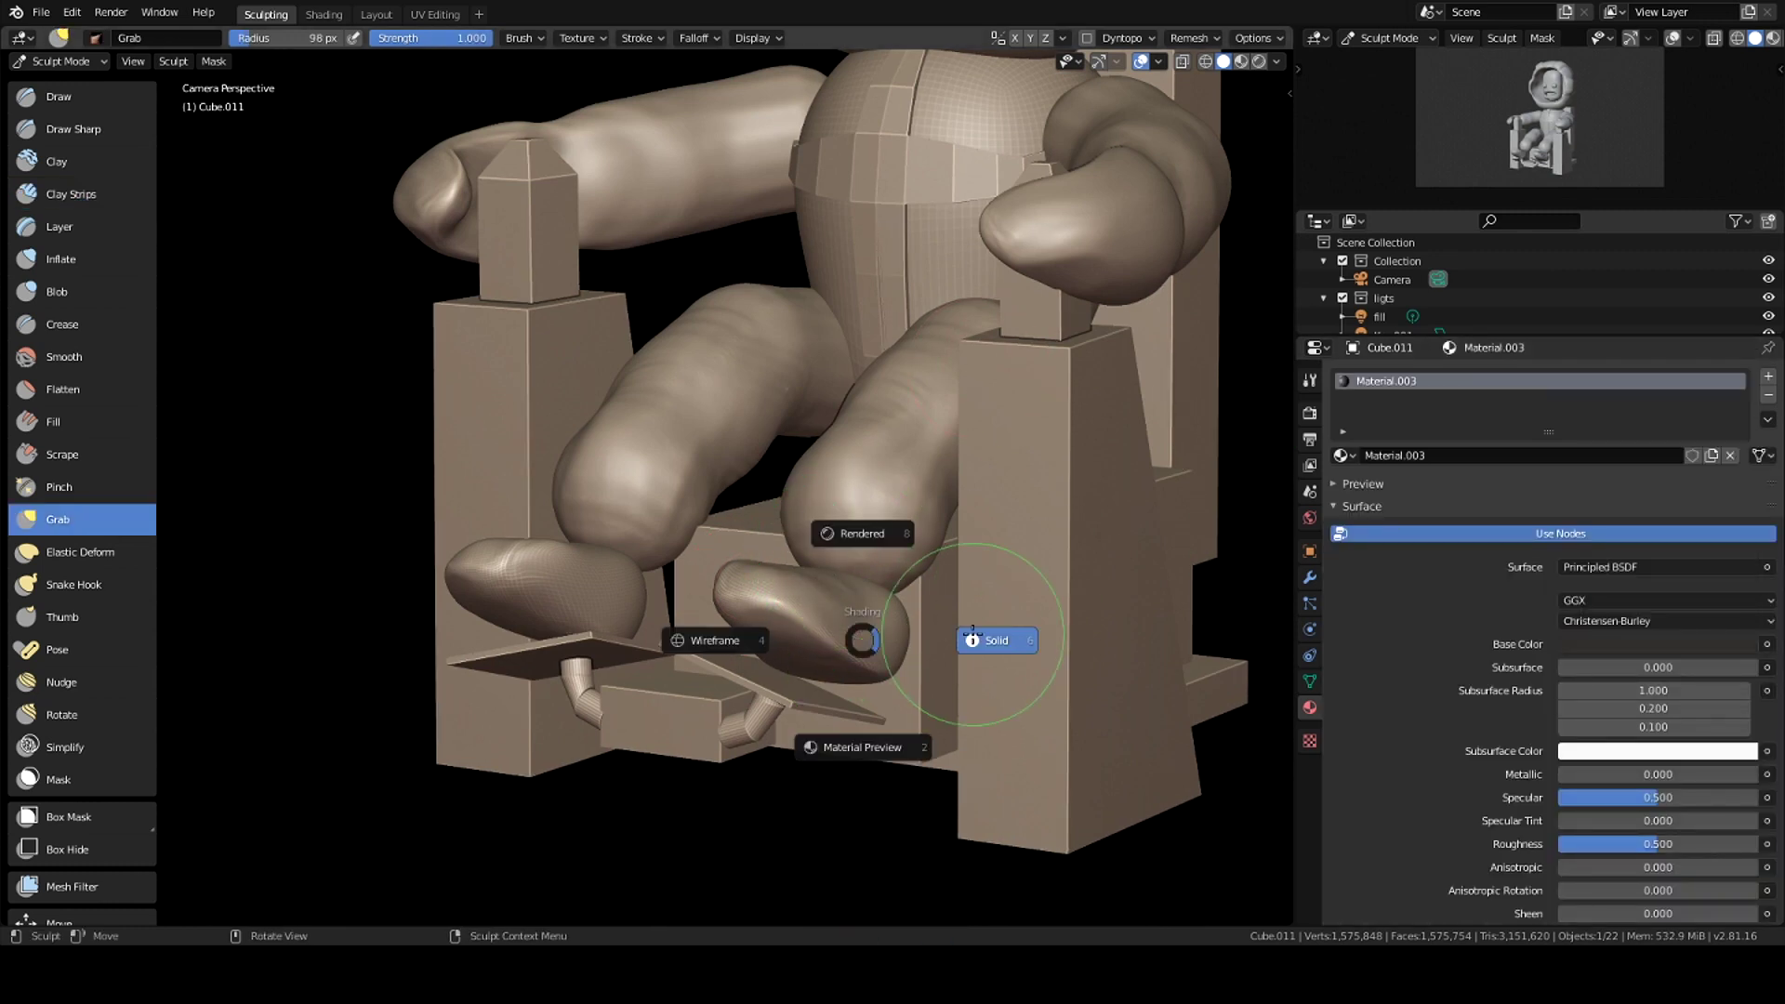
key(KP_8)
key(KP_0)
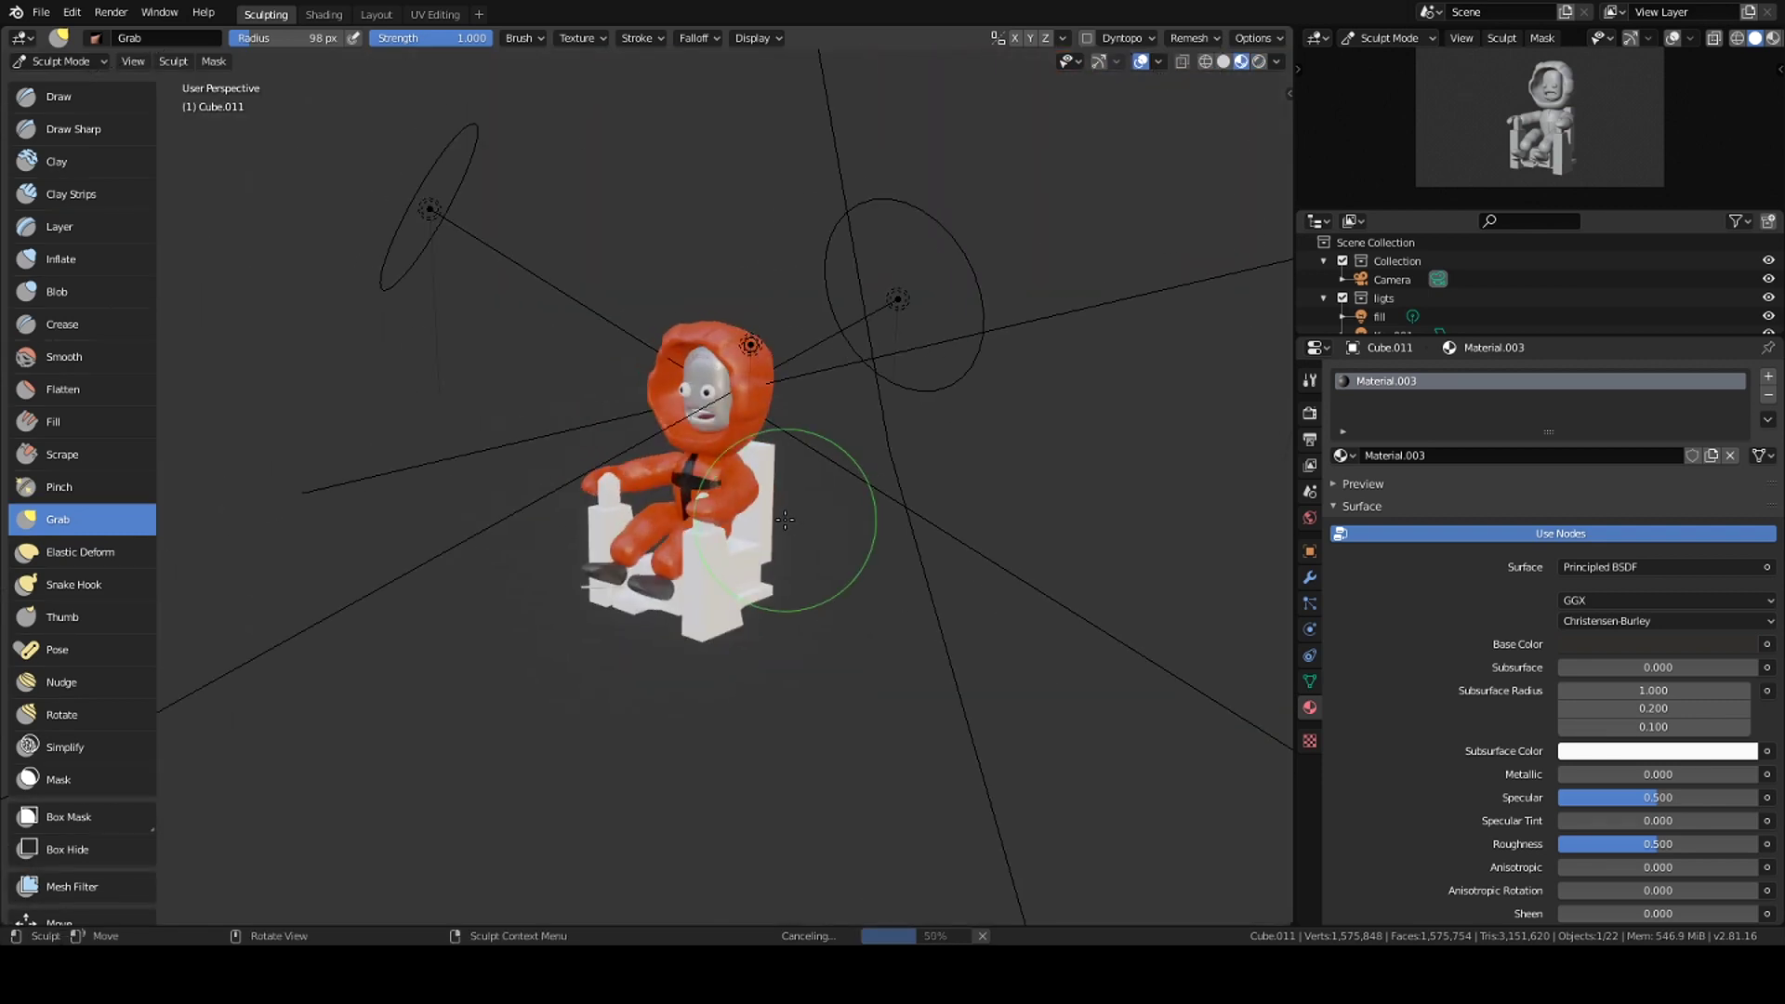
Step: Set the chair posts' Base Color to dark grey in Object Mode
key(KP_0)
key(ctrl+Tab)
click(1018, 600)
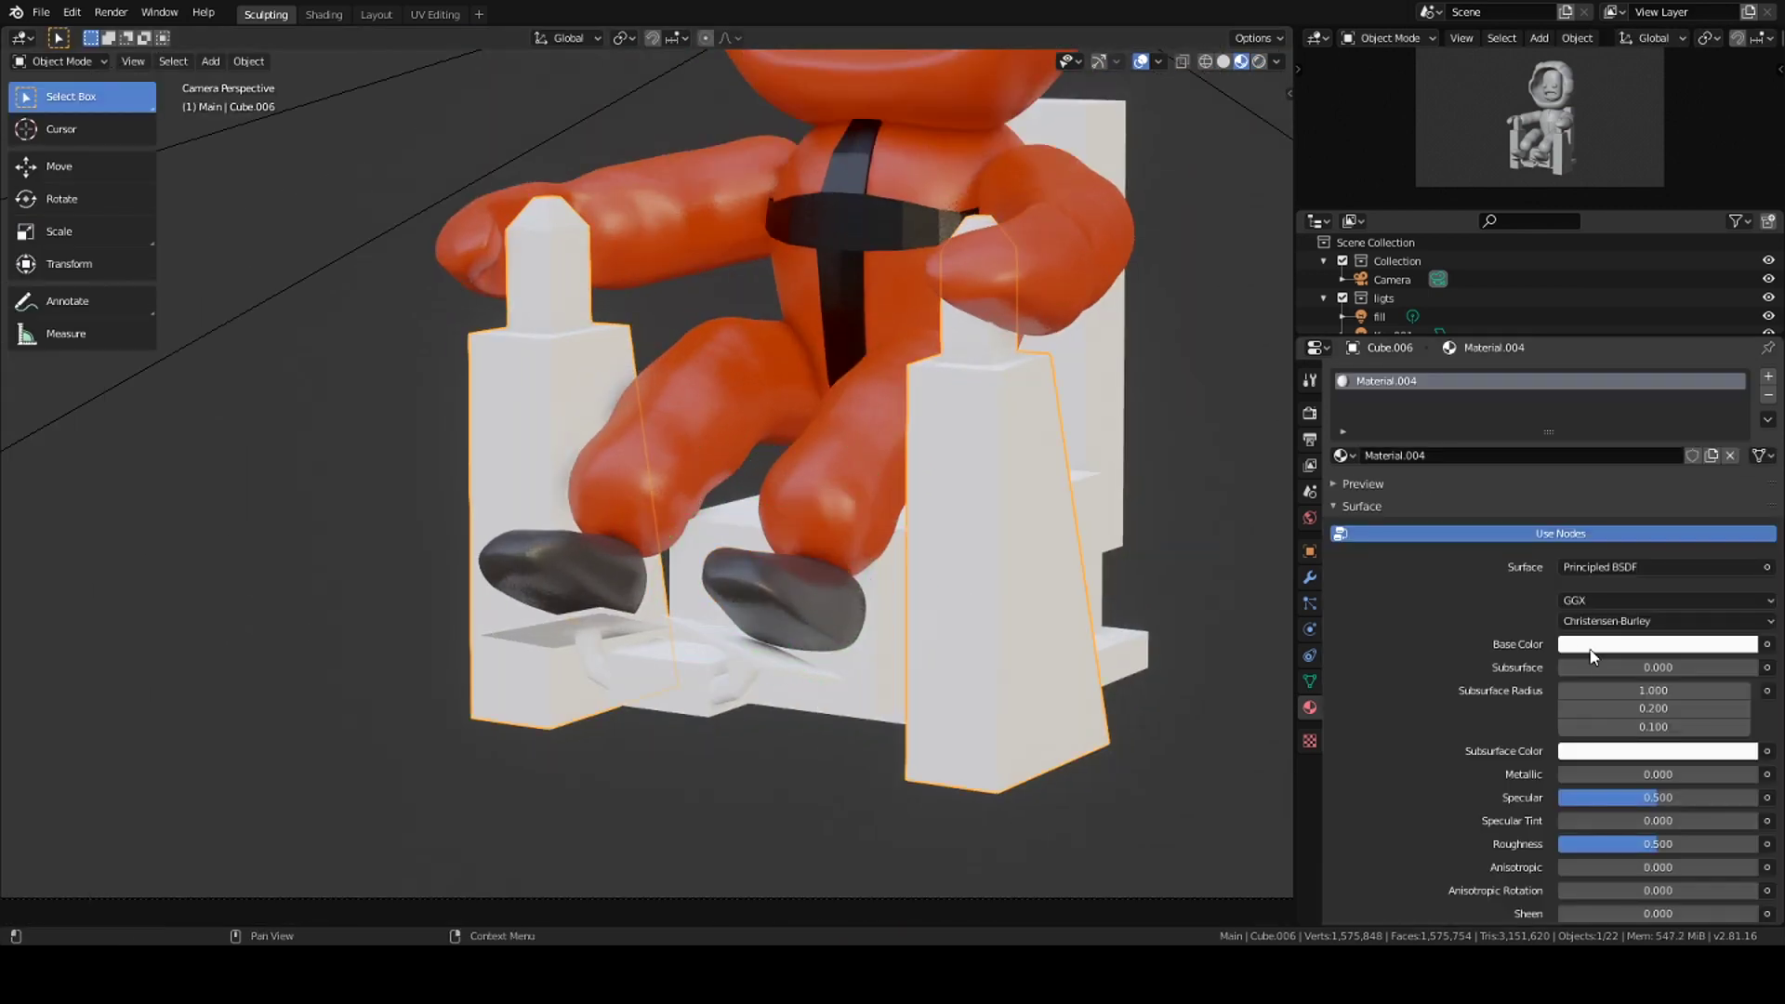
click(1592, 646)
drag(1743, 390, 1743, 520)
Step: Apply the existing 'chair' material to the white seat piece
click(1342, 456)
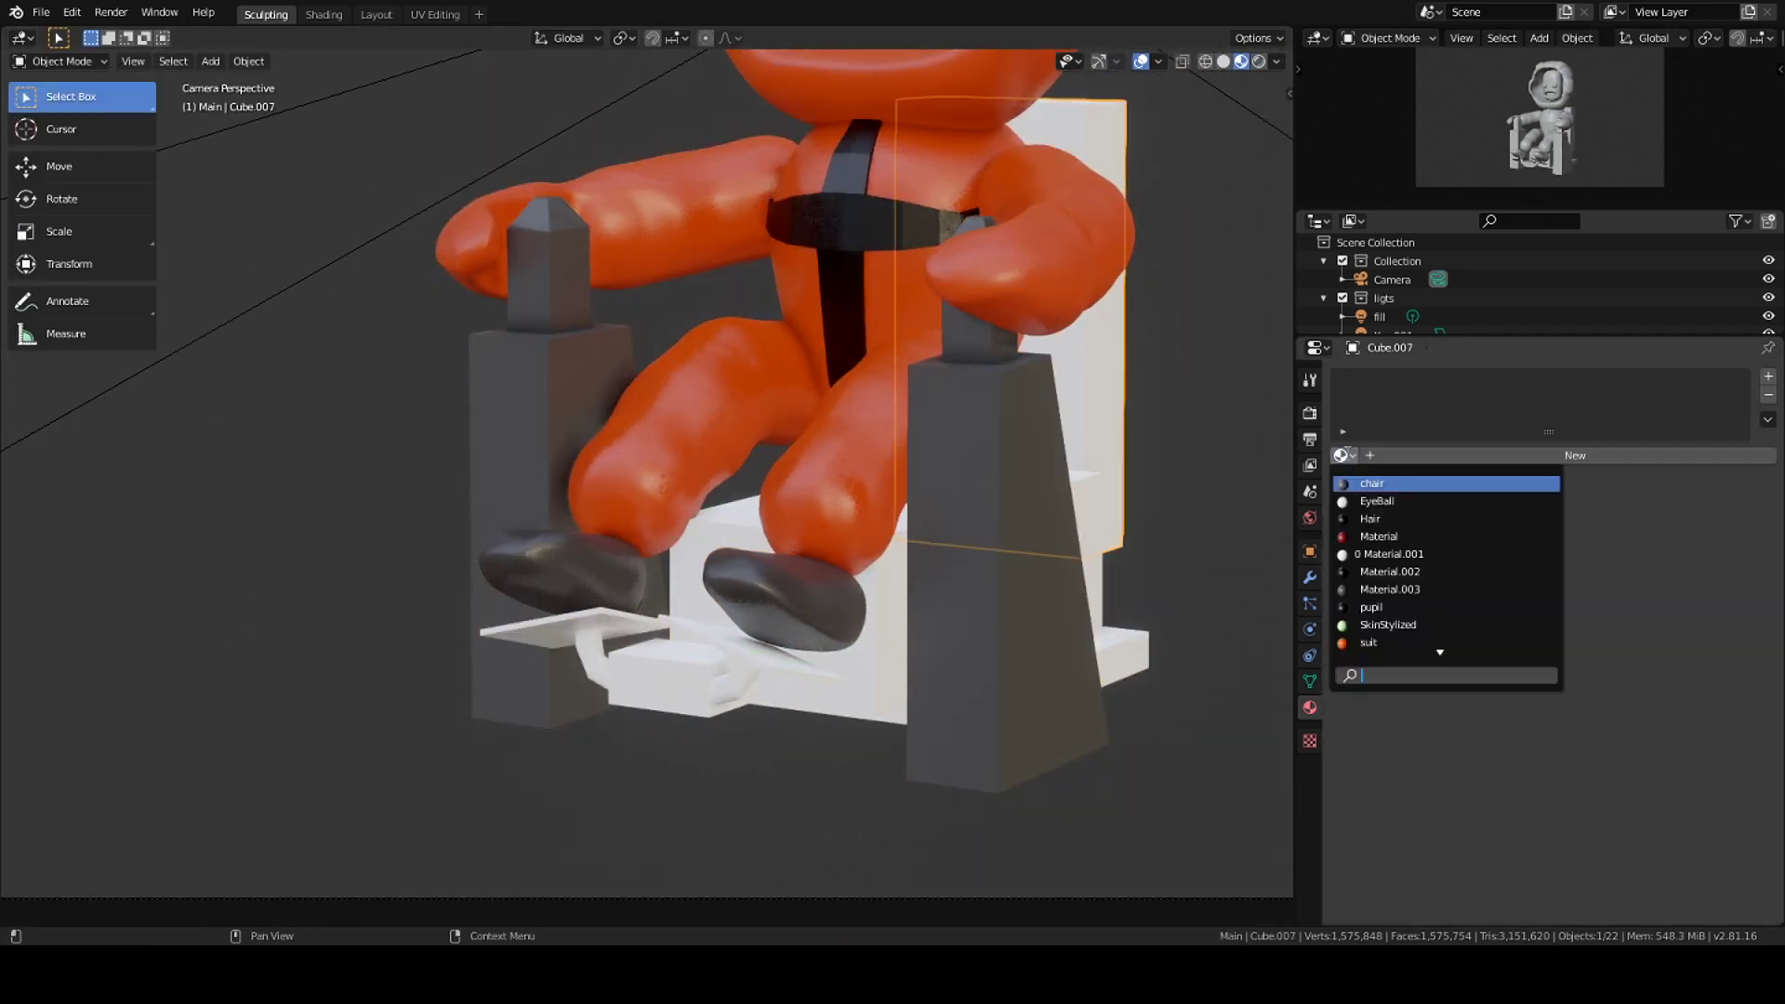
click(1053, 577)
click(1342, 456)
click(1422, 520)
click(1341, 456)
click(1422, 558)
Step: Select the box under the footrests and enter Edit Mode on it
click(604, 641)
click(968, 616)
key(ctrl+Tab)
key(ctrl+Tab)
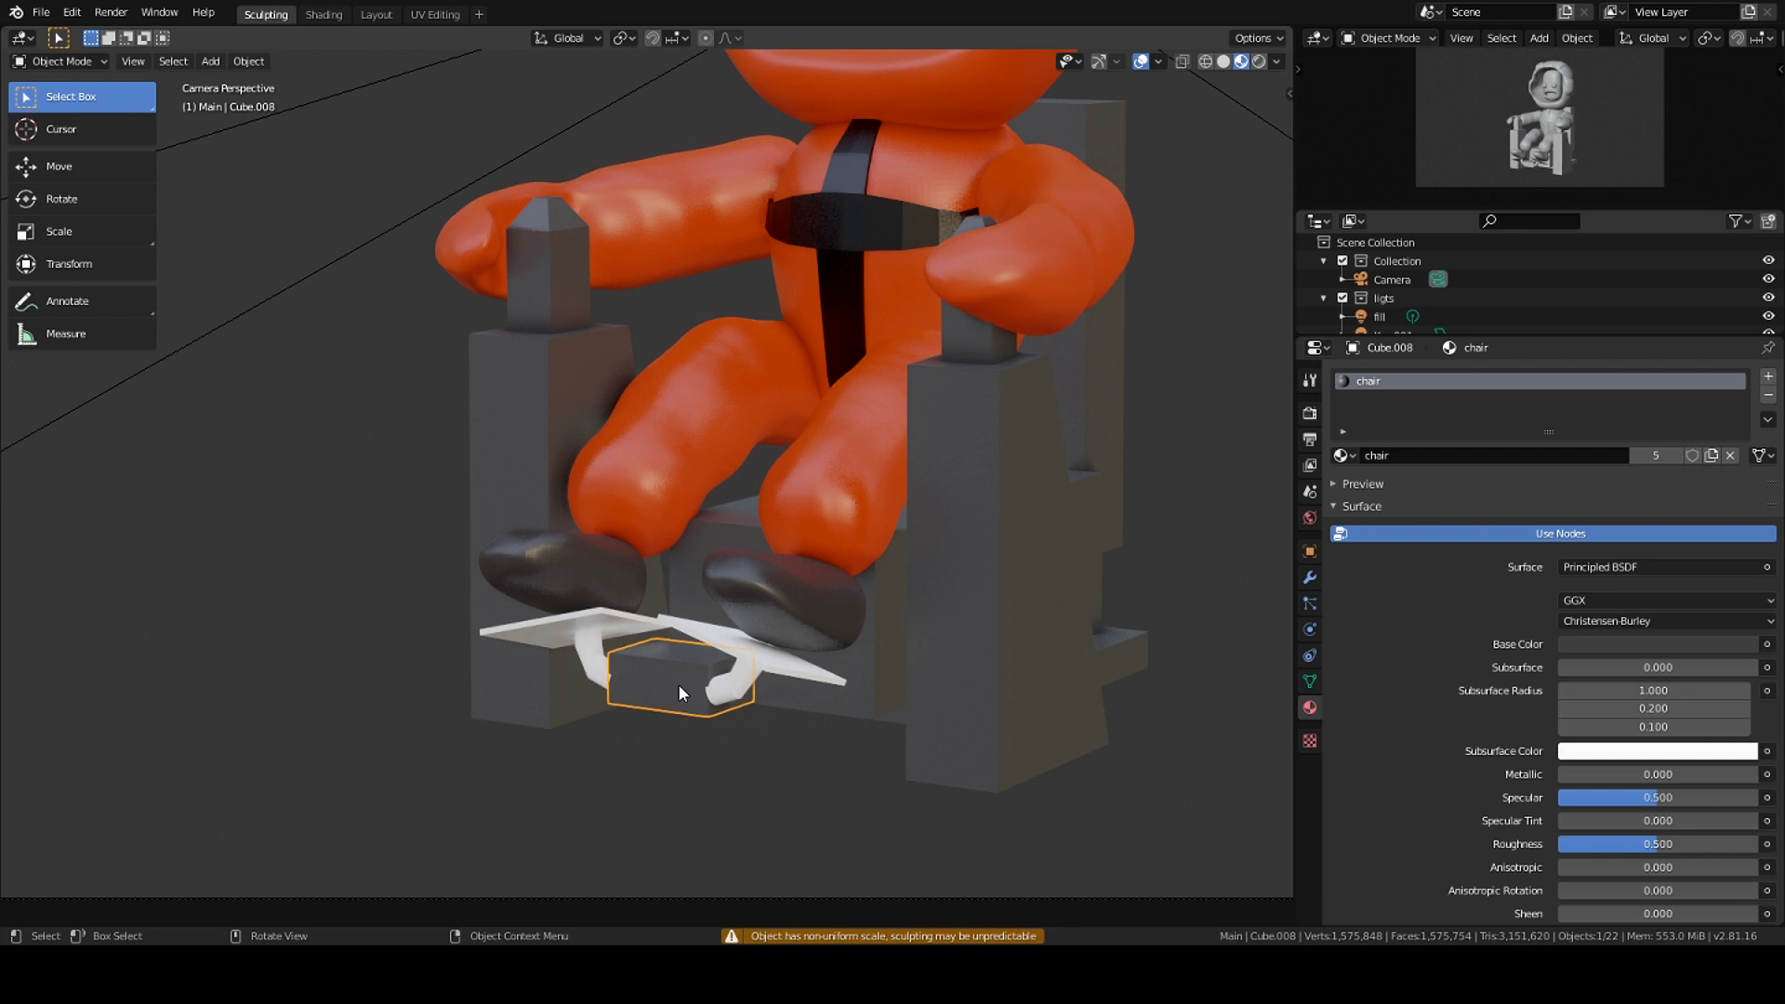
key(KP_1)
key(Tab)
scroll(674, 644, up, 5)
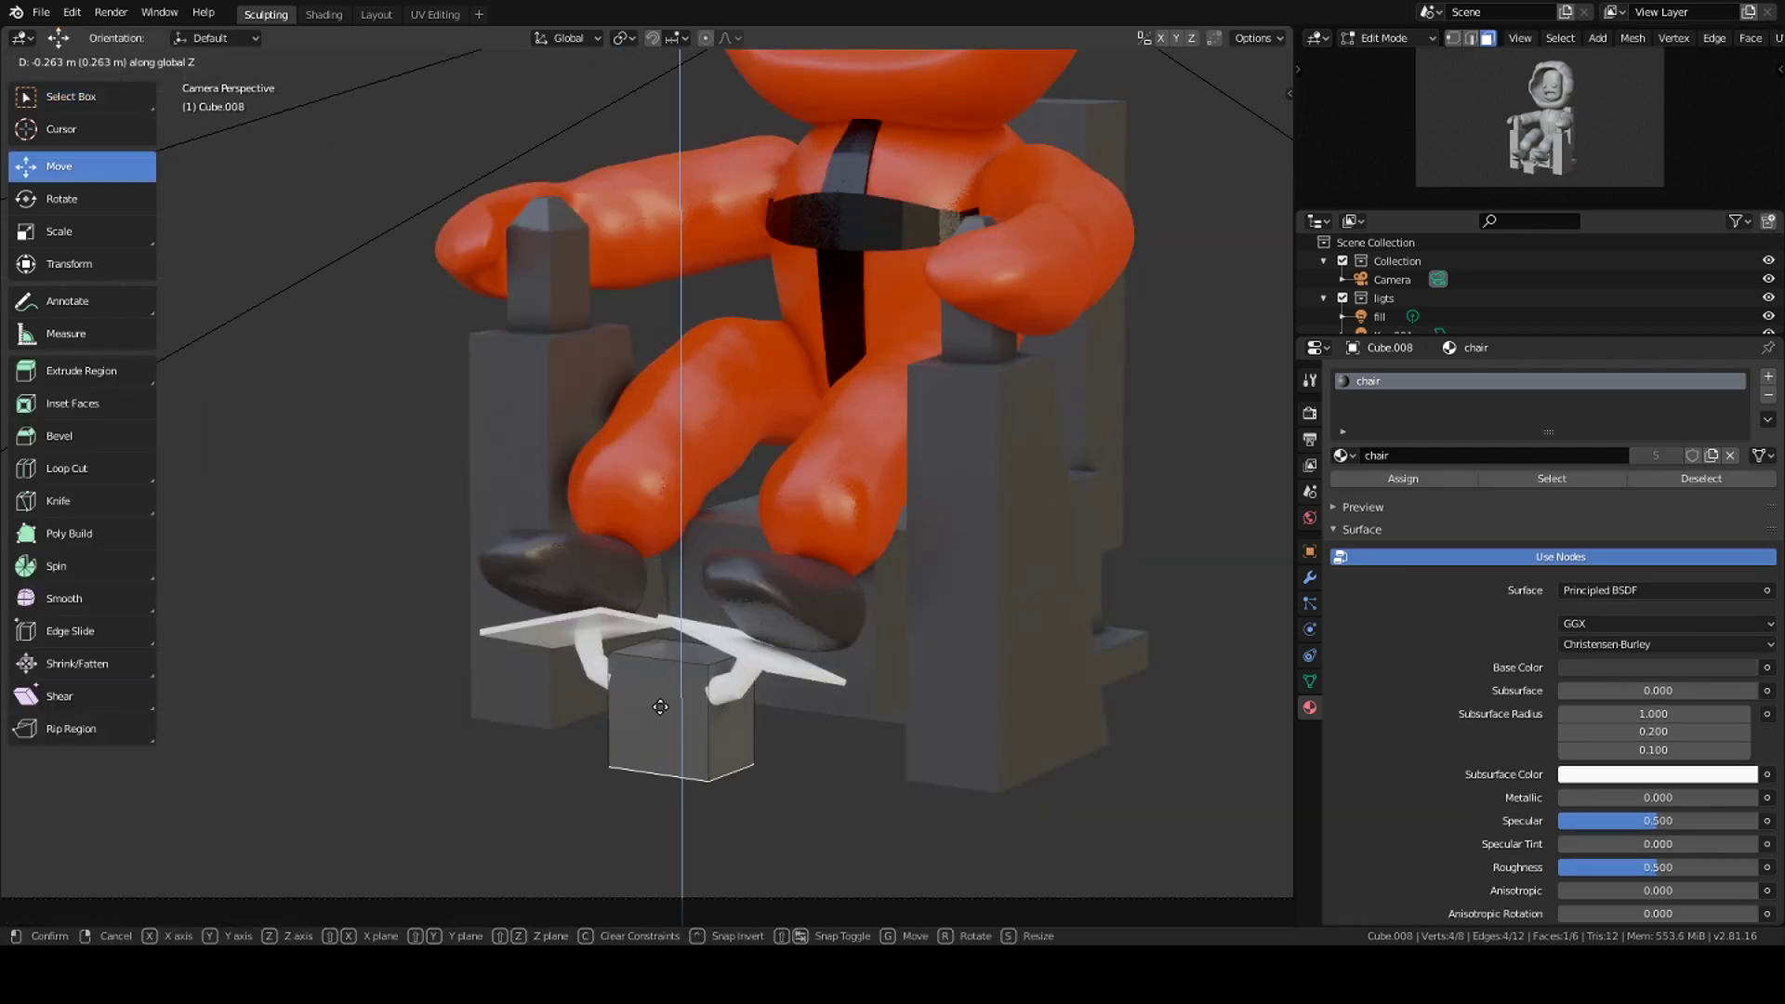
Step: Lengthen the box under the footrests by moving its face along Y
scroll(674, 644, down, 5)
middle_drag(674, 645, 676, 734)
key(g)
key(y)
click(676, 753)
key(KP_0)
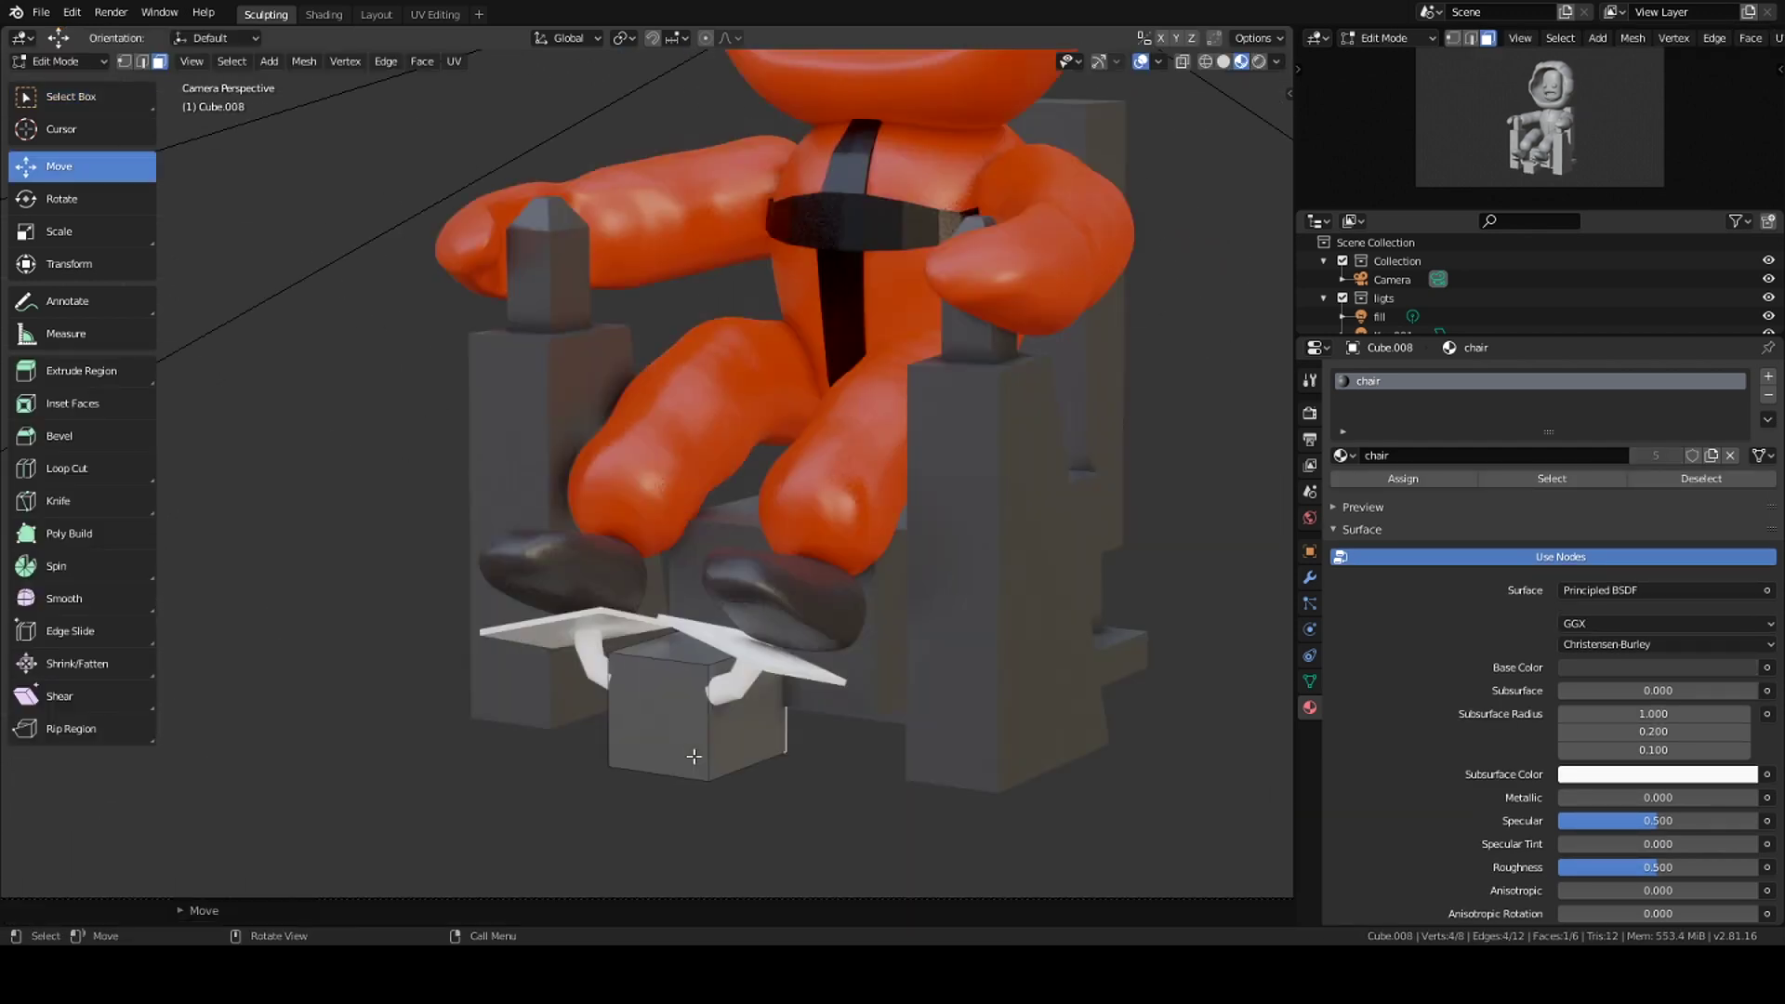
scroll(810, 827, down, 5)
middle_drag(809, 827, 707, 751)
Step: Try extruding the footrest plank's face along Y, then cancel the extrusion
key(Tab)
click(717, 742)
key(Tab)
key(KP_0)
scroll(664, 755, up, 5)
key(e)
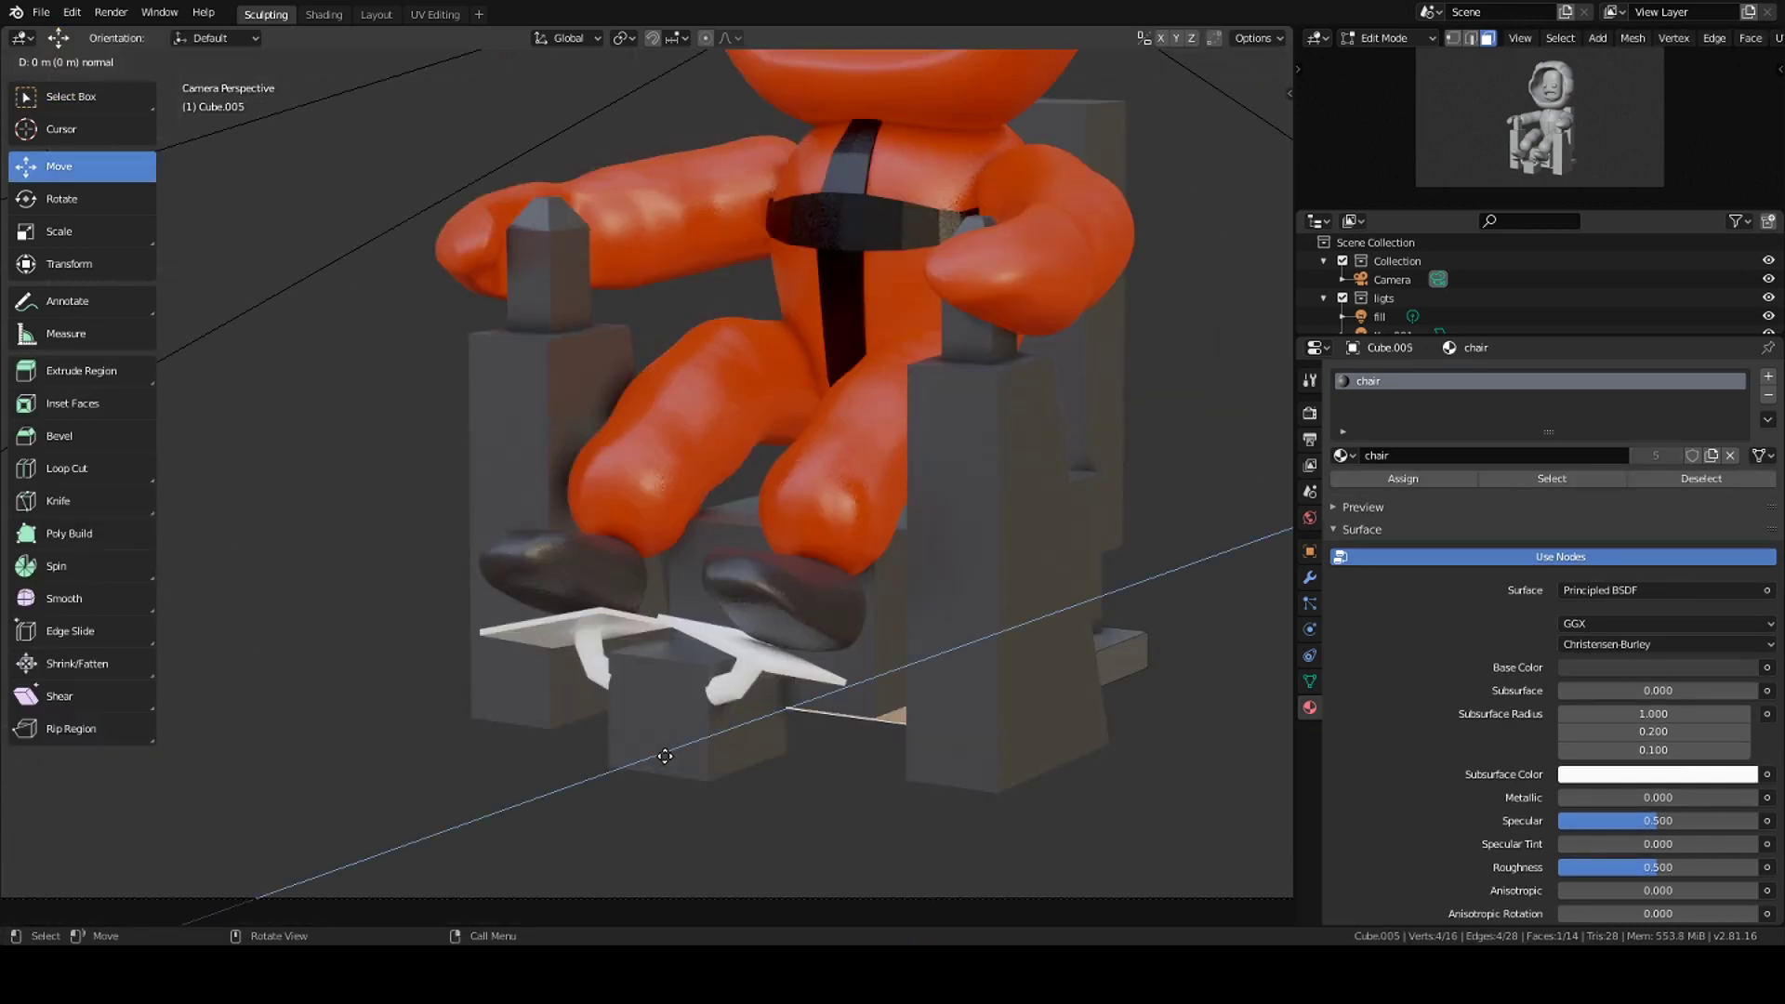
key(g)
key(y)
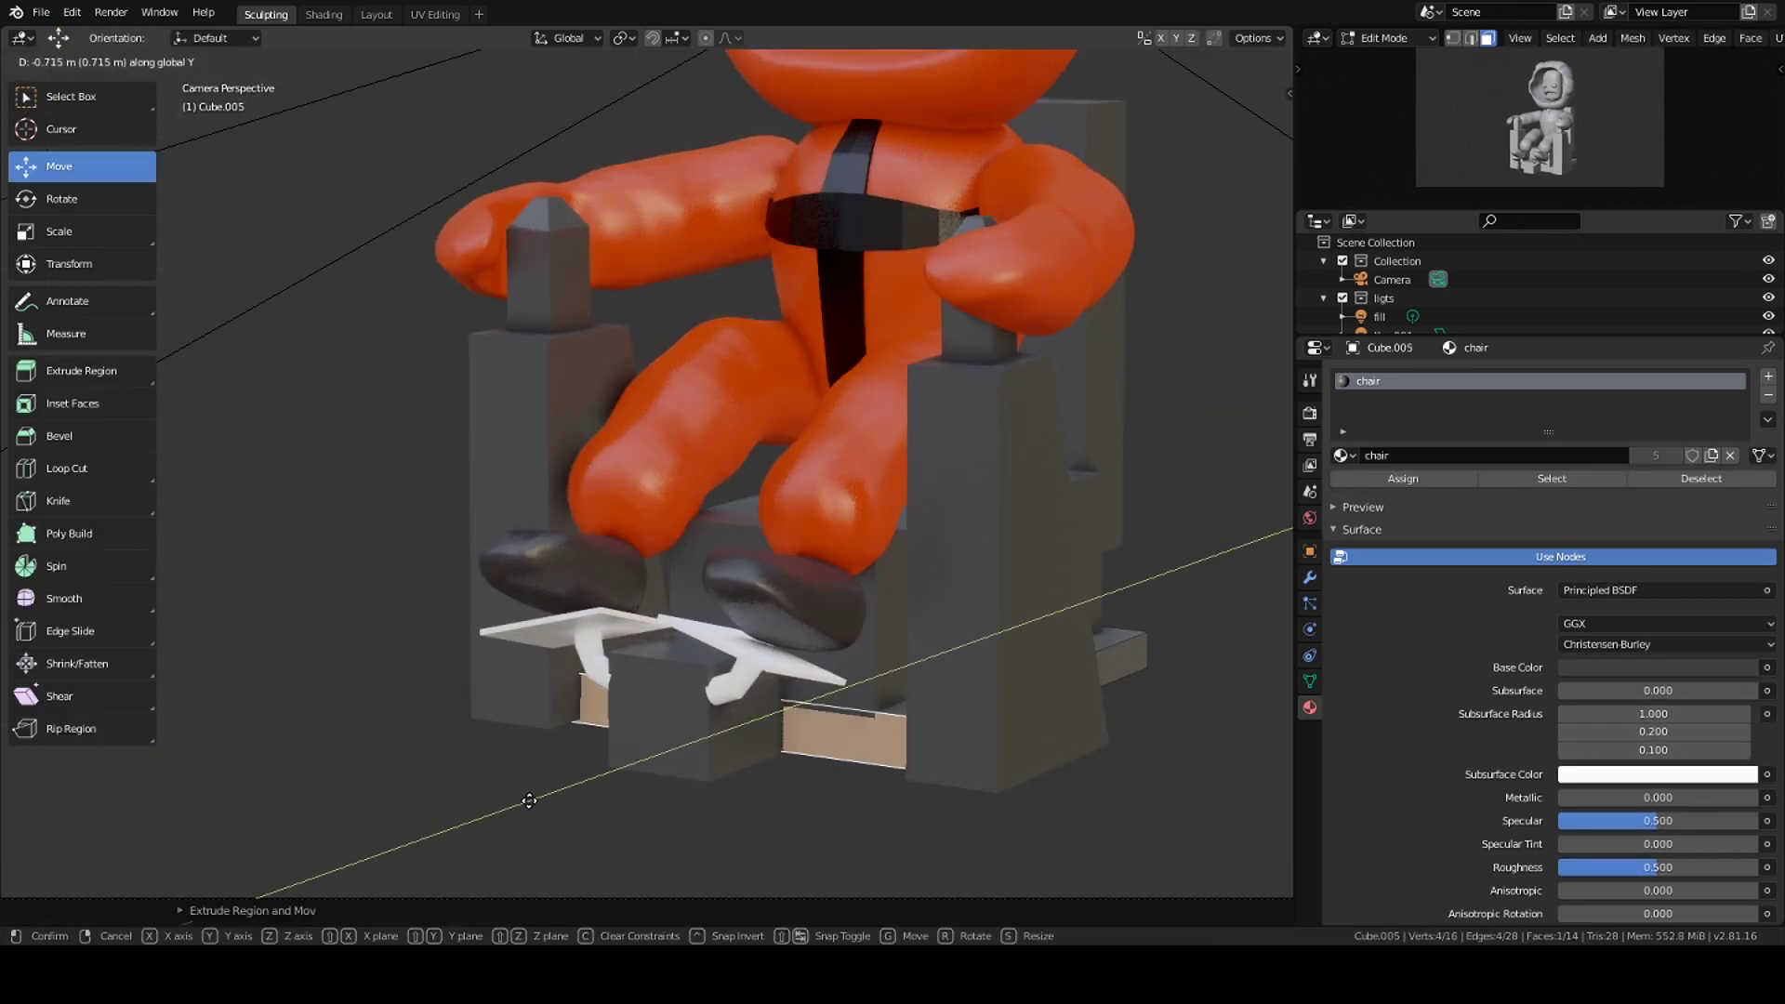
right_click(529, 800)
mouse_move(733, 840)
middle_down()
mouse_move(773, 808)
mouse_move(825, 678)
middle_up()
key(KP_0)
key(KP_0)
scroll(818, 668, up, 2)
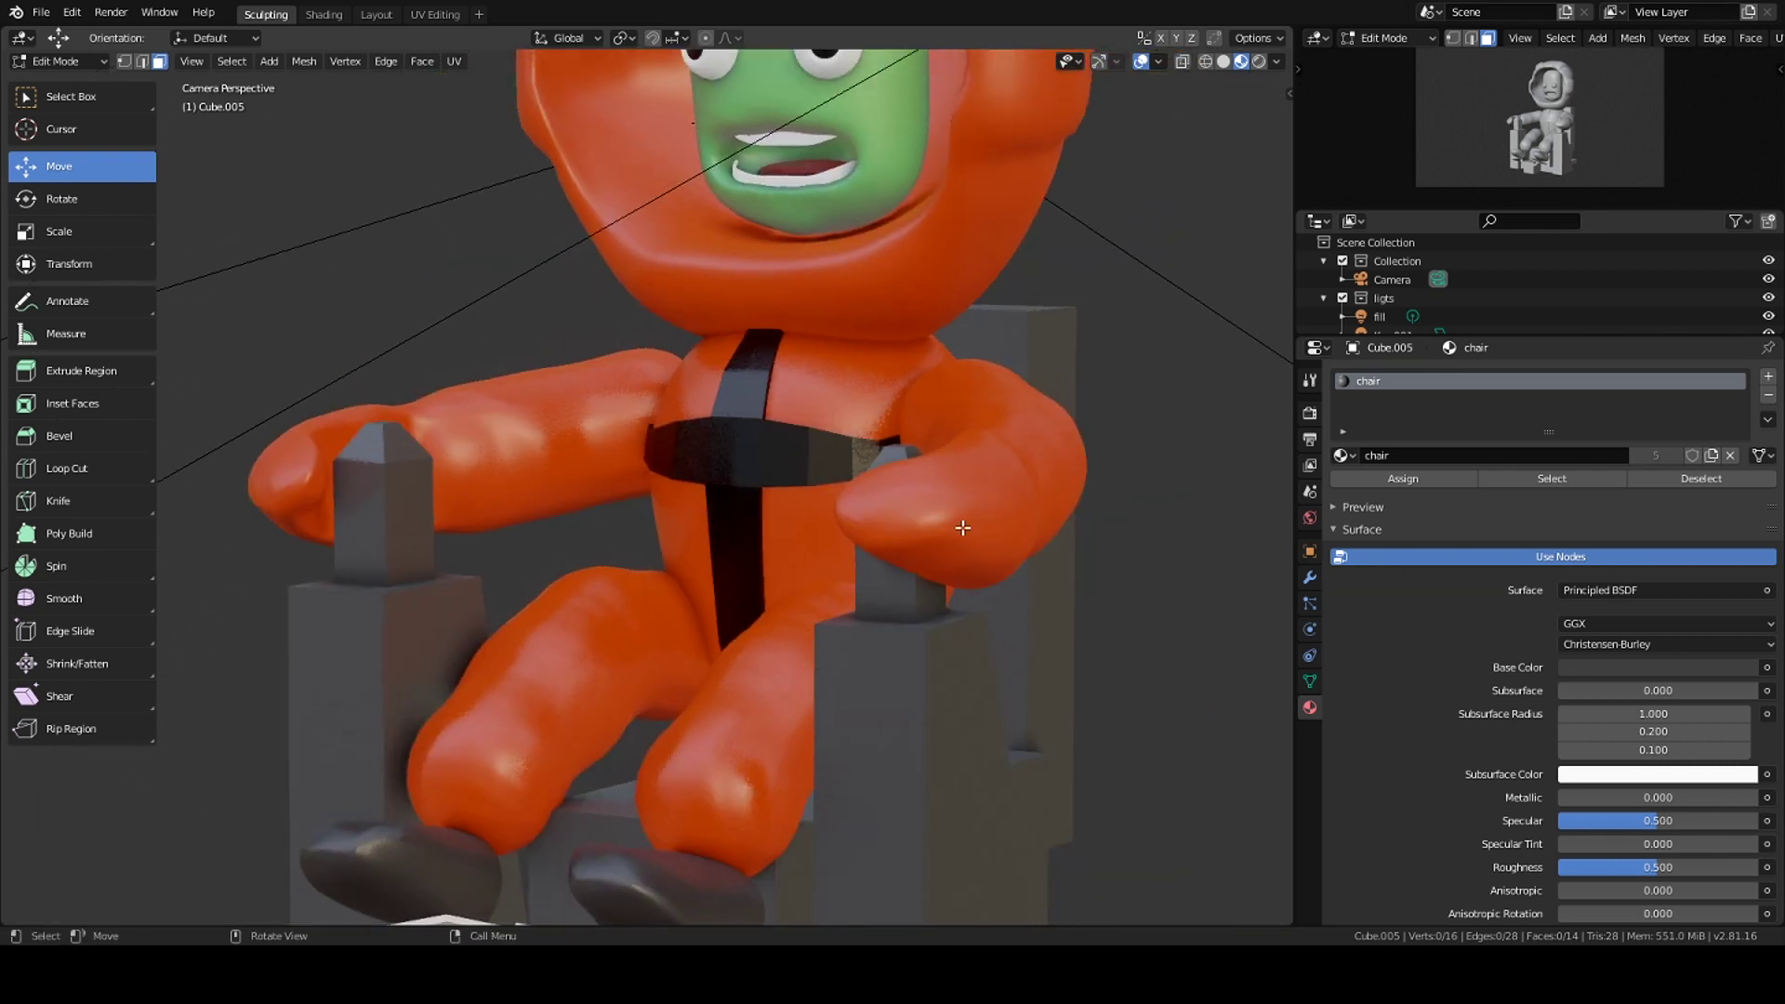
Step: Put the suit into Sculpt Mode, check the camera view, and save the file
key(Tab)
click(971, 520)
key(ctrl+Tab)
mouse_move(989, 494)
middle_down()
mouse_move(733, 509)
mouse_move(809, 506)
mouse_move(804, 599)
middle_up()
scroll(760, 527, up, 4)
key(KP_0)
scroll(766, 603, up, 3)
key(ctrl+s)
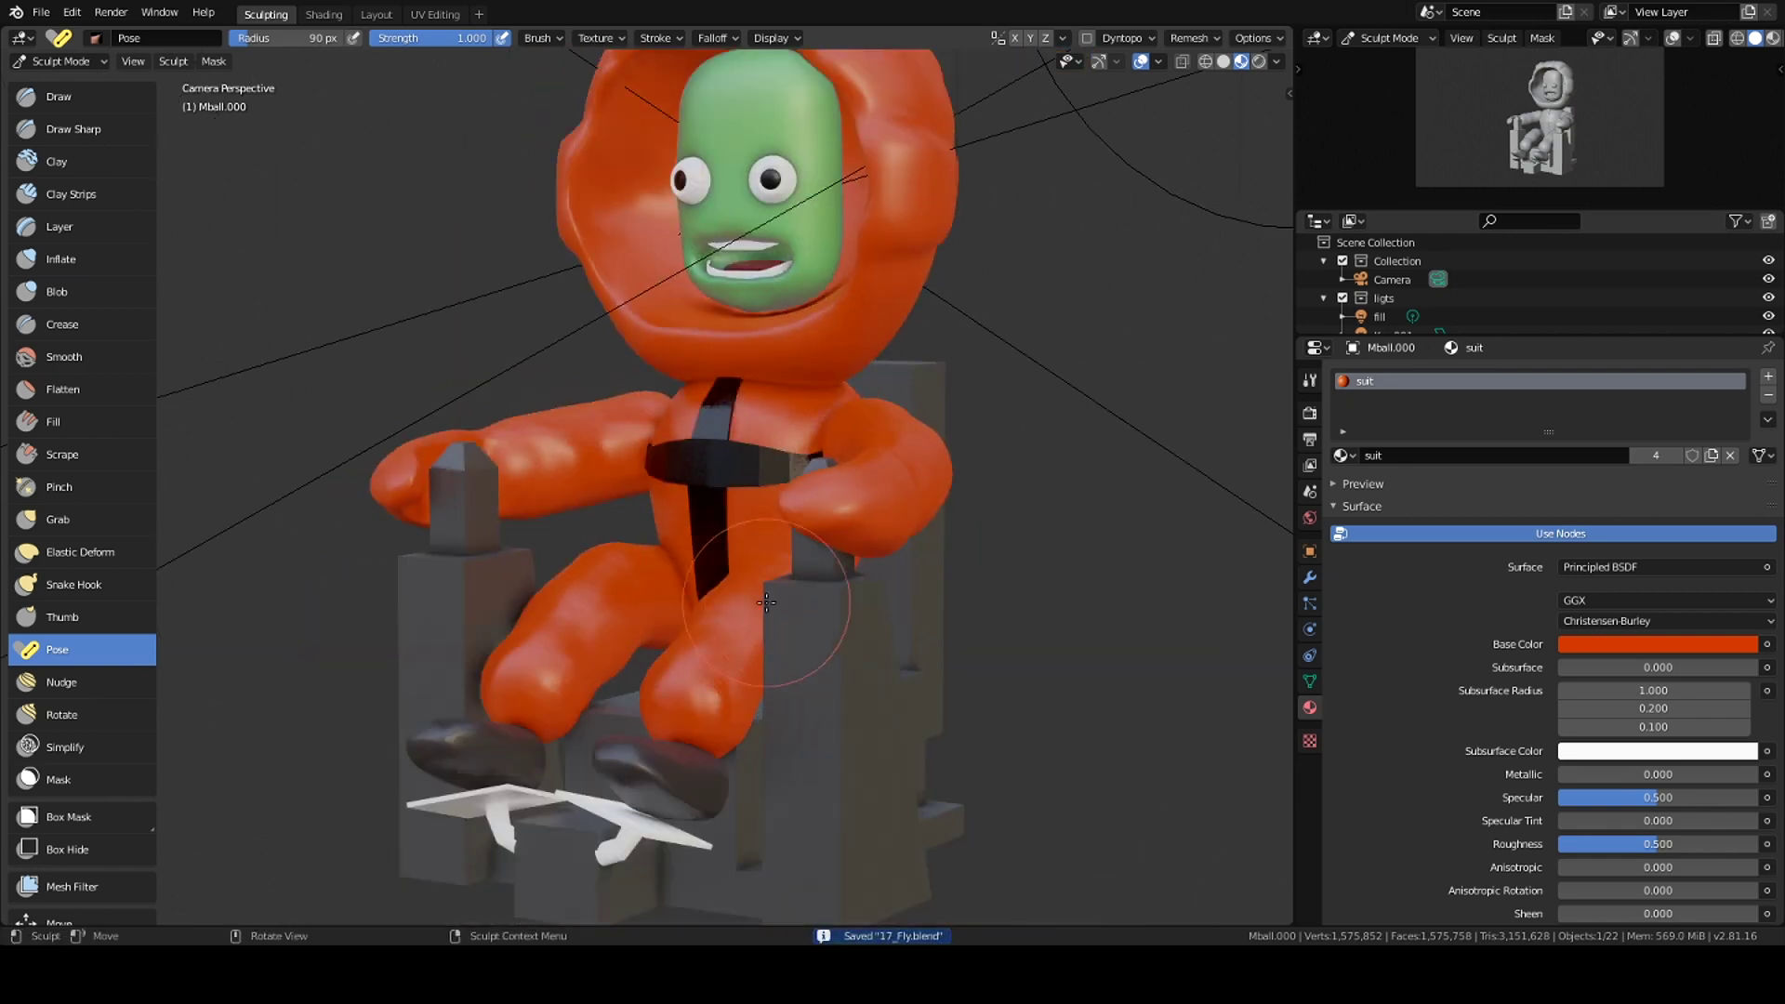
Step: Select the chair in Object Mode and enter Edit Mode on its posts
key(ctrl+Tab)
click(651, 604)
click(883, 675)
key(Tab)
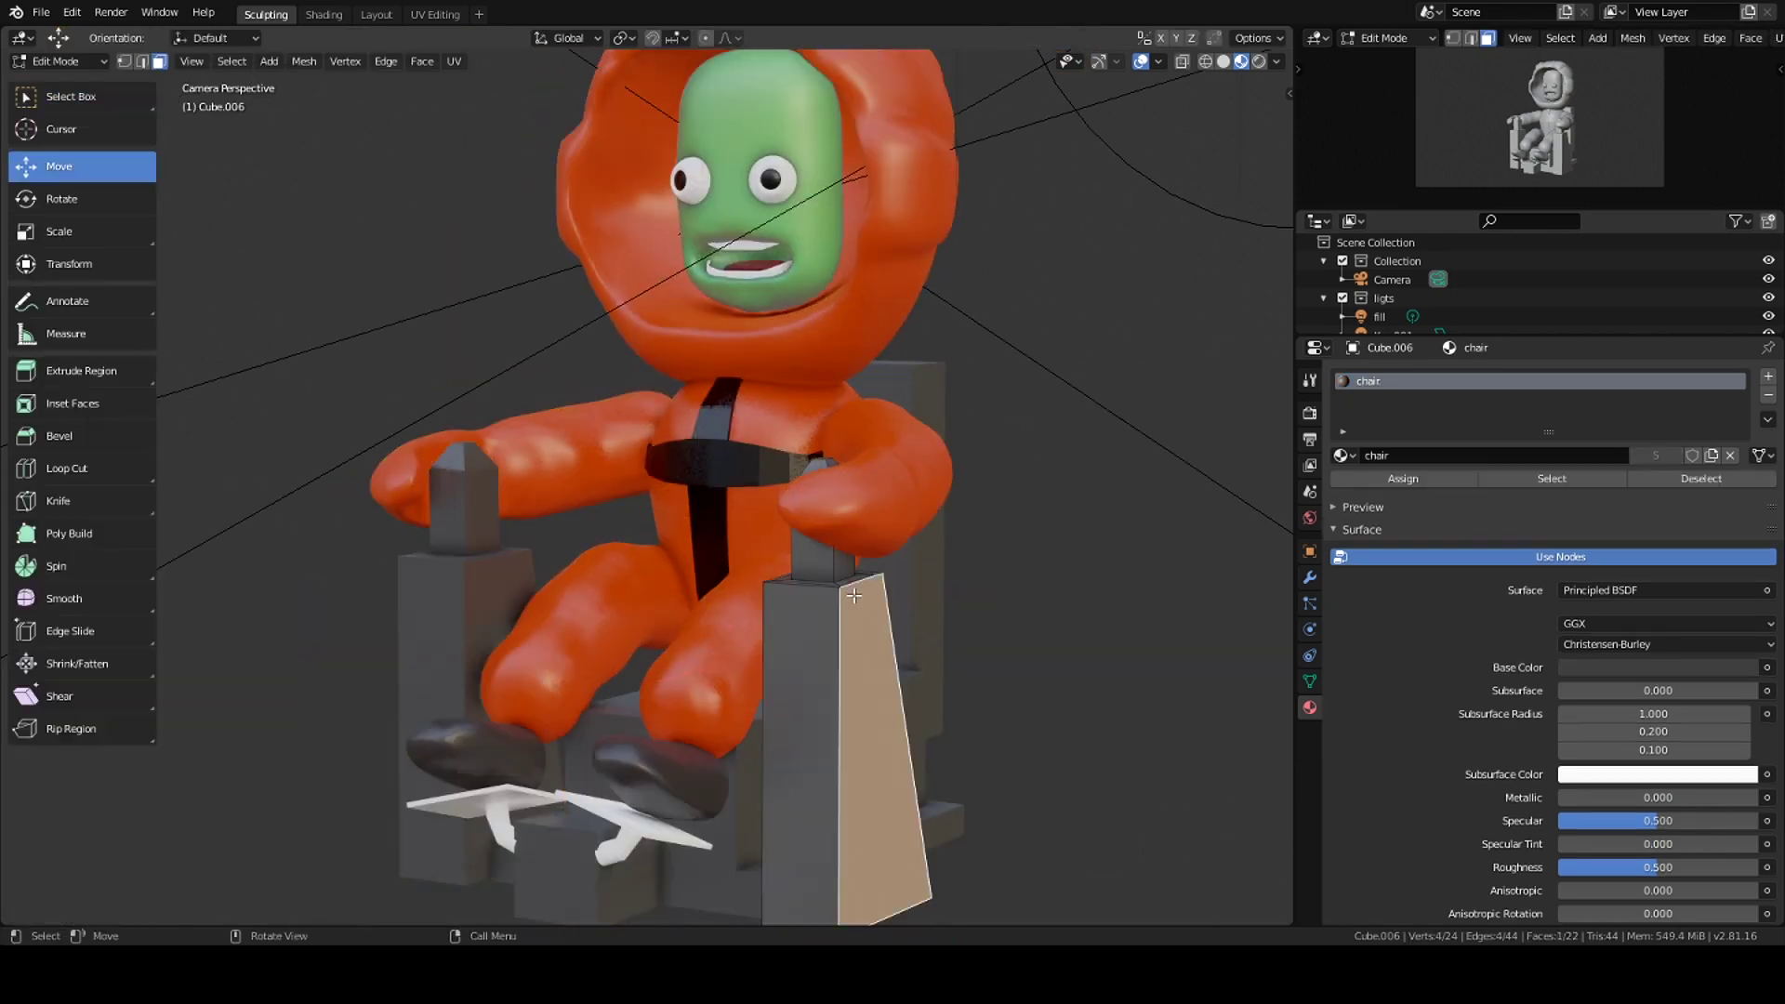
scroll(892, 632, up, 2)
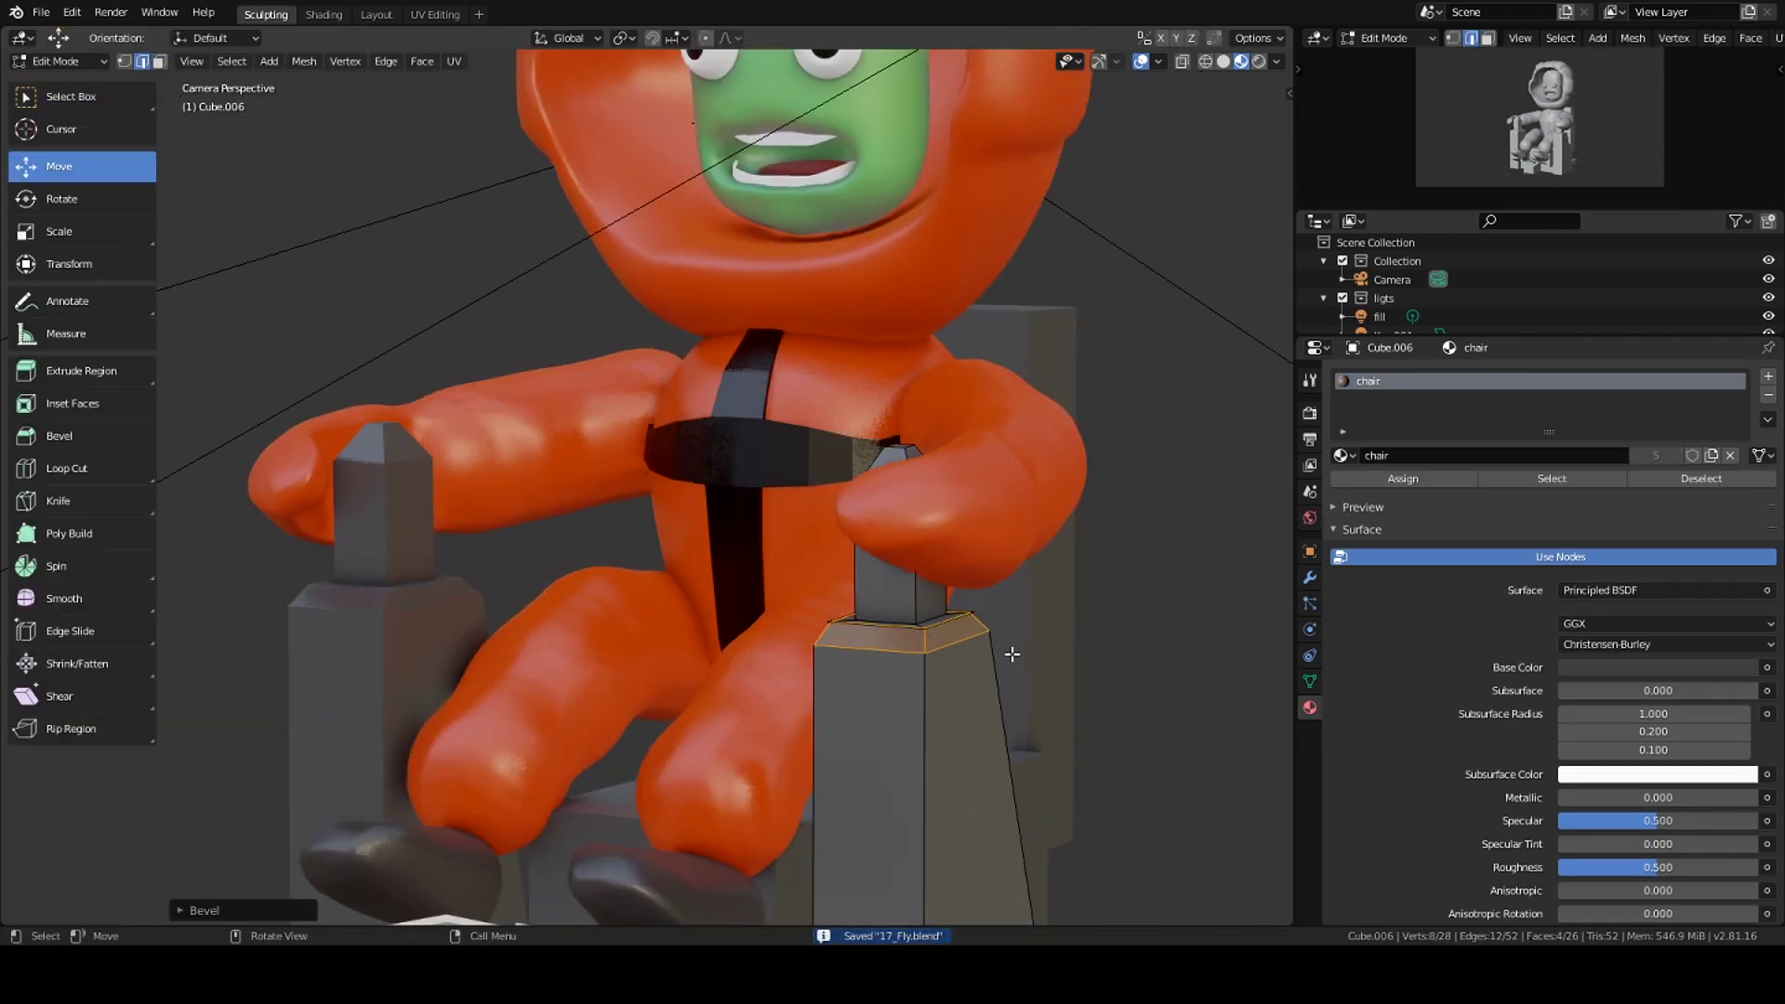
shift+middle_drag(773, 727, 707, 447)
Step: Bevel the top edges of both chair posts with Ctrl+B
click(632, 686)
key(Tab)
click(633, 671)
key(ctrl+b)
middle_drag(771, 689, 655, 641)
shift+click(654, 642)
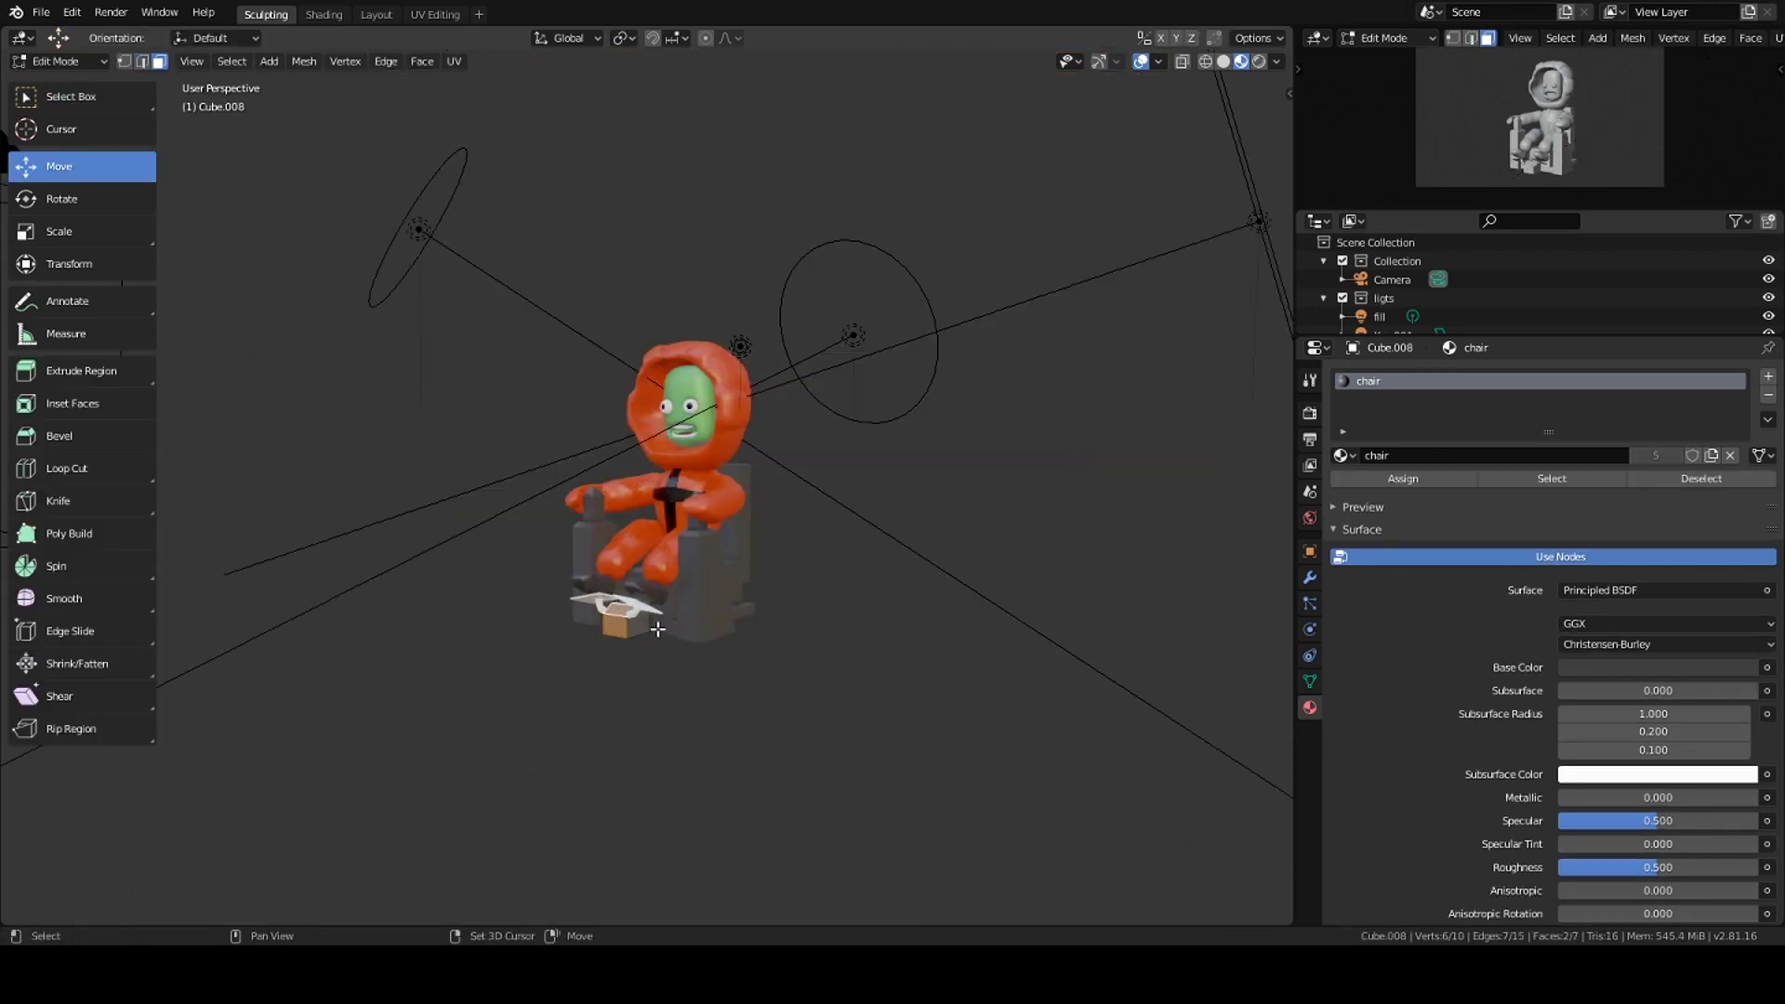
scroll(658, 629, up, 3)
scroll(688, 734, up, 3)
click(714, 839)
Step: Return to Object Mode and select the teeth
mouse_move(714, 839)
middle_down()
mouse_move(992, 773)
mouse_move(781, 563)
middle_up()
scroll(991, 773, down, 3)
scroll(781, 564, down, 4)
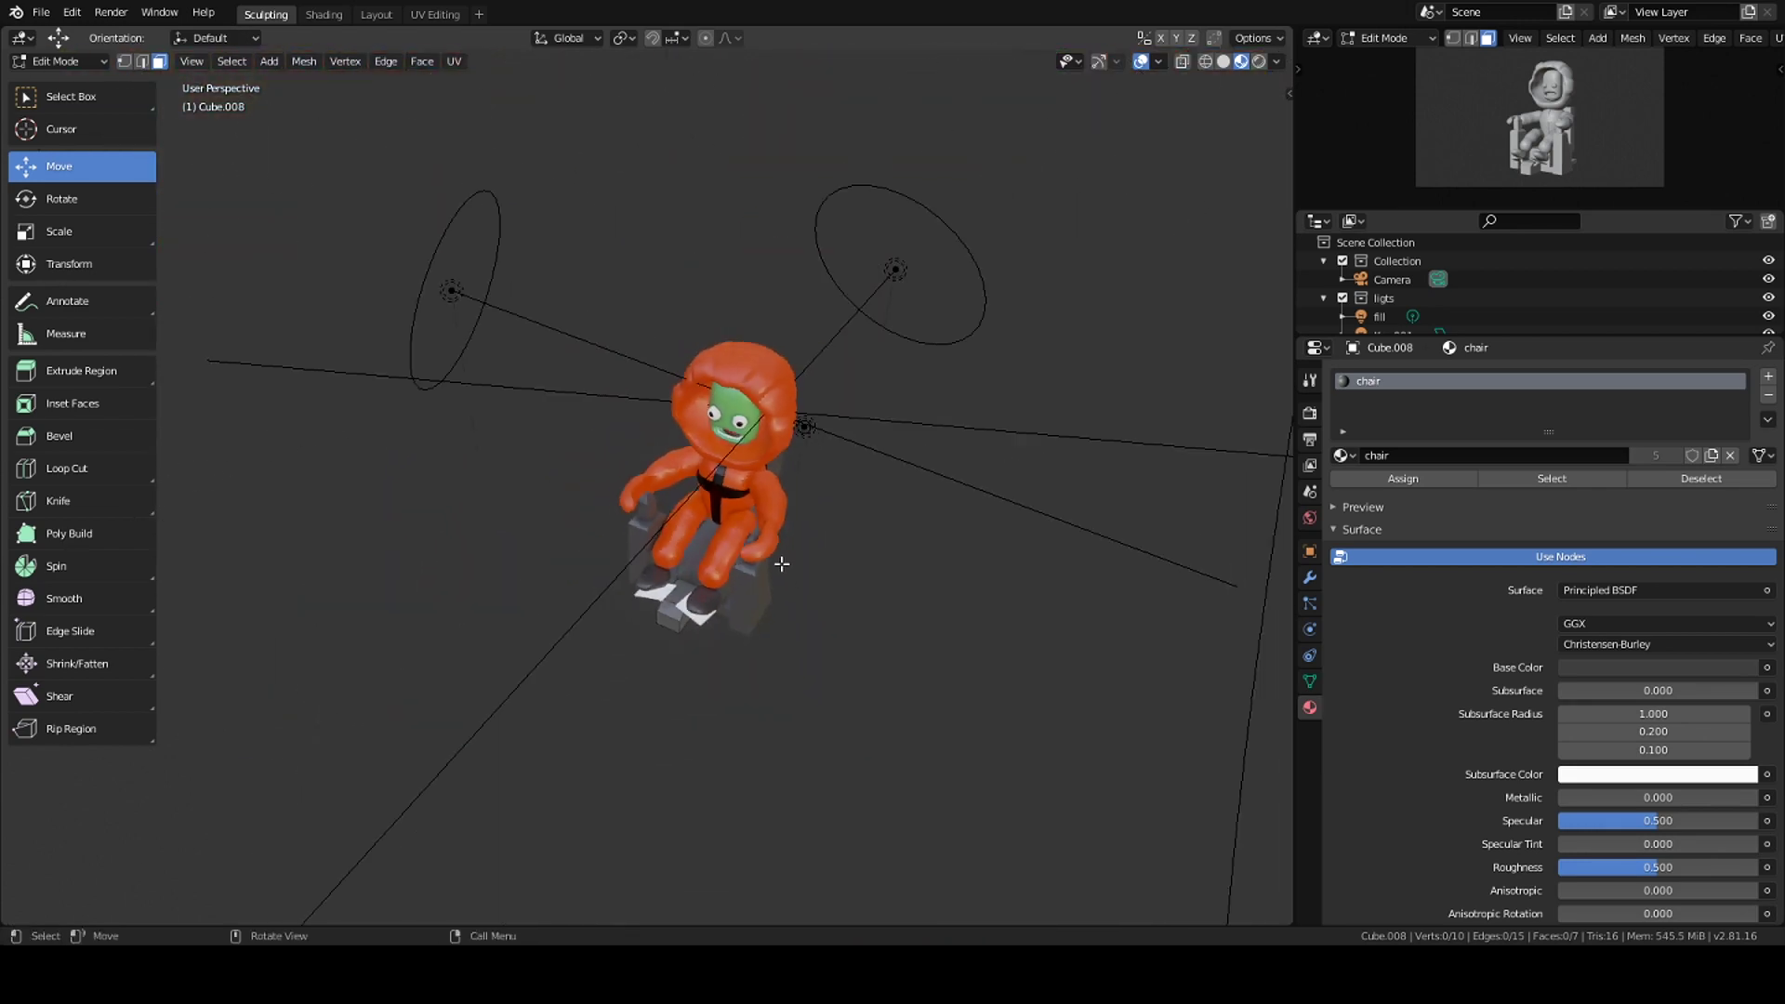
key(ctrl+Tab)
click(793, 364)
scroll(886, 313, up, 4)
click(886, 313)
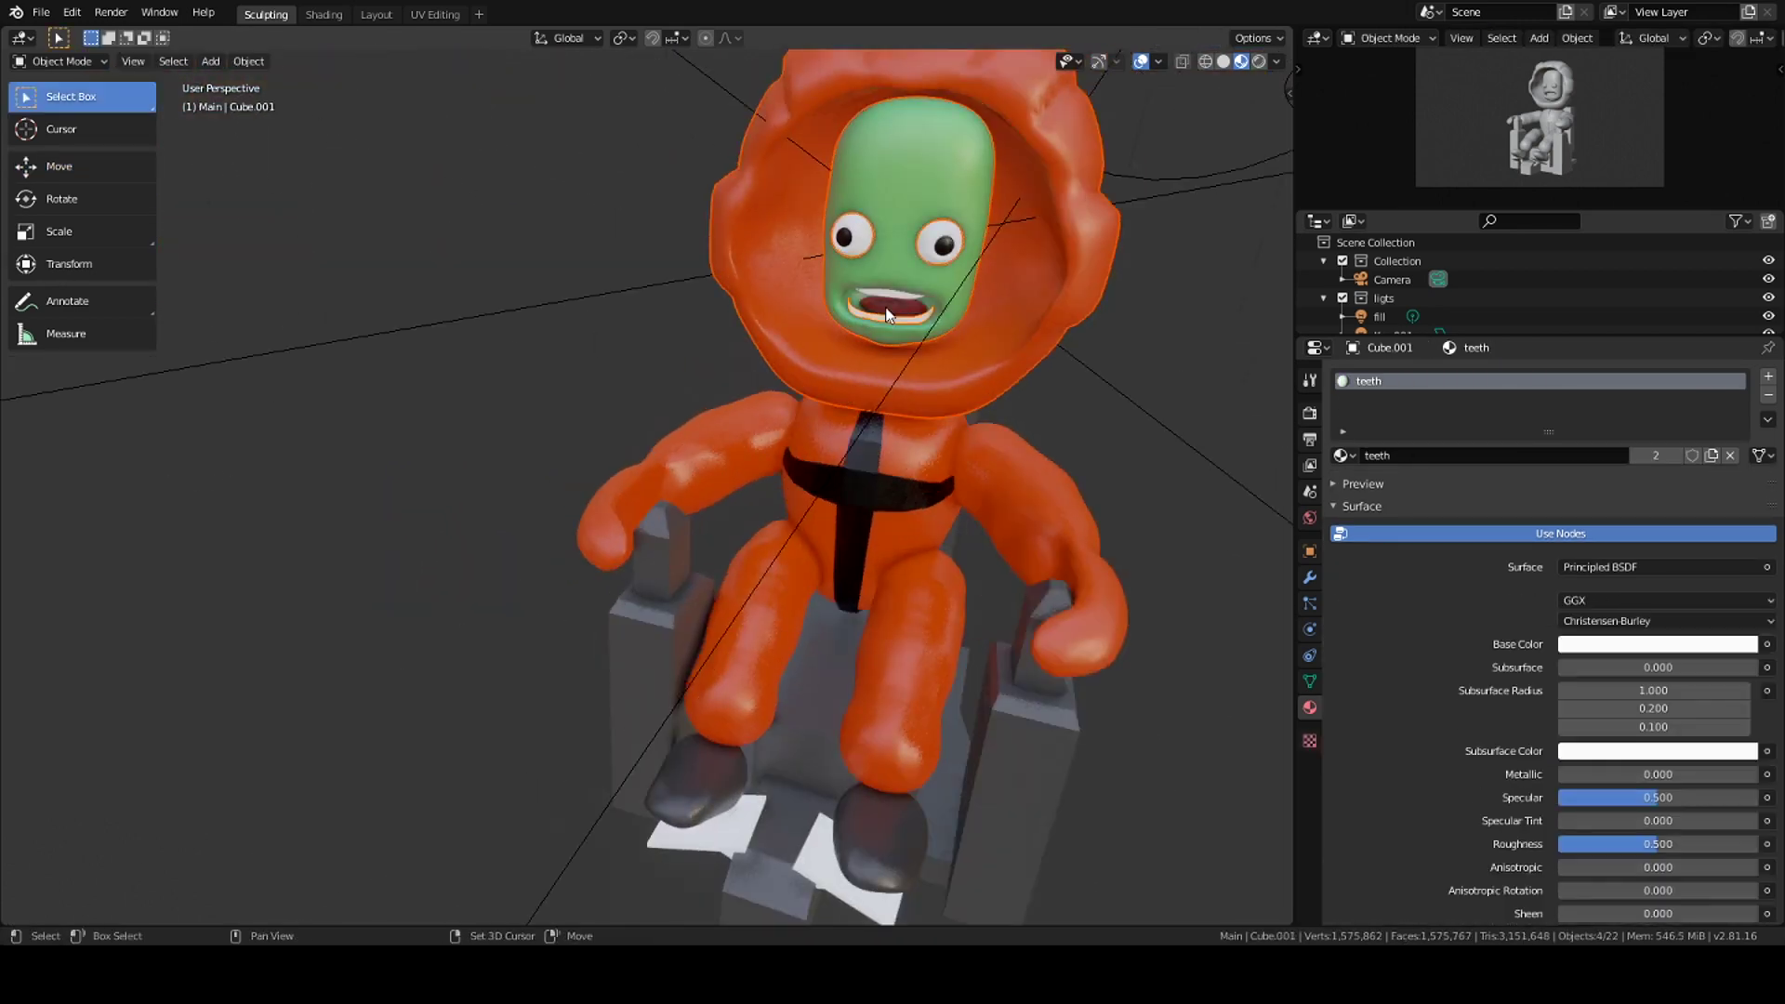
Step: Tilt the teeth slightly around the X axis in Solid shading, then save
key(Escape)
key(z)
click(1078, 582)
key(r)
key(x)
click(916, 717)
key(KP_3)
key(KP_1)
key(alt+a)
key(ctrl+s)
Step: Sculpt the suit with the brush radius shrunk to 80 px
click(558, 630)
mouse_move(558, 630)
middle_down()
mouse_move(495, 667)
mouse_move(654, 701)
middle_up()
key(ctrl+Tab)
click(548, 776)
key(f)
mouse_move(1005, 778)
middle_down()
mouse_move(846, 584)
mouse_move(818, 520)
middle_up()
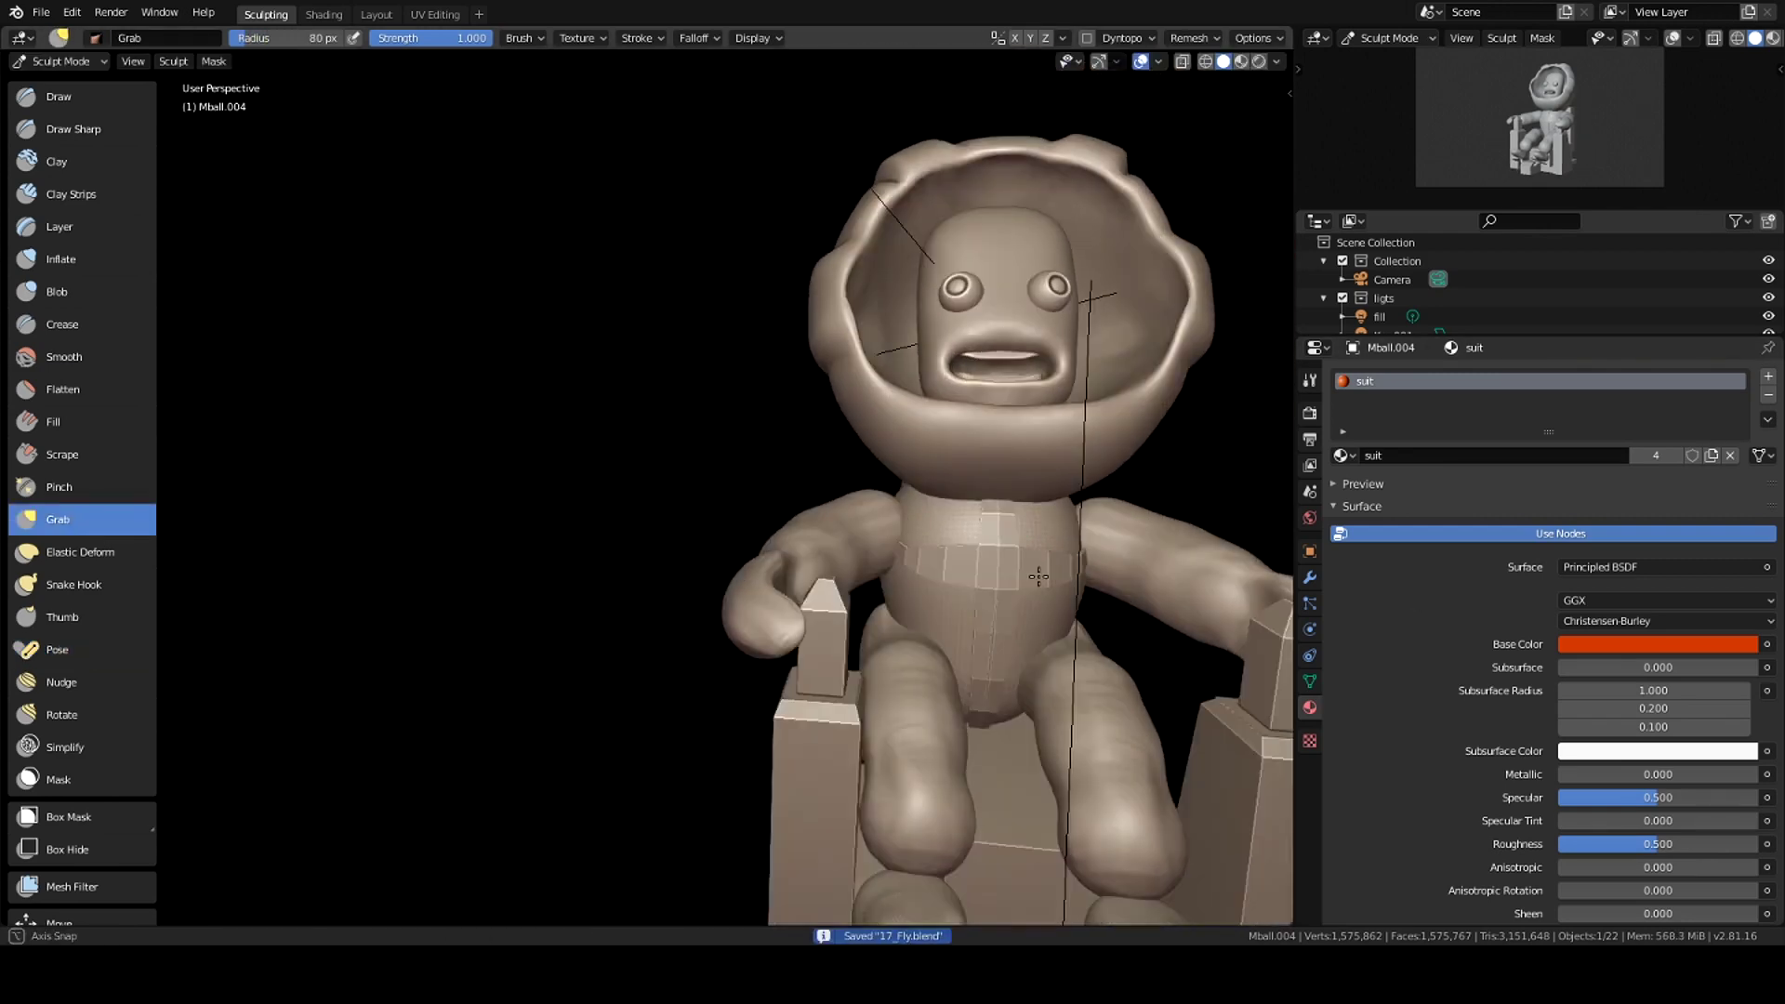
Step: Select the arm object, return to sculpting the suit, and save
key(ctrl+Tab)
click(790, 544)
click(1215, 546)
key(ctrl+Tab)
mouse_move(1215, 546)
middle_down()
mouse_move(983, 583)
mouse_move(967, 546)
mouse_move(967, 567)
mouse_move(1022, 520)
mouse_move(1055, 459)
mouse_move(1062, 502)
mouse_move(1001, 416)
middle_up()
key(ctrl+s)
Step: Shape the hands around the armrests with Crease, Snake Hook, Inflate and Grab brushes, then save
key(shift+c)
middle_drag(1081, 485, 970, 575)
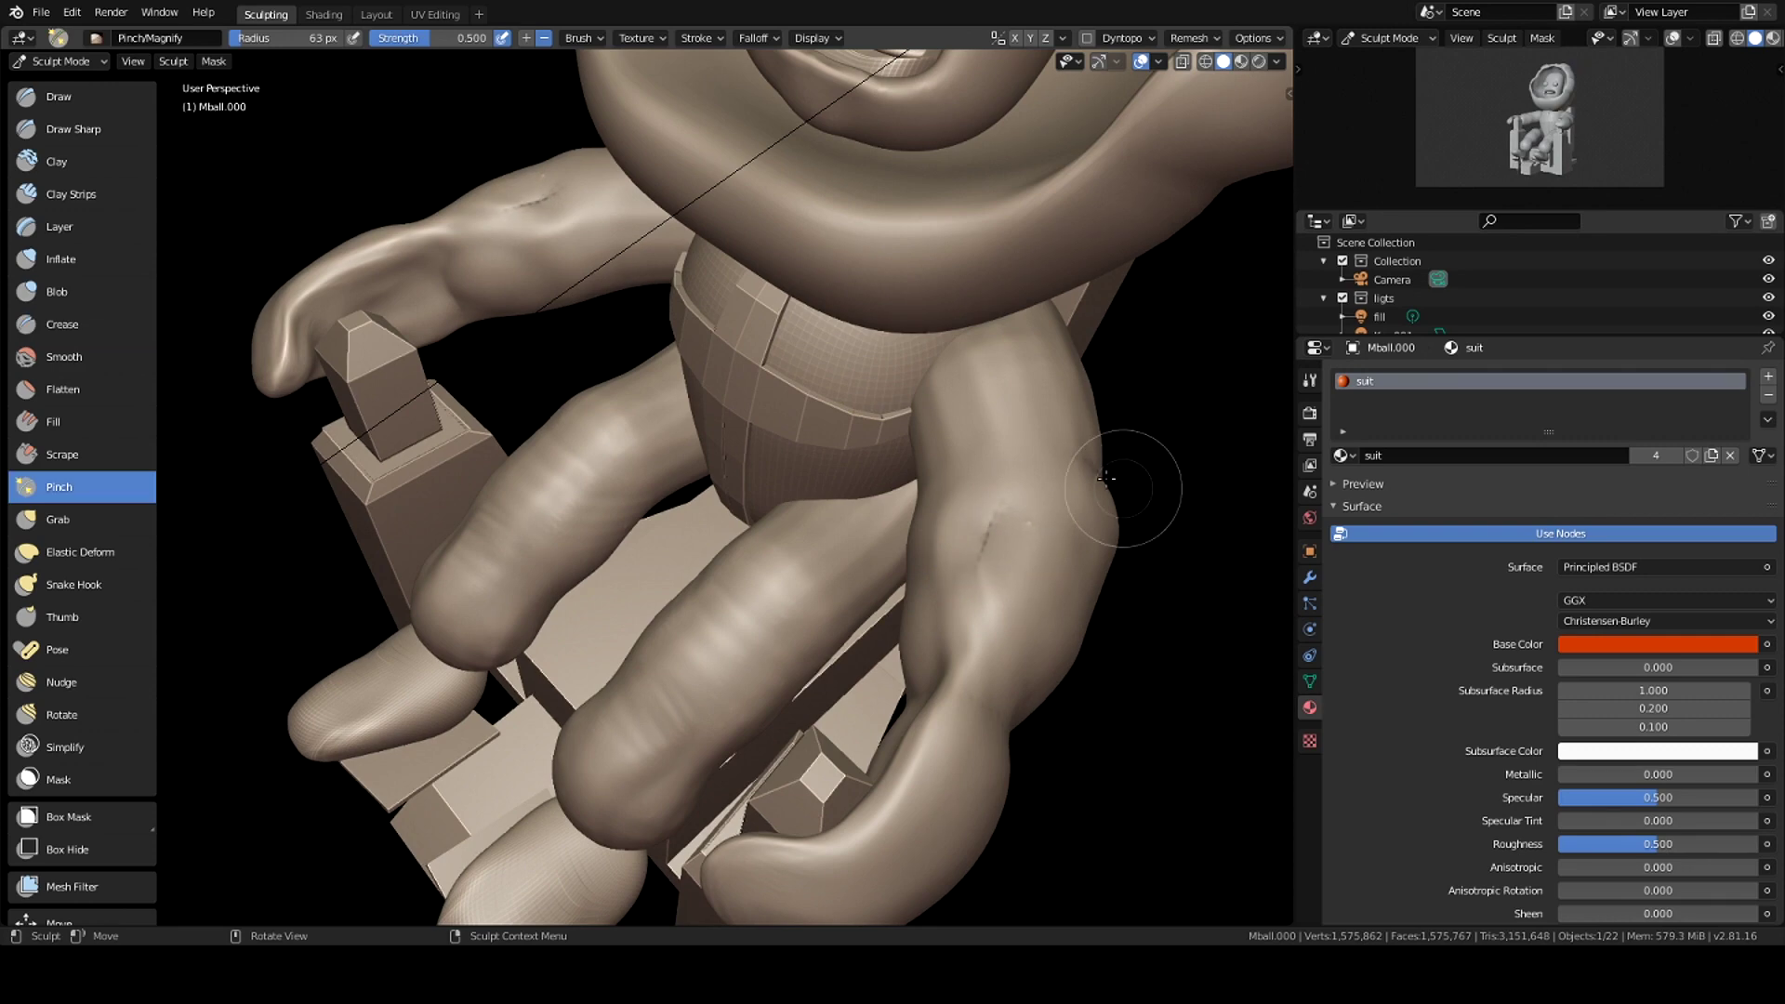
middle_drag(1123, 488, 1100, 557)
mouse_move(836, 509)
middle_down()
mouse_move(1021, 472)
mouse_move(927, 496)
mouse_move(1064, 288)
mouse_move(962, 377)
mouse_move(986, 380)
mouse_move(914, 310)
middle_up()
key(k)
key(i)
key(g)
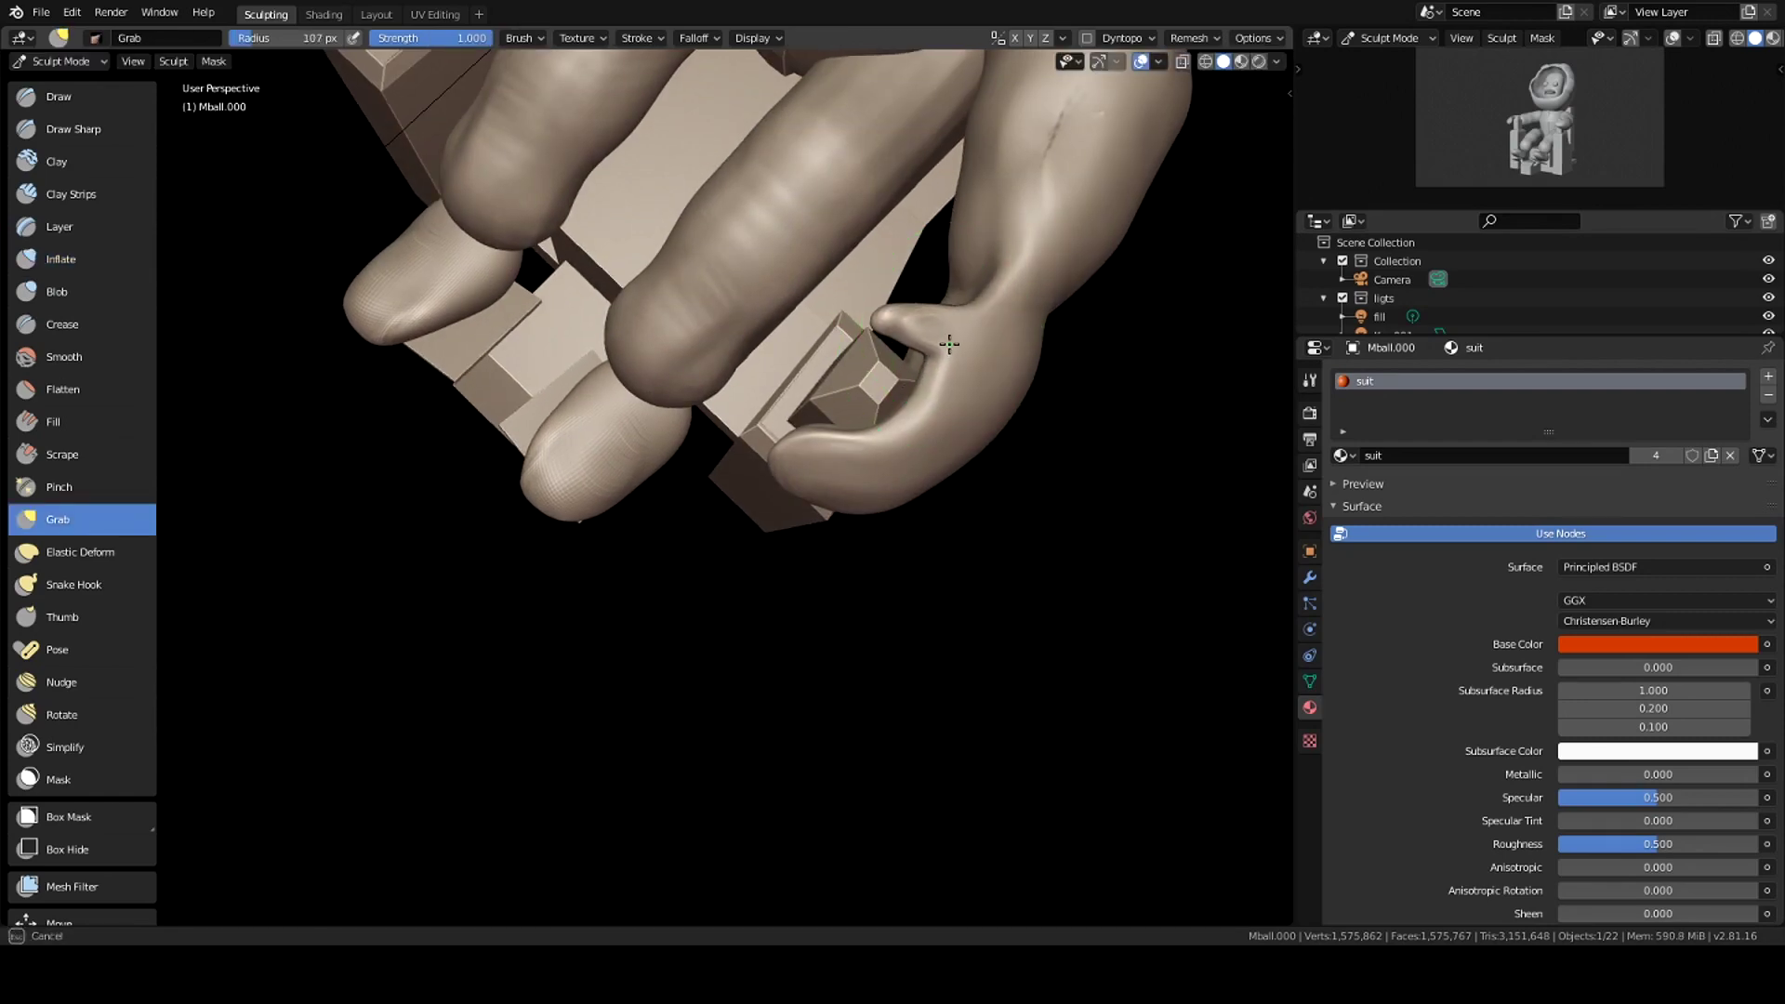
key(ctrl+s)
mouse_move(862, 381)
middle_down()
mouse_move(1150, 243)
mouse_move(969, 523)
middle_up()
scroll(1179, 267, down, 5)
scroll(968, 523, up, 2)
key(ctrl+Tab)
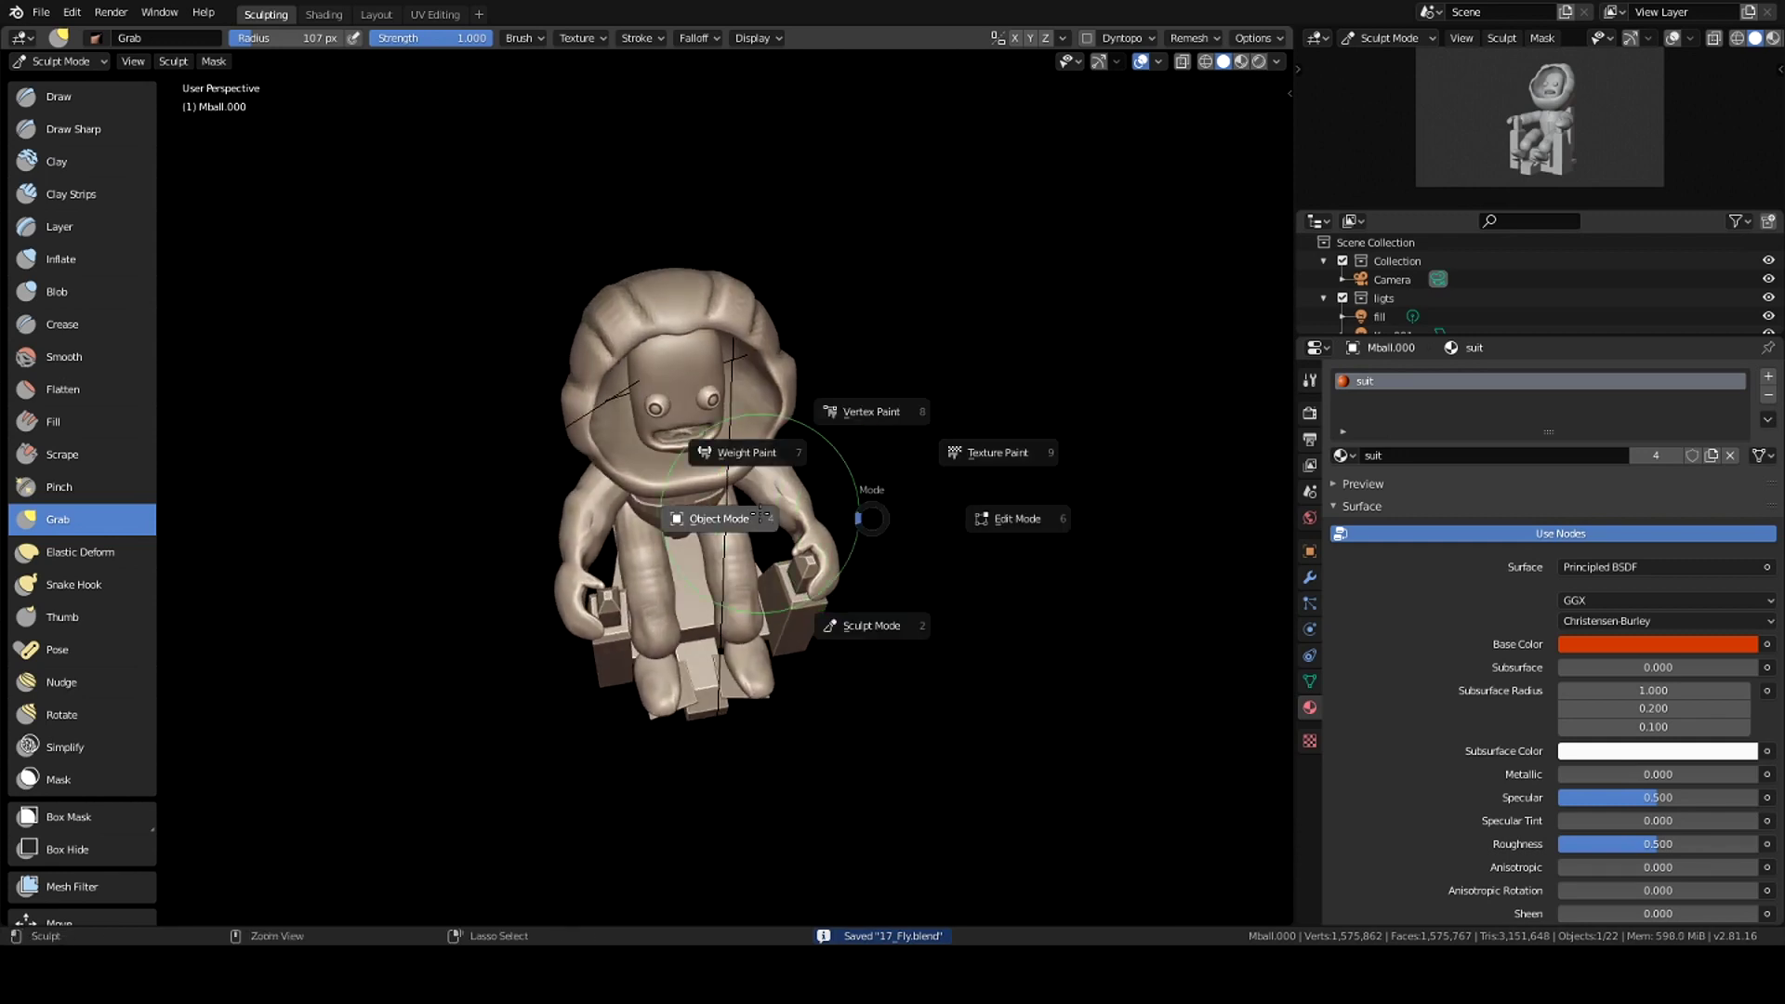
Step: Return to Object Mode, save the project, and frame the astronaut from the front
click(709, 518)
scroll(963, 521, up, 3)
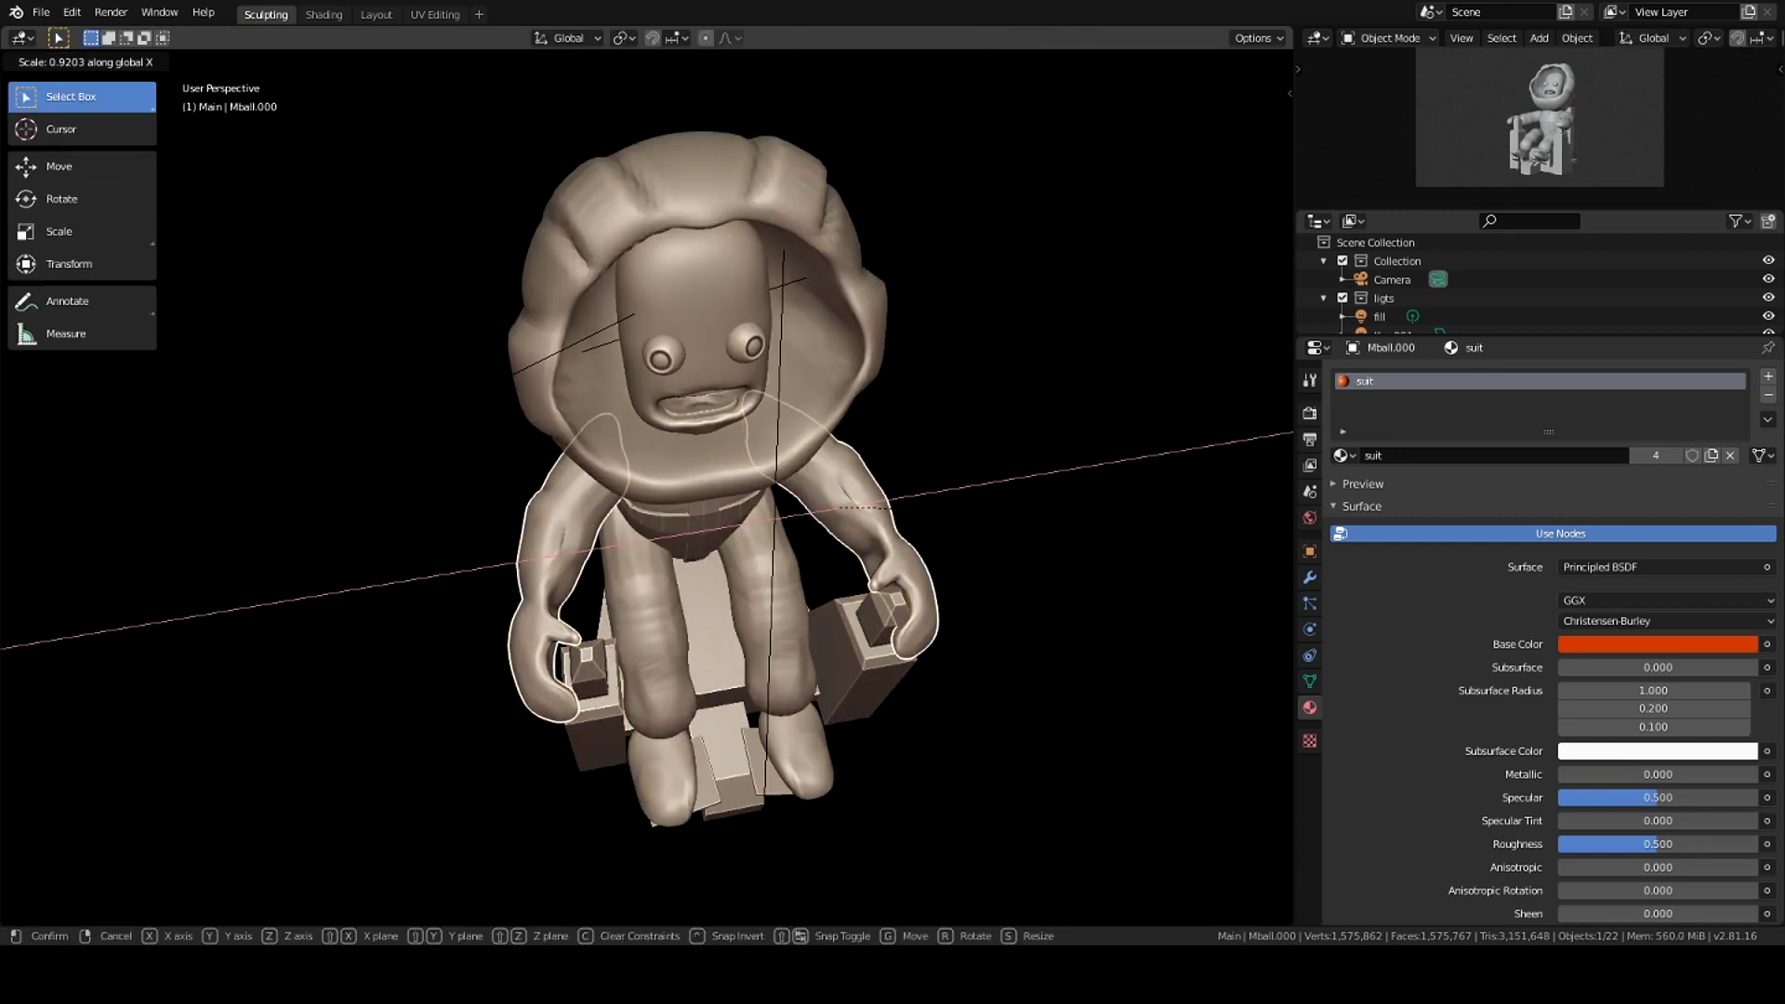
key(ctrl+s)
mouse_move(971, 510)
middle_down()
mouse_move(943, 512)
mouse_move(760, 331)
mouse_move(991, 538)
mouse_move(1023, 483)
middle_up()
scroll(991, 538, down, 3)
Step: Clear the selection and switch the viewport to Material Preview shading
click(941, 551)
key(ctrl+Tab)
click(933, 316)
middle_drag(934, 316, 1184, 410)
Step: Add a new white Material.004 slot and assign it to the helmet's head faces
click(1768, 375)
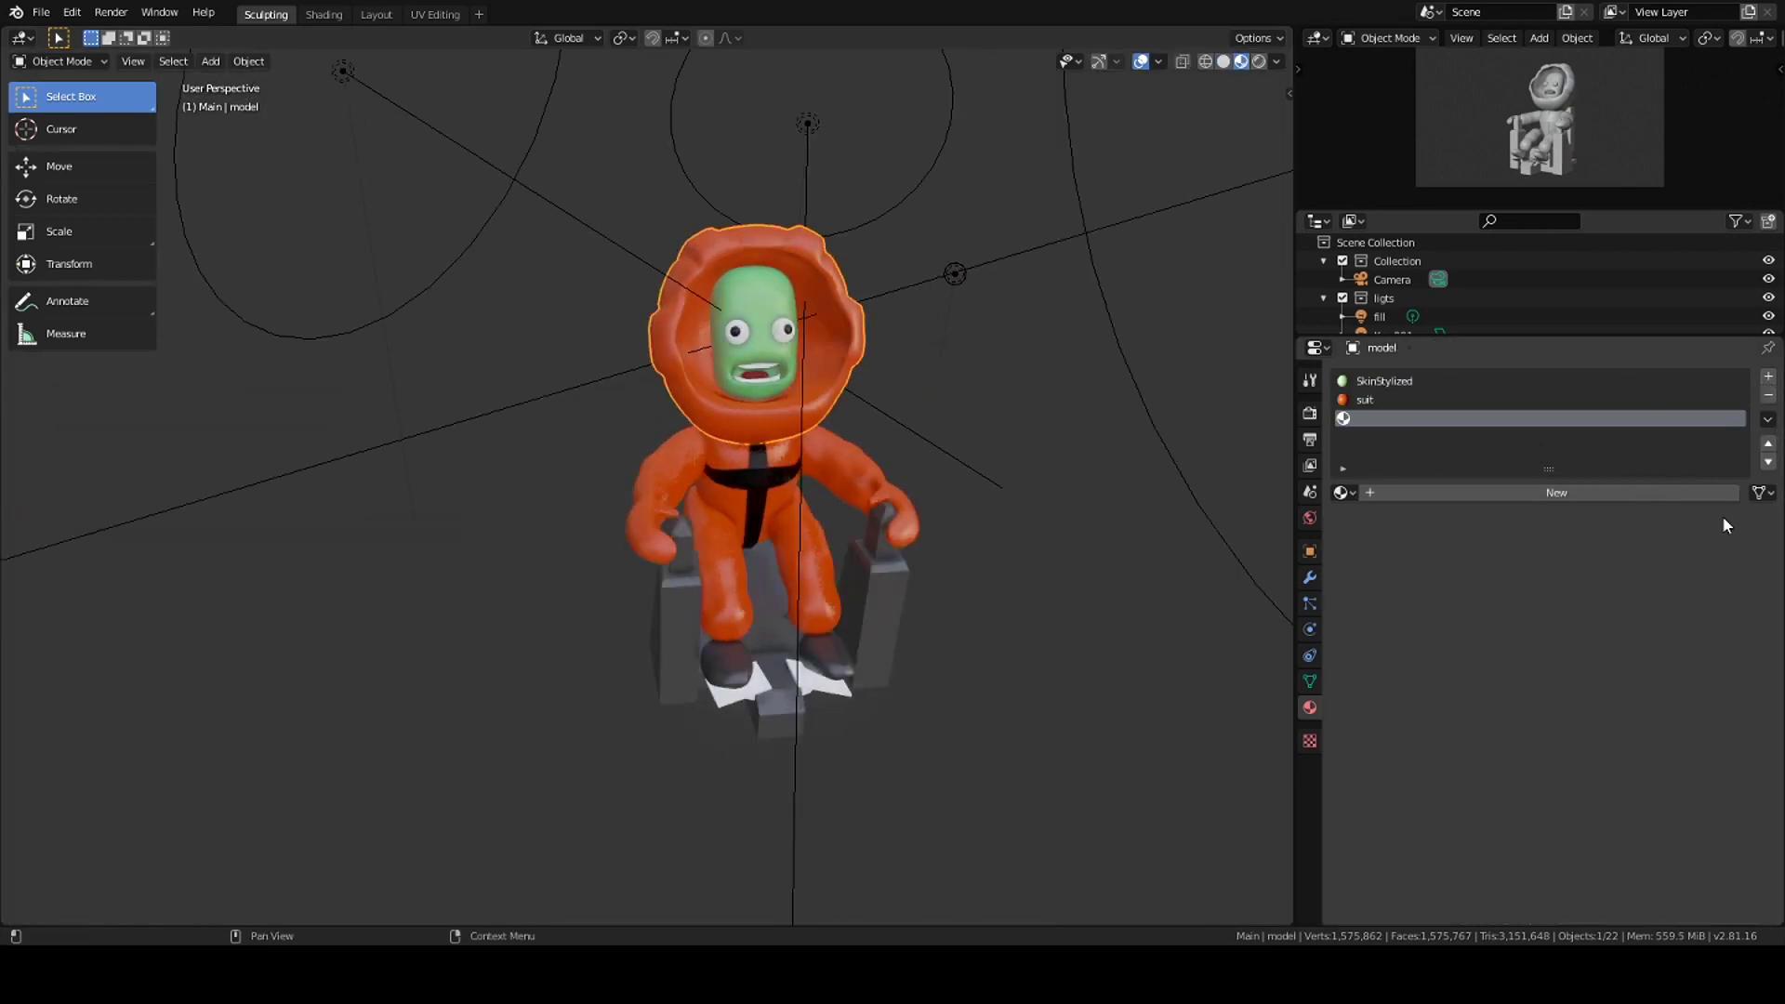
click(1549, 495)
click(1681, 684)
key(Tab)
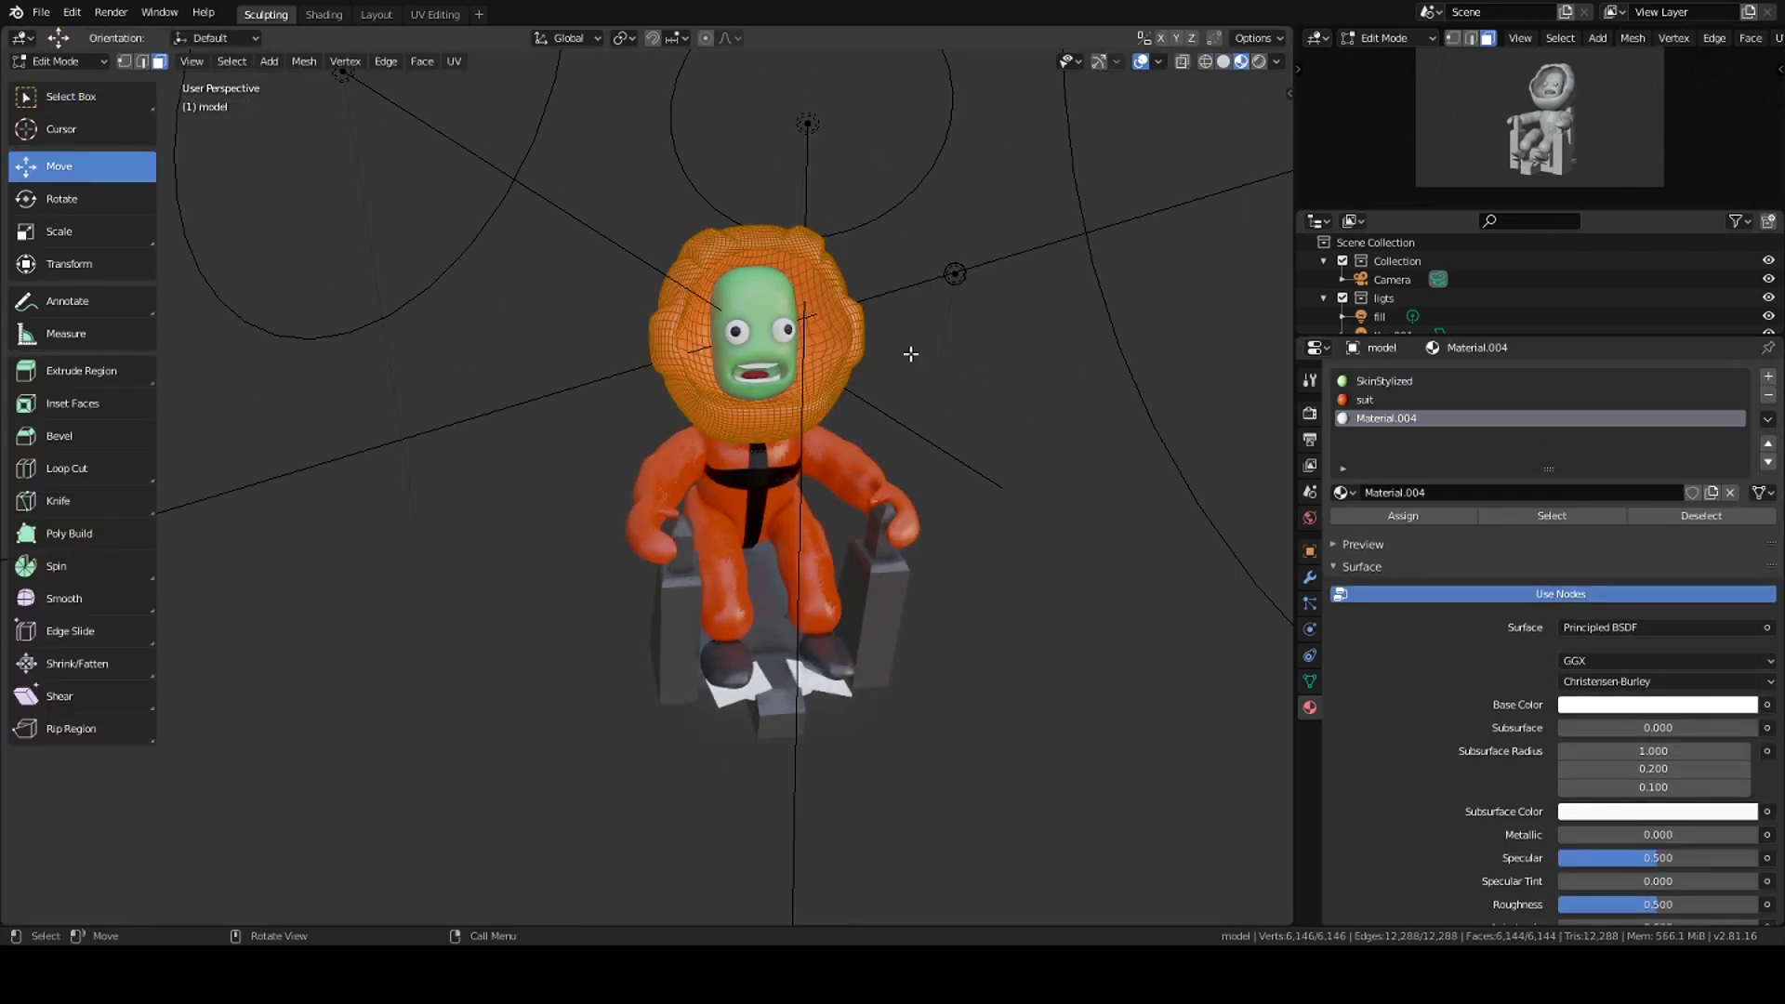
click(1402, 515)
key(Tab)
Step: Switch the model to Sculpt Mode, turn toward the head, and pick the Mask brush
key(ctrl+Tab)
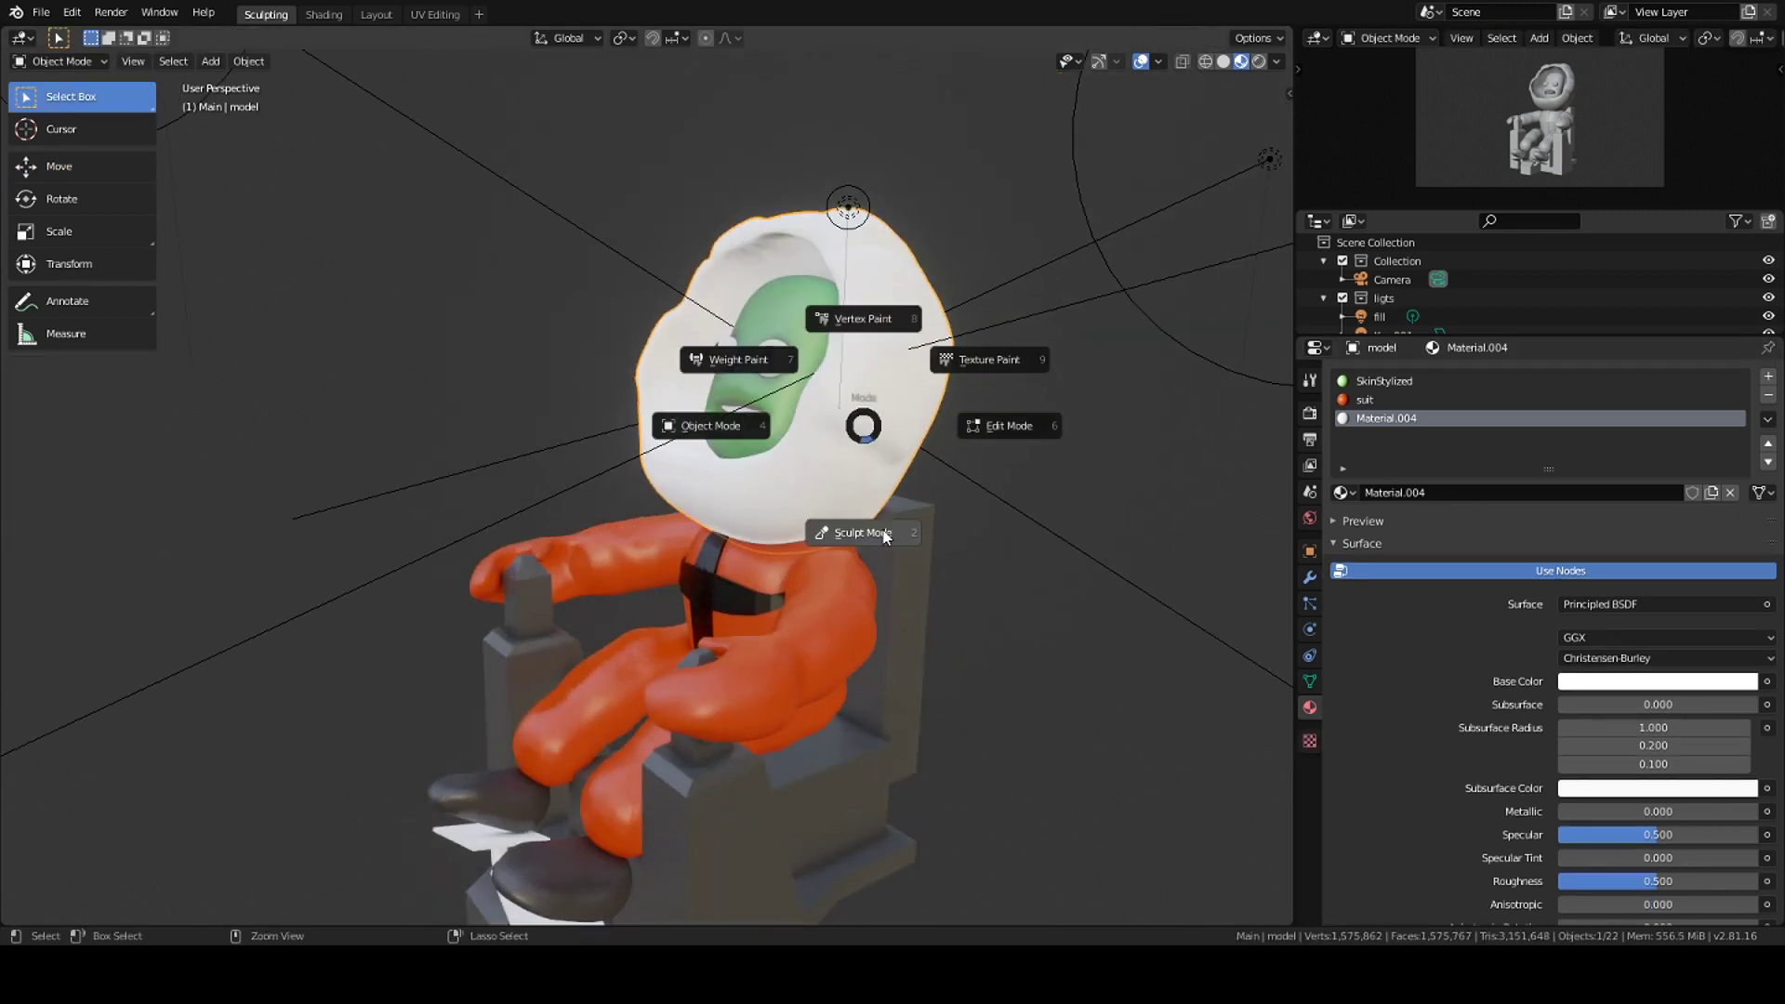
click(905, 526)
middle_drag(904, 526, 896, 426)
scroll(1002, 490, up, 5)
middle_drag(1002, 490, 925, 537)
key(m)
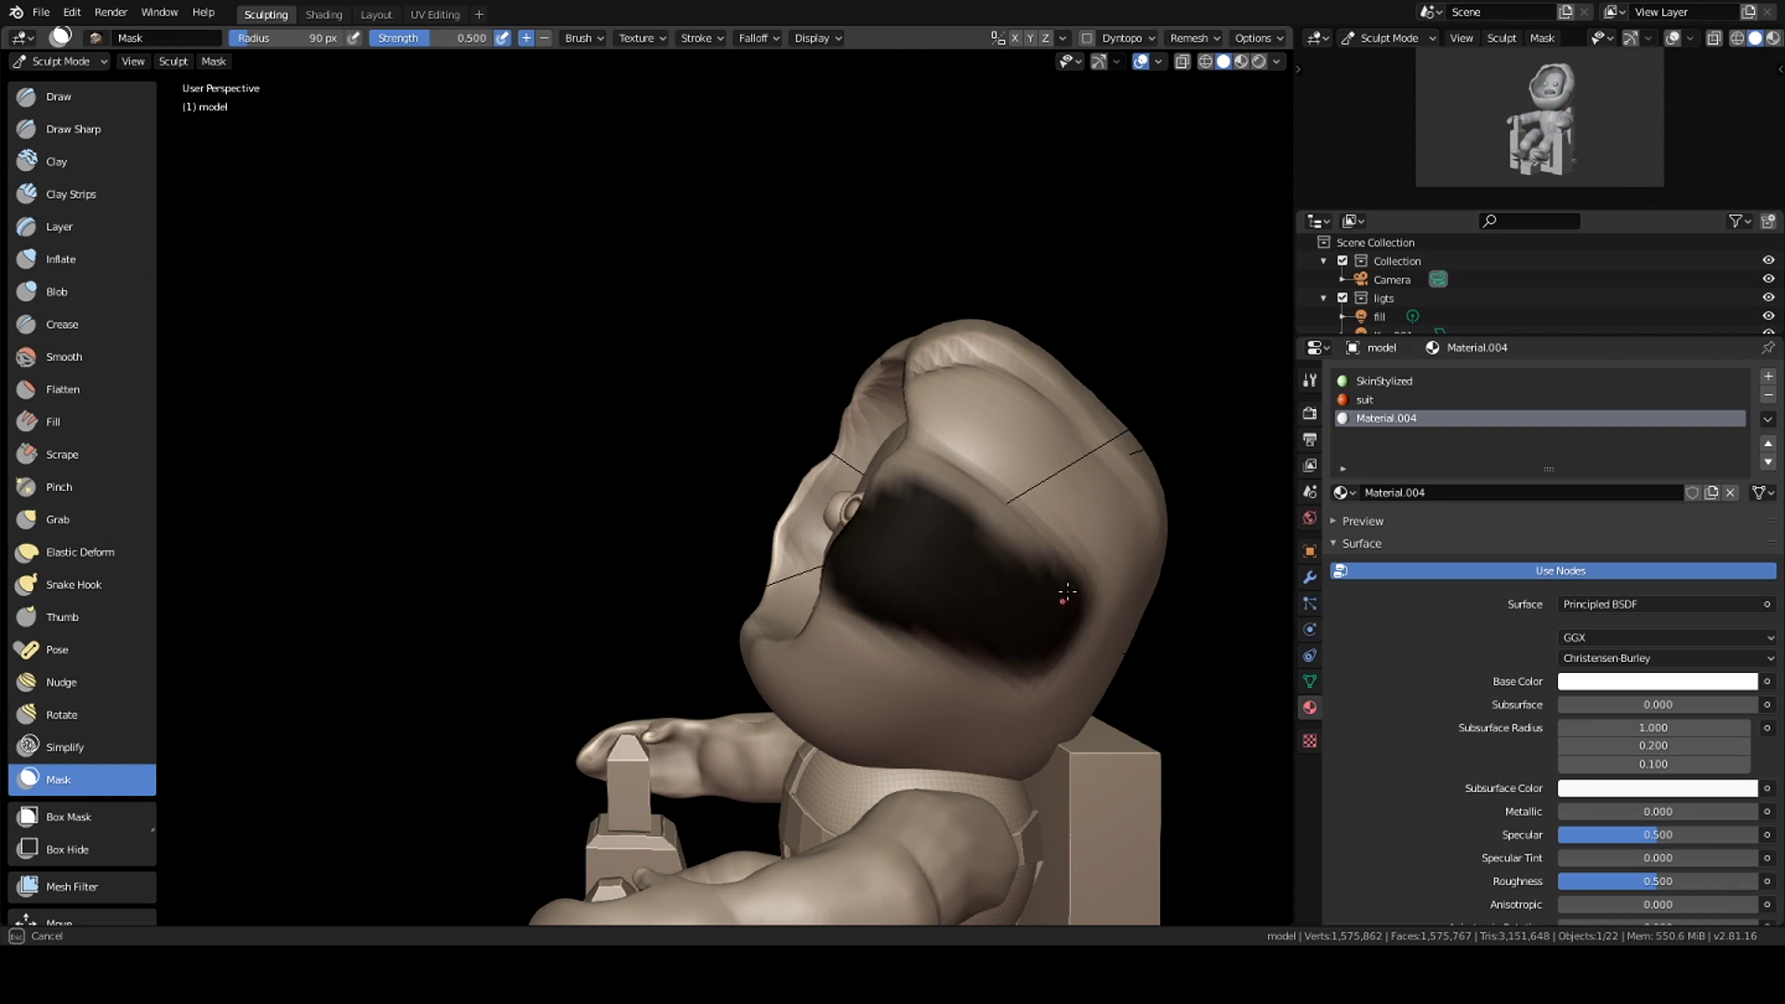
Step: Paint mask strokes over the helmet's top, sides and visor while orbiting the head
middle_drag(915, 492, 814, 389)
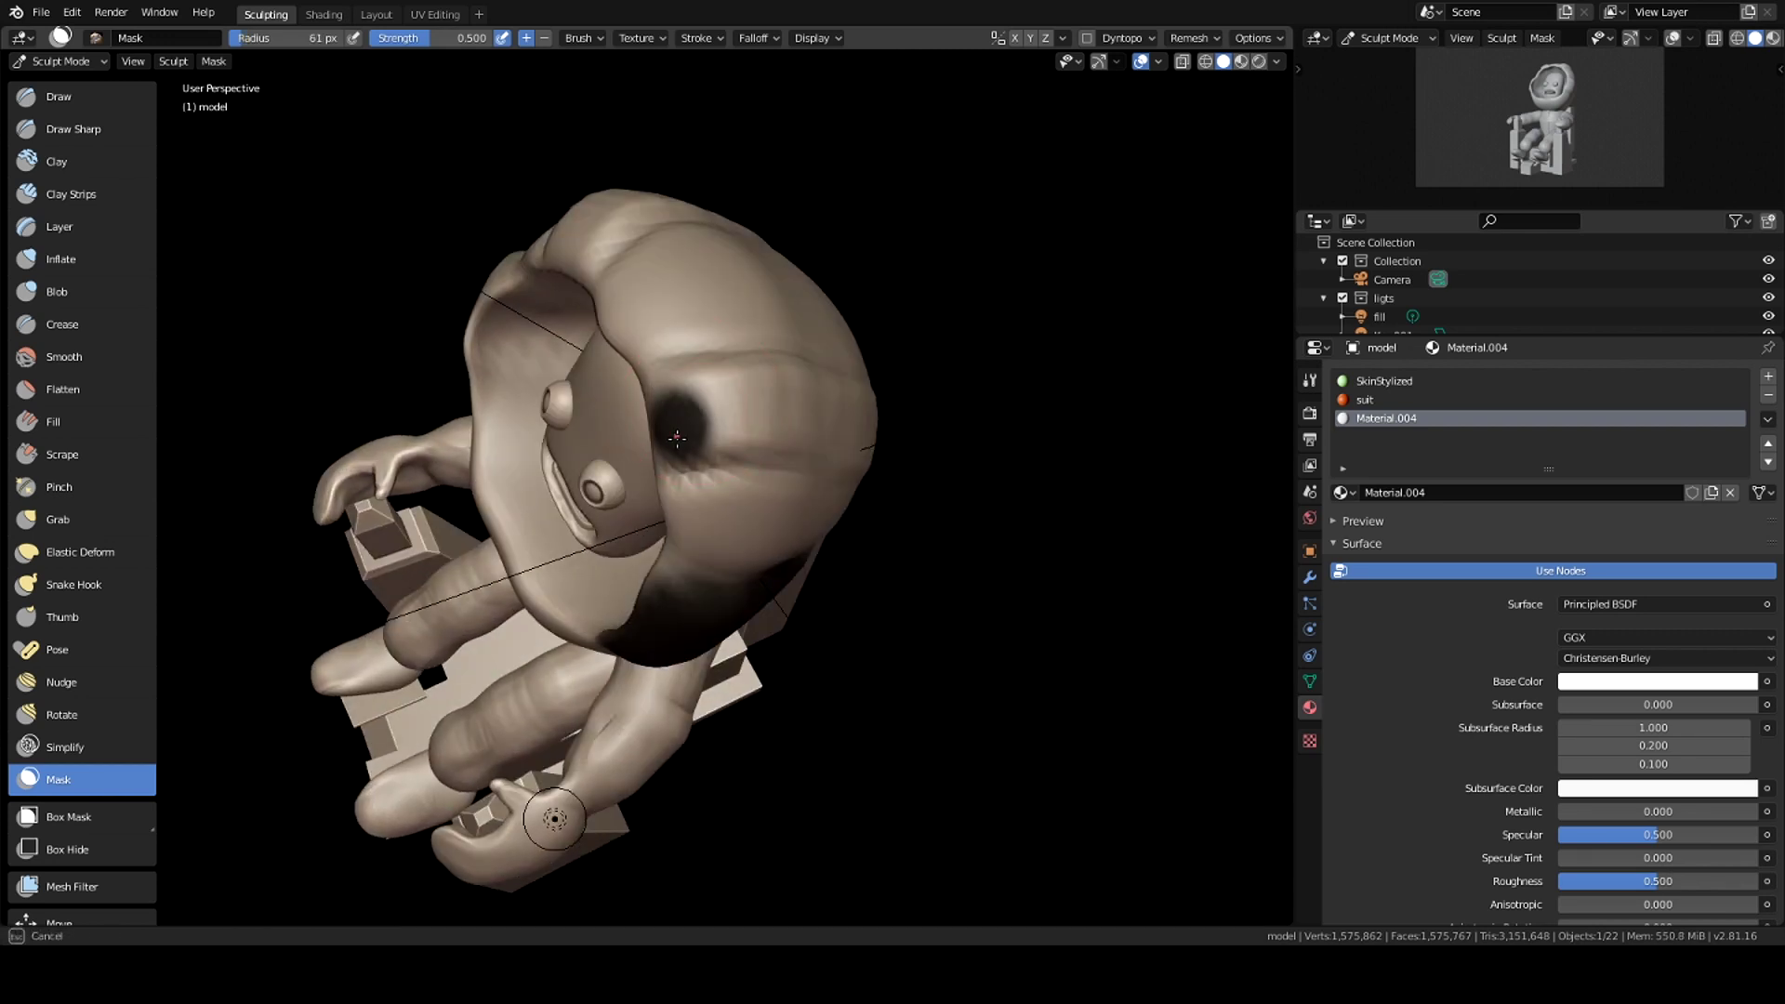
middle_drag(862, 400, 788, 435)
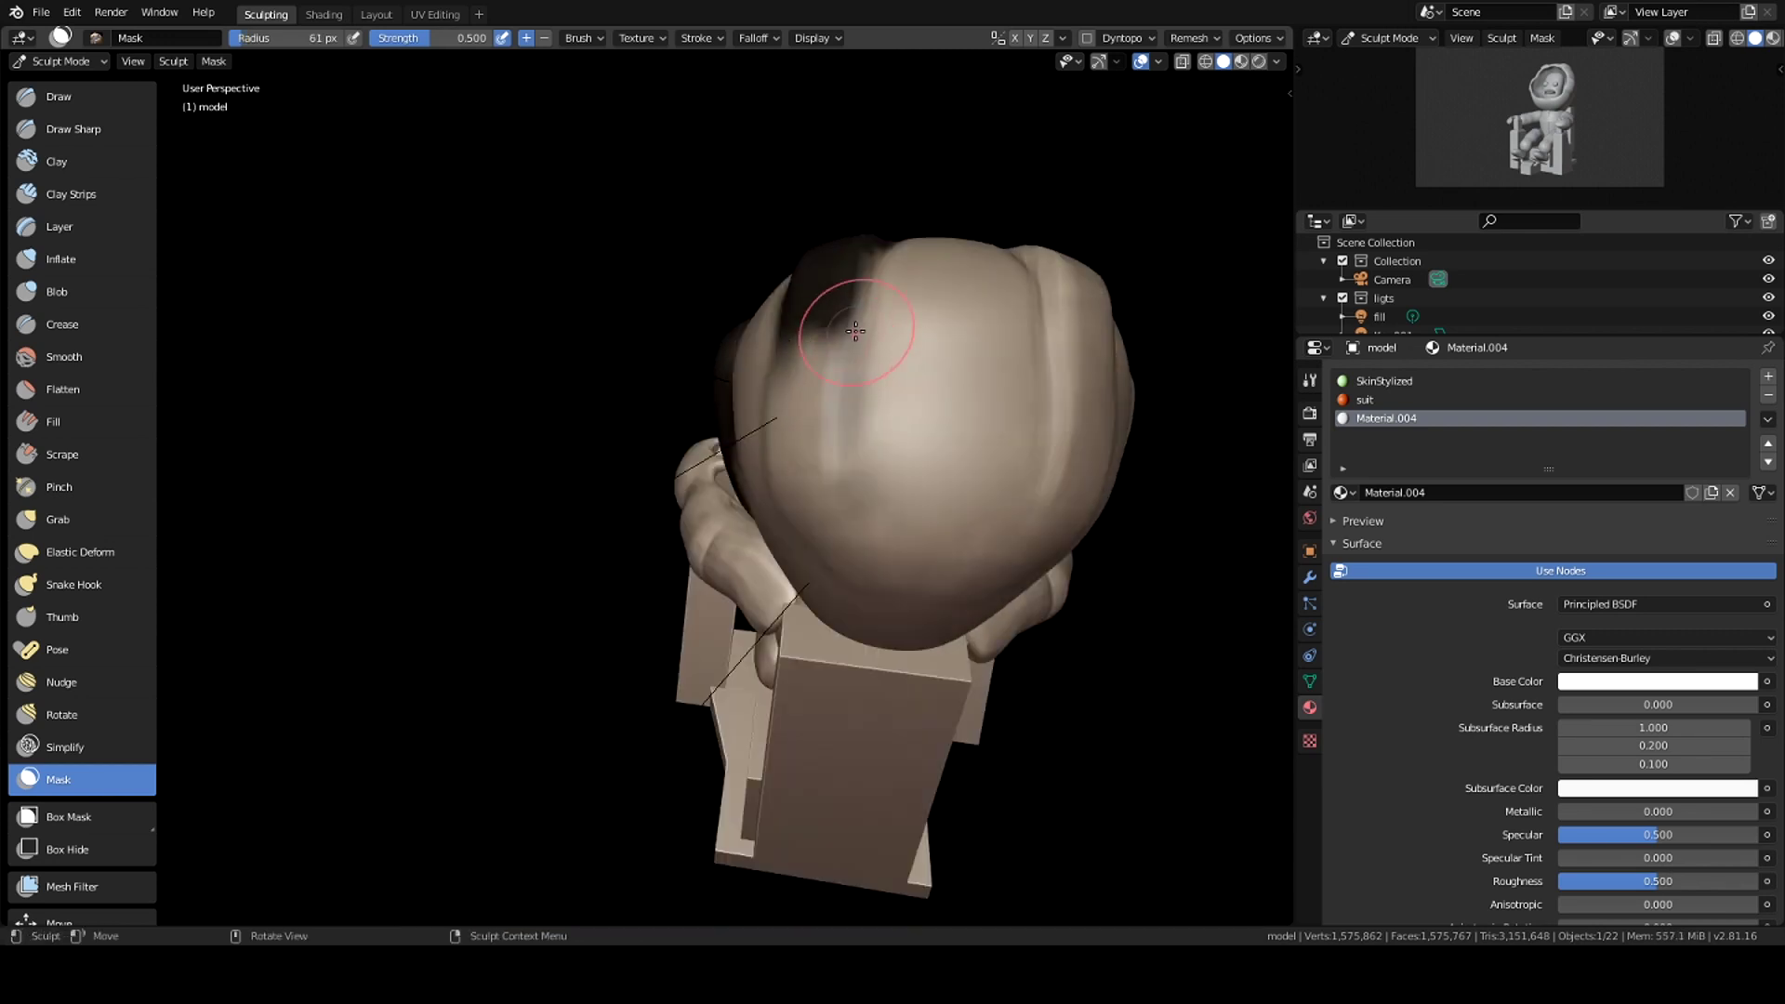
middle_drag(880, 399, 824, 332)
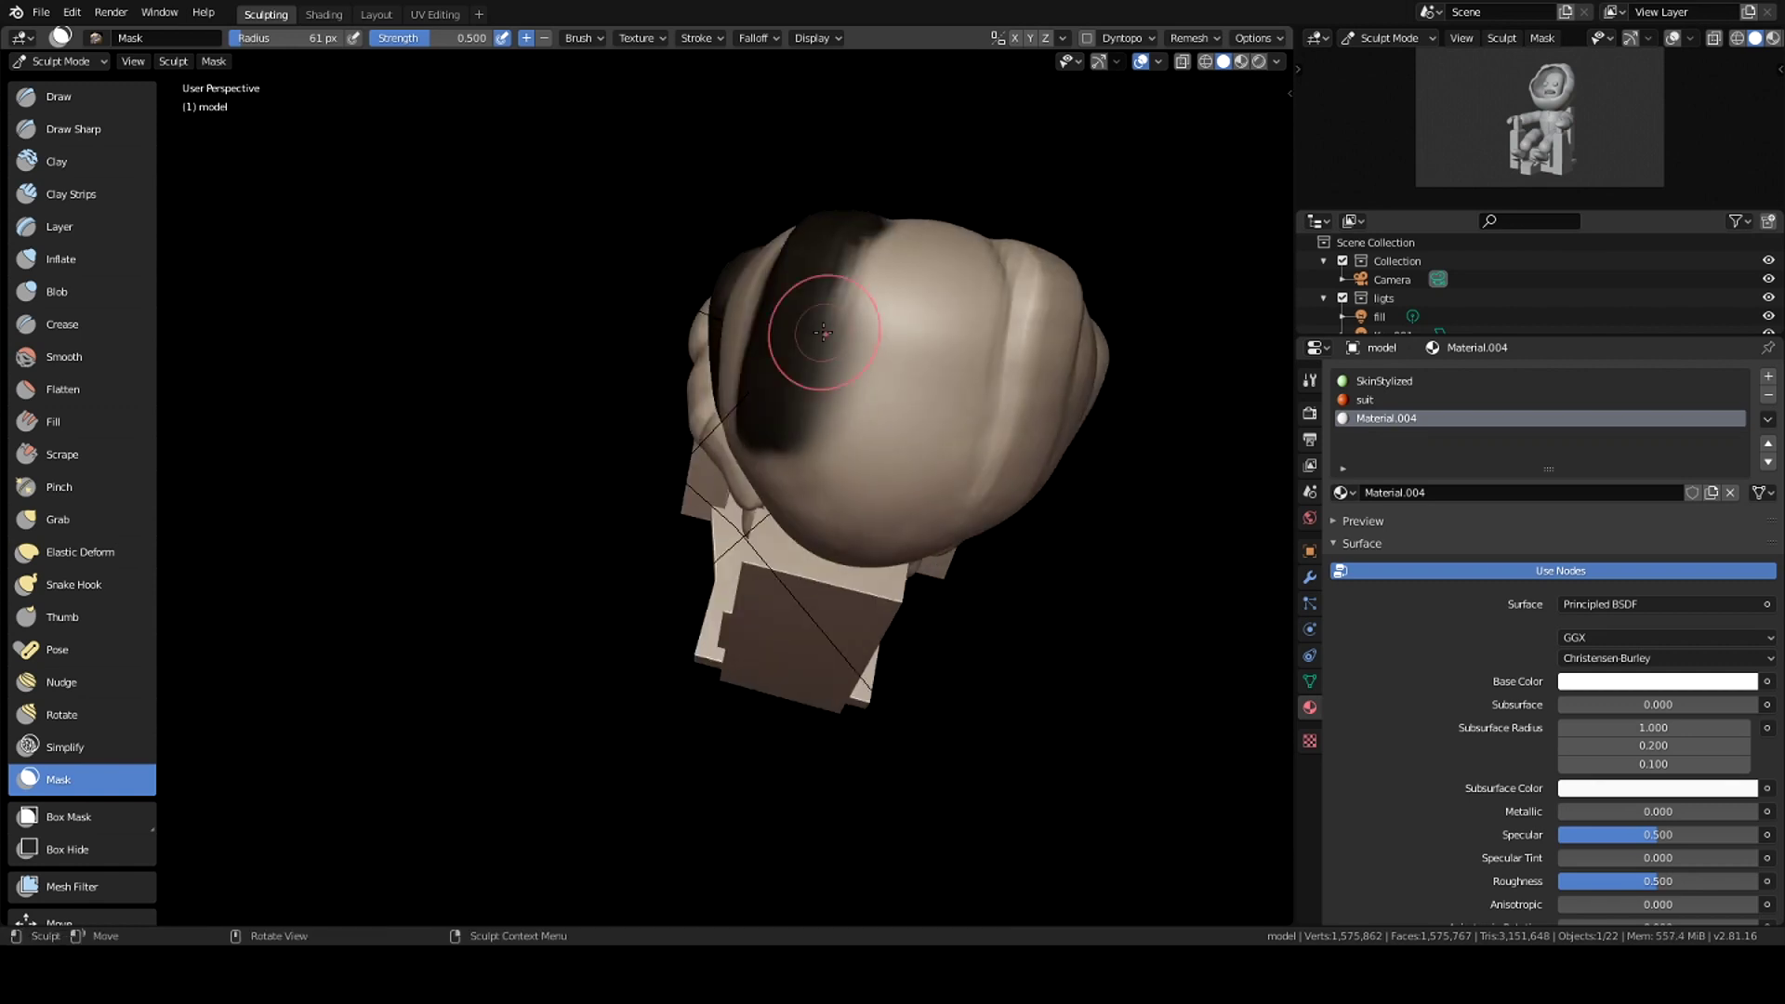
mouse_move(783, 438)
middle_down()
mouse_move(945, 263)
mouse_move(749, 232)
mouse_move(988, 426)
mouse_move(924, 522)
mouse_move(982, 449)
middle_up()
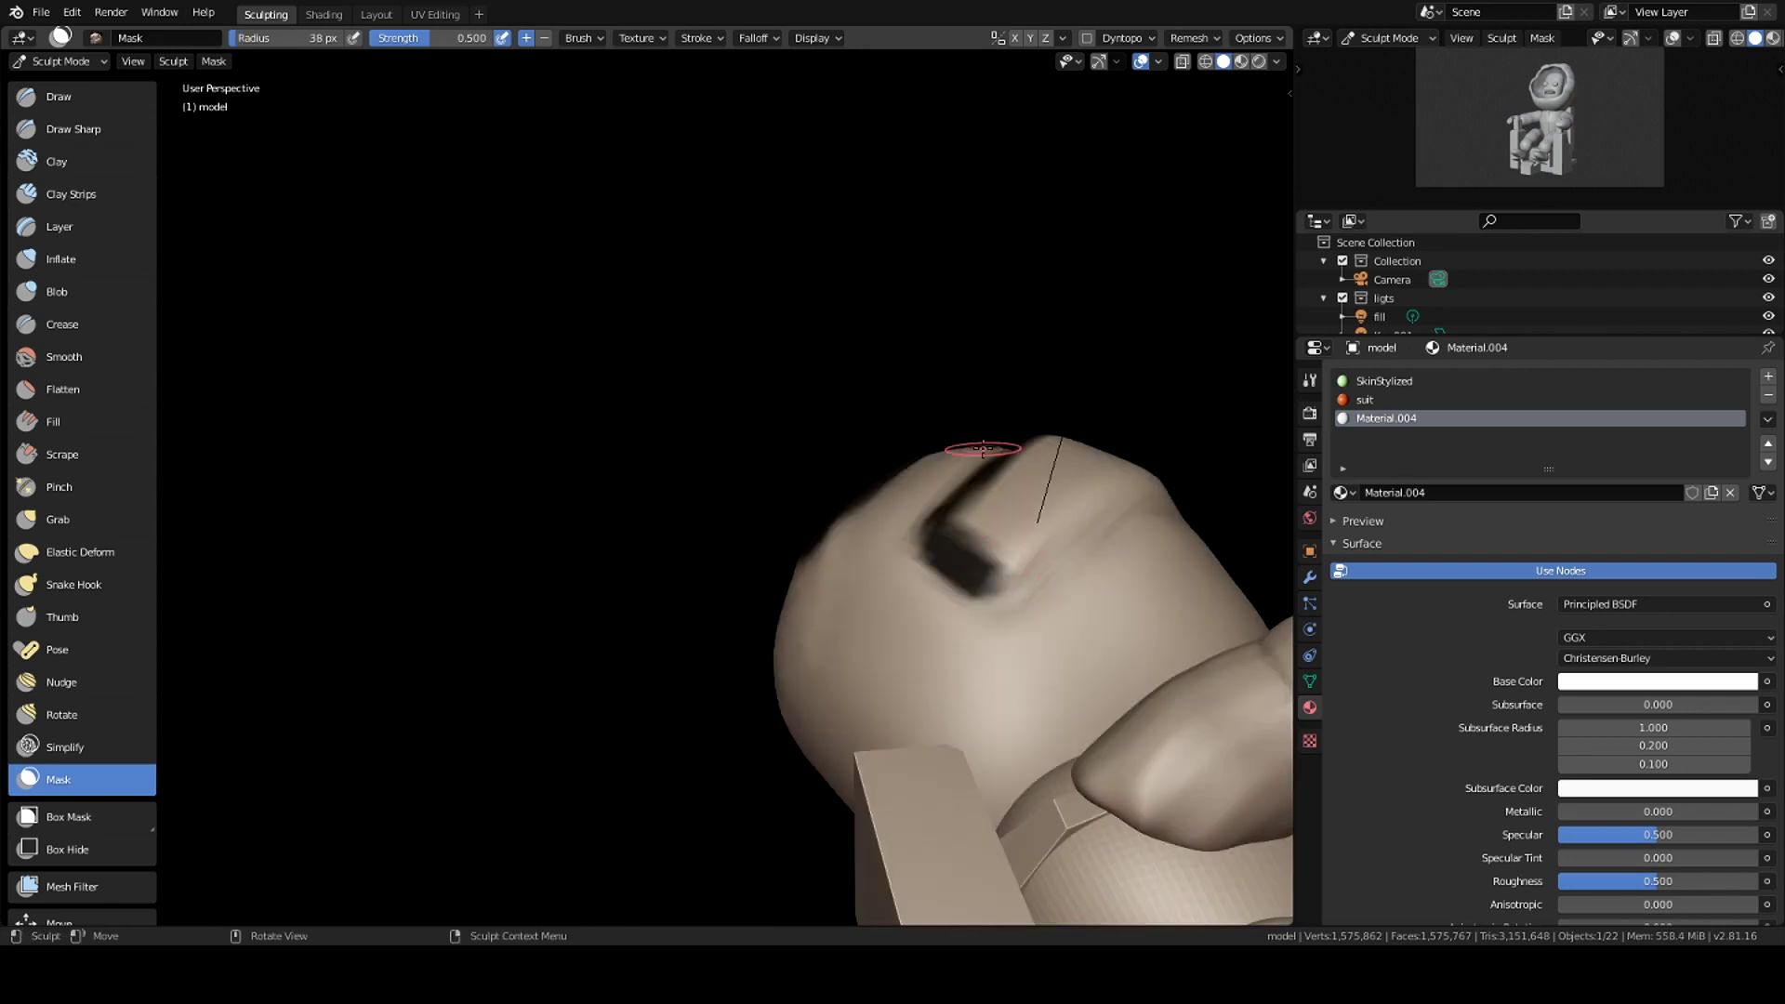
middle_drag(1100, 472, 1073, 499)
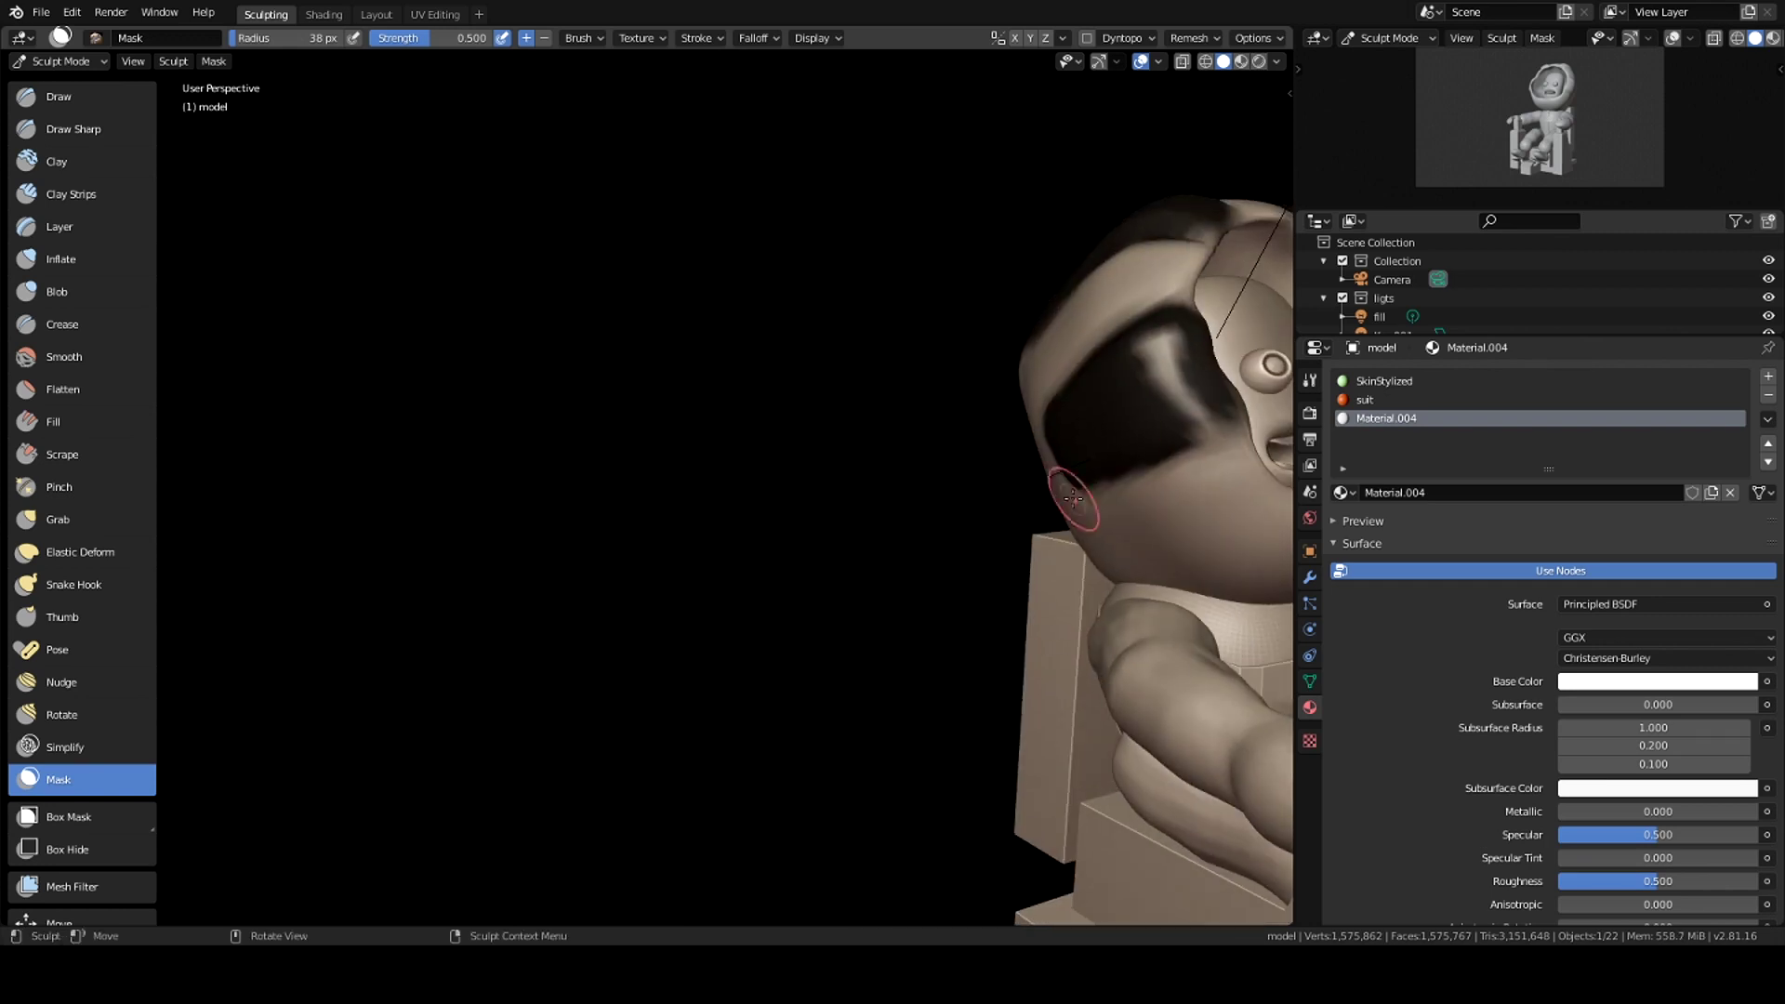
middle_drag(1171, 368, 1020, 479)
middle_drag(1079, 388, 1029, 533)
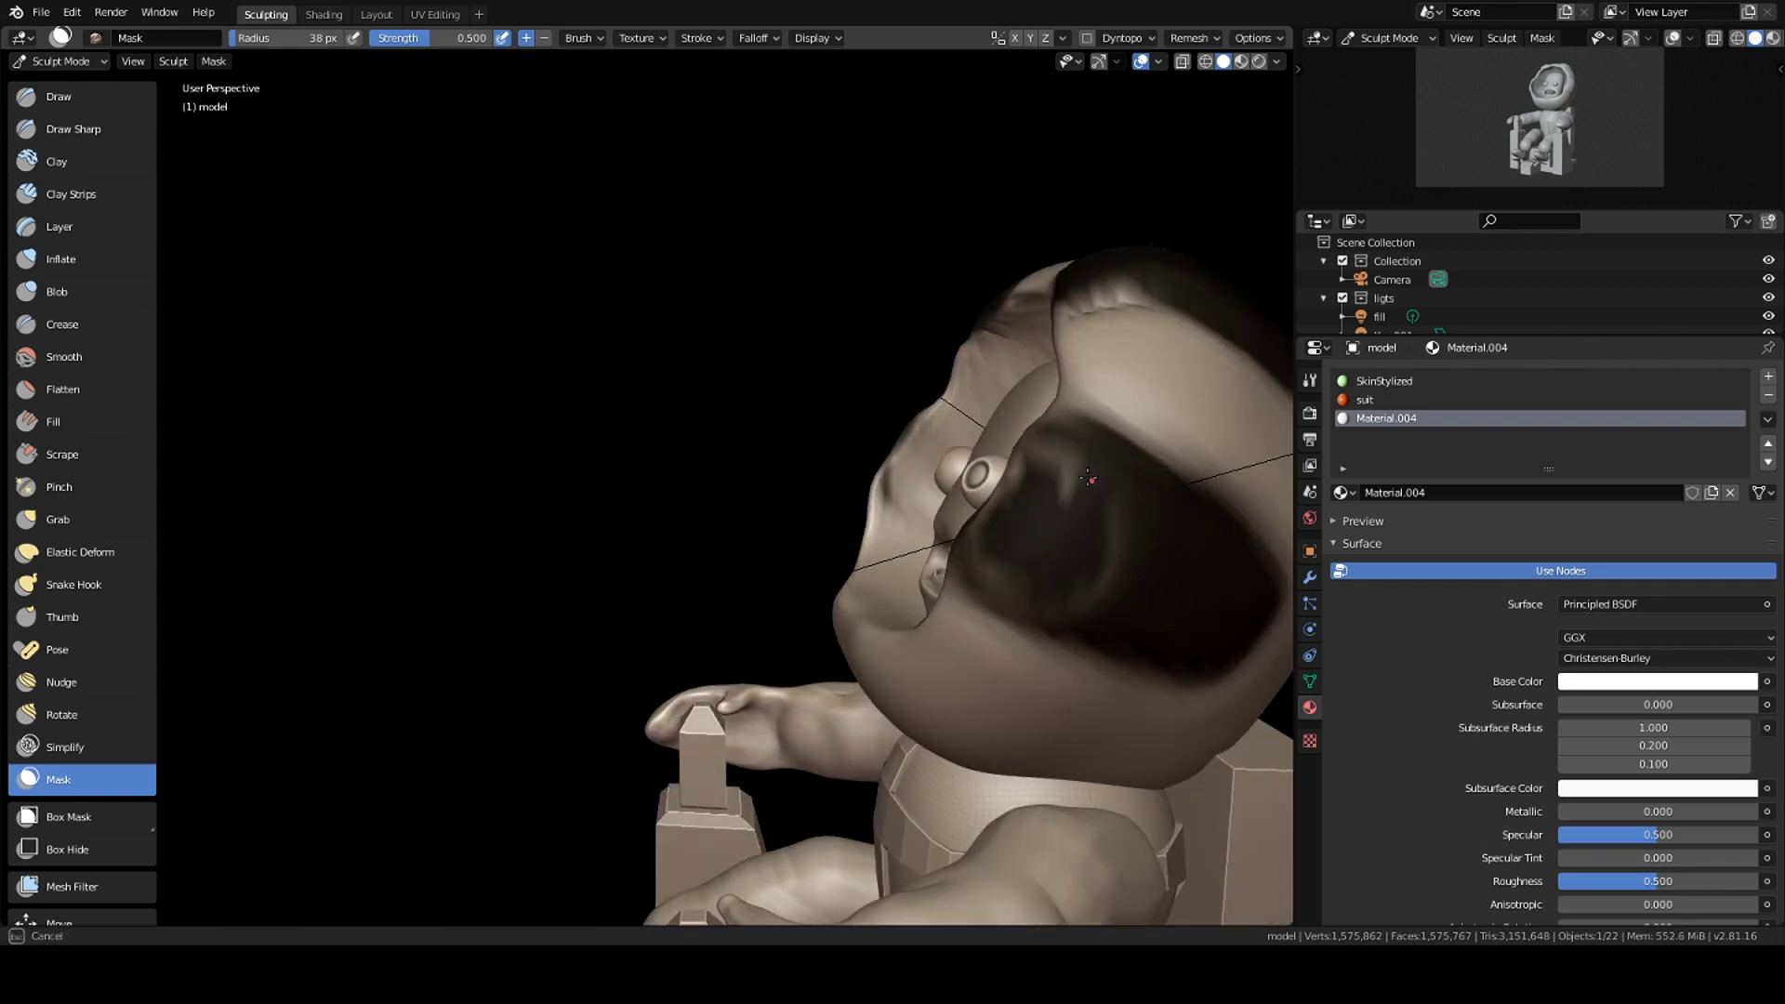
middle_drag(986, 565, 930, 465)
scroll(929, 465, down, 3)
scroll(227, 80, up, 3)
Step: Run Mask Extract to turn the masked helmet area into a separate shell
click(214, 61)
click(396, 384)
key(Return)
middle_drag(836, 465, 1023, 484)
Step: Colour the shell's new material with the suit's orange CA600A and preview materials
click(1344, 454)
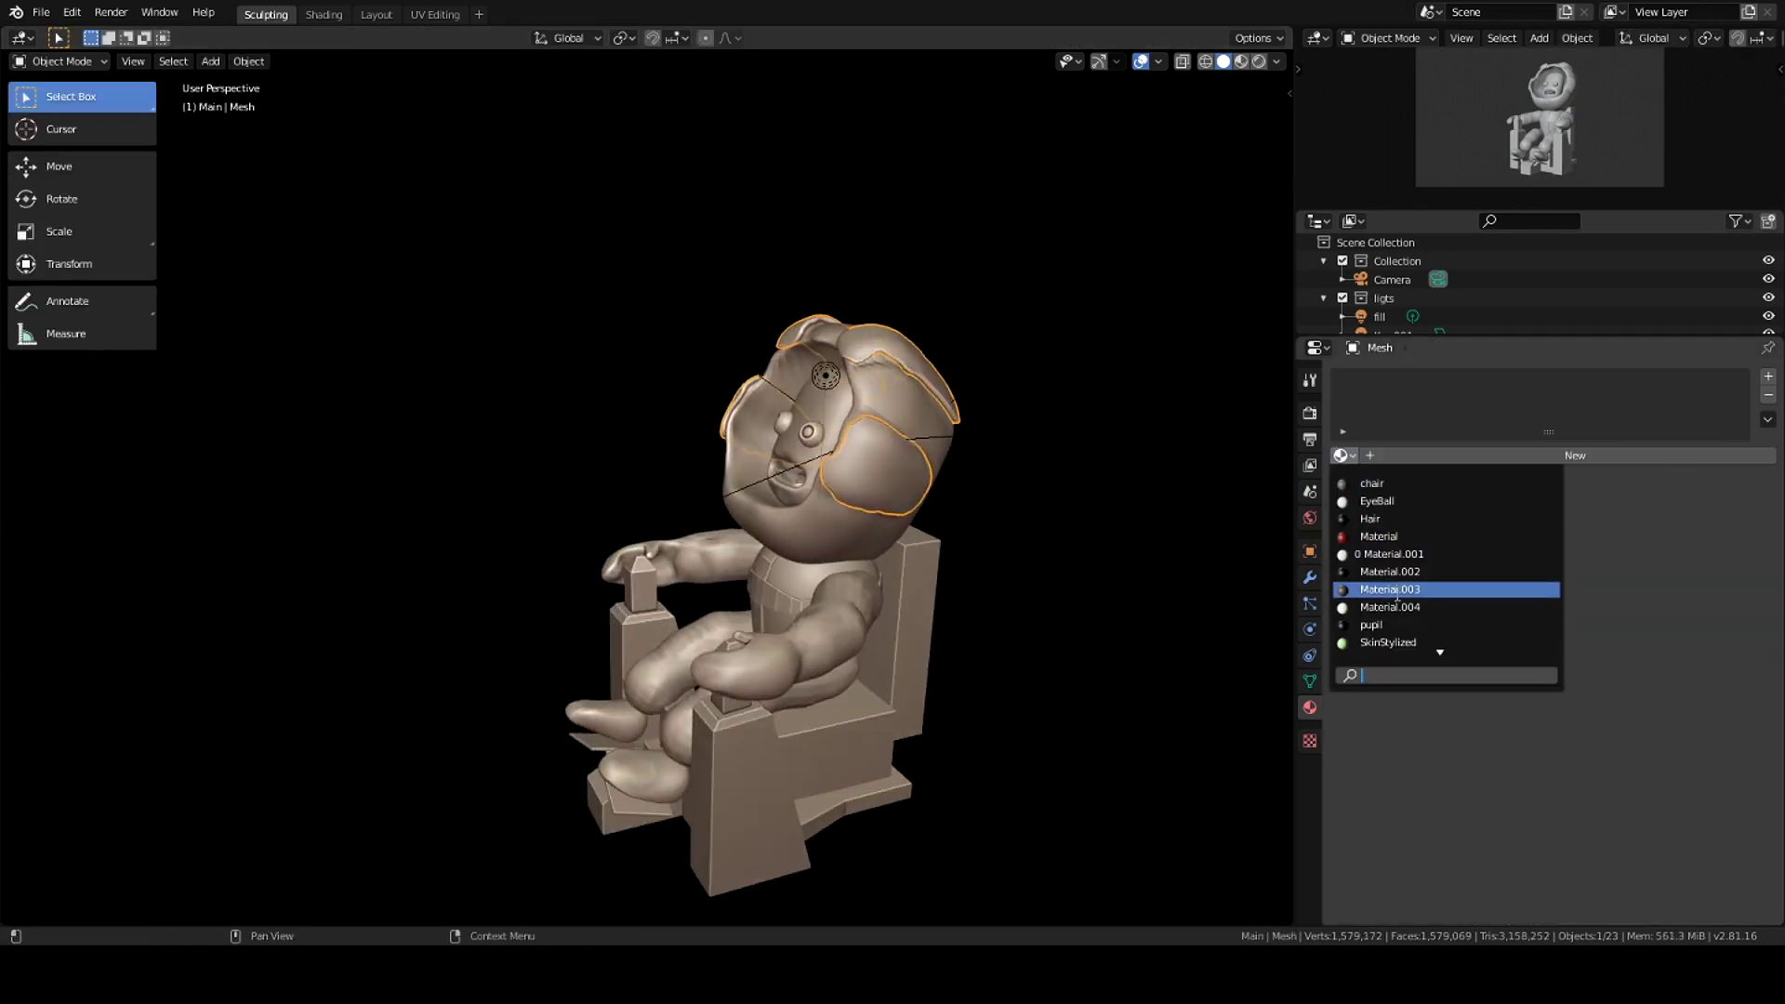
click(1344, 454)
click(1692, 644)
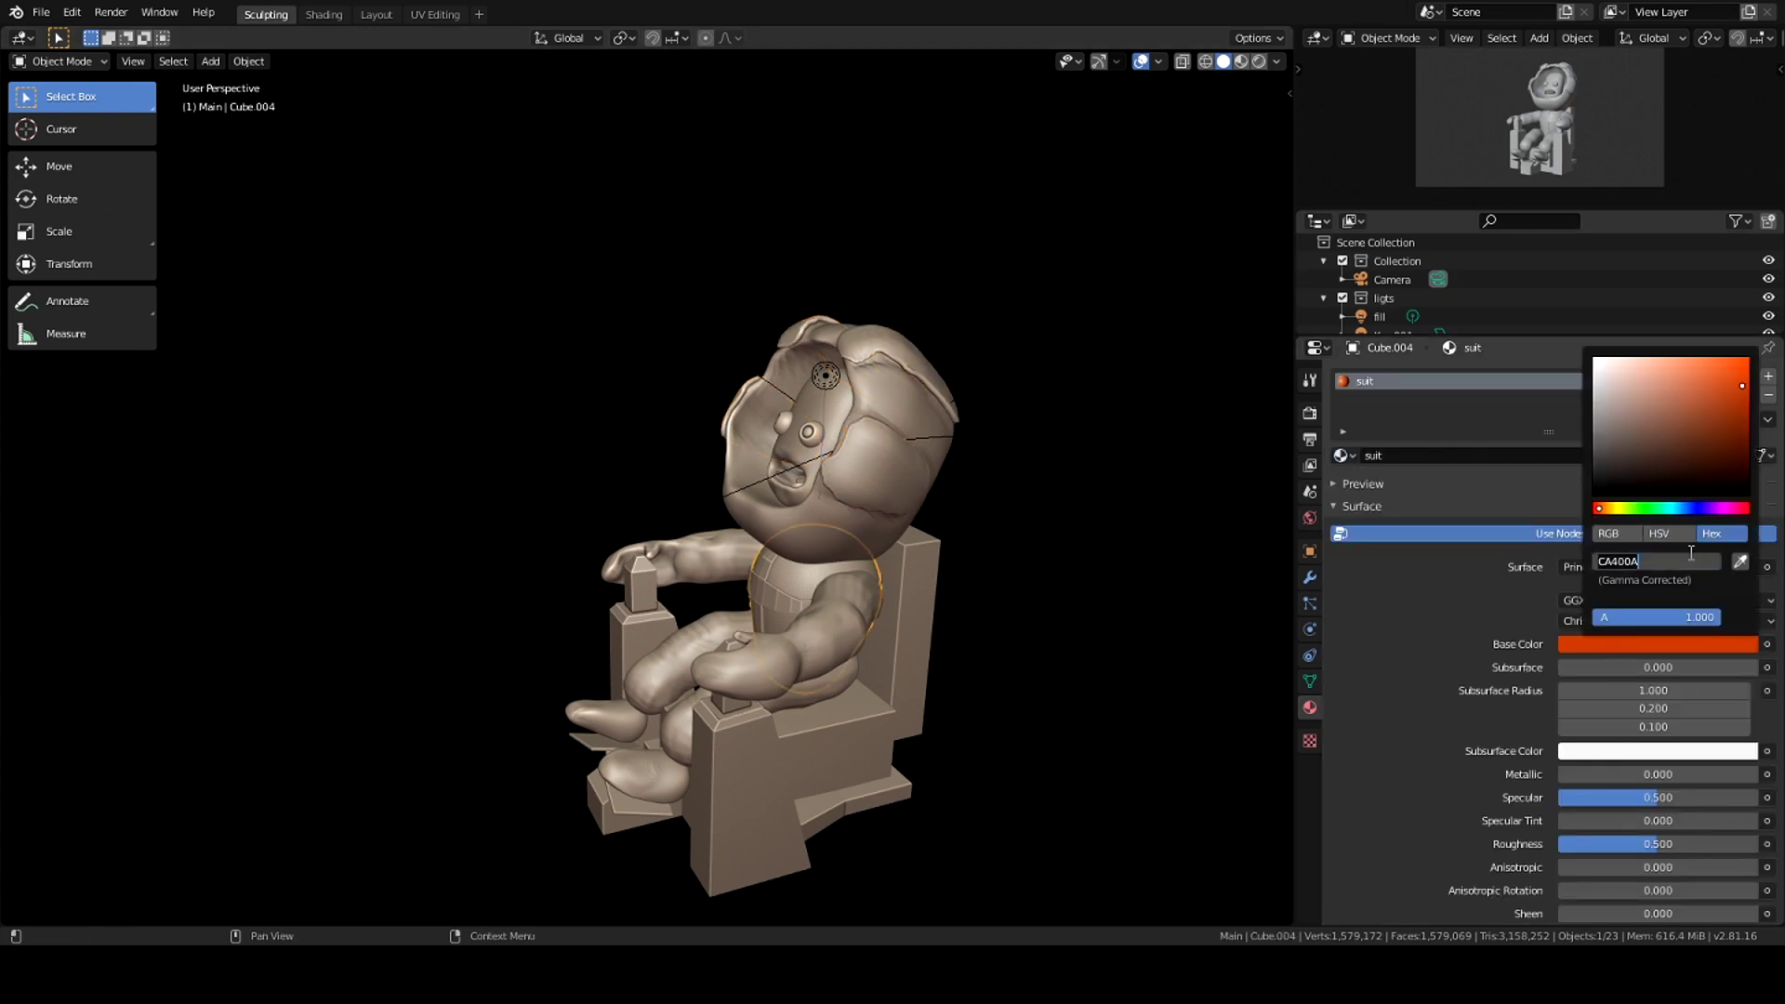
click(1657, 643)
key(z)
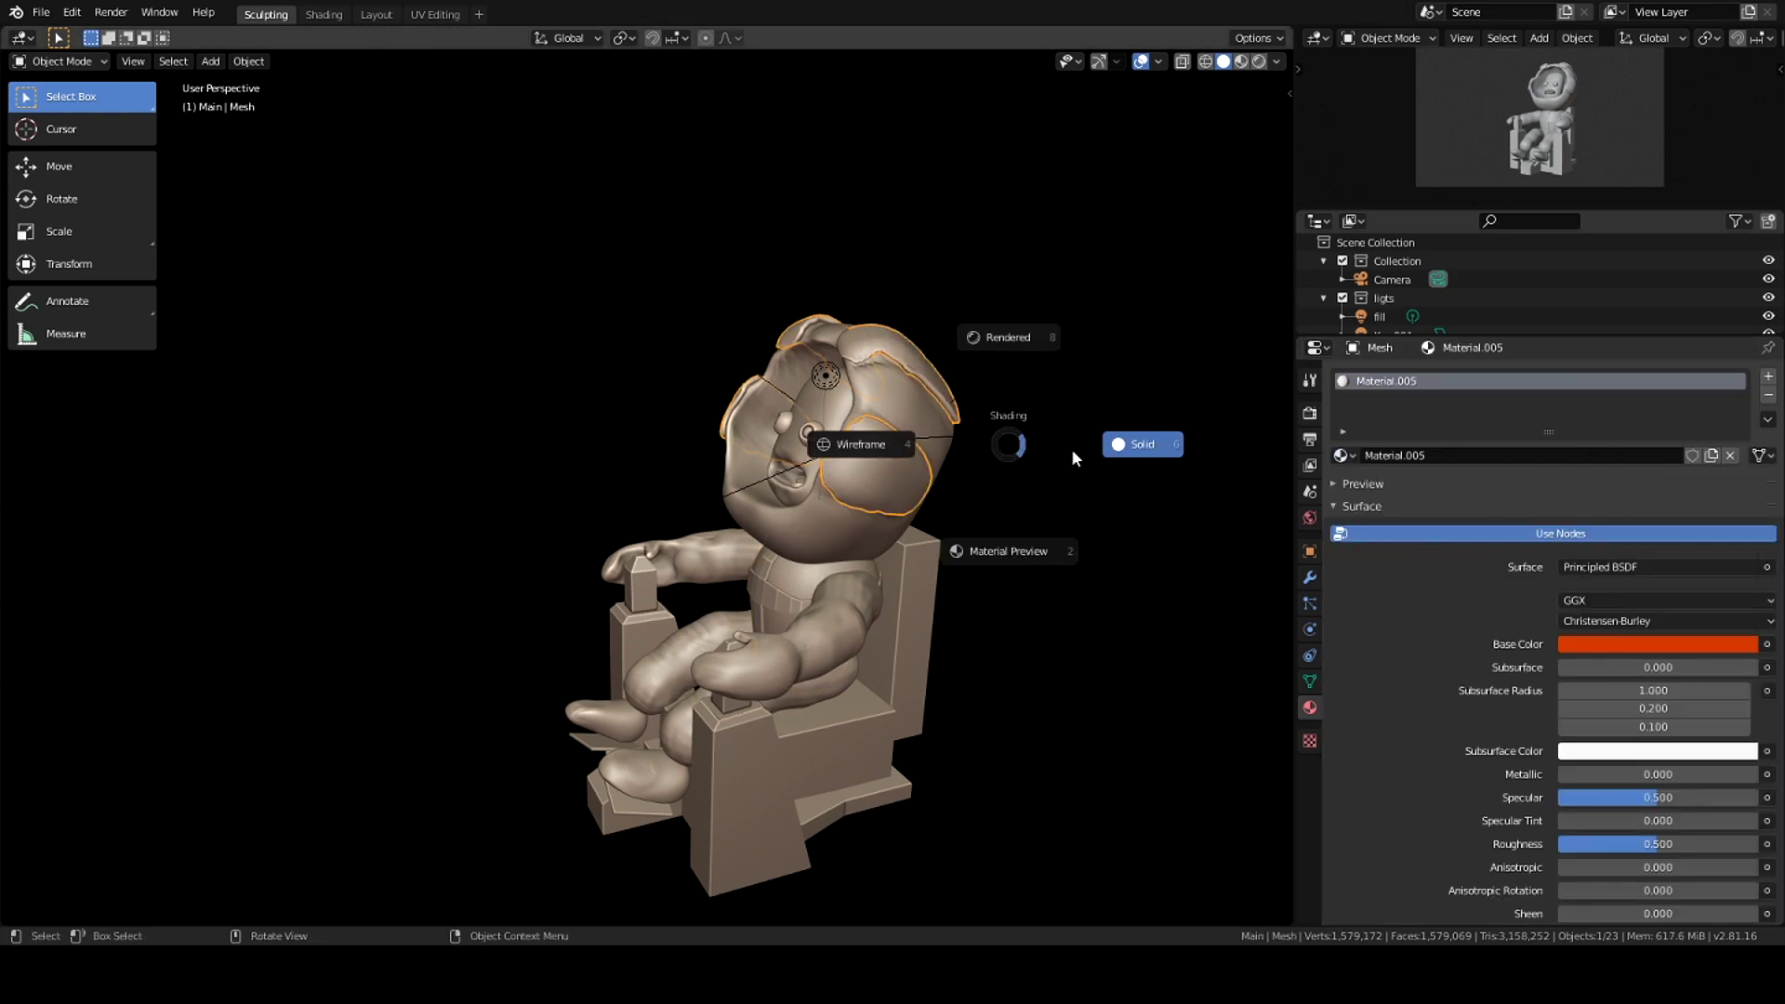
click(996, 525)
Step: Deselect all, view through the camera, and put the character back into Sculpt Mode
click(449, 344)
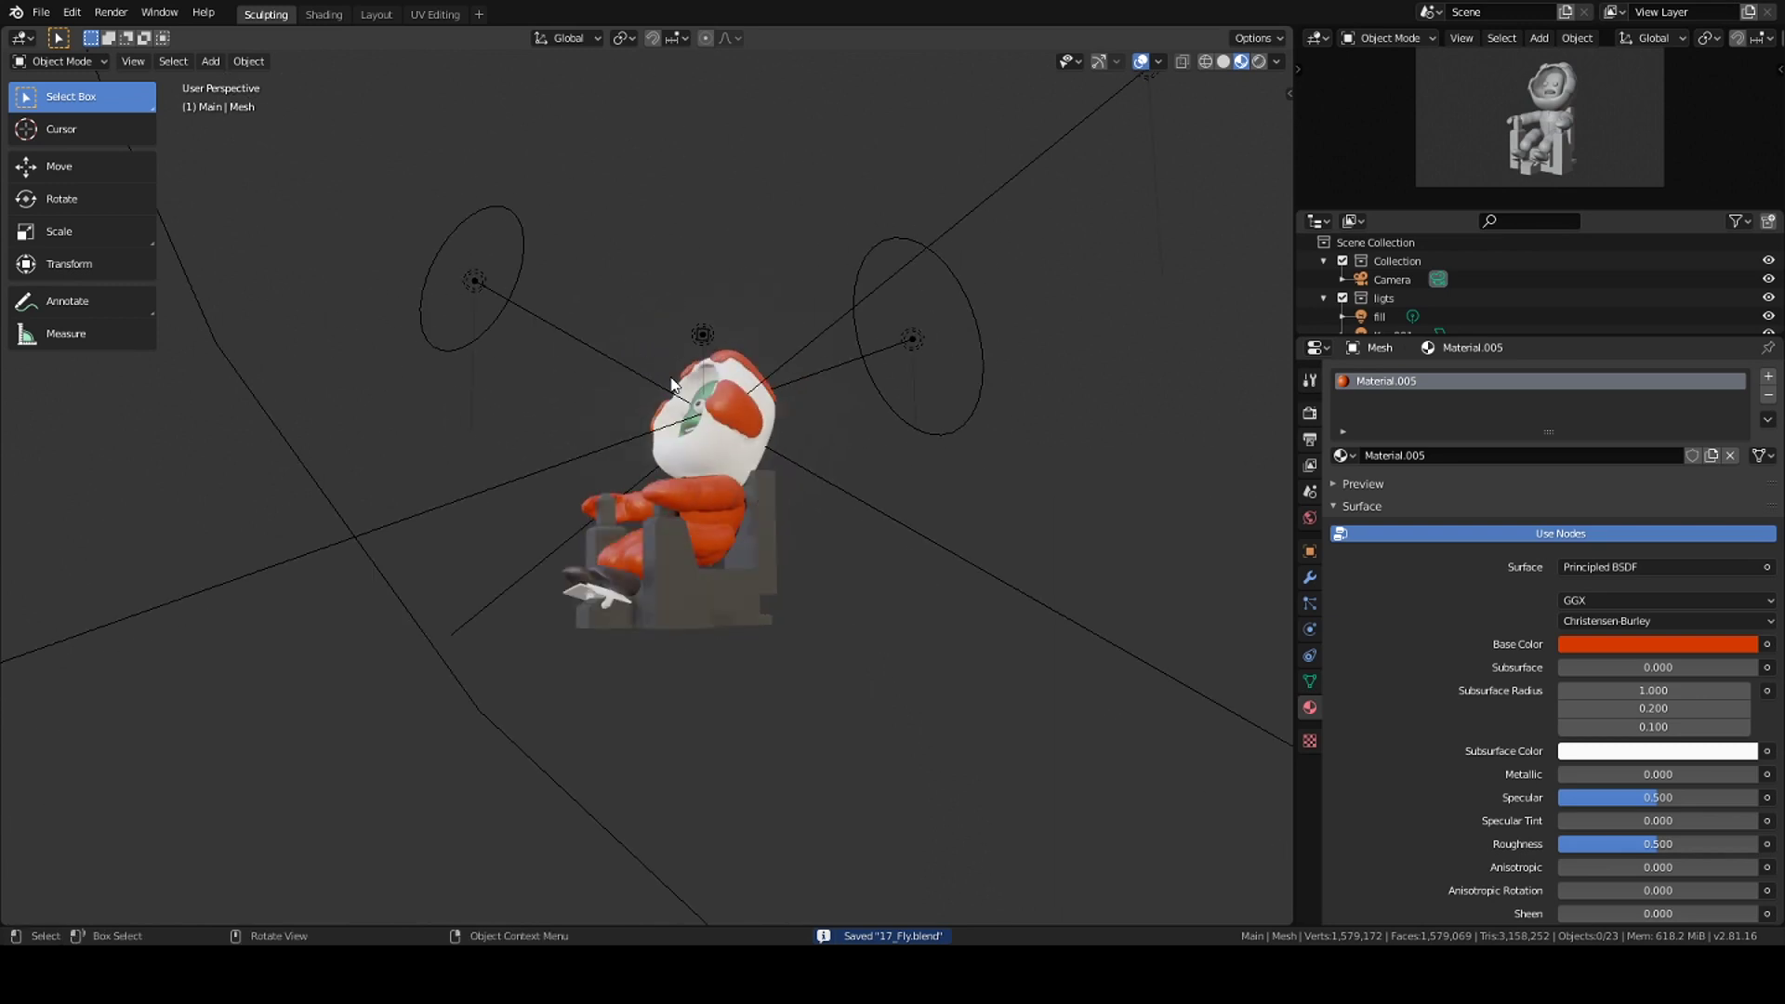
key(KP_0)
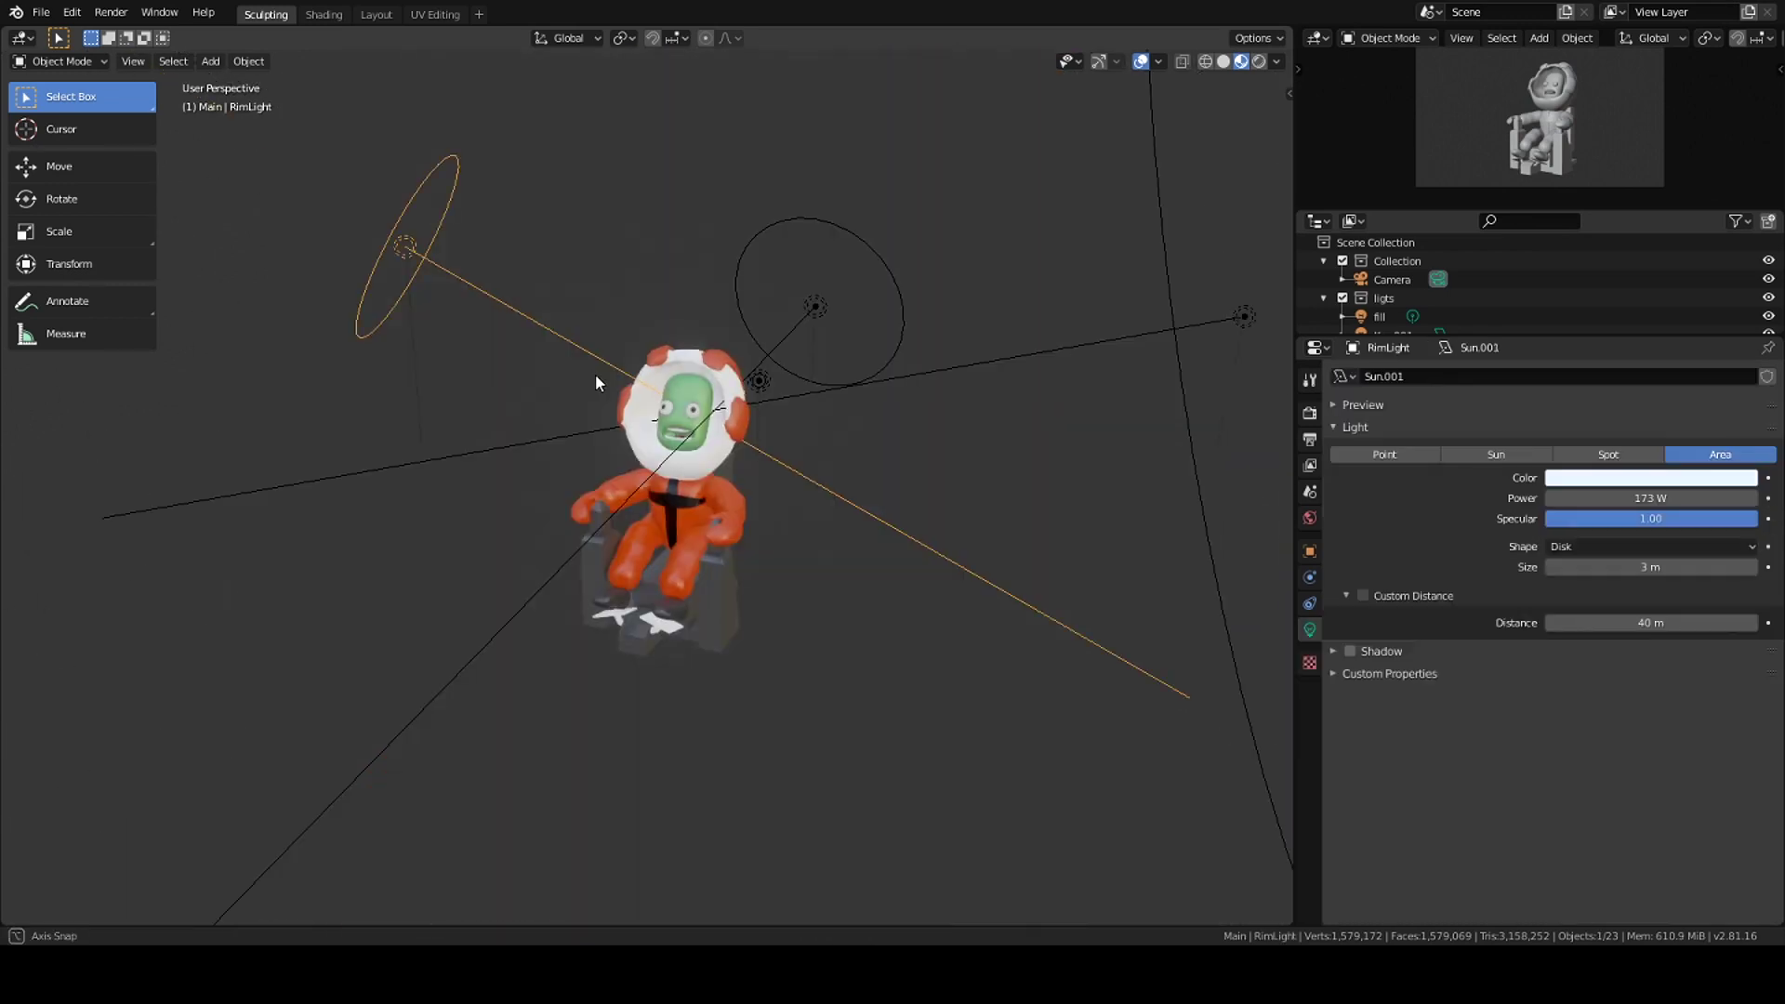
click(648, 410)
key(ctrl+Tab)
click(661, 516)
Step: Mask the helmet's inner rim beside the face and switch to Solid shading
scroll(682, 584, up, 3)
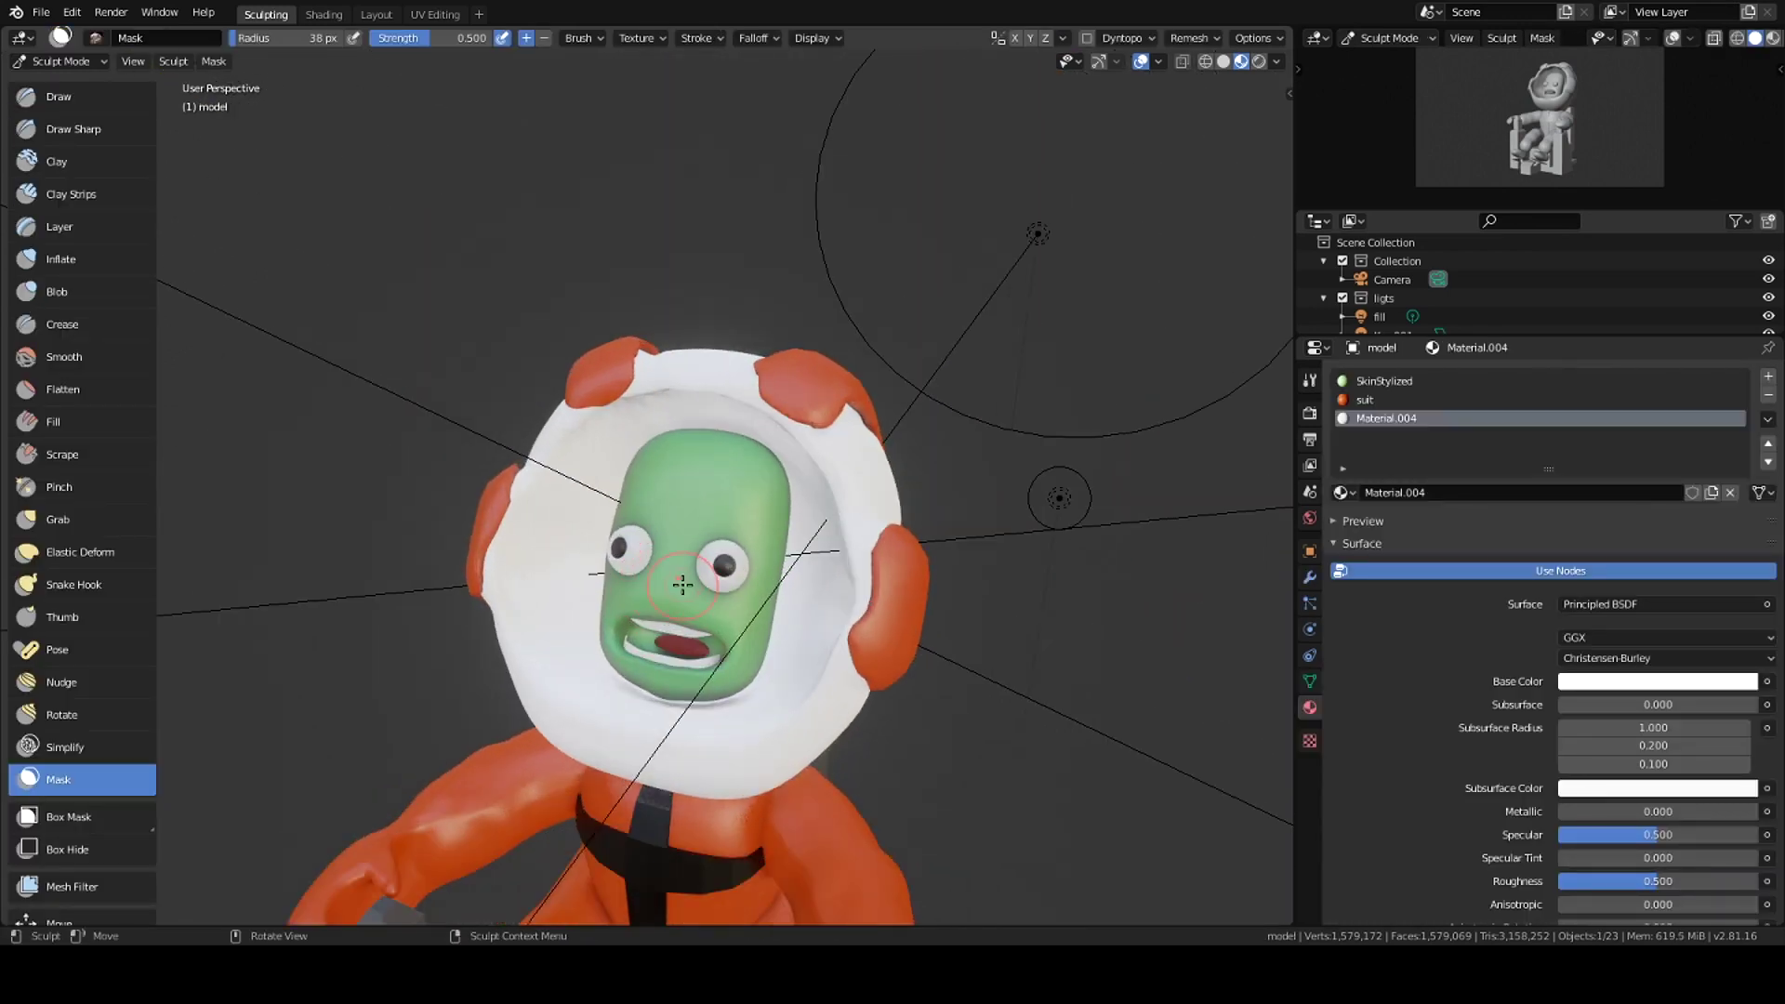
middle_drag(700, 484, 670, 438)
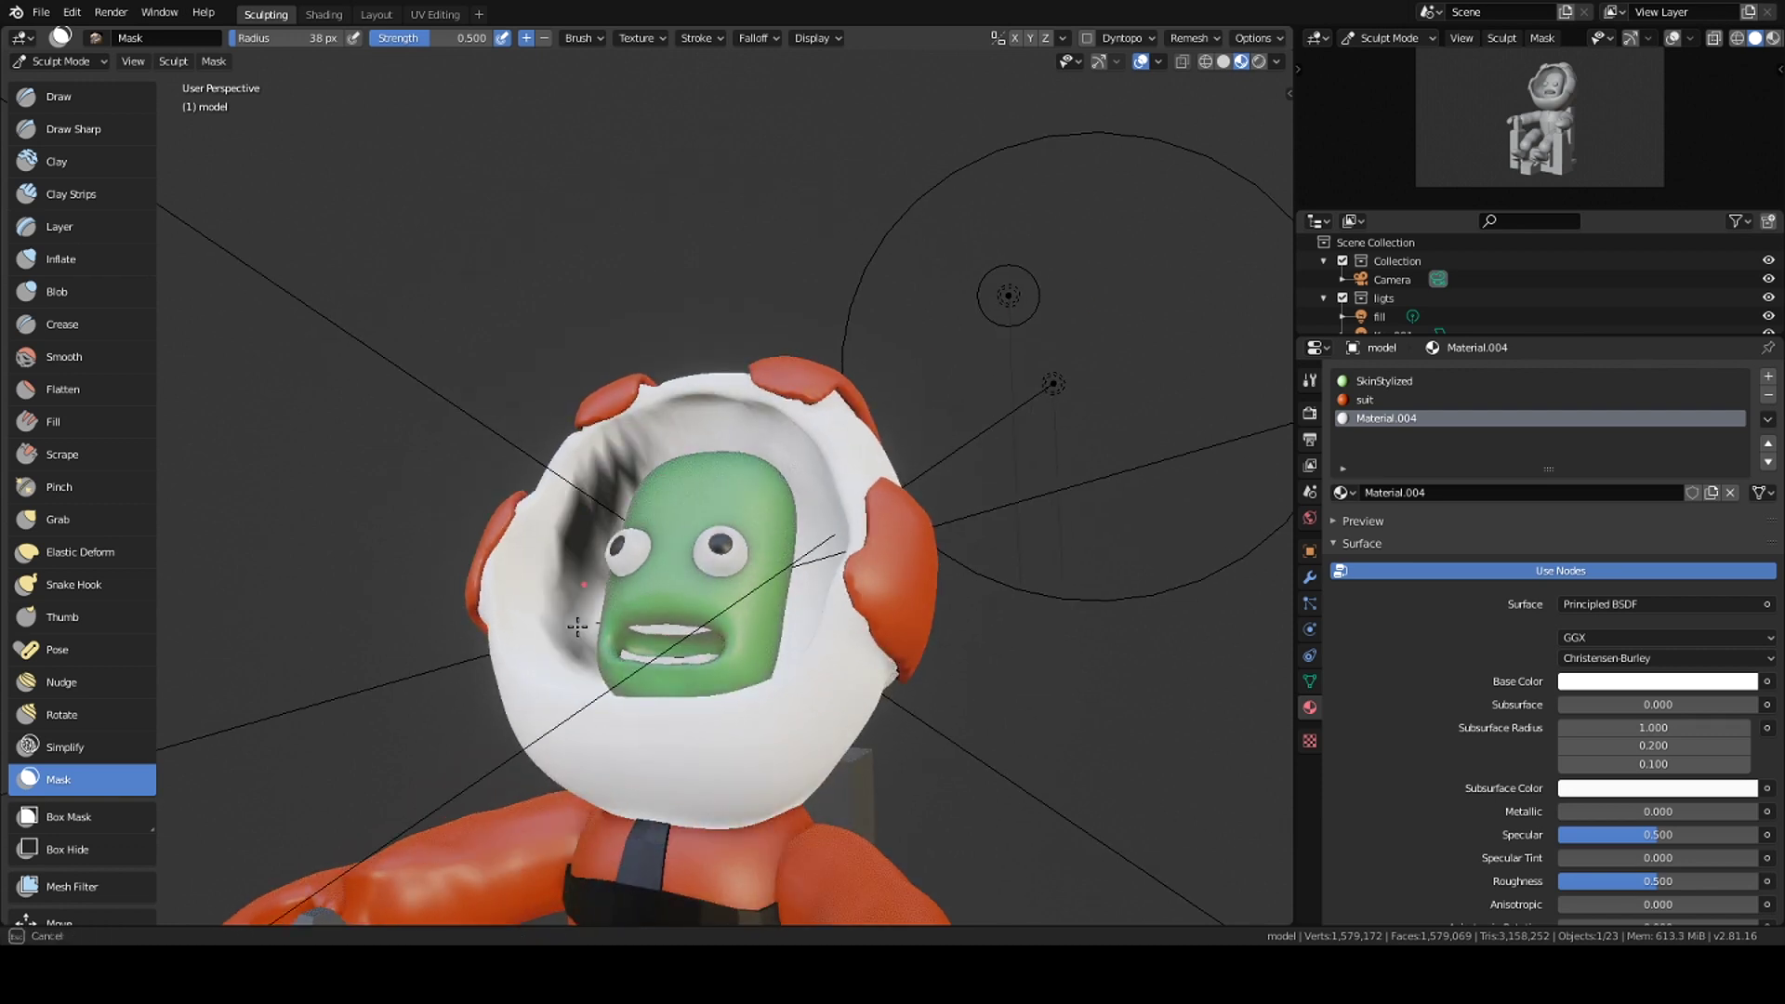
middle_drag(588, 567, 637, 665)
key(z)
click(757, 666)
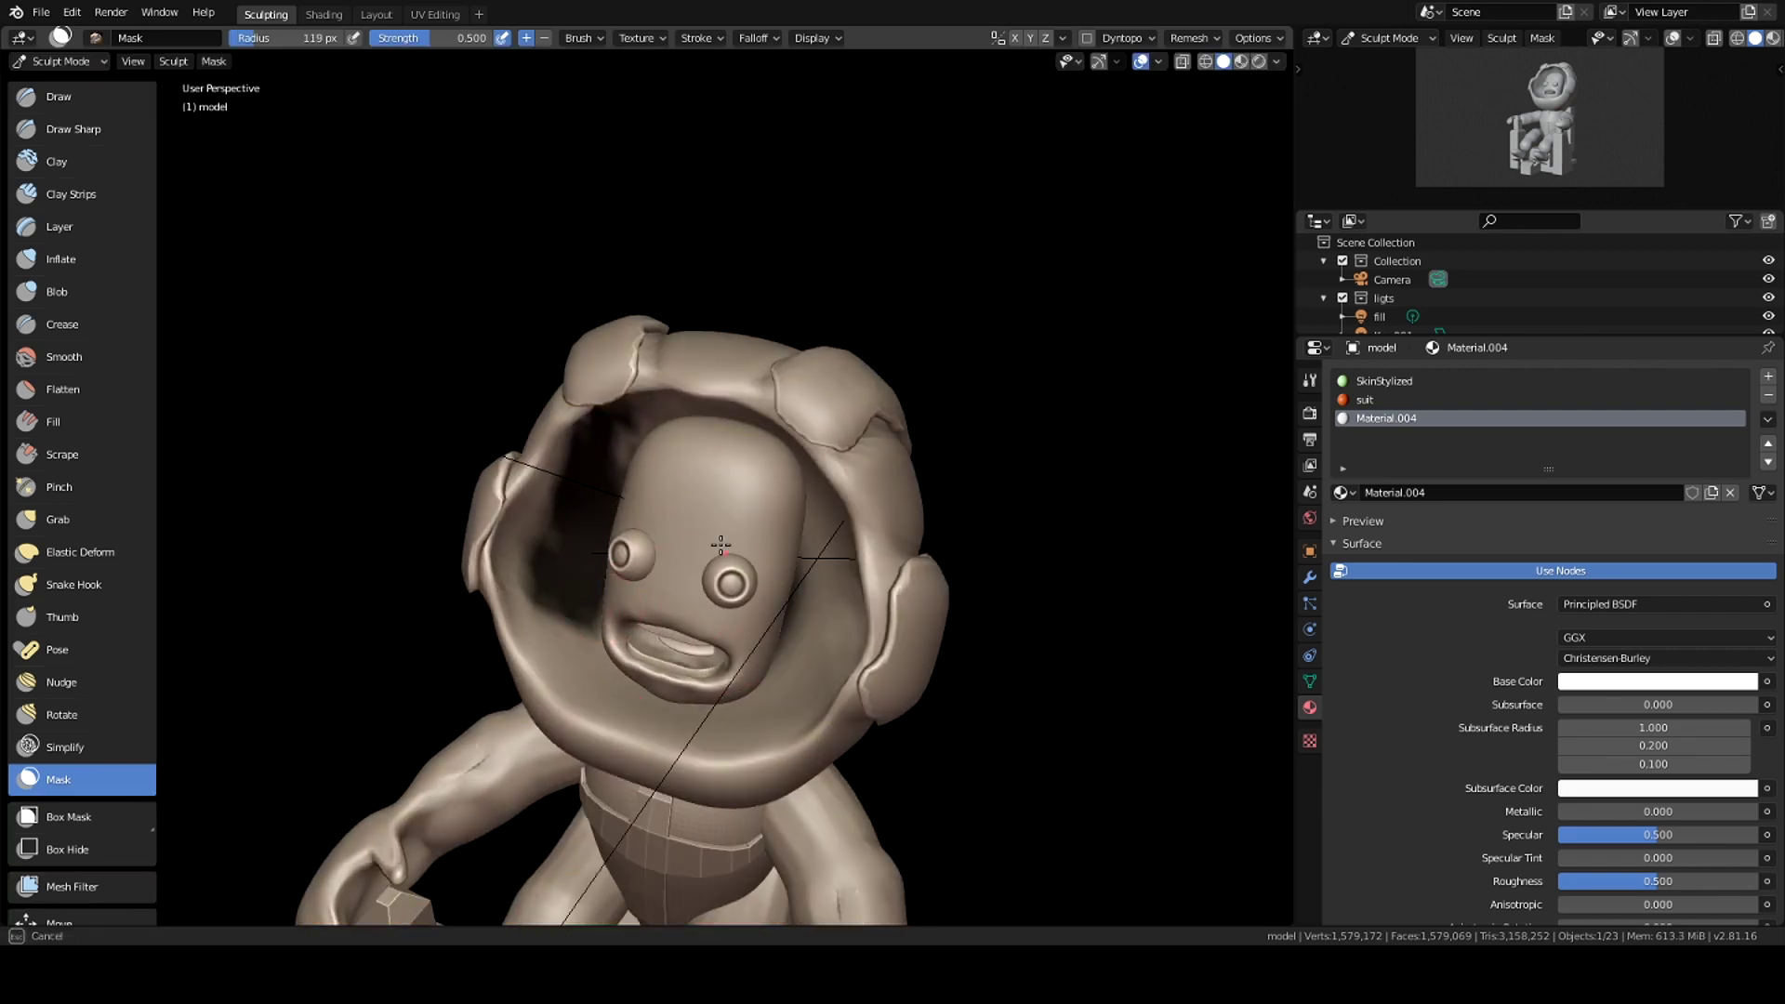
Step: Shrink the Mask brush and continue masking the inner rim all around the face
middle_drag(711, 559, 715, 494)
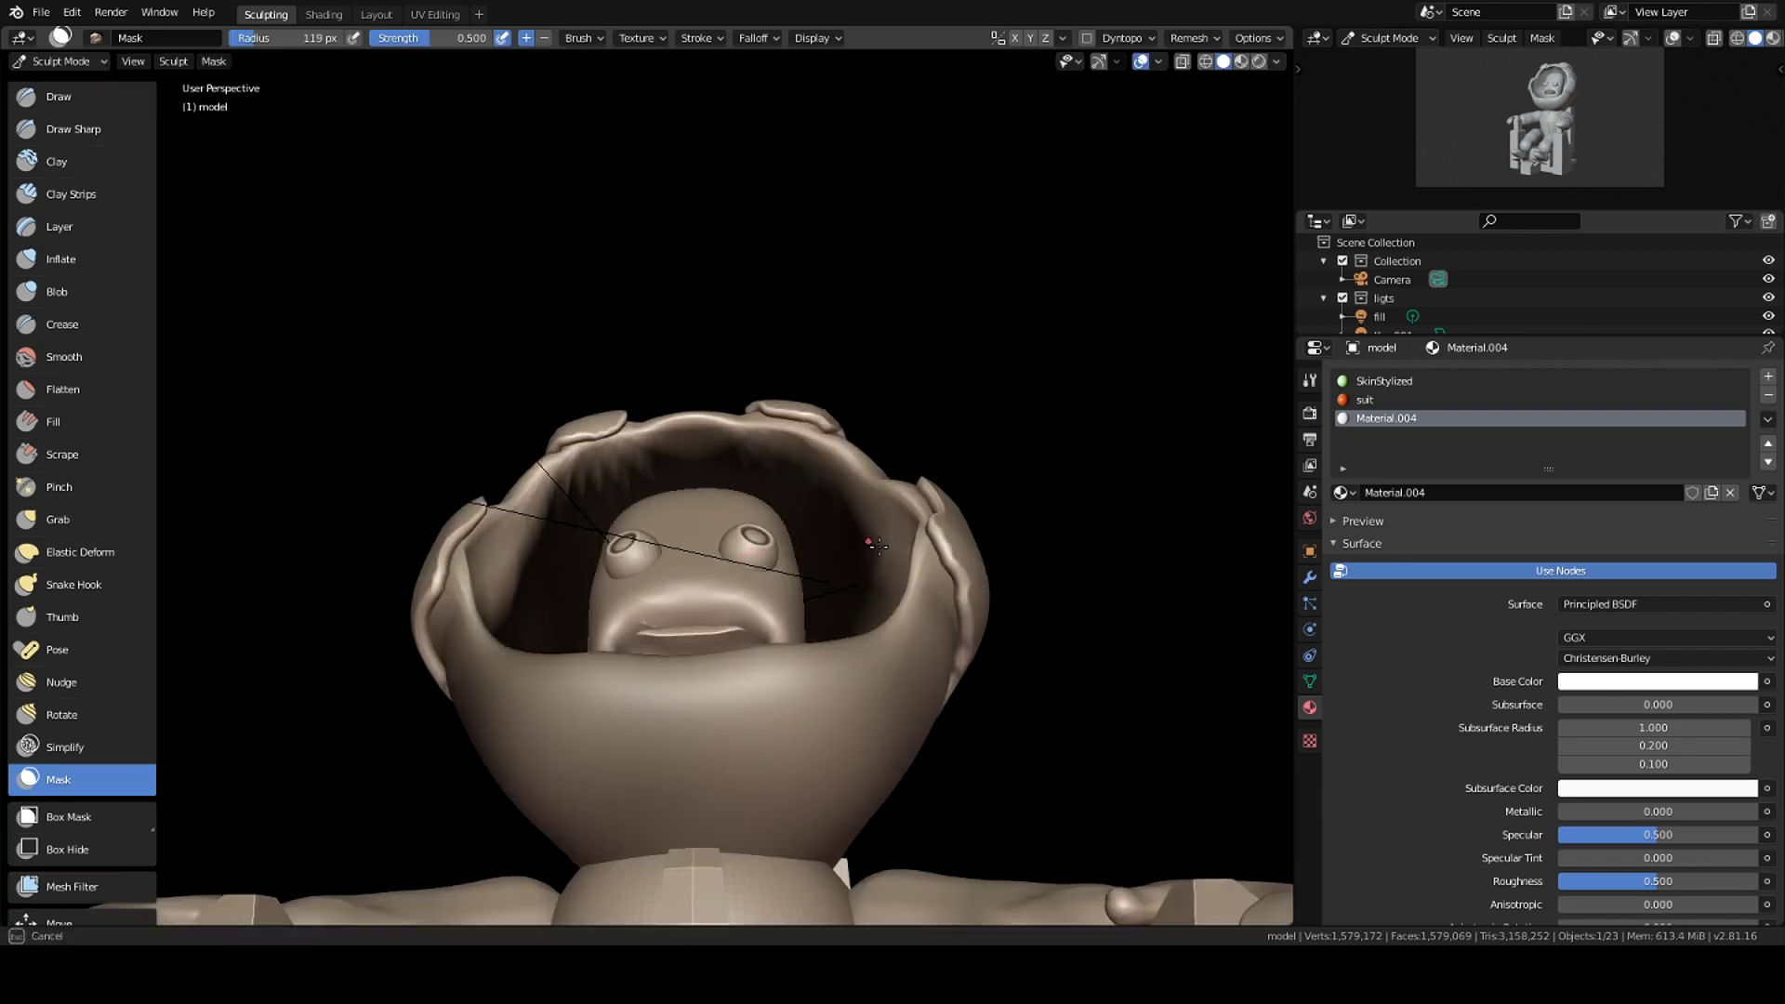
middle_drag(875, 545, 686, 689)
click(712, 691)
key(alt+m)
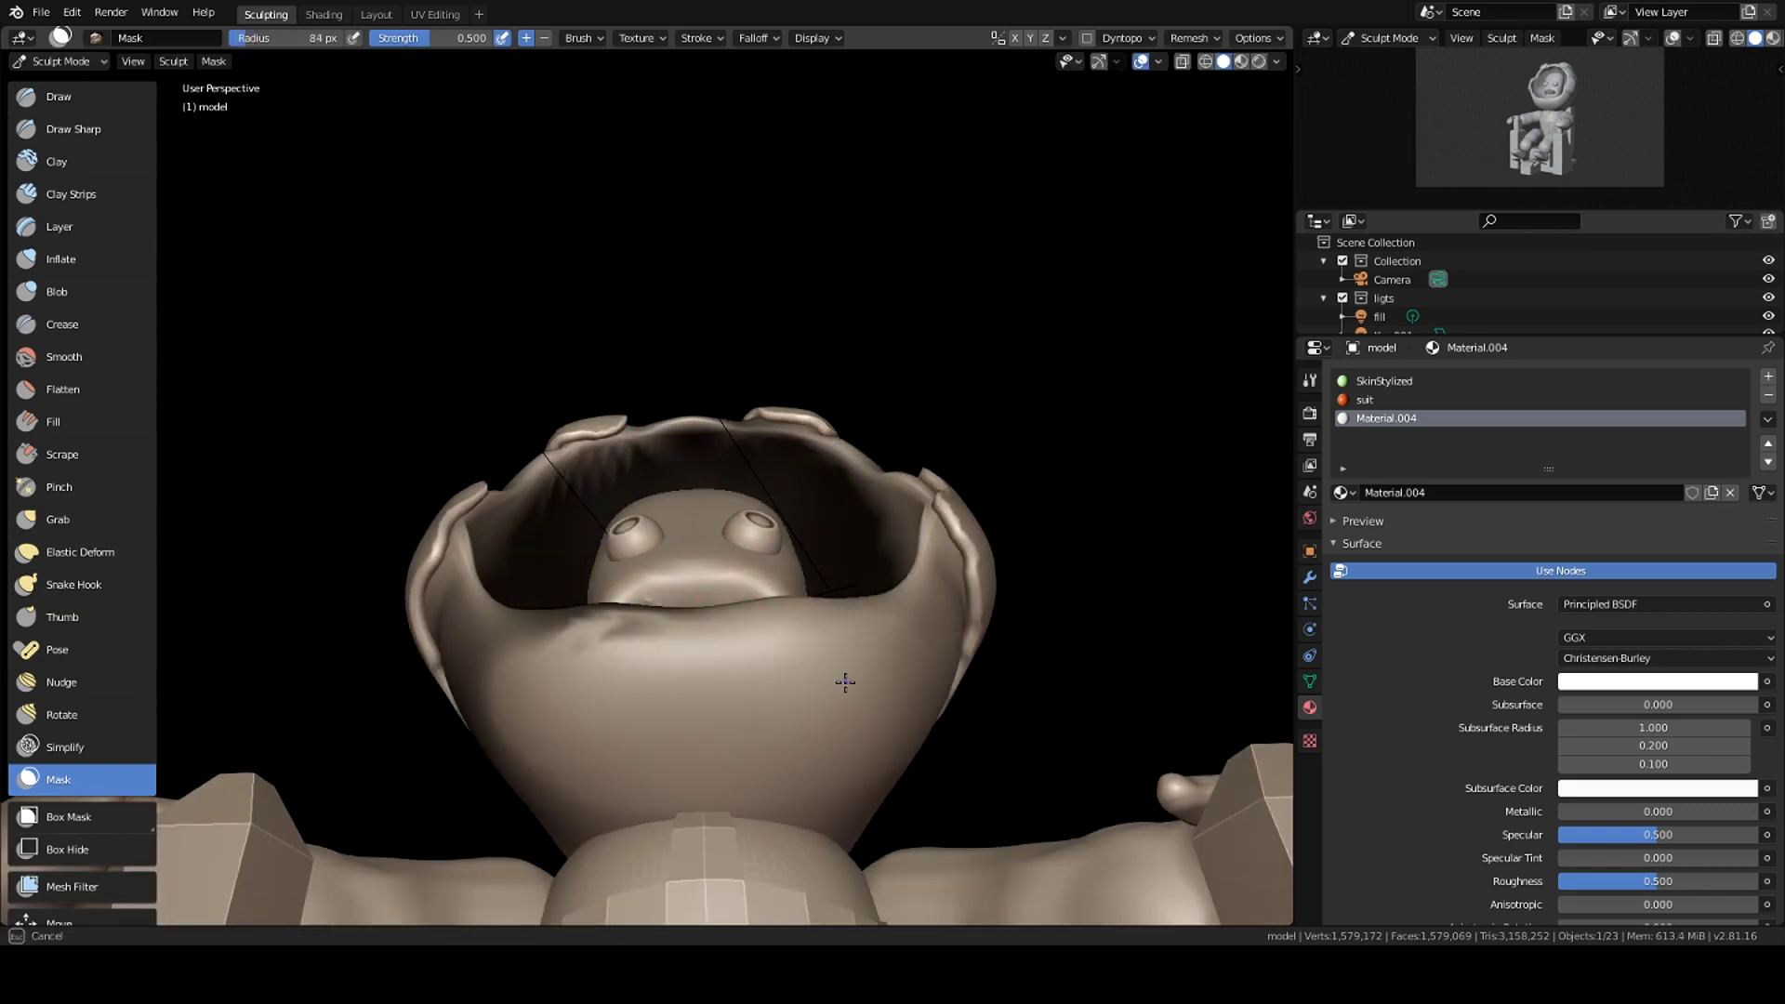
middle_drag(512, 789, 630, 681)
mouse_move(538, 229)
middle_down()
mouse_move(894, 450)
mouse_move(790, 414)
middle_up()
middle_drag(744, 309, 807, 453)
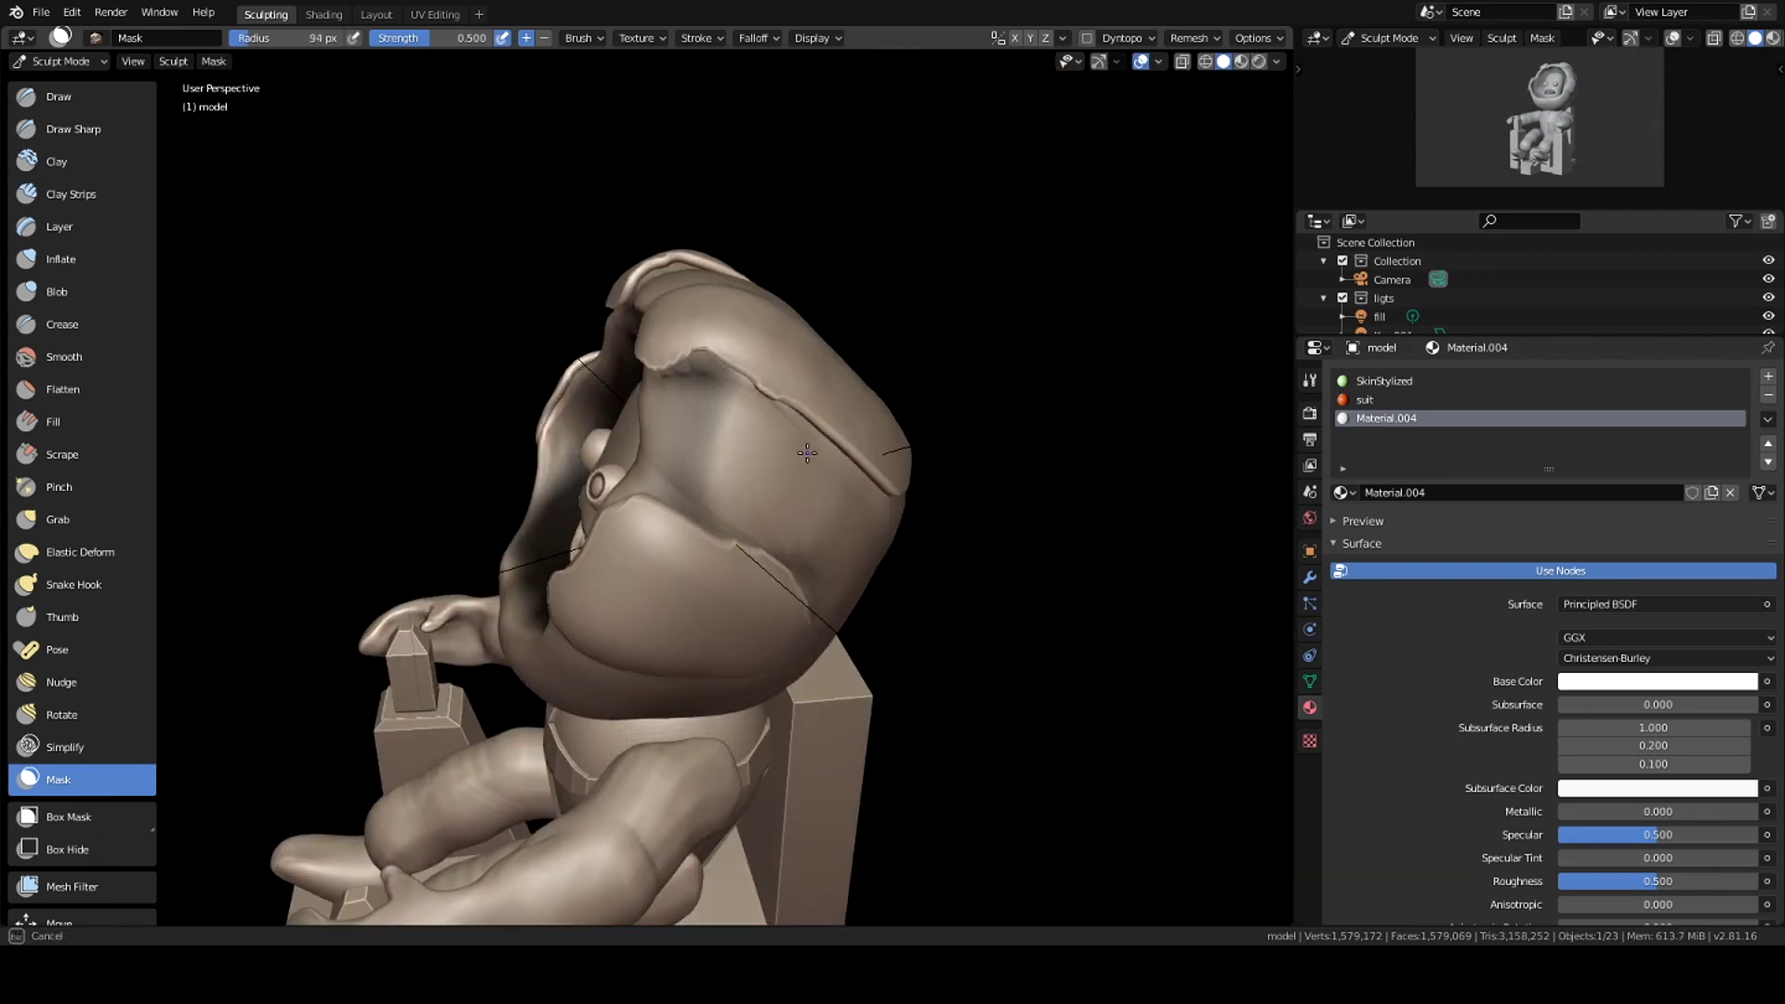
middle_drag(843, 328, 891, 467)
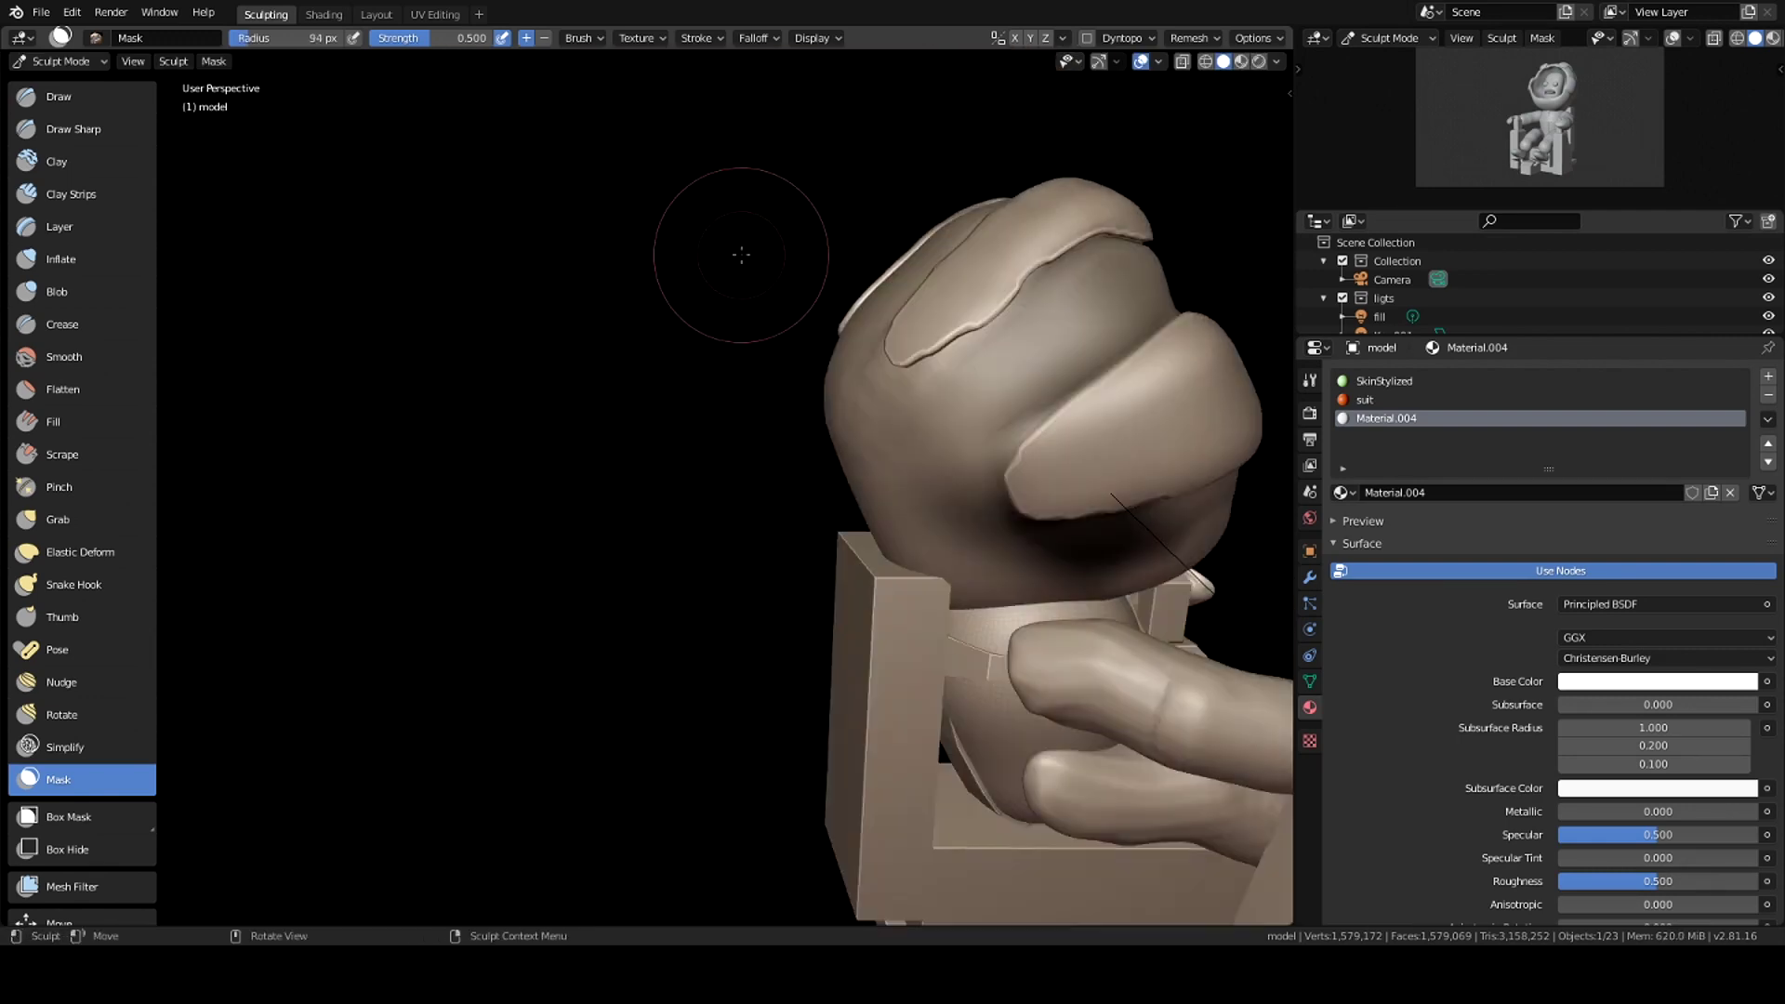
mouse_move(904, 562)
middle_down()
mouse_move(959, 470)
mouse_move(868, 363)
mouse_move(959, 350)
middle_up()
Step: Extract the masked rim as Mesh.001, darken its Base Color to near black, then delete it
click(214, 61)
click(249, 378)
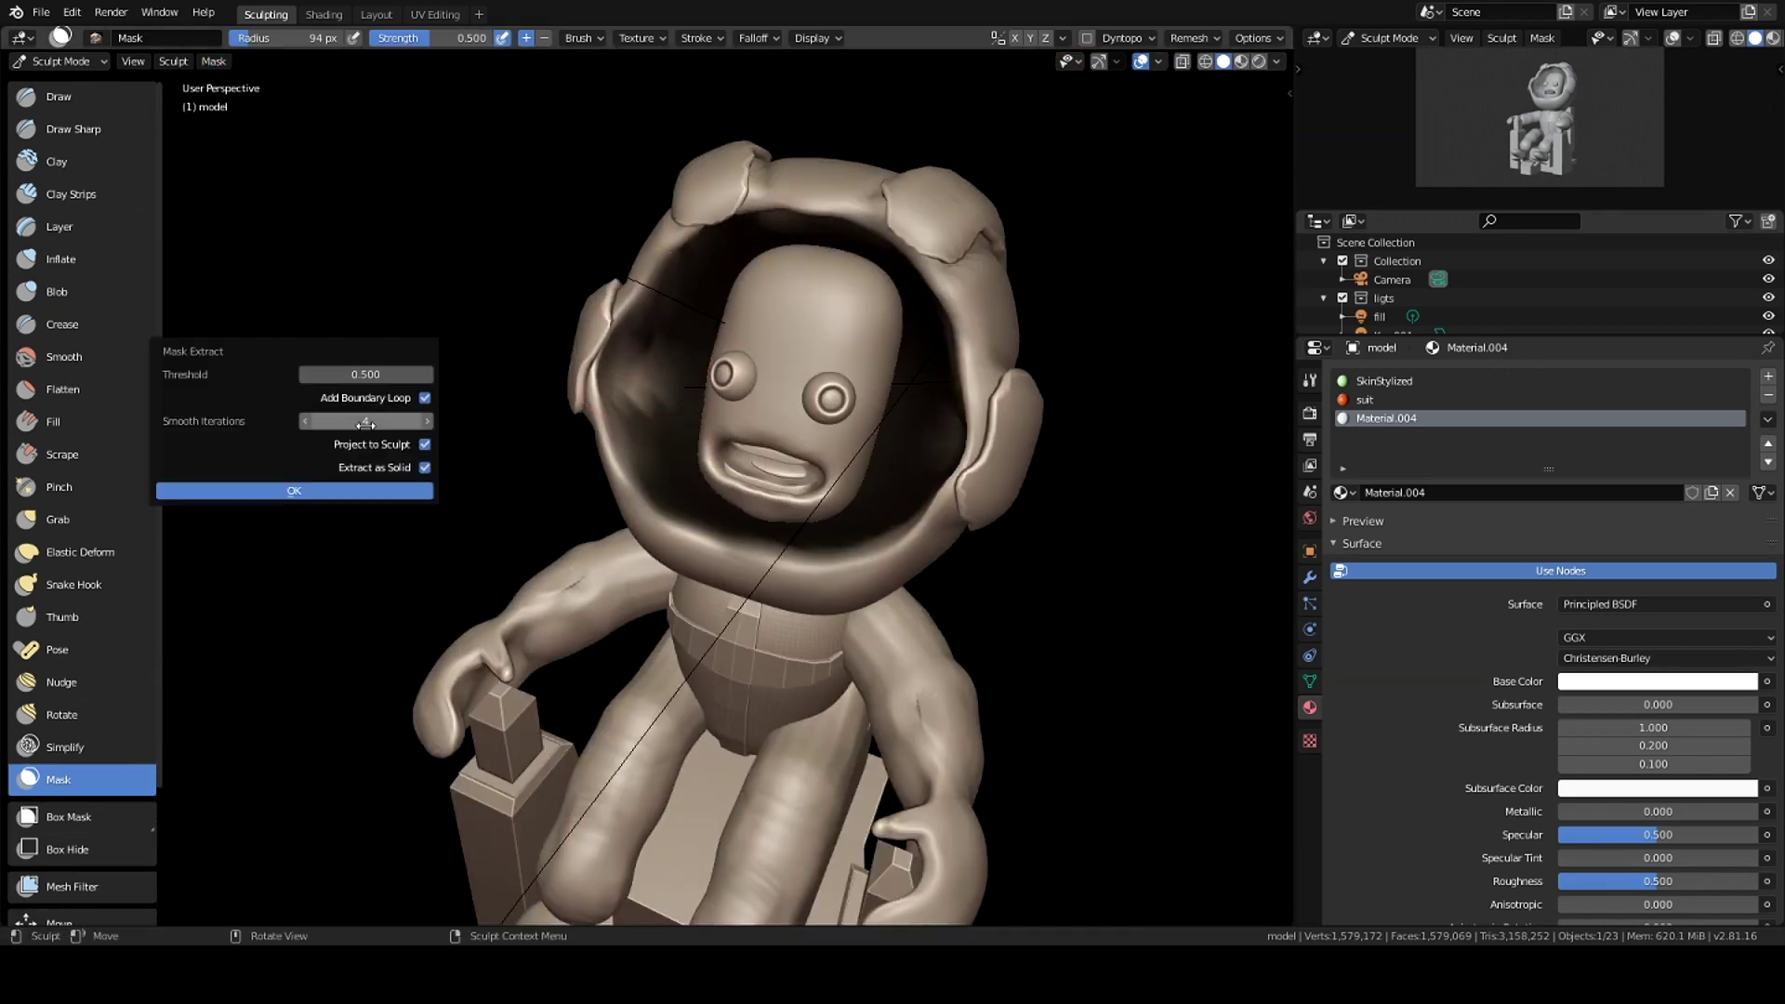
click(298, 490)
click(1658, 643)
drag(1754, 390, 1755, 518)
key(z)
click(1213, 578)
key(Delete)
click(726, 480)
key(ctrl+Tab)
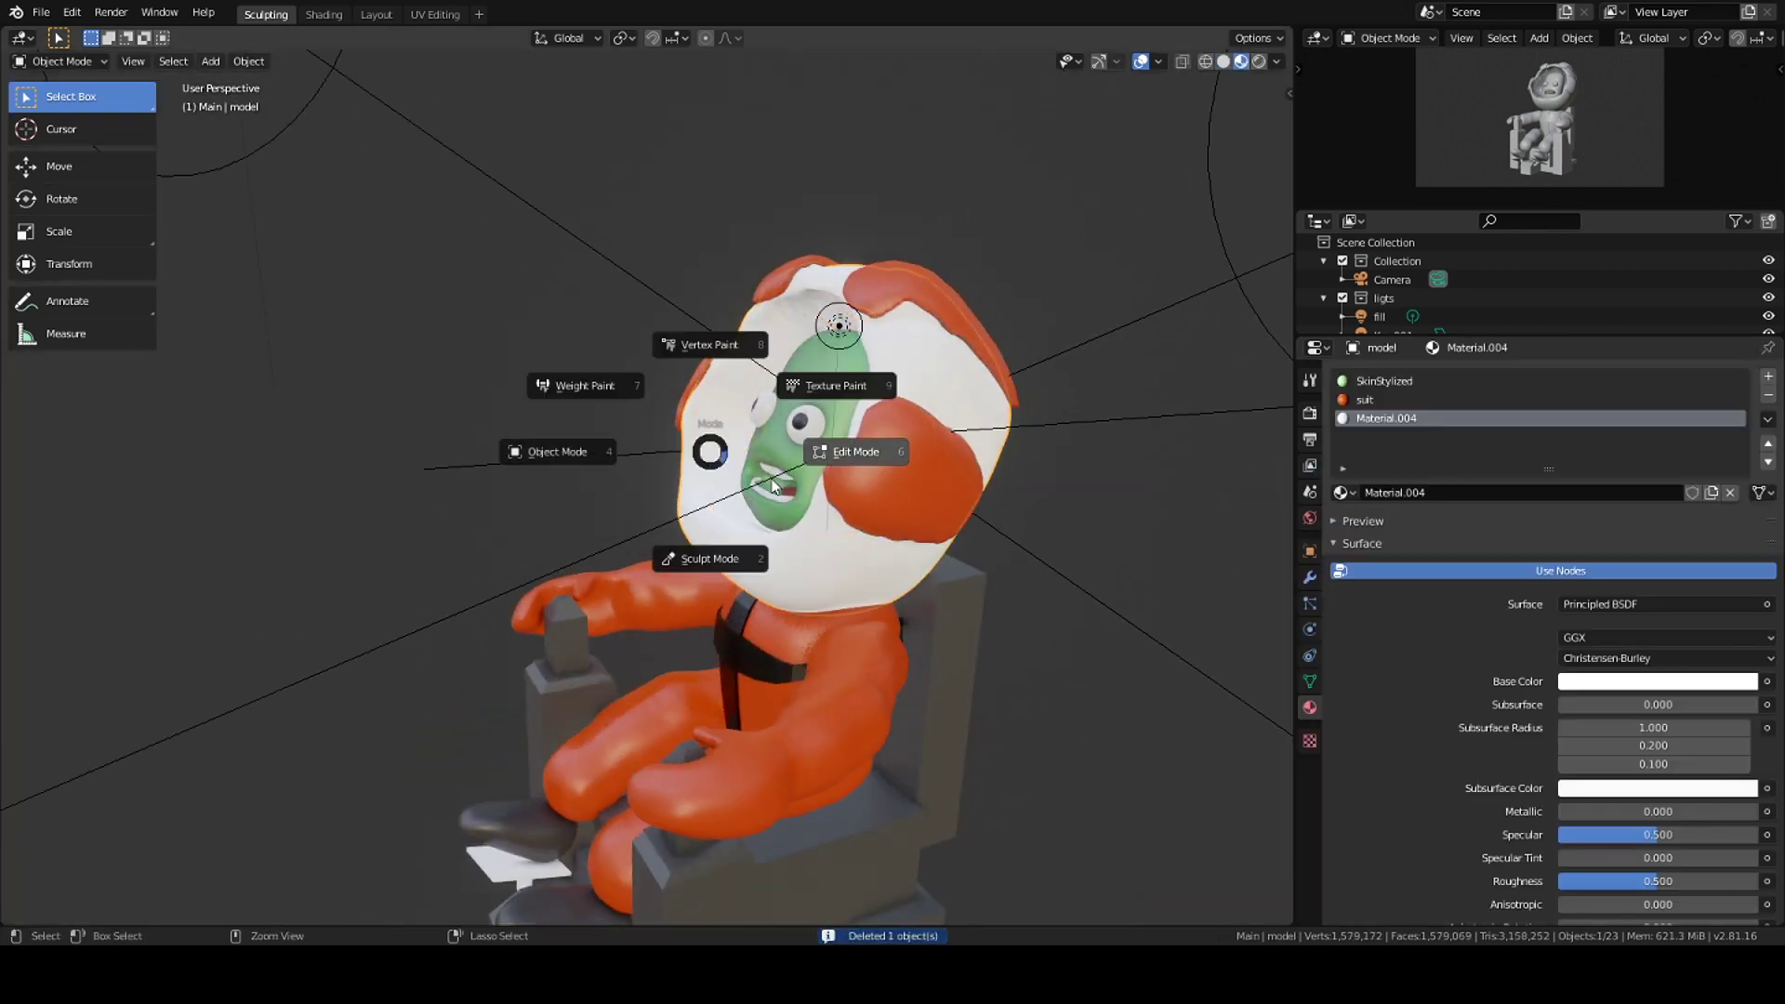
Step: Use the undo history to restore the deleted inner rim Mesh.001
click(844, 450)
middle_drag(849, 518, 764, 520)
middle_drag(917, 553, 924, 752)
mouse_move(958, 672)
middle_down()
mouse_move(930, 576)
mouse_move(883, 520)
middle_up()
key(ctrl+alt+z)
click(279, 284)
Step: Give the rim the existing black Hair material and return to a Solid front view
click(1342, 455)
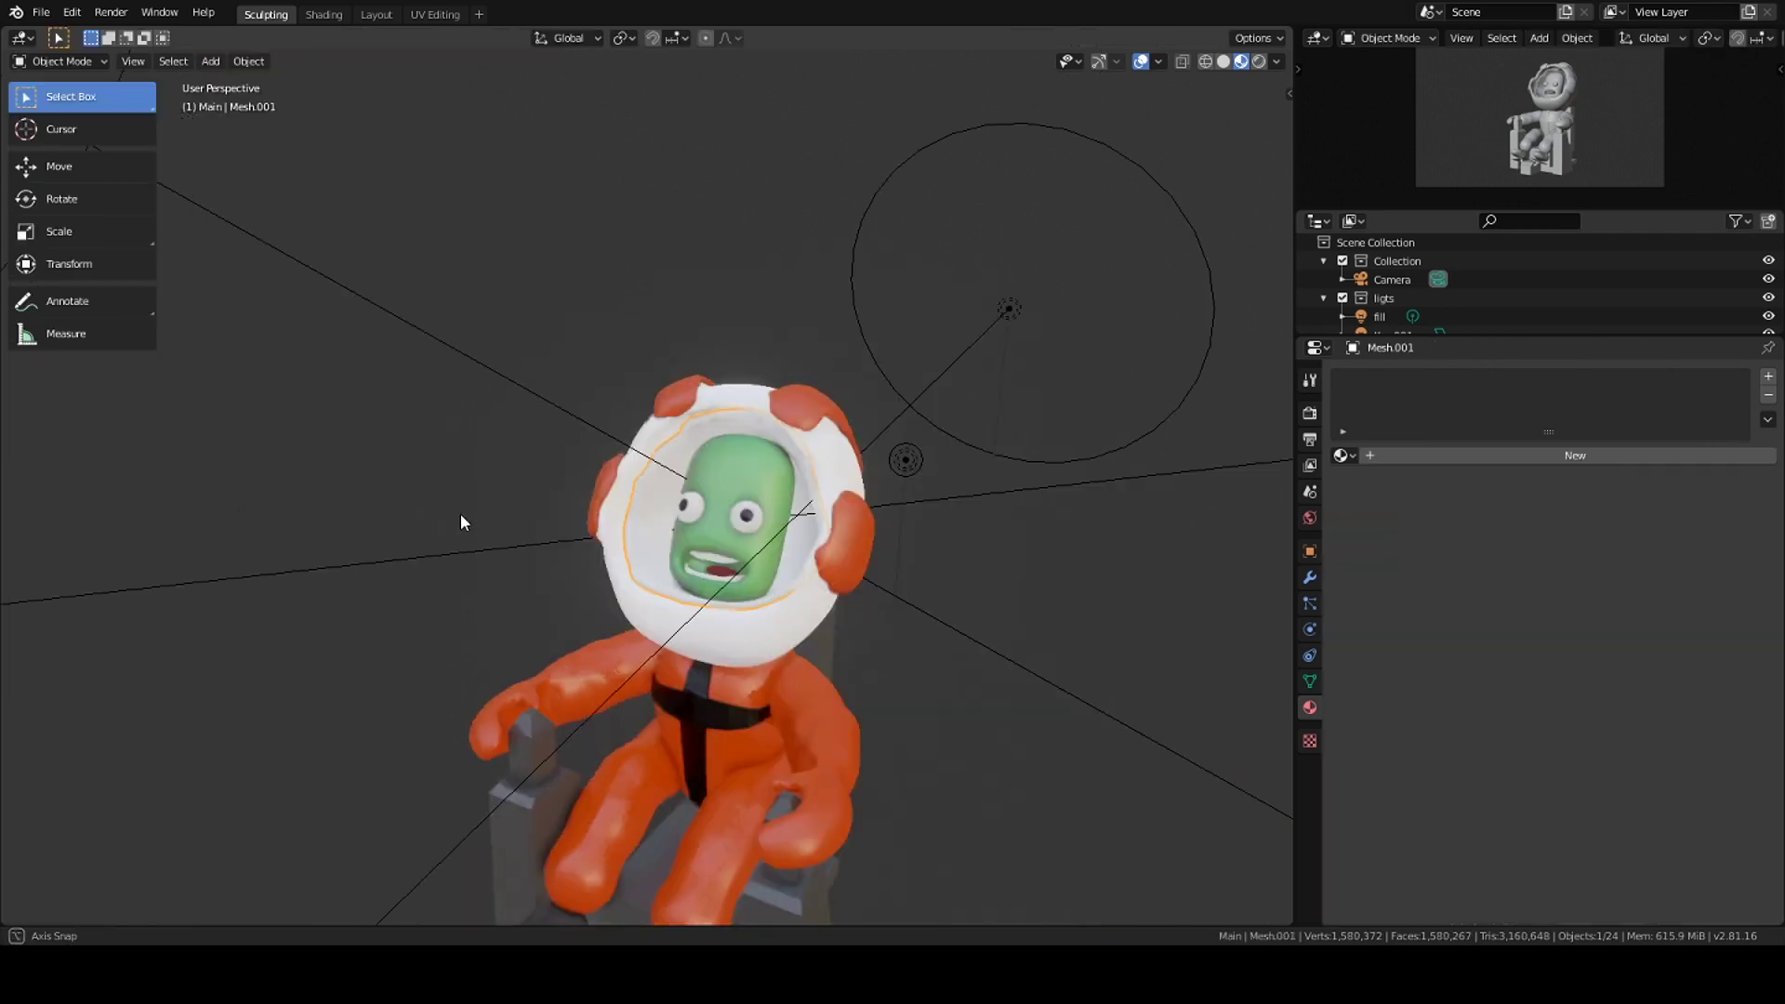
click(1394, 519)
key(KP_0)
click(1008, 563)
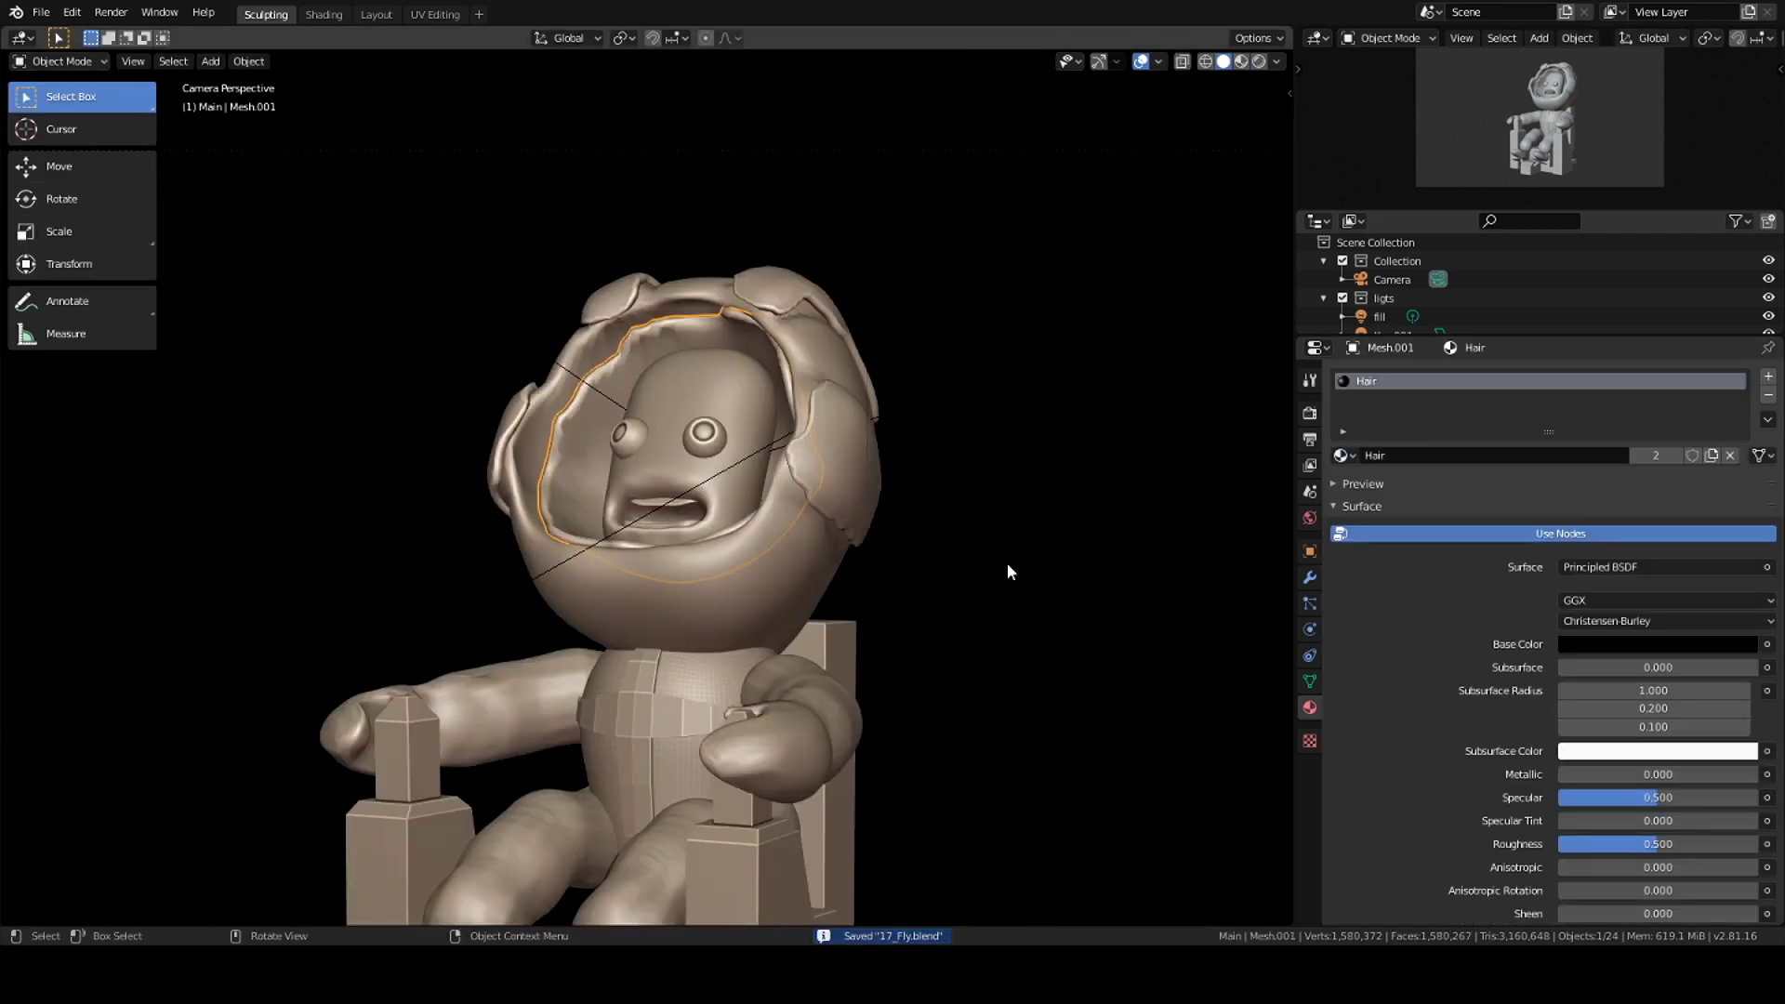
key(KP_1)
key(alt+a)
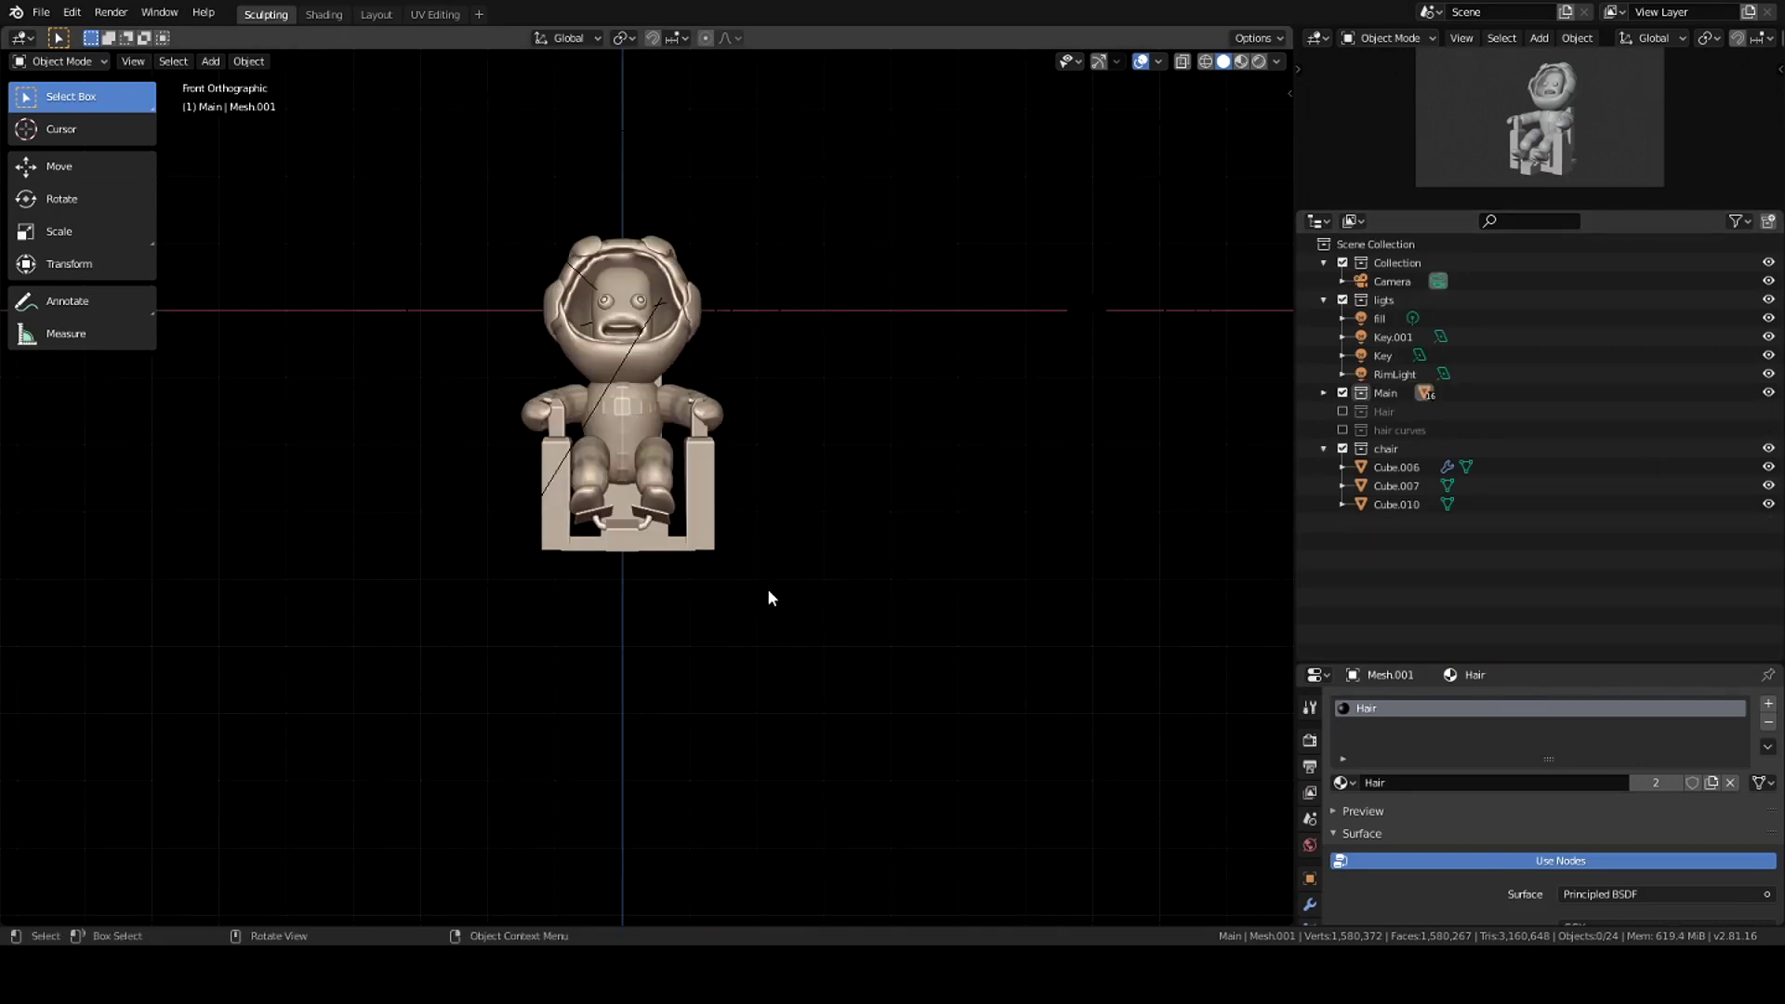
Step: Add a metaball below the chair and duplicate several copies to form a cloud
key(shift+a)
click(789, 645)
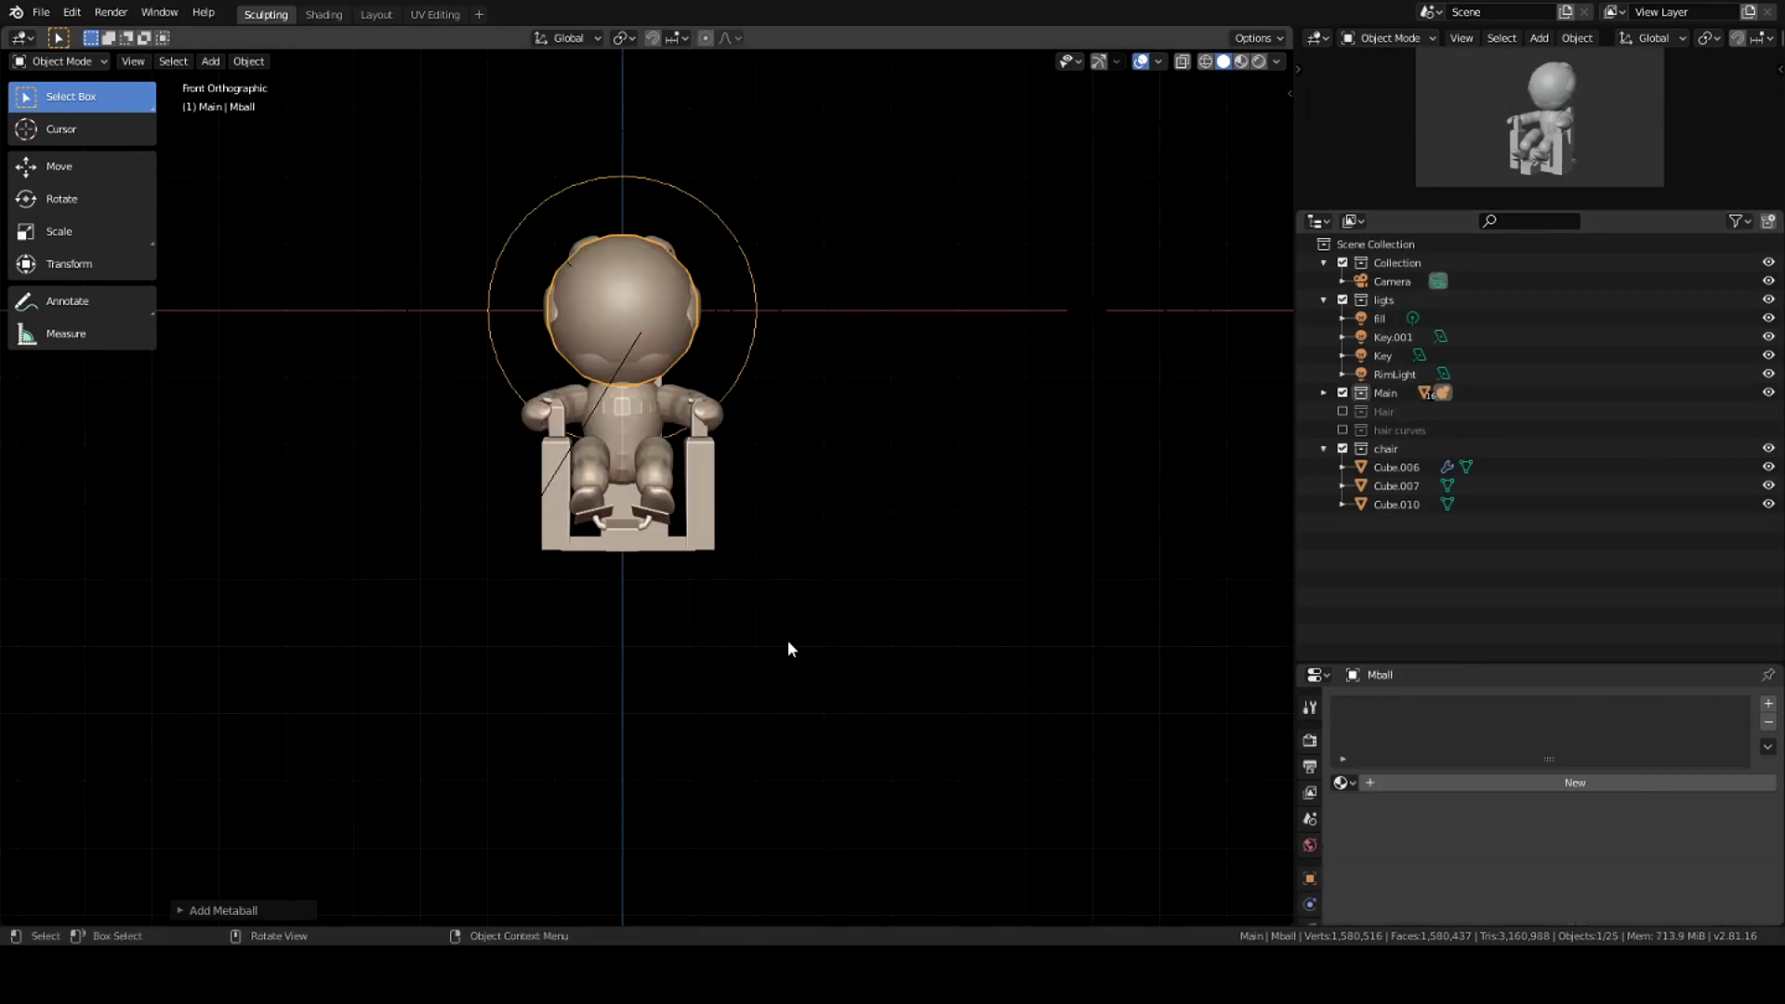
key(g)
key(shift+d)
middle_drag(598, 761, 644, 736)
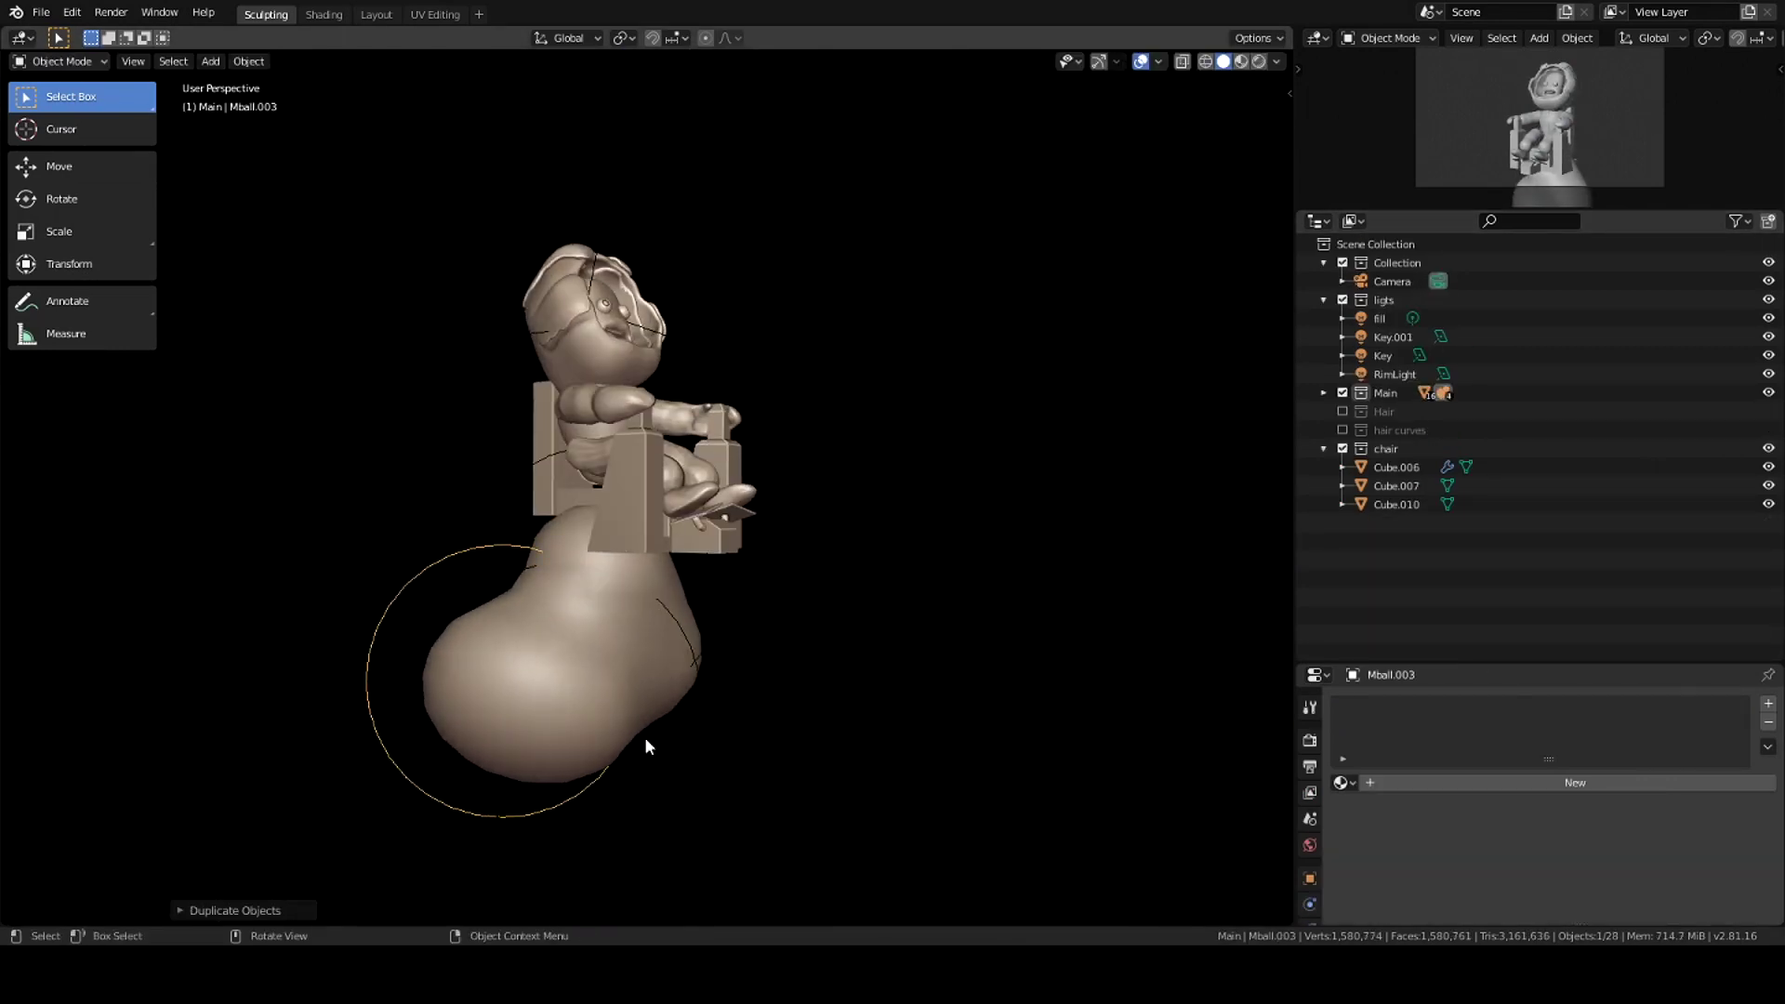
key(shift+d)
click(718, 657)
mouse_move(870, 657)
middle_down()
mouse_move(1018, 728)
mouse_move(1079, 684)
middle_up()
key(shift+d)
click(969, 737)
key(shift+d)
click(810, 834)
mouse_move(810, 834)
middle_down()
mouse_move(872, 823)
mouse_move(774, 720)
mouse_move(717, 449)
middle_up()
Step: Delete the extra metaball and give the cloud a new yellow material
key(Delete)
shift+click(885, 415)
key(z)
scroll(890, 550, up, 2)
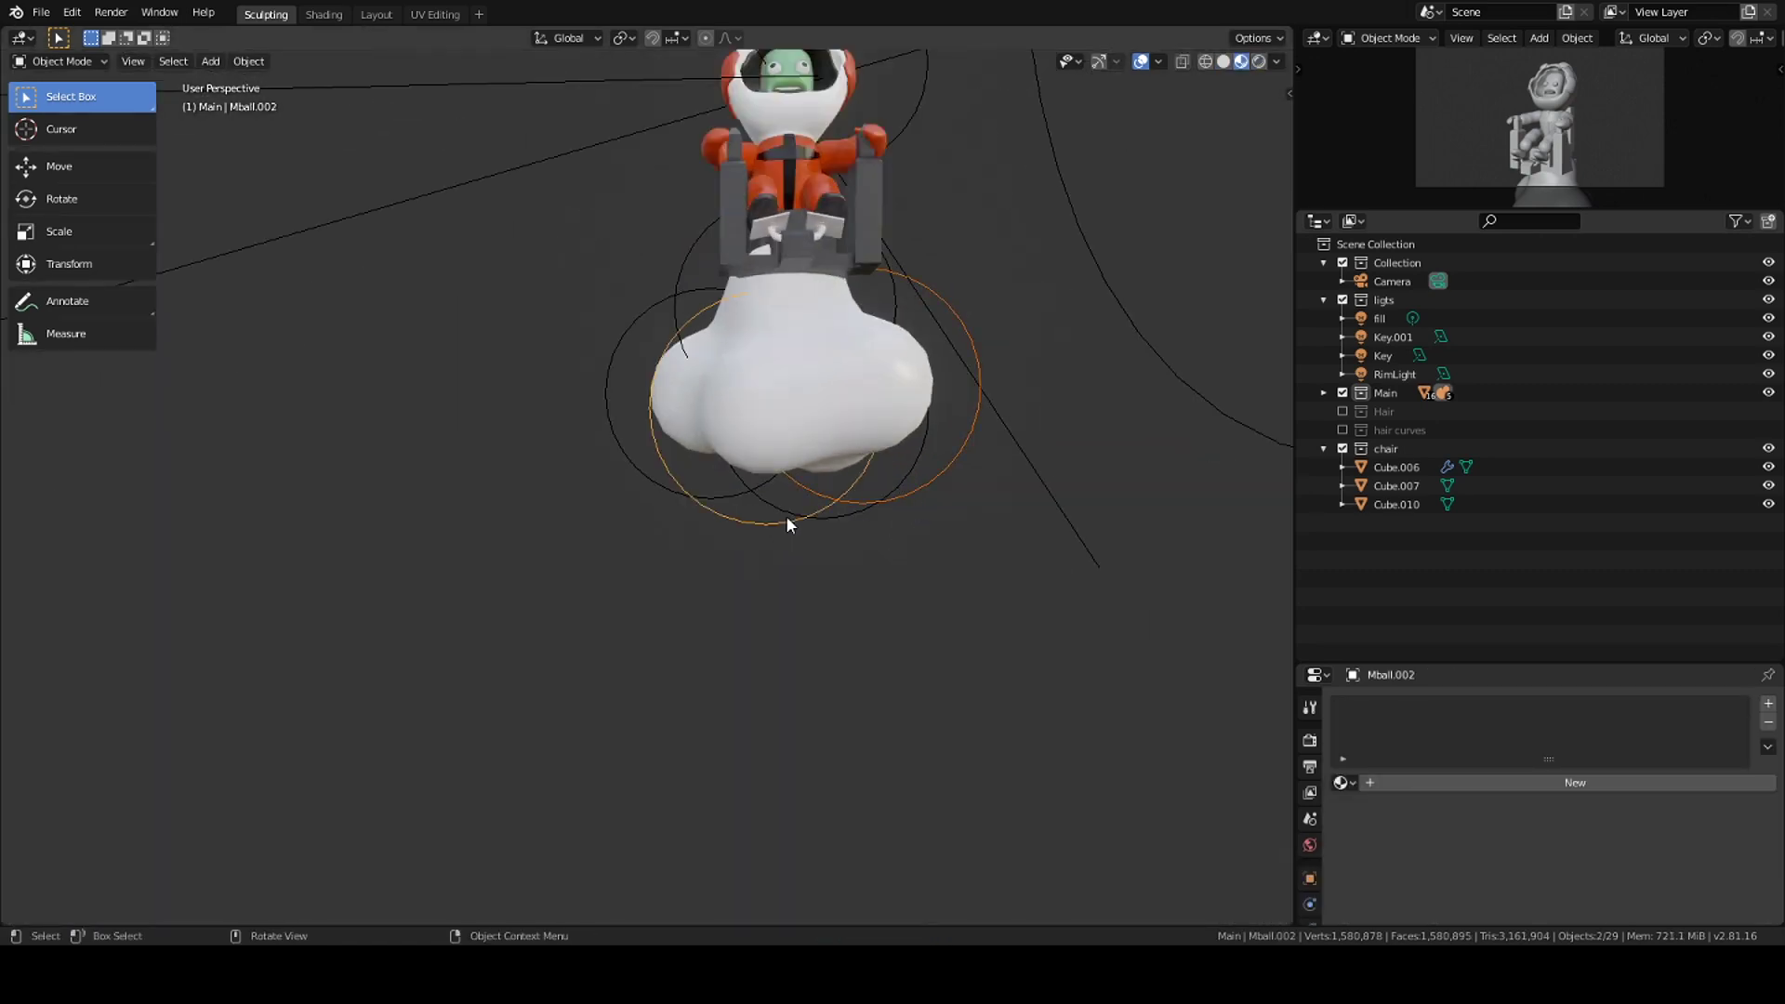
scroll(786, 516, up, 1)
click(1575, 782)
click(1657, 896)
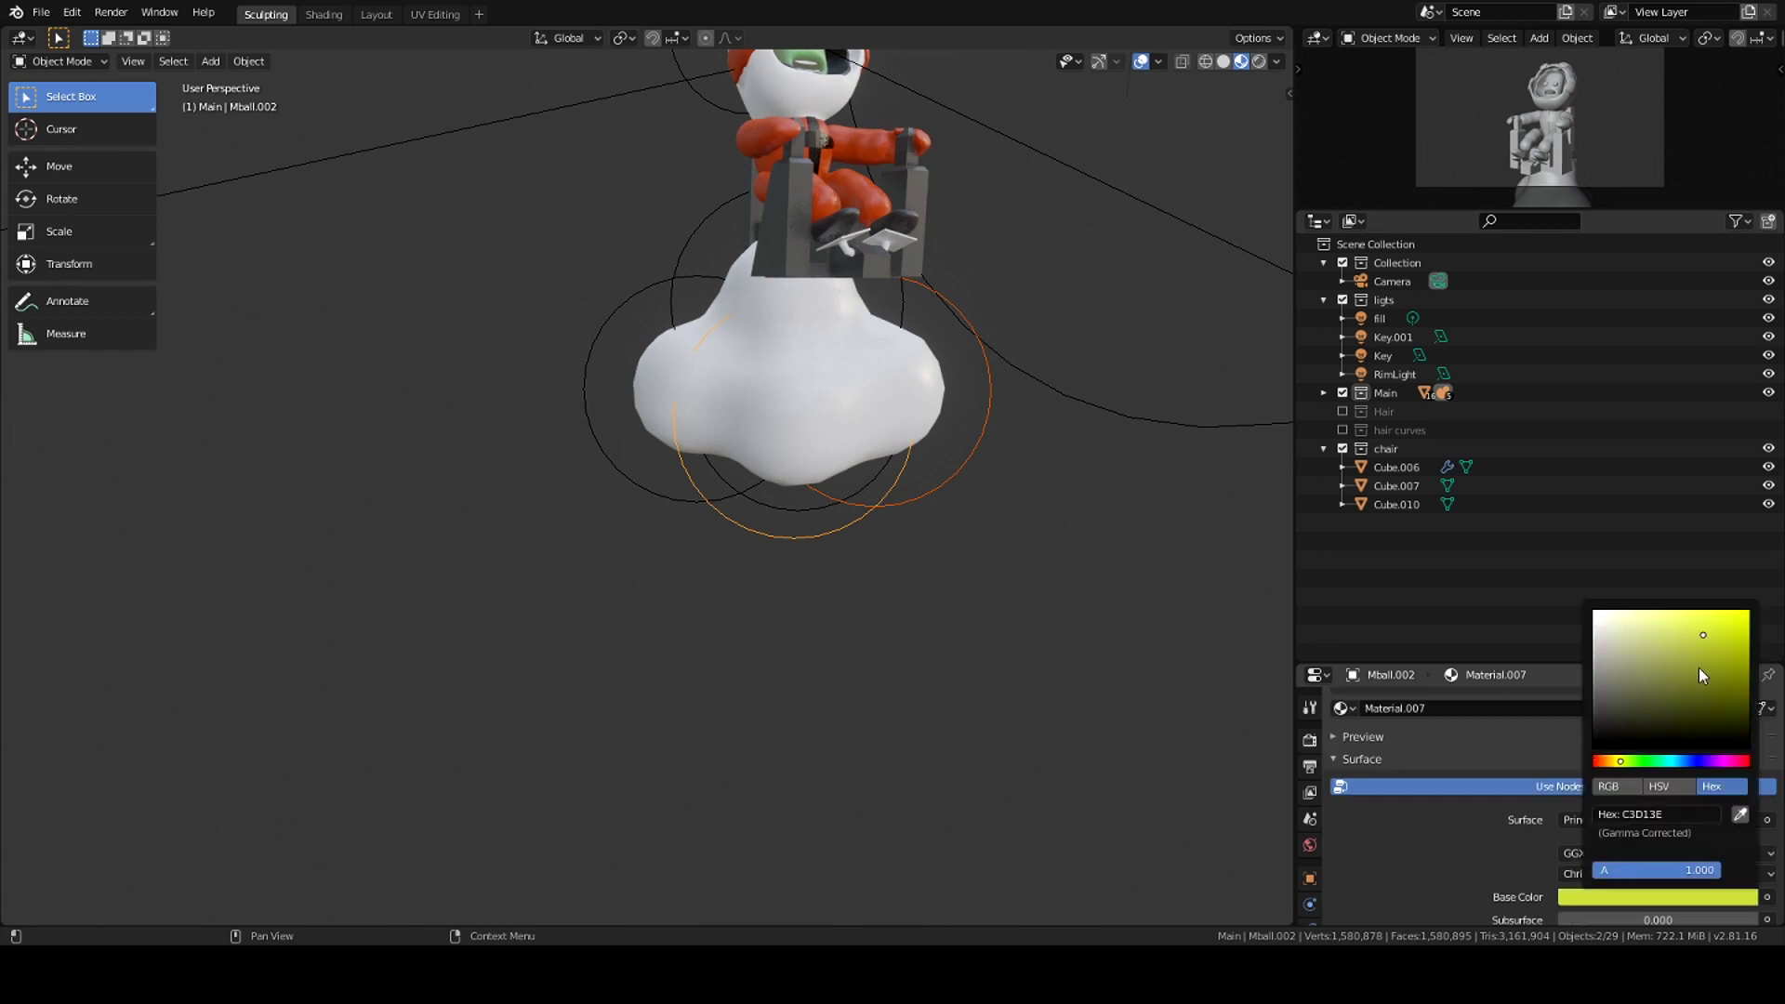
middle_drag(786, 495, 717, 569)
Step: Duplicate a few more metaballs into the cloud and box-select all of its balls
key(shift+d)
mouse_move(957, 570)
middle_down()
mouse_move(987, 544)
mouse_move(717, 394)
middle_up()
click(987, 544)
key(shift+d)
click(902, 558)
key(shift+d)
drag(775, 313, 1132, 642)
Step: Convert the metaballs into one mesh, Mball.011, with a new yellow-green Material.008
key(alt+c)
click(1115, 686)
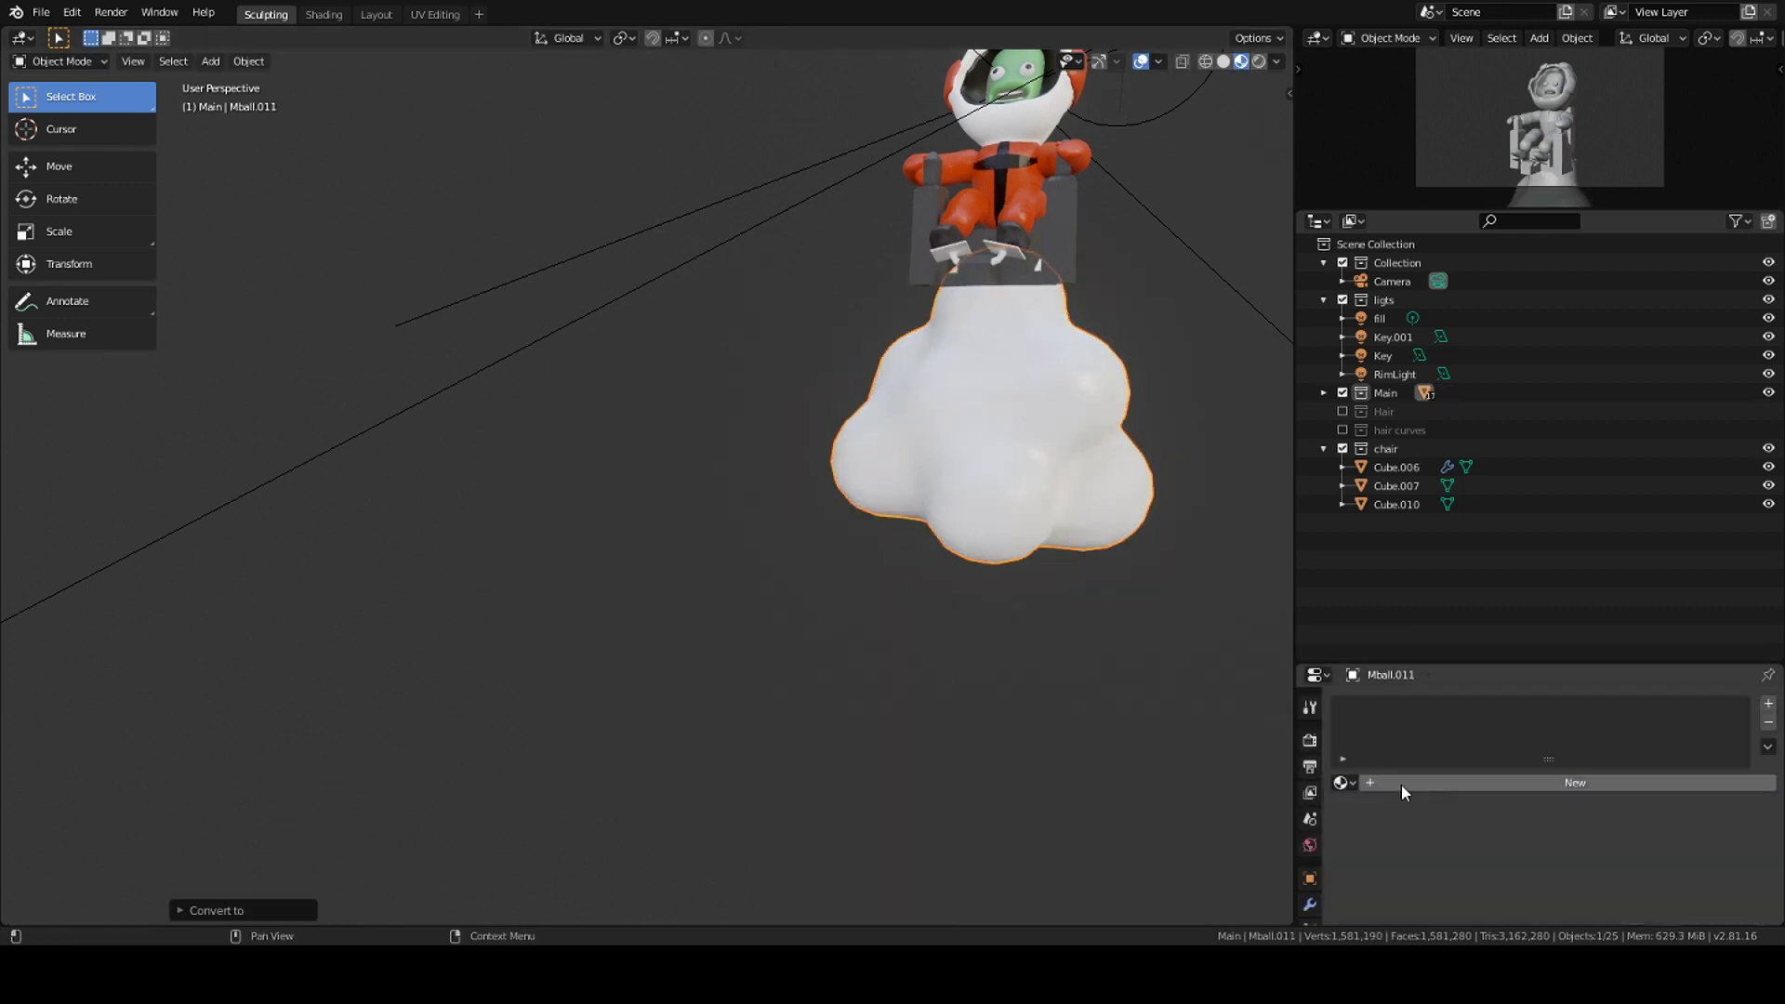
scroll(1534, 838, down, 3)
click(1657, 859)
drag(1636, 669, 1706, 614)
middle_drag(1257, 632, 1075, 656)
click(1075, 656)
key(shift+a)
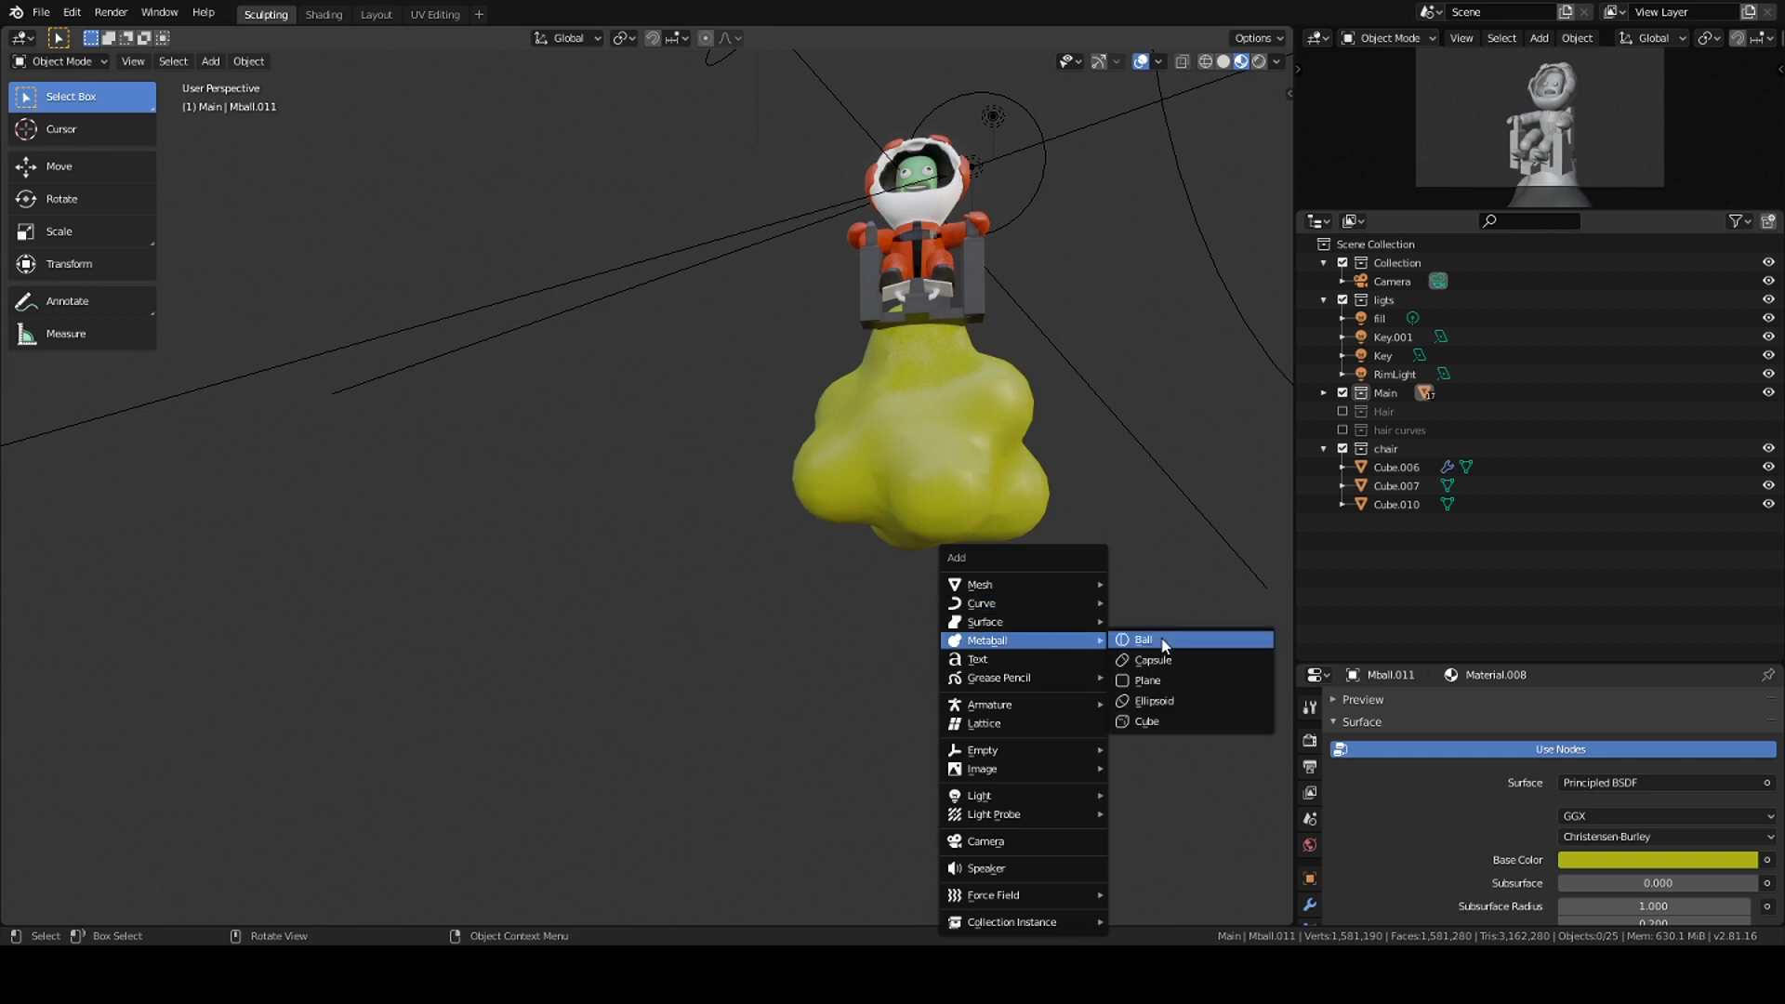
Step: Add a metaball ball and place it below the yellow blob in front view
click(1142, 640)
key(KP_1)
key(g)
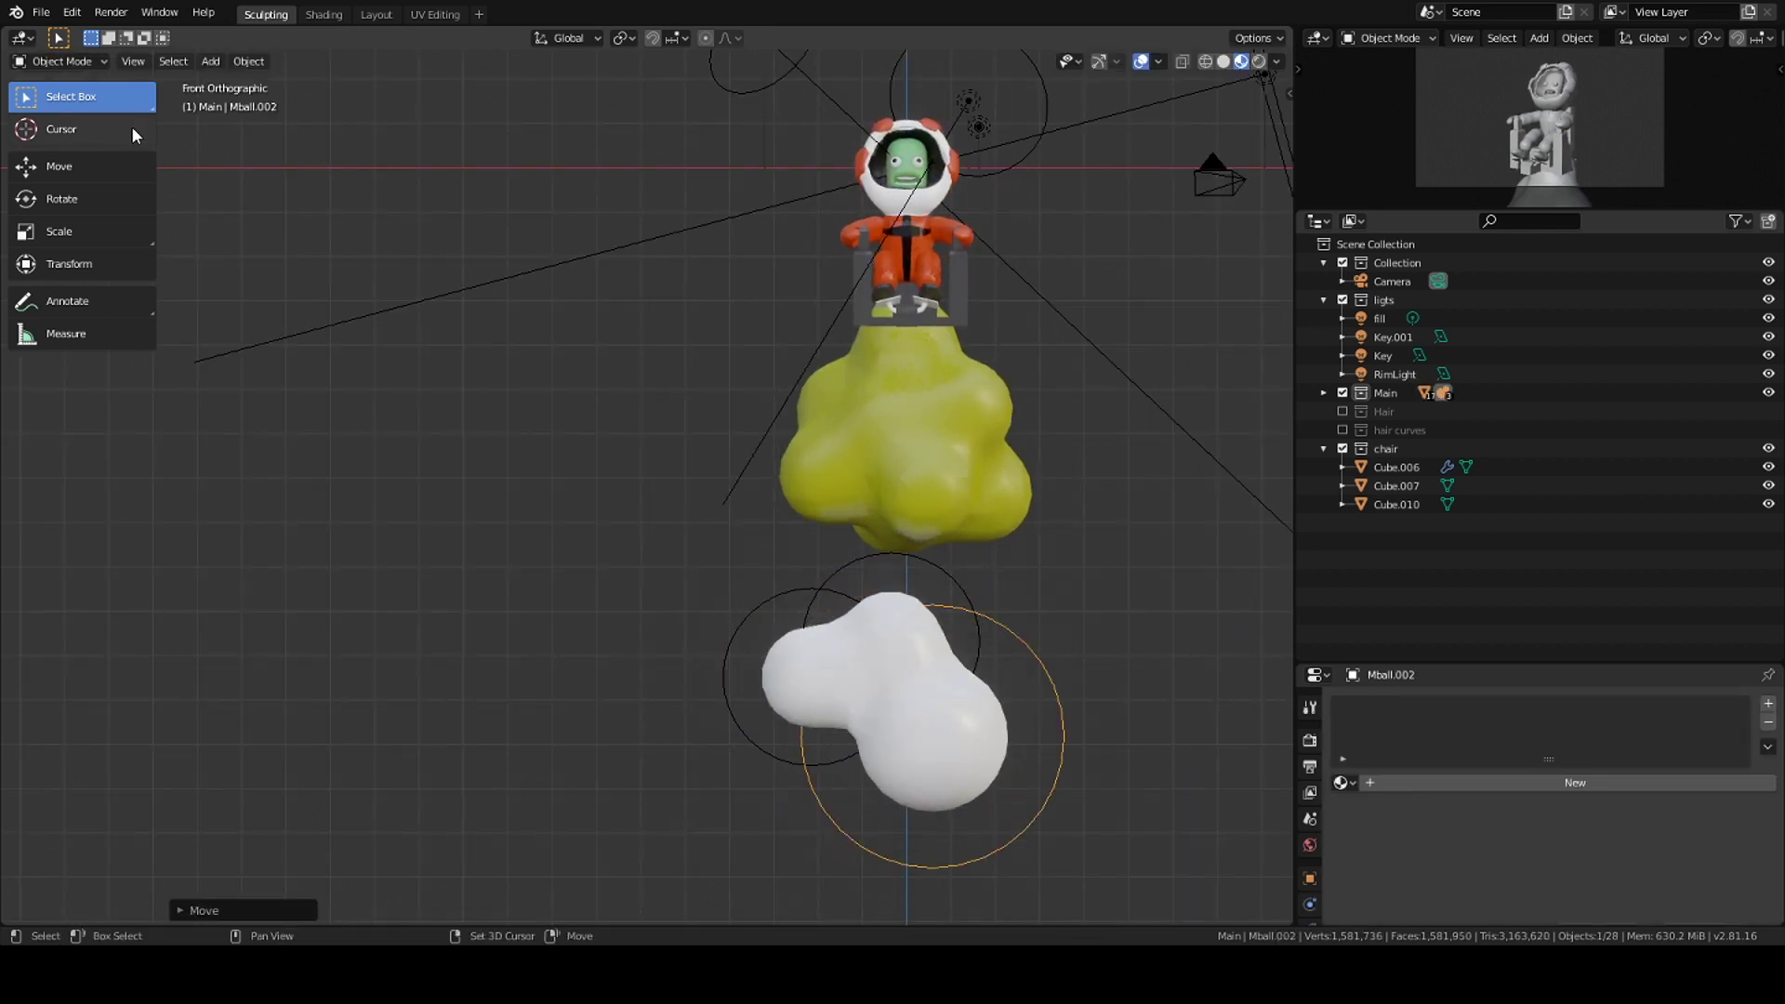
click(402, 375)
Step: Duplicate the ball to start a cluster beside the first one
key(shift+d)
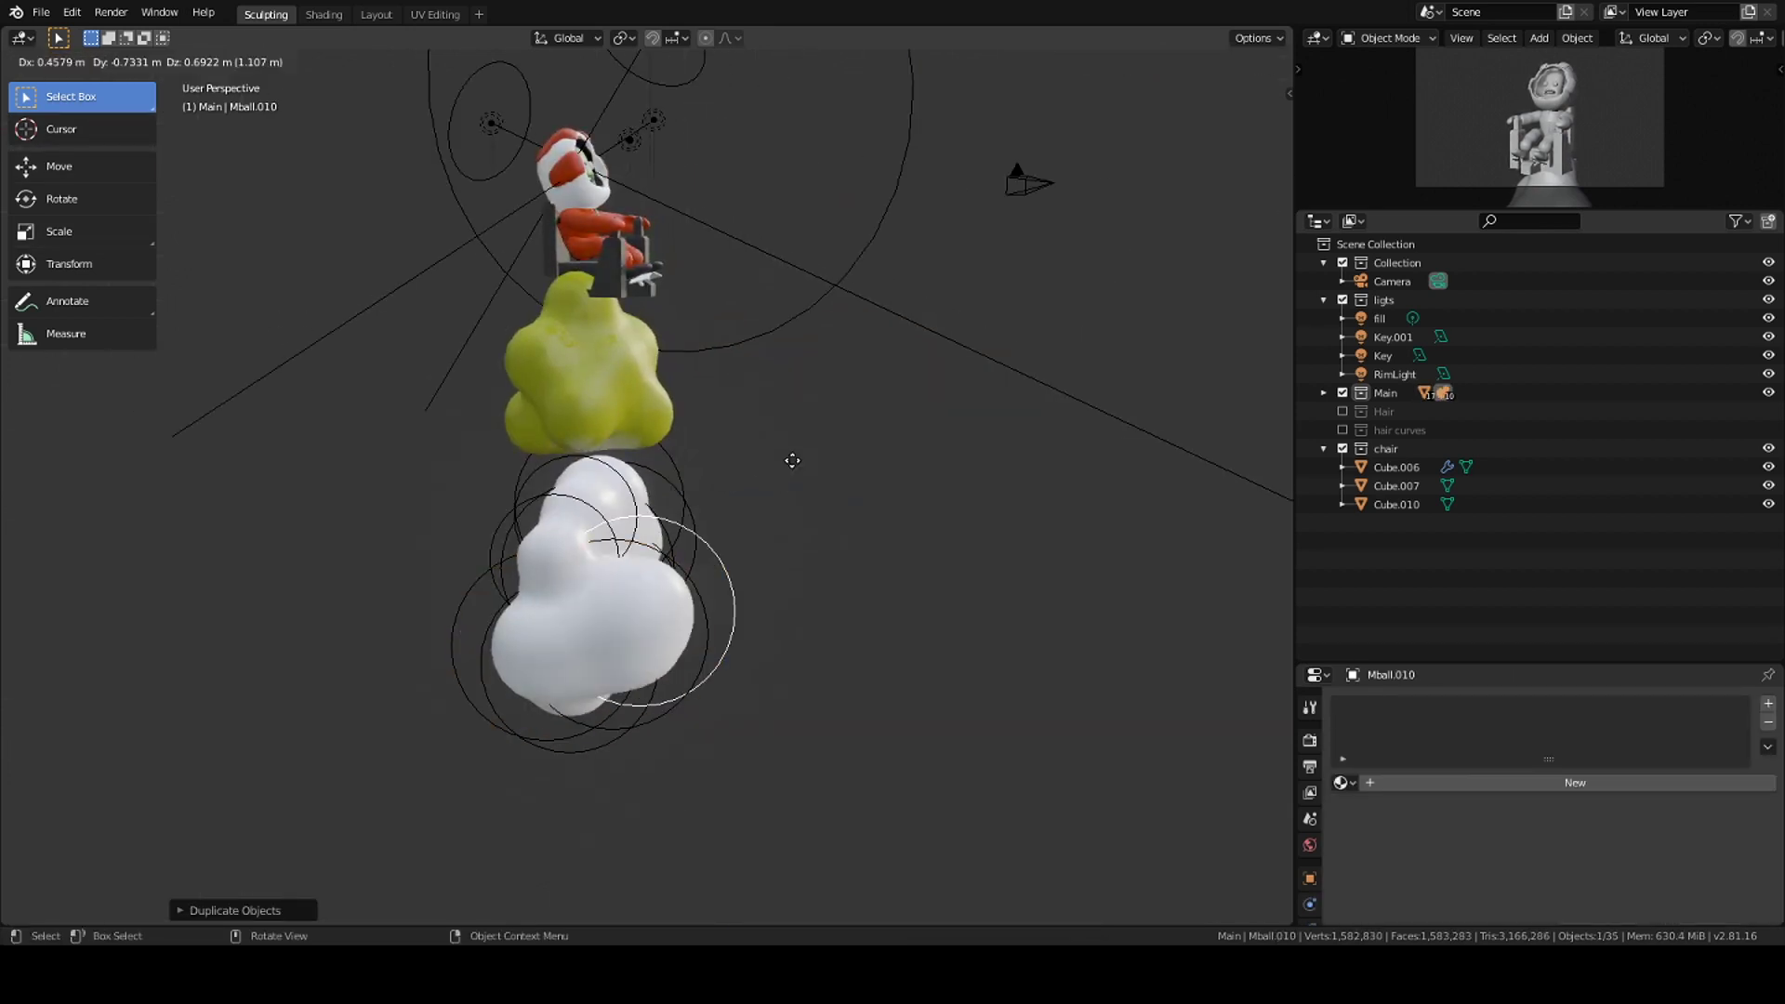
middle_drag(777, 478, 651, 502)
mouse_move(1008, 666)
middle_down()
mouse_move(924, 605)
mouse_move(1158, 485)
middle_up()
click(1114, 555)
key(shift+d)
click(1069, 465)
Step: Add several more duplicate balls to extend the cloud
key(shift+d)
click(927, 607)
key(KP_1)
key(shift+d)
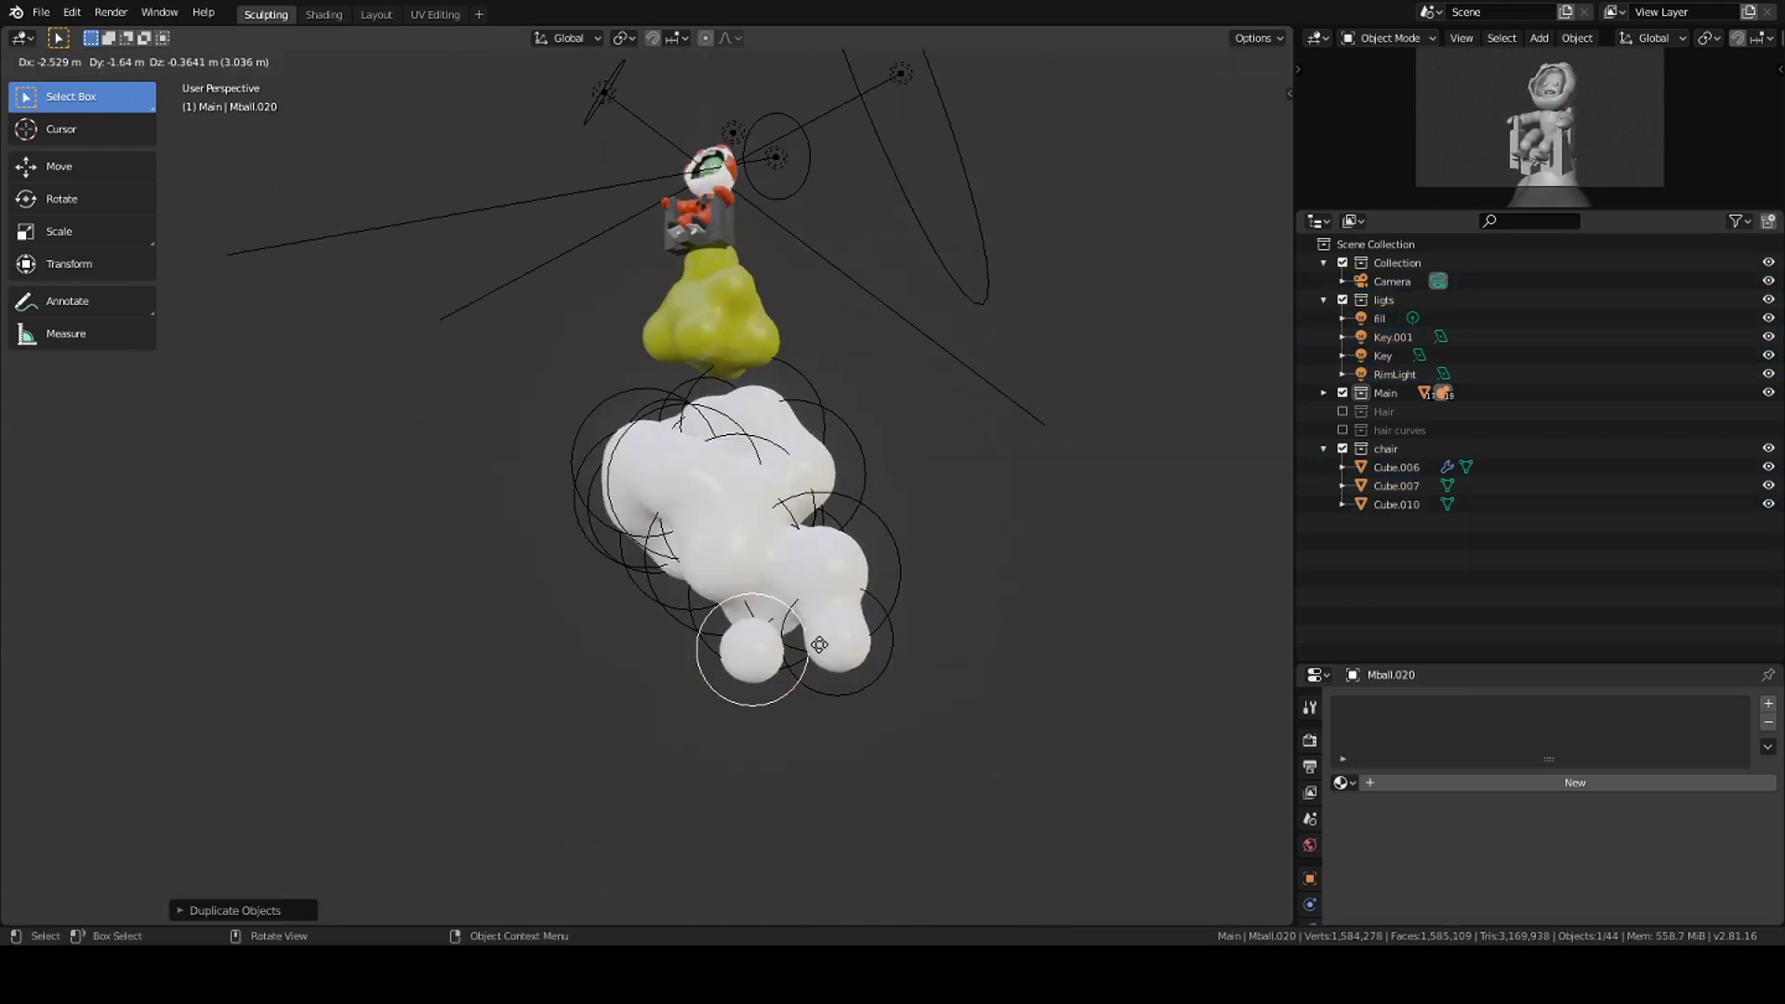
click(832, 637)
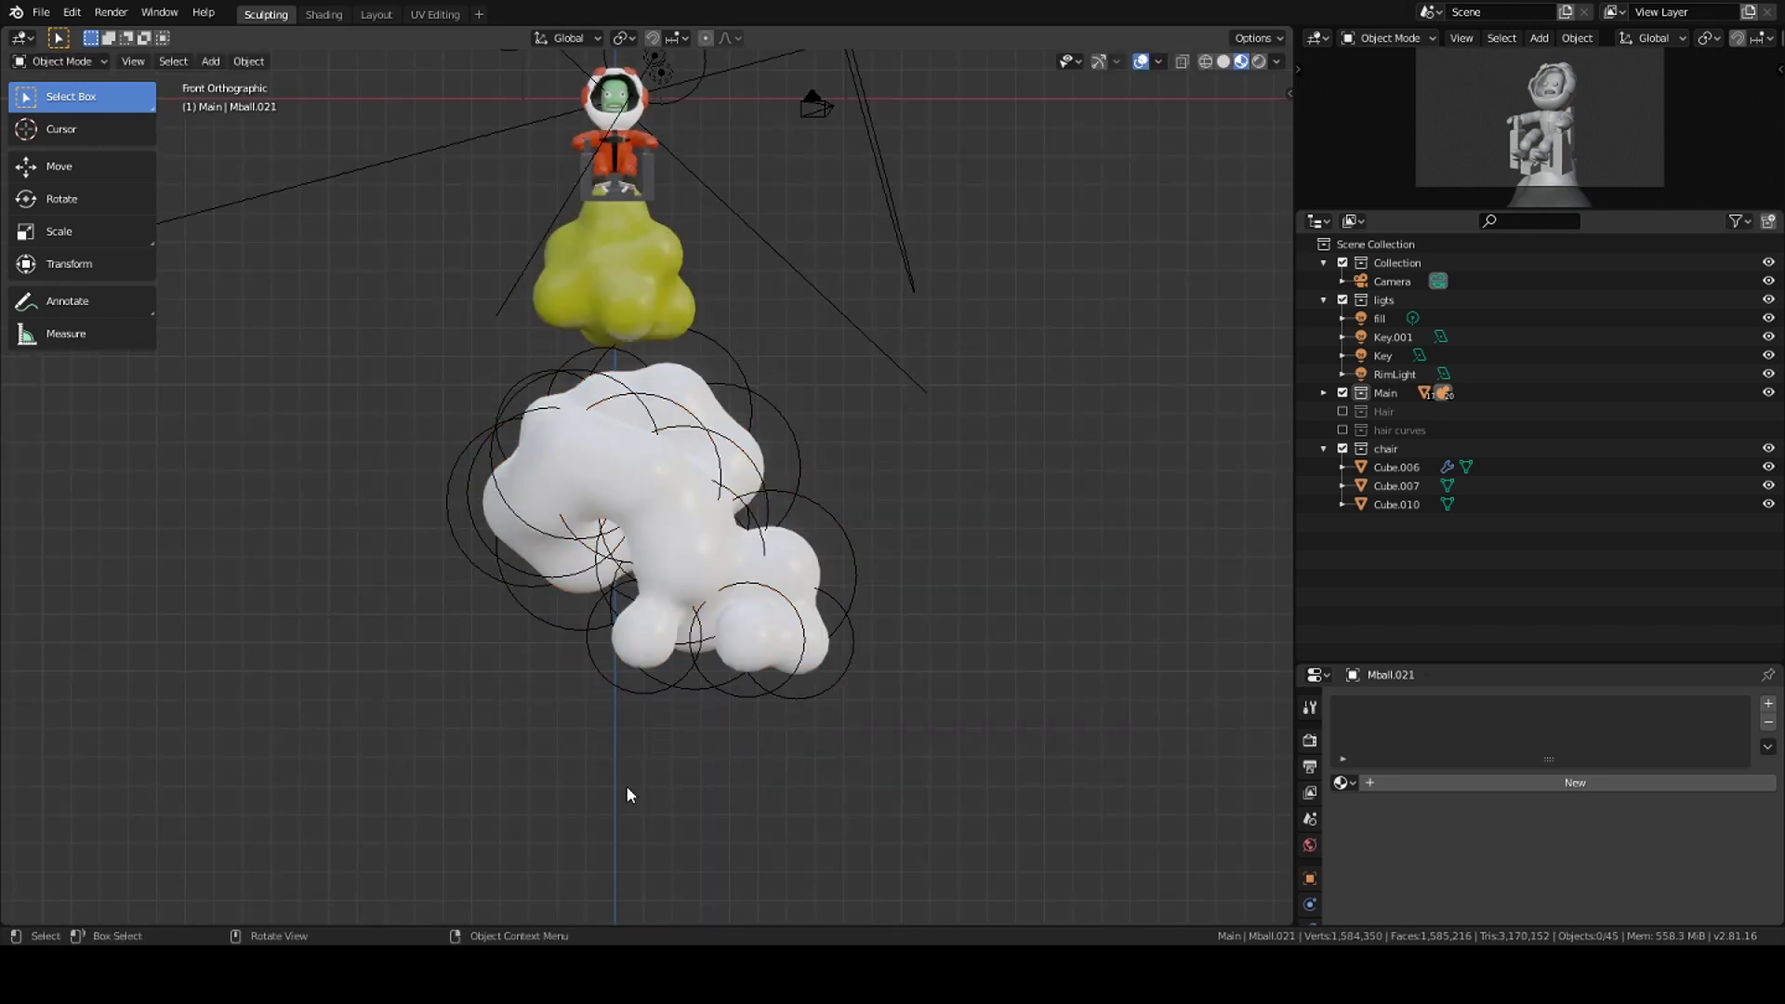
Step: Delete a stray small ball and slide the lower-left cluster horizontally into place
key(shift+d)
click(596, 727)
key(Delete)
drag(255, 620, 519, 776)
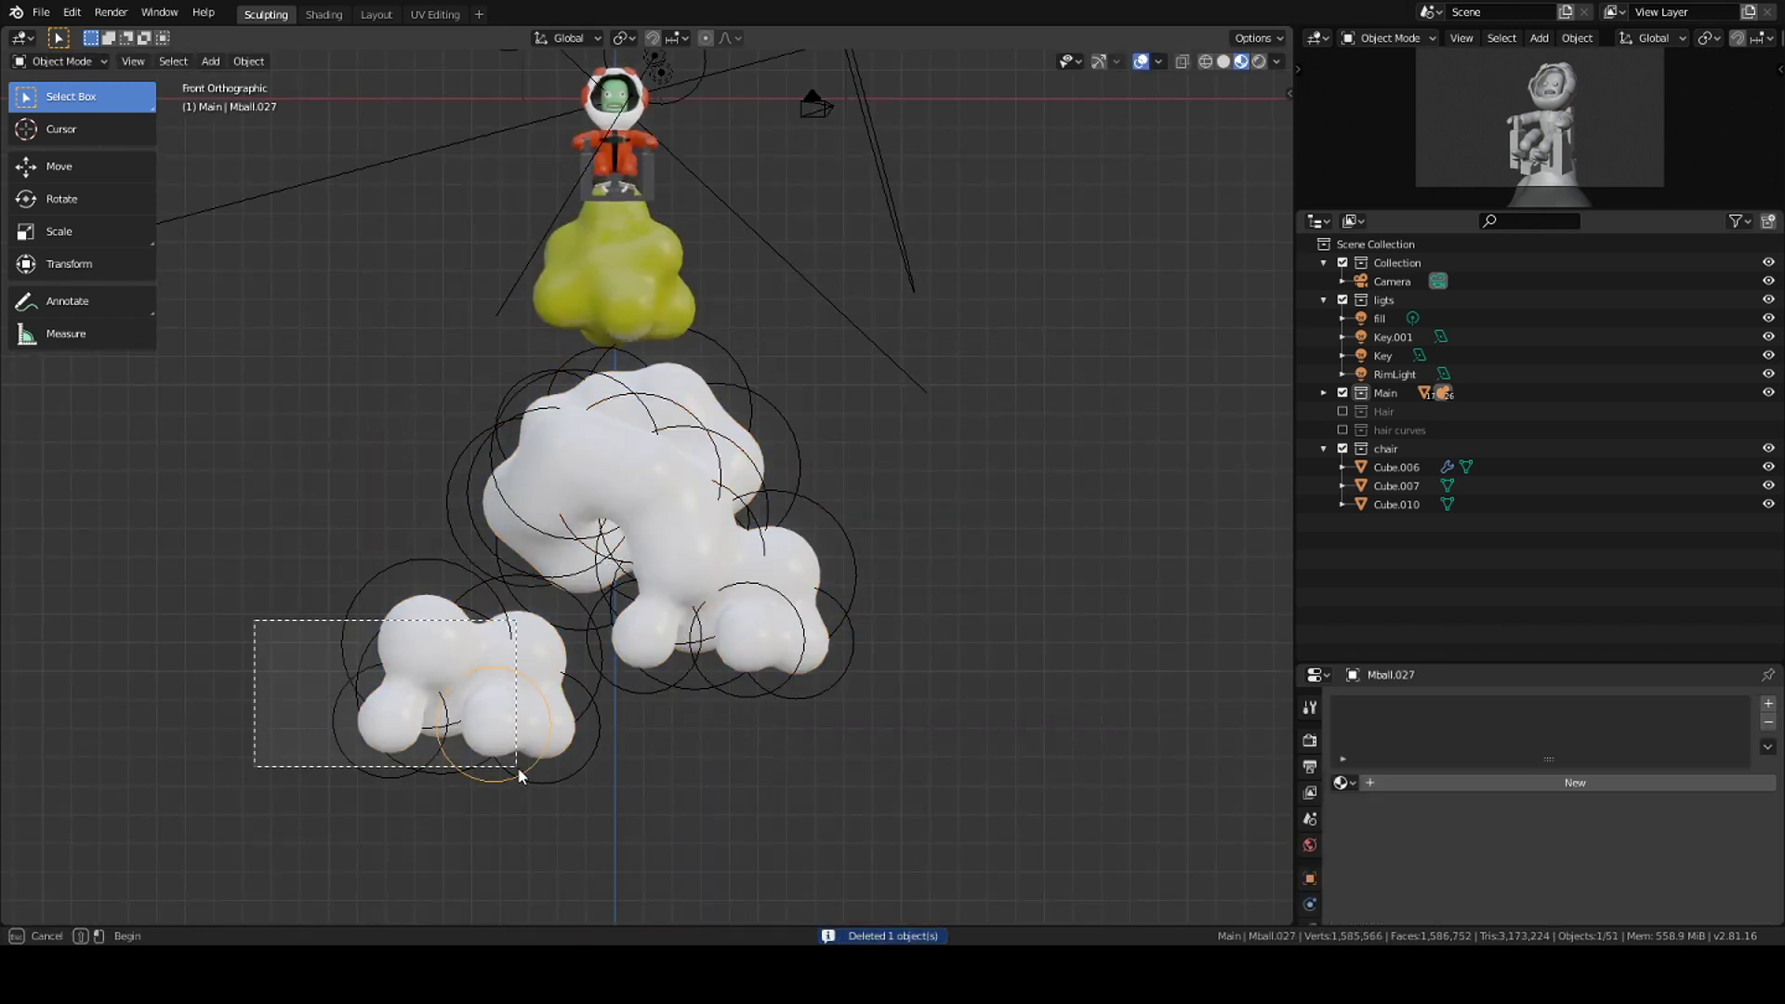
key(g)
key(x)
click(410, 399)
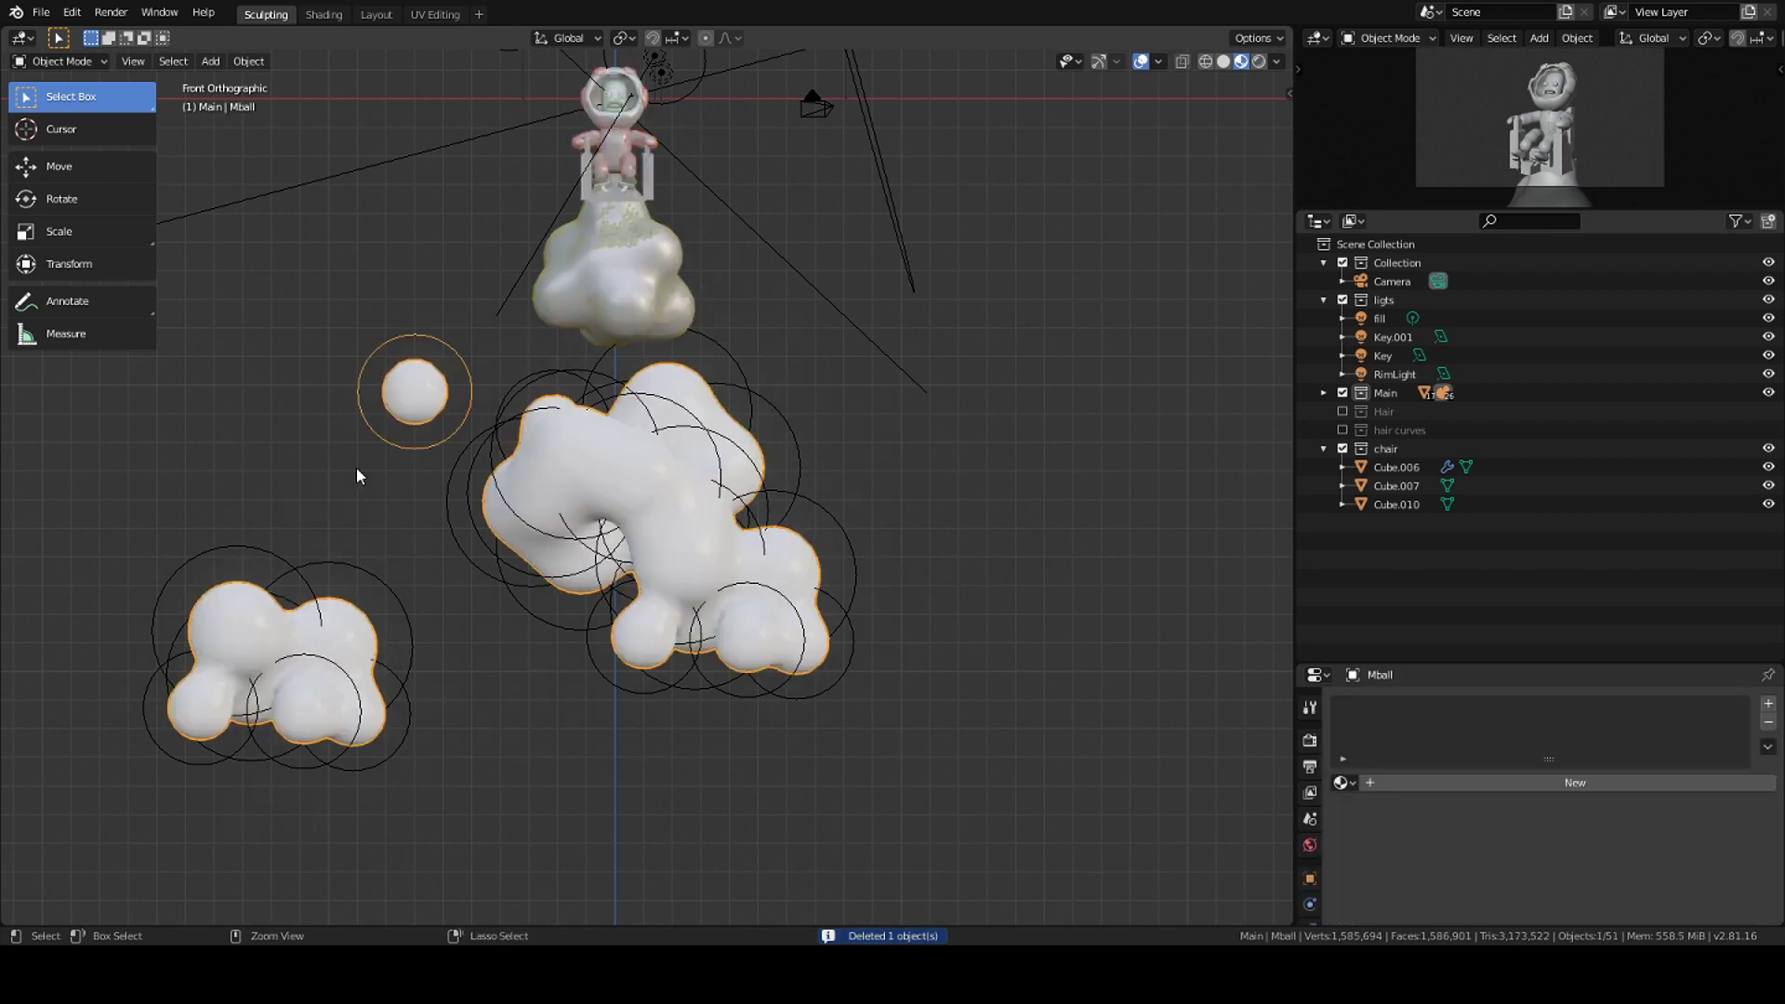
Step: Duplicate the lower-left cluster into the main cloud
key(shift+d)
click(783, 796)
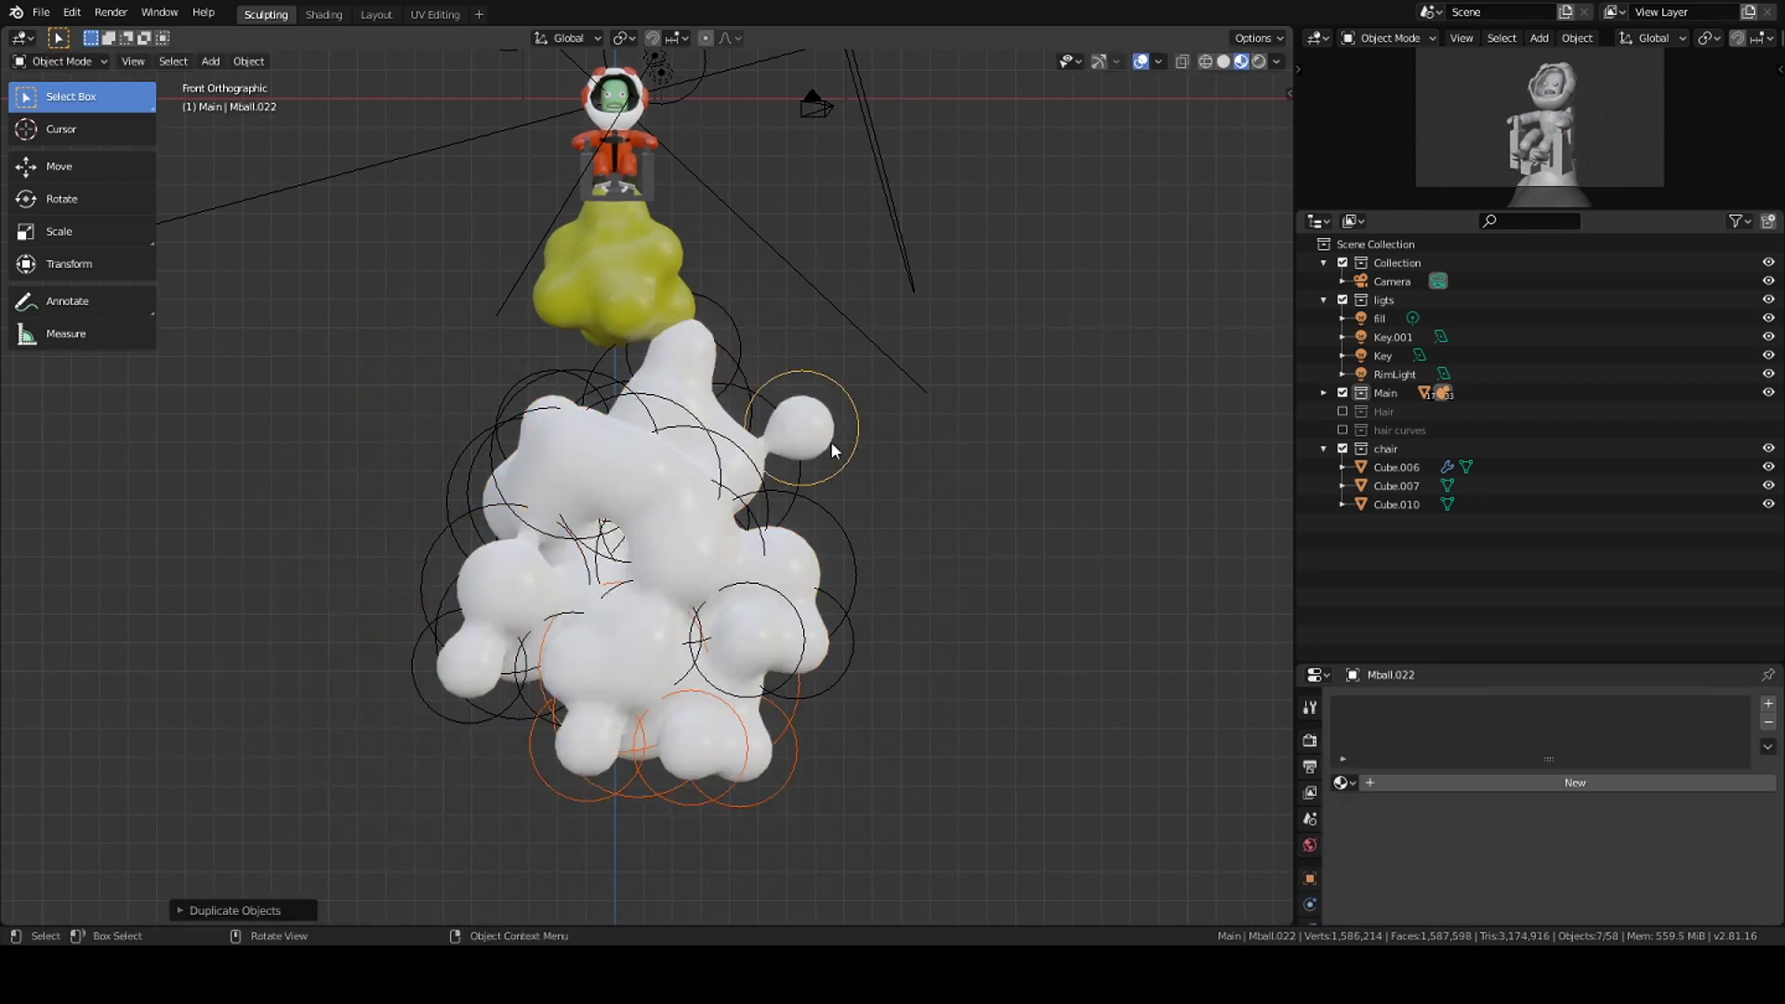
scroll(855, 671, up, 10)
scroll(845, 582, down, 10)
middle_drag(844, 582, 889, 806)
Step: Copy a group of balls as a right-hand cluster and move it into the main cloud
drag(437, 610, 751, 730)
key(shift+d)
click(1091, 353)
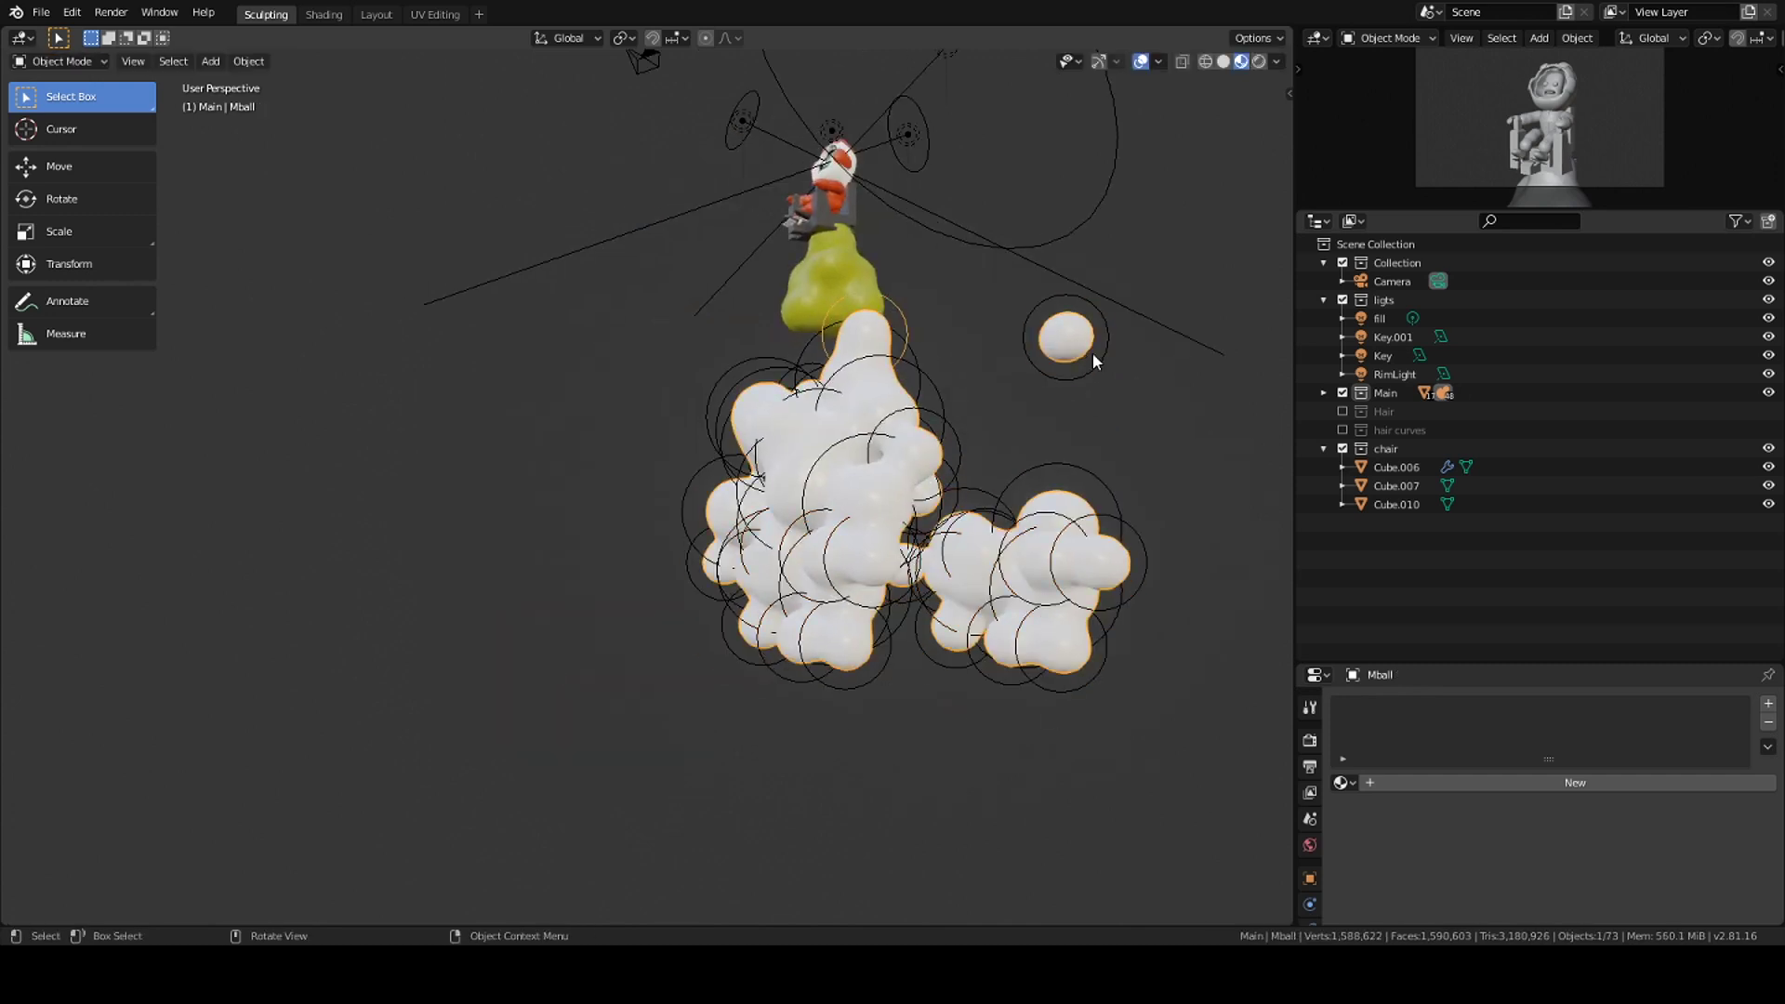
key(Delete)
shift+middle_drag(1091, 472, 843, 546)
drag(844, 553, 969, 530)
key(g)
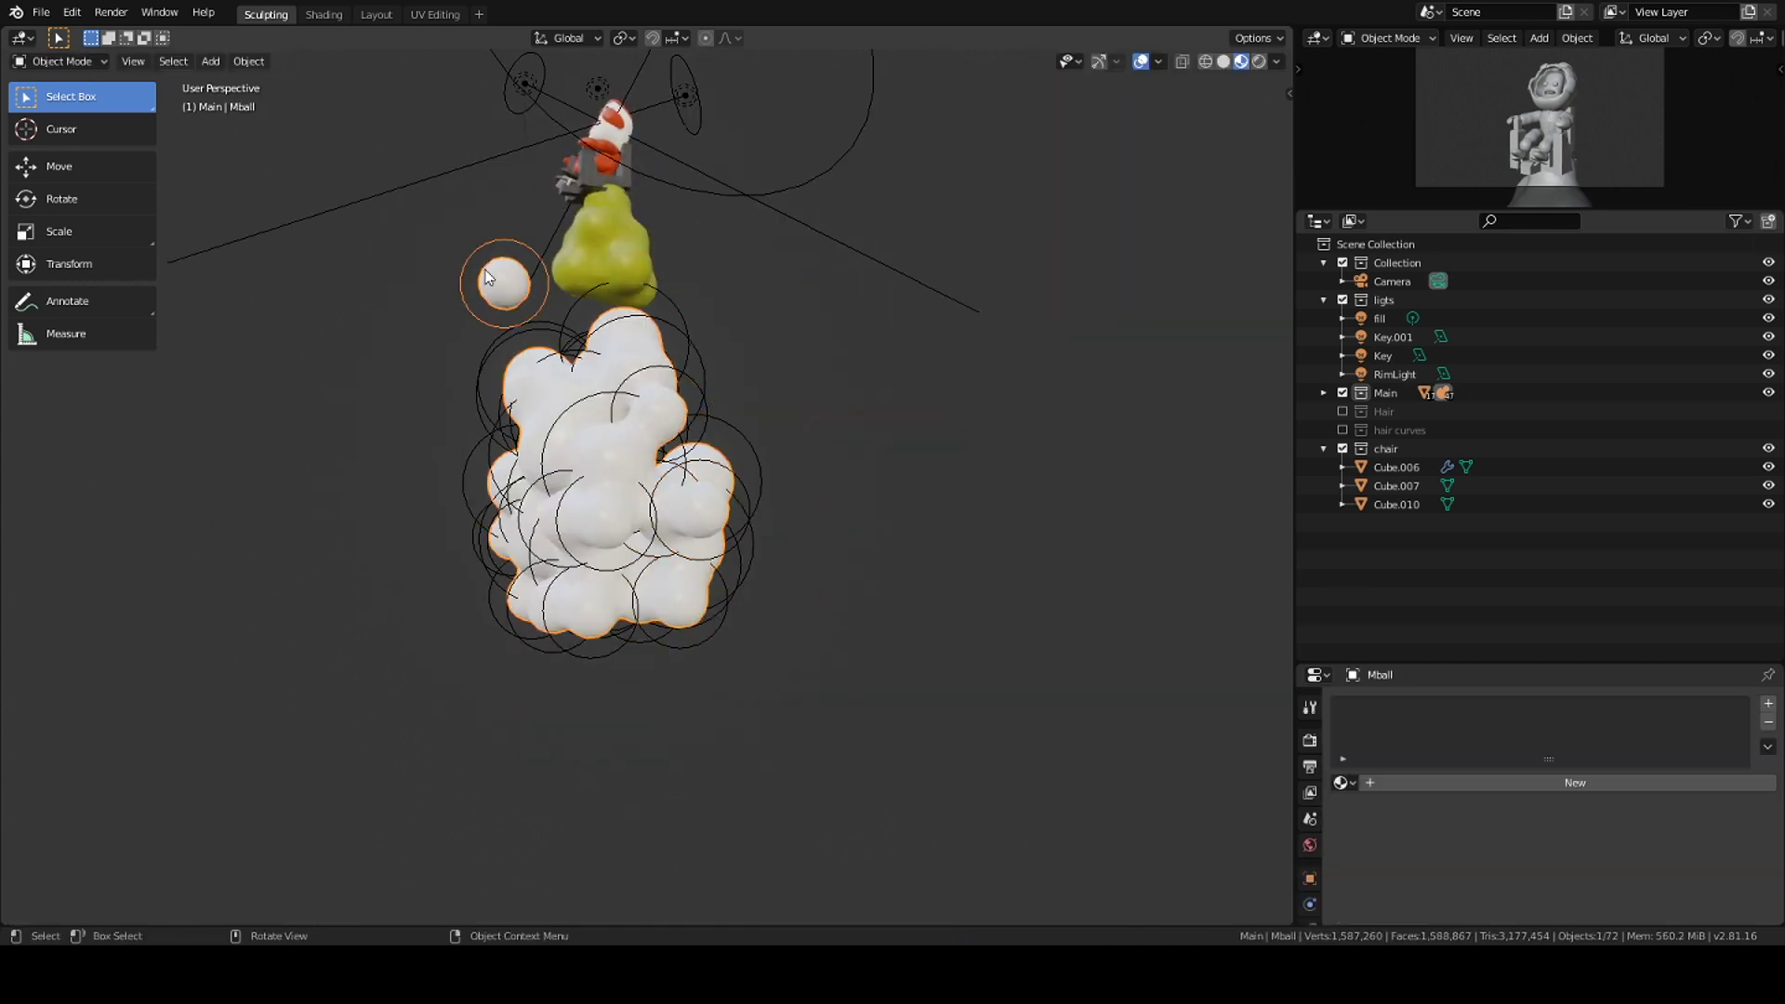
click(657, 403)
Step: Reposition a single cloud ball while checking through the scene camera
scroll(781, 598, down, 2)
mouse_move(781, 598)
middle_down()
mouse_move(734, 600)
mouse_move(651, 465)
middle_up()
key(KP_0)
scroll(651, 465, up, 3)
click(490, 685)
key(g)
click(572, 575)
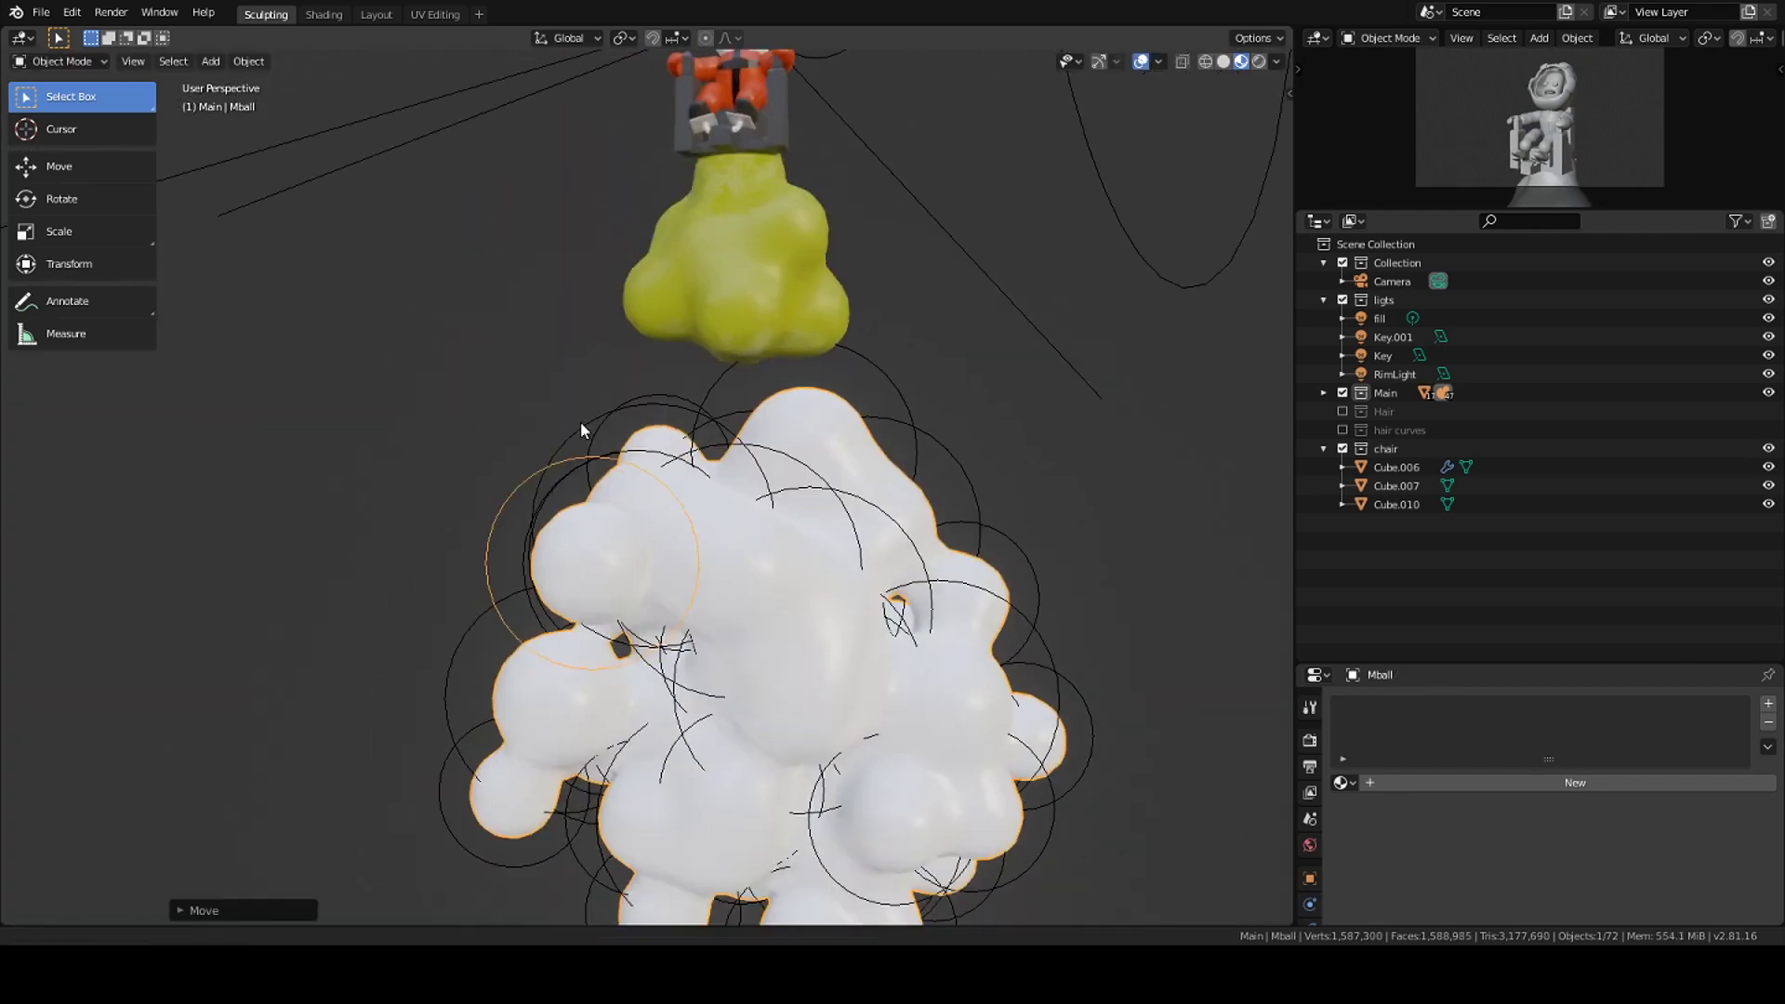
Step: Scale a cloud ball to about double size and check the camera framing
middle_drag(571, 574, 805, 765)
scroll(805, 766, down, 2)
key(s)
middle_drag(723, 663, 725, 666)
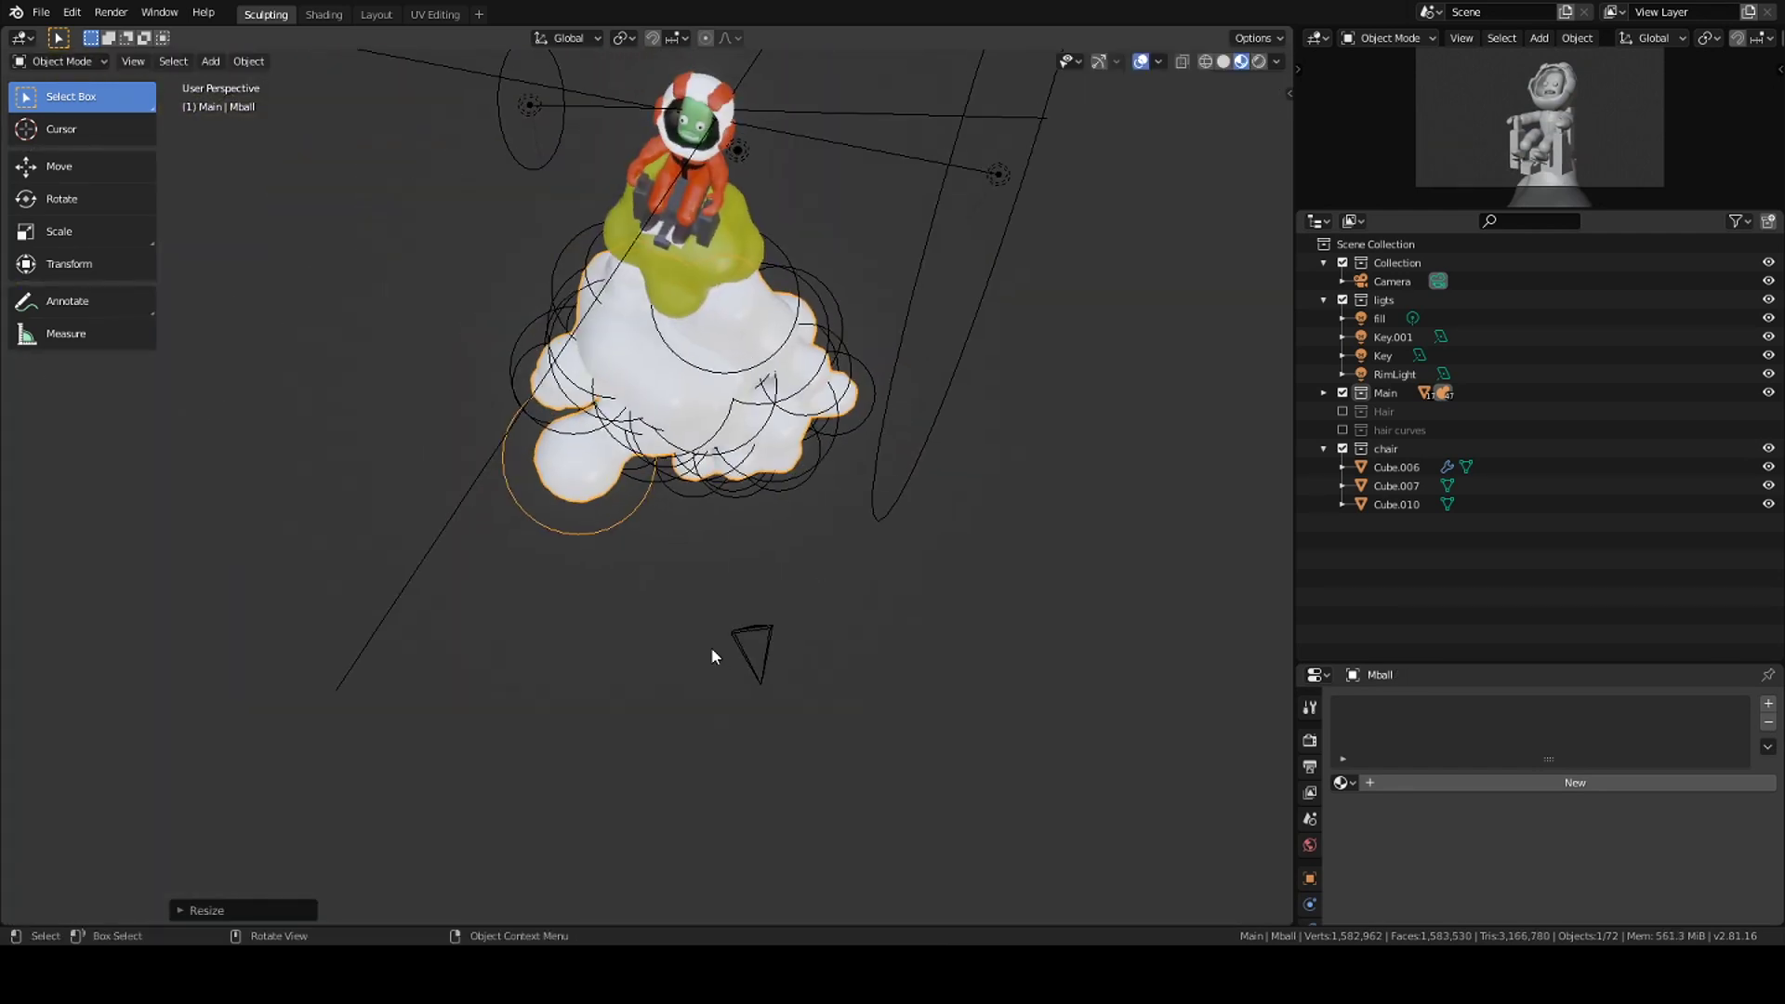
scroll(734, 660, up, 4)
key(KP_0)
key(s)
drag(1457, 212, 1447, 395)
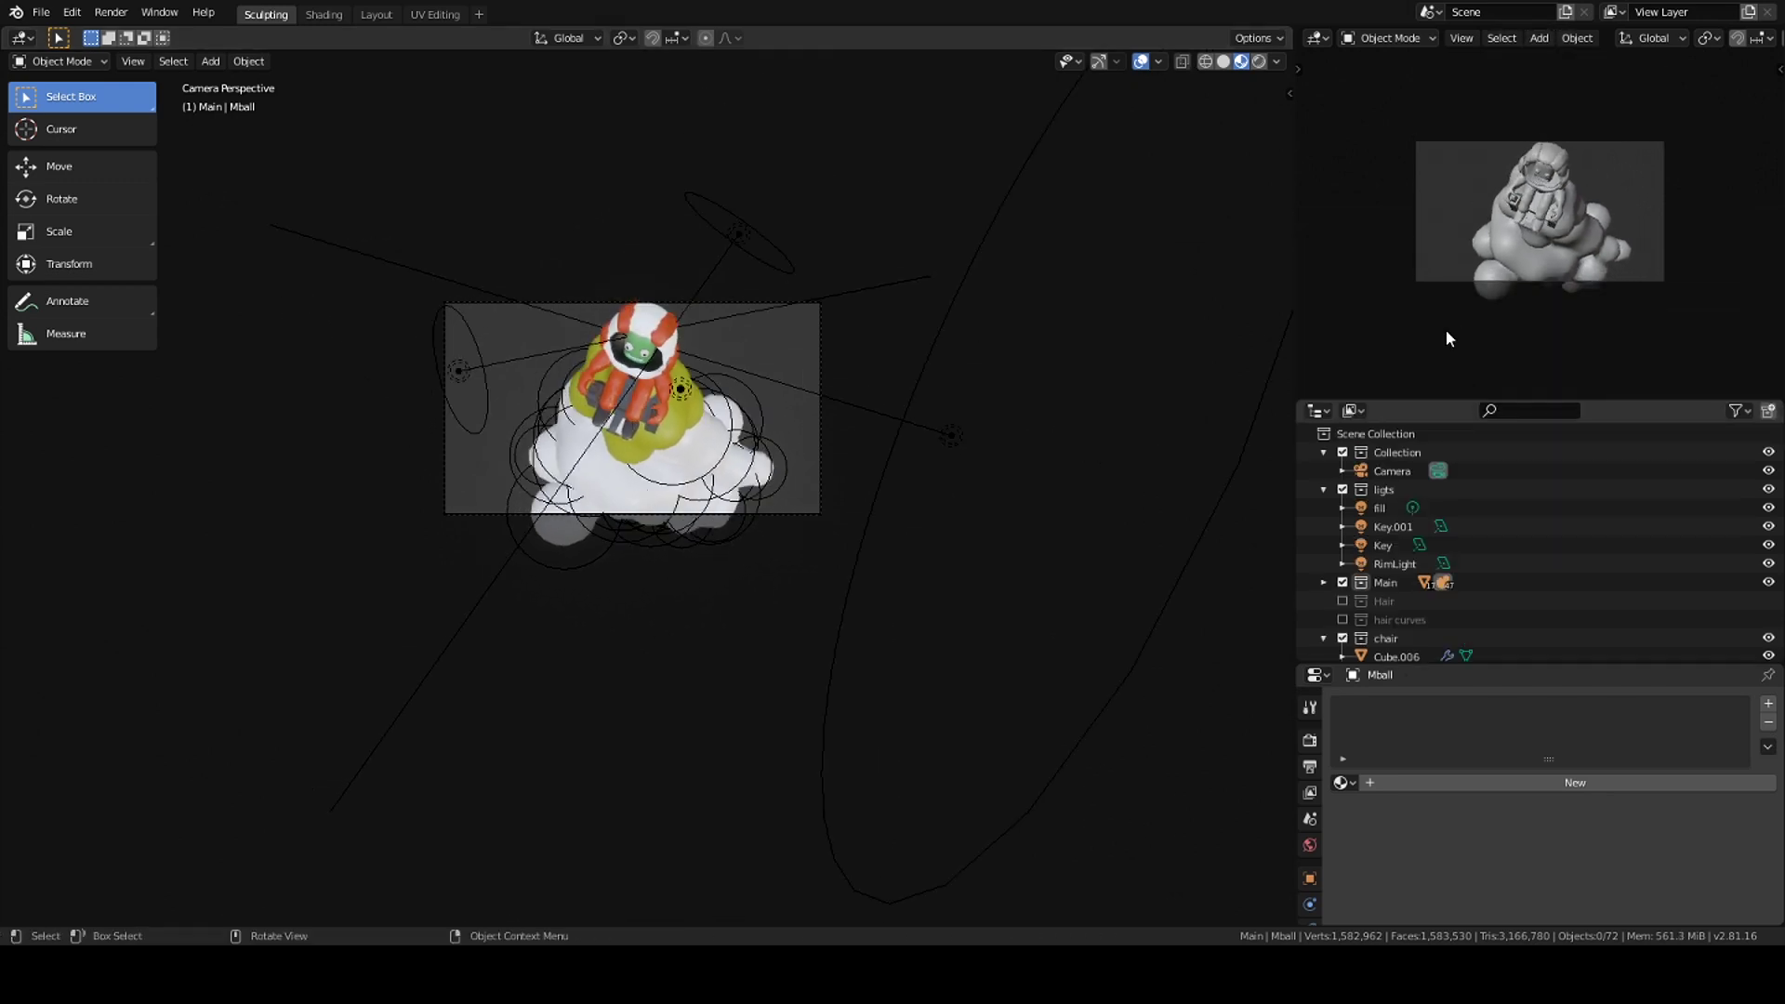
Step: Select all the white cloud balls and raise them up under the chair
click(1383, 545)
drag(1554, 662, 1554, 426)
key(KP_Decimal)
key(KP_1)
drag(372, 307, 985, 865)
key(g)
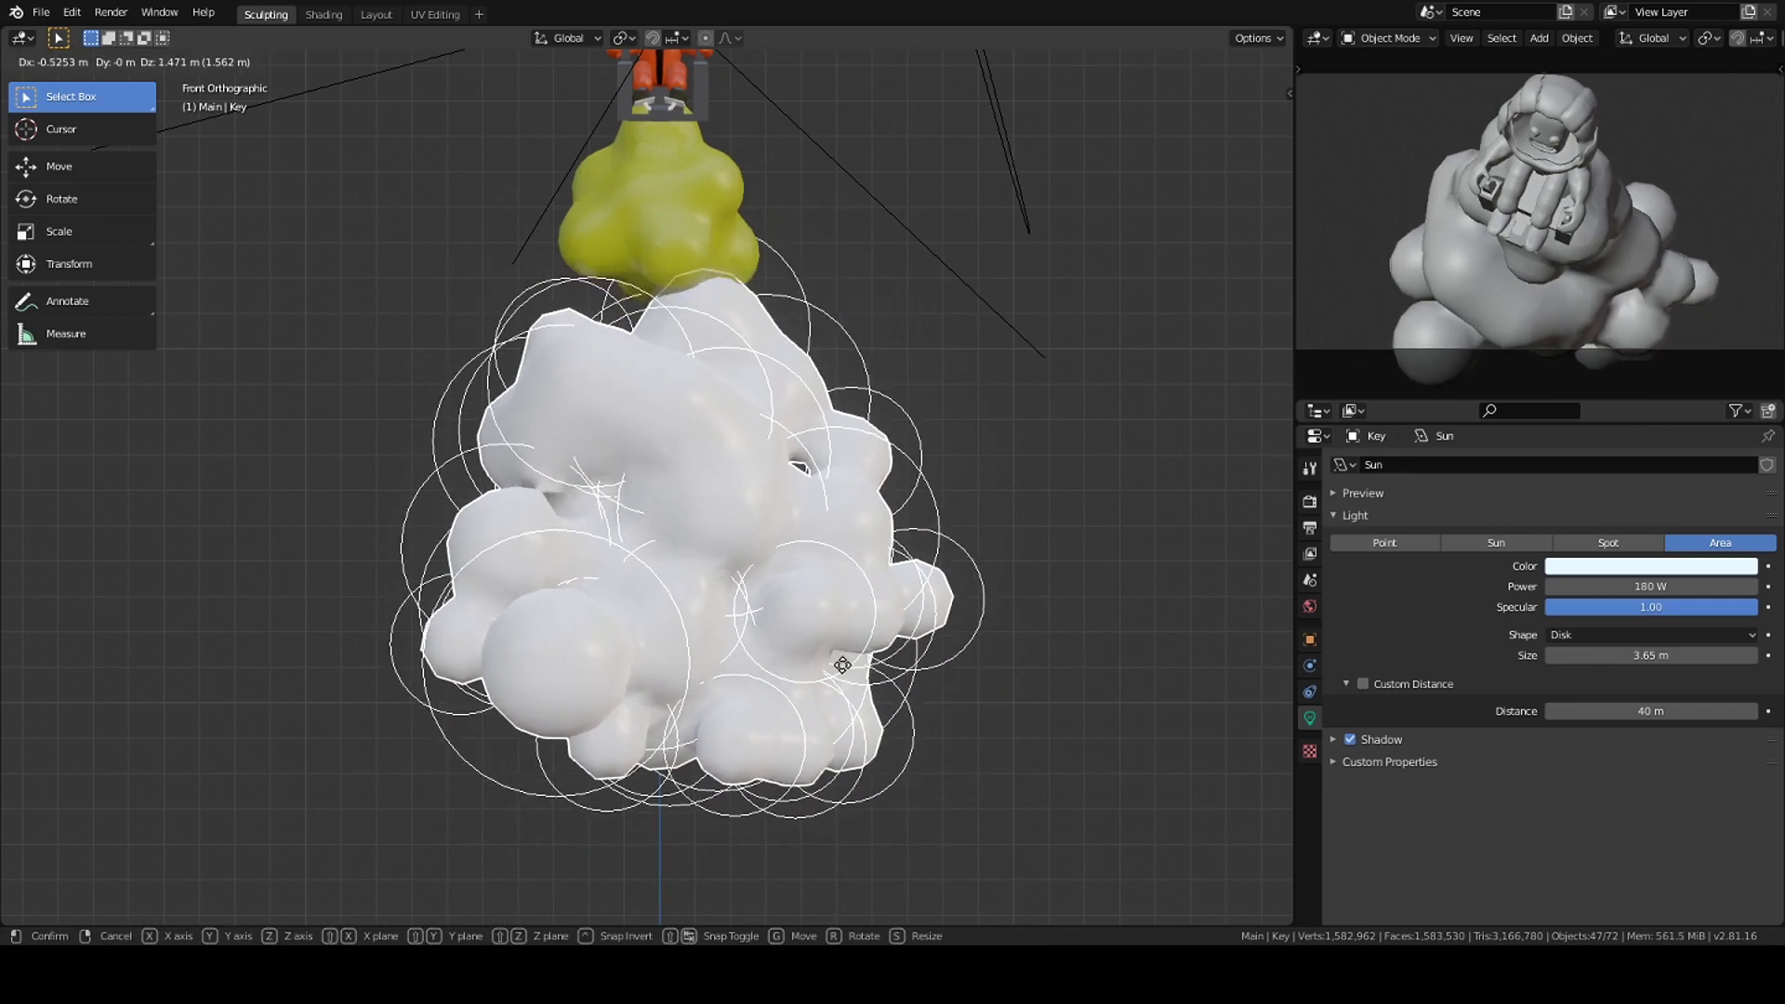
click(844, 651)
Step: Select the astronaut's green head and frame it from the camera view
mouse_move(845, 626)
middle_down()
mouse_move(1039, 495)
mouse_move(839, 248)
mouse_move(1045, 222)
middle_up()
key(KP_0)
scroll(823, 414, up, 2)
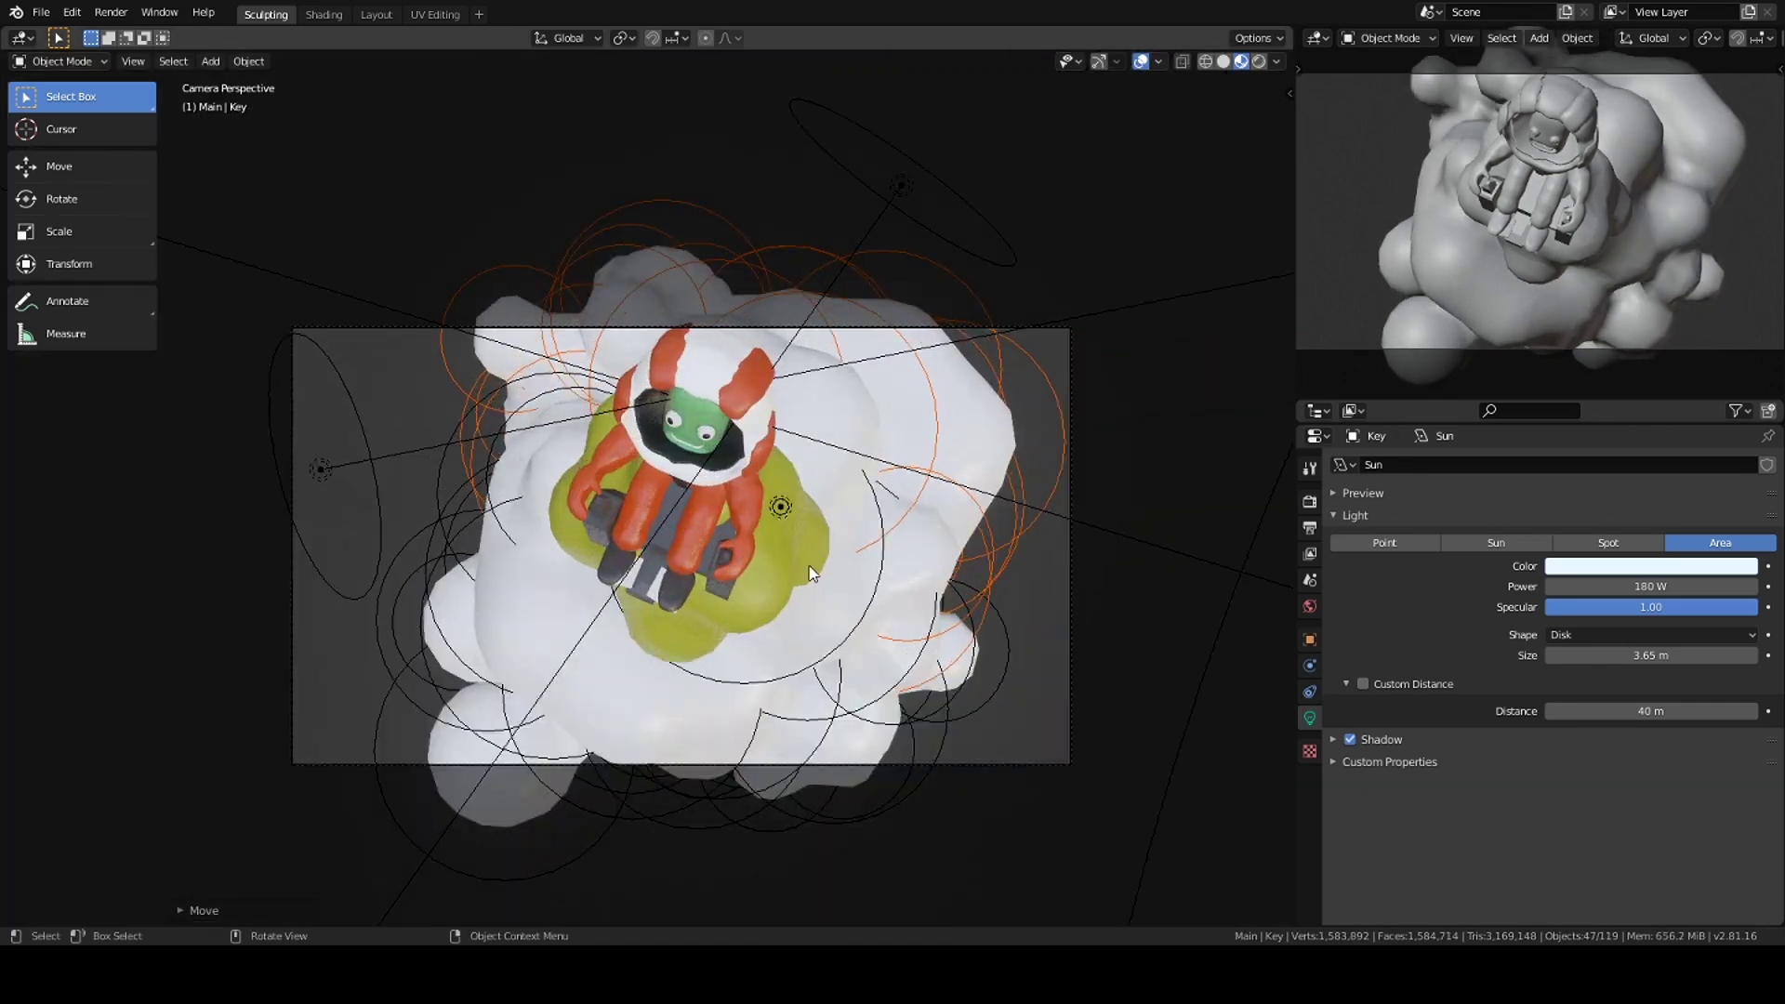
scroll(823, 413, down, 2)
scroll(864, 372, up, 5)
click(902, 330)
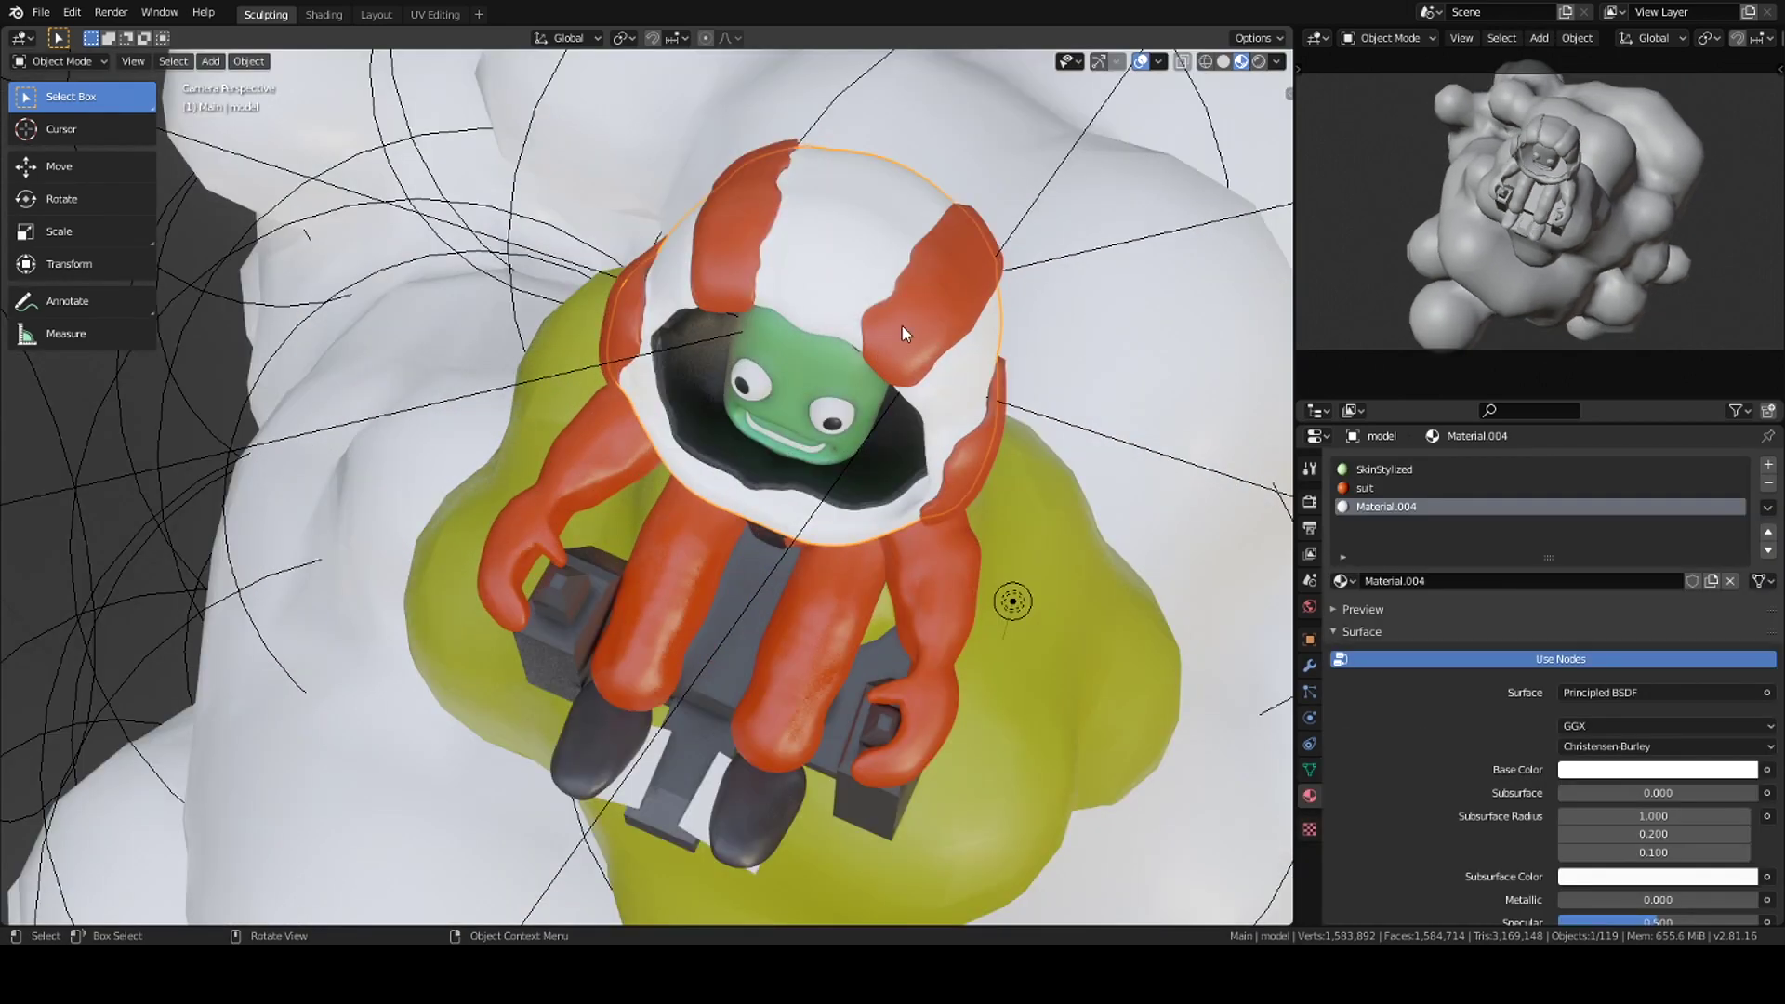
click(842, 372)
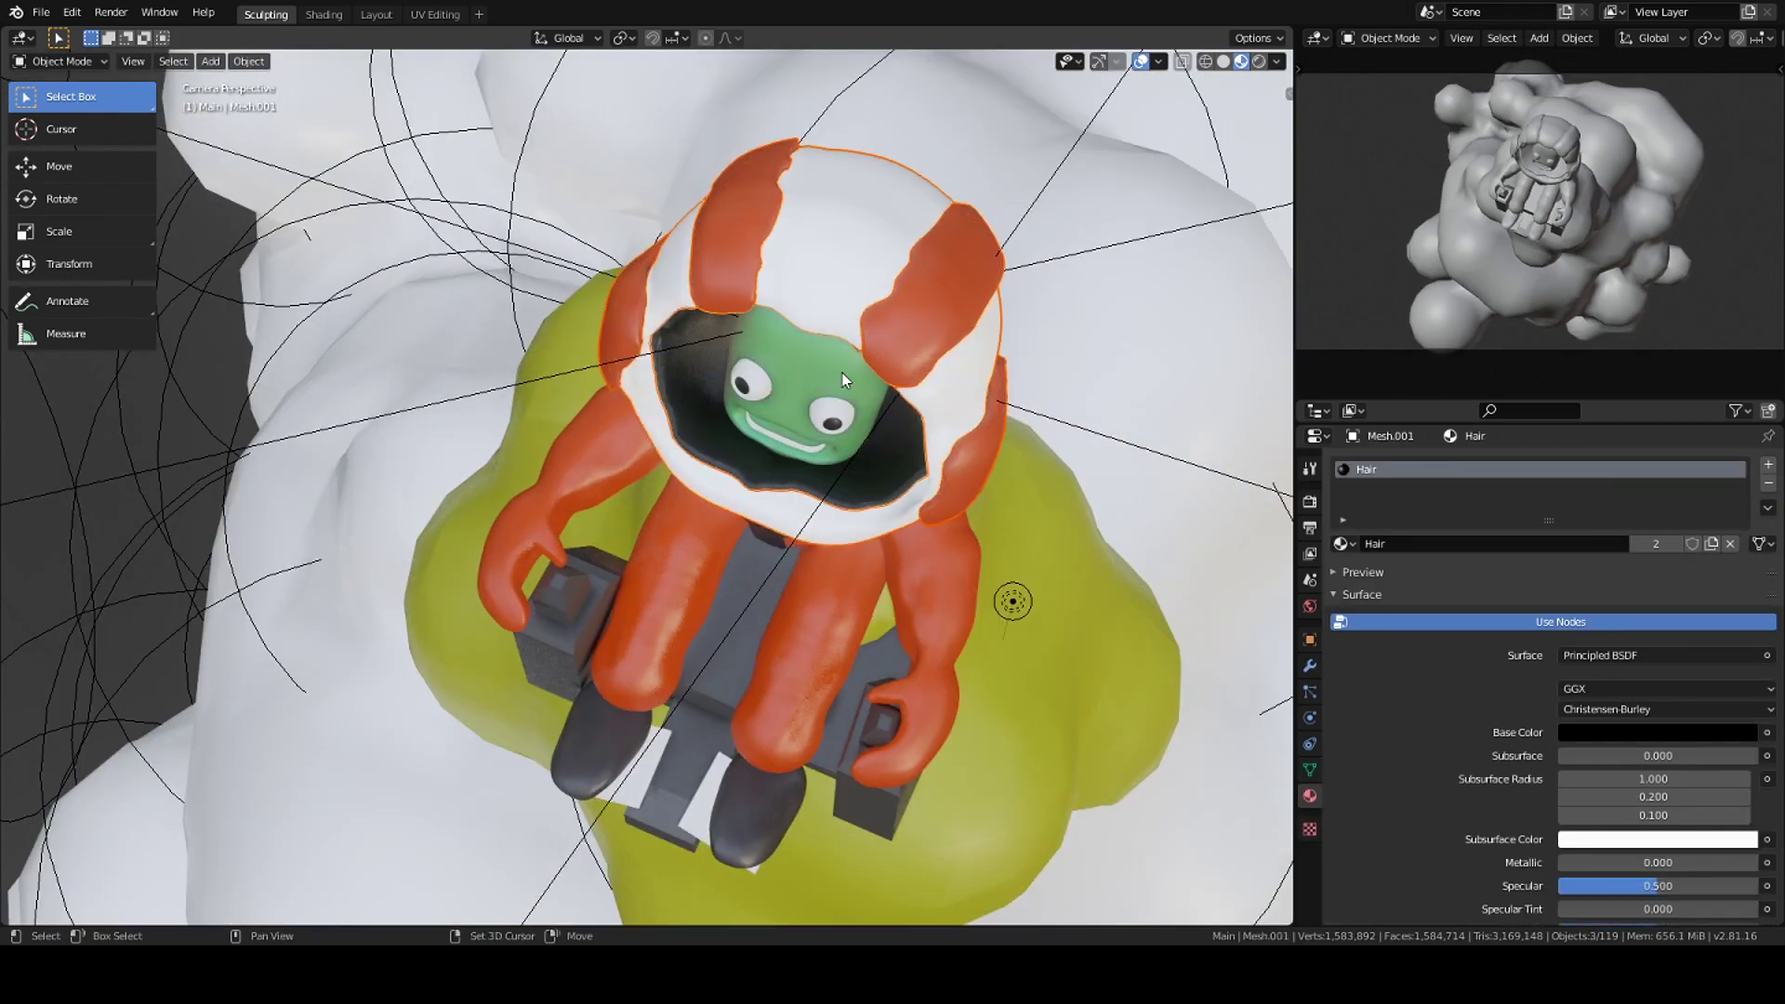
key(KP_Decimal)
Step: Put the head into its own collection, tilt it around X, and nudge it up-right
key(m)
click(851, 525)
key(KP_0)
key(r)
key(x)
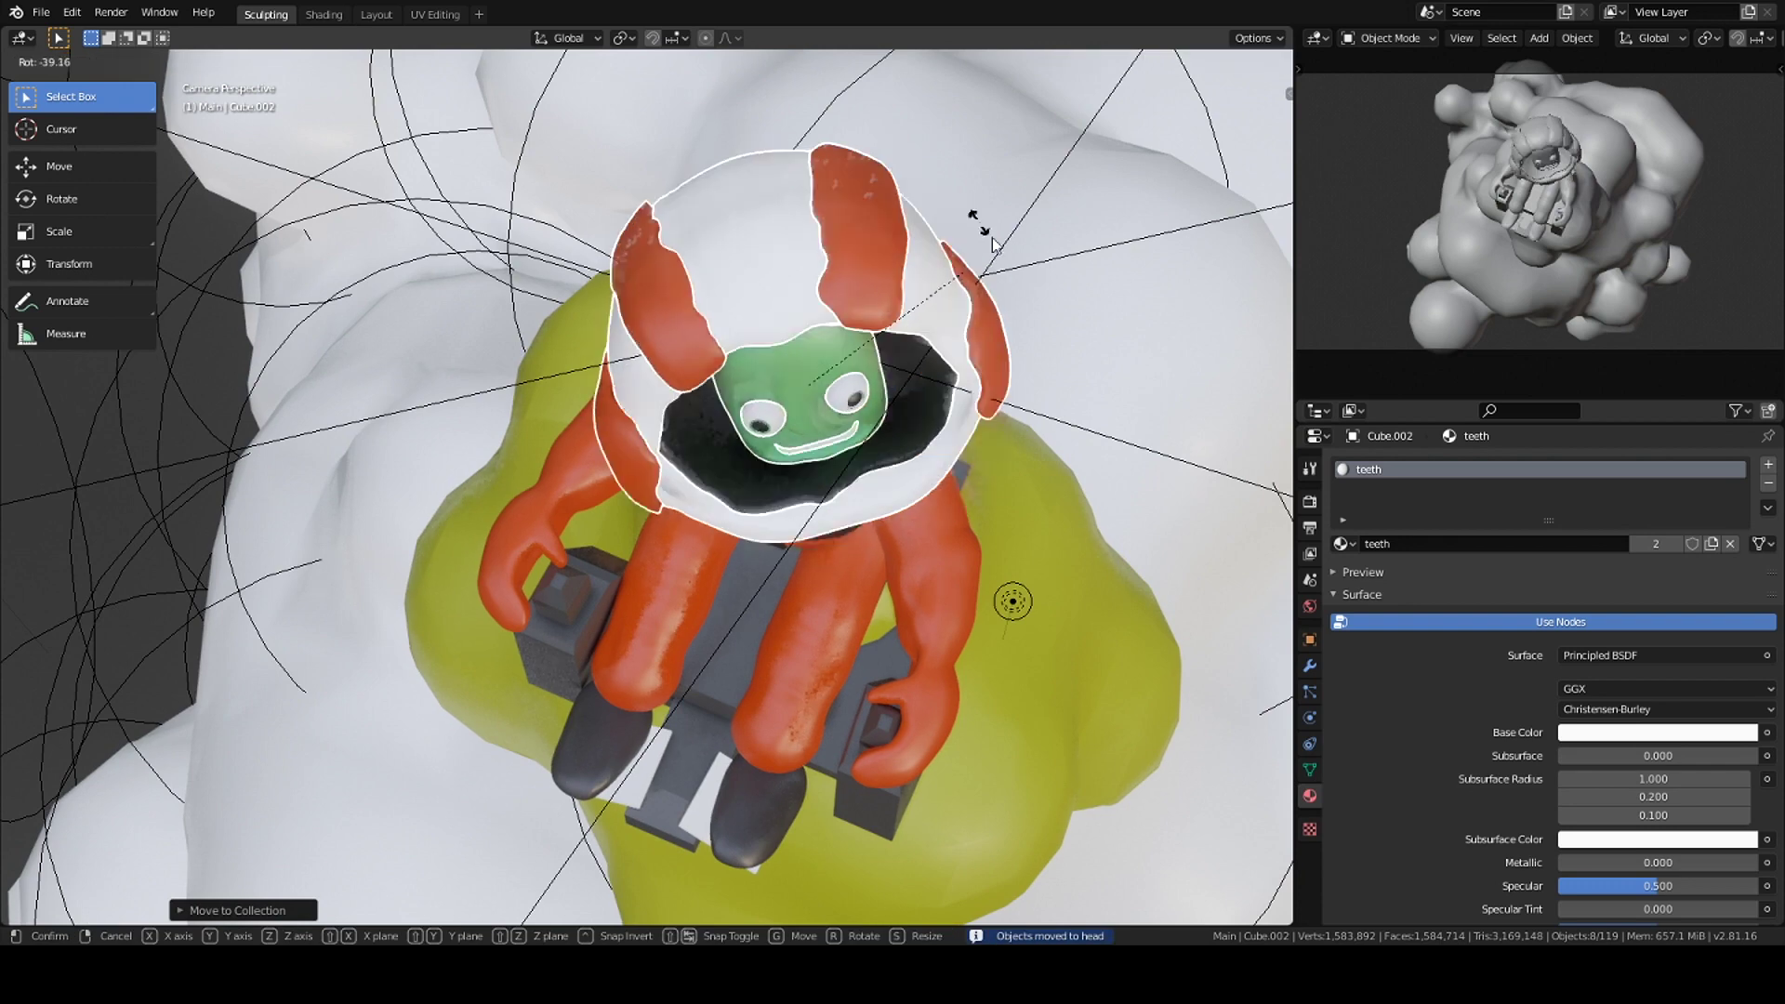
key(g)
click(1032, 426)
Step: Save 17_Fly.blend and select the white cloud
key(ctrl+s)
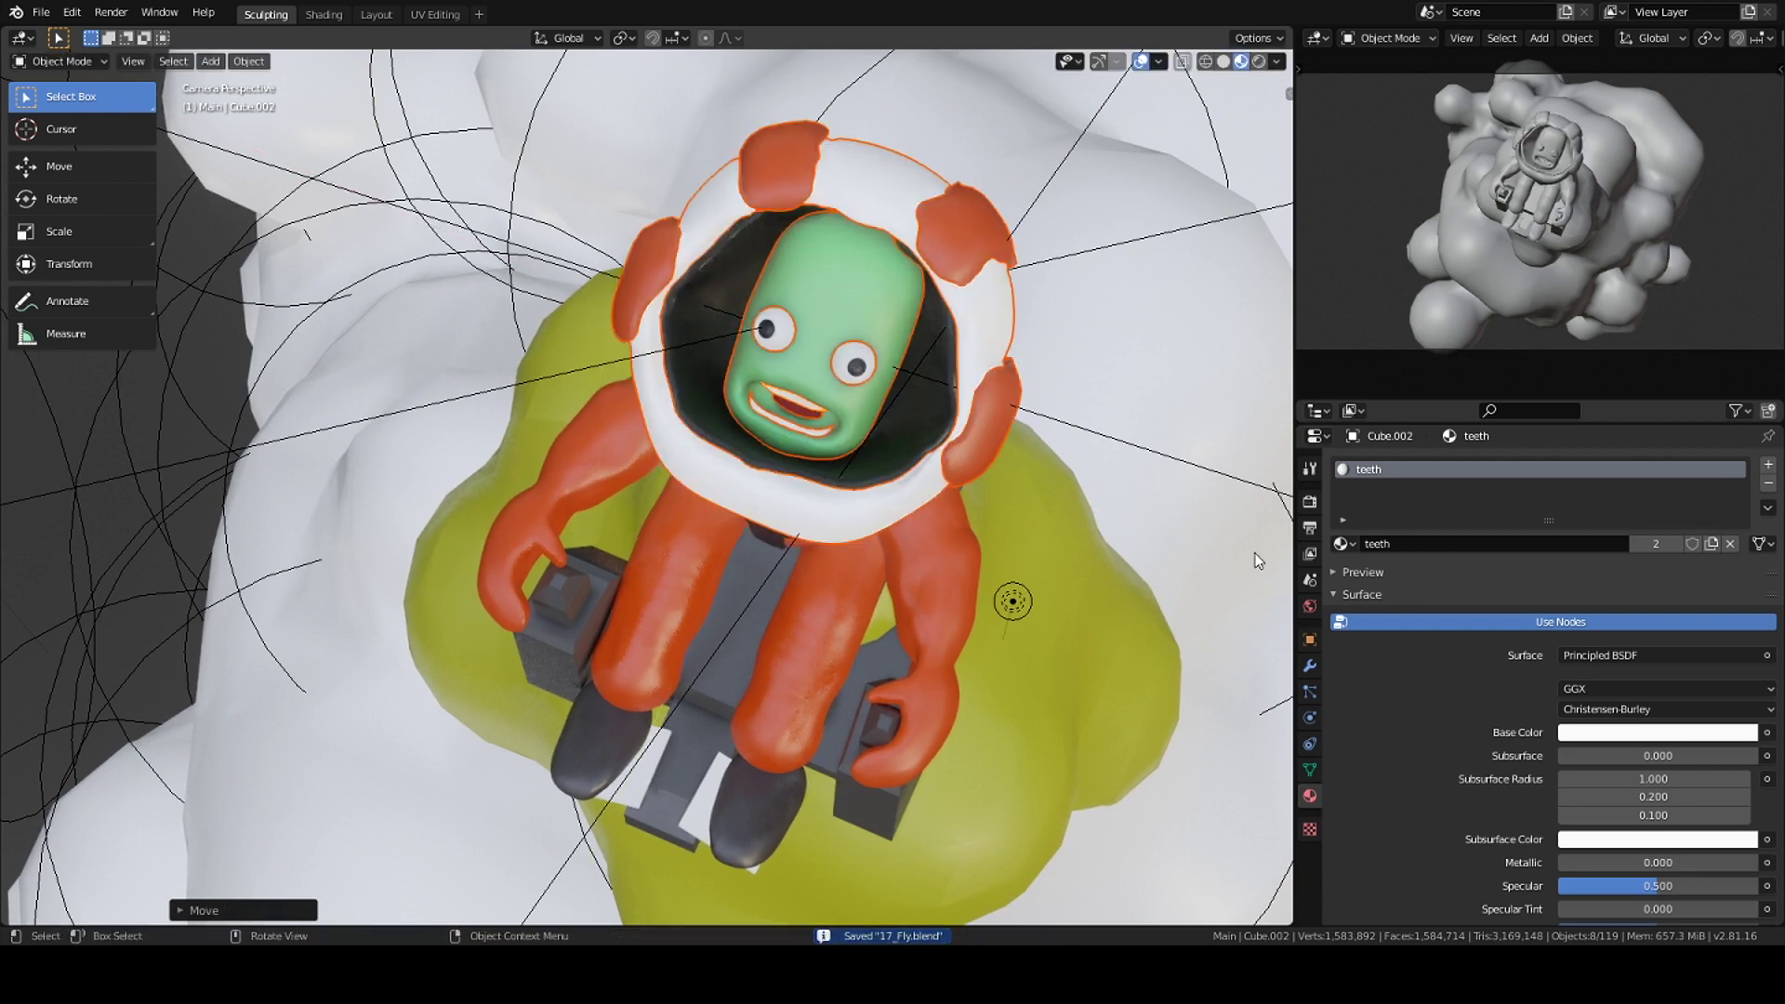
click(1257, 560)
scroll(1169, 555, down, 5)
middle_drag(1170, 555, 768, 676)
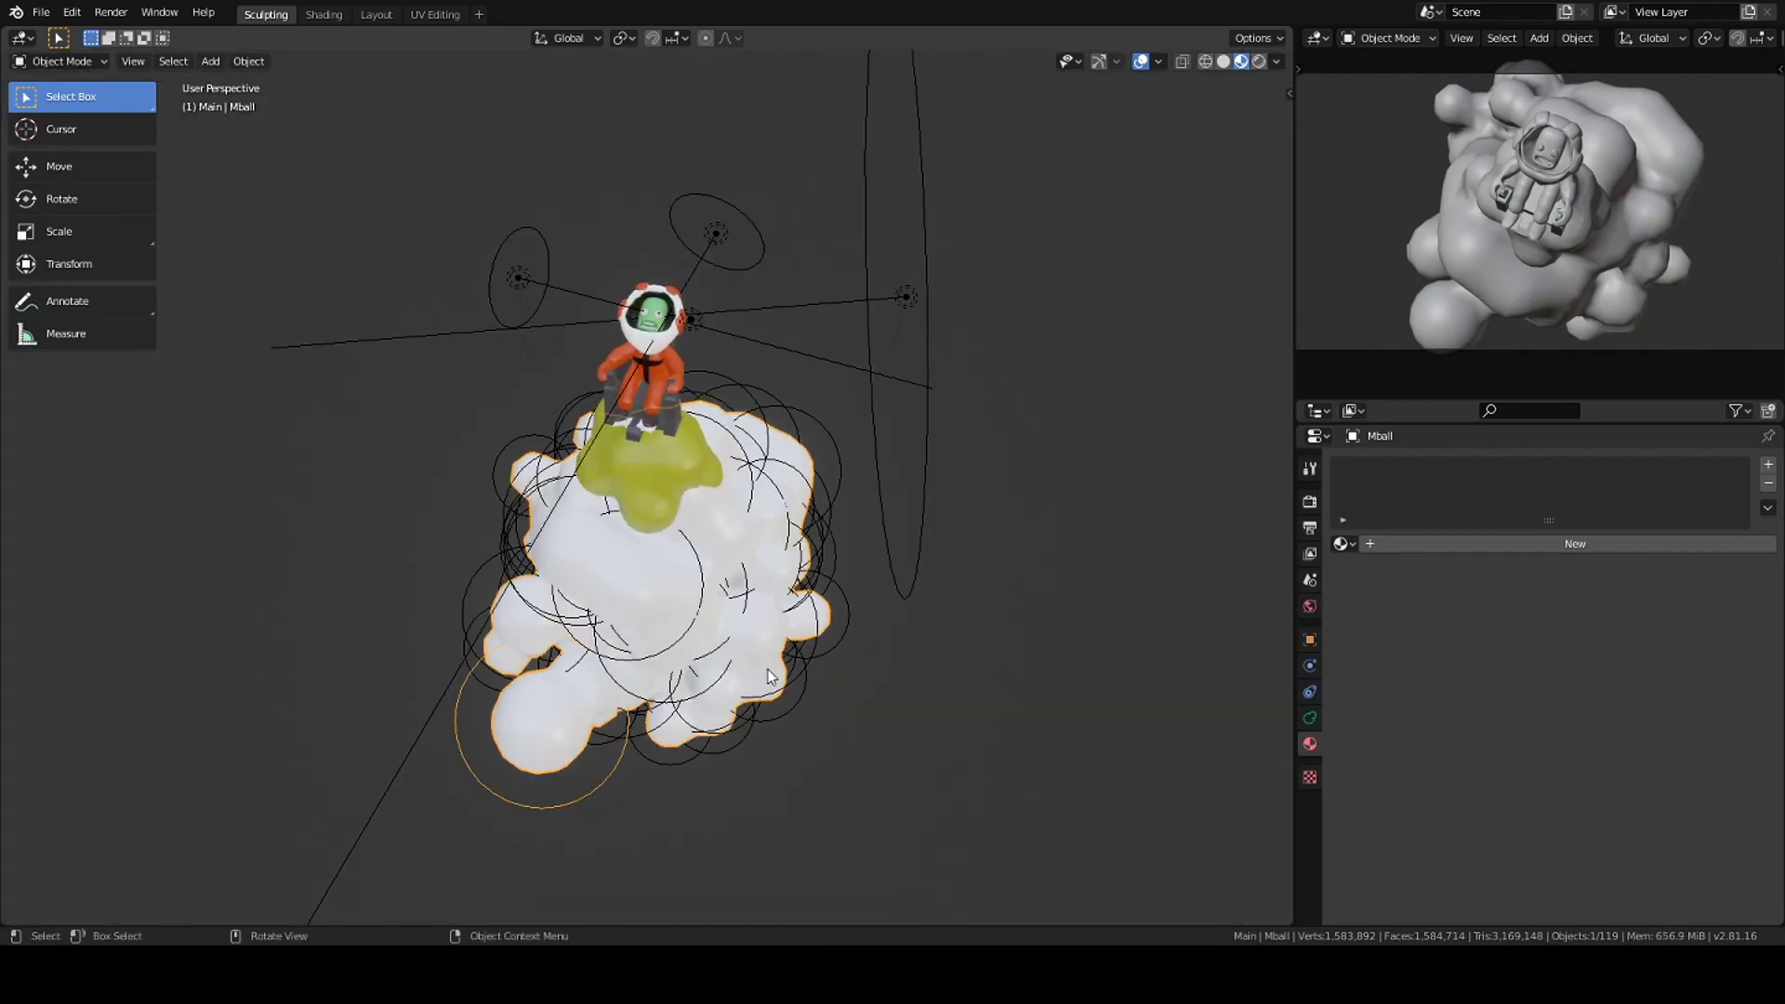
Step: Give the cloud mesh new material Material.009 and adjust its base colour
alt+click(837, 653)
click(1658, 732)
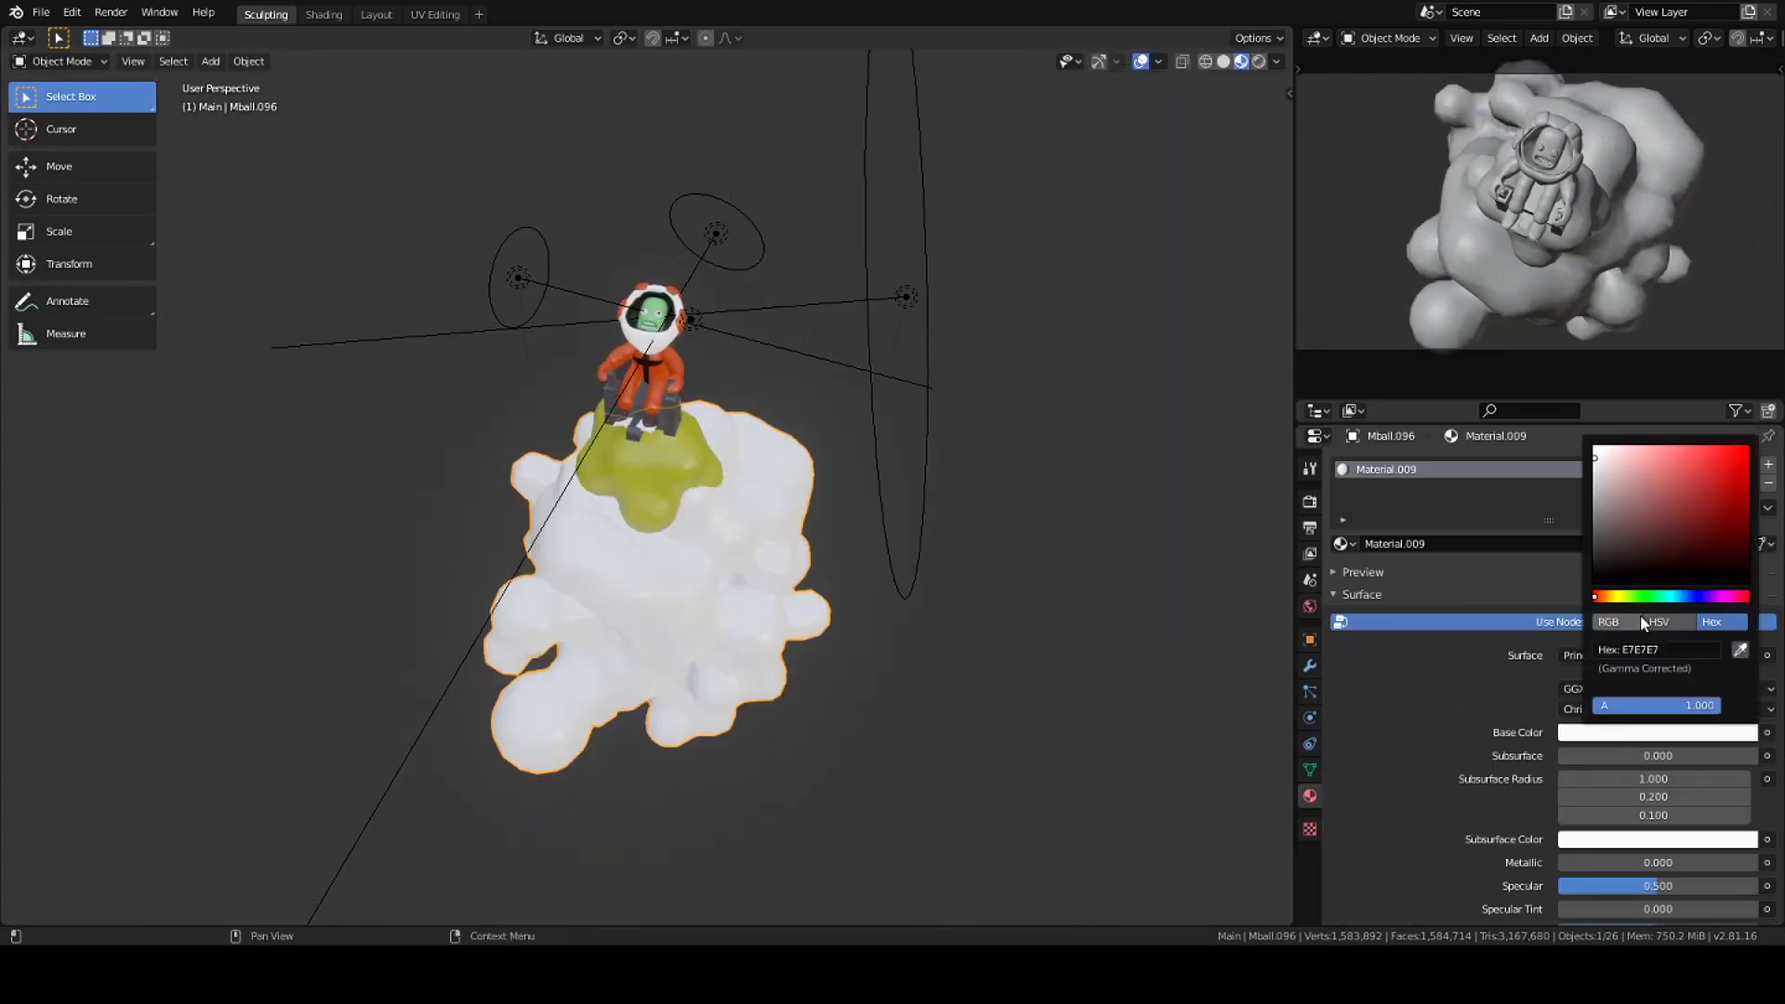
key(KP_0)
Step: Toggle viewport shading modes, then switch to the Shading workspace
key(shift+z)
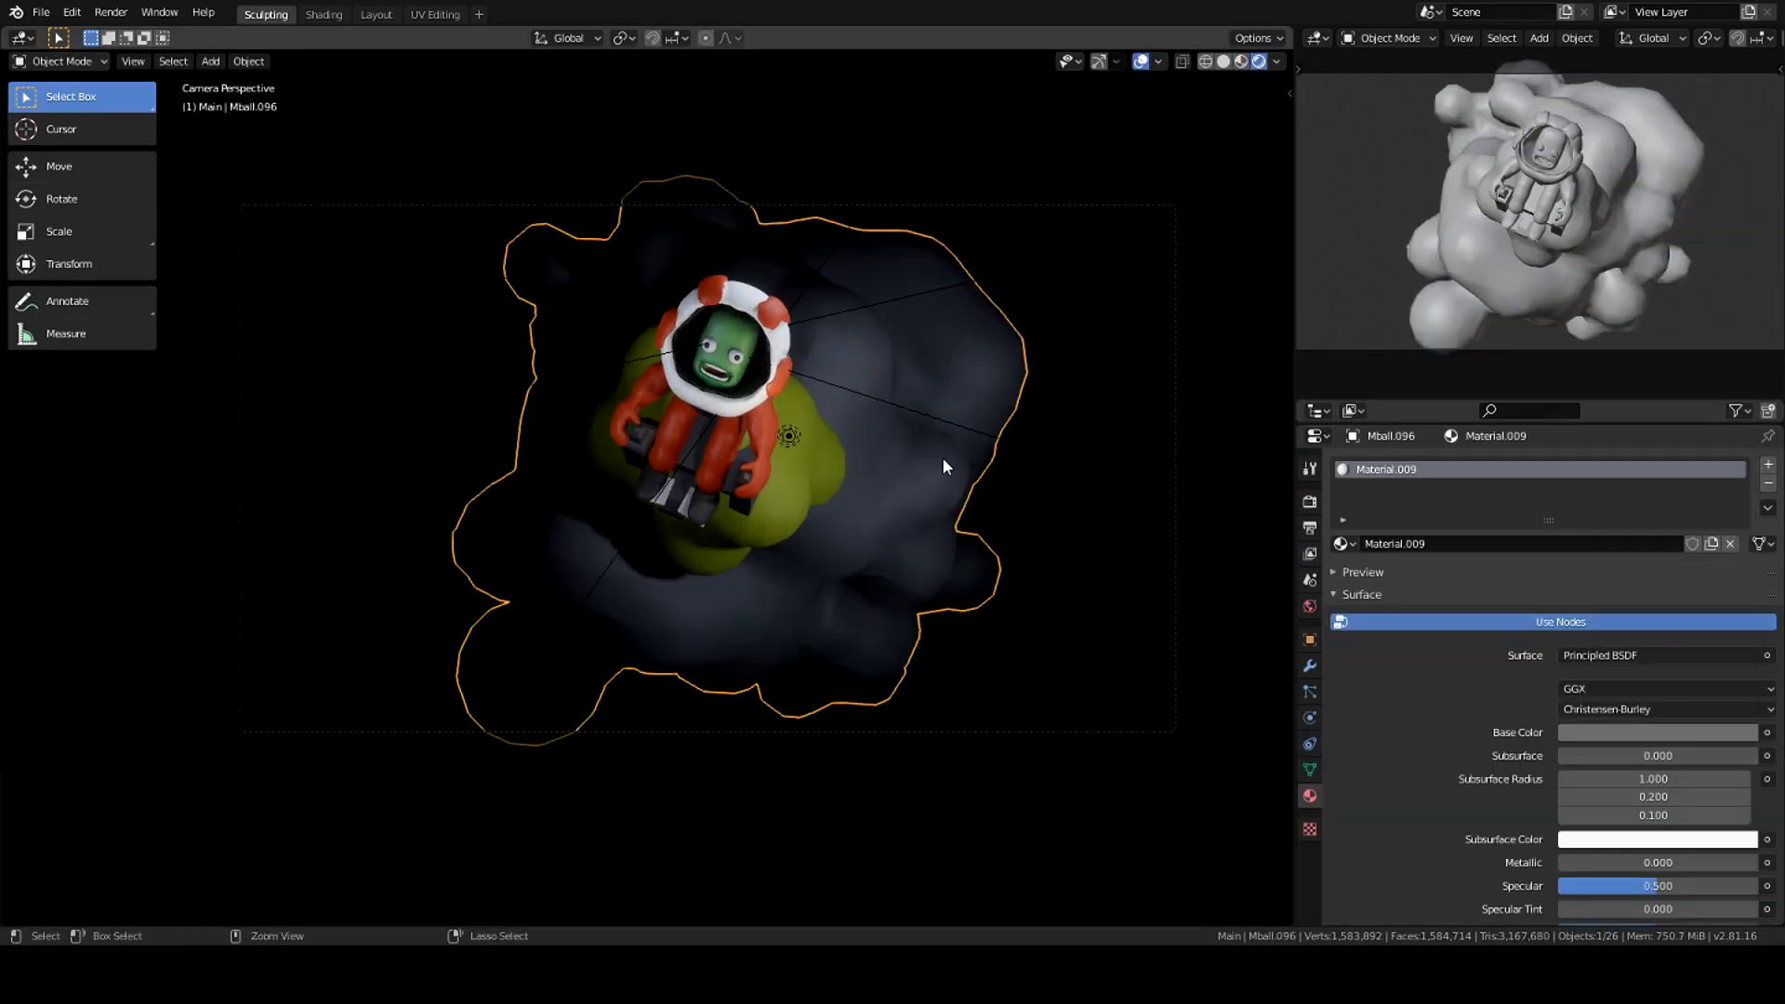
key(z)
click(963, 471)
key(ctrl+Page_Down)
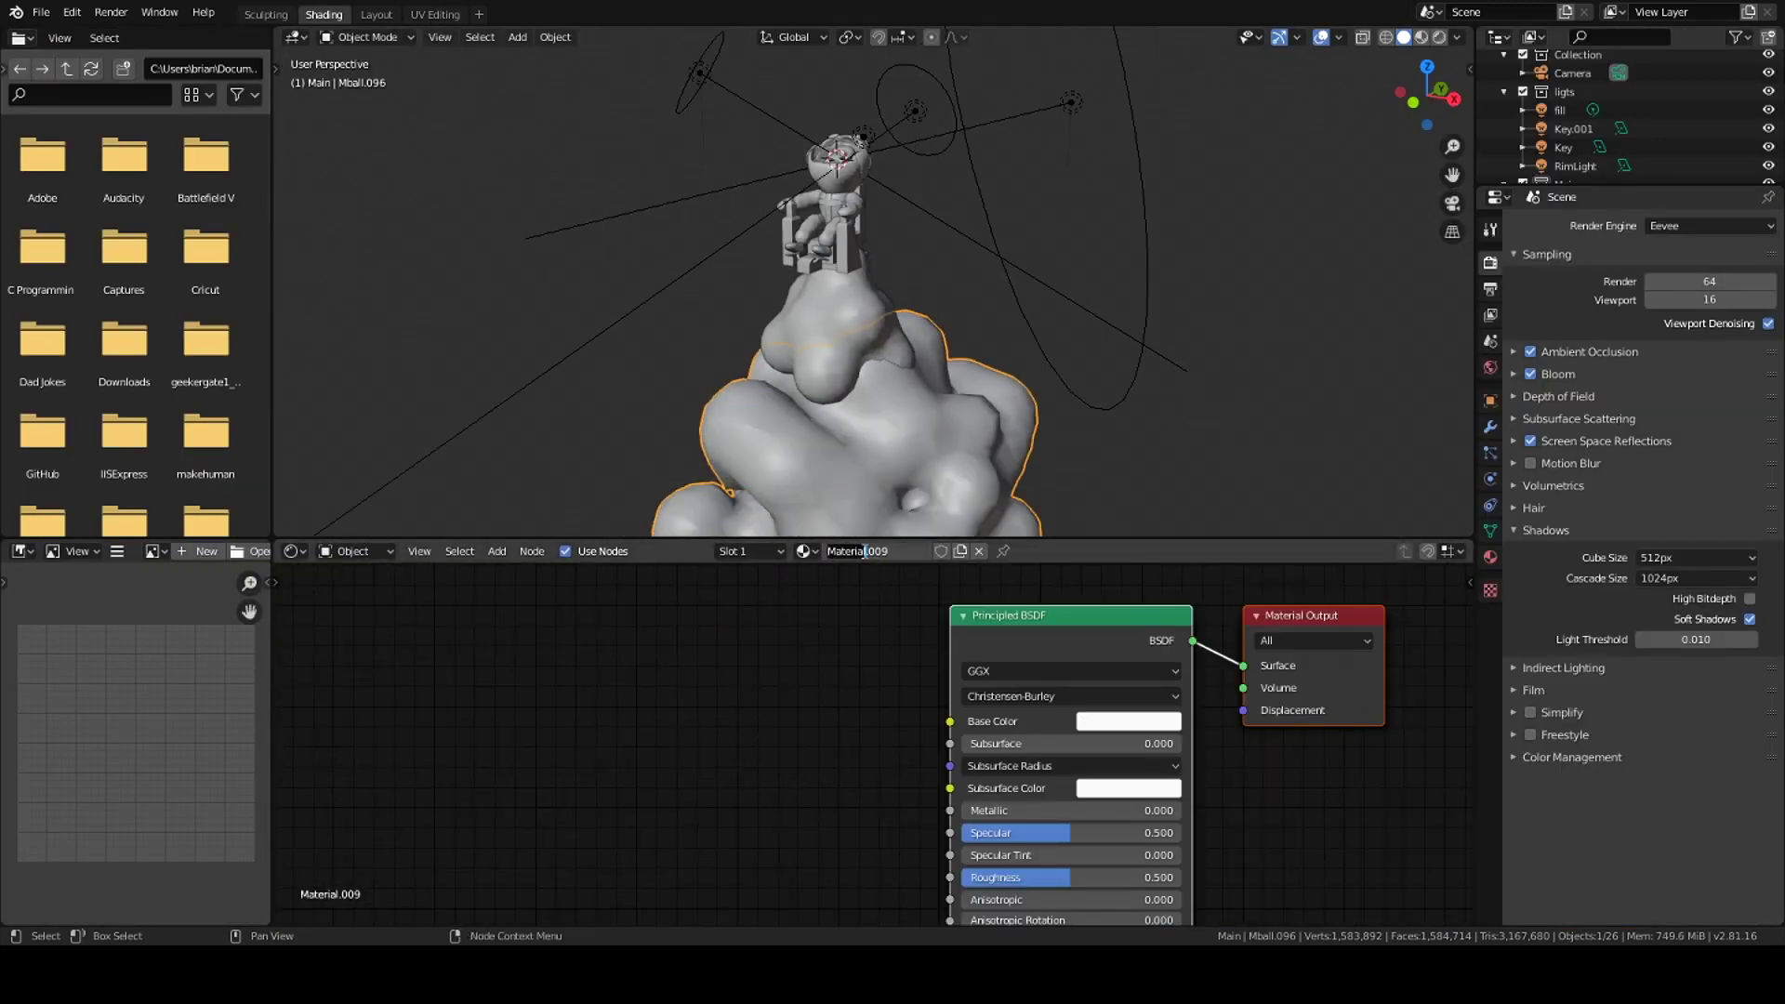
scroll(626, 658, down, 1)
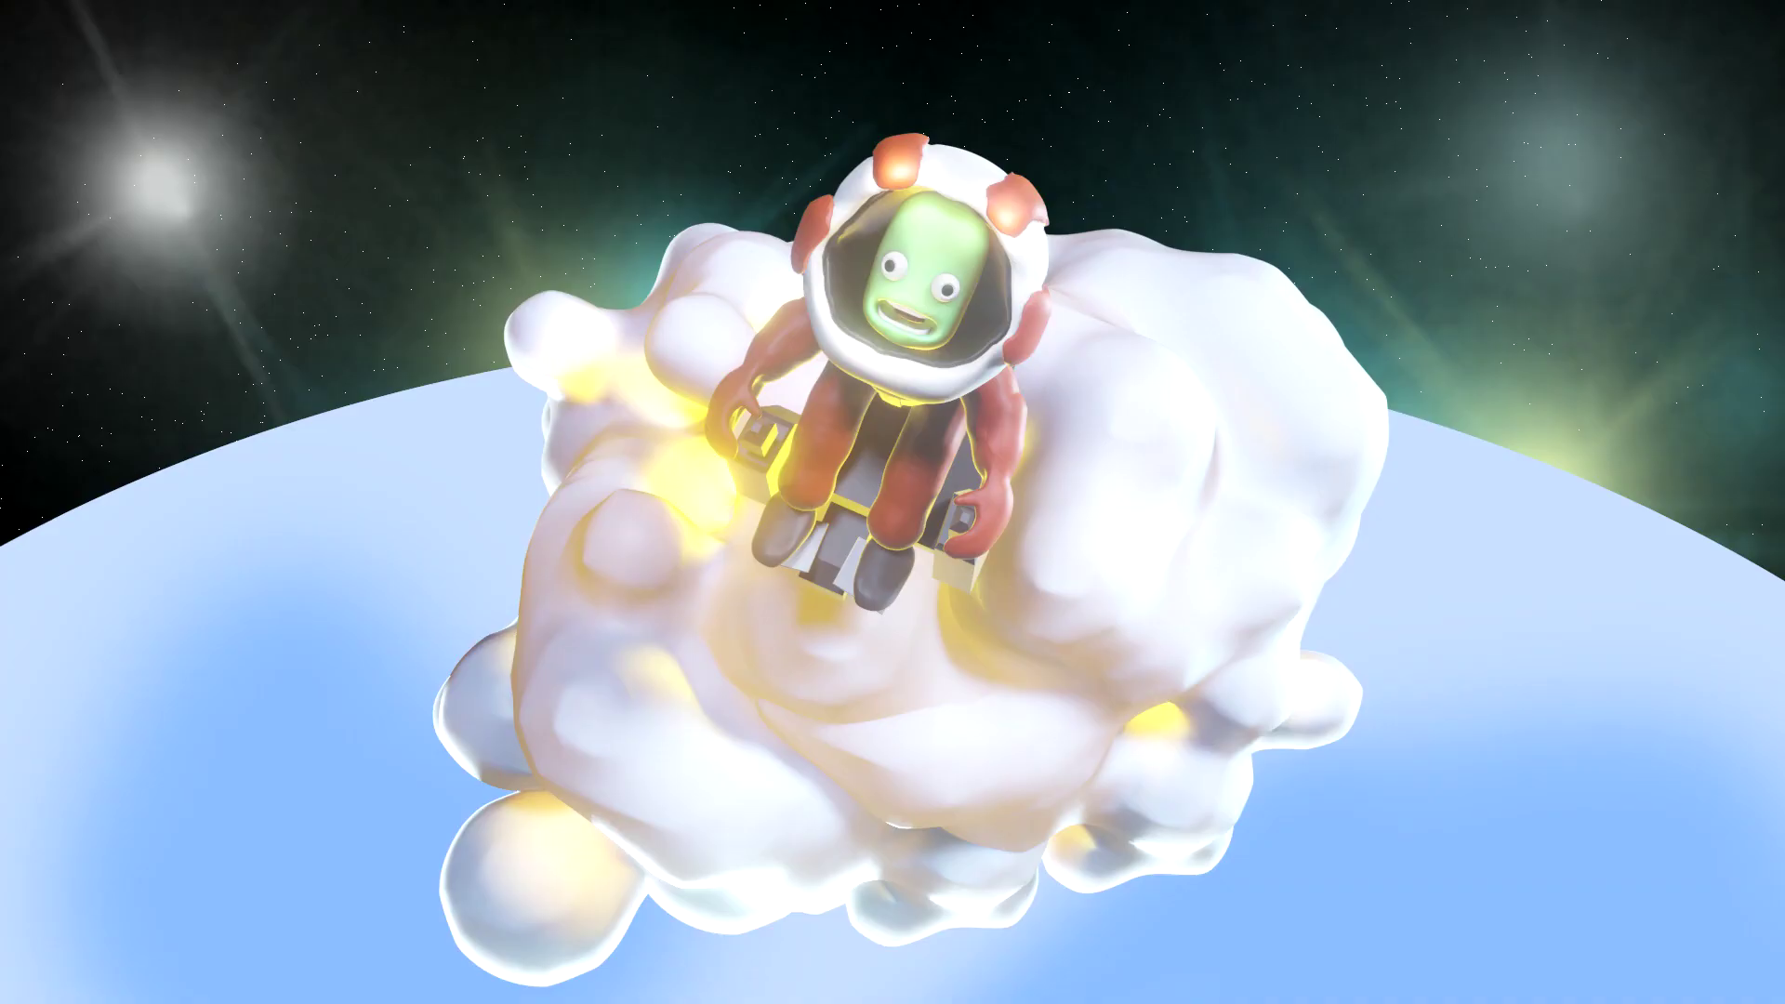